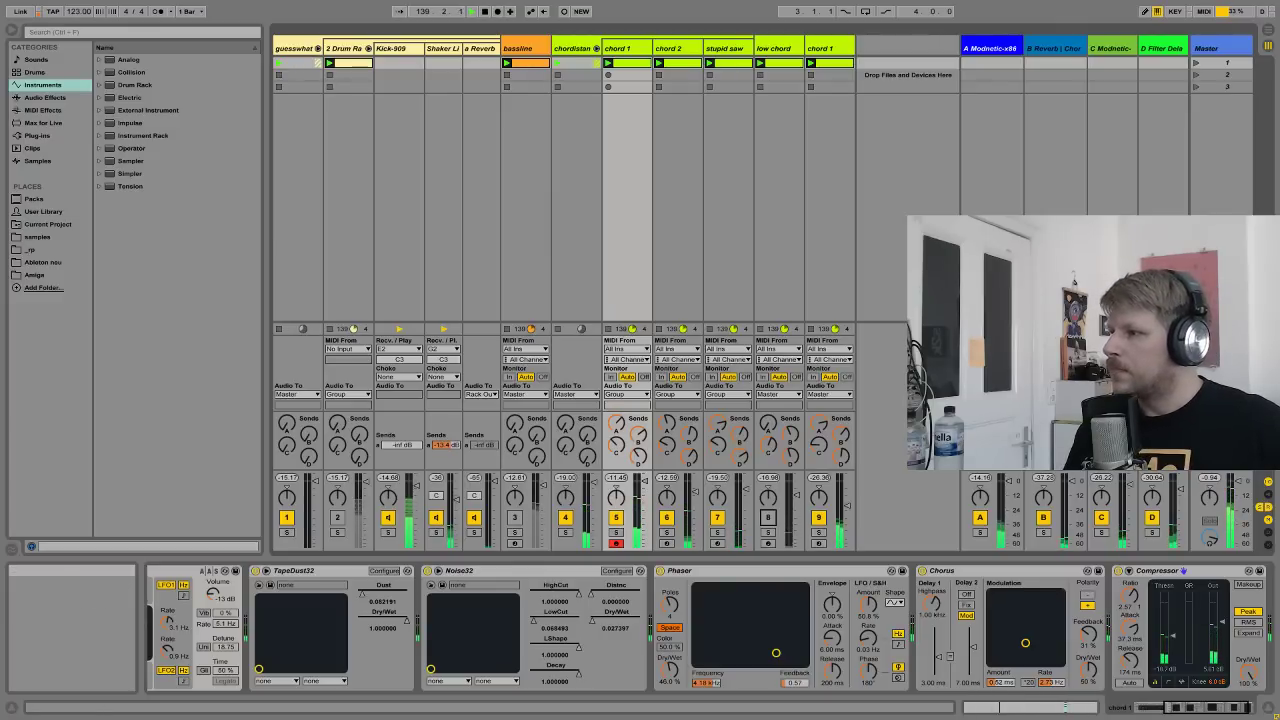
- Activate the muted 2 Drum Rack and low chord tracks so they are heard in the mix
key("alt+Tab")
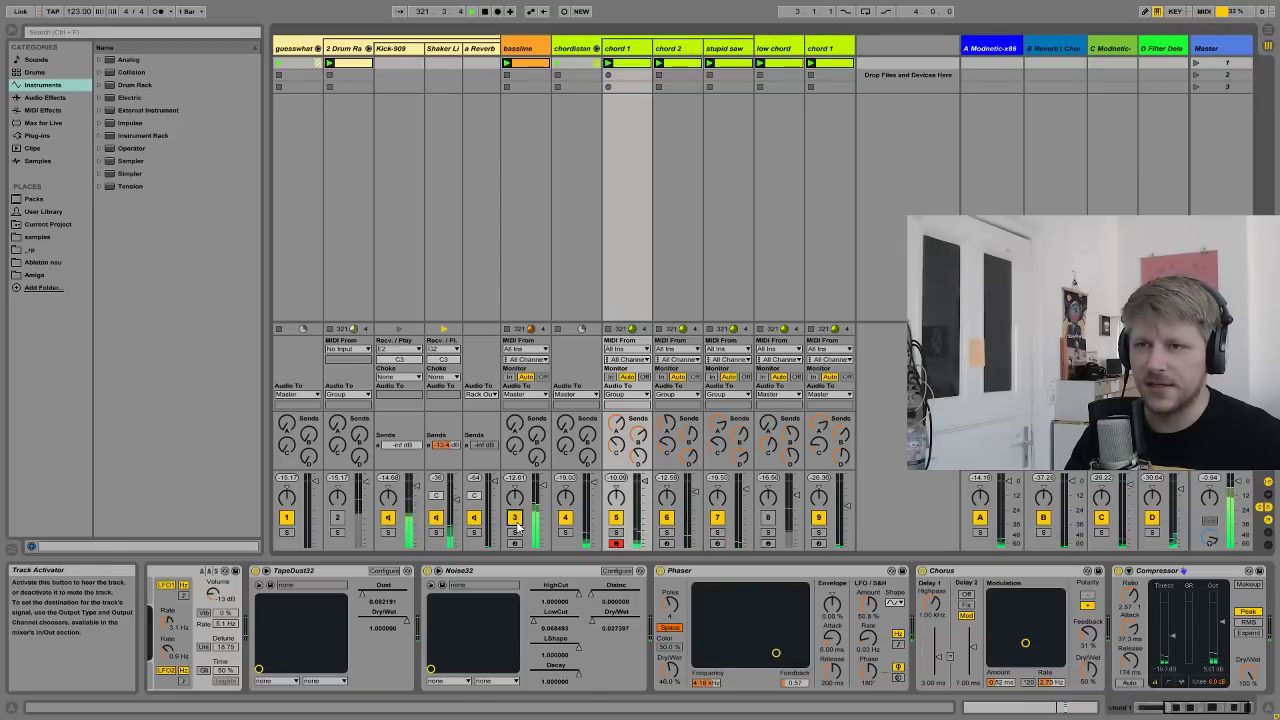
left_click(338, 517)
left_click(767, 517)
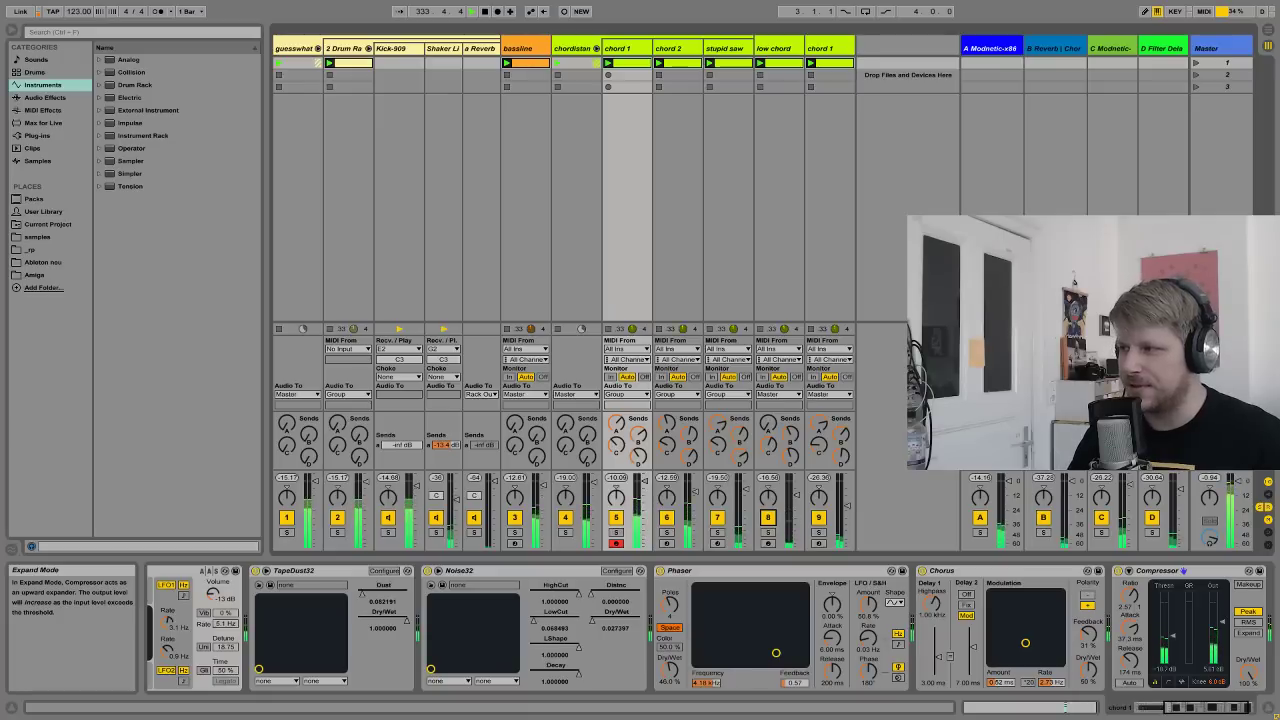
- Mute the Kick-909 and Shaker chains and the bassline track, and lower the master volume to -7.0 dB
mouse_move(656, 710)
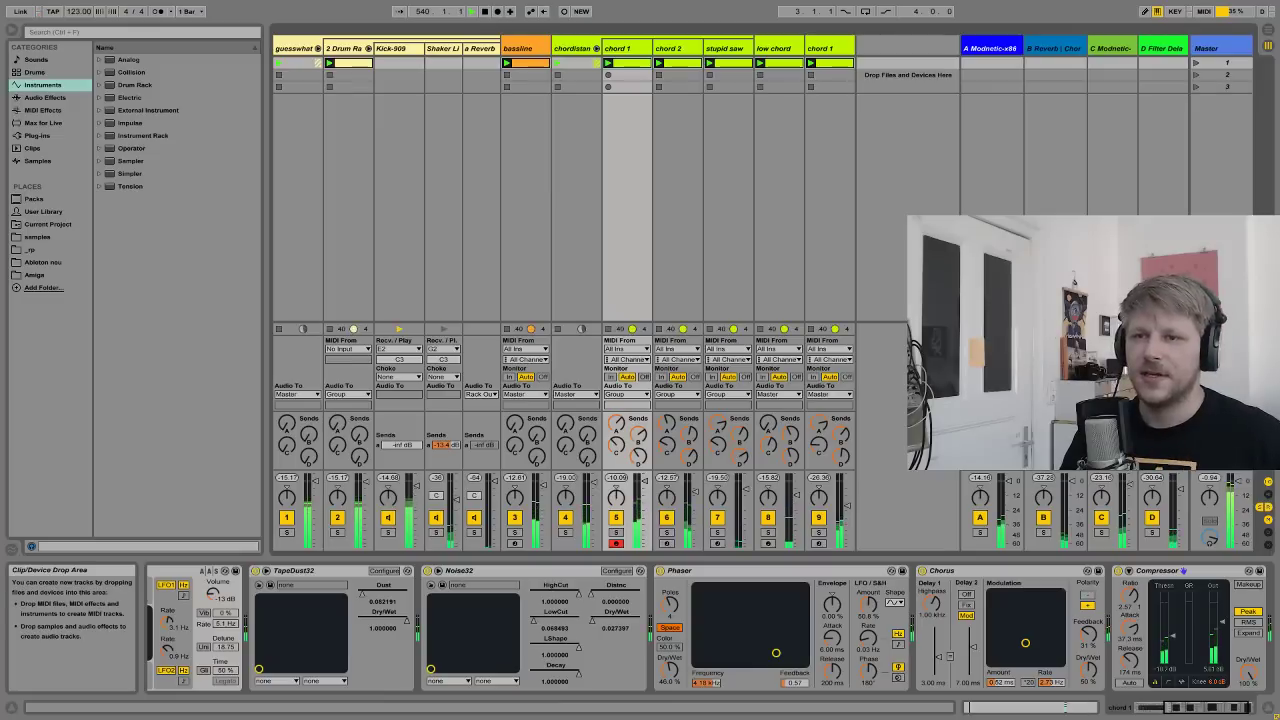
left_click(388, 517)
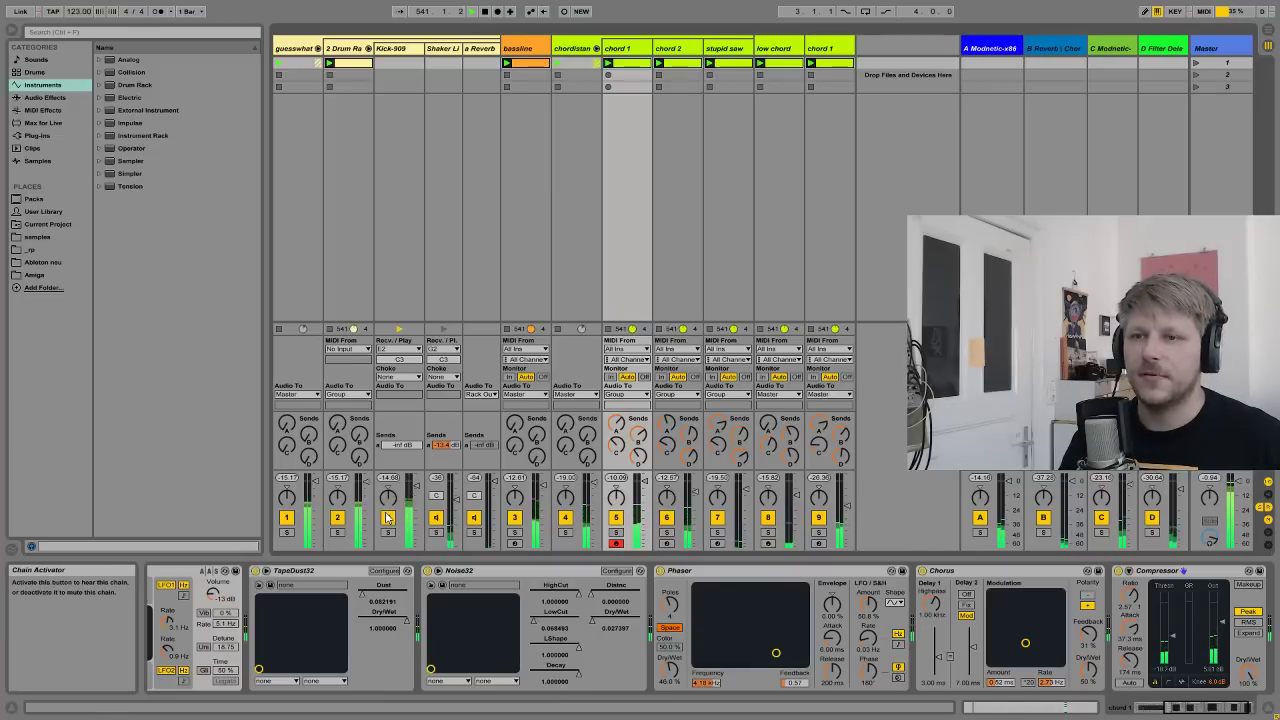
left_click(516, 517)
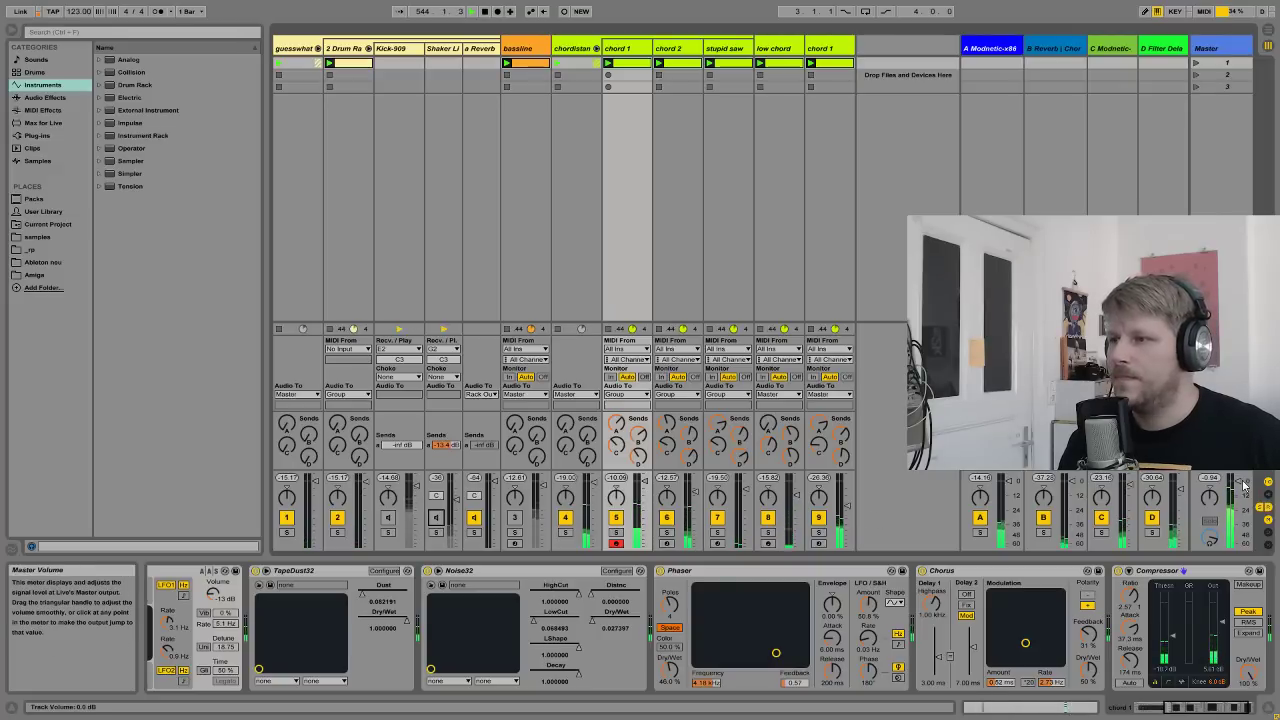
left_click_drag(1237, 483, 1237, 490)
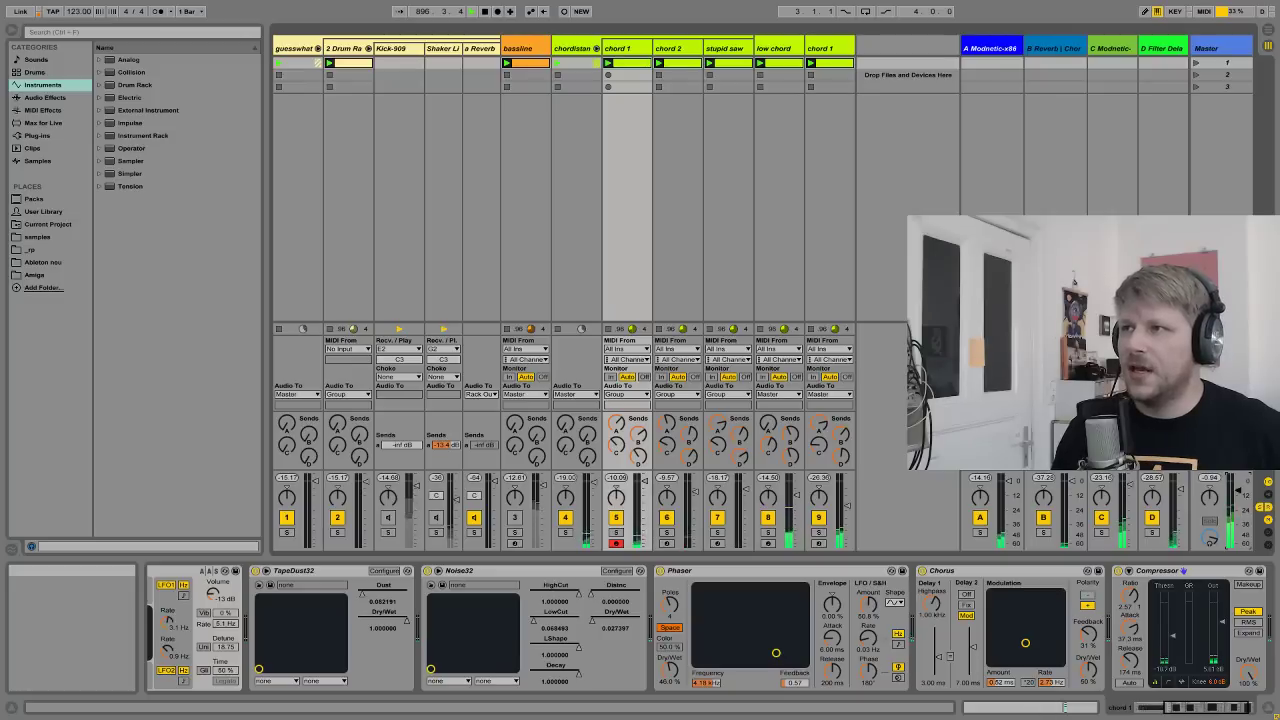
- Open the mvMeter2 plug-in window from the Master track and place it over the clip area
left_click(1206, 45)
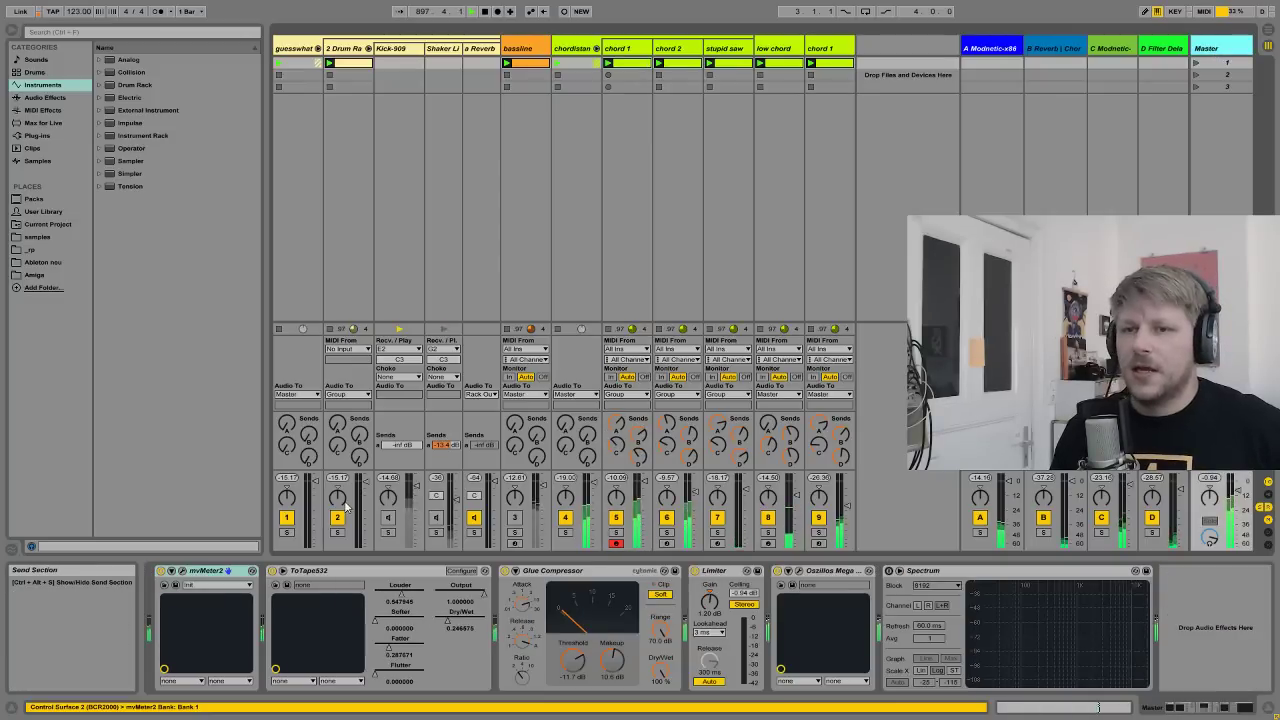
left_click(182, 570)
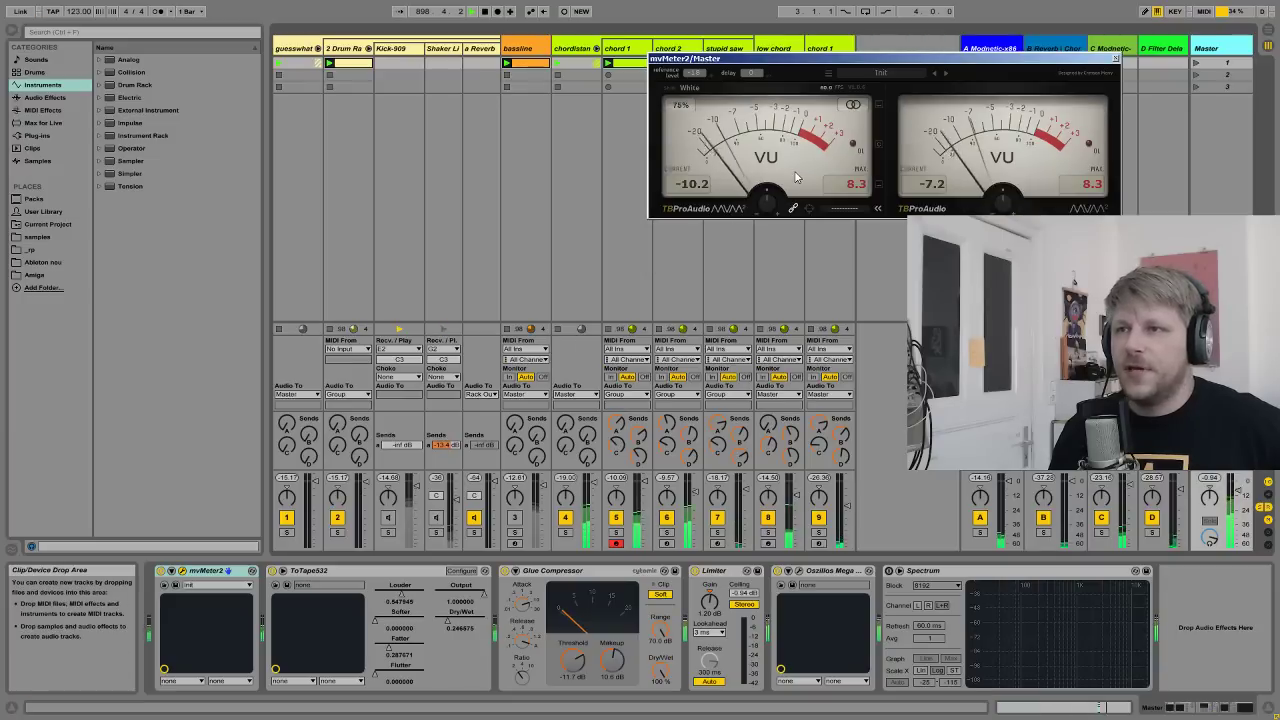
left_click_drag(828, 58, 846, 79)
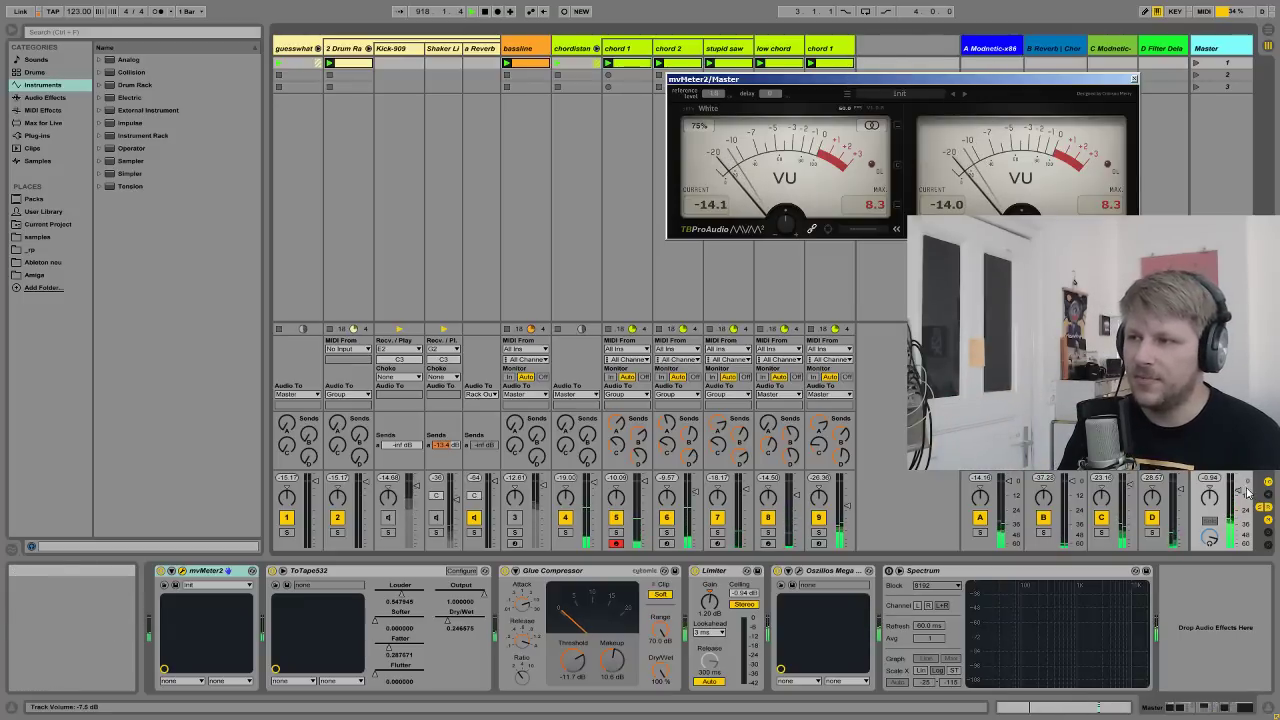
- Enlarge the mixer section to show the taller volume faders, and reposition the mvMeter2 window above it
left_click_drag(1193, 472, 1193, 364)
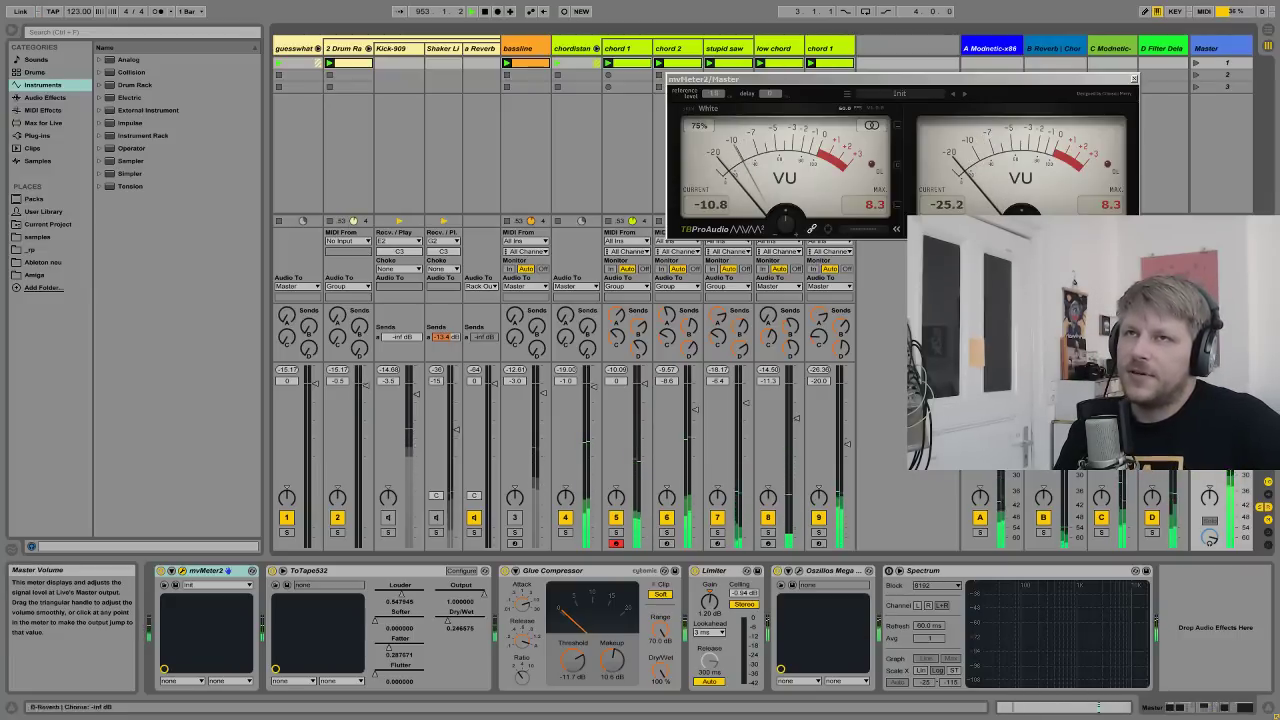
left_click_drag(882, 79, 858, 88)
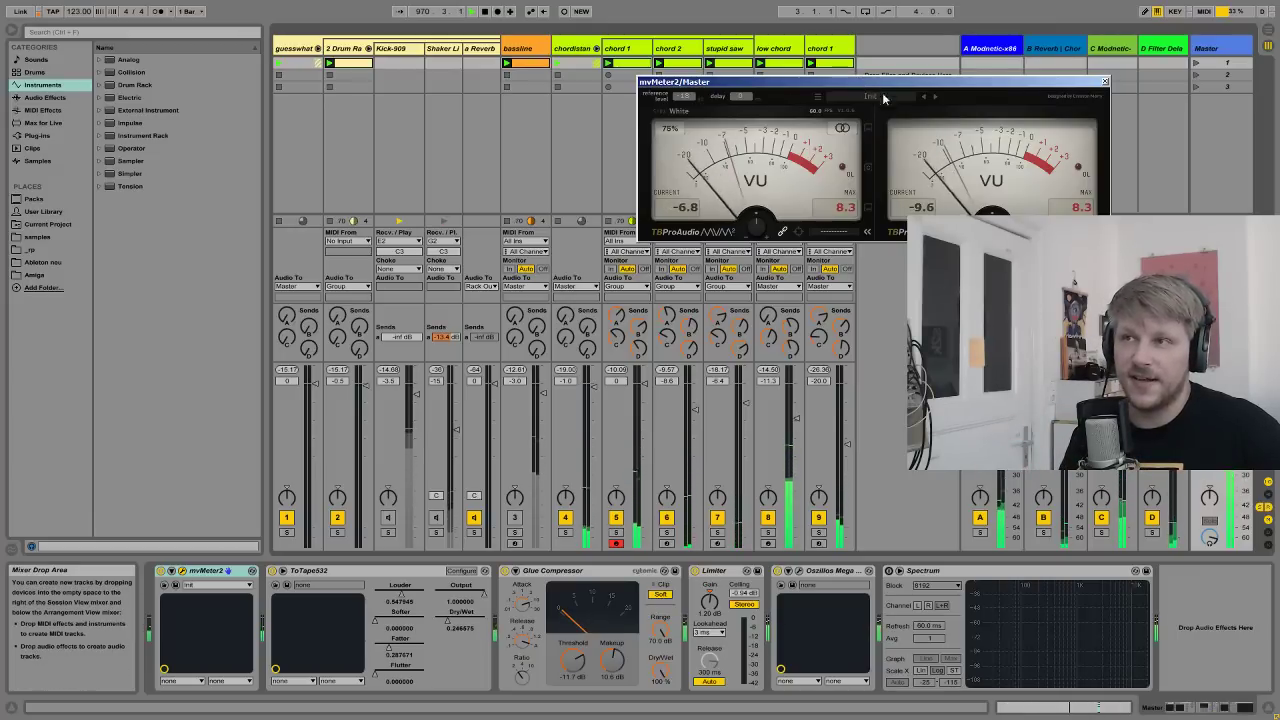
left_click_drag(860, 82, 892, 116)
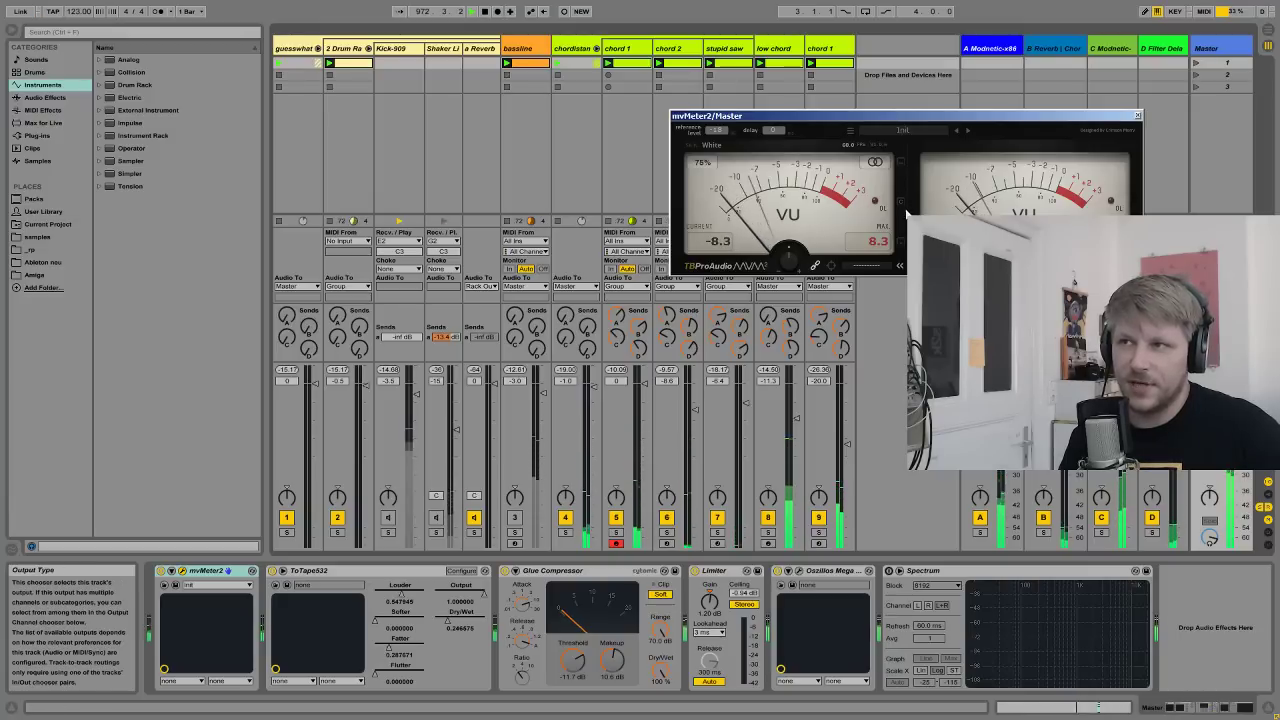
left_click_drag(866, 119, 912, 125)
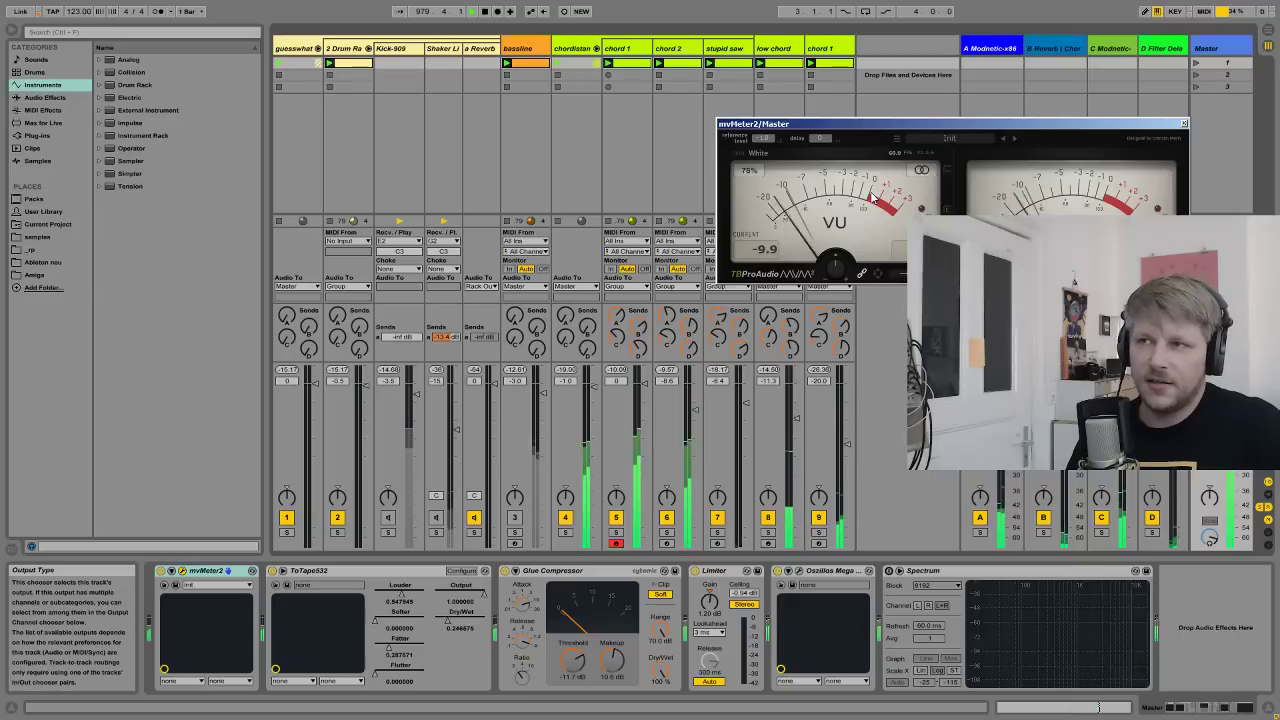
- Reactivate the Kick-909 and Shaker chains and the bassline track, and move the VU meter window clear of the mixer
left_click(390, 520)
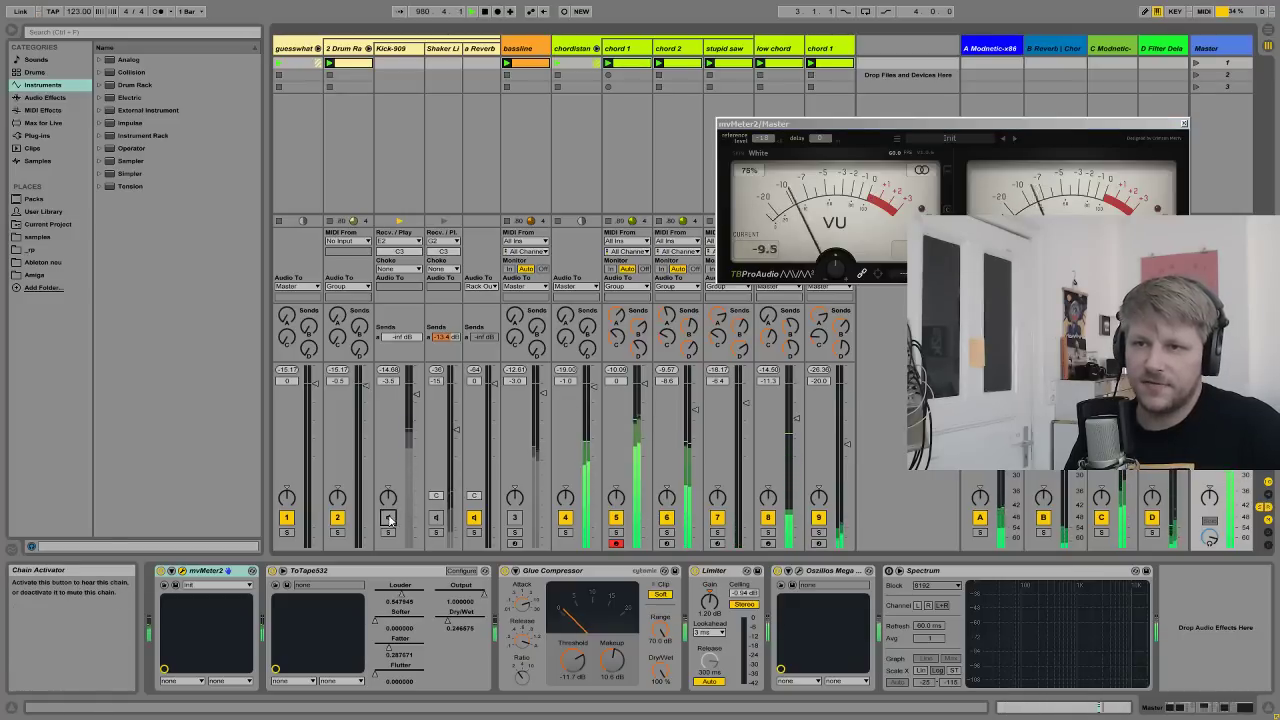
left_click(437, 518)
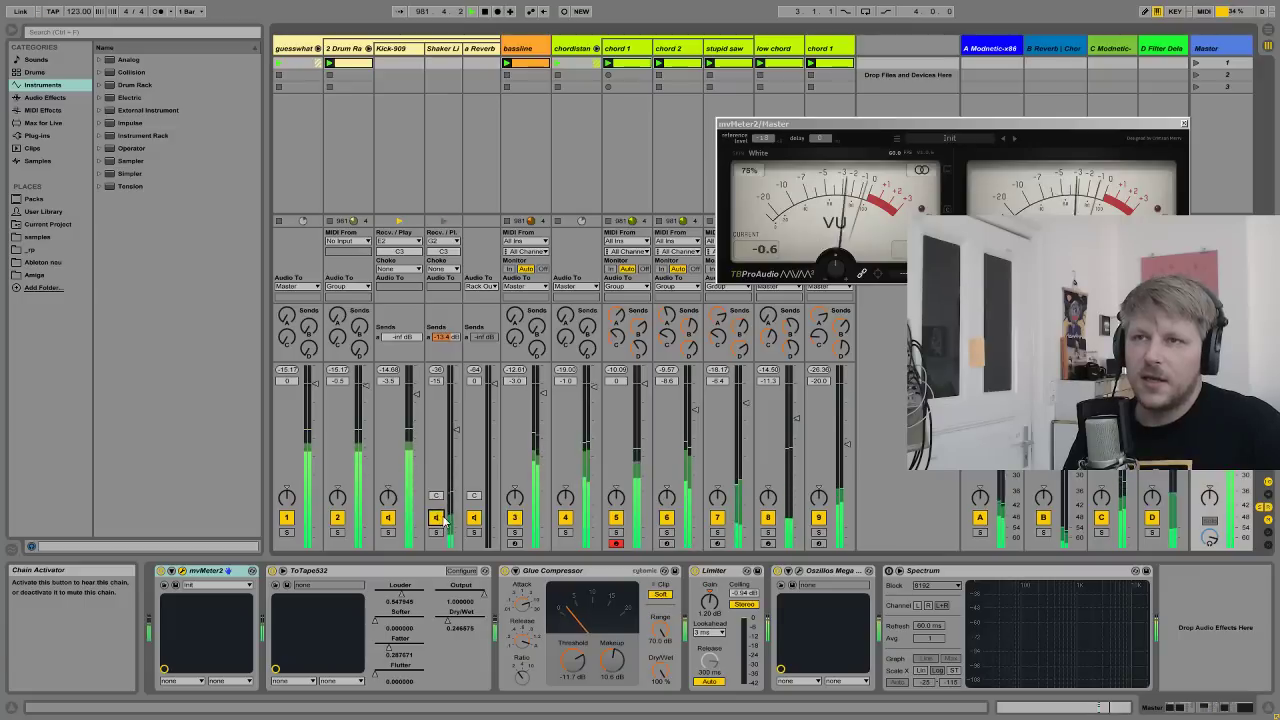
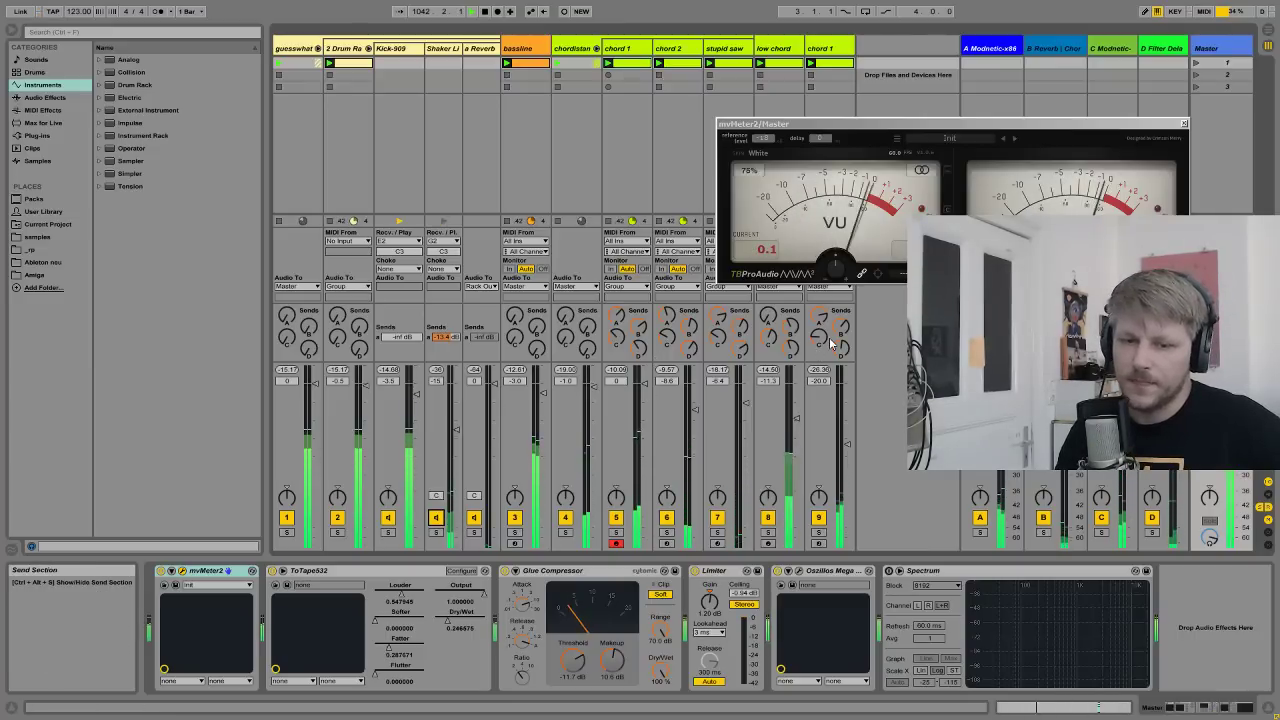
left_click_drag(911, 125, 947, 113)
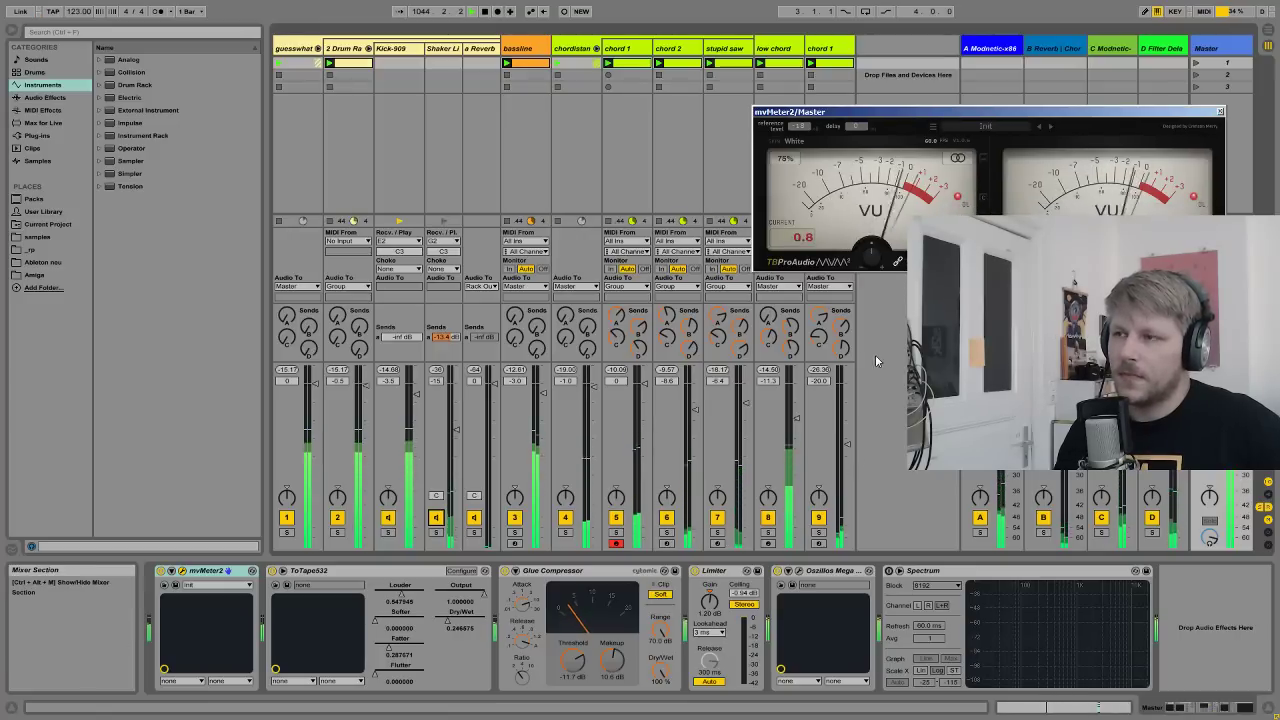
left_click_drag(1017, 116, 1013, 116)
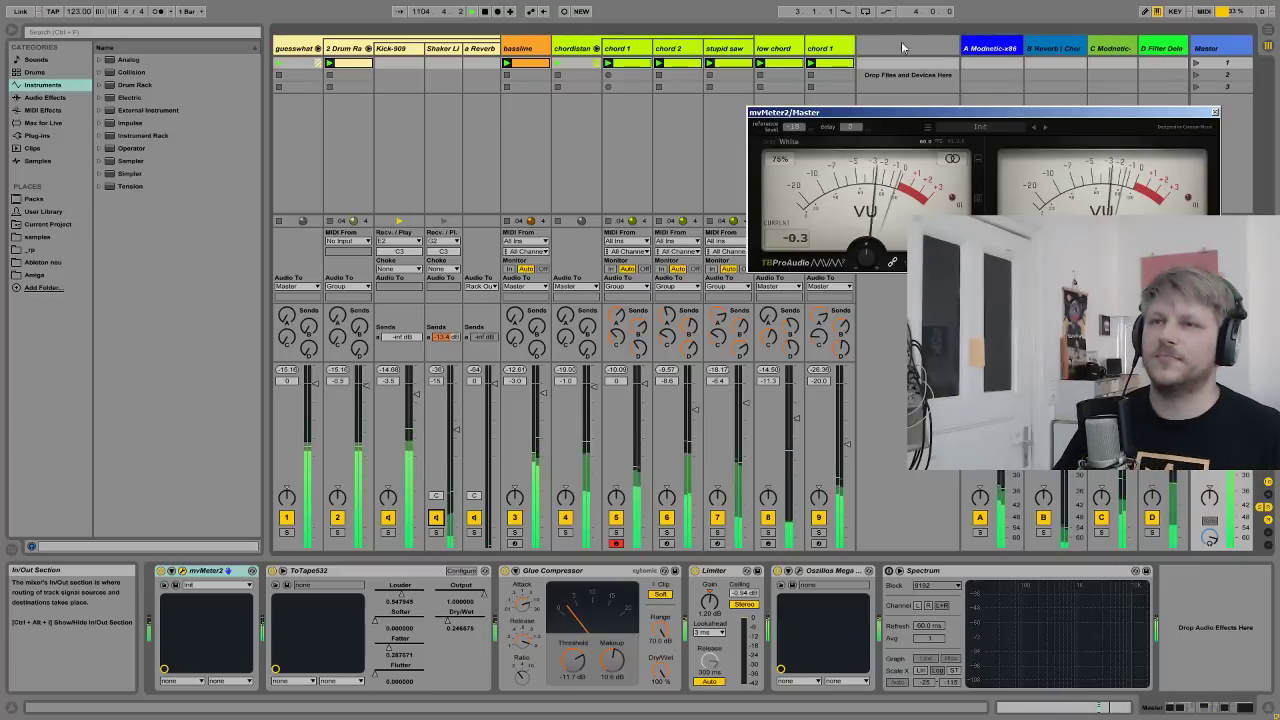
- Show the start of the bassline track's device chain with the Analog instrument, and solo the track
left_click(516, 48)
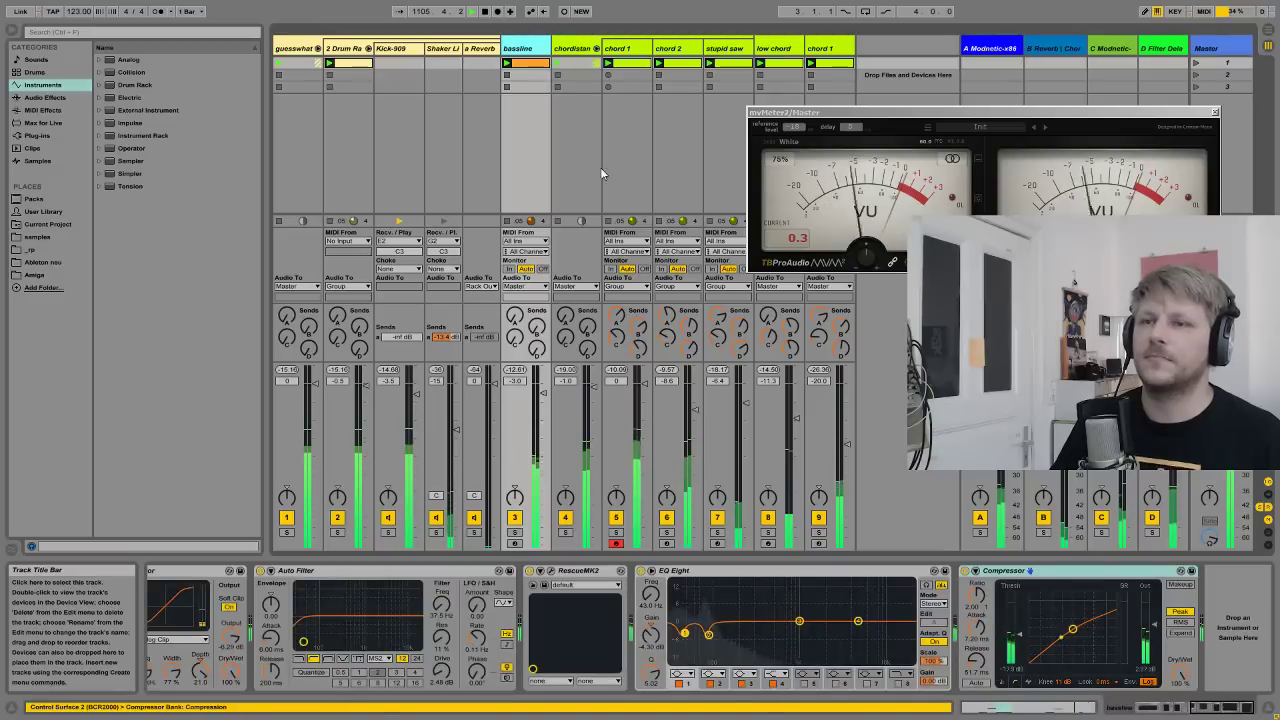
left_click(1108, 703)
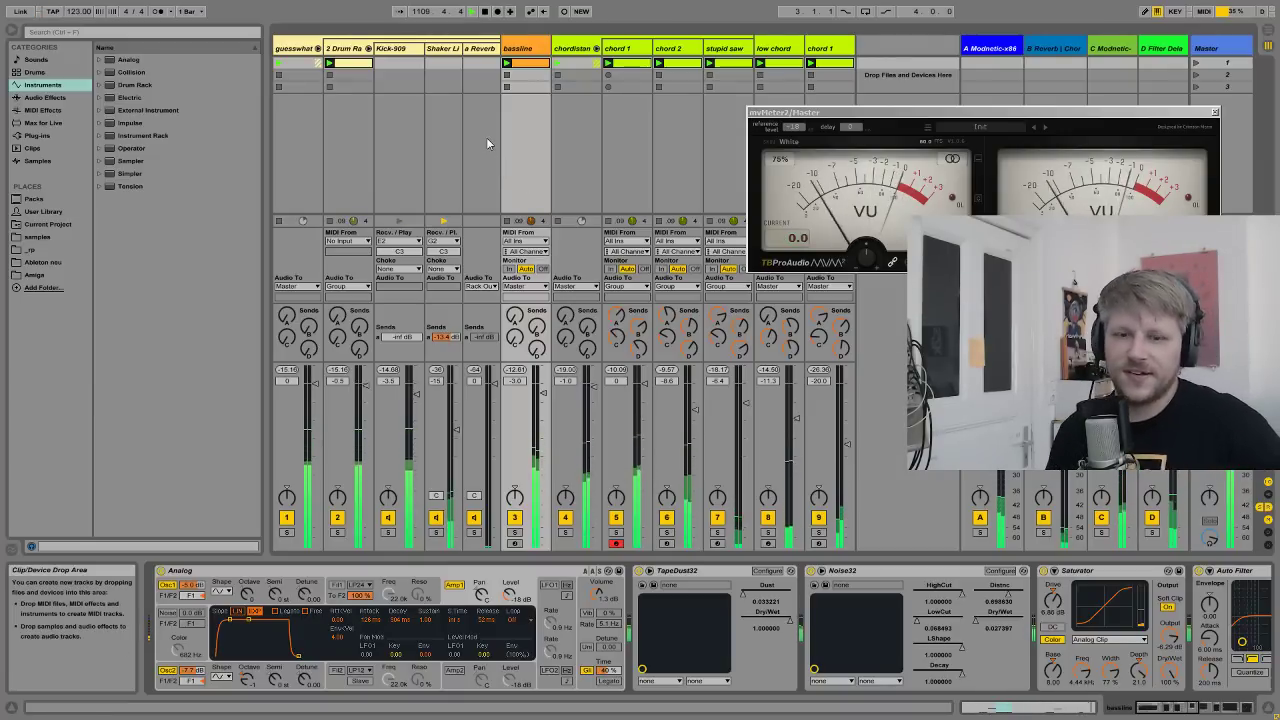
left_click(538, 50)
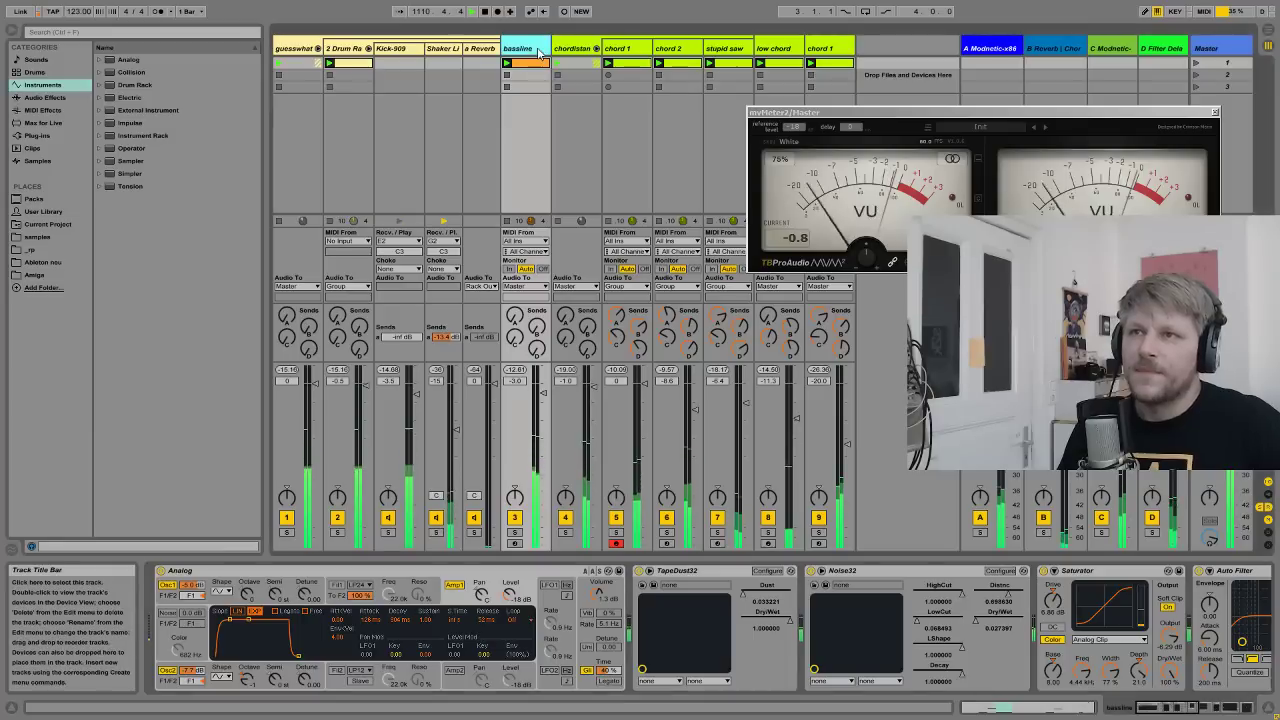
left_click(515, 535)
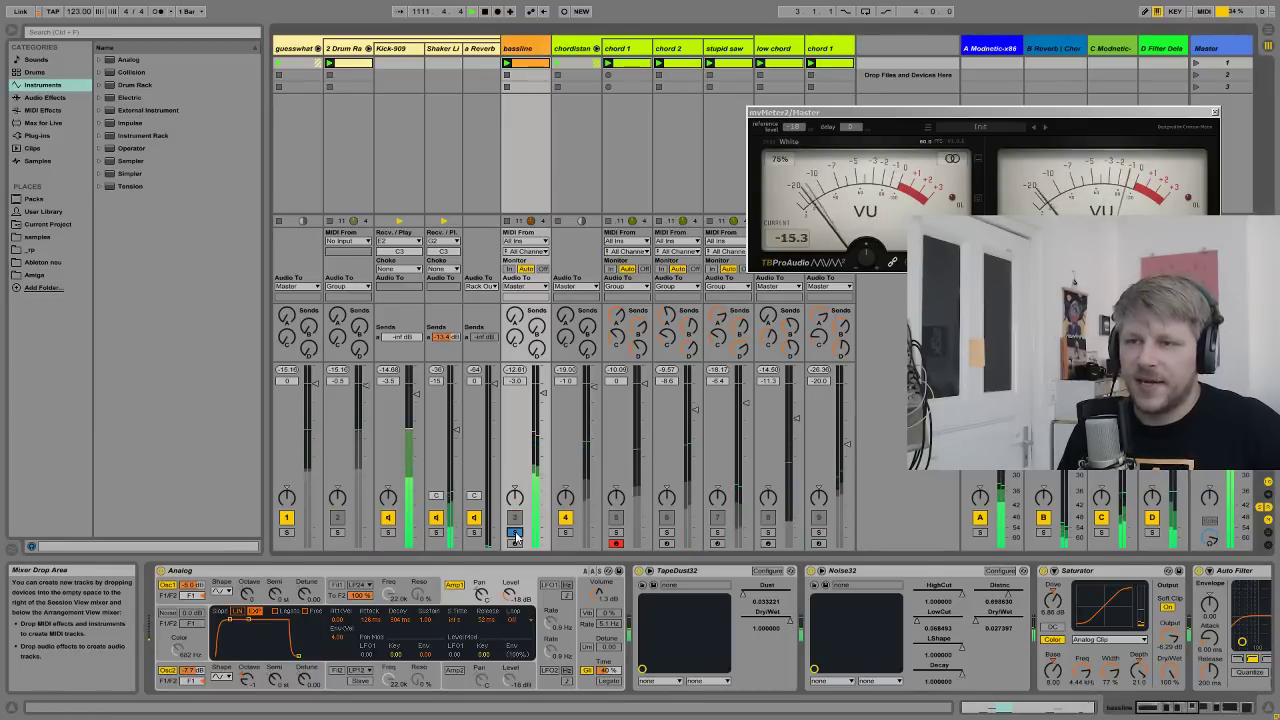
left_click(527, 50)
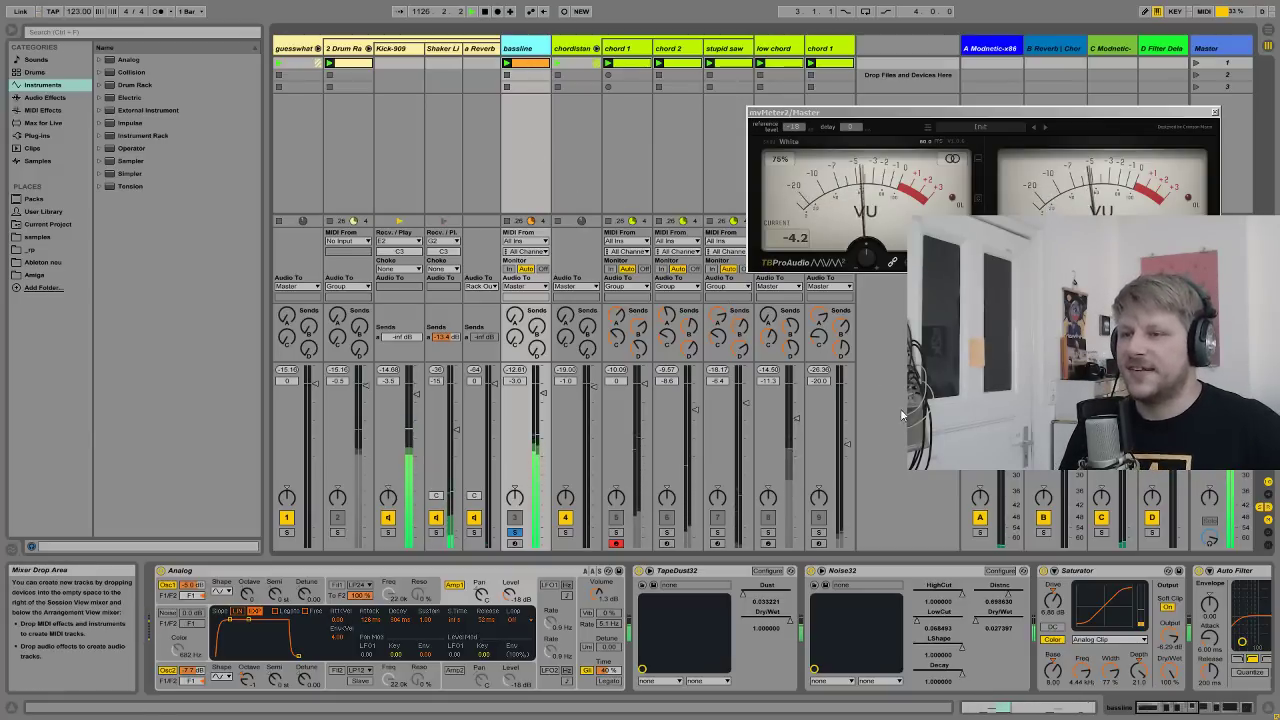
- Shorten the attack of the bassline Analog's amp envelope to about 109 ms
left_click(375, 577)
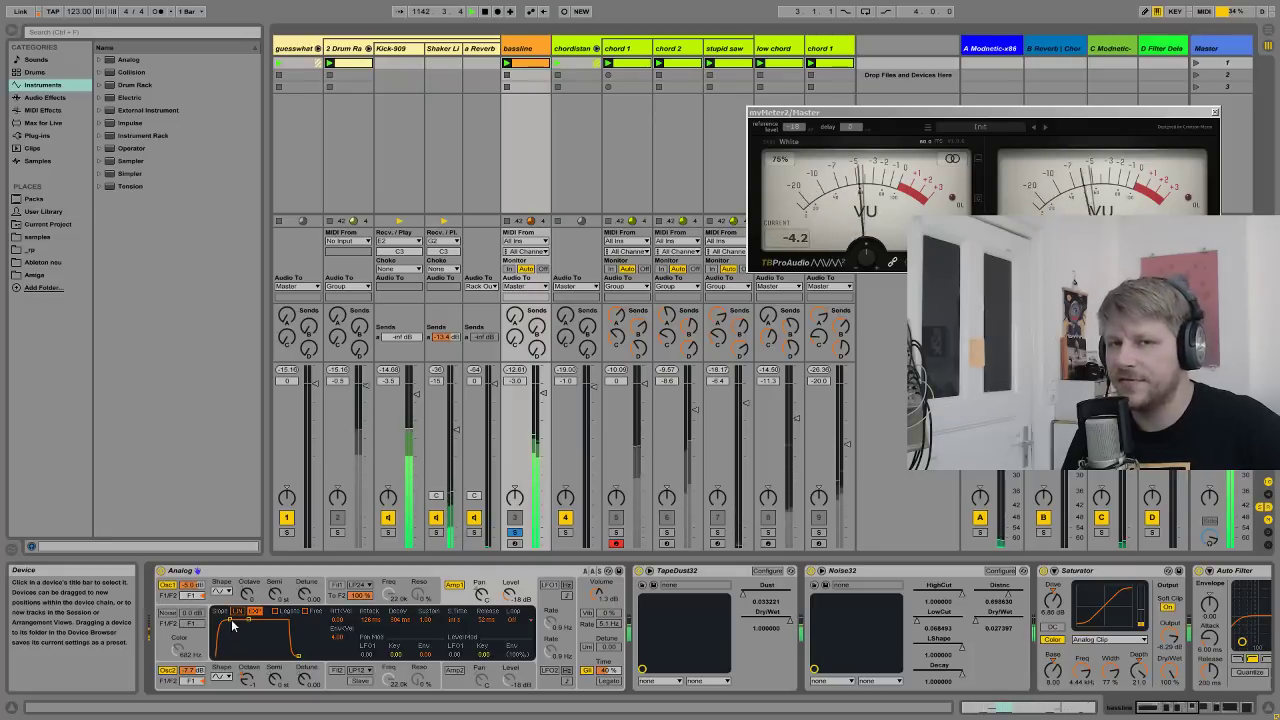
left_click_drag(232, 625, 218, 622)
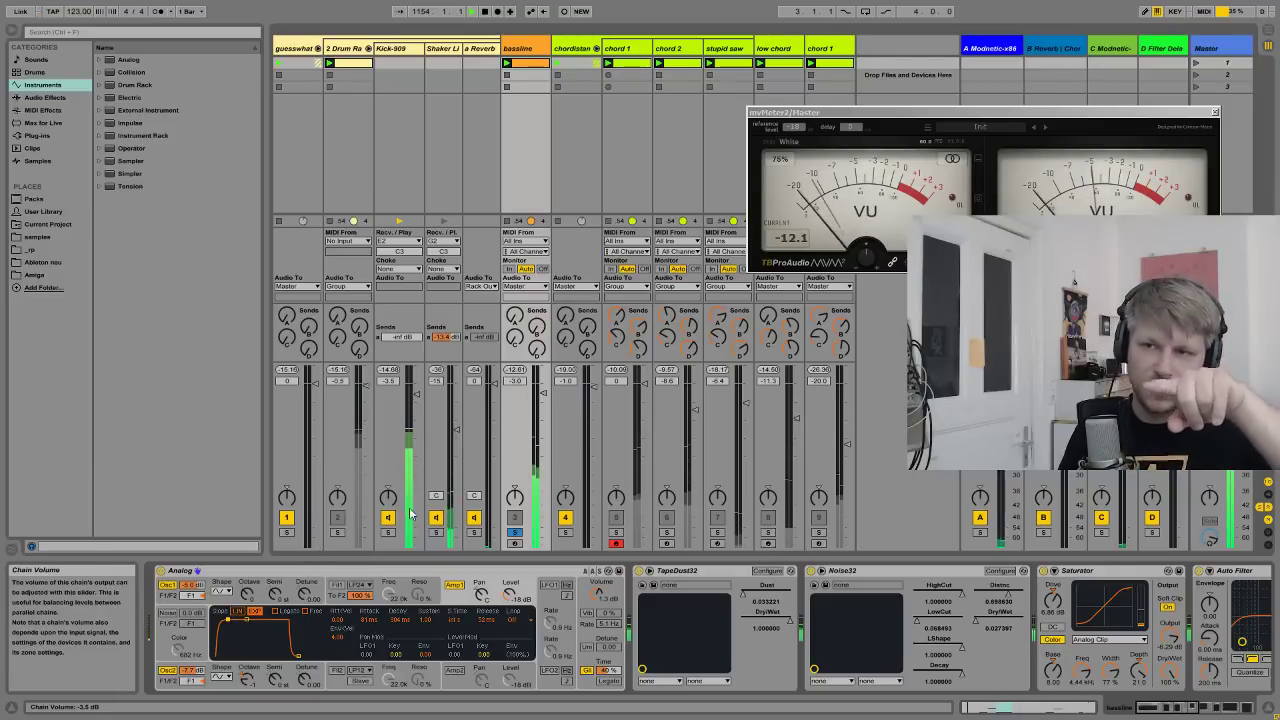
left_click(369, 573)
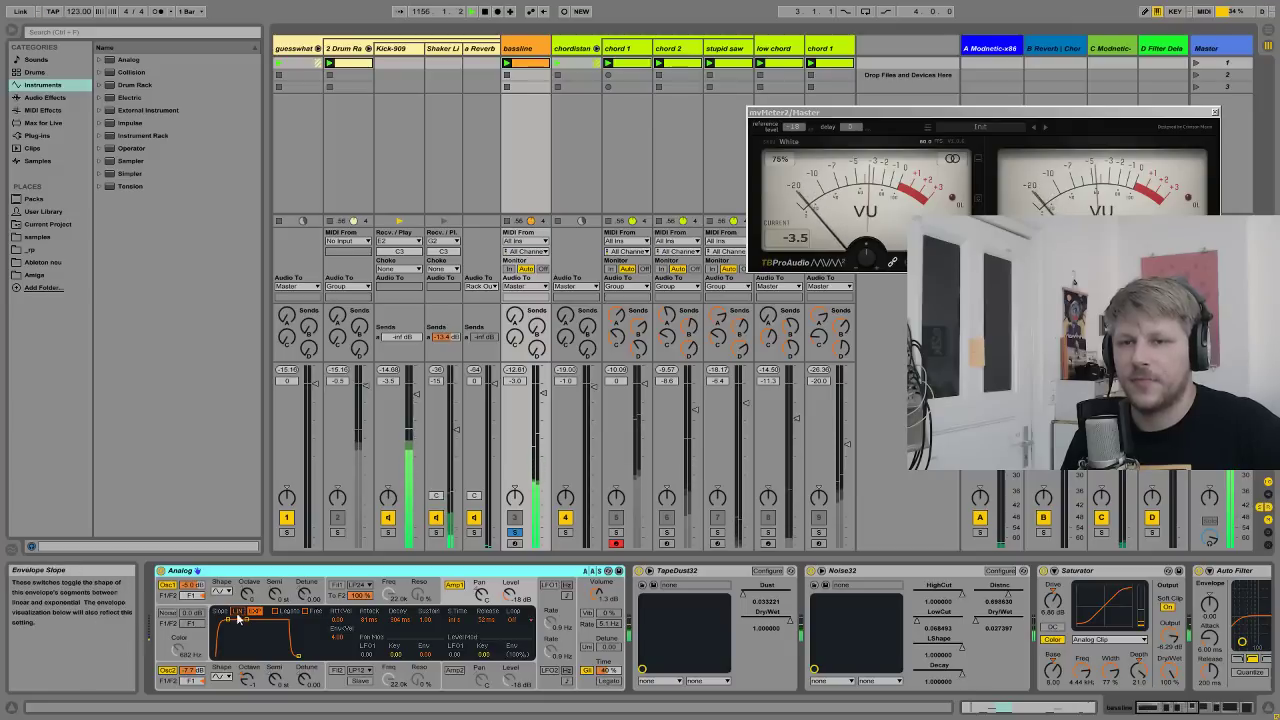
left_click(363, 578)
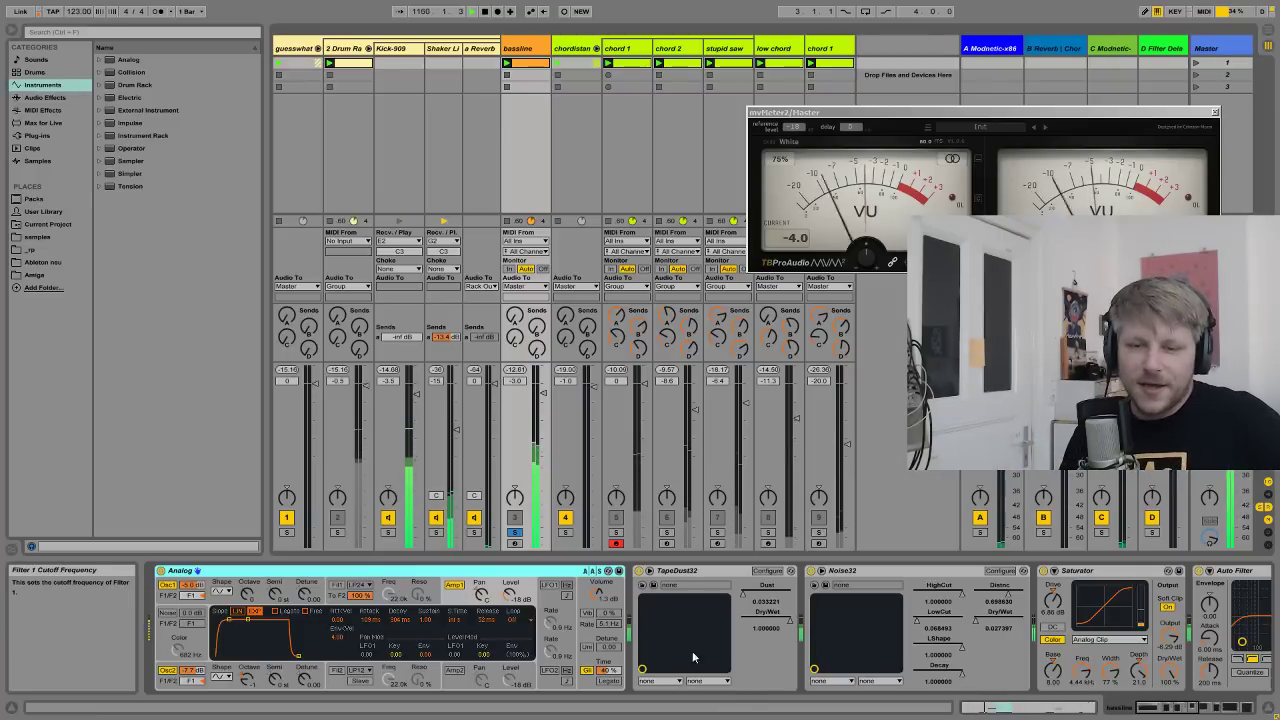
- Bypass the TapeDust32 and Noise32 effects together on the bassline track
left_click(746, 571)
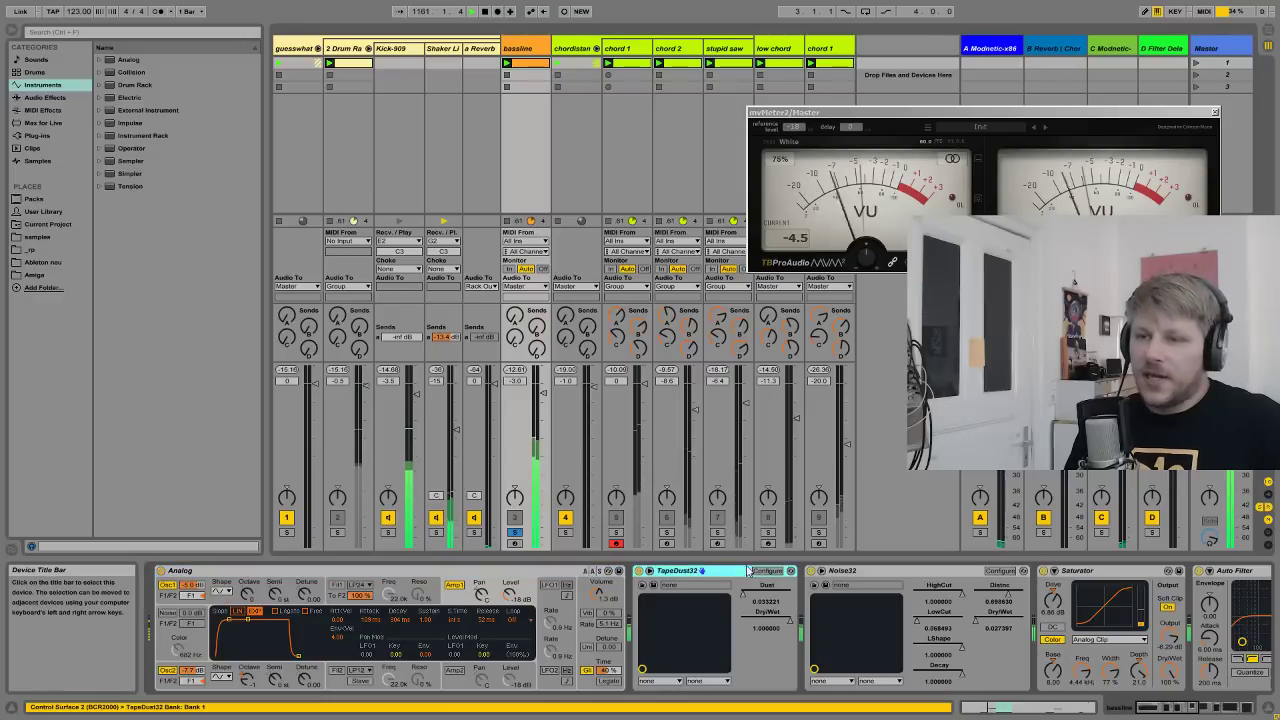
left_click(878, 573, "shift")
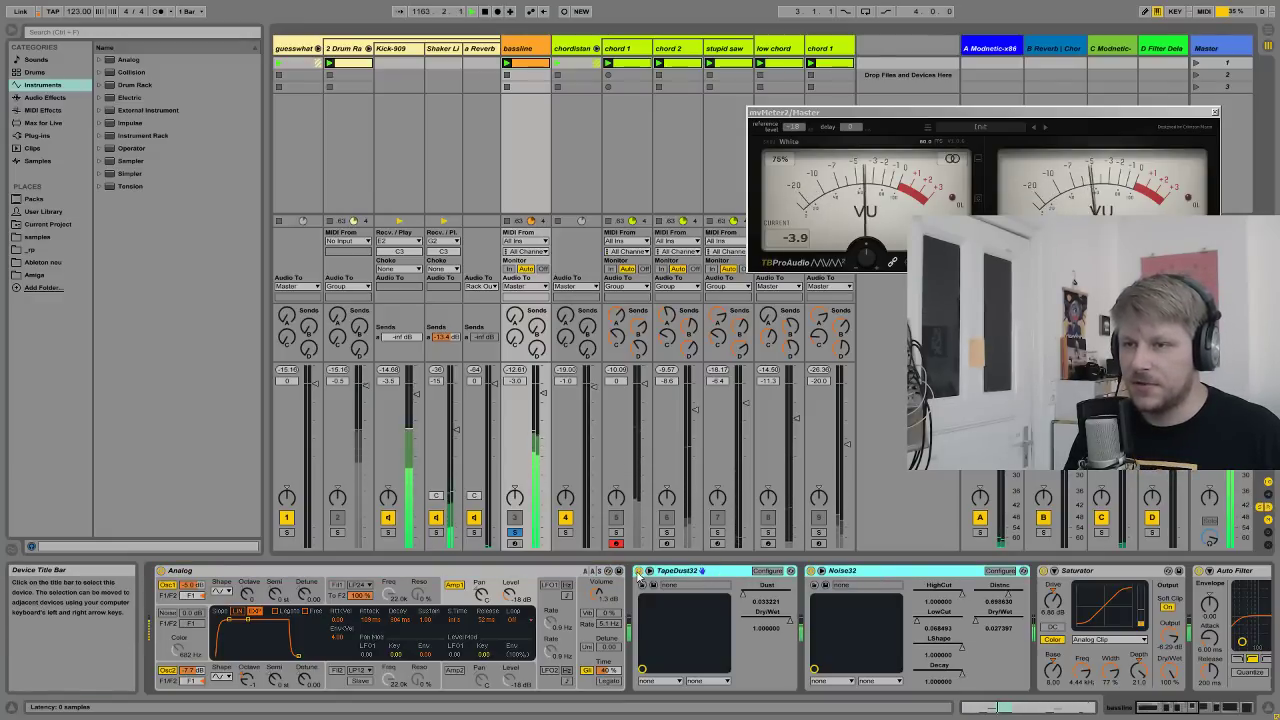
left_click(639, 576)
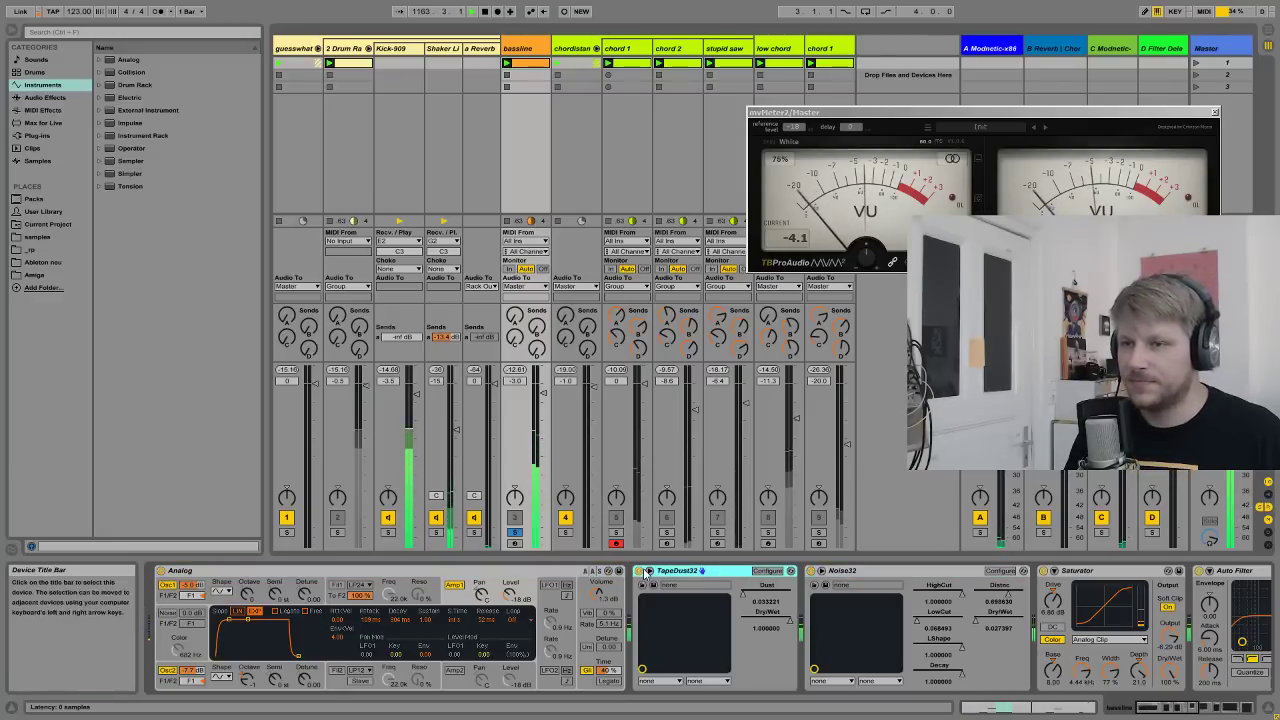
- Mute all four return tracks, A to D
left_click(980, 518)
left_click(1043, 518)
left_click(1101, 518)
left_click(1152, 518)
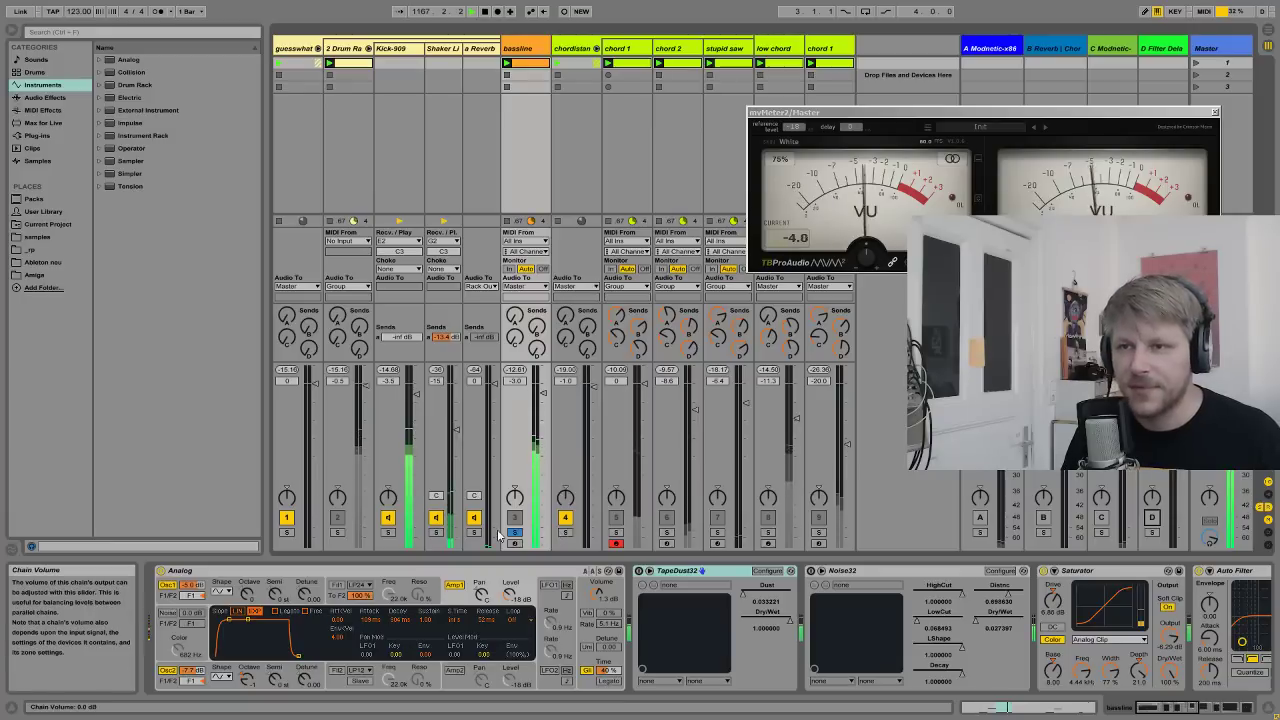
- Turn TapeDust32 back on with Noise32 left off, and set its Dust amount to 0.041095
left_click(700, 571)
left_click(867, 574, "shift")
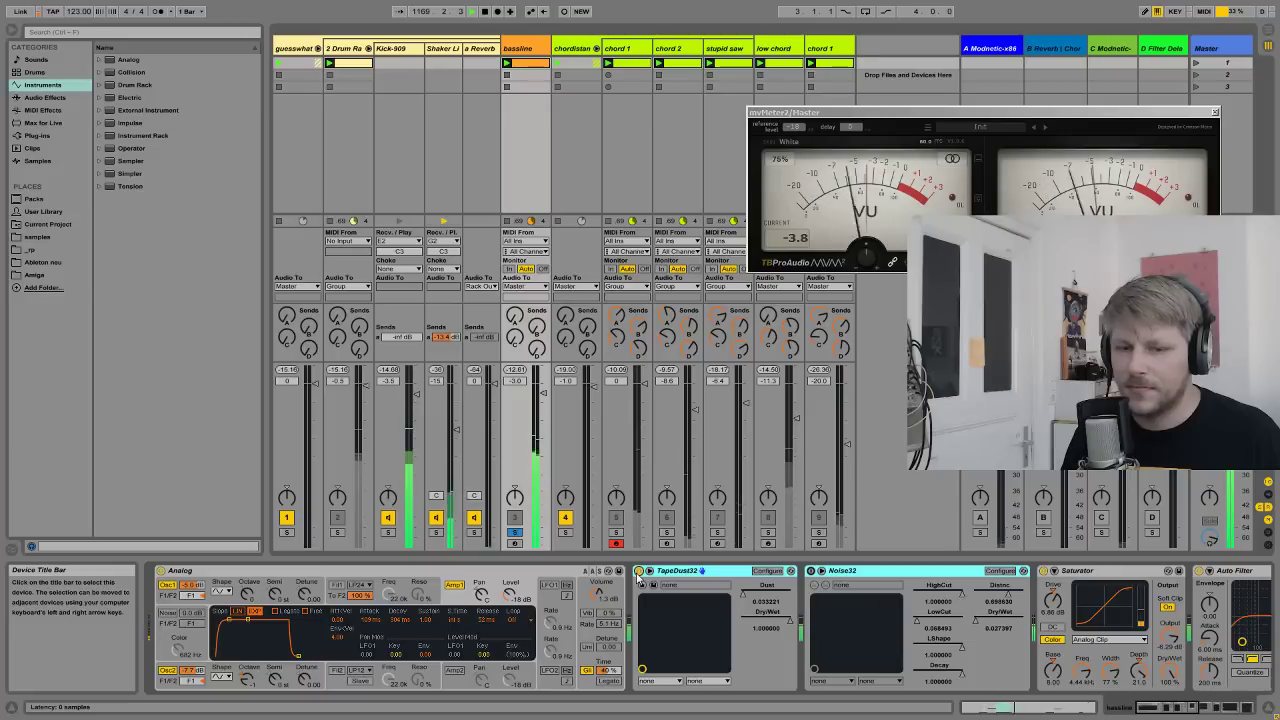
left_click(688, 574)
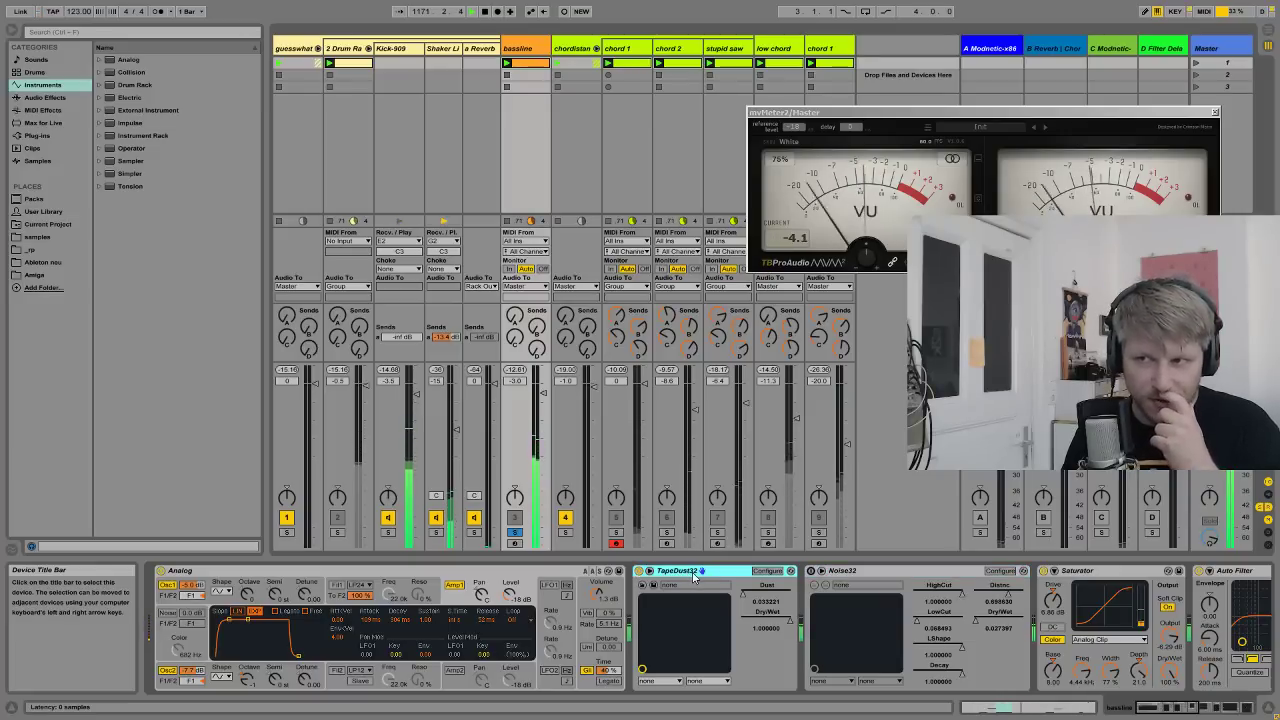
left_click_drag(742, 595, 748, 595)
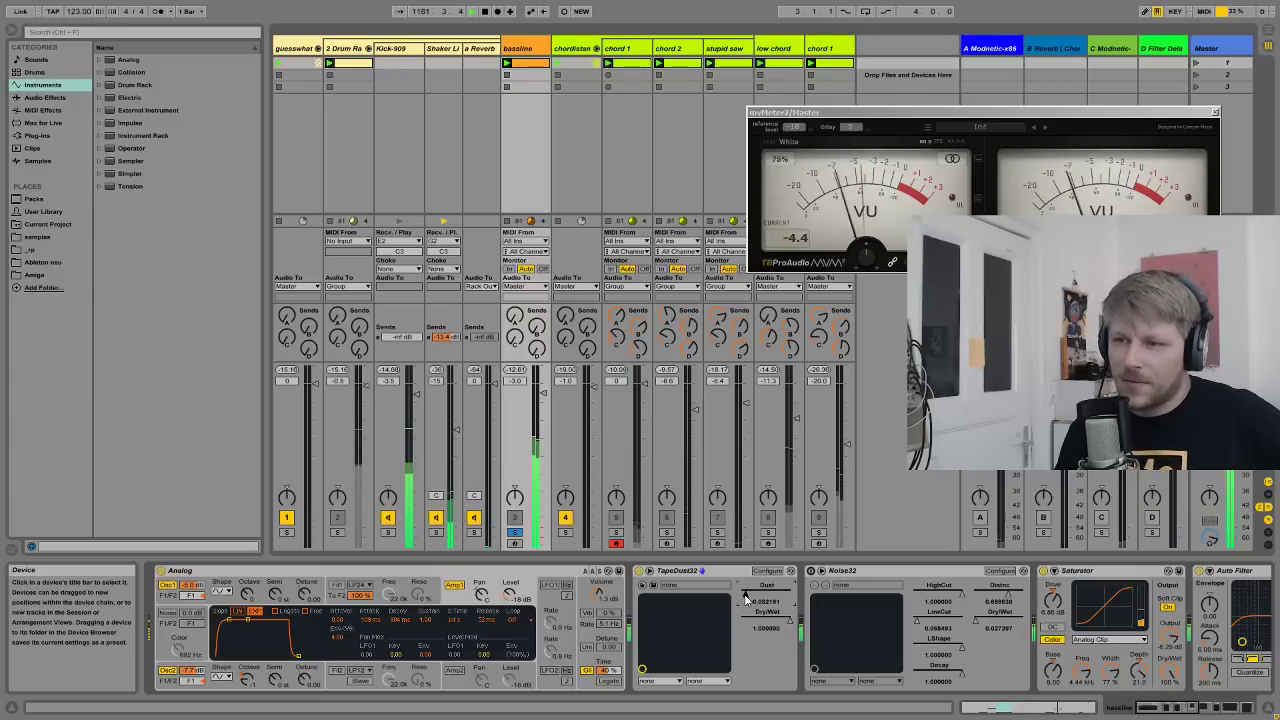
left_click_drag(745, 598, 743, 616)
left_click(648, 571)
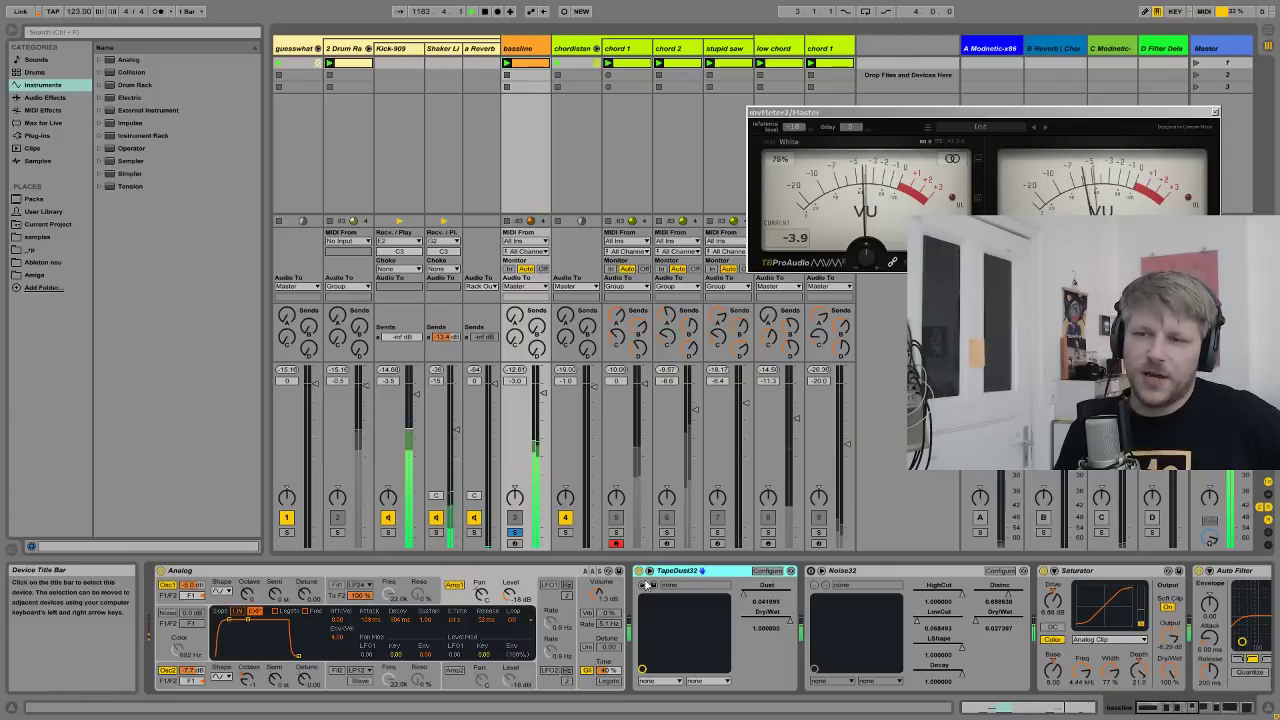
- Unsolo the bassline track to hear it in the full mix and bypass its TapeDust32 effect for comparison
left_click(535, 574)
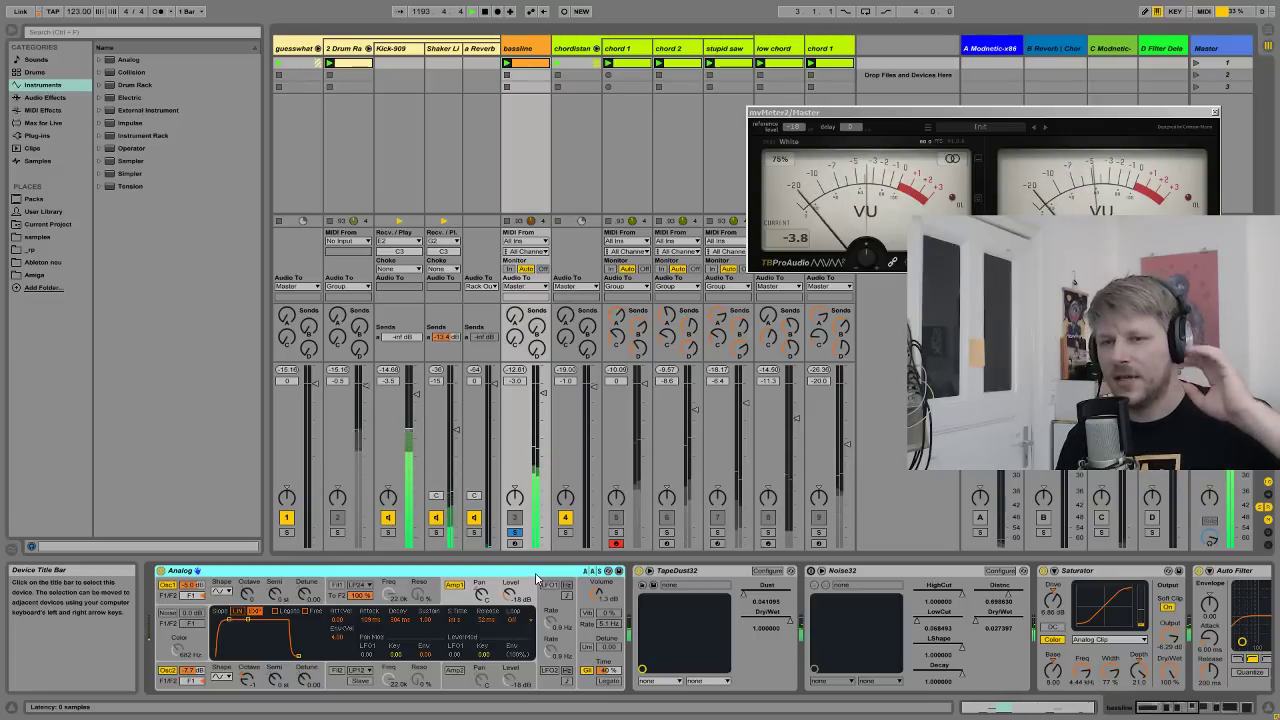
left_click(673, 571)
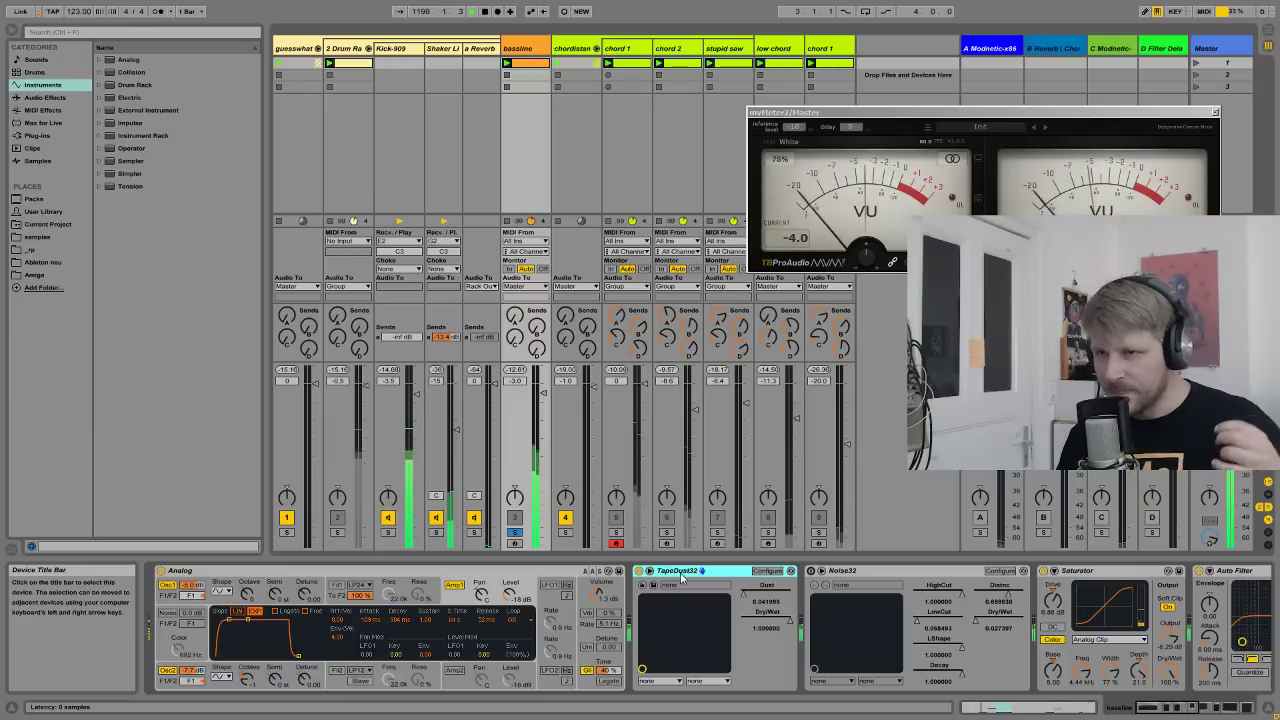
left_click(515, 532)
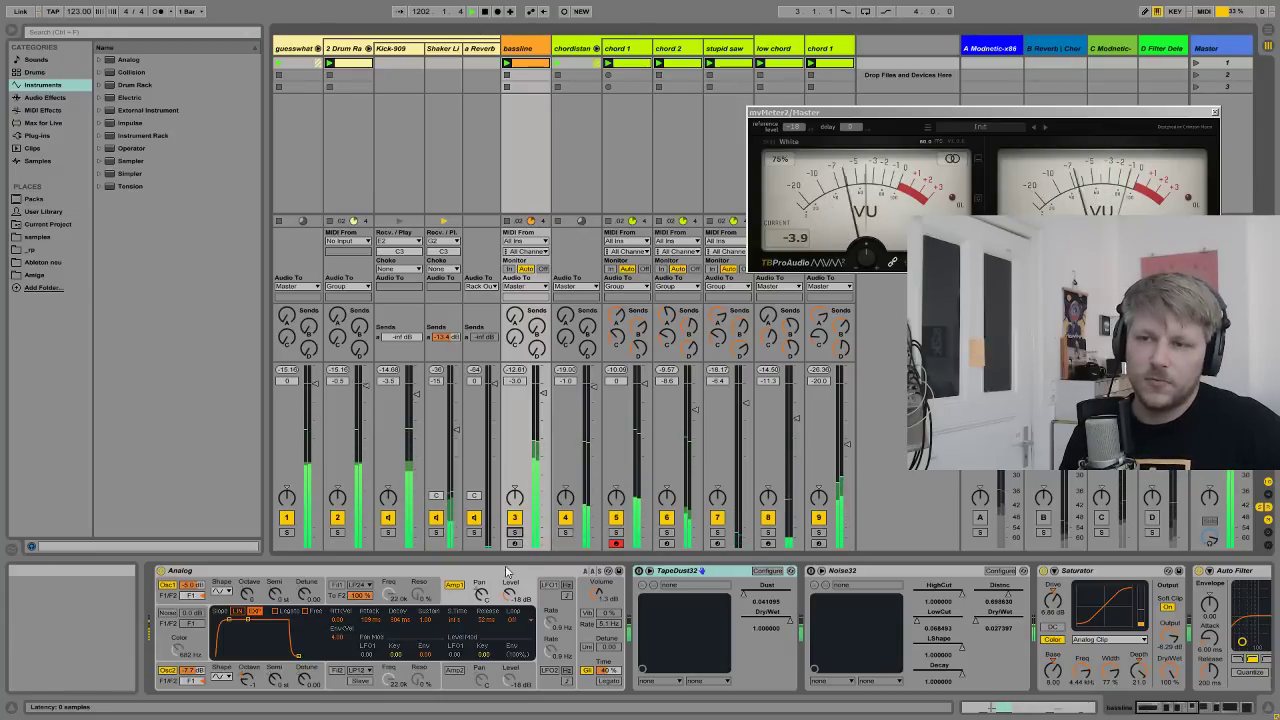
left_click(541, 575)
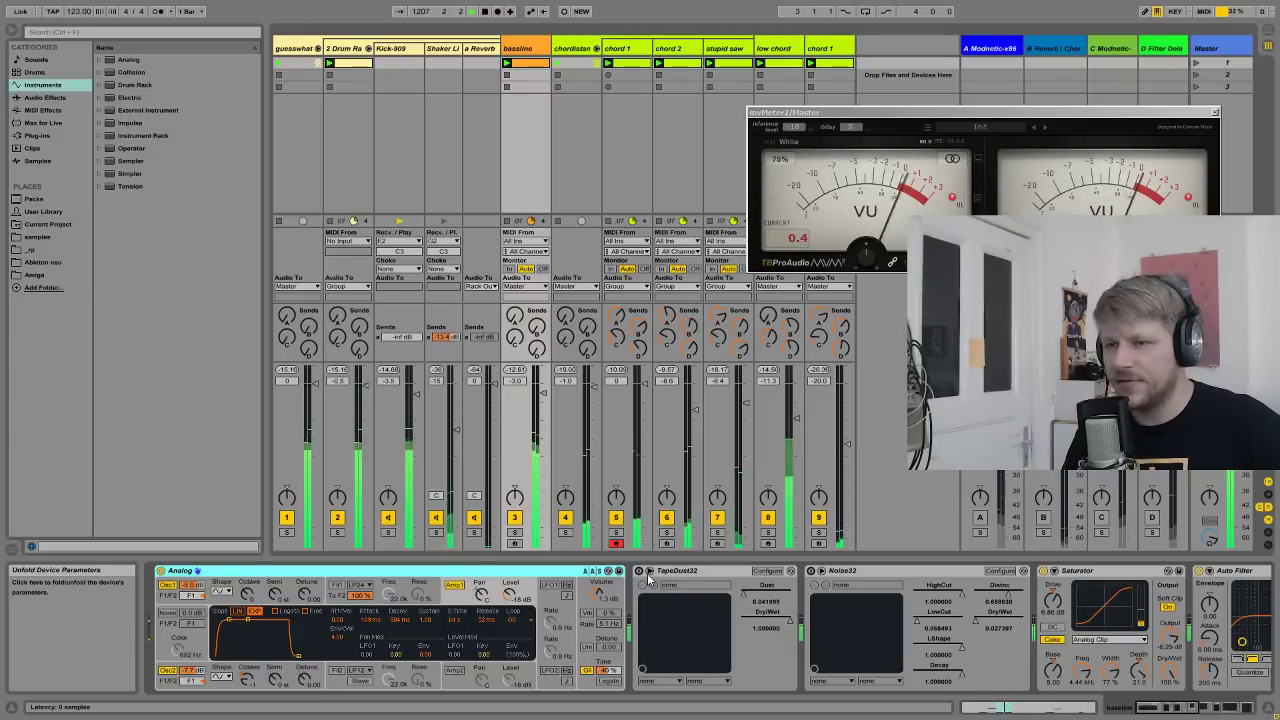
- Turn TapeDust32 back on, try a Dust amount of 0.082191 and return it to 0.041095
left_click(676, 572)
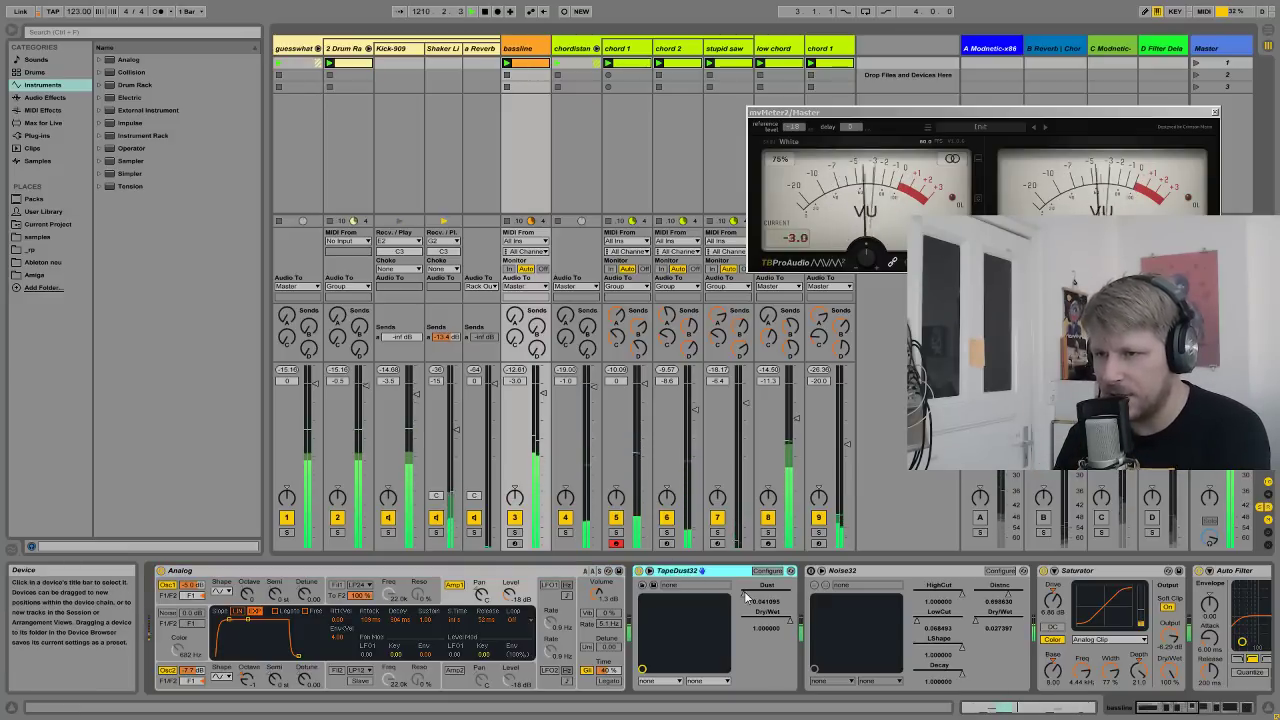
mouse_move(744, 591)
left_mouse_down()
mouse_move(744, 579)
mouse_move(745, 591)
left_mouse_up()
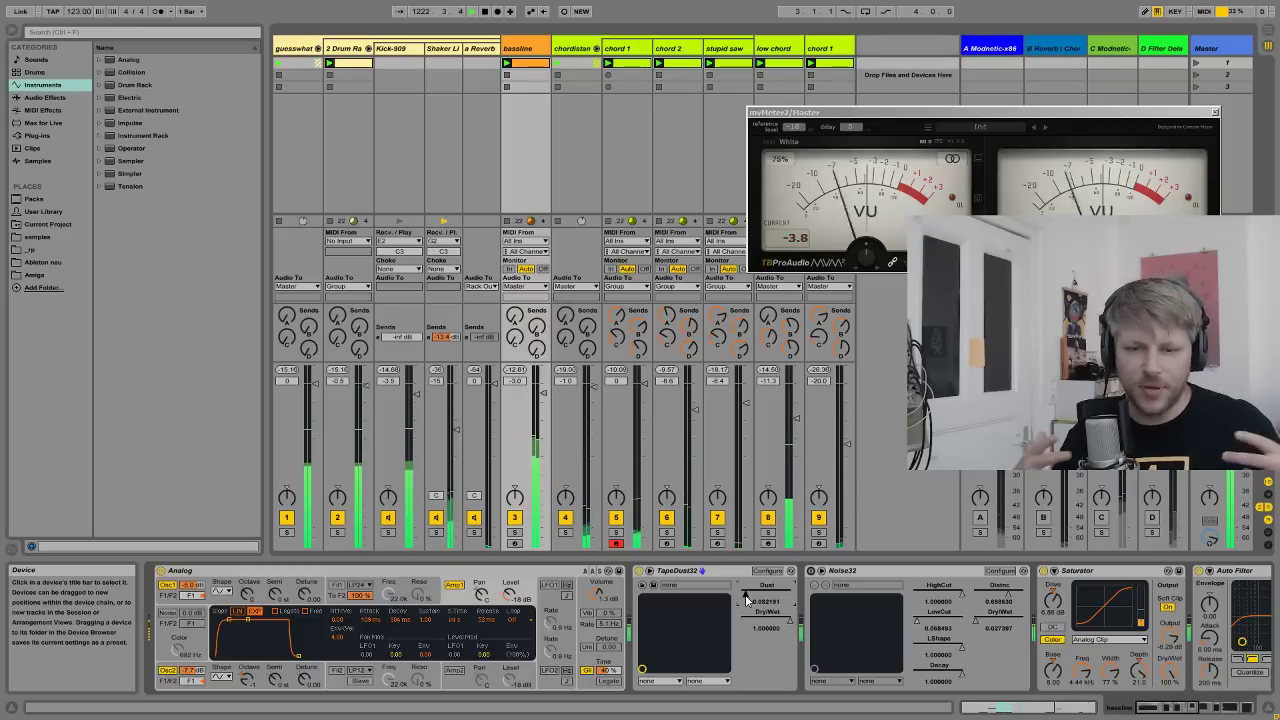
left_click(745, 598)
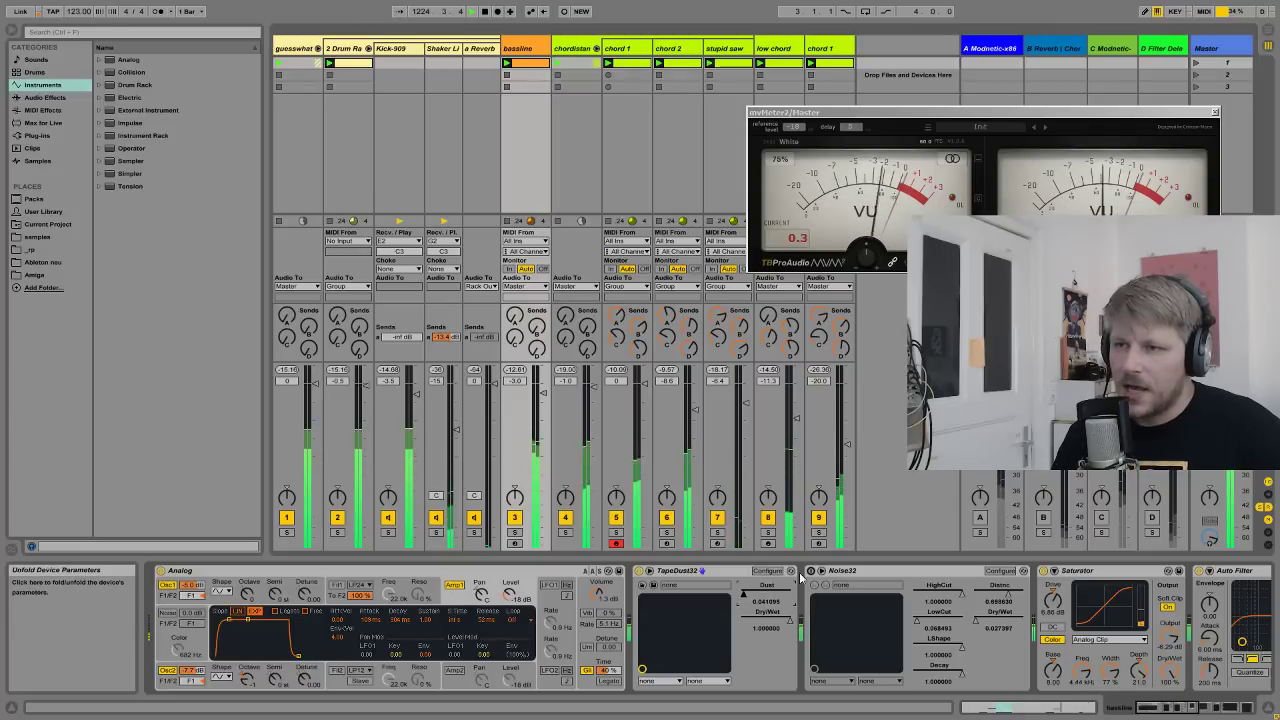
- Solo the bassline track again and switch its active noise effect from TapeDust32 to Noise32
left_click(514, 533)
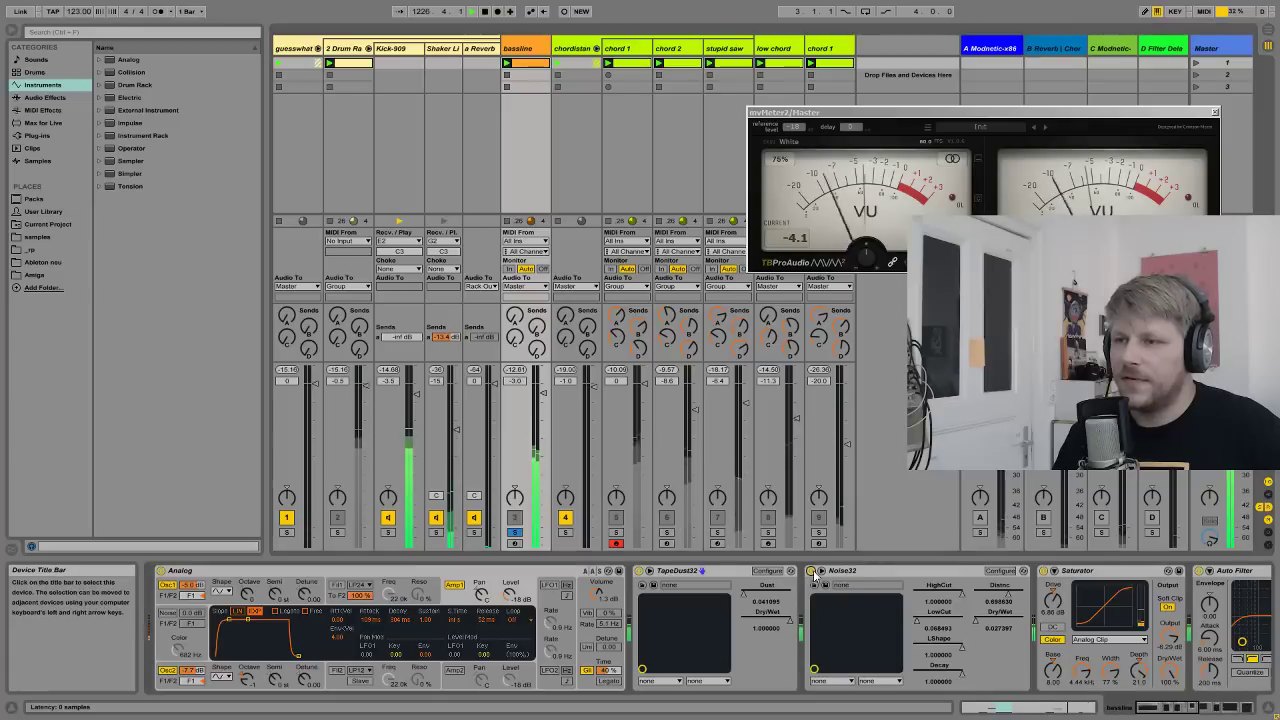
left_click(891, 572)
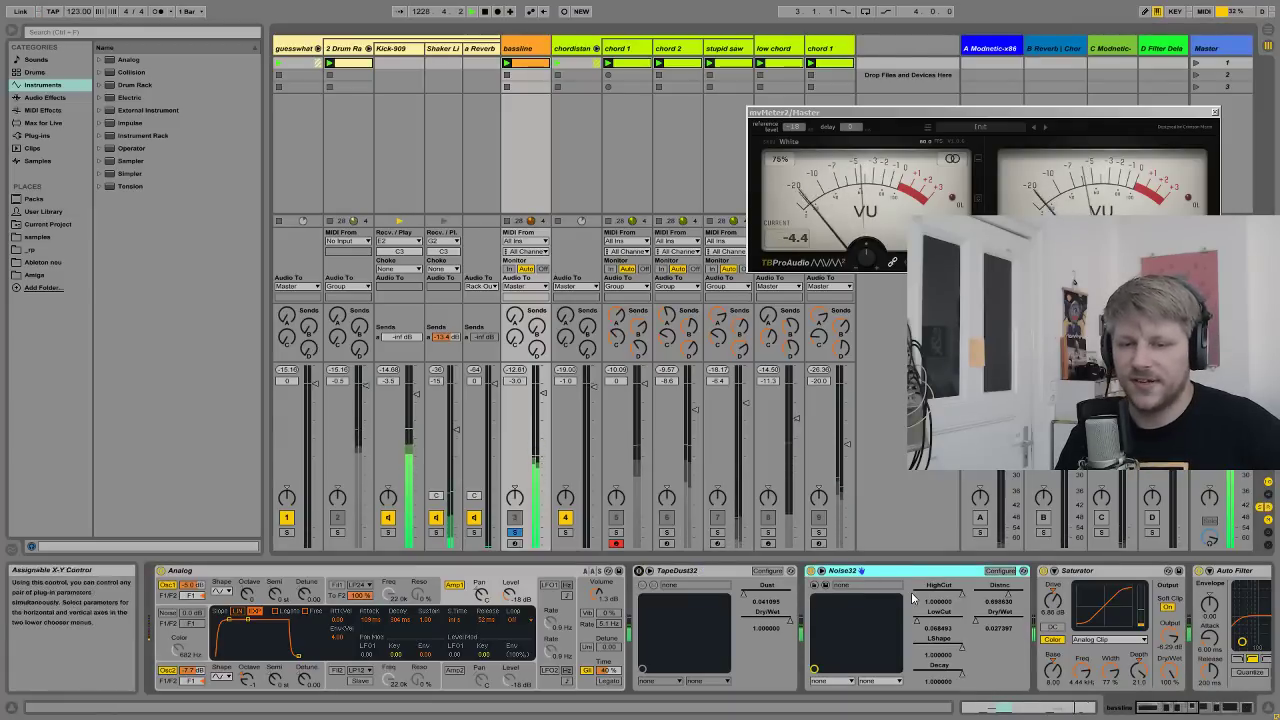
key("Left")
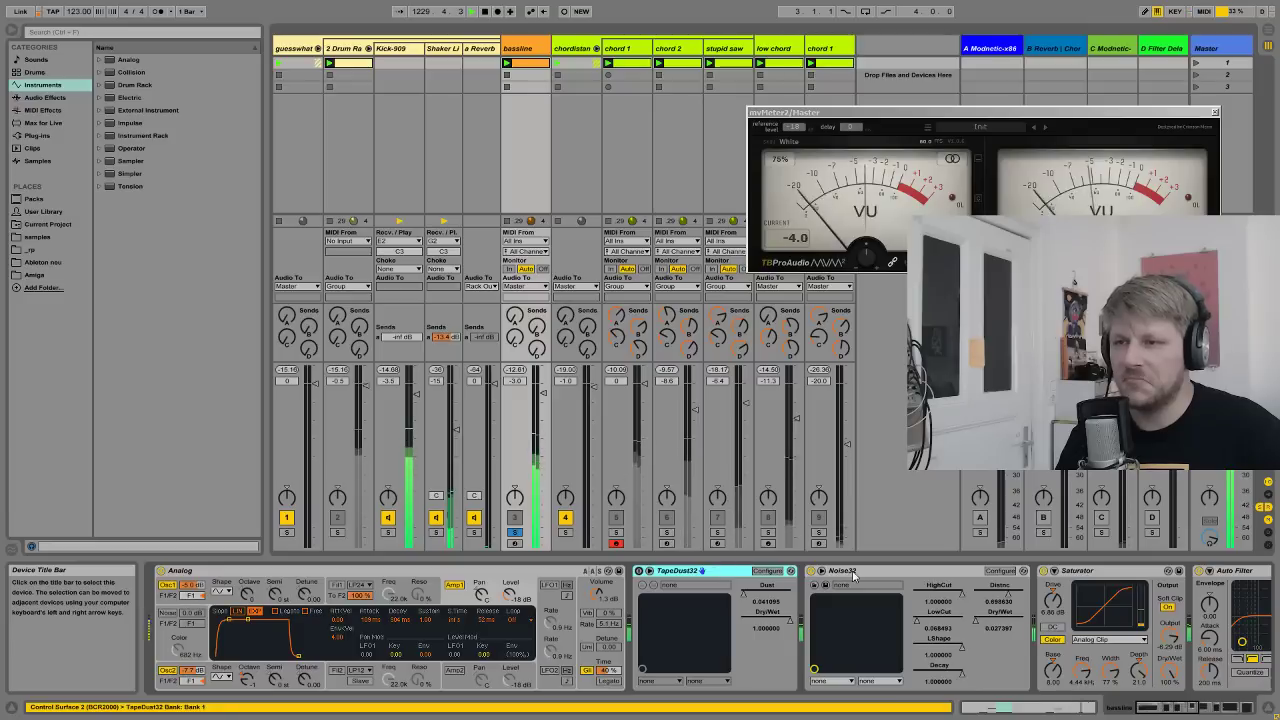
left_click(864, 575)
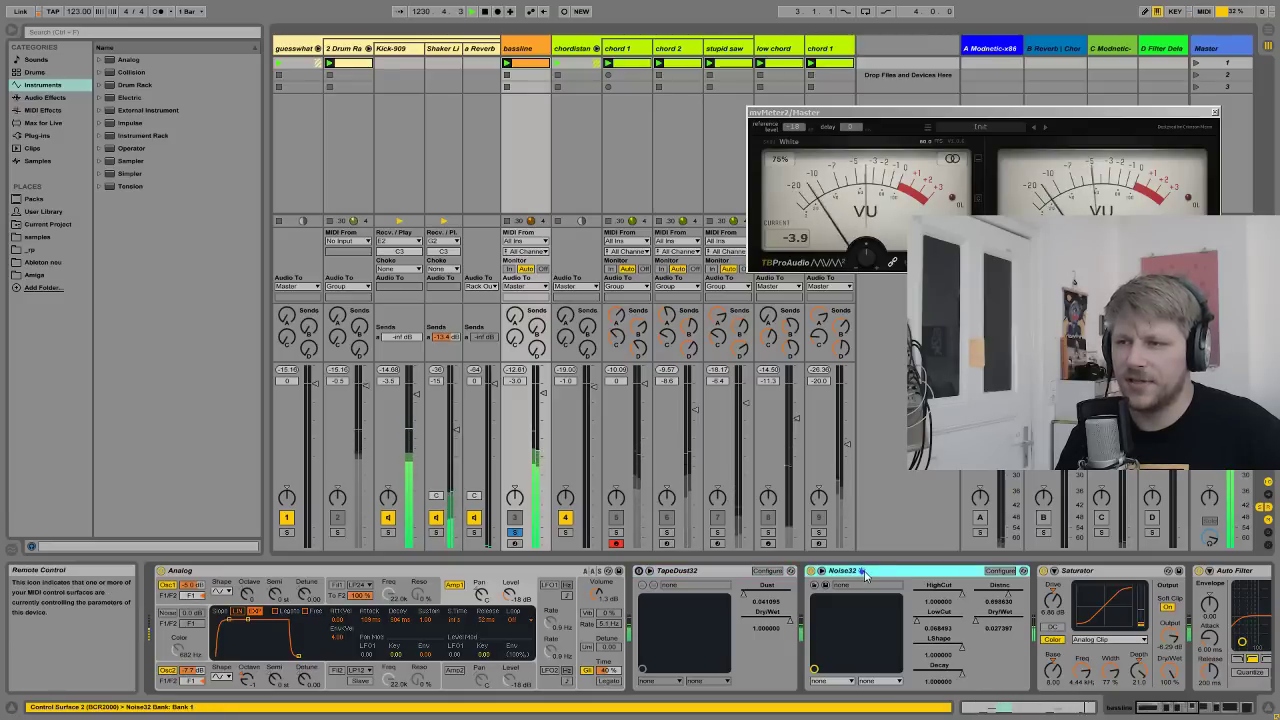
- Try Noise32 with Dry/Wet at about 0.30, LowCut at 0.739726 and LShape at 0
left_click(976, 620)
left_click_drag(976, 620, 976, 593)
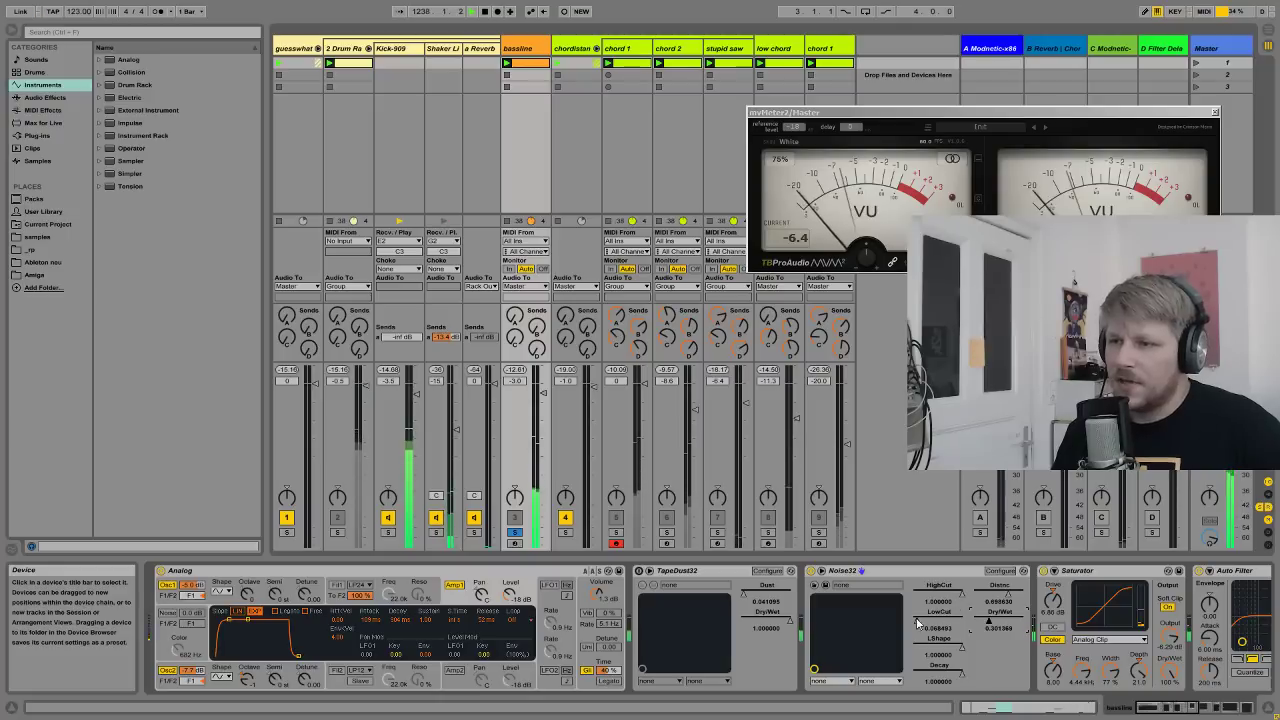
left_click_drag(919, 621, 931, 620)
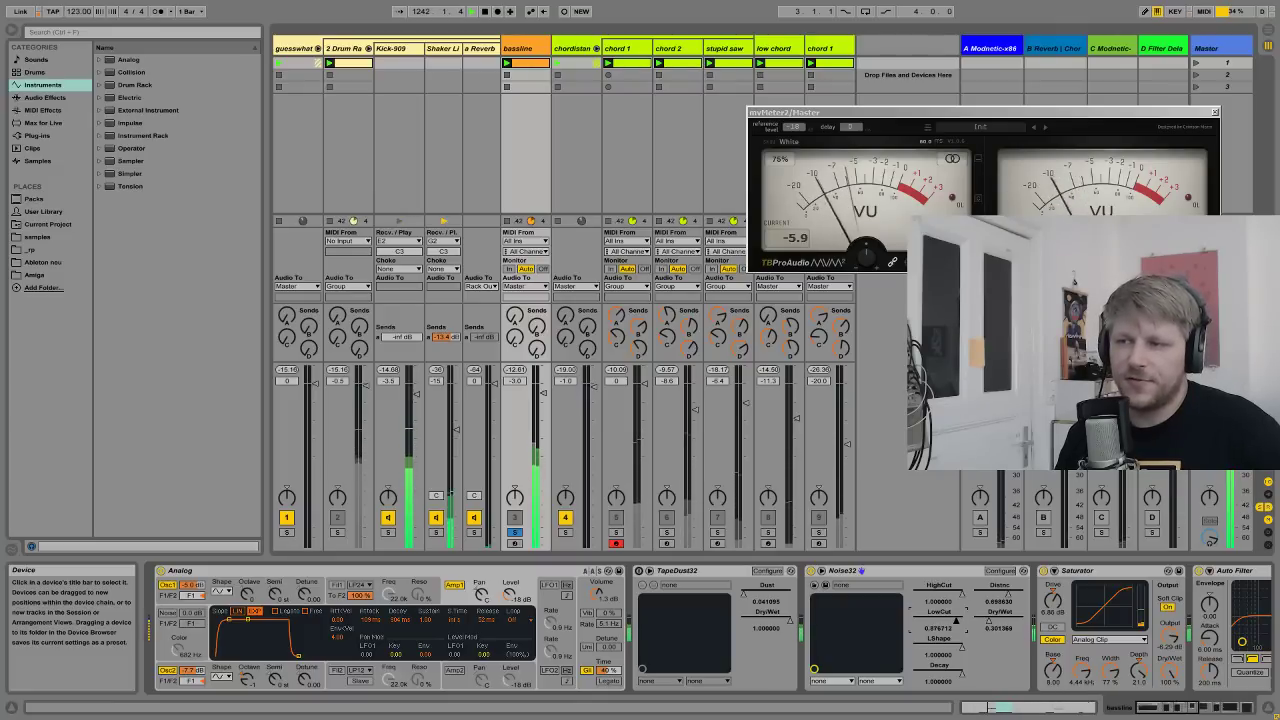
left_click_drag(938, 628, 938, 632)
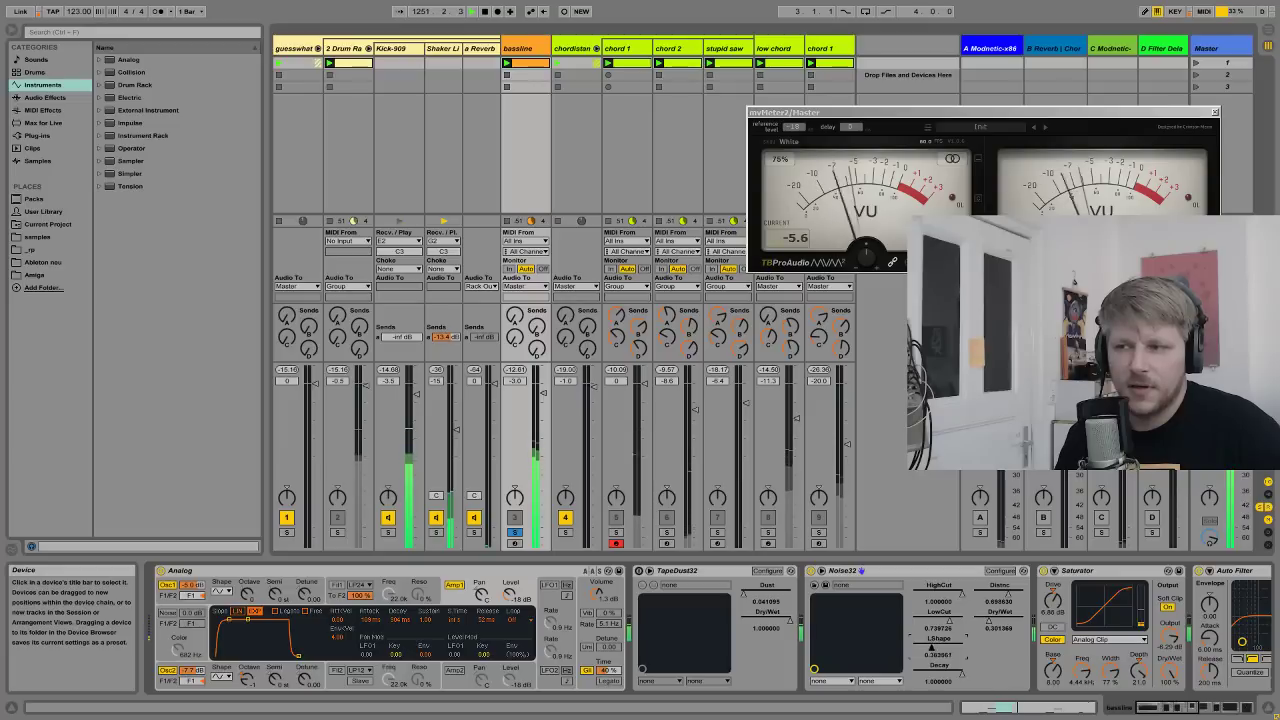
left_click_drag(914, 648, 913, 651)
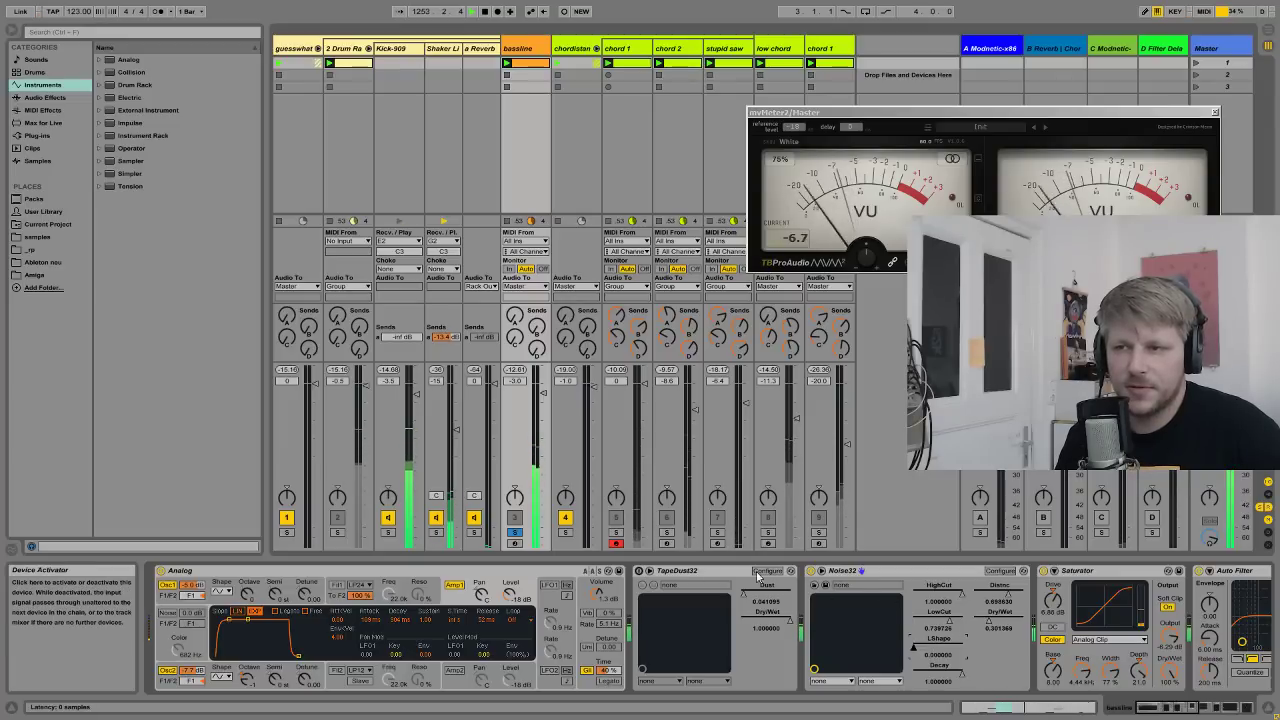
- Set Noise32's Distance to about 0.29, with HighCut, LShape and Dry/Wet at 1 and LowCut at 0
left_click(861, 572)
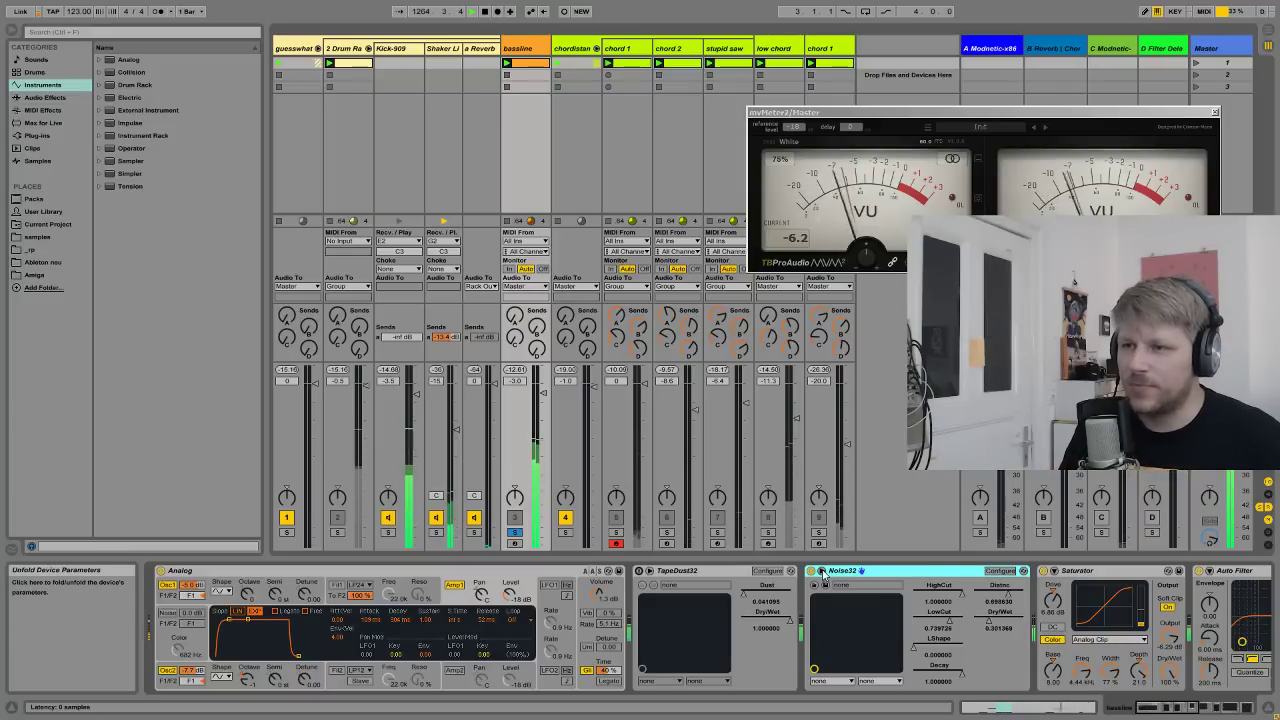
left_click(946, 627)
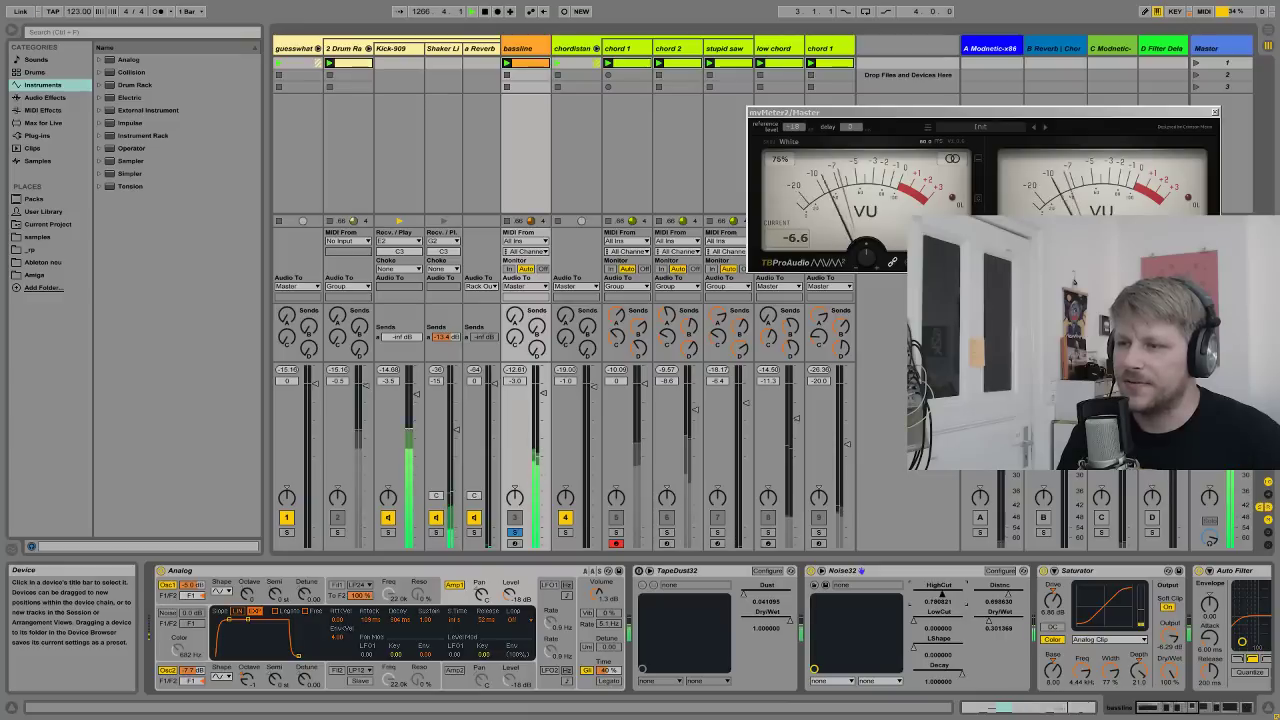
left_click_drag(1001, 597, 975, 594)
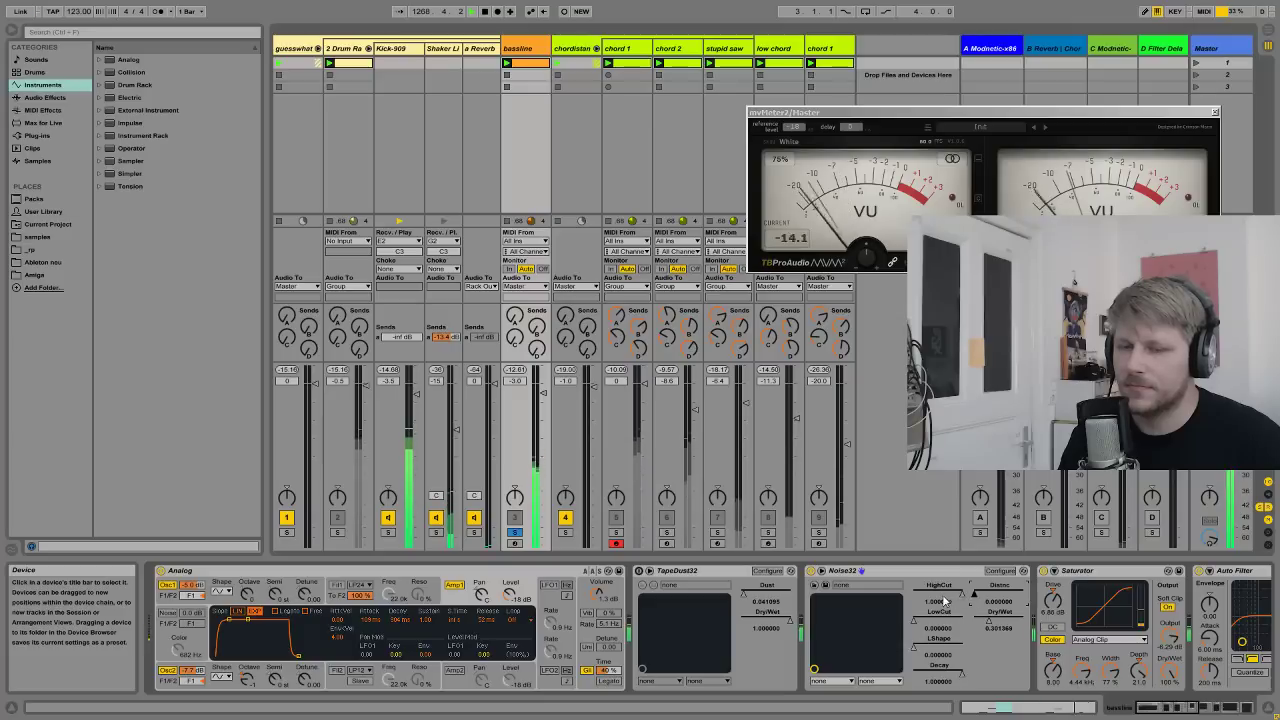
mouse_move(988, 622)
left_mouse_down()
mouse_move(980, 597)
mouse_move(1011, 595)
left_mouse_up()
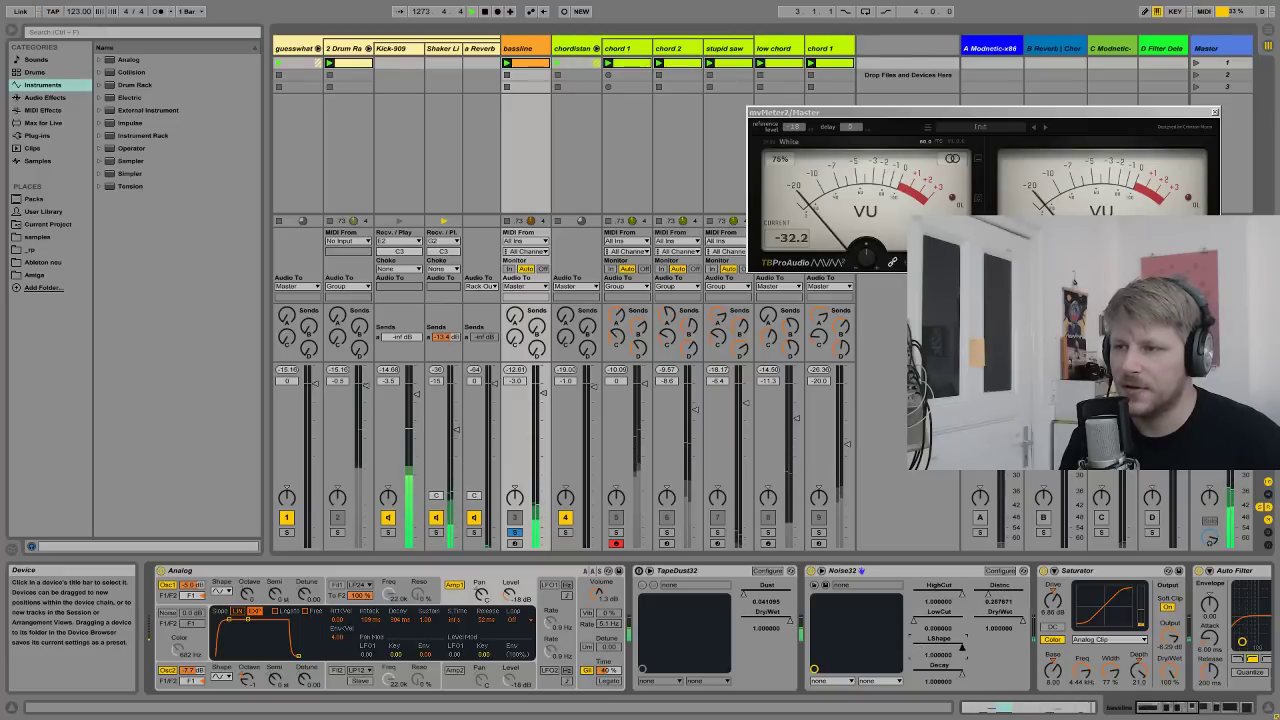
- Audition small LowCut and LShape changes on Noise32, restore both, and reduce its Dry/Wet to about 0.11
left_click_drag(916, 619, 916, 640)
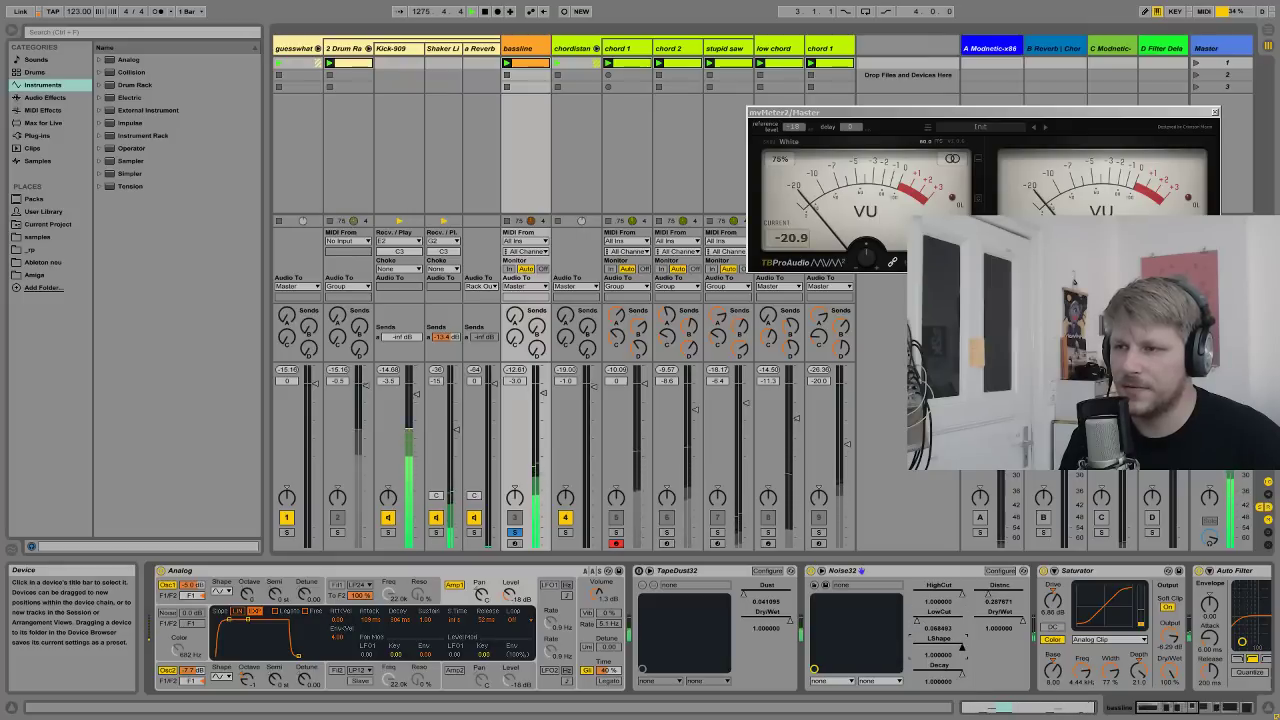
left_click_drag(916, 640, 918, 647)
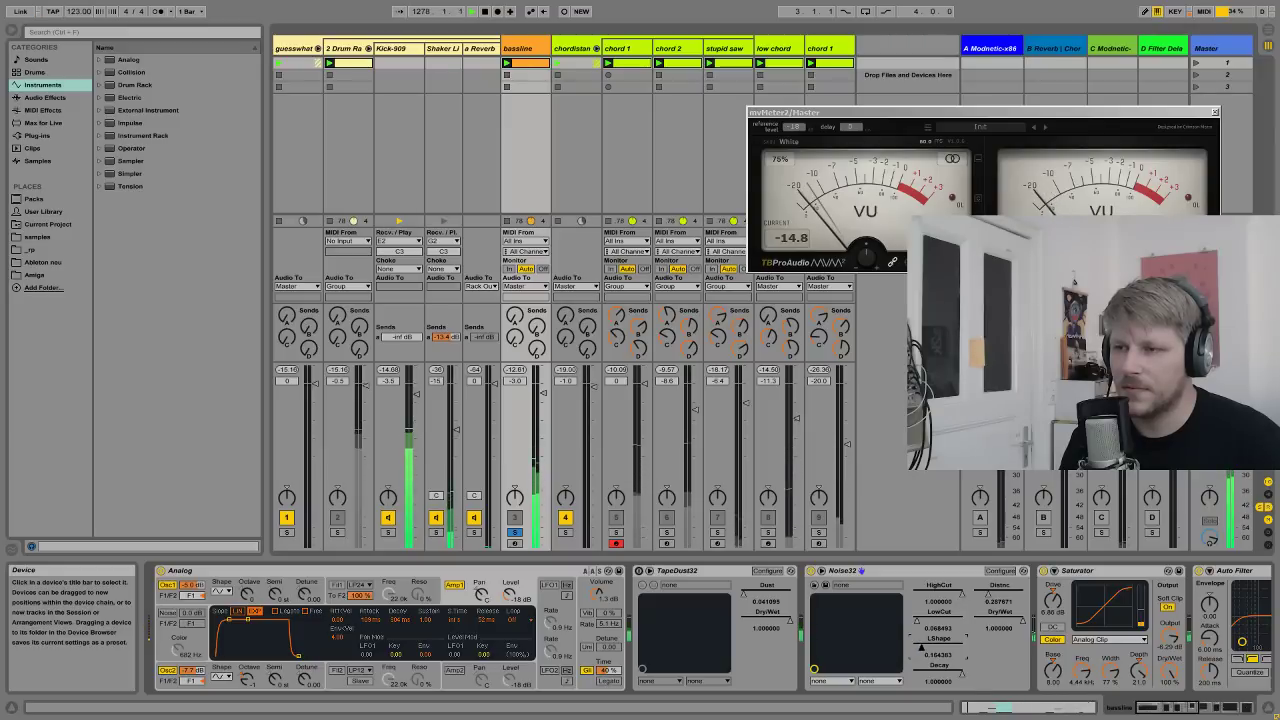
left_click_drag(918, 647, 919, 651)
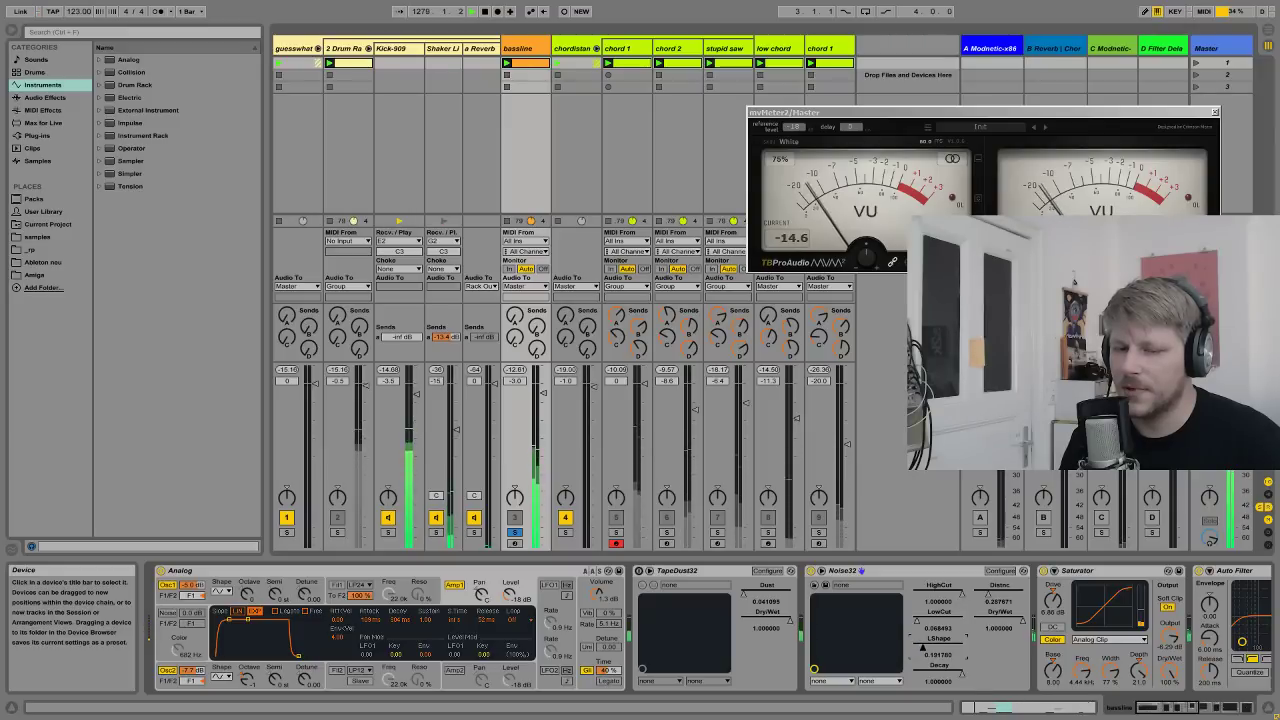
left_click_drag(919, 651, 920, 660)
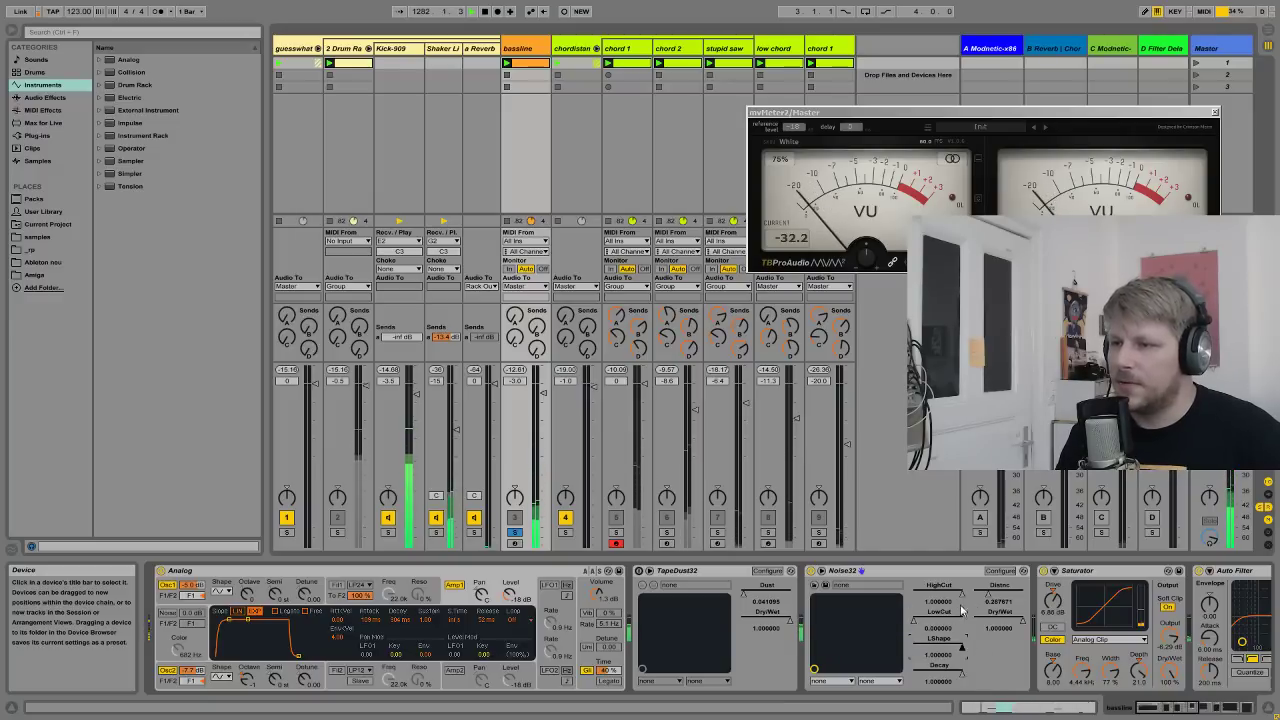
left_click_drag(1005, 616, 1005, 659)
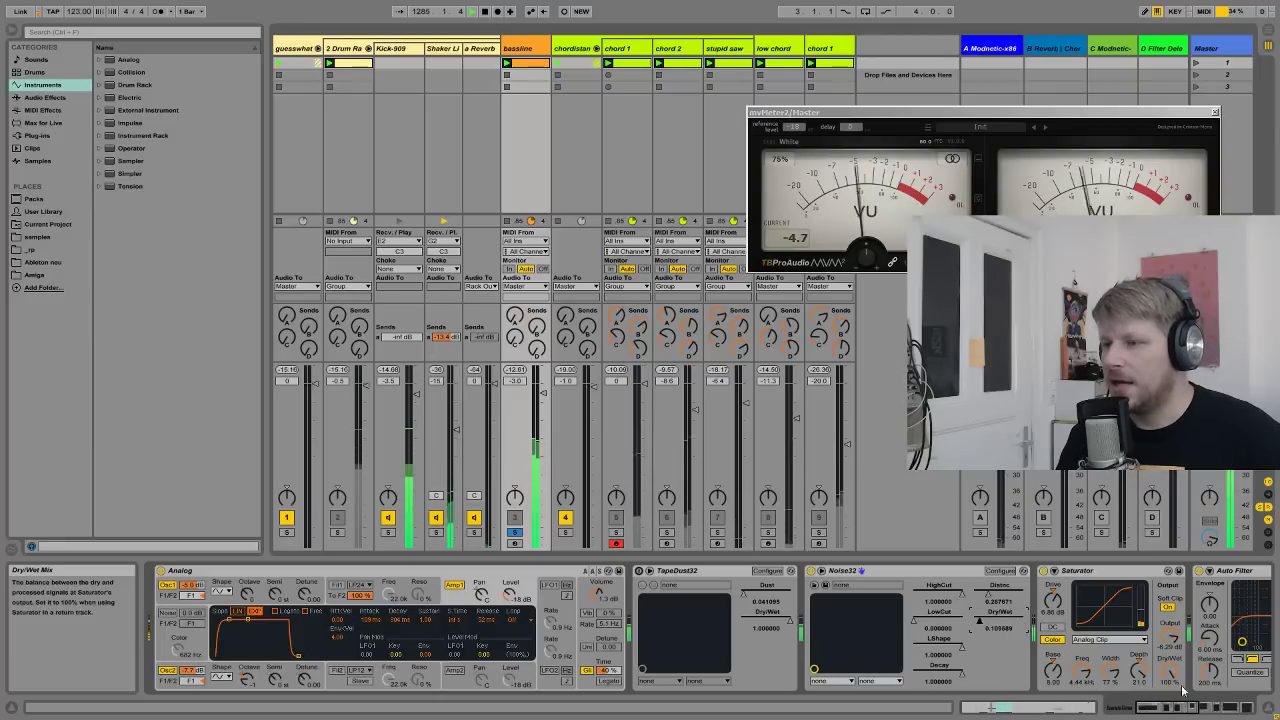
- Bypass and re-enable the bassline's Saturator to compare the sound with and without it
left_click_drag(1235, 708, 1200, 710)
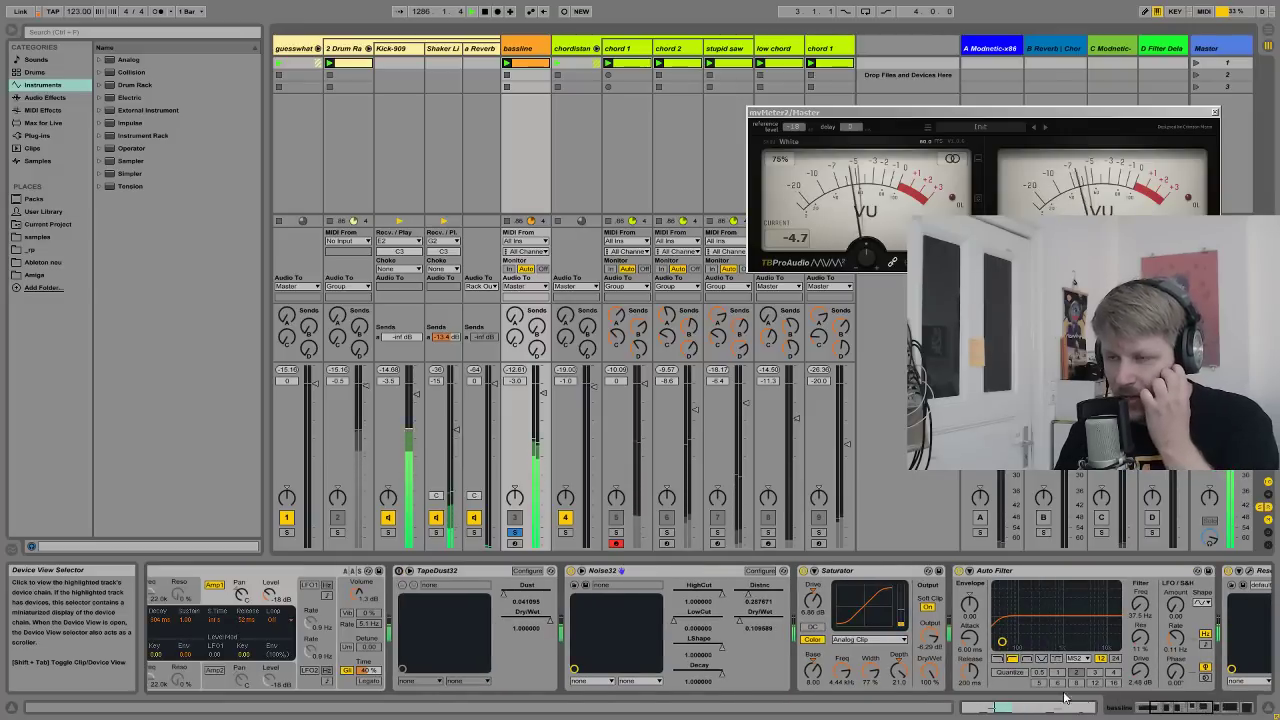
left_click(866, 572)
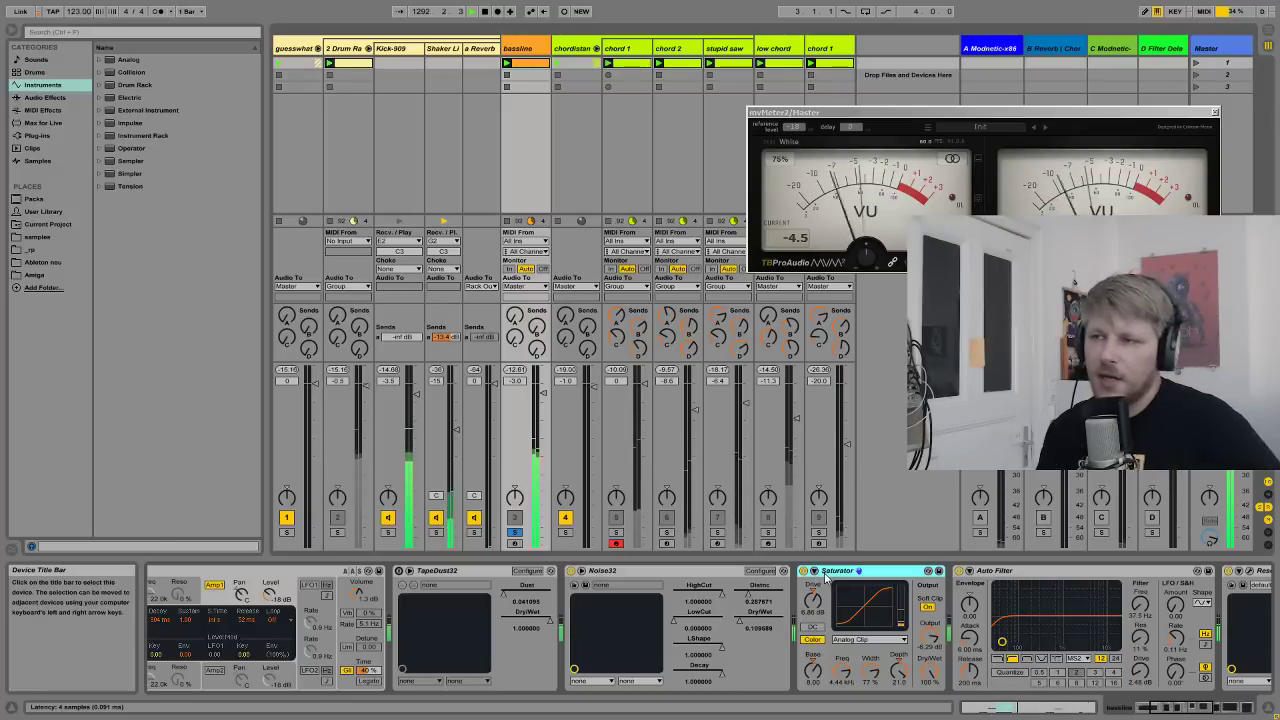
left_click(803, 571)
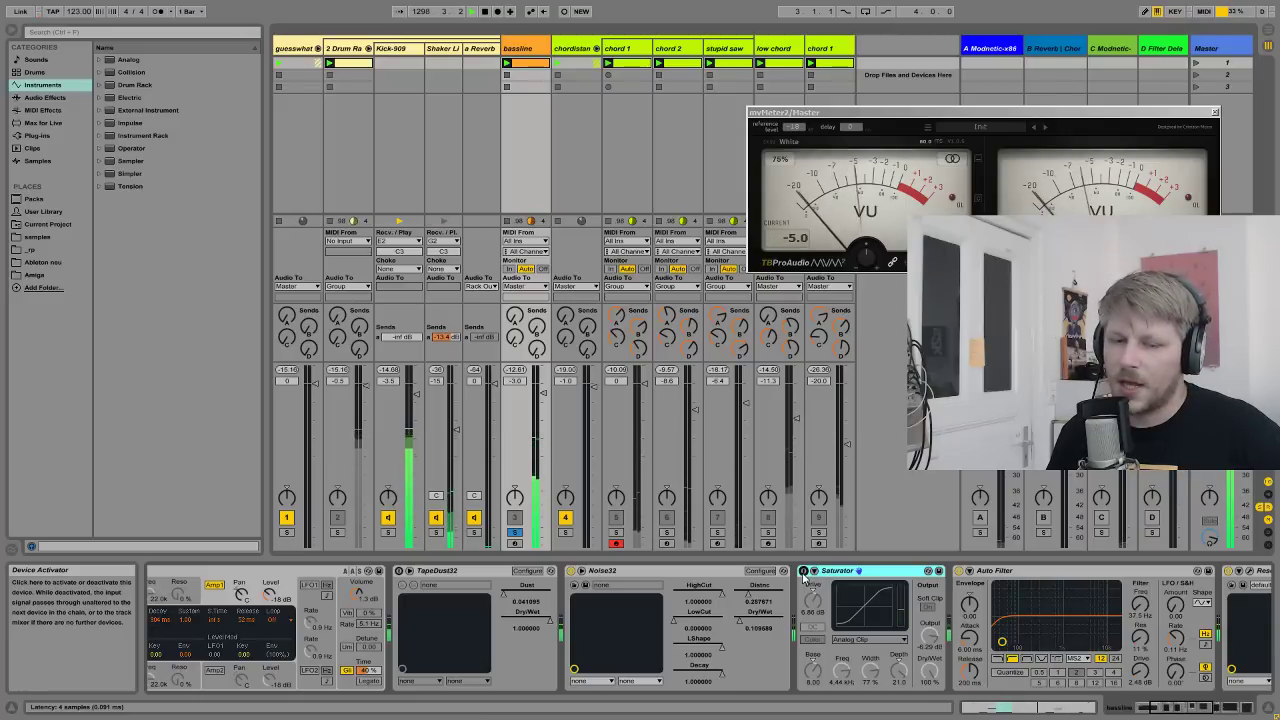
left_click(803, 572)
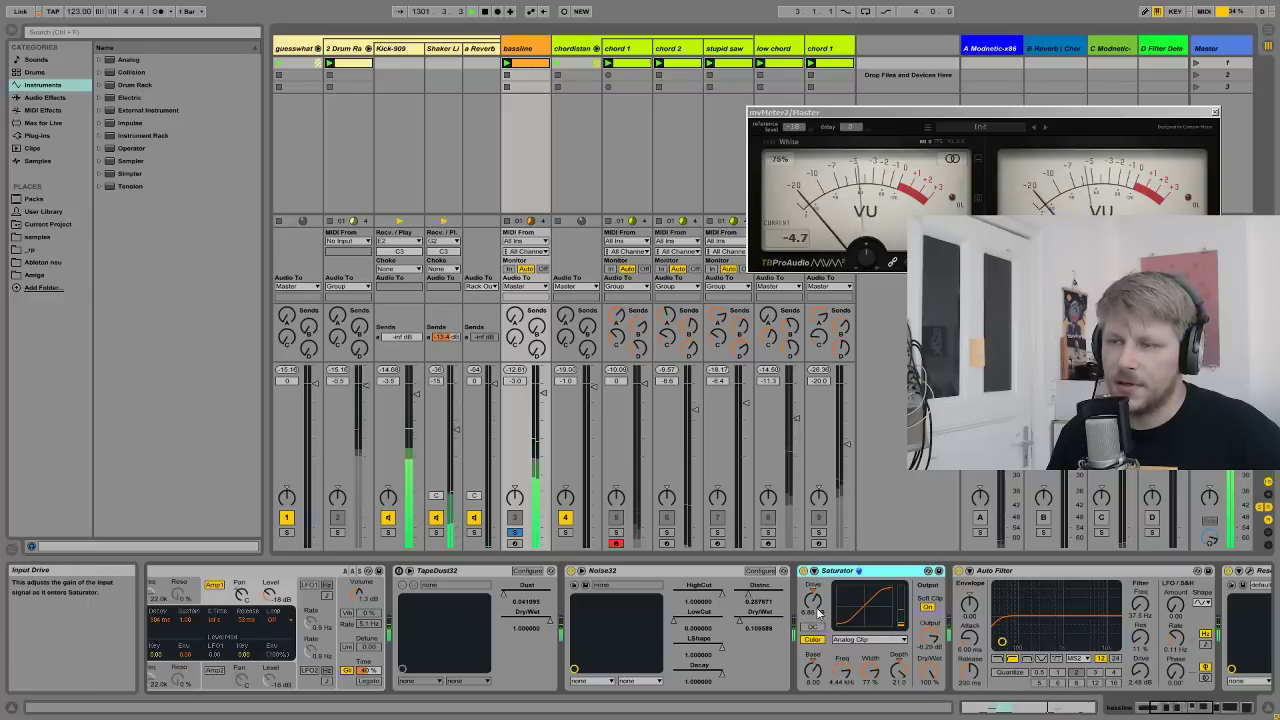
- Set the Saturator's Drive to 12 dB and Output to -12 dB, and compare the result against bypass
left_click_drag(813, 600, 813, 588)
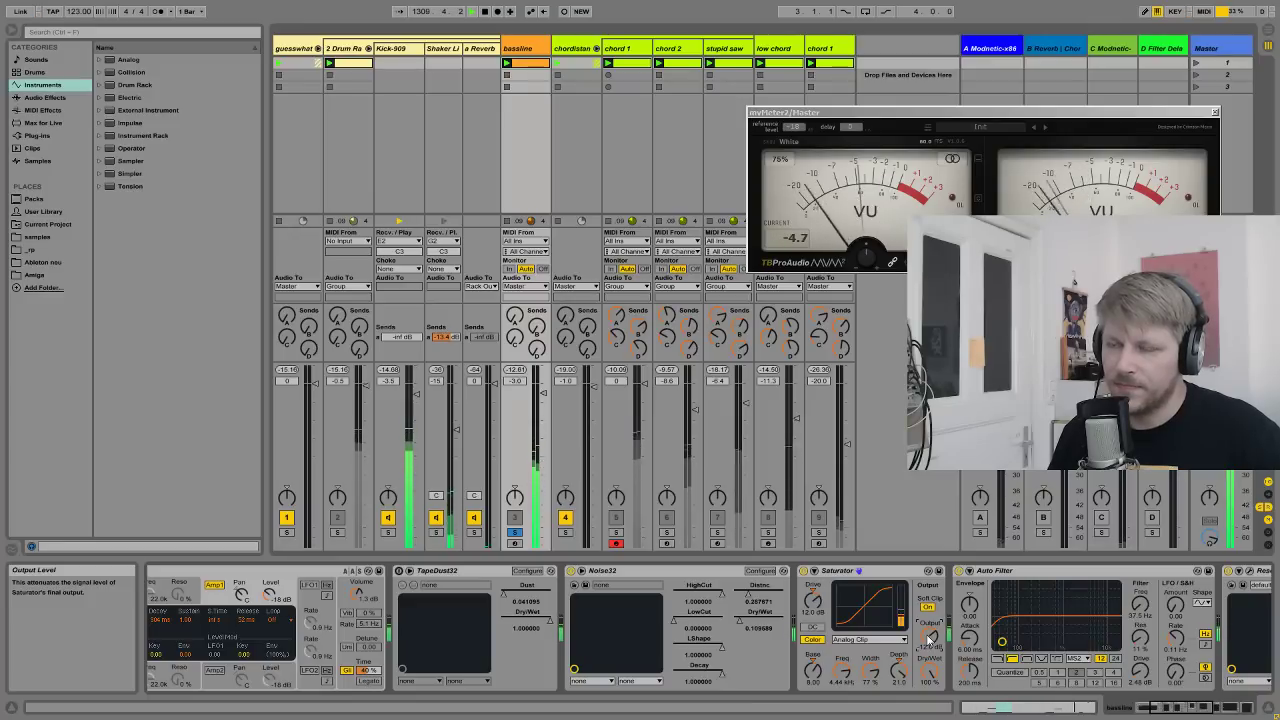
left_click(812, 572)
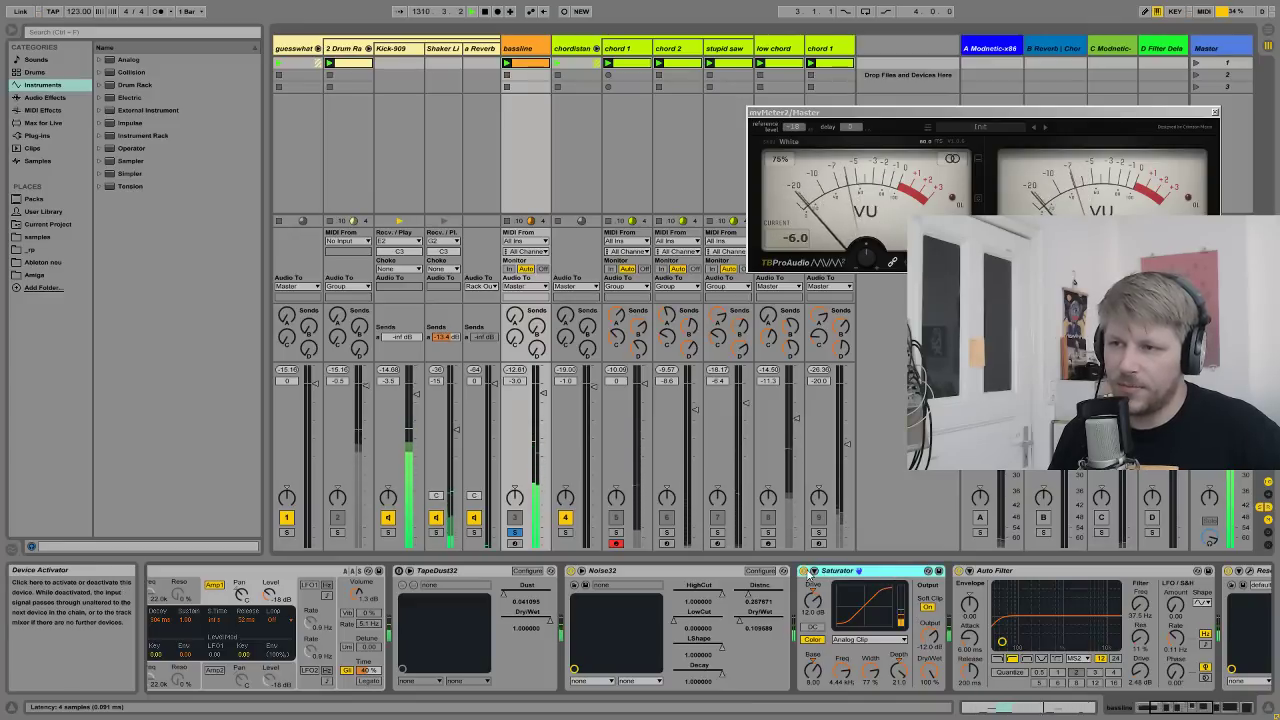
left_click(804, 572)
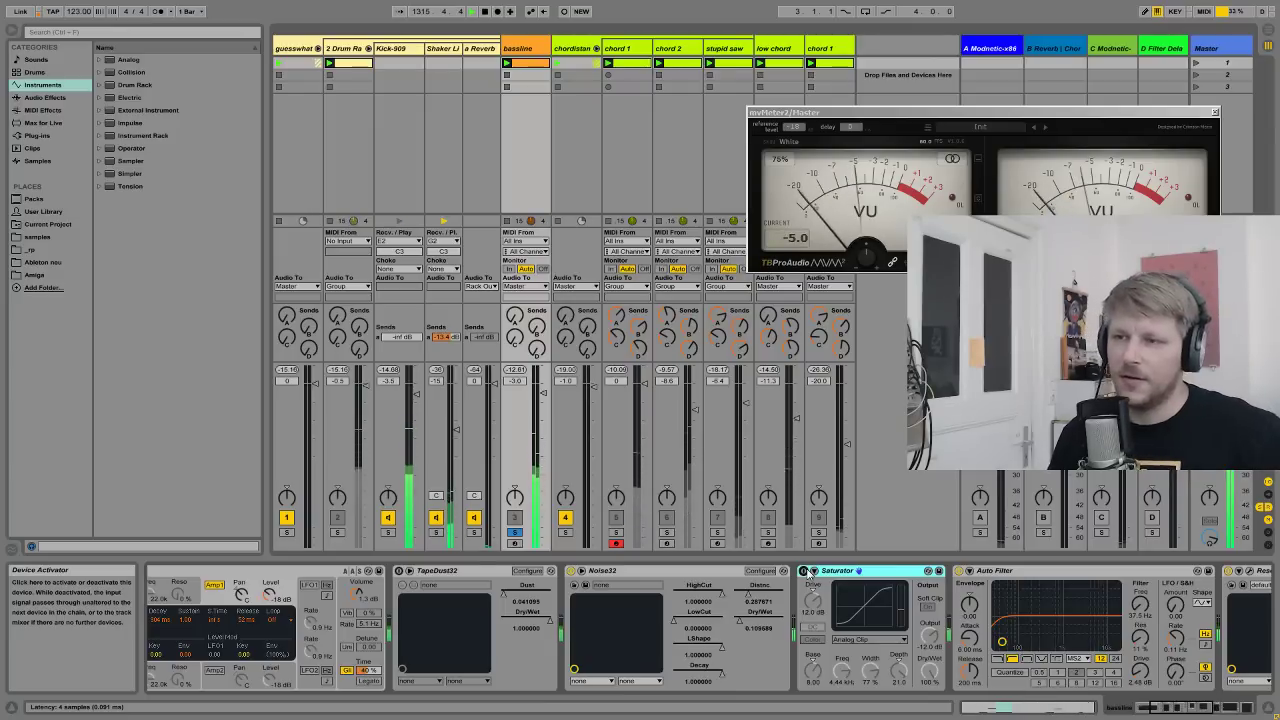
left_click(804, 571)
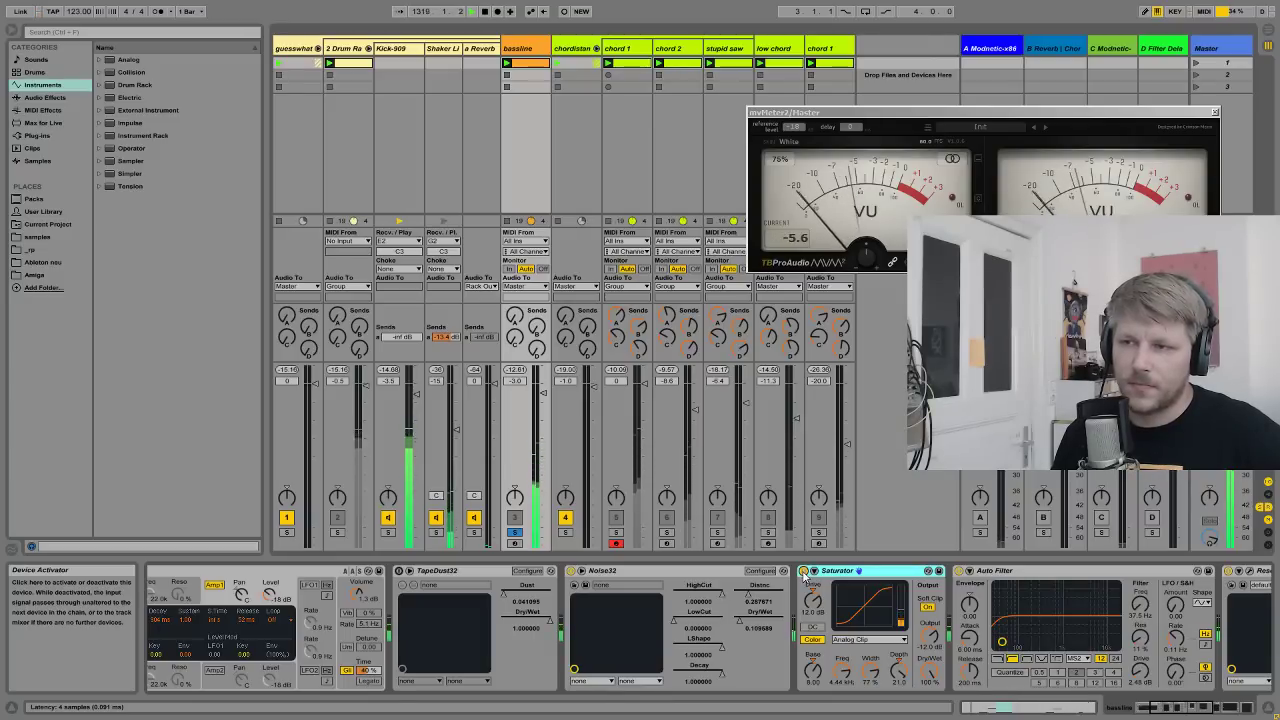
- Set the Saturator's Base to about 5.14 and Freq to about 161 Hz, rebalance Drive and Output, and bypass it for comparison
left_click_drag(813, 670, 813, 640)
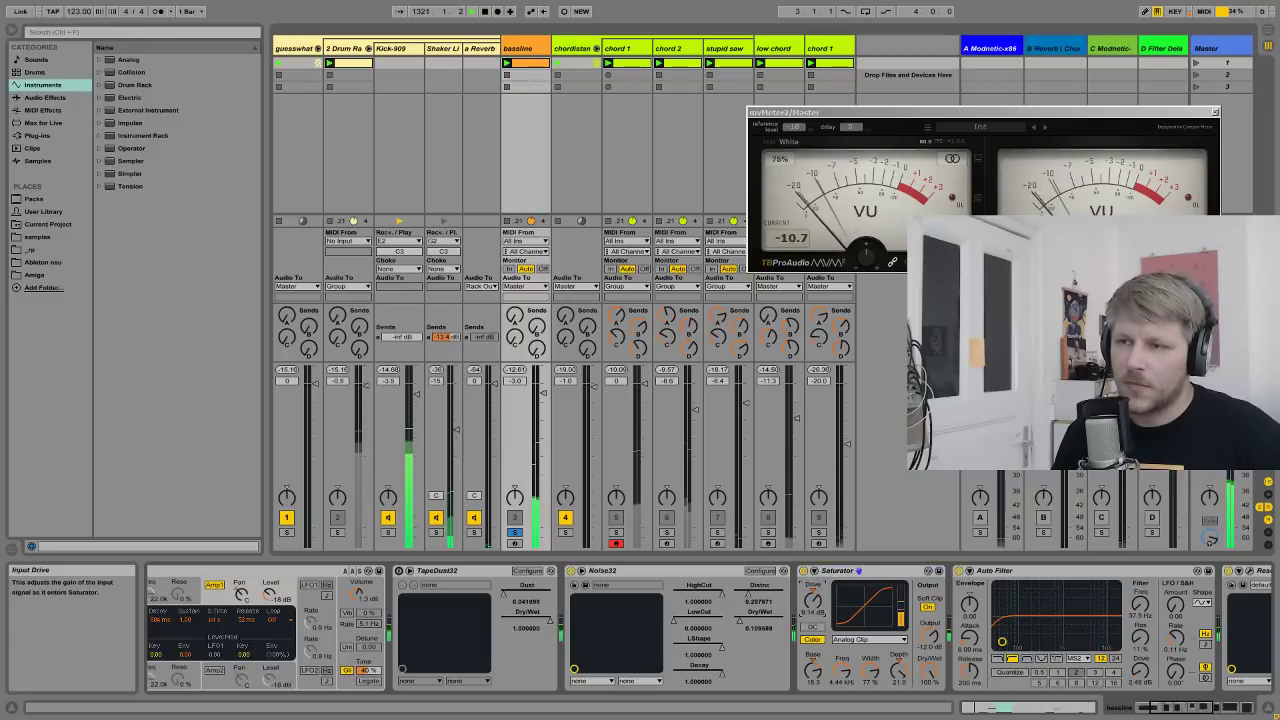
left_click_drag(813, 598, 813, 608)
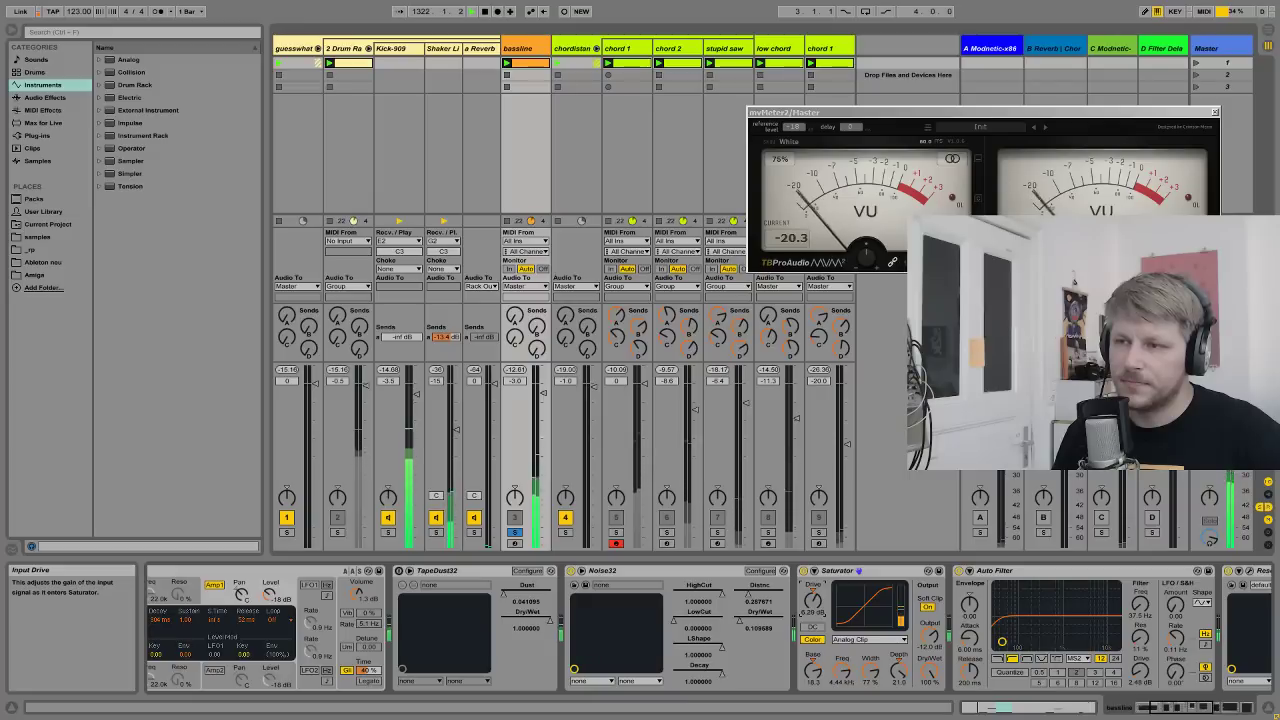
left_click_drag(813, 670, 813, 684)
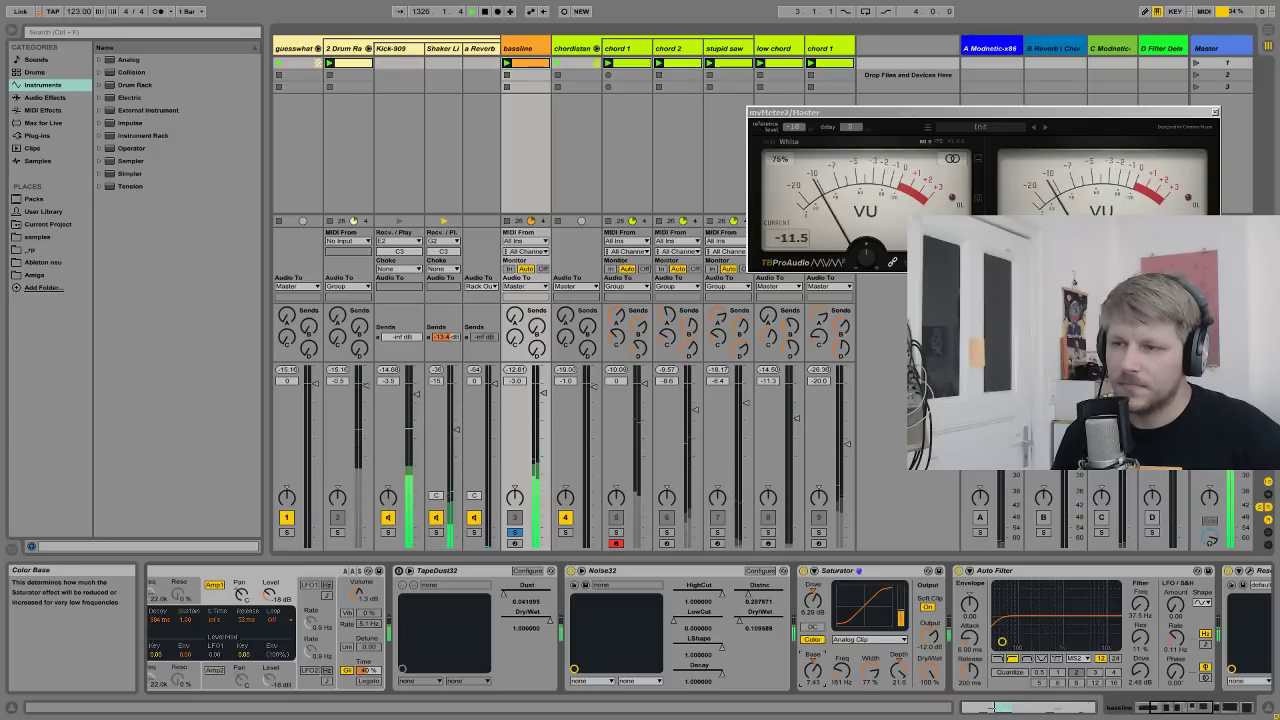
left_click_drag(812, 602, 812, 608)
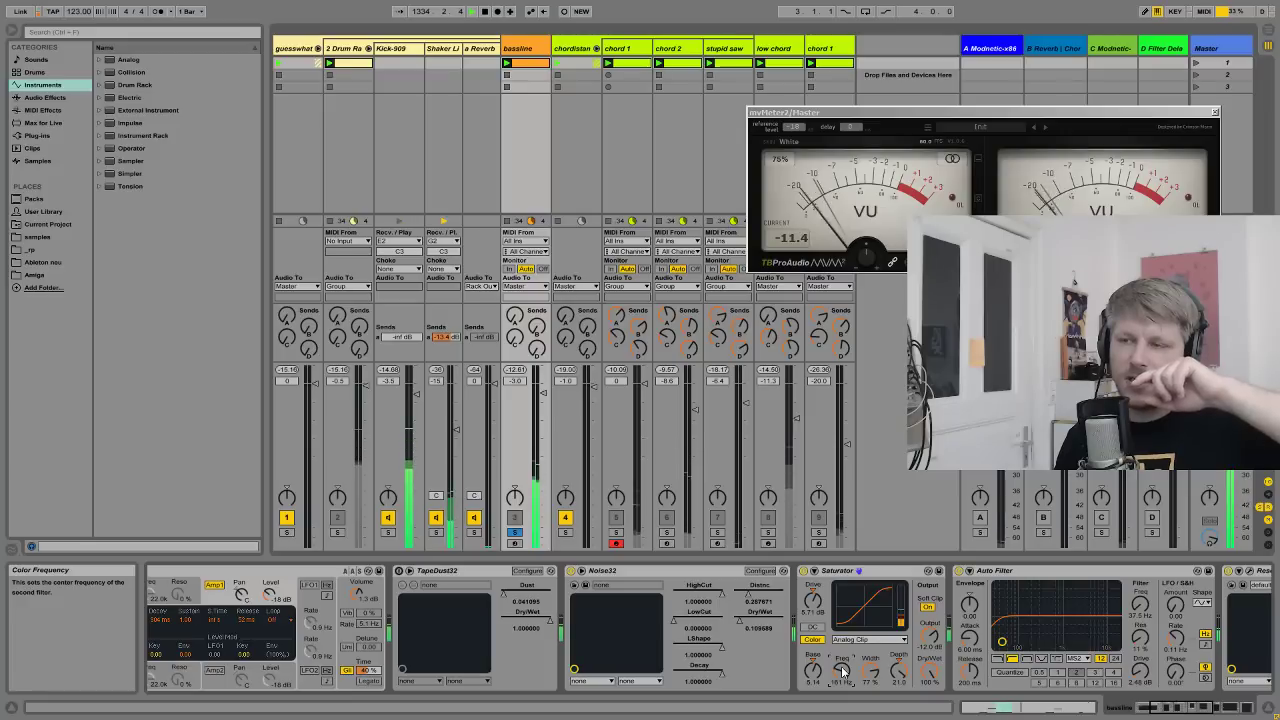
left_click(803, 571)
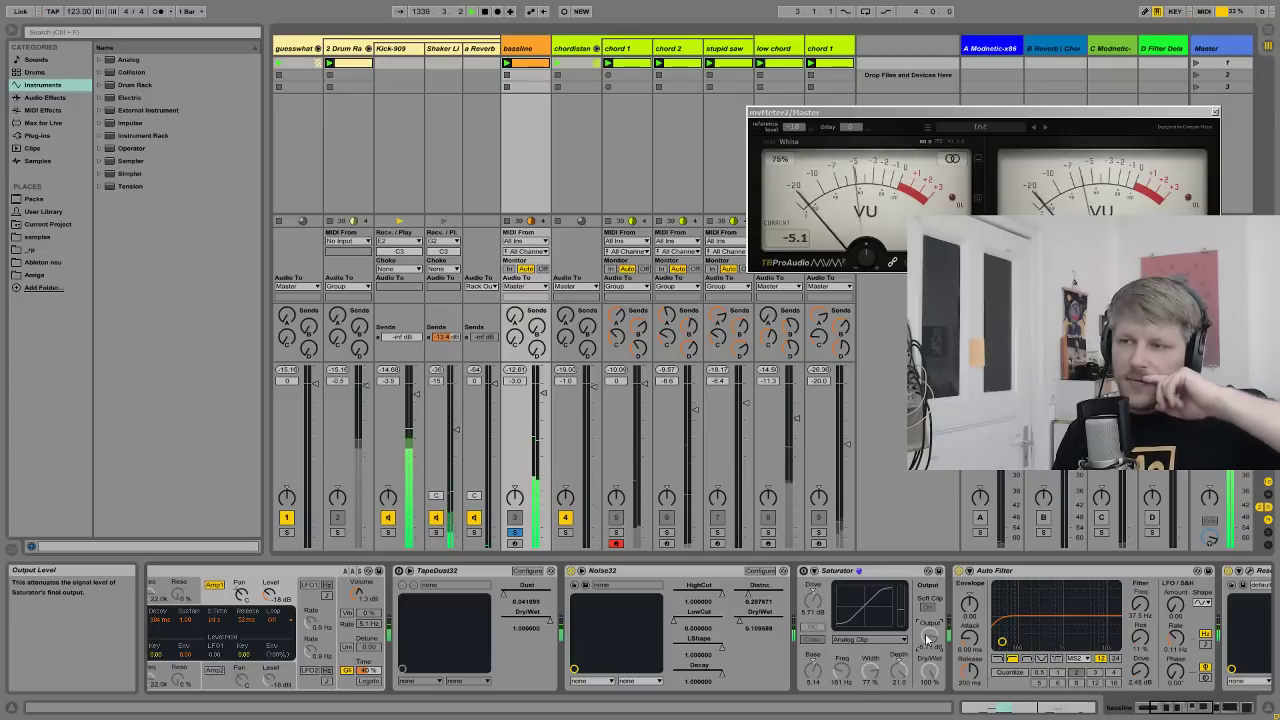
left_click(875, 571)
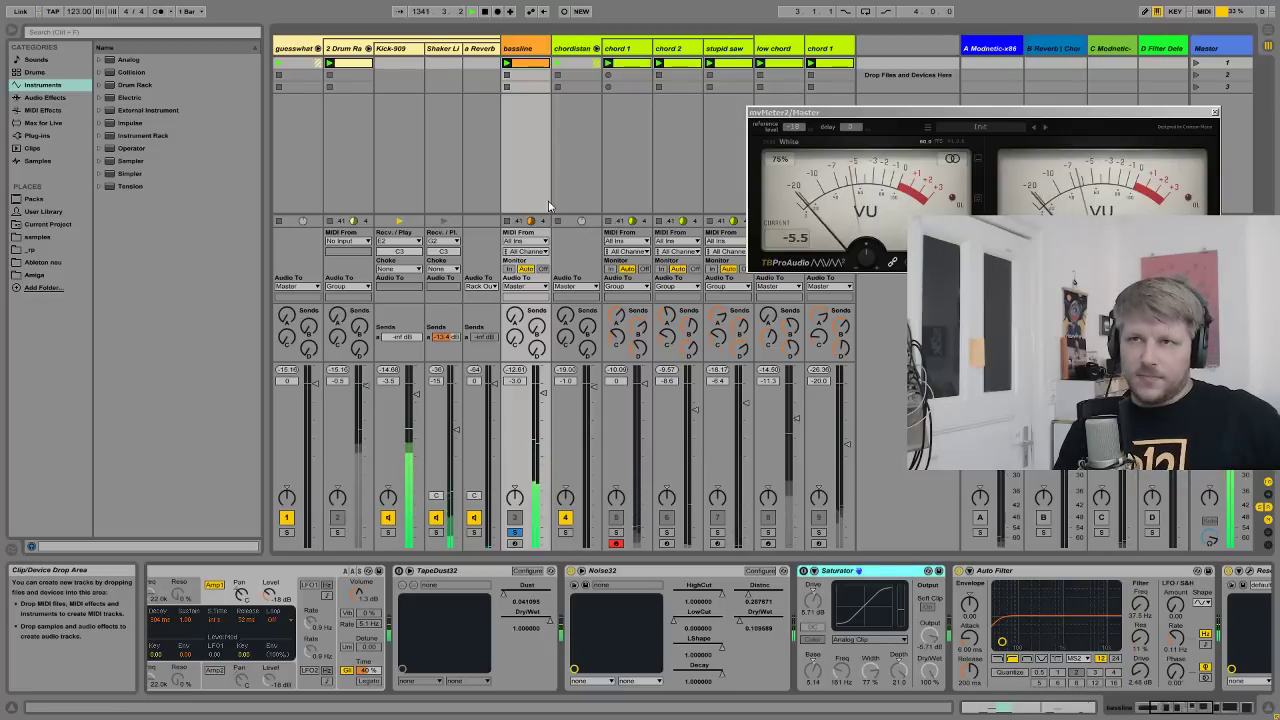
- Enlarge the bassline clip's note editor to examine its notes, and return to the bassline's device chain
left_click(530, 63)
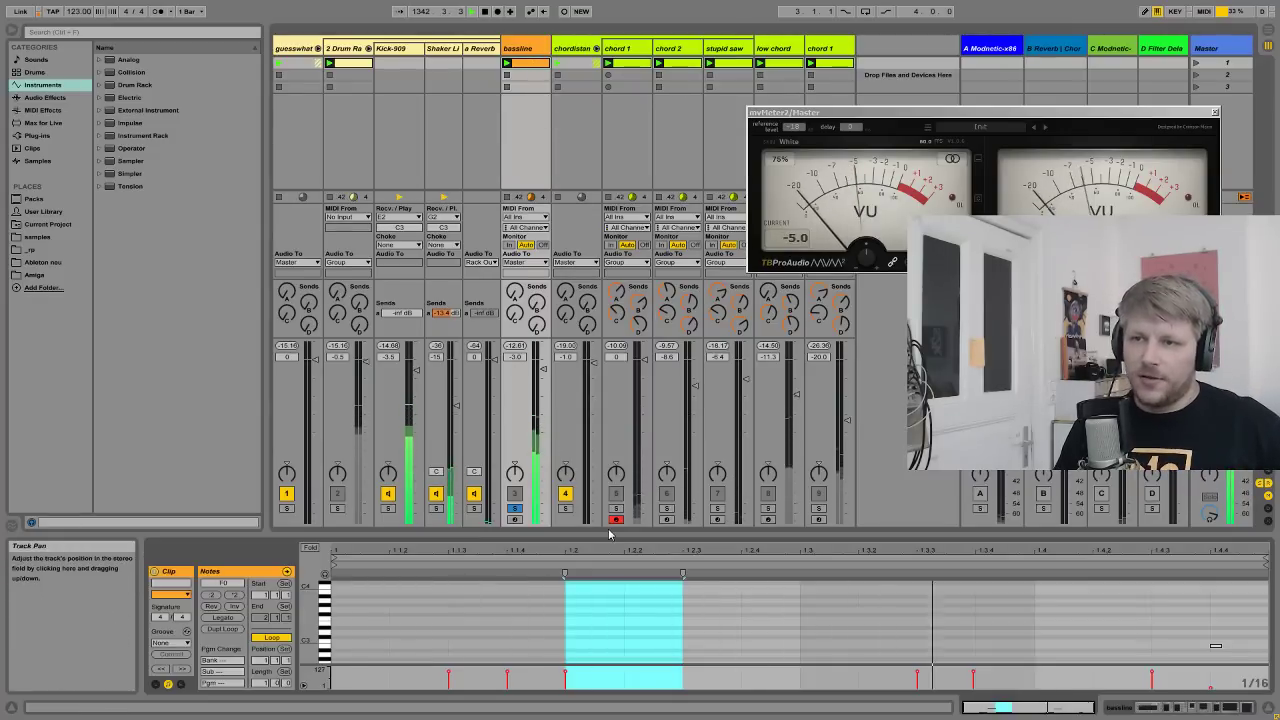
left_click_drag(607, 531, 600, 298)
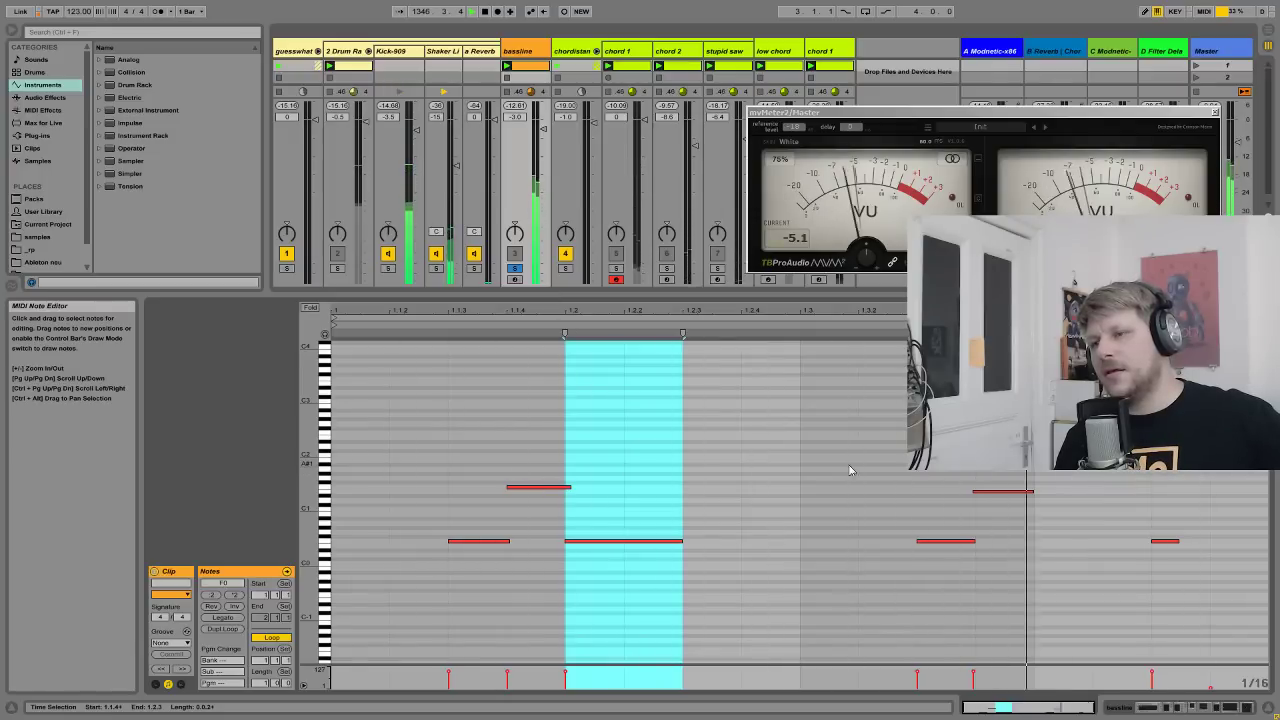
left_click(975, 492)
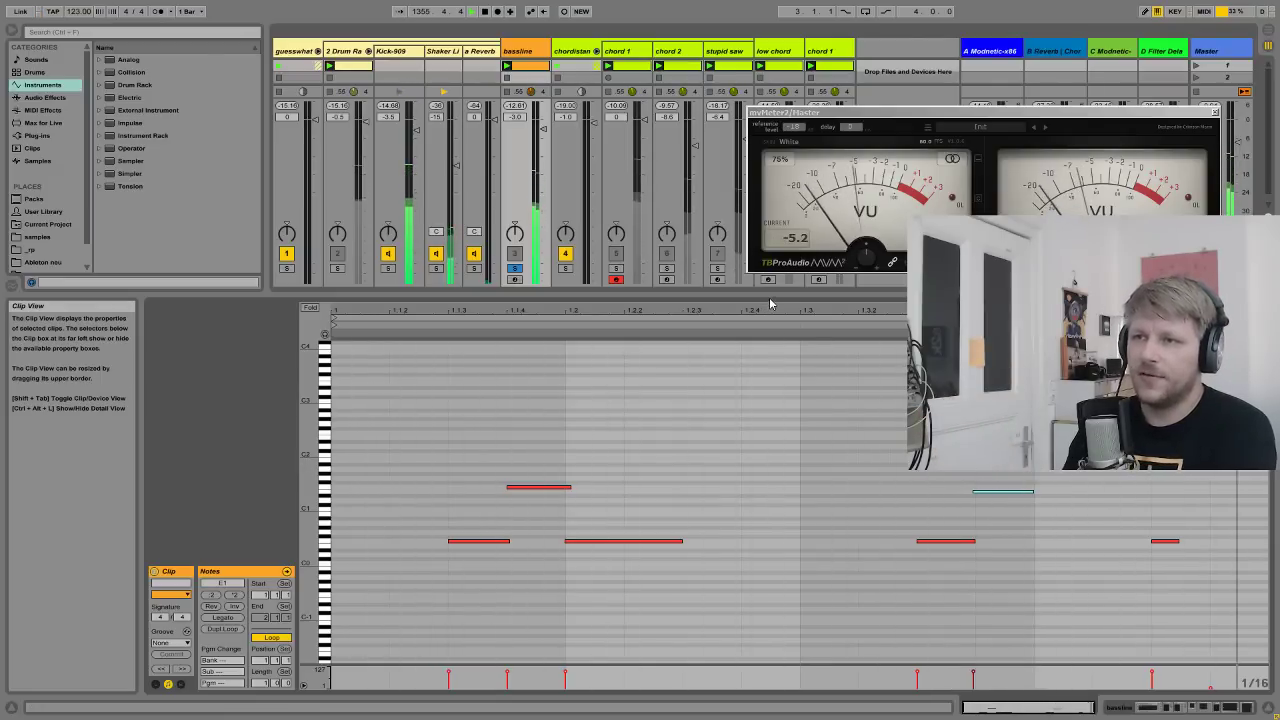
left_click_drag(770, 302, 620, 562)
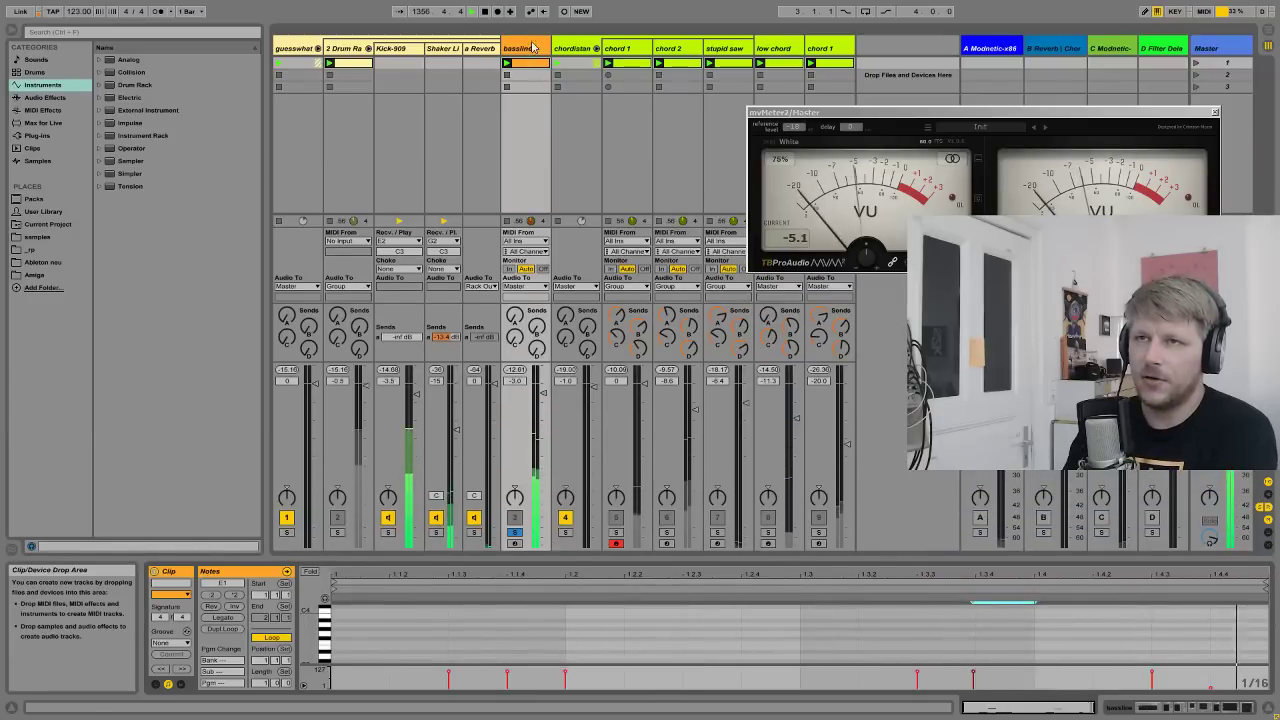
key("shift+Tab")
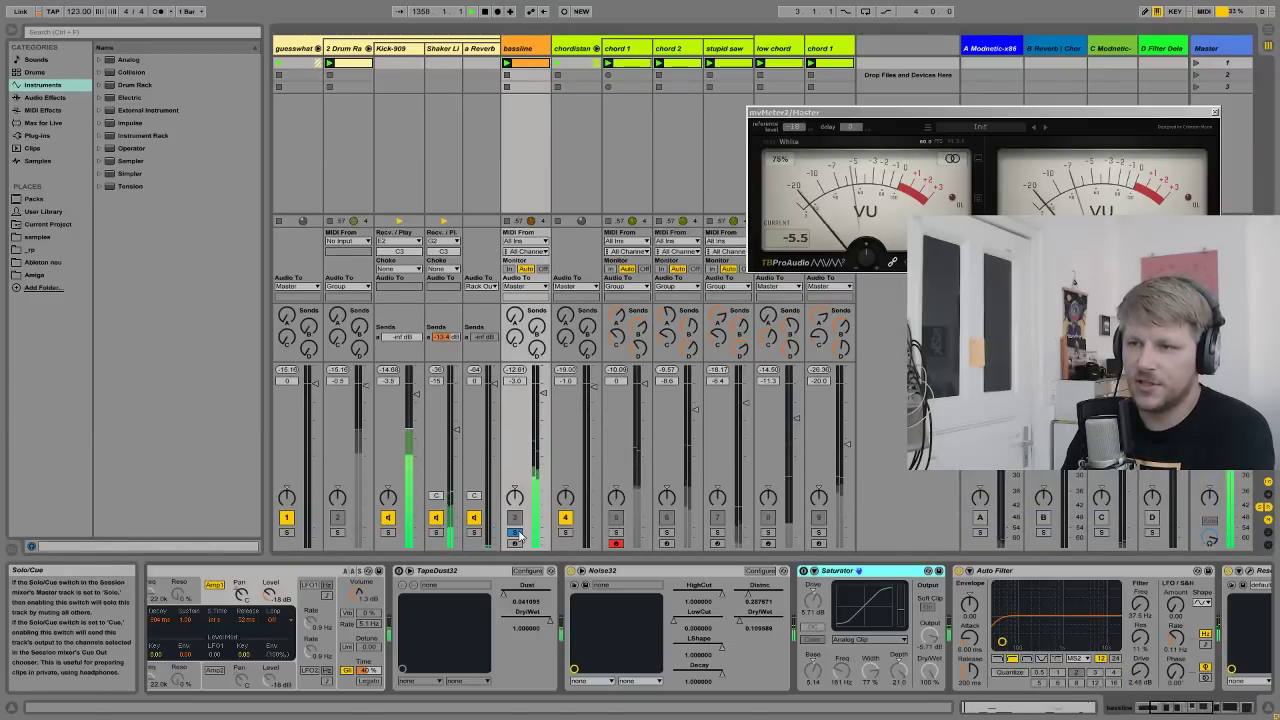
- Re-enable the Saturator with Drive about 3.43 dB and Output about -3.71 dB, compare it against bypass, and enable TapeDust32
left_click(804, 570)
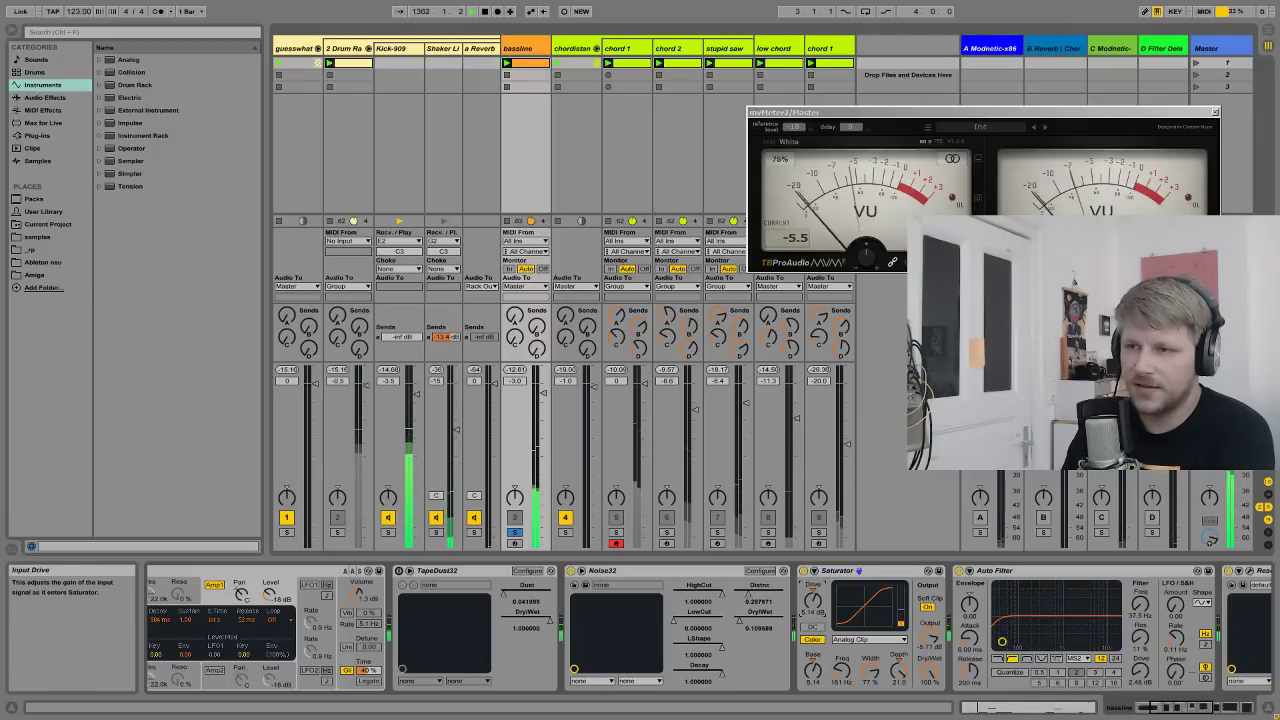
left_click_drag(812, 598, 812, 618)
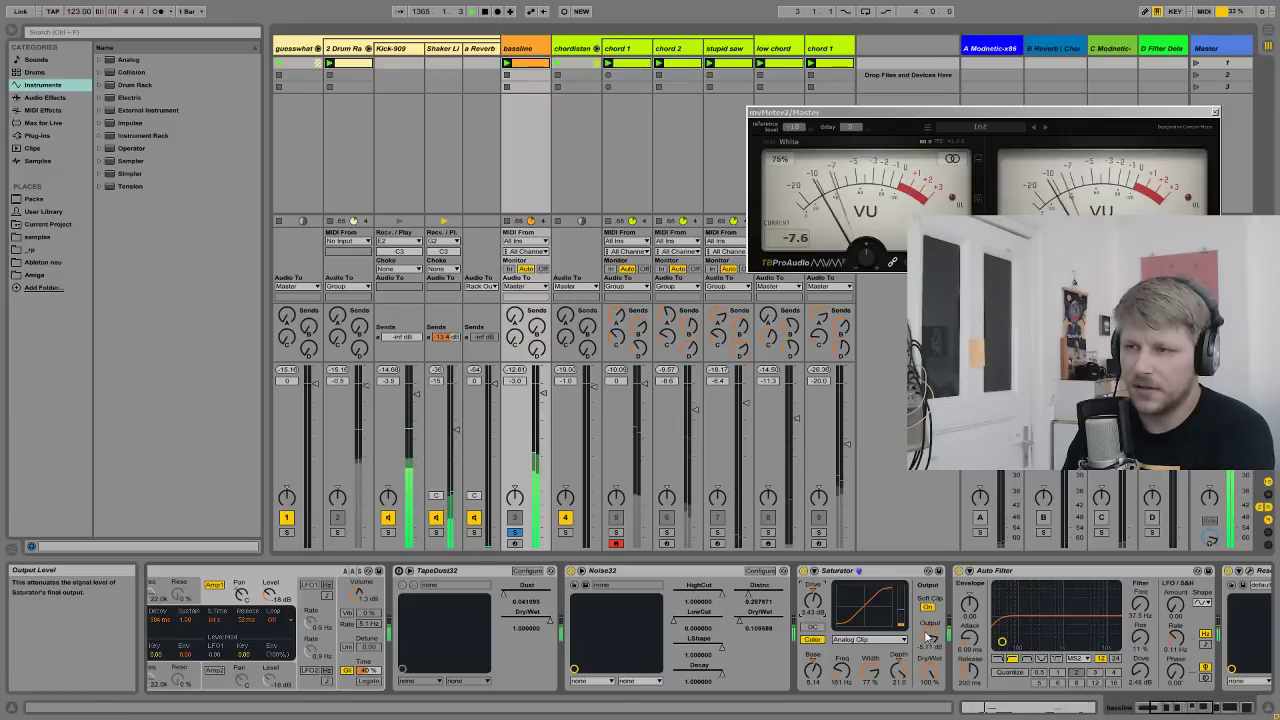
left_click_drag(930, 636, 930, 644)
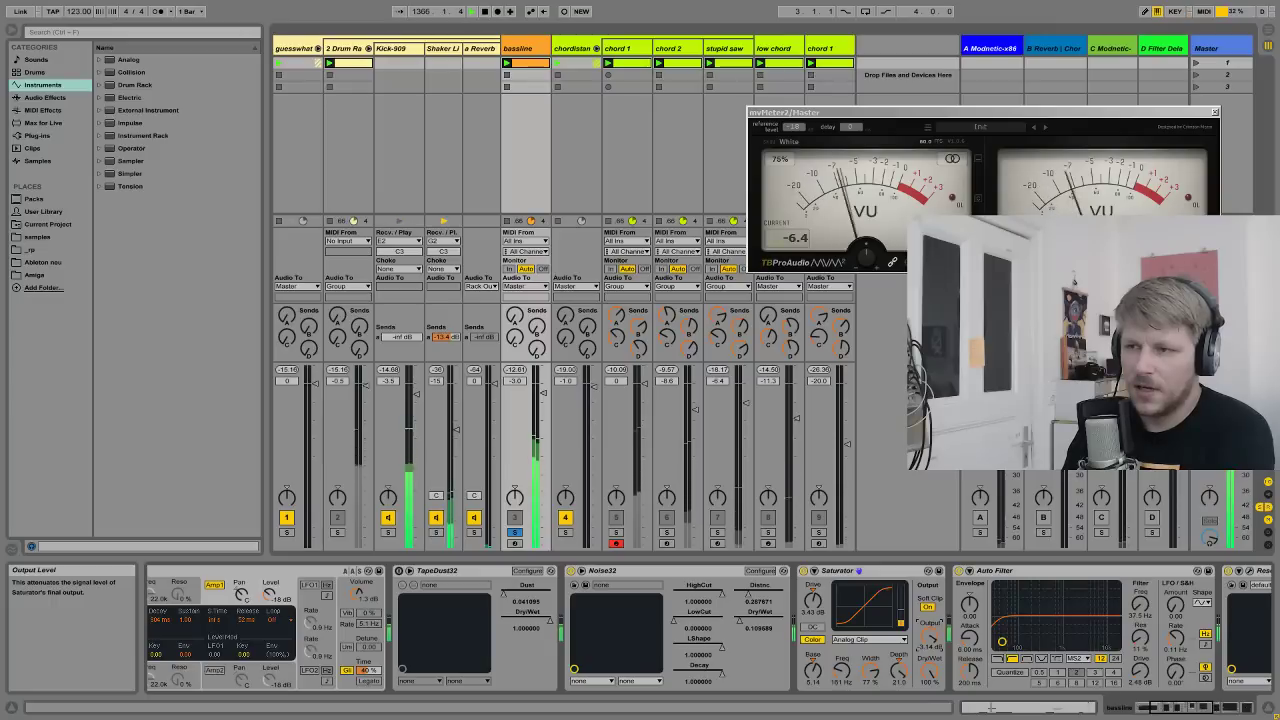
left_click(803, 571)
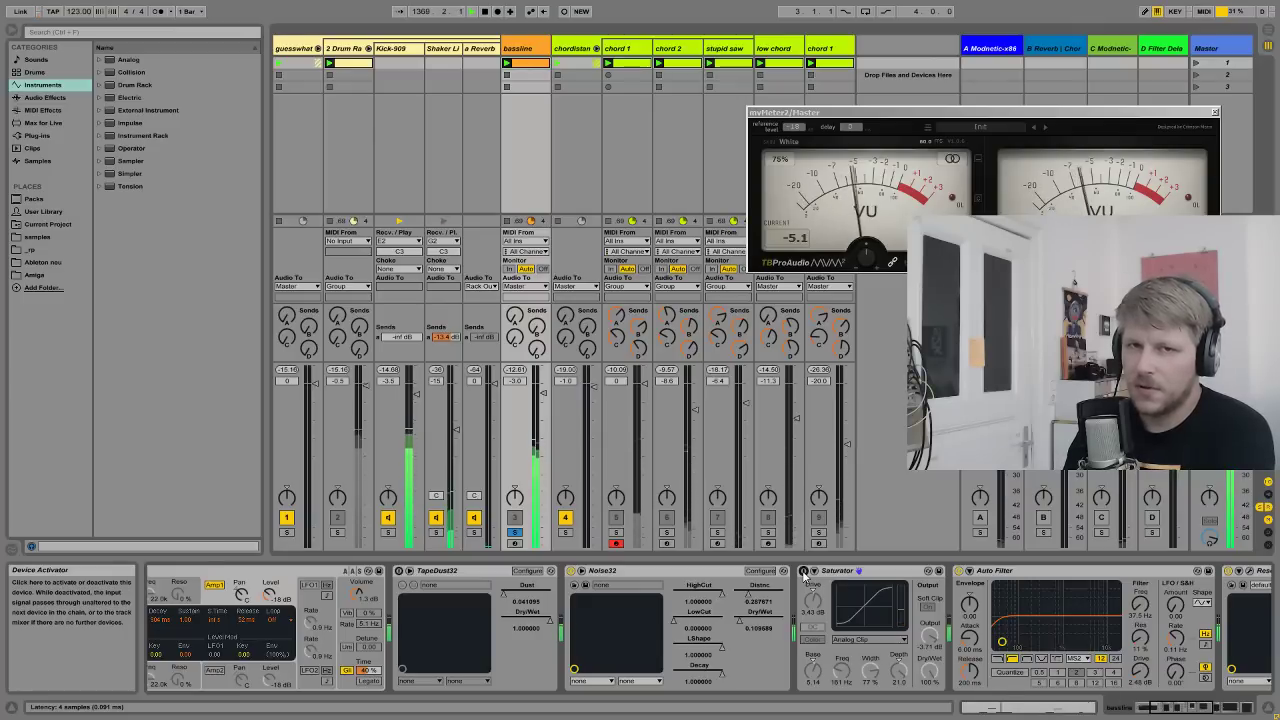
left_click(803, 571)
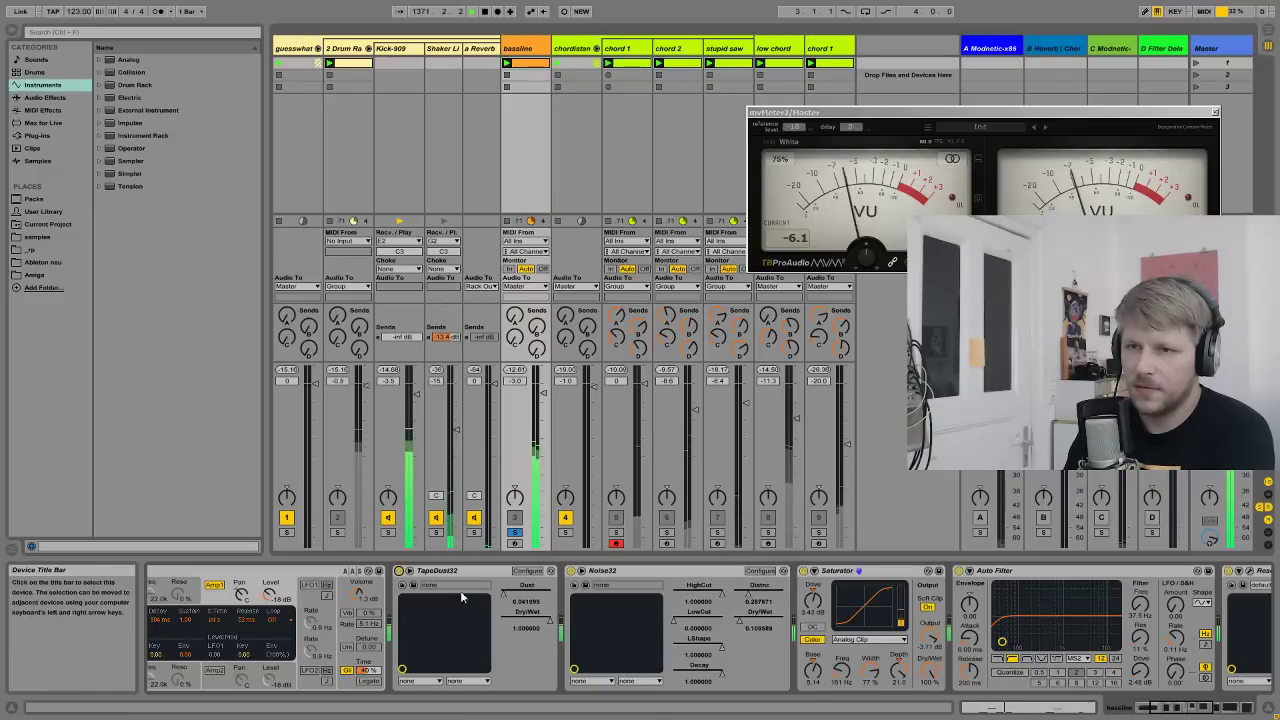
left_click_drag(502, 594, 502, 594)
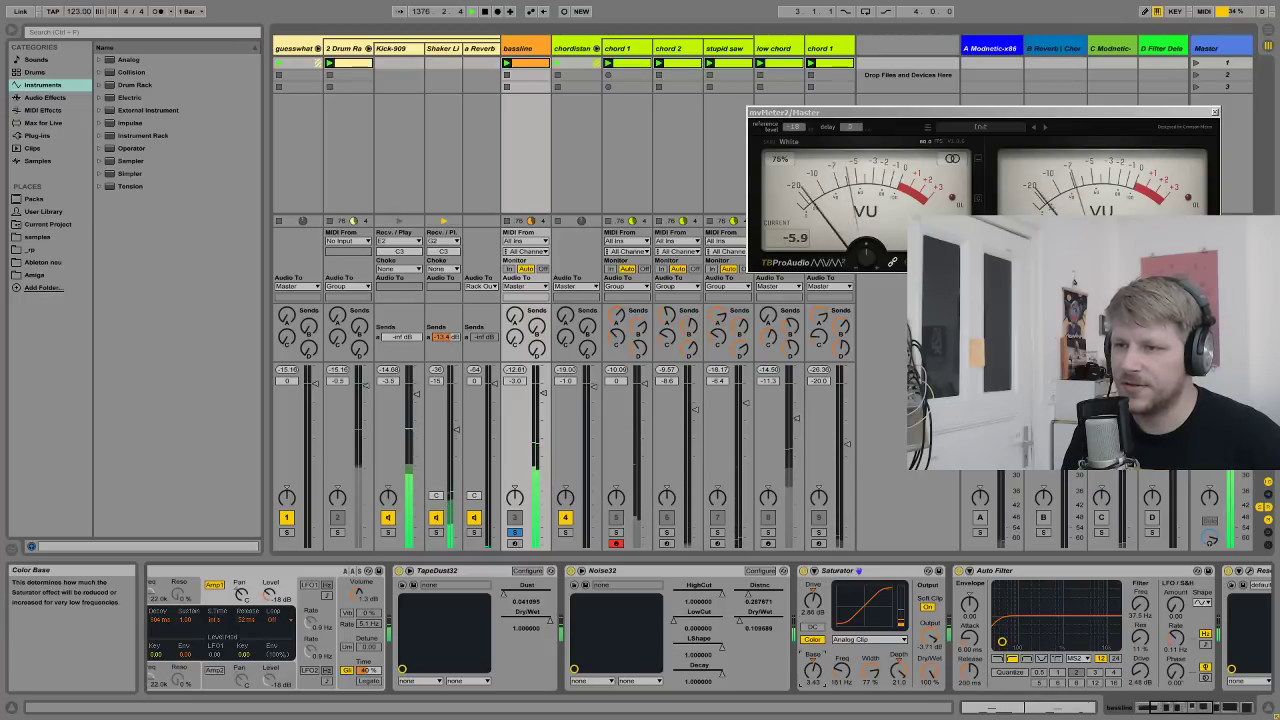
- Set the Saturator's Drive to about 2.86 dB, Base to about 1.71 and Output to about -2.86 dB, comparing against bypass
left_click_drag(813, 670, 813, 690)
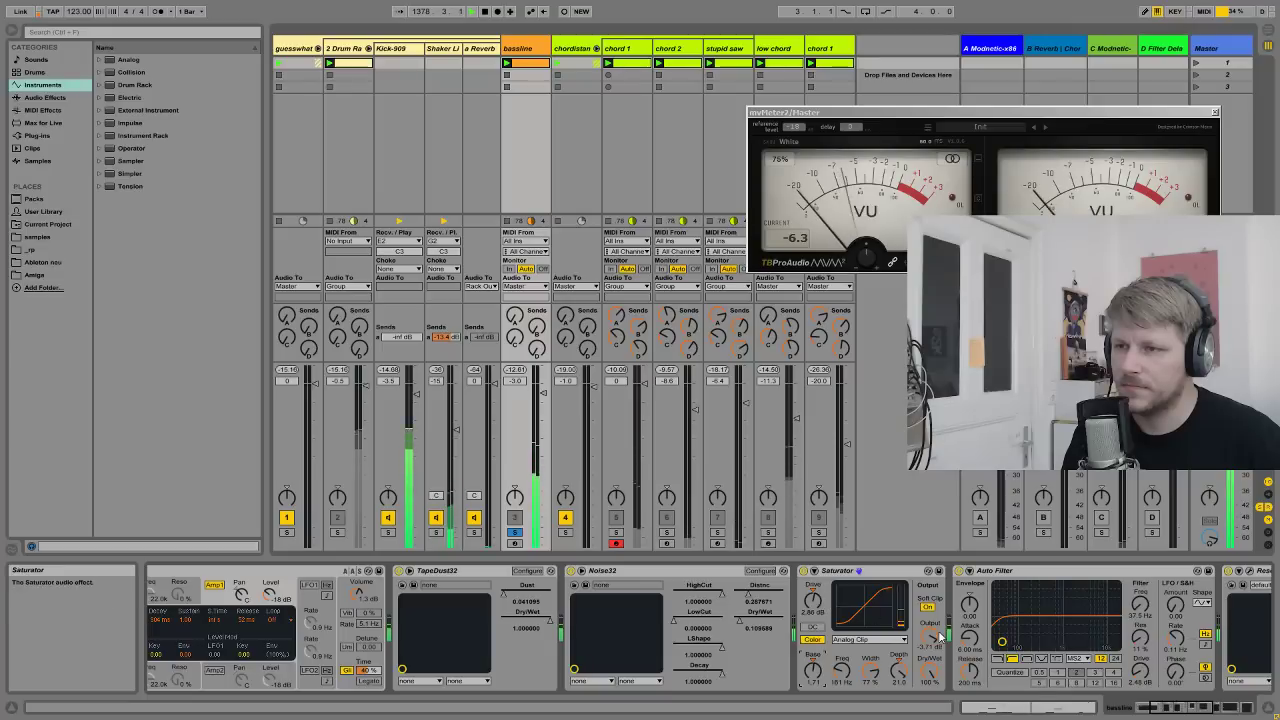
left_click(804, 571)
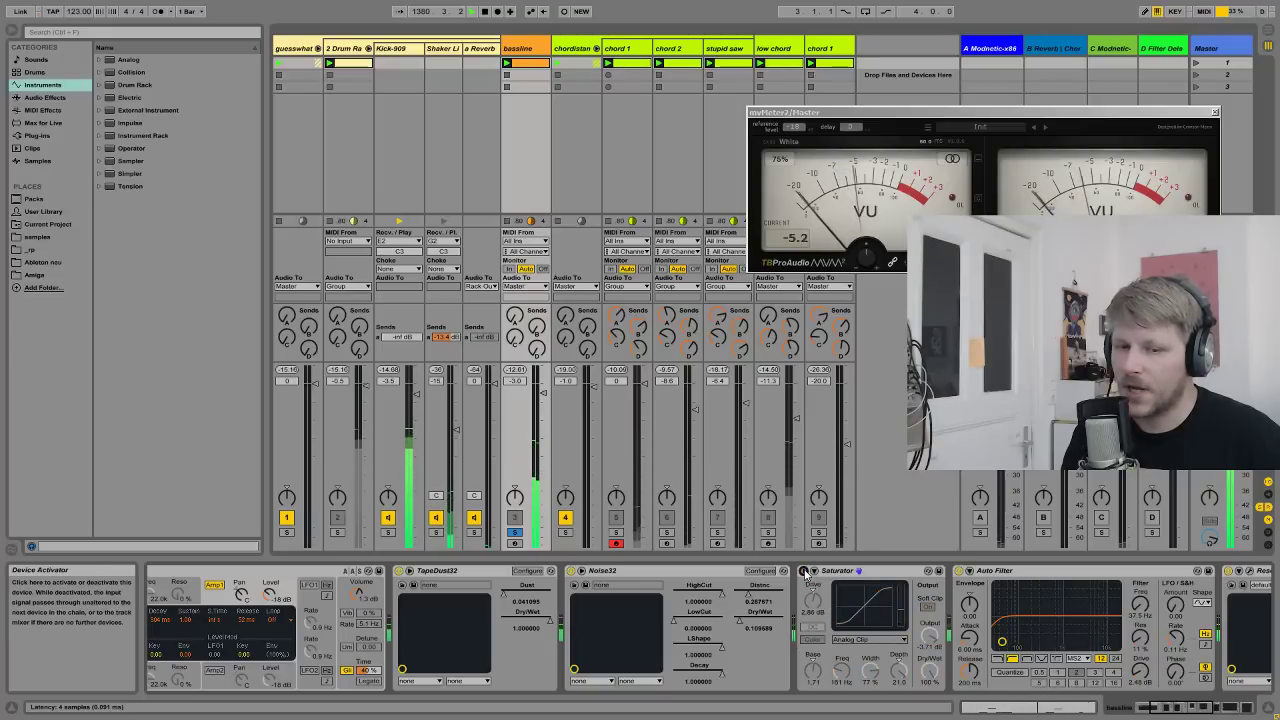
left_click(804, 571)
left_click(846, 572)
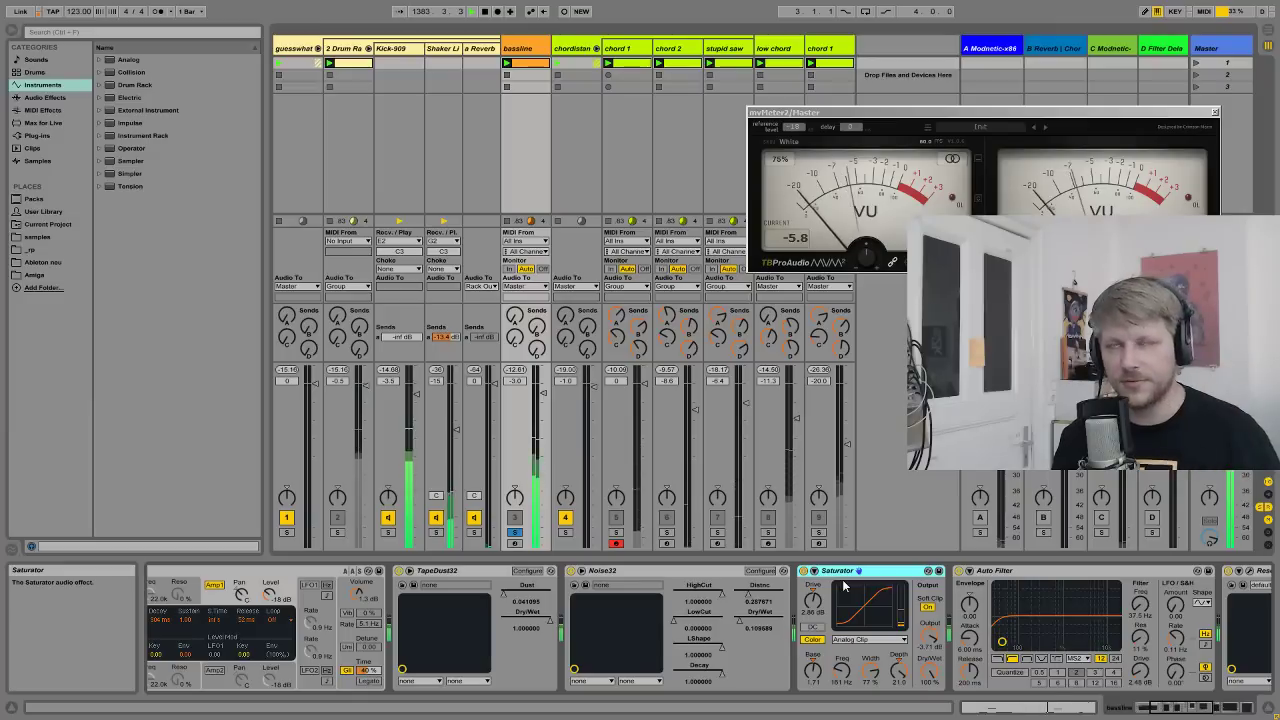
left_click(933, 640)
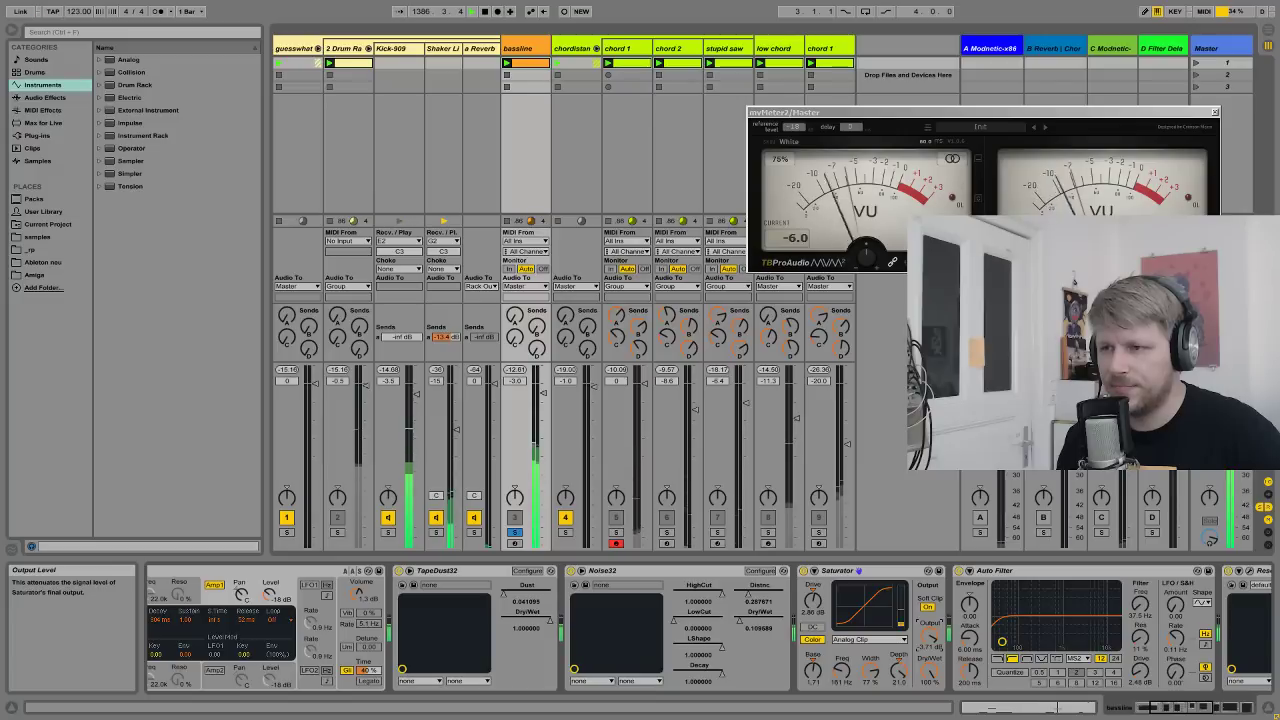
left_click(803, 572)
left_click(803, 572)
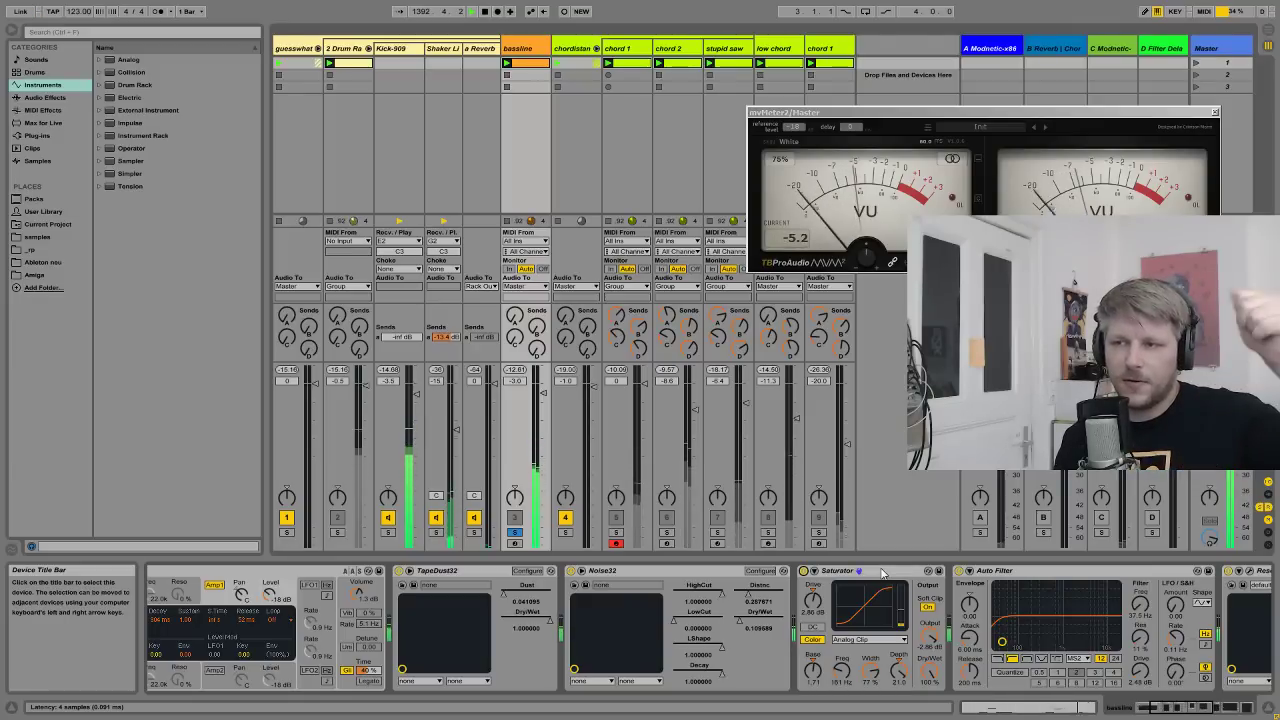
- Unsolo the bassline and mute the Kick-909 and Shaker chains of the drum rack to hear it with the chords
left_click(1194, 706)
left_click(1194, 708)
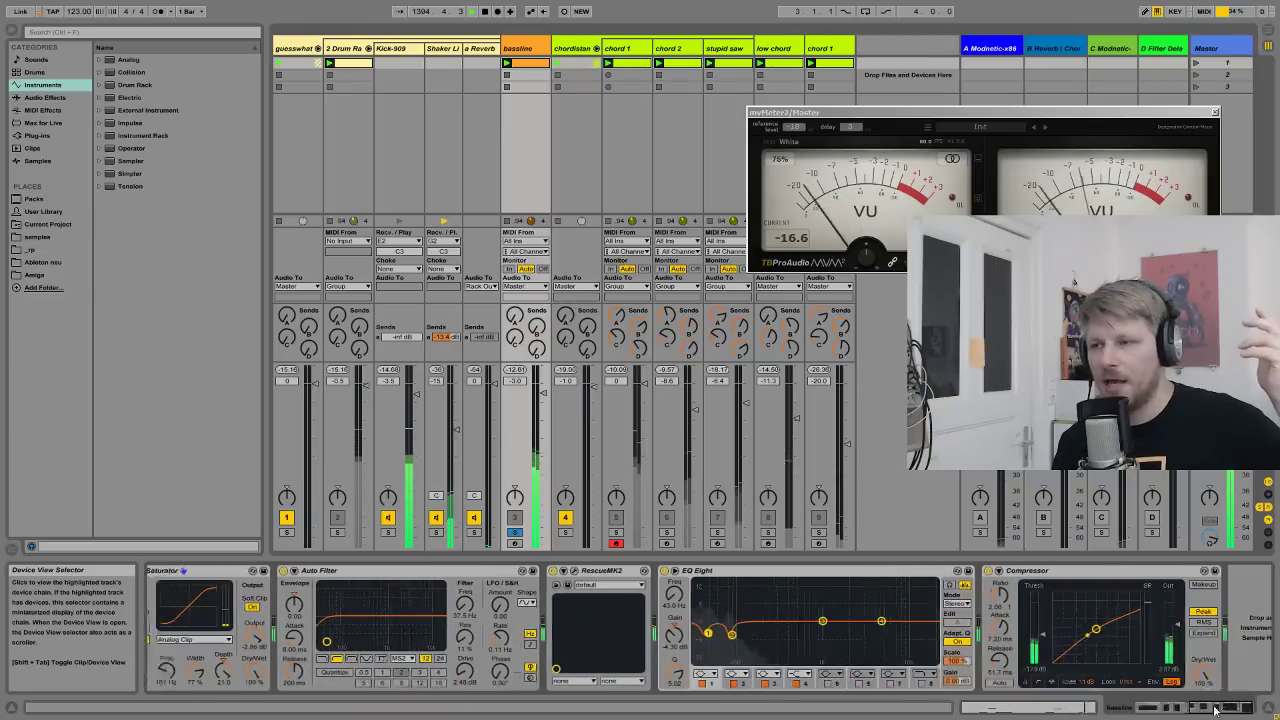
left_click(1194, 708)
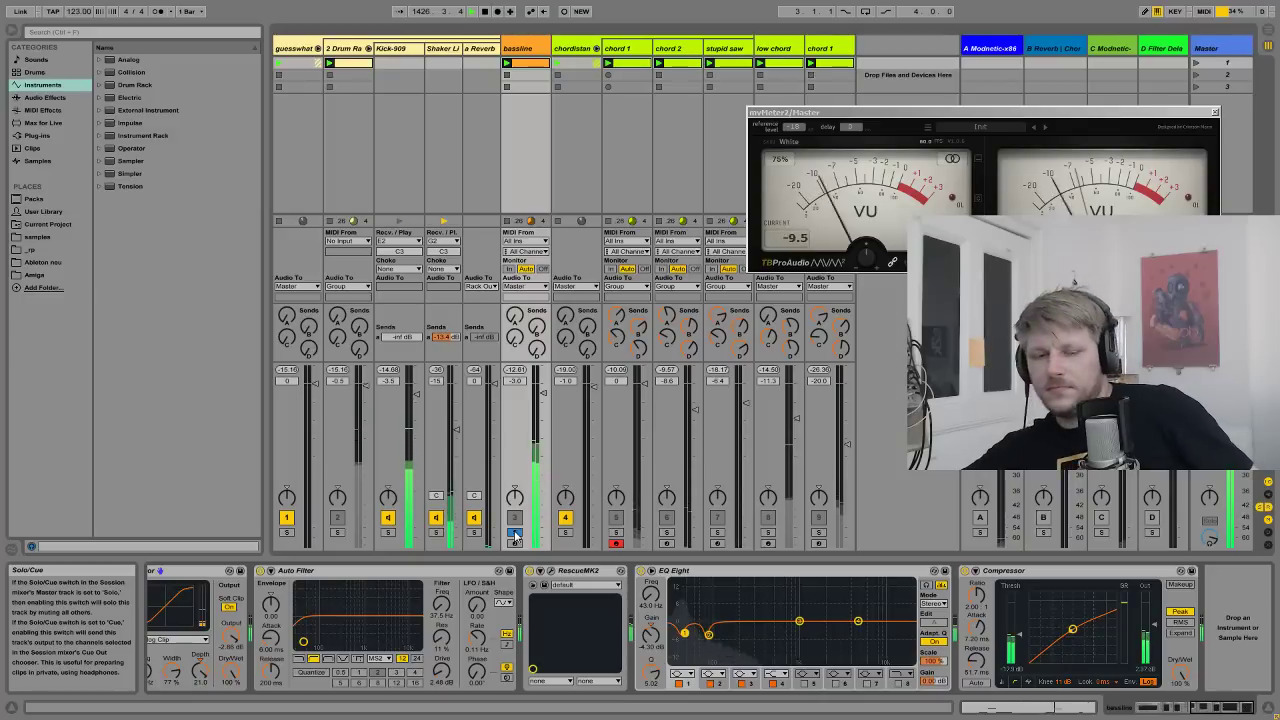
left_click(515, 535)
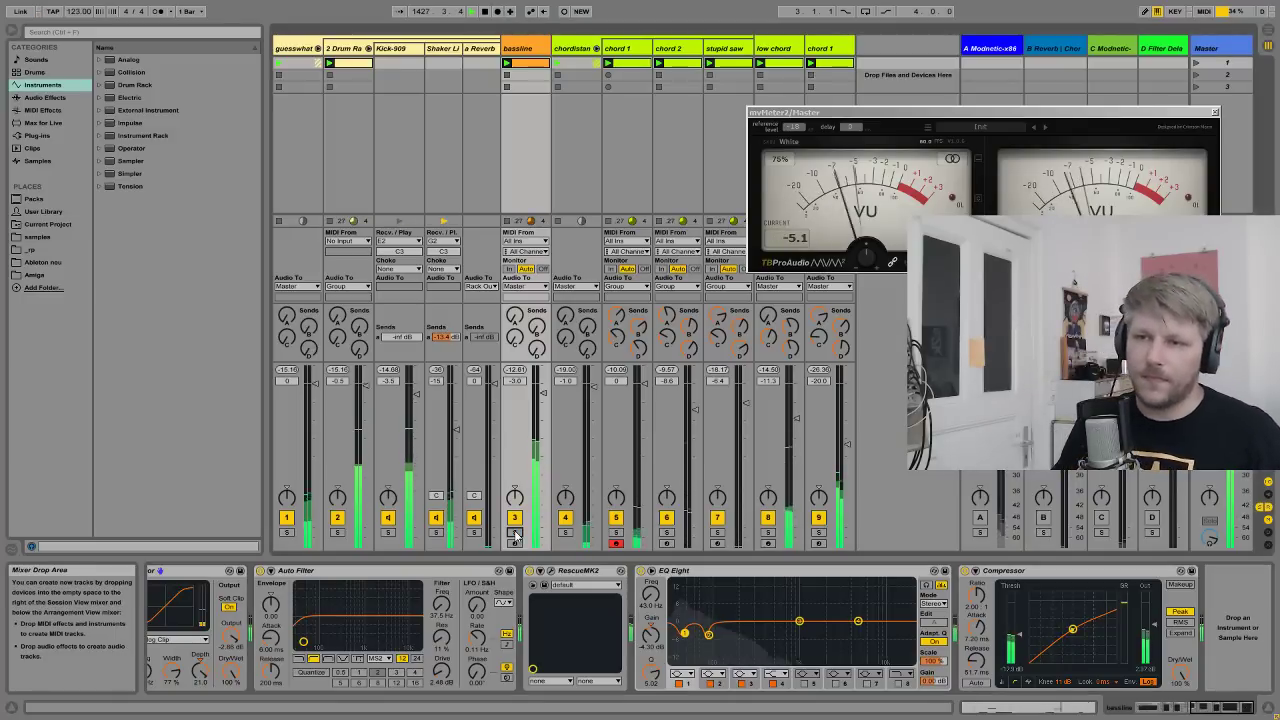
left_click(388, 518)
left_click(436, 518)
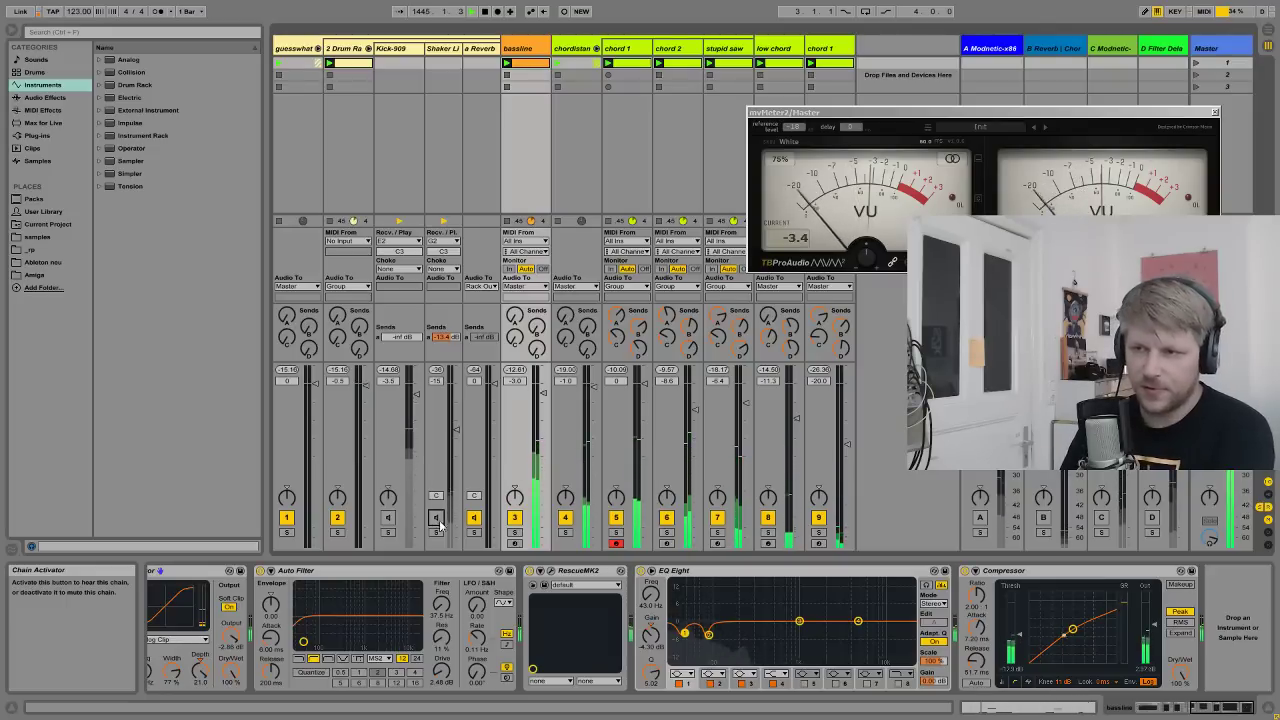
- Solo the bassline again and examine its frequency spectrum in DIGICheck's Totalyser window
left_click(1160, 709)
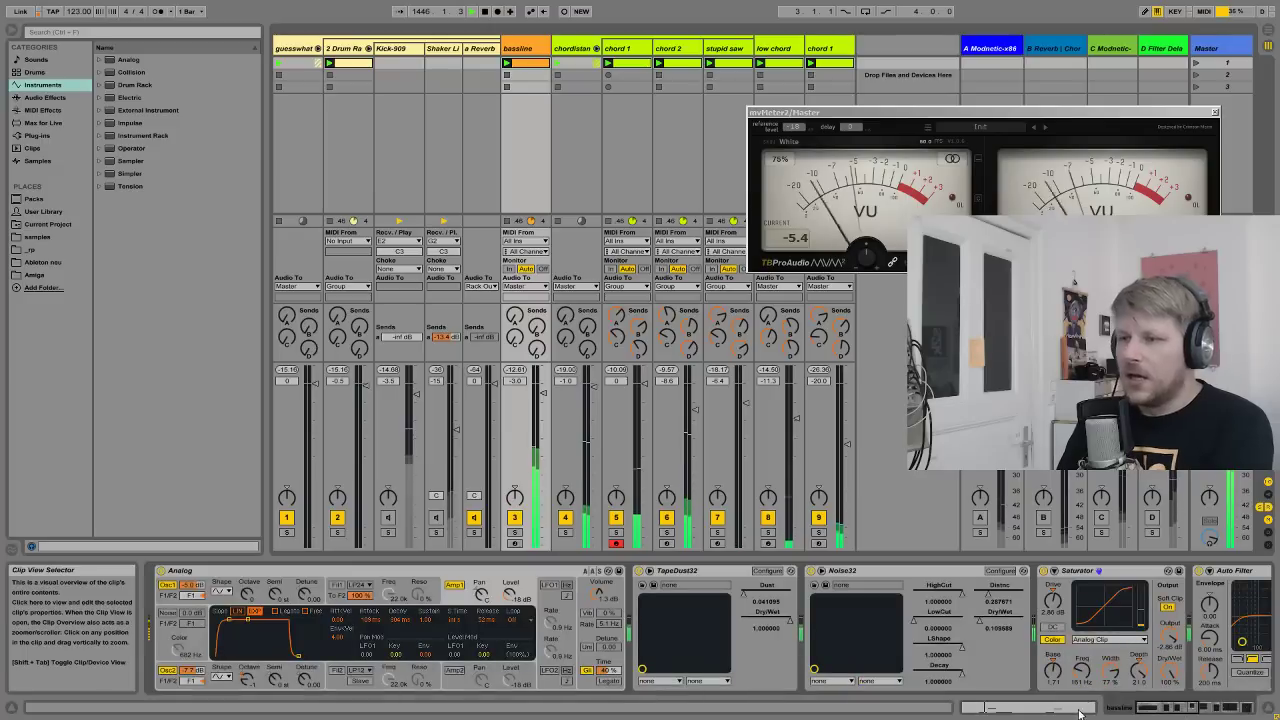
left_click(1168, 711)
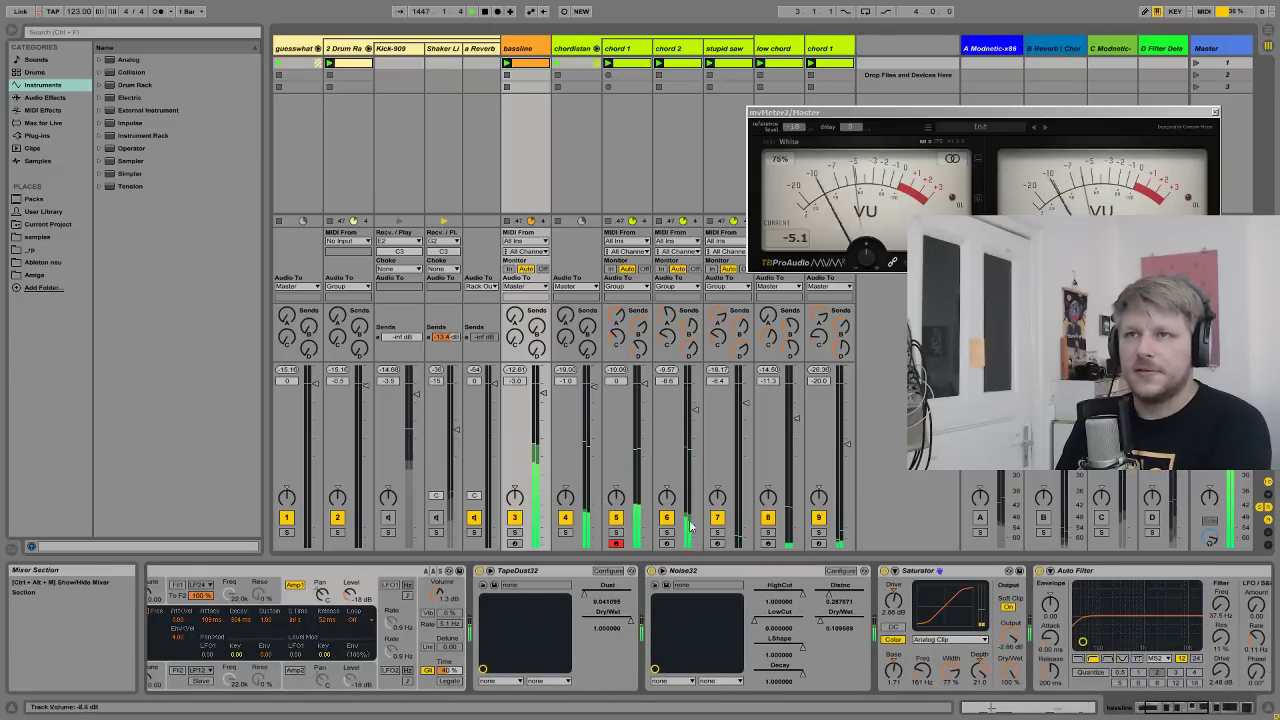
left_click(1168, 711)
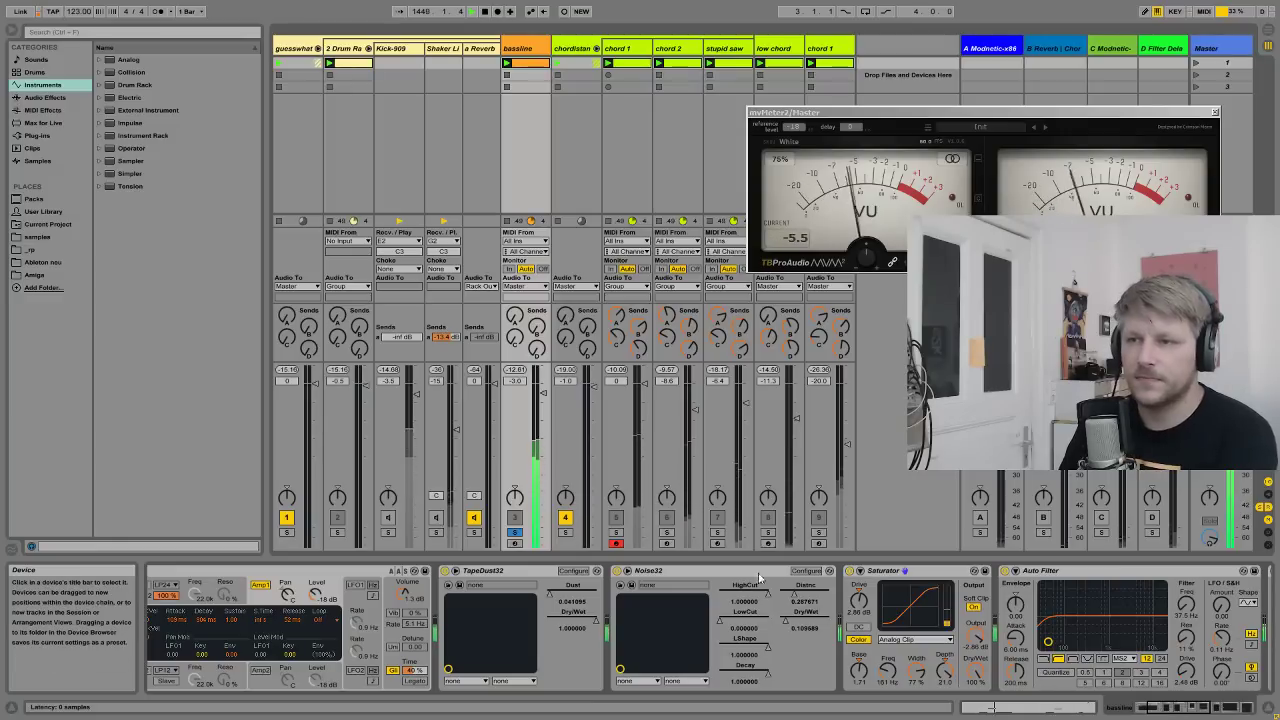
scroll(1080, 630, "right", 2)
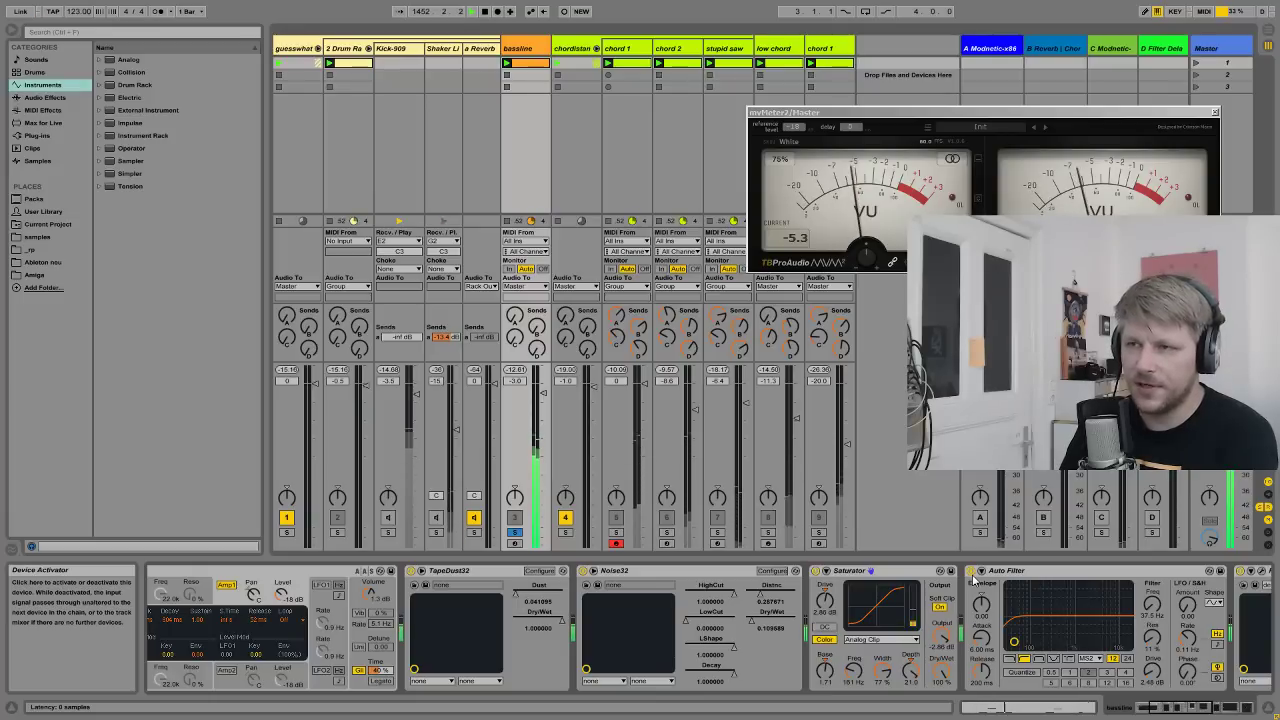
key("super")
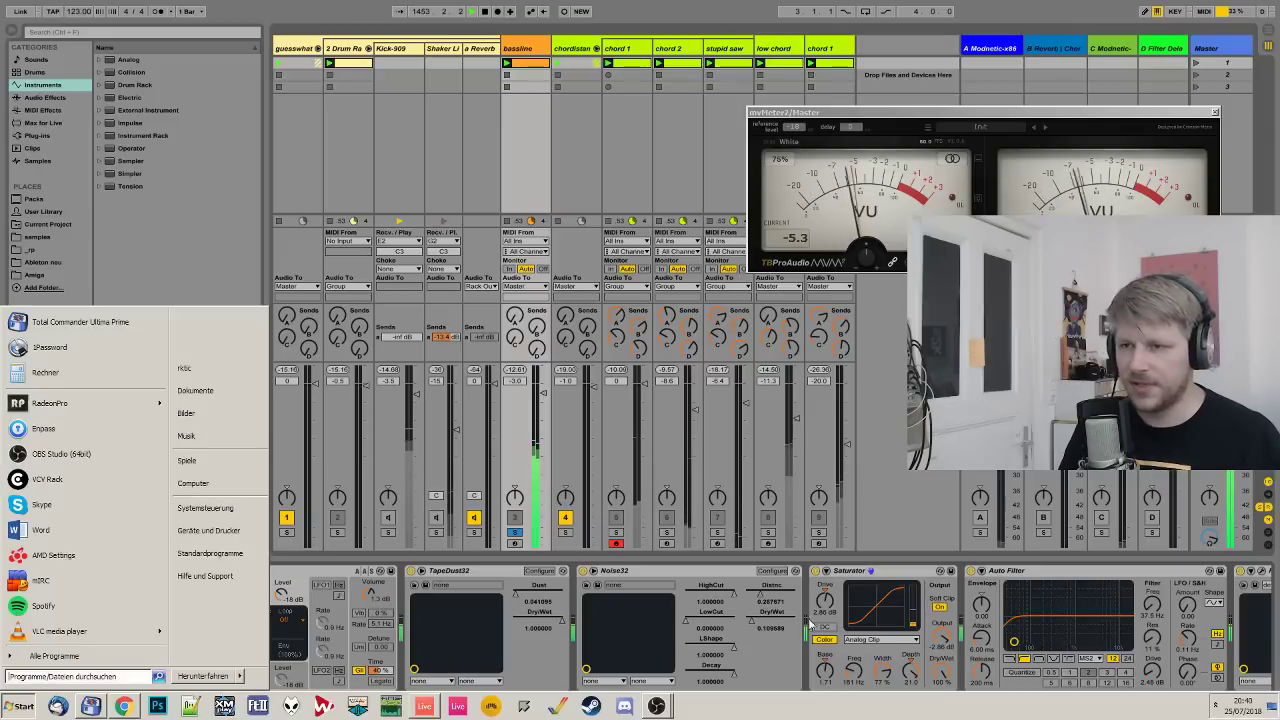
left_click(390, 706)
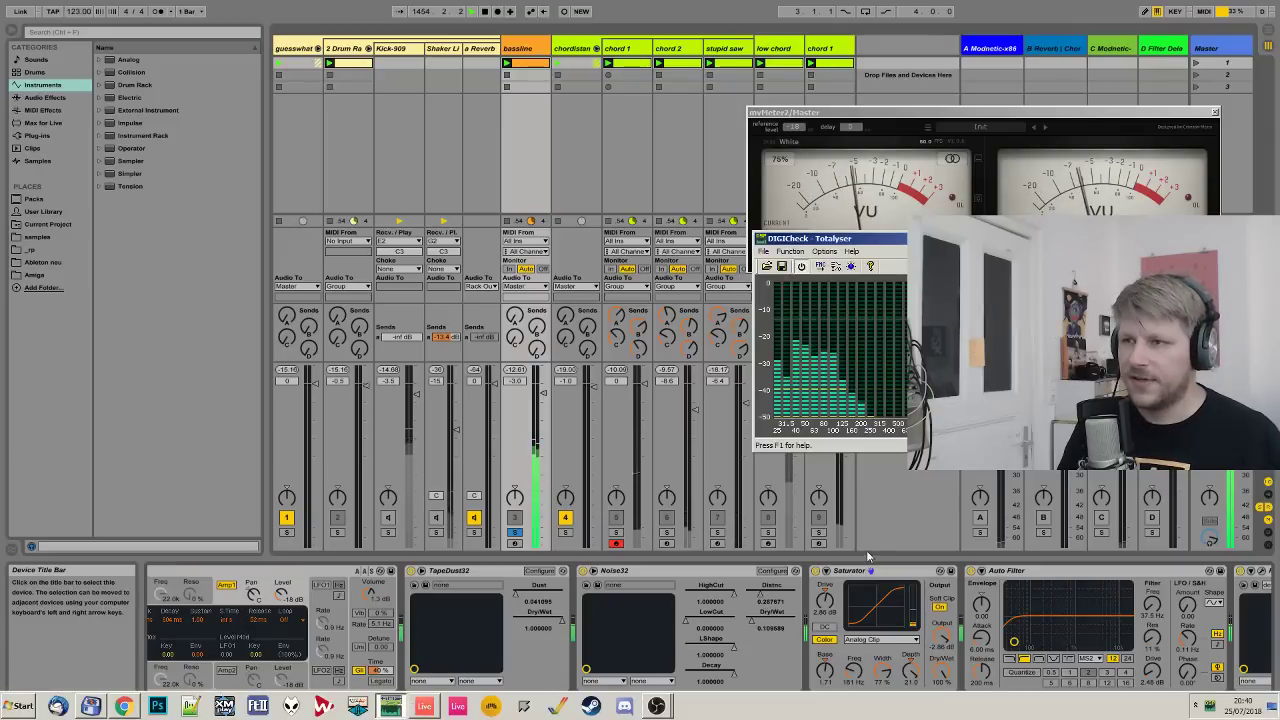
left_click(739, 526)
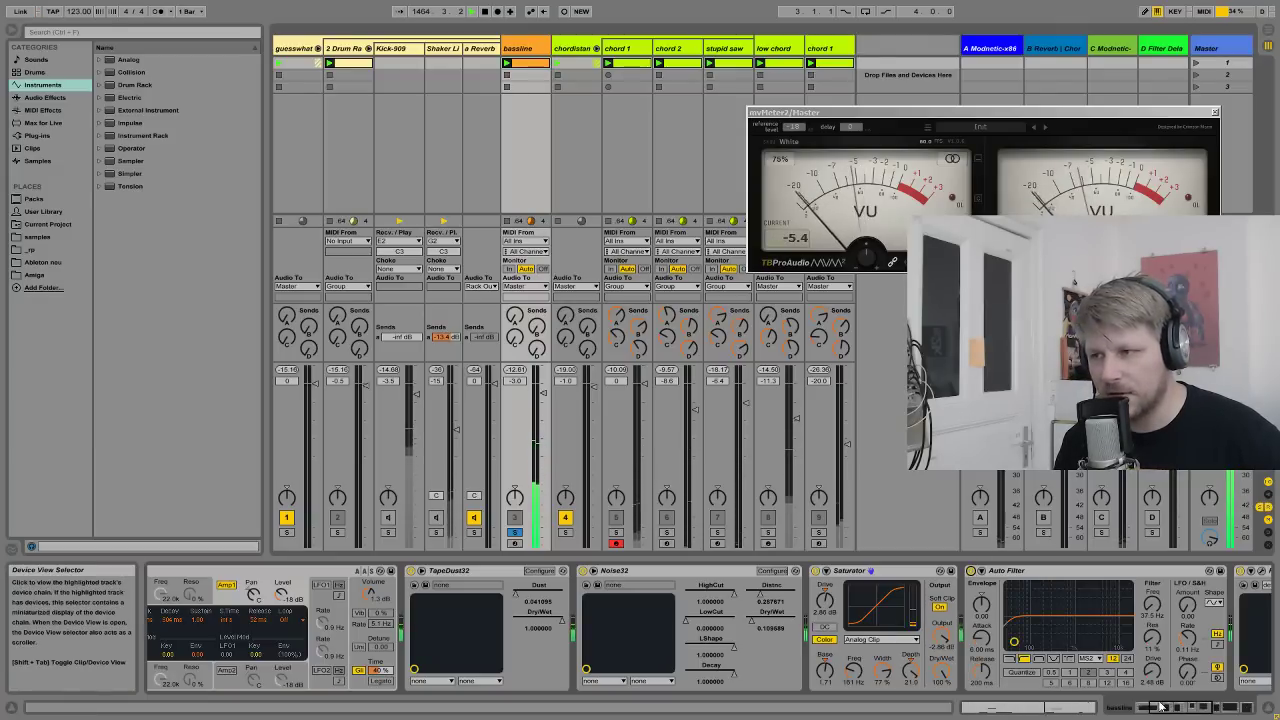
- Bypass the bassline's Auto Filter to hear the sound without it
left_click_drag(1160, 706, 1178, 710)
left_click(718, 571)
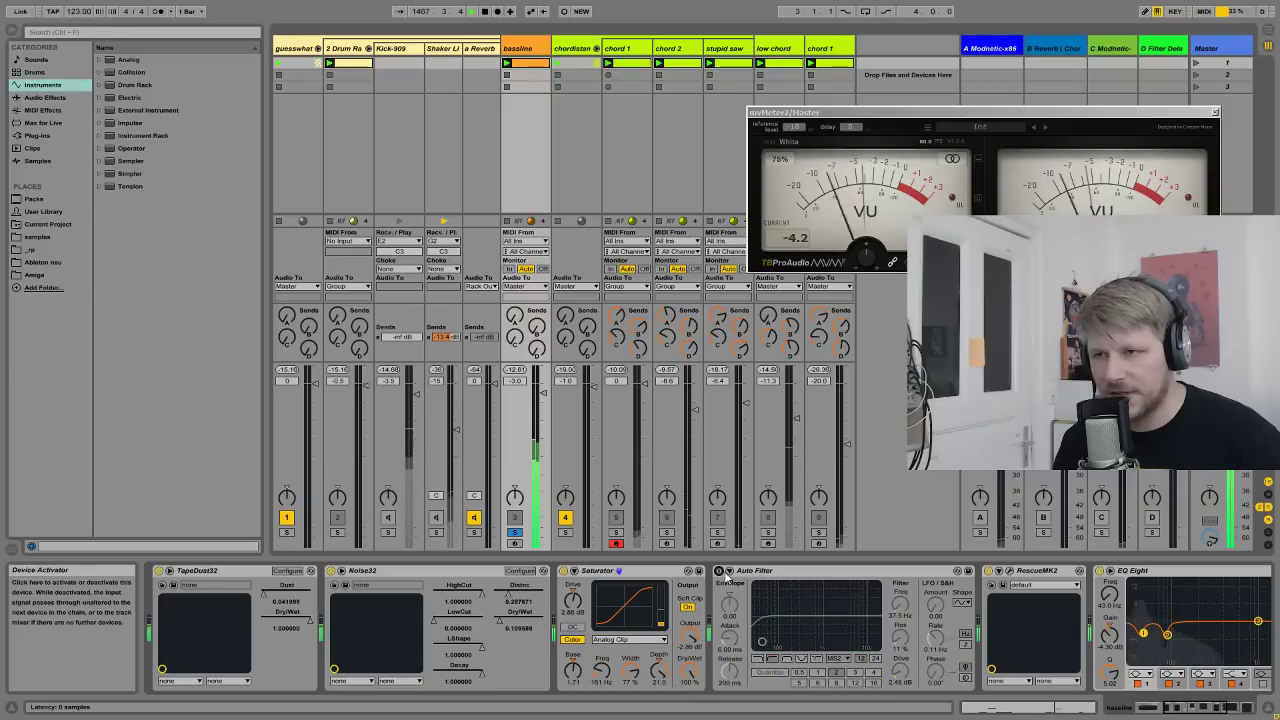
left_click(780, 571)
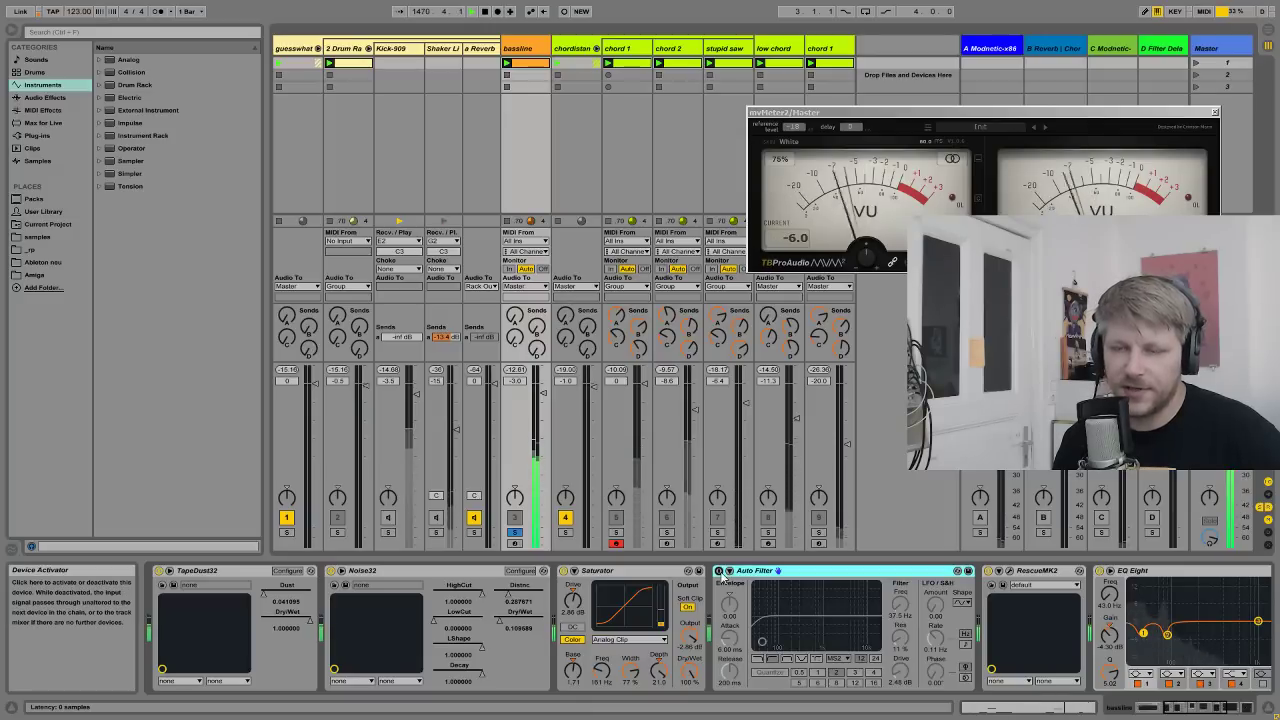
- Look over the bassline's EQ Eight and RescueMK2 devices and bring DIGICheck's Totalyser spectrum window into view
left_click(1120, 607)
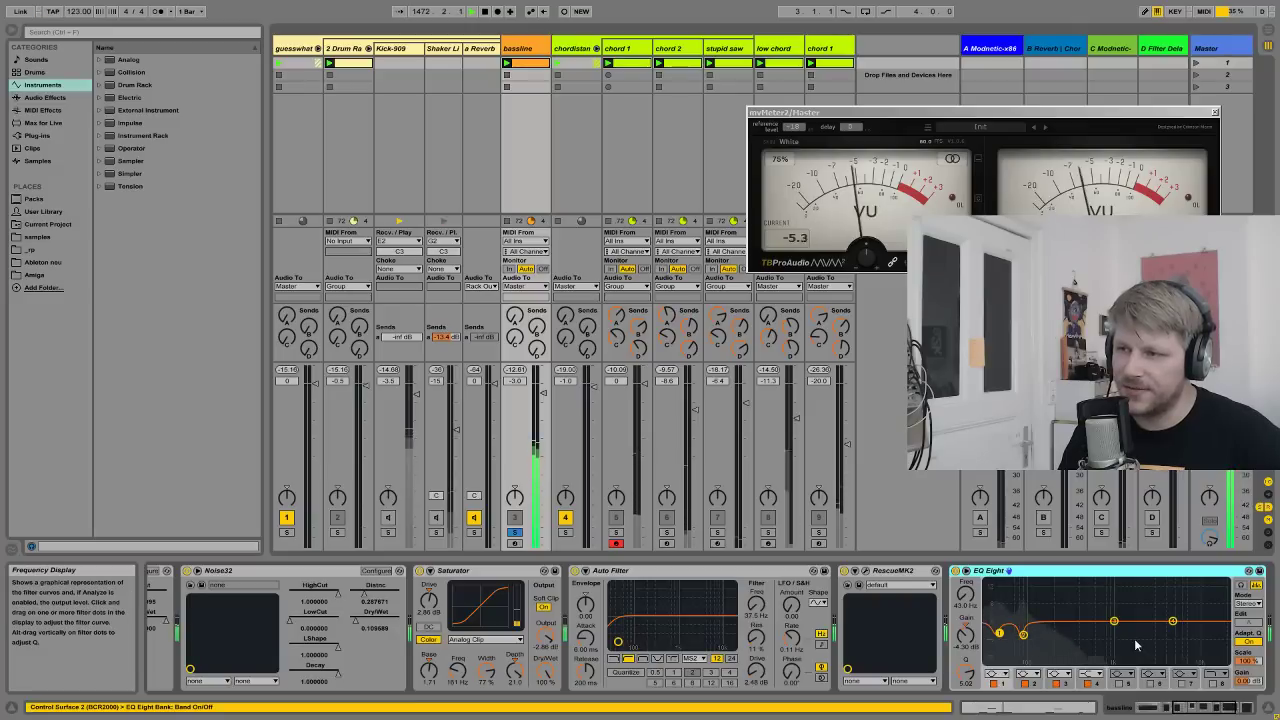
left_click(1190, 713)
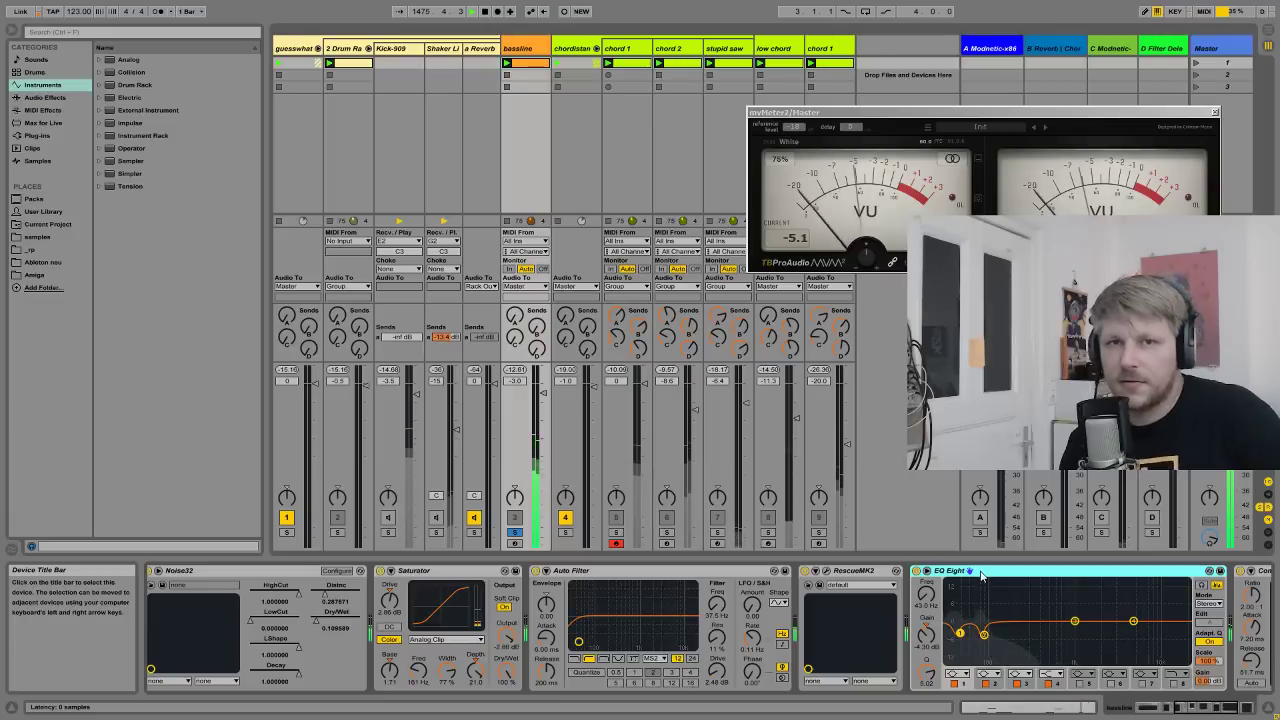
left_click(867, 577)
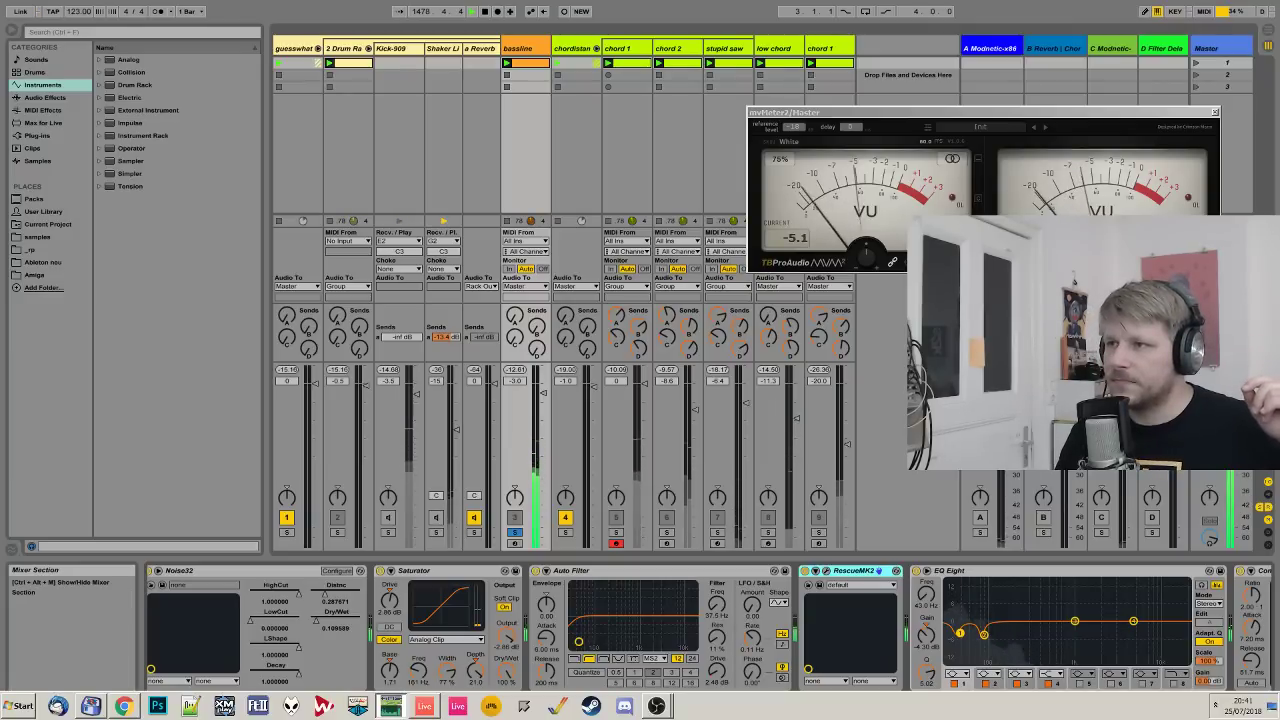
left_click(391, 706)
left_click_drag(980, 291, 1000, 298)
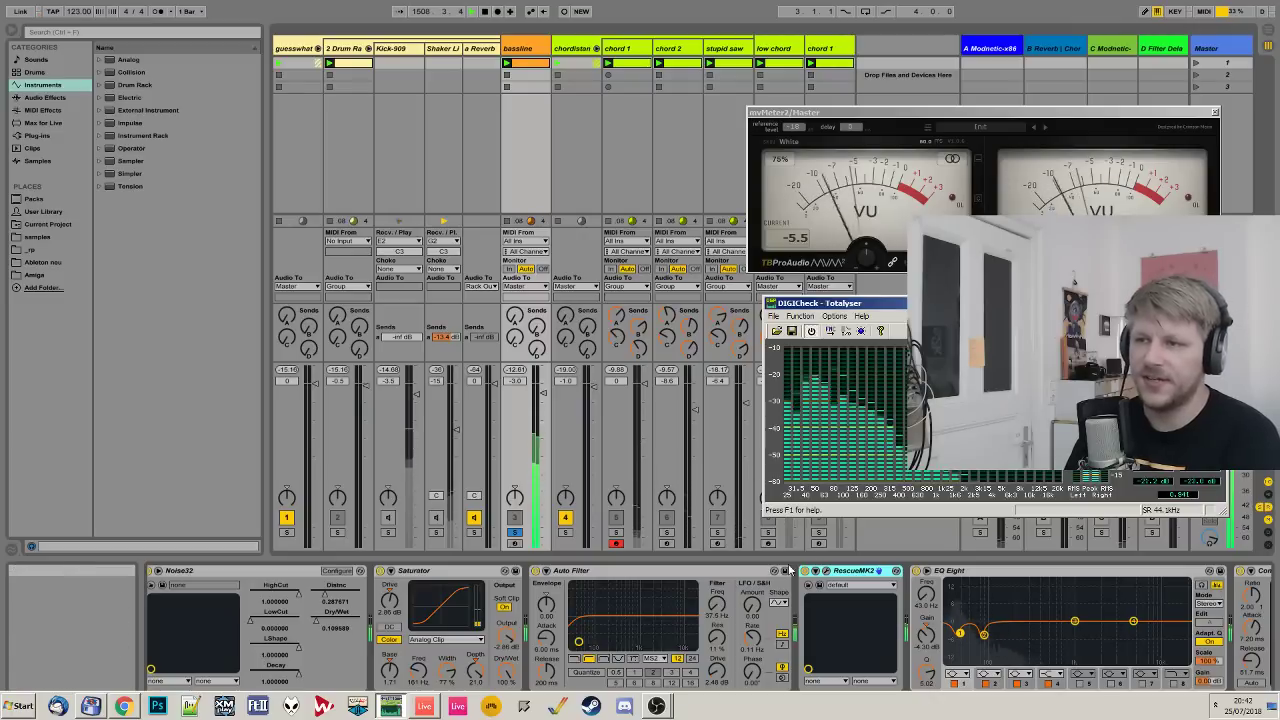
- Compare the soloed bassline's spectrum with RescueMK2 bypassed and enabled, keeping its plug-in window open beside the Totalyser
left_click(806, 572)
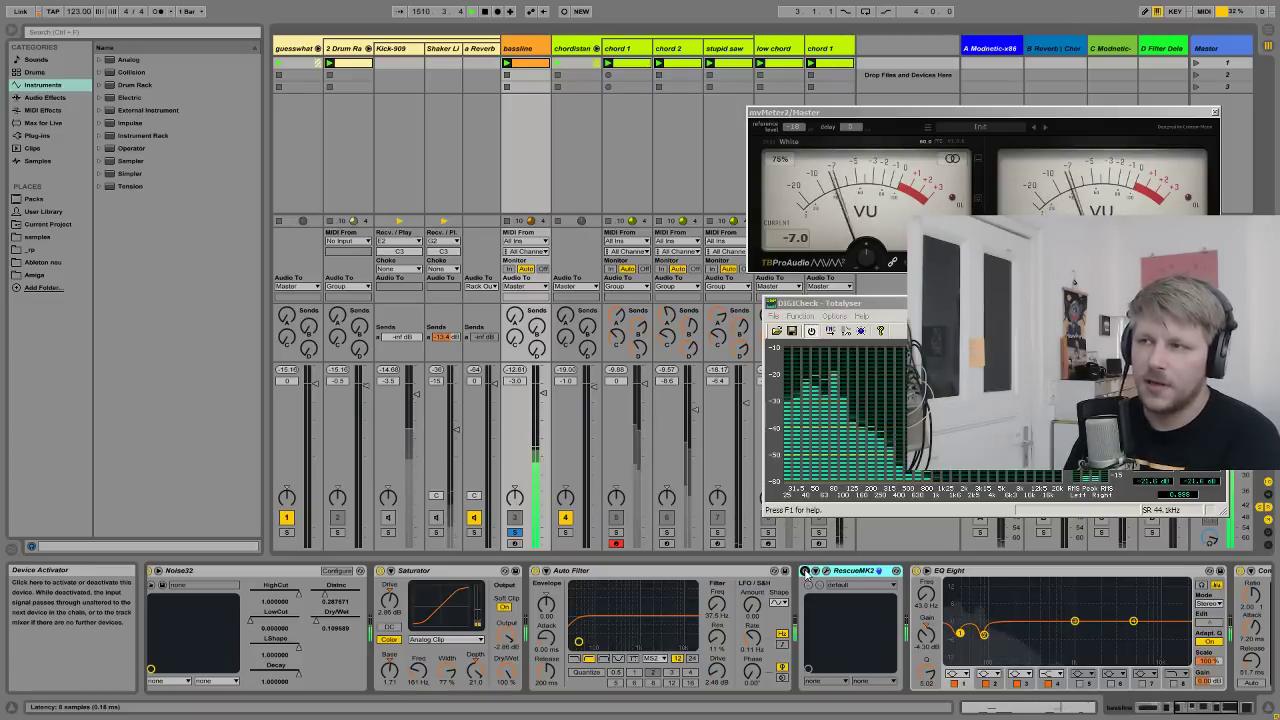
left_click(826, 571)
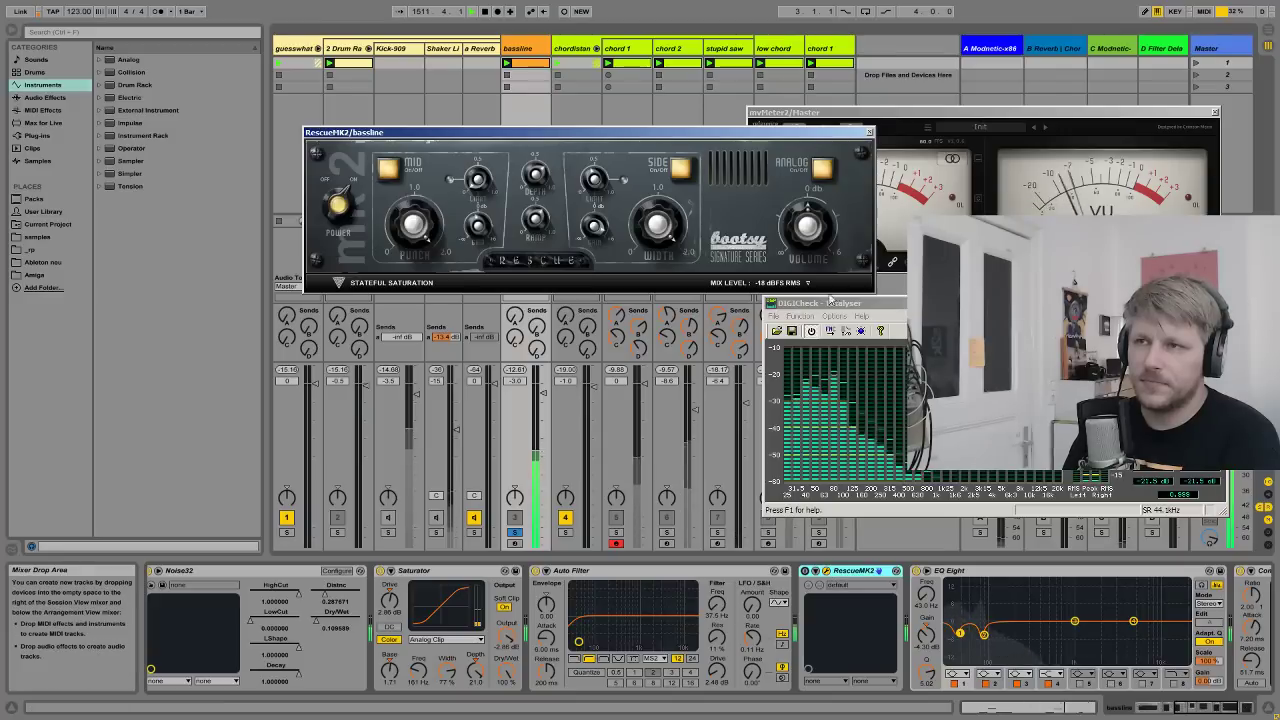
left_click_drag(646, 136, 628, 108)
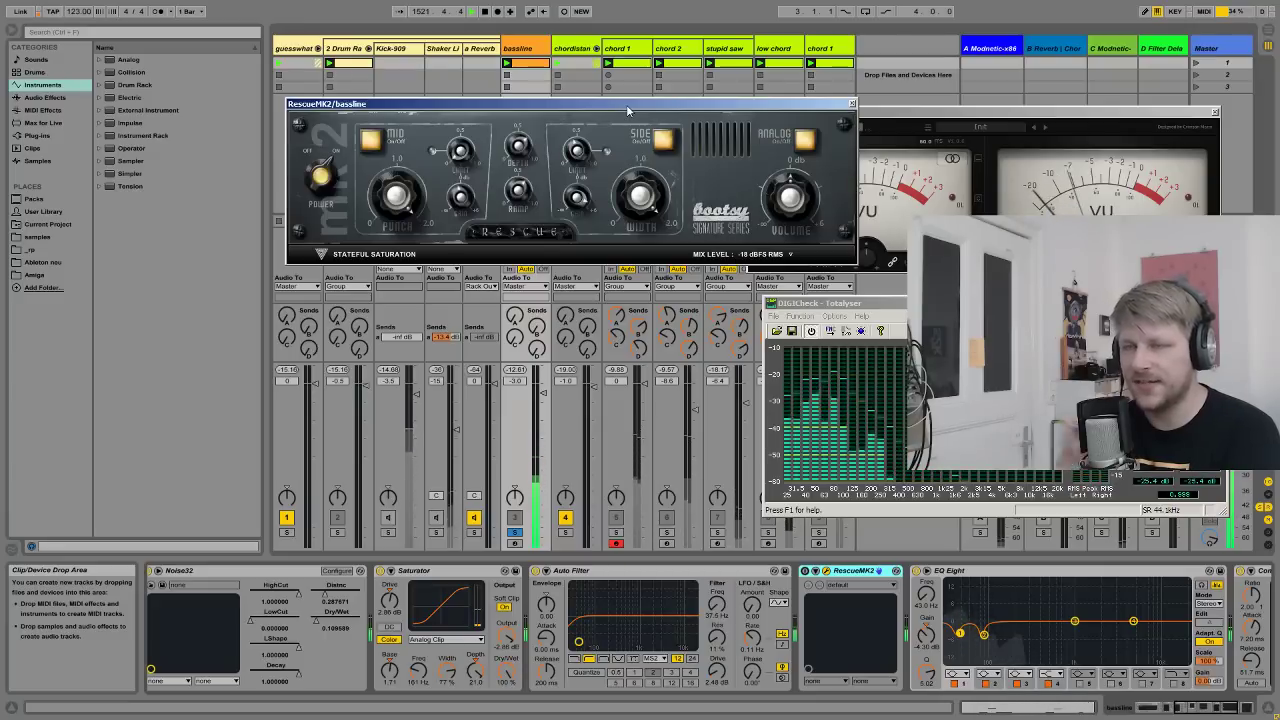
left_click(806, 572)
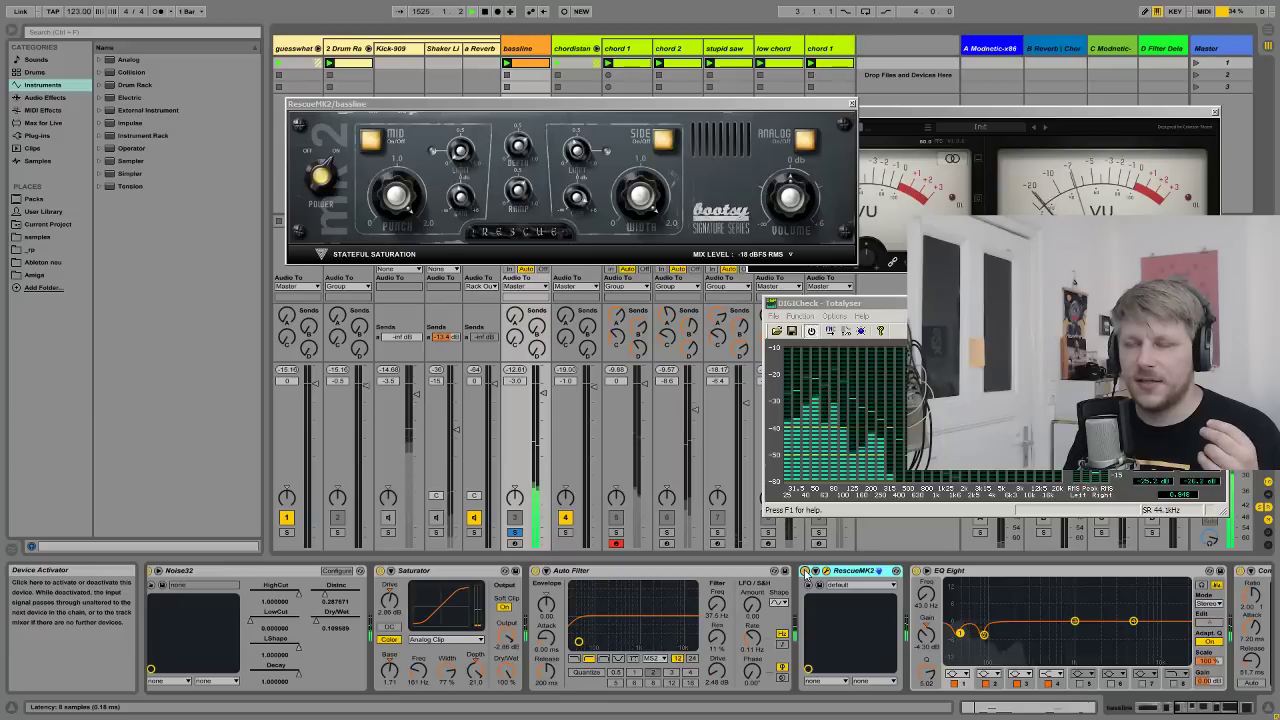
left_click(872, 317)
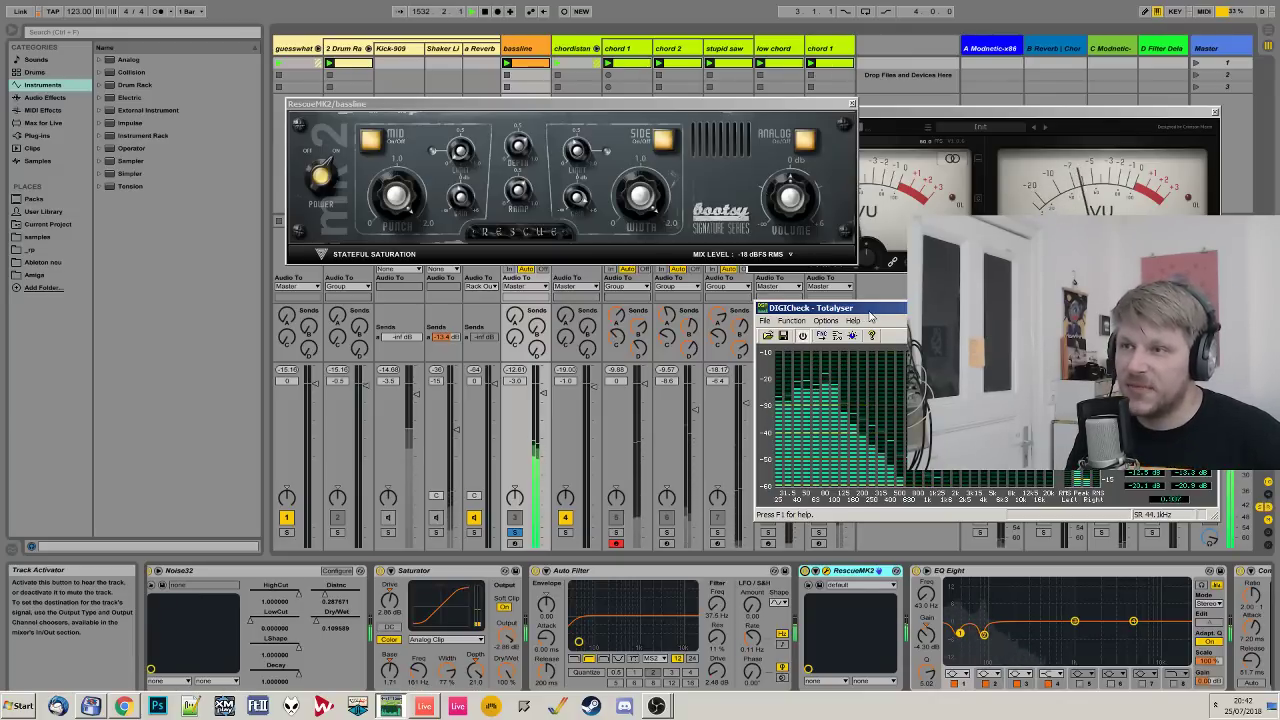
left_click_drag(870, 315, 873, 323)
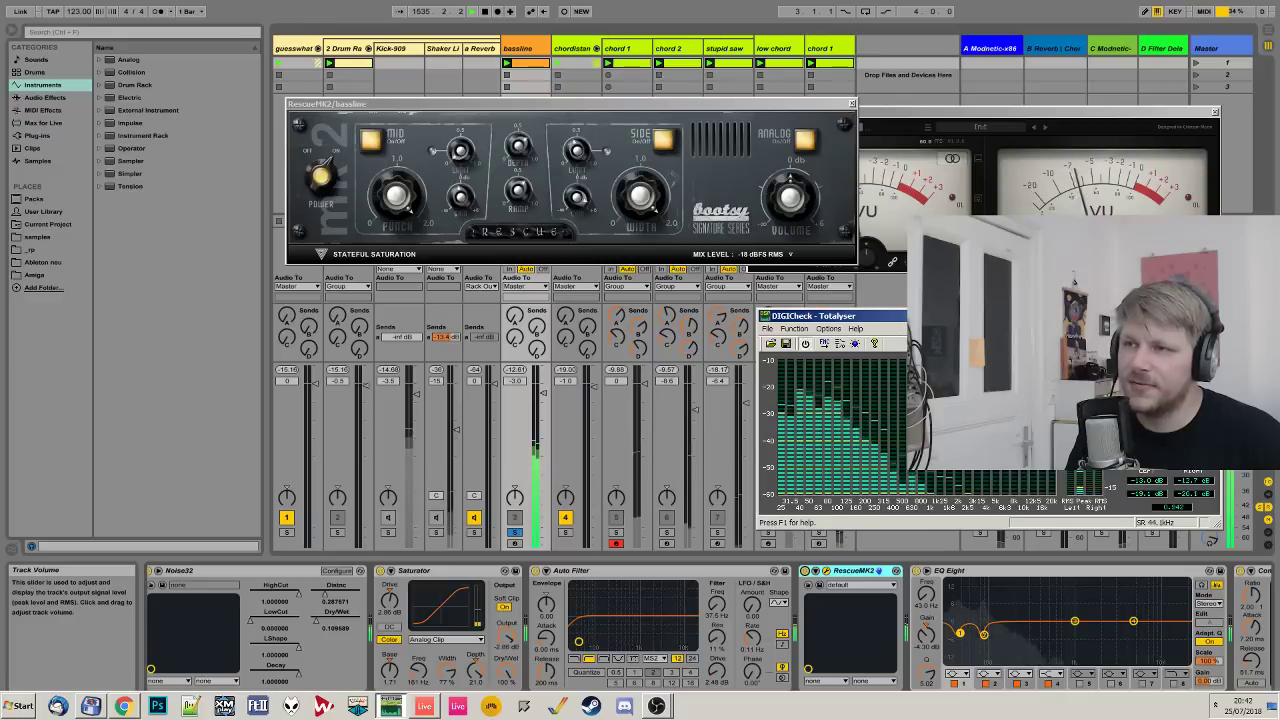
left_click_drag(870, 316, 890, 310)
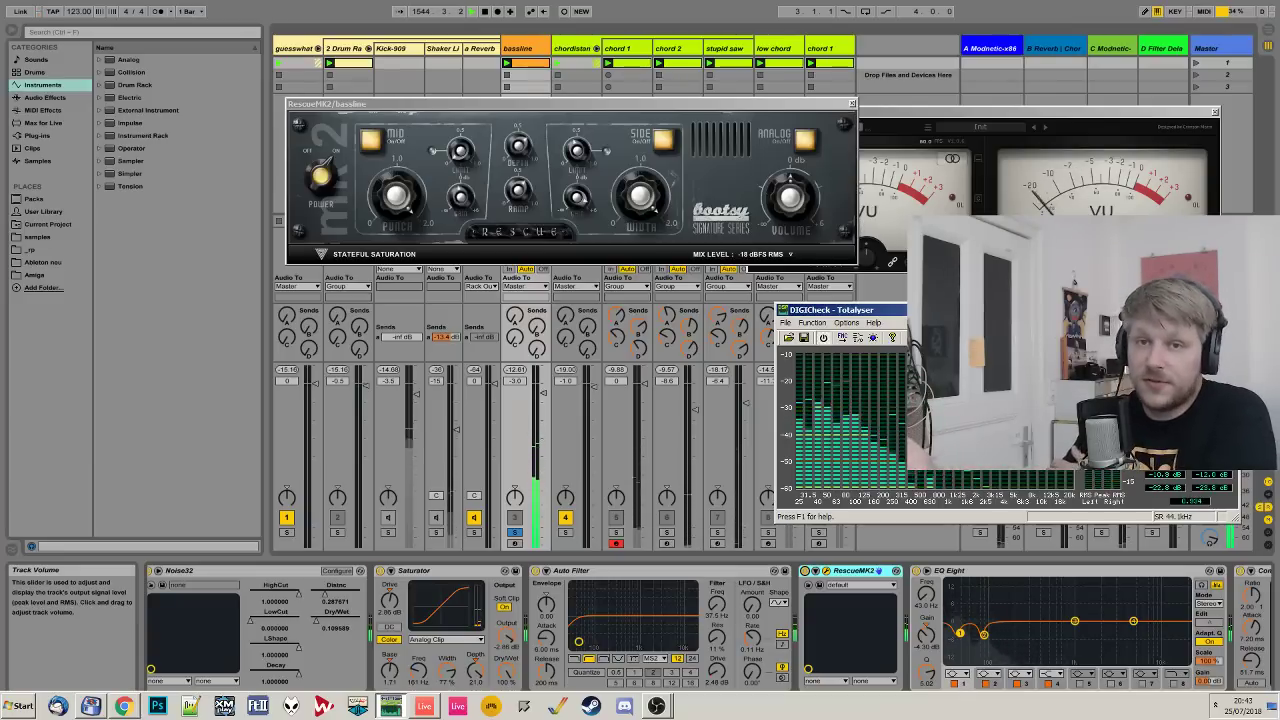
- Solo the bassline together with the Kick-909, compare RescueMK2 bypassed and enabled, and close its plug-in window
left_click(513, 537)
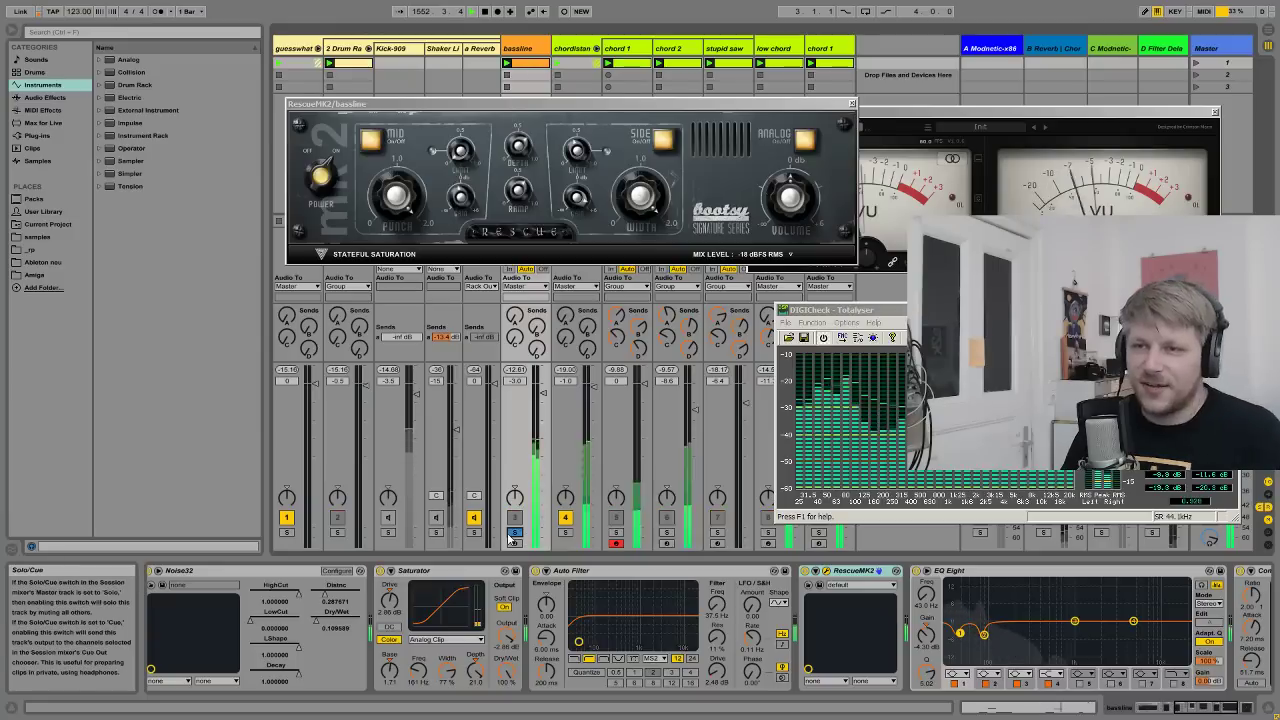
left_click(513, 532, "ctrl")
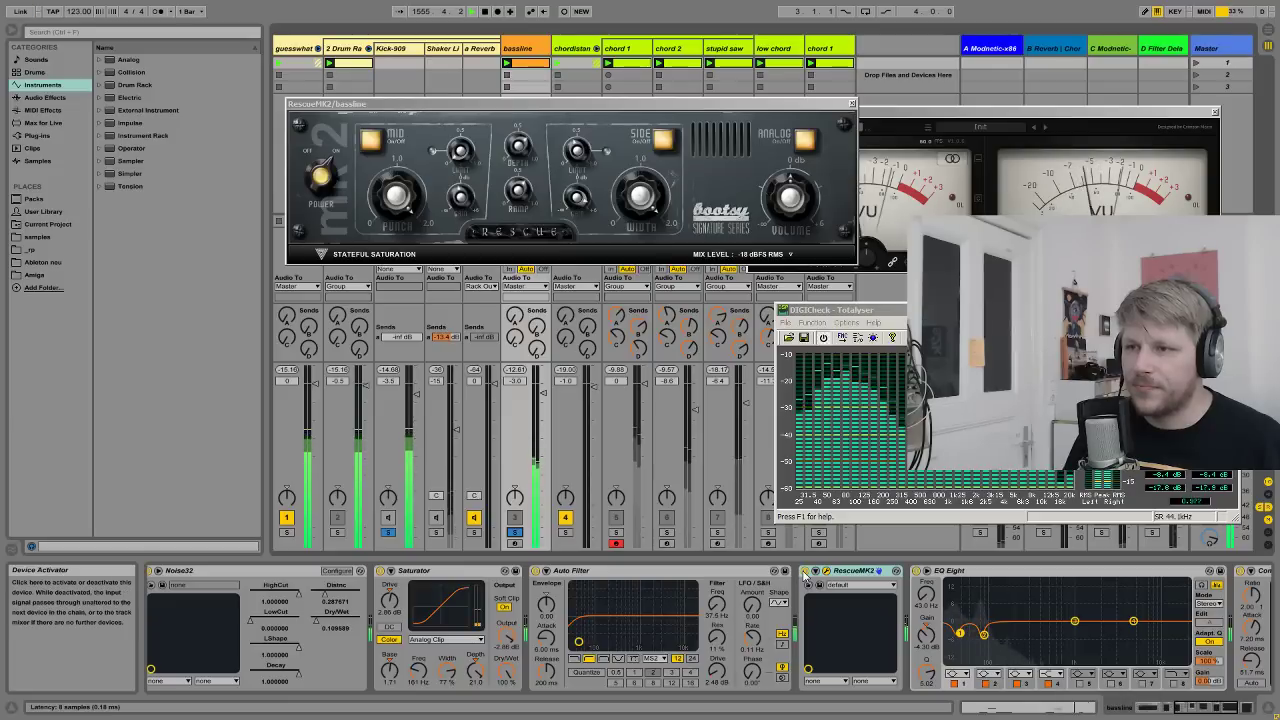
left_click(805, 575)
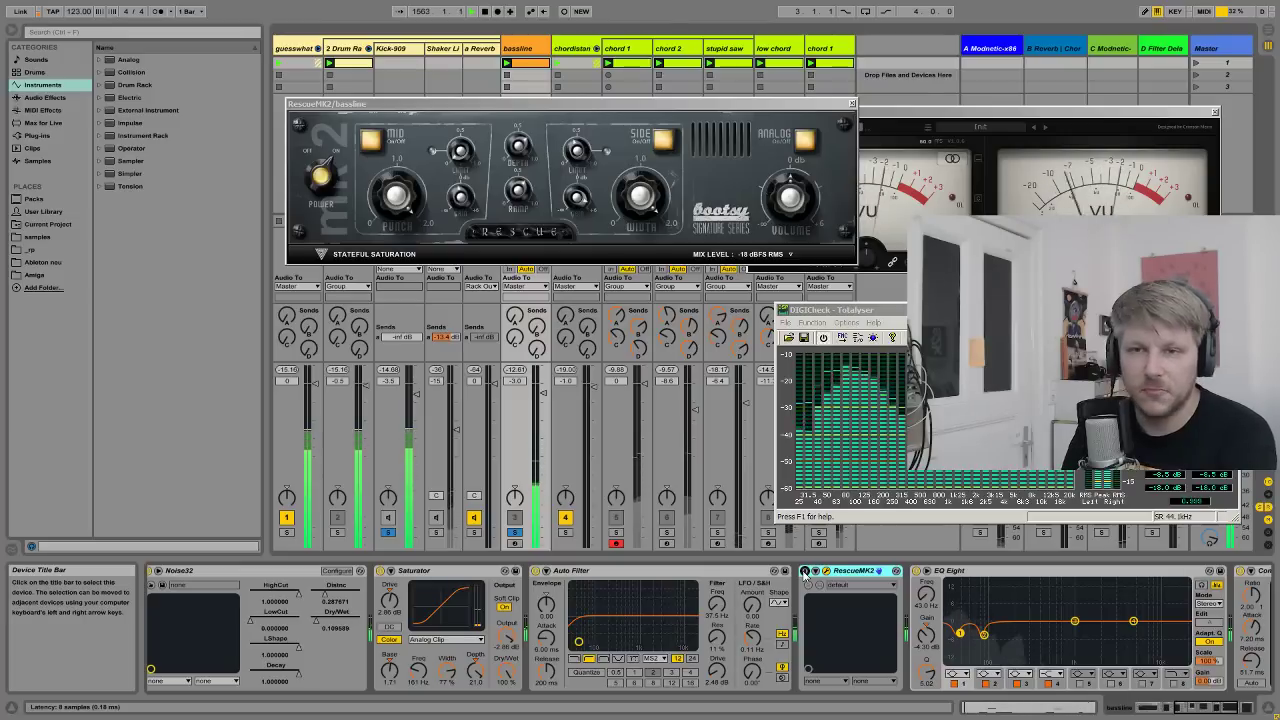
left_click(805, 572)
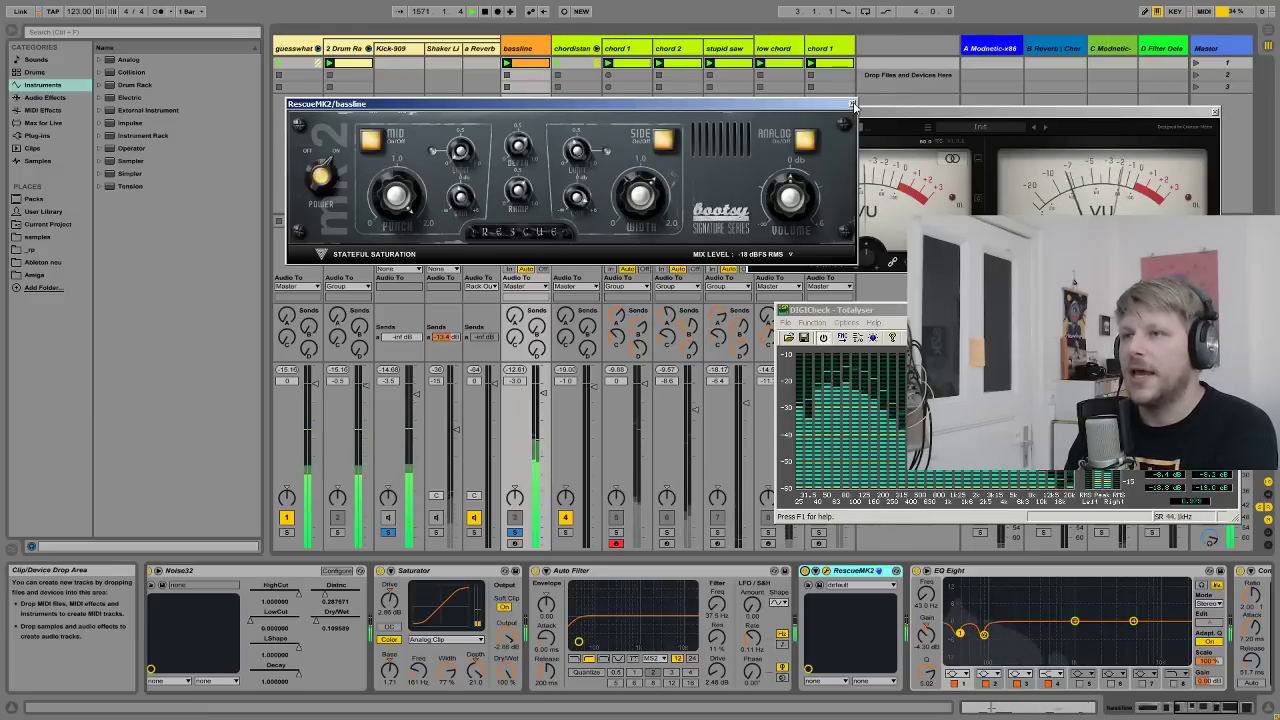
left_click(814, 570)
- Look over the bassline's device chain, from EQ Eight and Compressor back to the Analog synth
left_click(1262, 708)
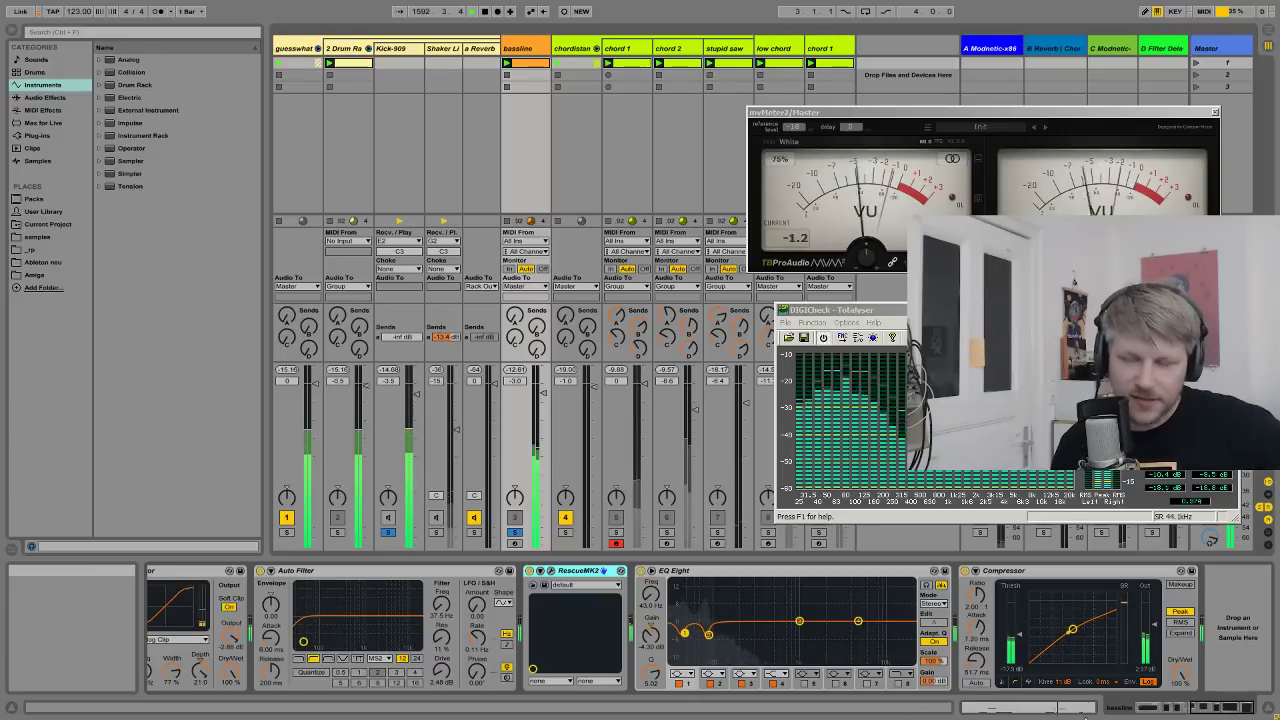
left_click(727, 572)
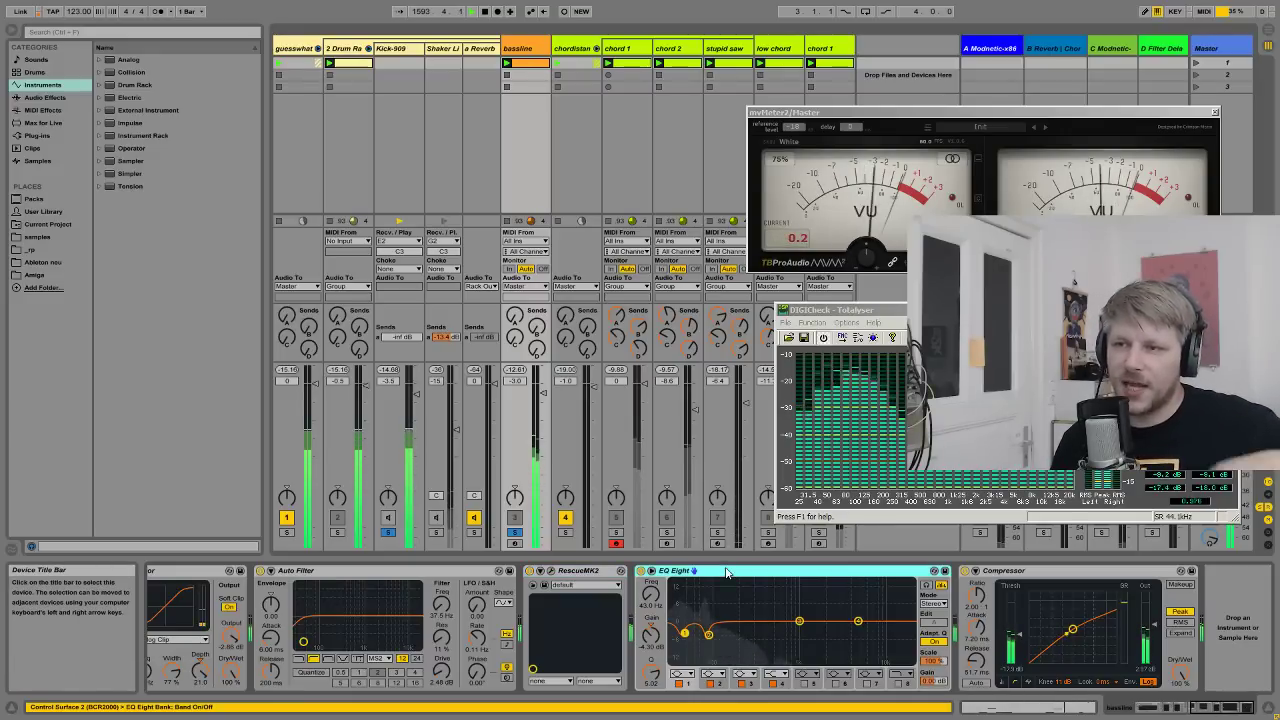
left_click(1094, 711)
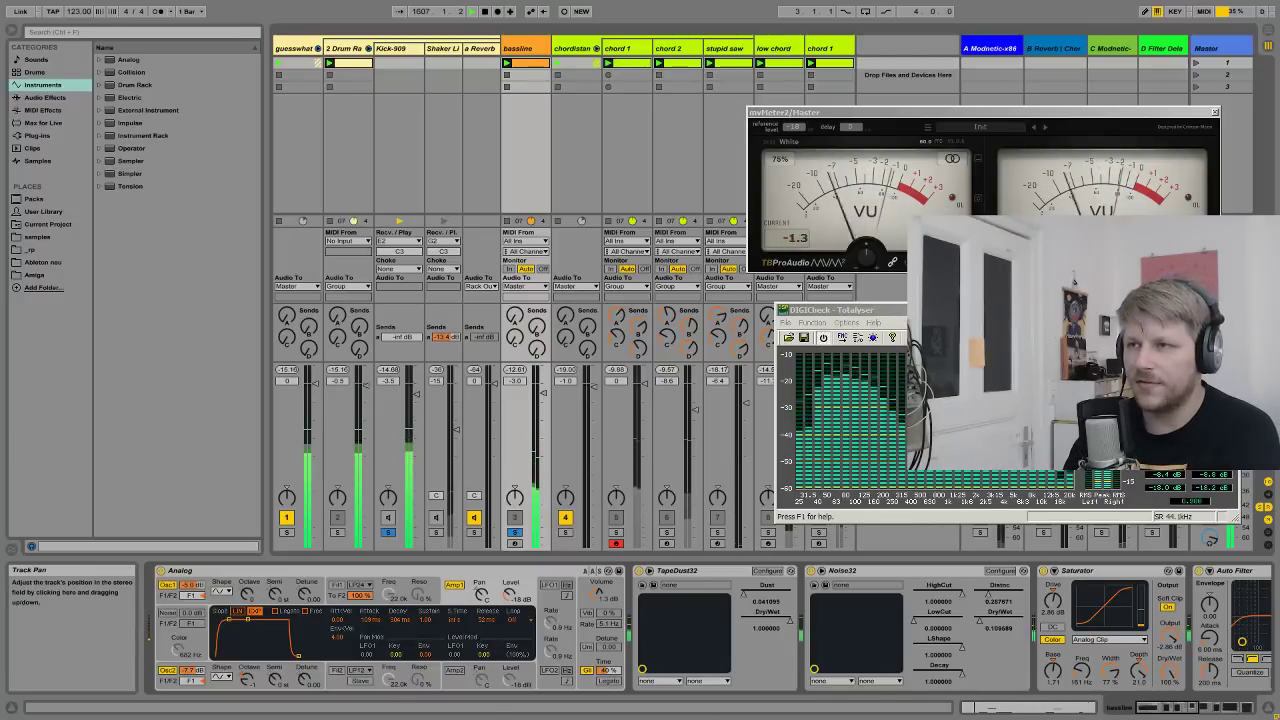
- Unsolo the Kick-909 and examine the bassline's low end in the master track's enlarged Spectrum display
left_click(1210, 290)
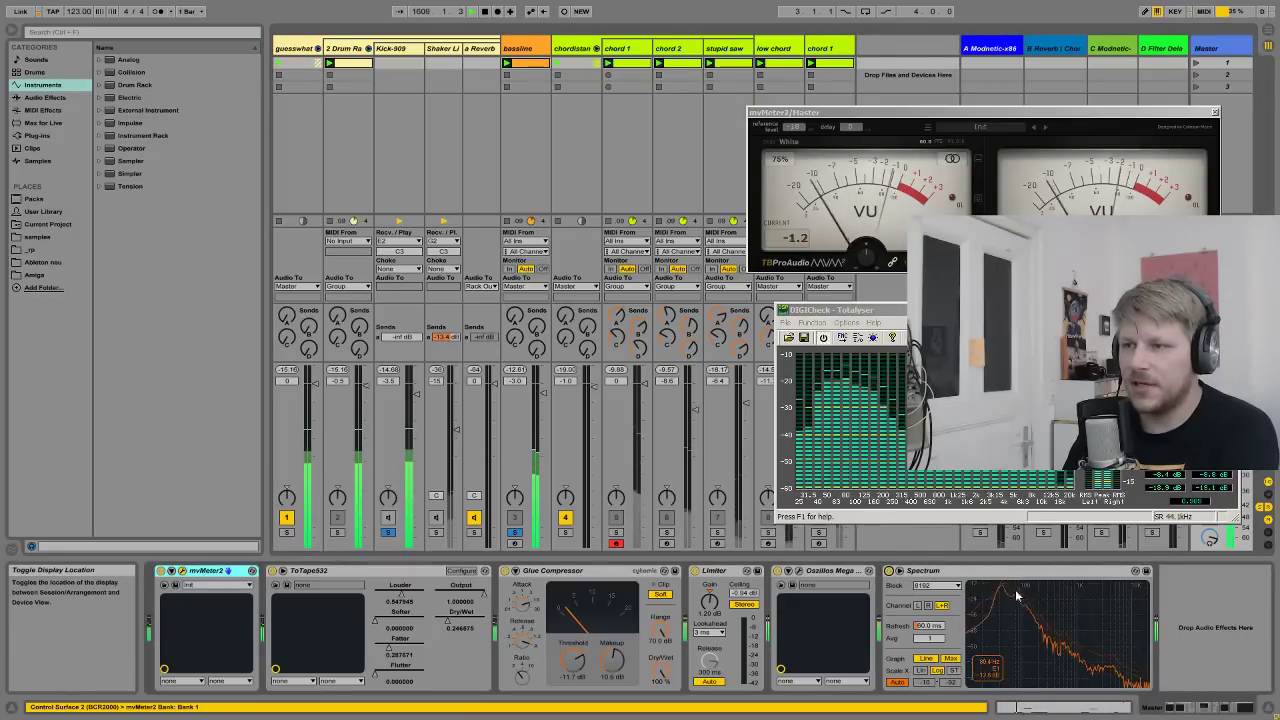
left_click(395, 534)
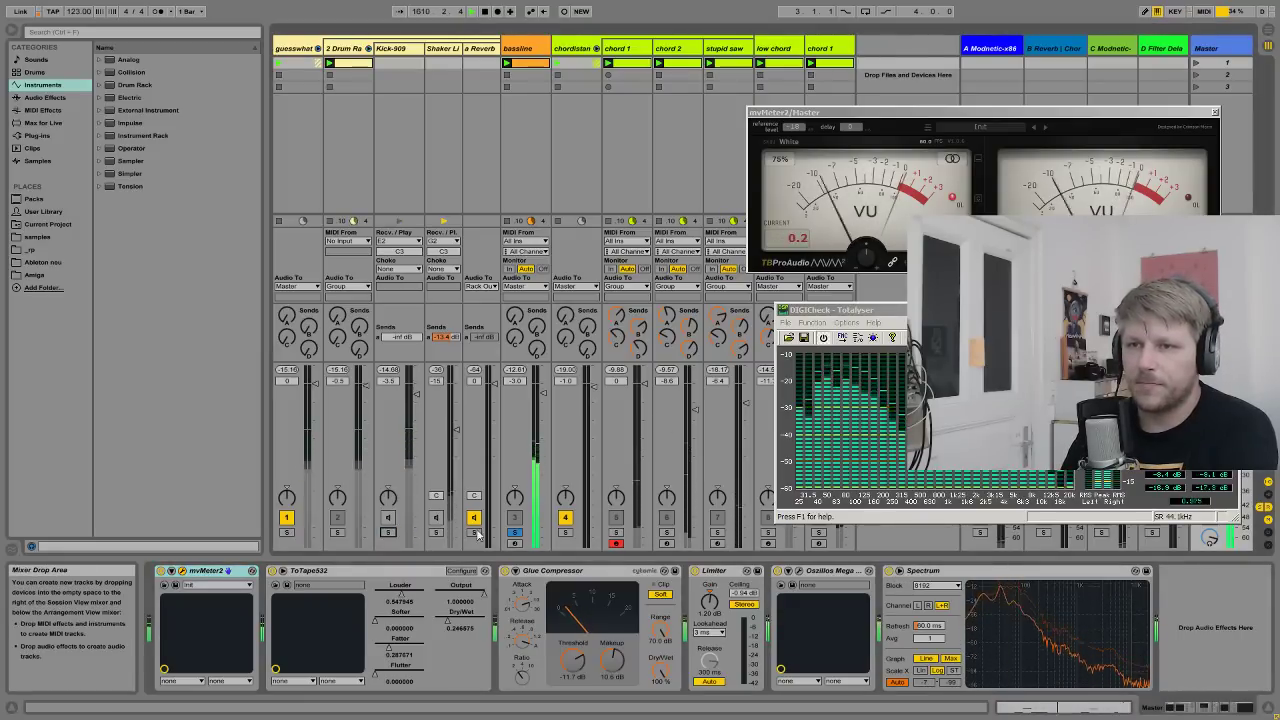
double_click(1027, 630)
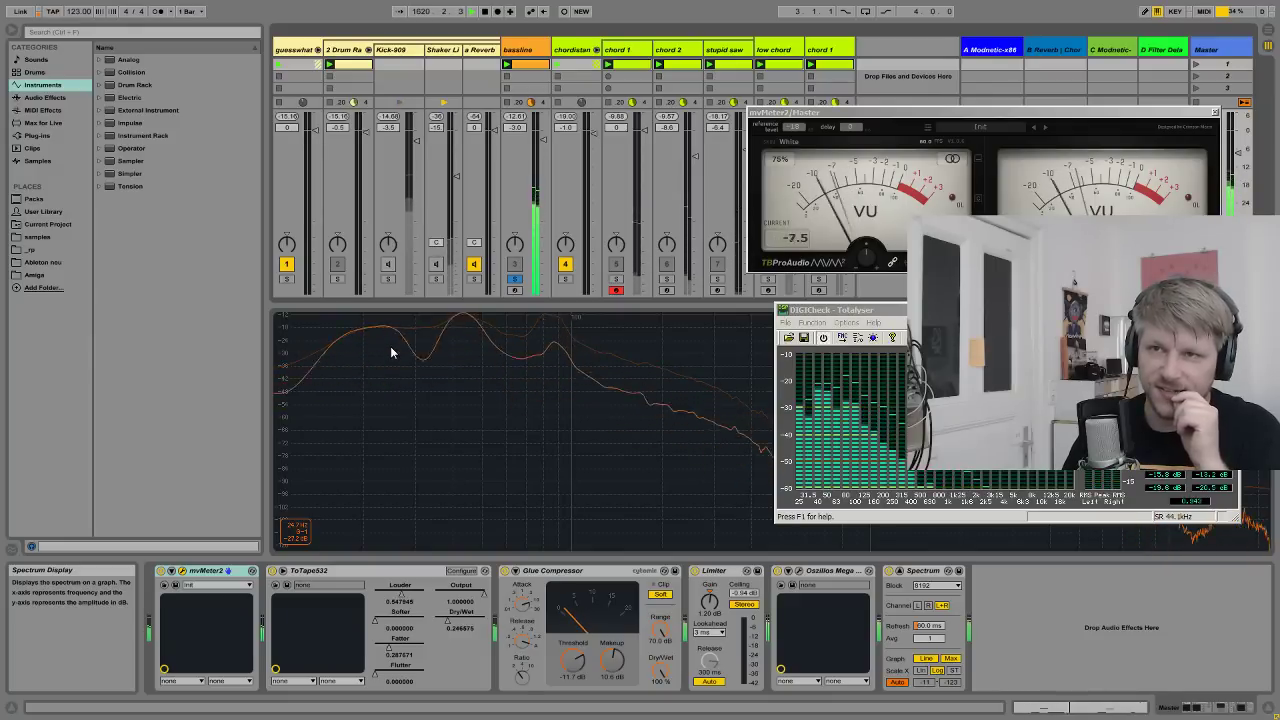
left_click(468, 275)
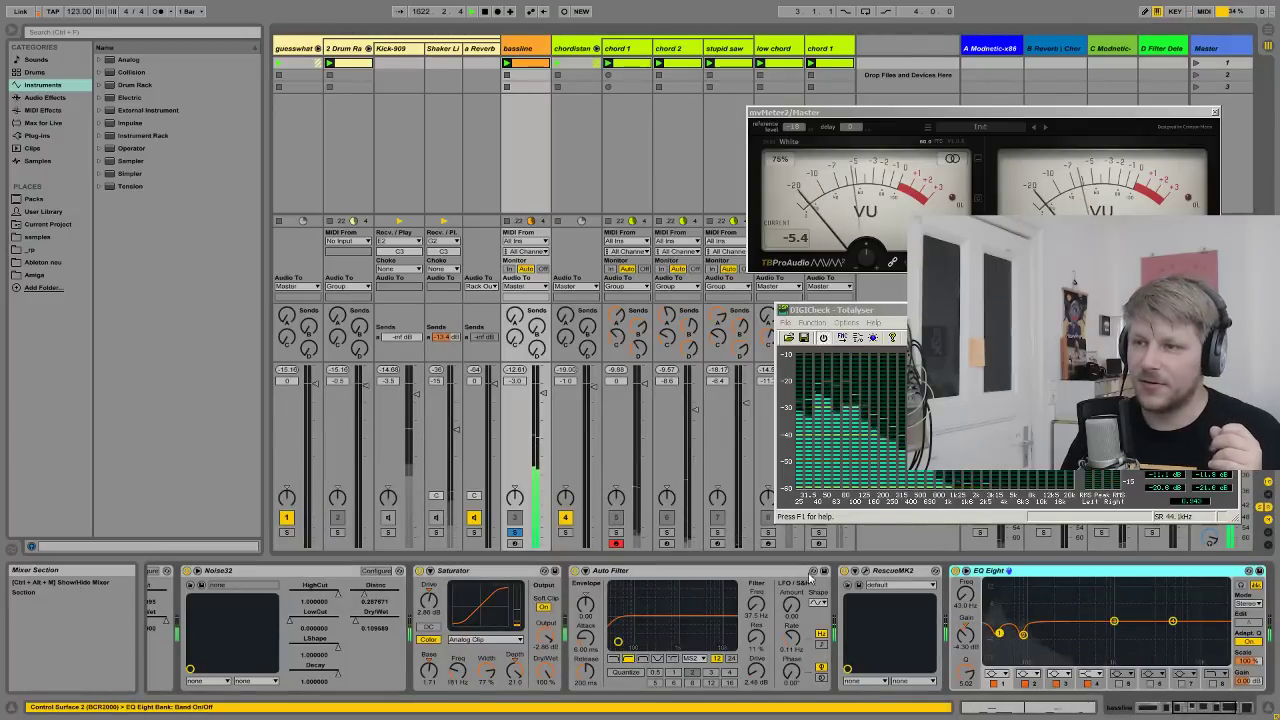
- Switch the bassline's Auto Filter off and on twice to compare the soloed sound and spectrum
left_click(575, 572)
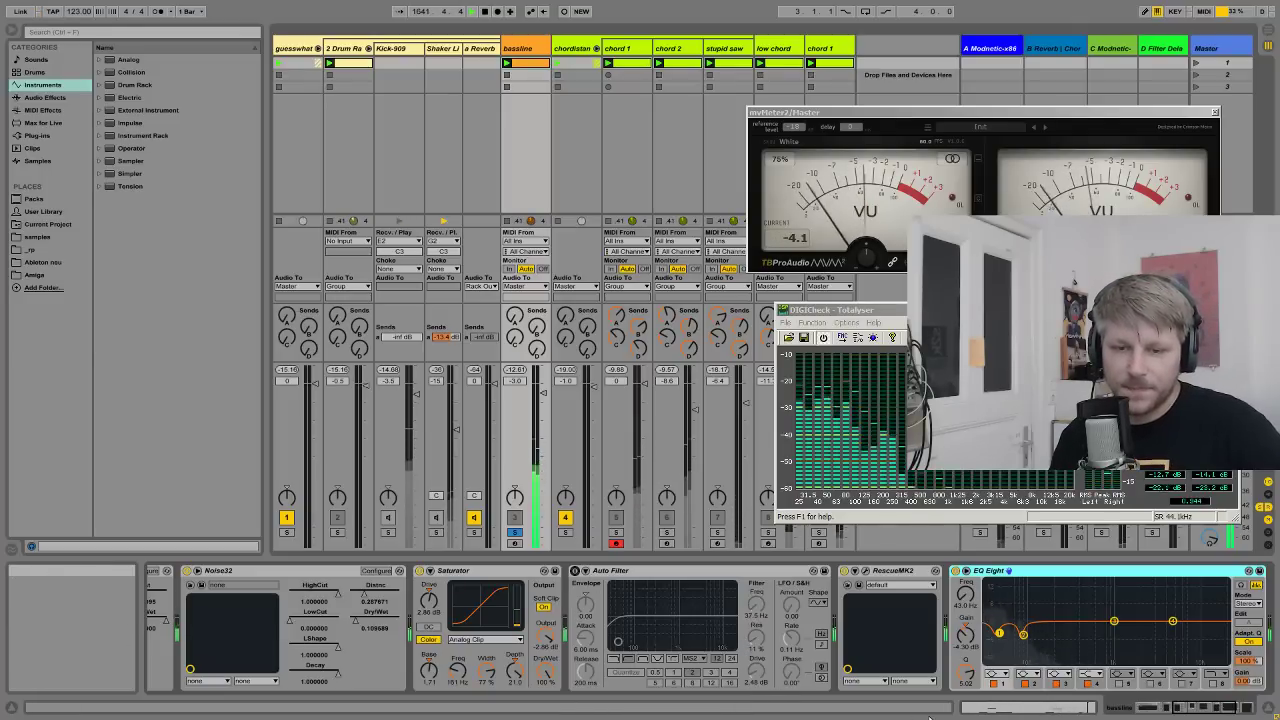
left_click(575, 571)
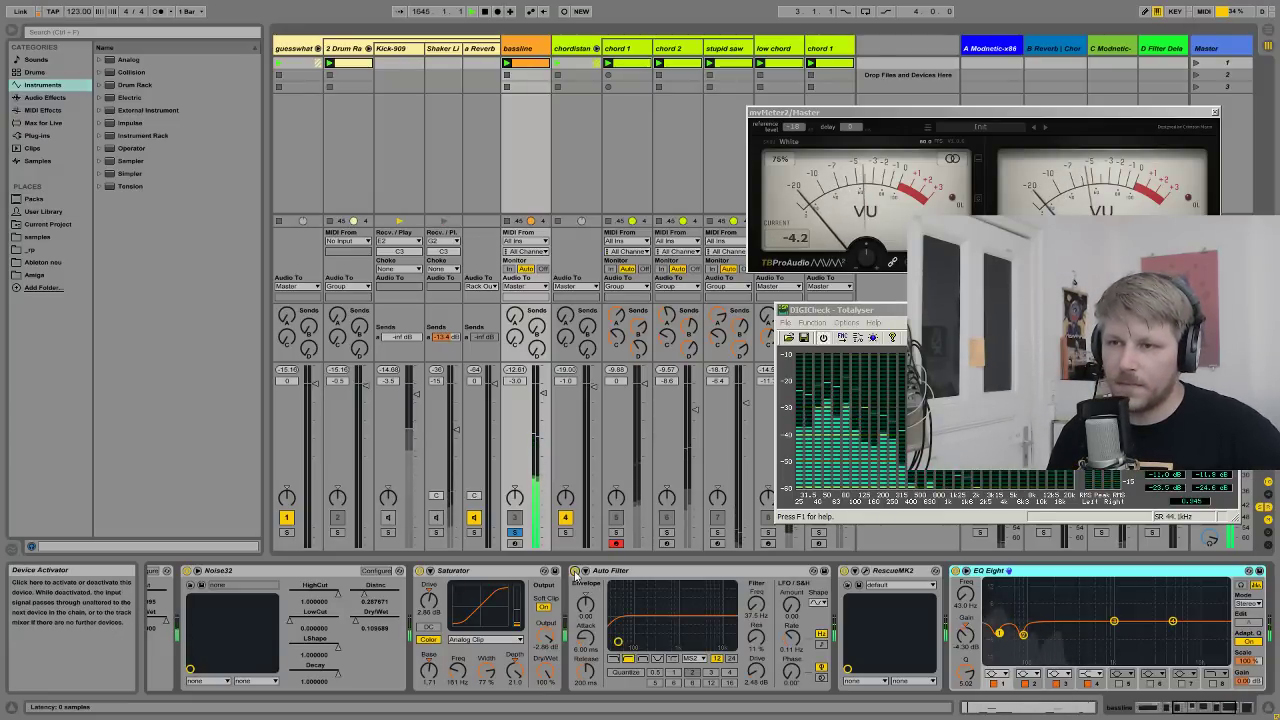
left_click(575, 571)
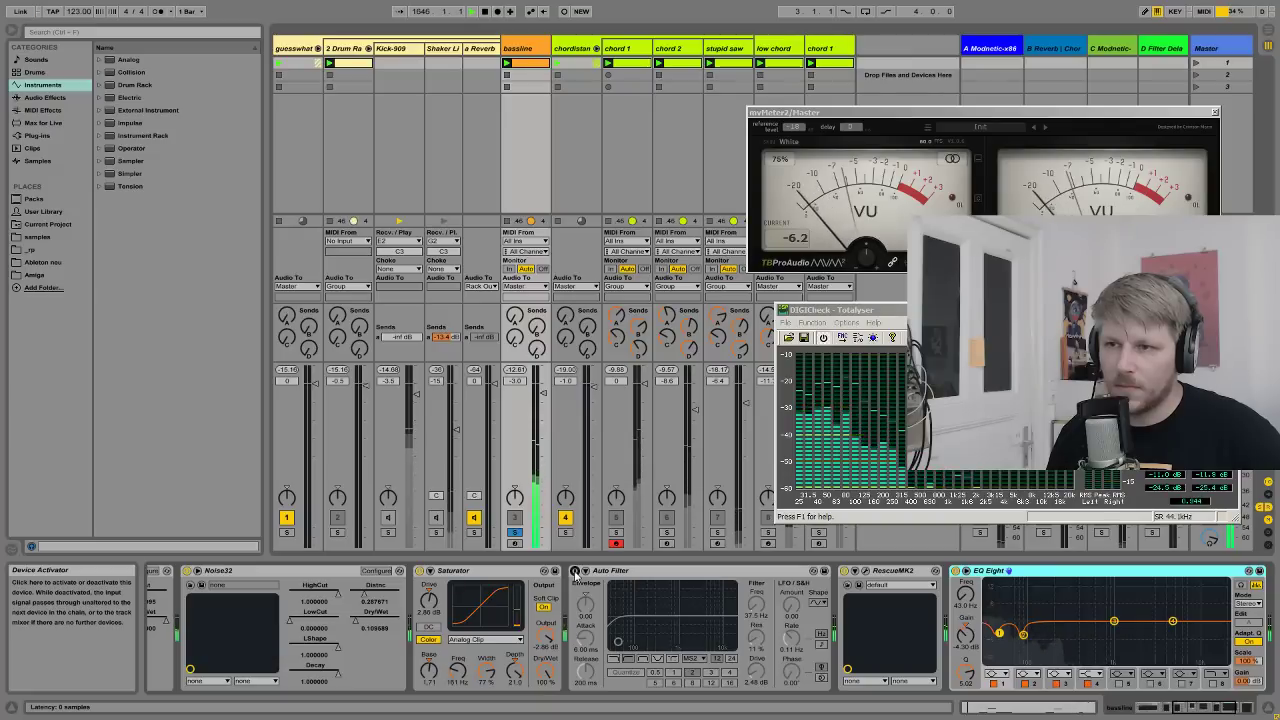
left_click(575, 571)
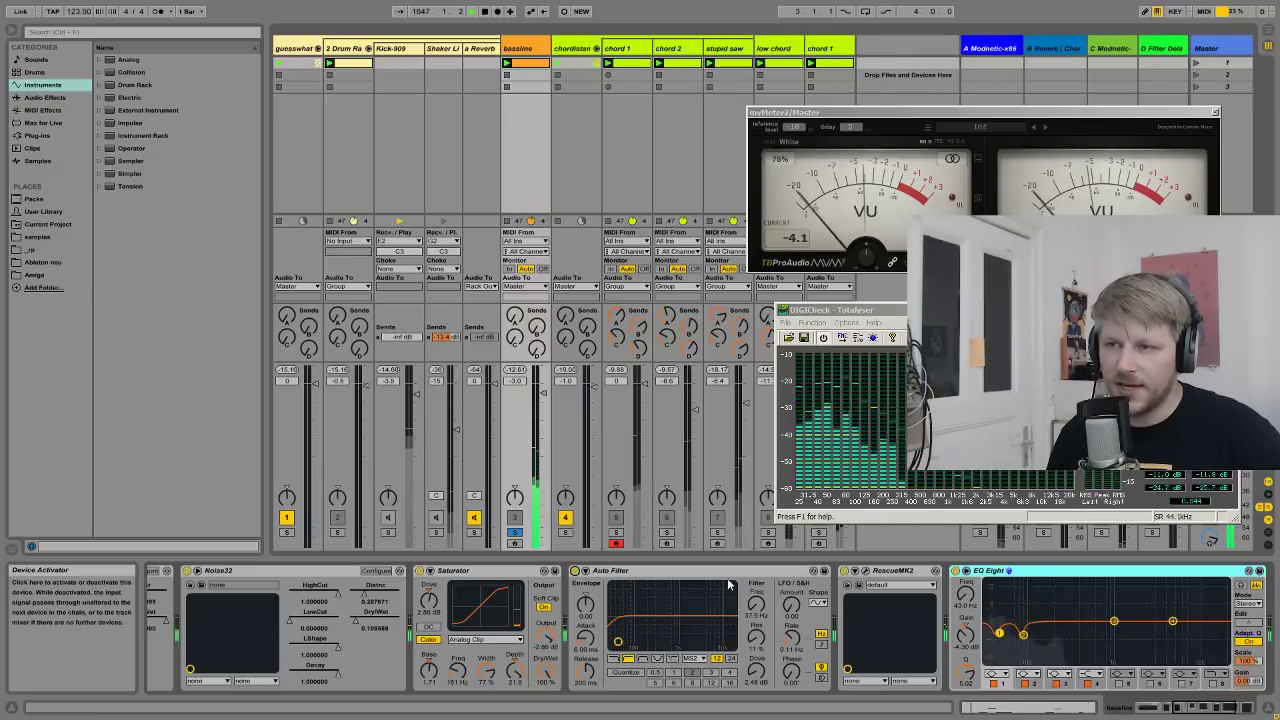
- Compare how the bassline's Compressor reacts with the Auto Filter bypassed and enabled
left_click(660, 571)
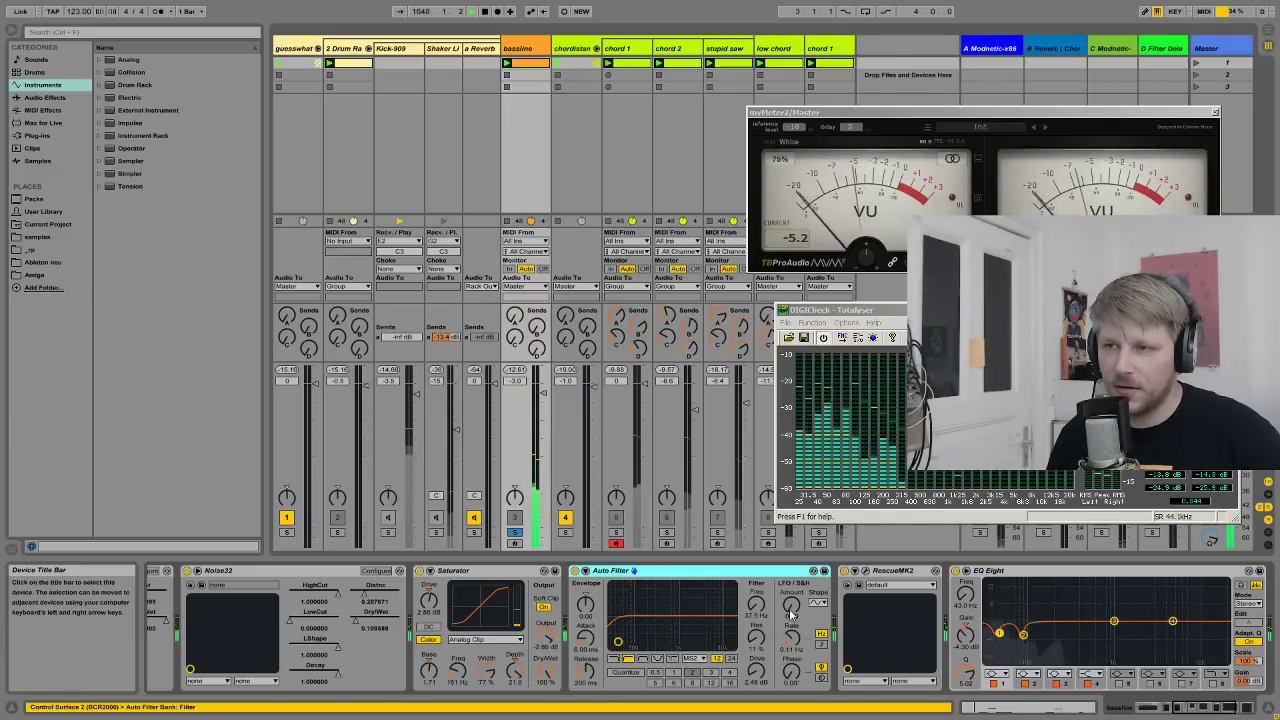
left_click(1177, 710)
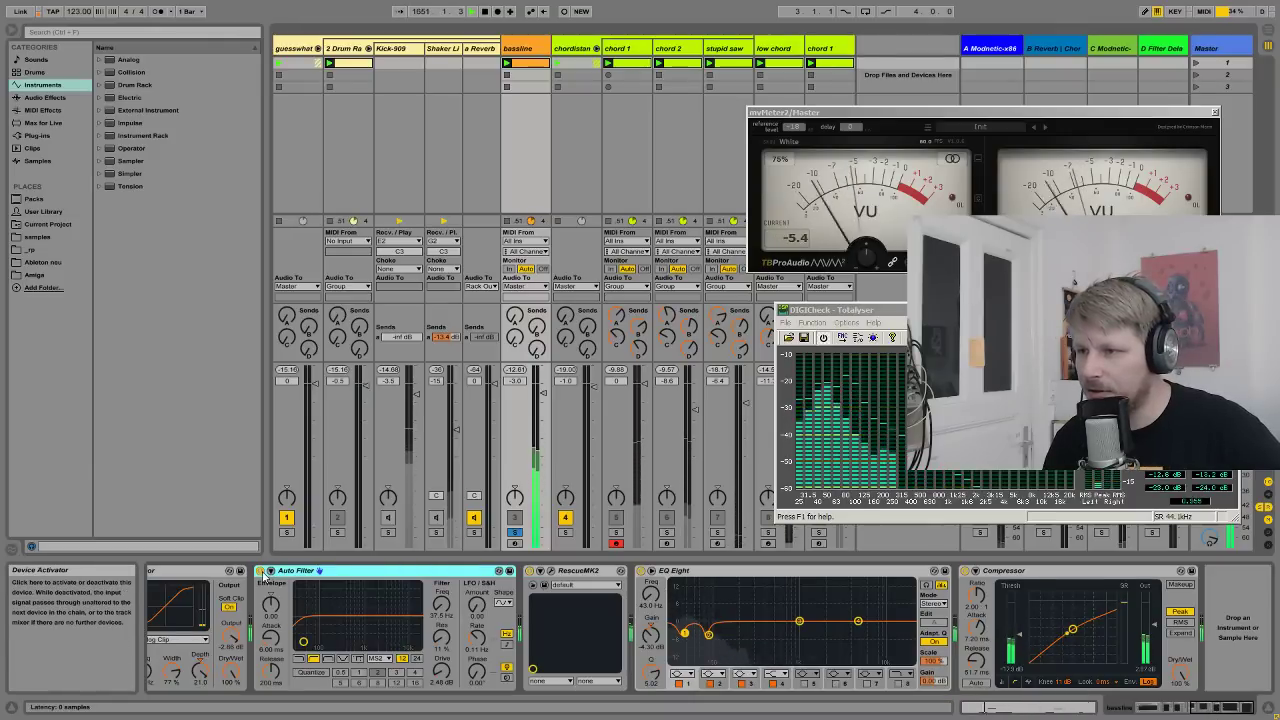
left_click(260, 571)
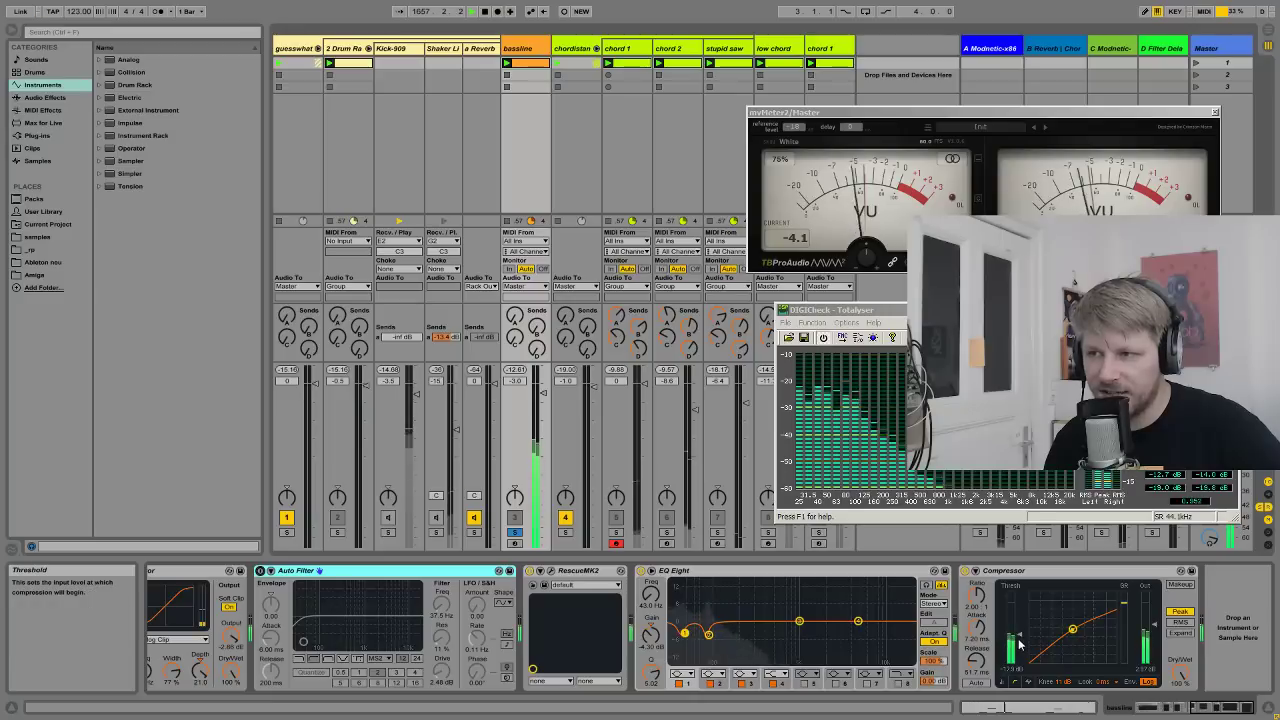
left_click(260, 571)
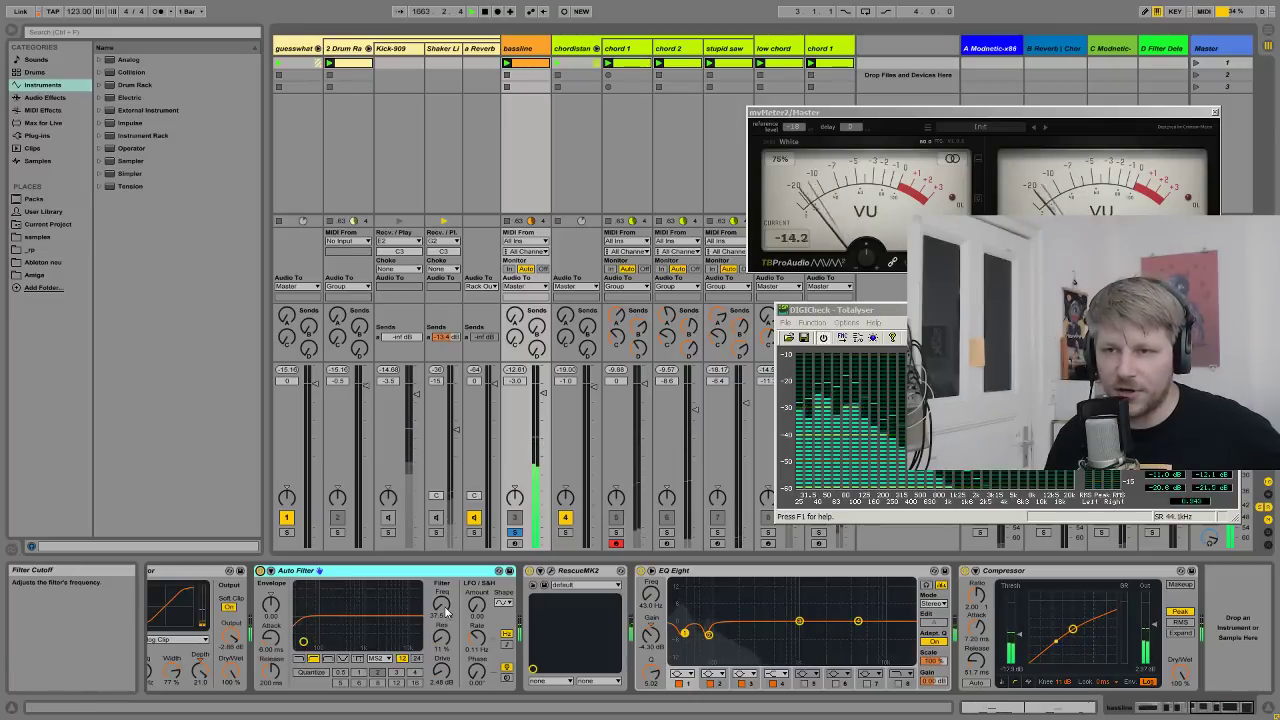
- Try an Auto Filter cutoff of about 51.5 Hz on the bassline and solo the Kick-909 with it
left_click_drag(443, 608, 443, 596)
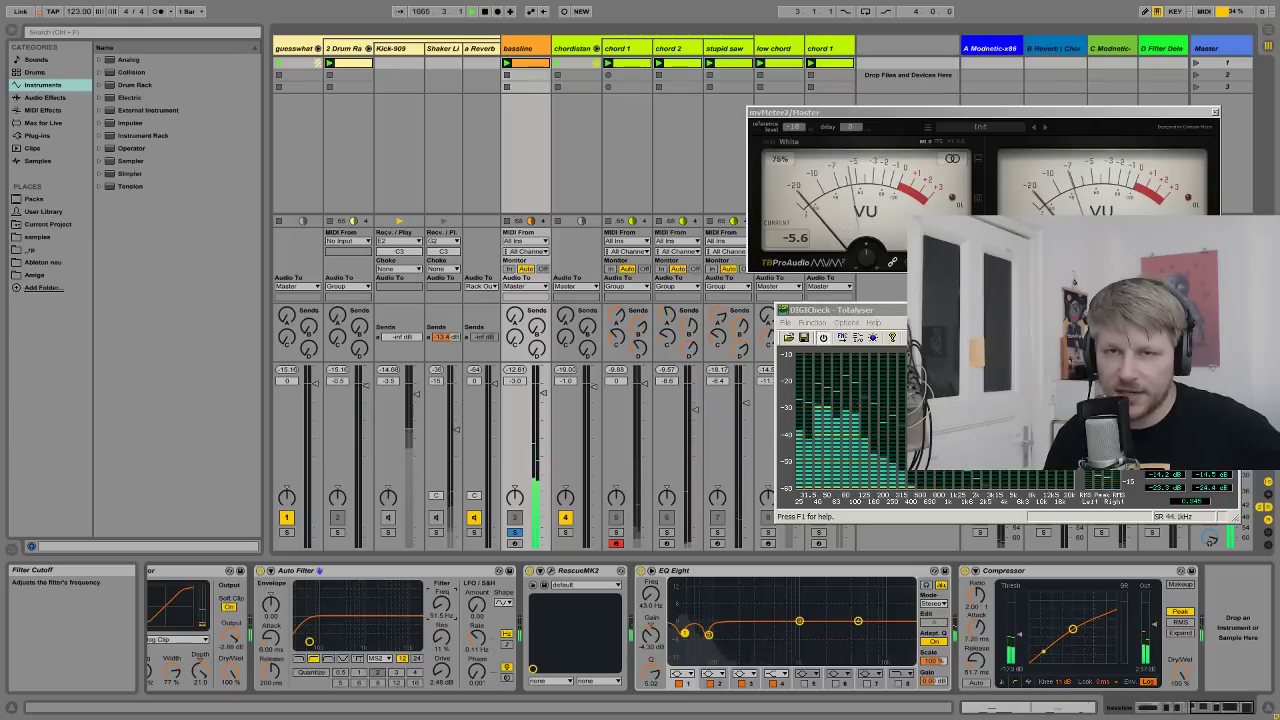
left_click(388, 531)
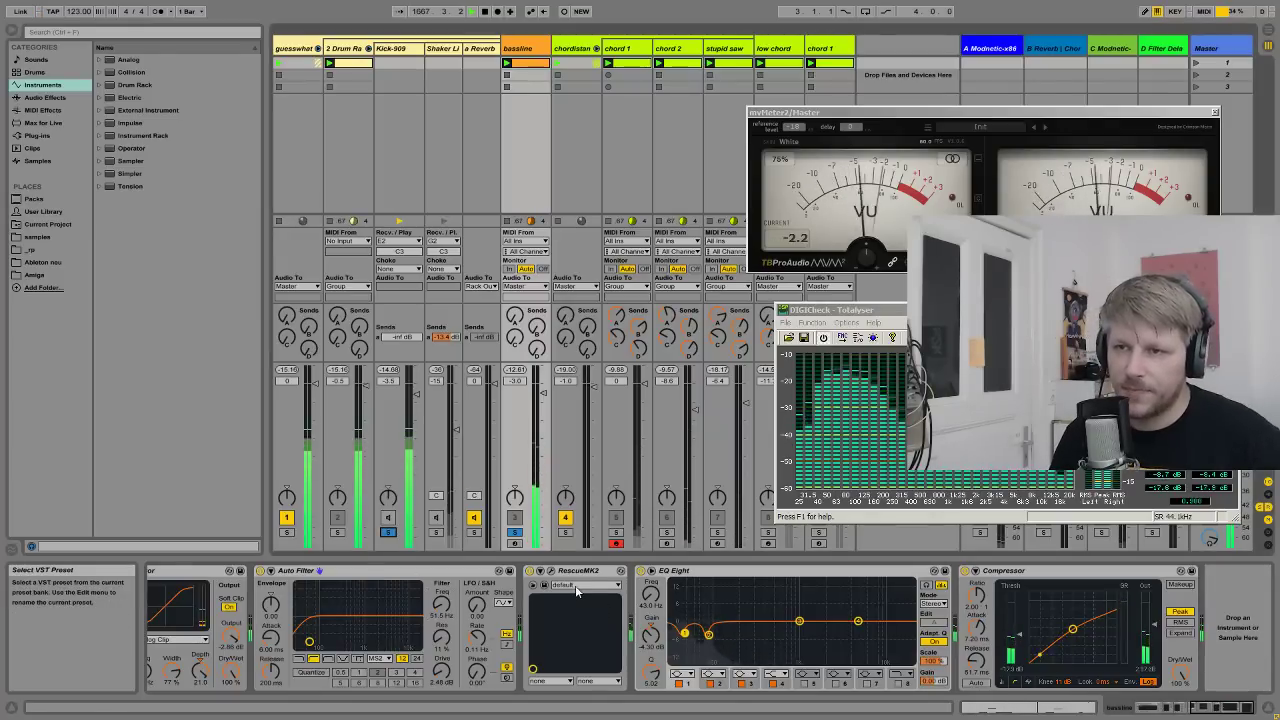
- Set the bassline's lowest EQ Eight band to about 41.1 Hz and its Auto Filter cutoff to about 41.7 Hz
left_click(686, 572)
left_click_drag(657, 604, 657, 602)
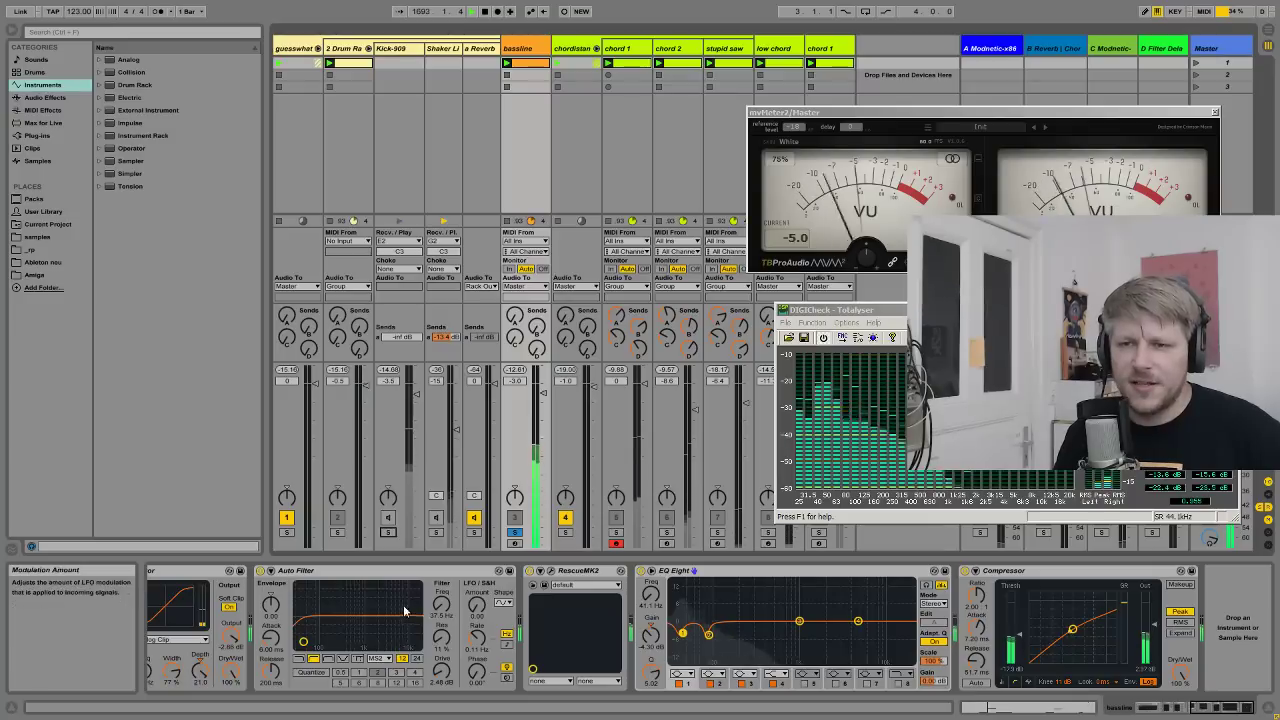
left_click(357, 598)
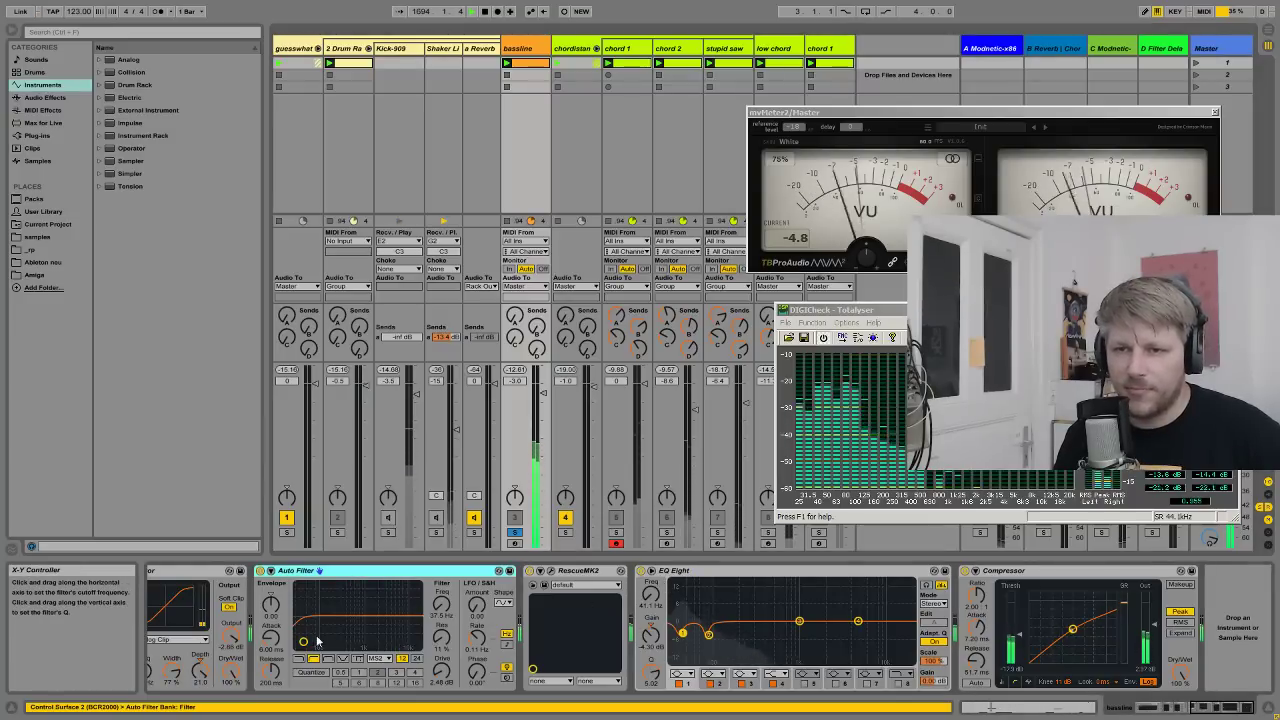
left_click_drag(441, 606, 441, 604)
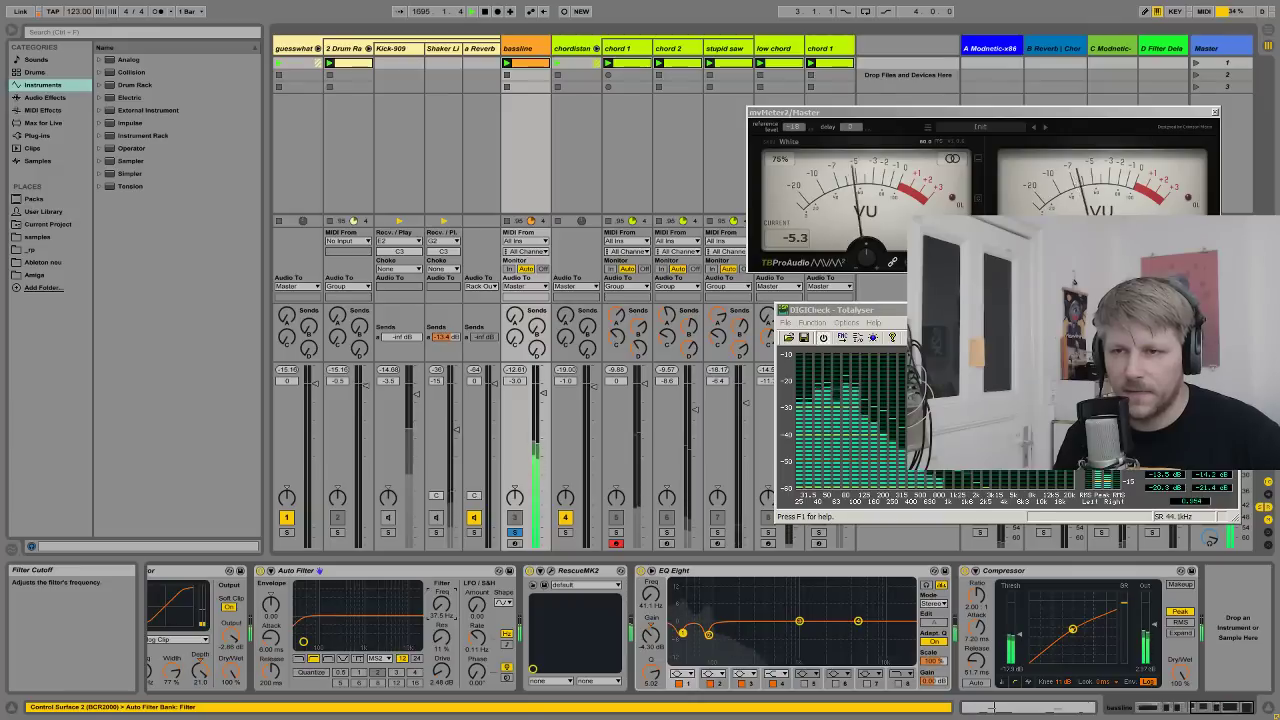
- Compare the bassline soloed and in the full mix, and set its Auto Filter cutoff to about 39.8 Hz
left_click(516, 533)
left_click(516, 533)
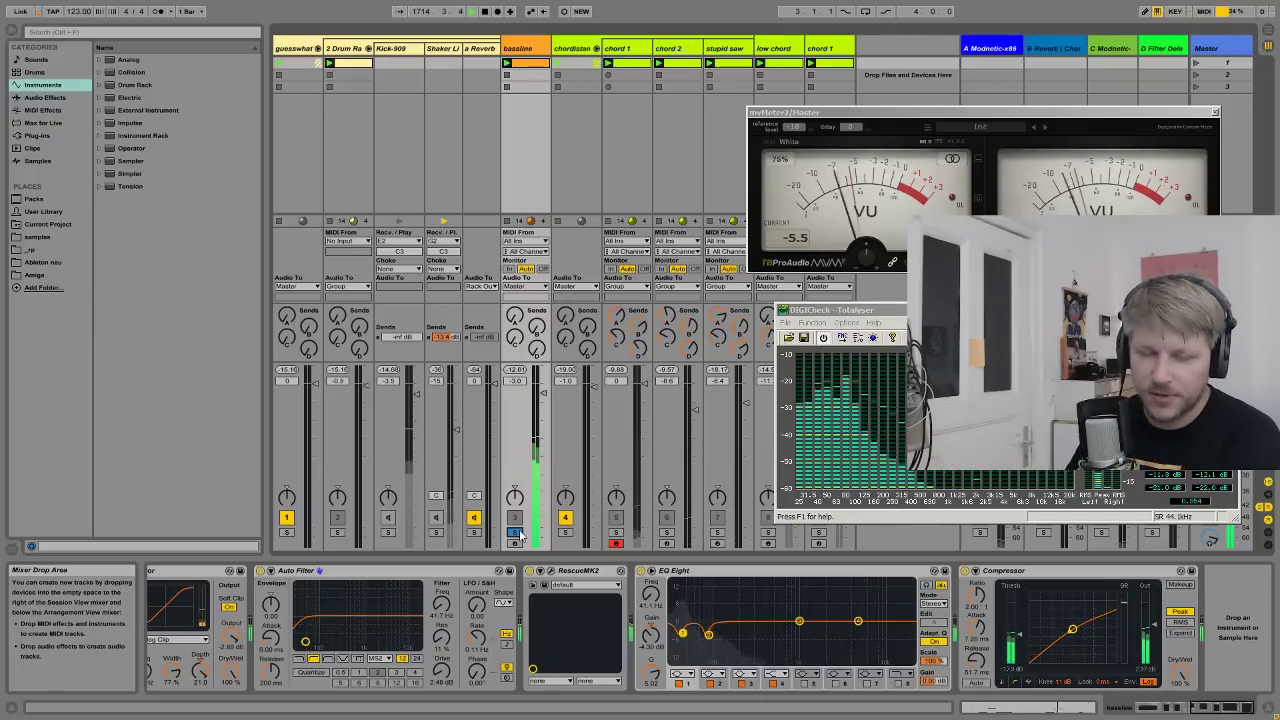
left_click(516, 533)
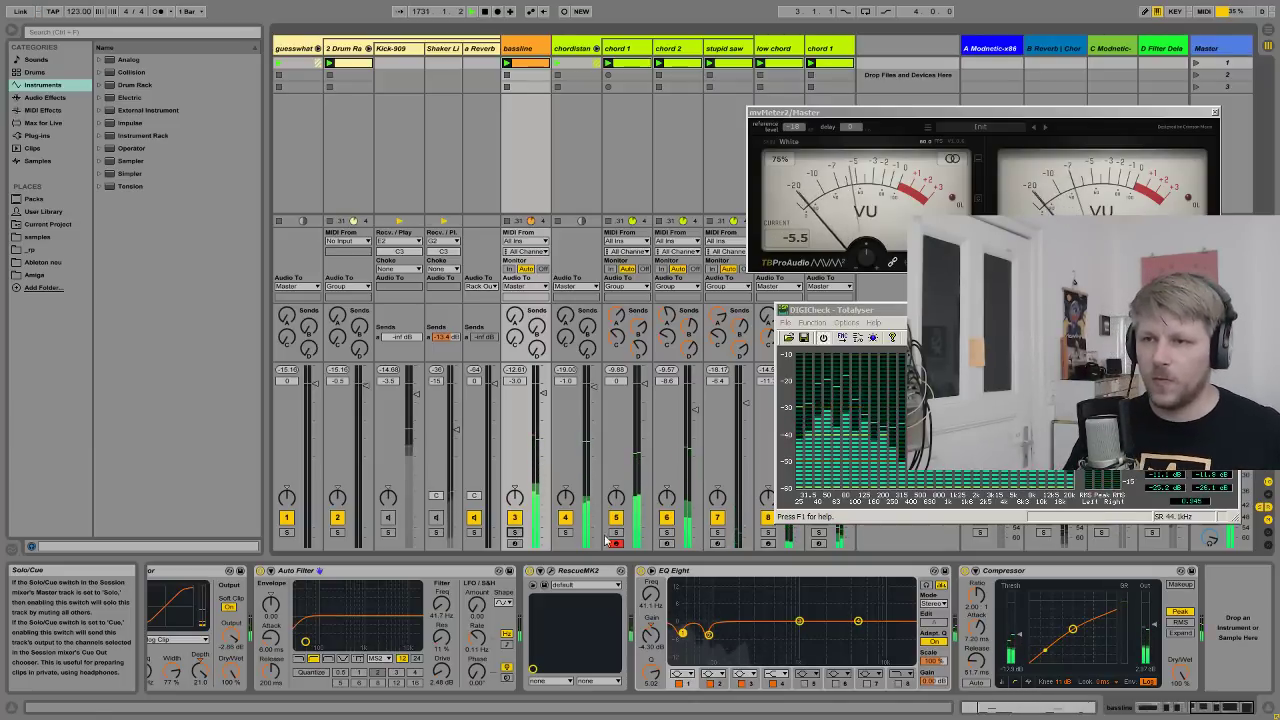
left_click(515, 532)
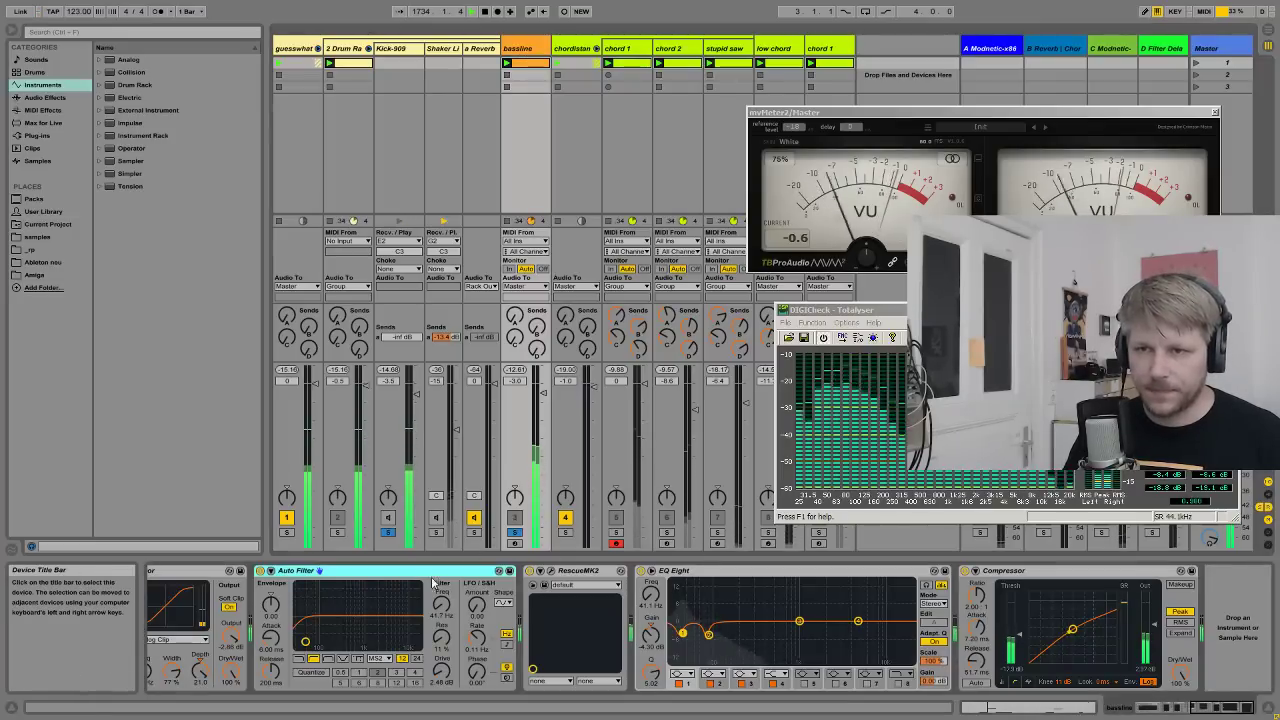
left_click_drag(441, 604, 441, 608)
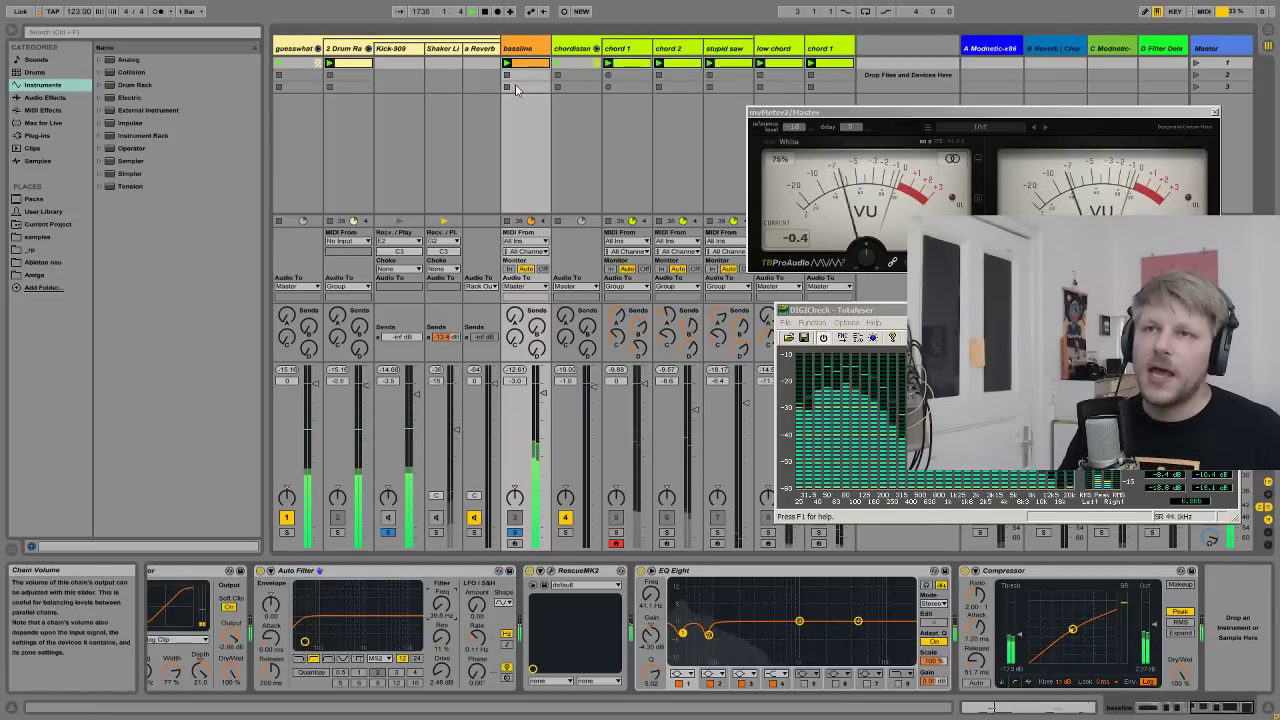
- Show the Kick-909 sampler's envelope and tuning controls and try detune values up to +50 ct against the bassline
left_click(408, 53)
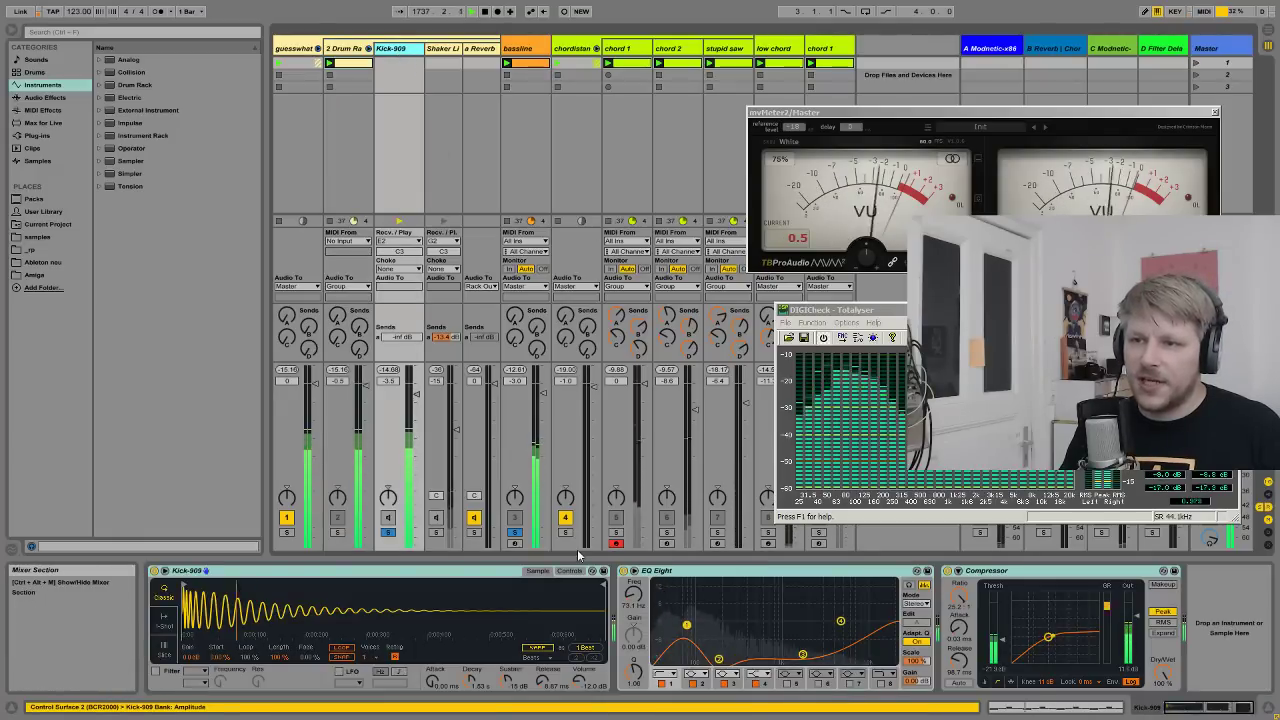
left_click(560, 610)
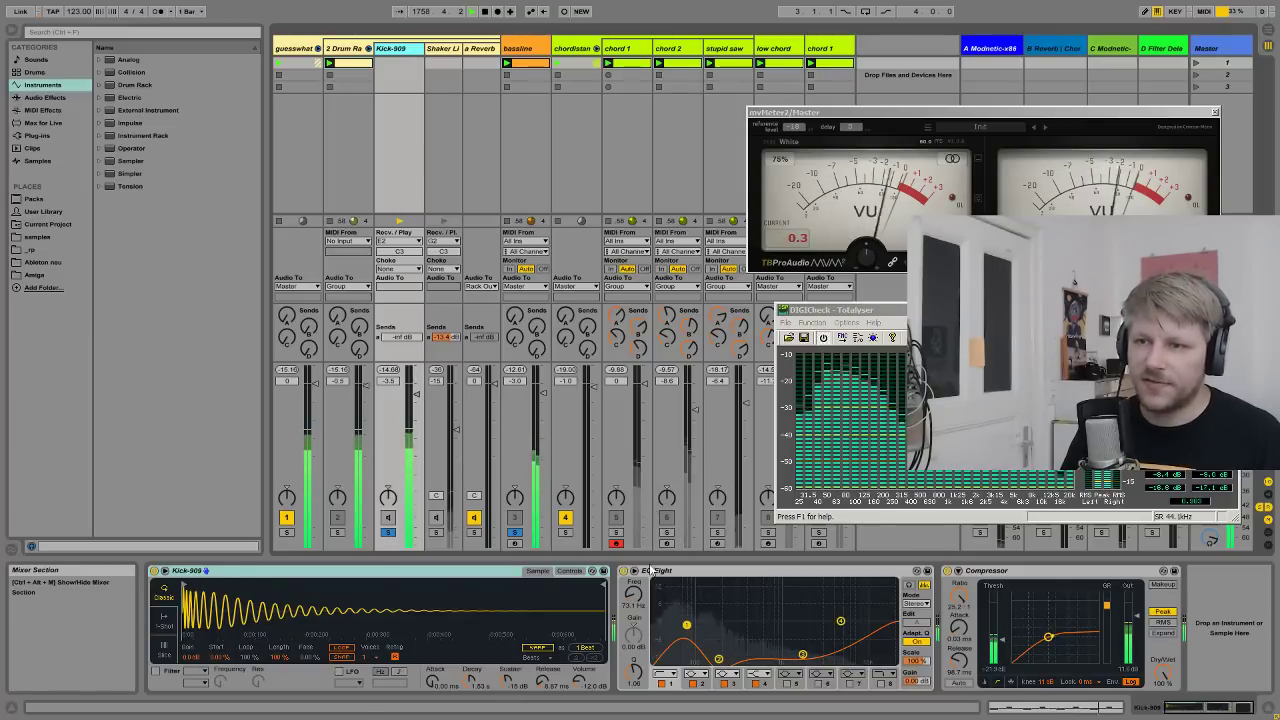
left_click(569, 571)
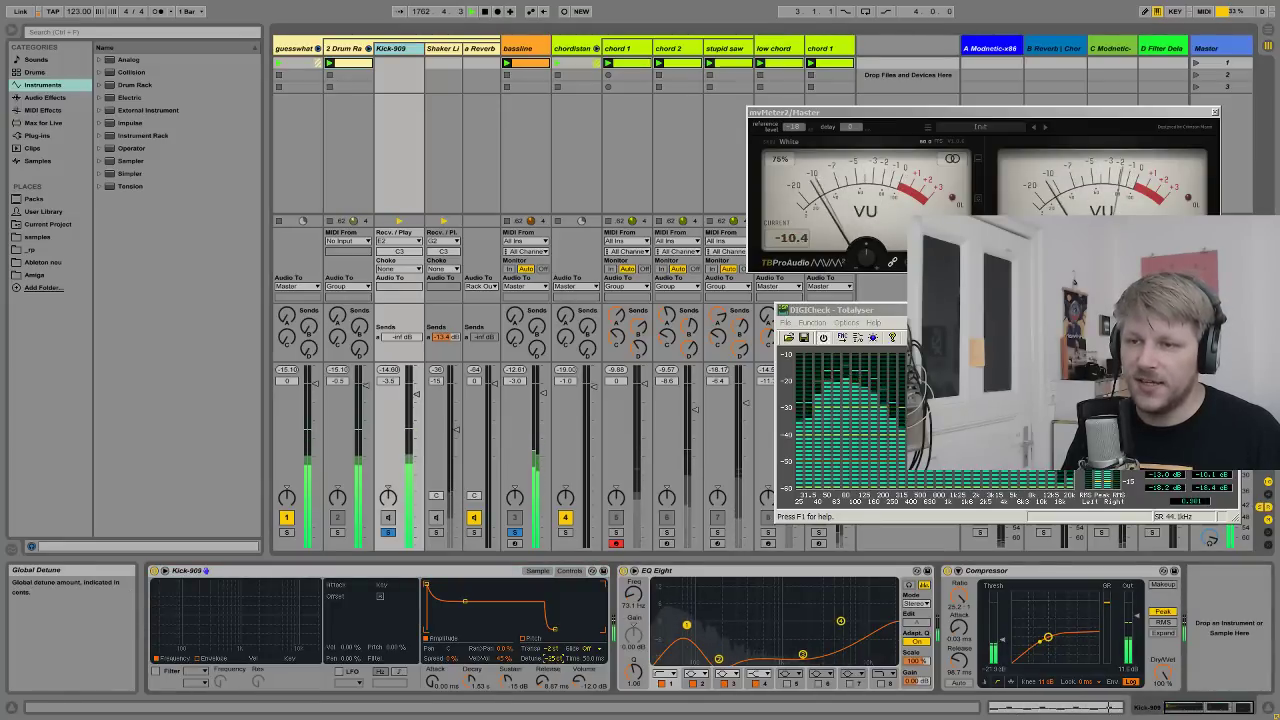
left_click_drag(552, 659, 552, 640)
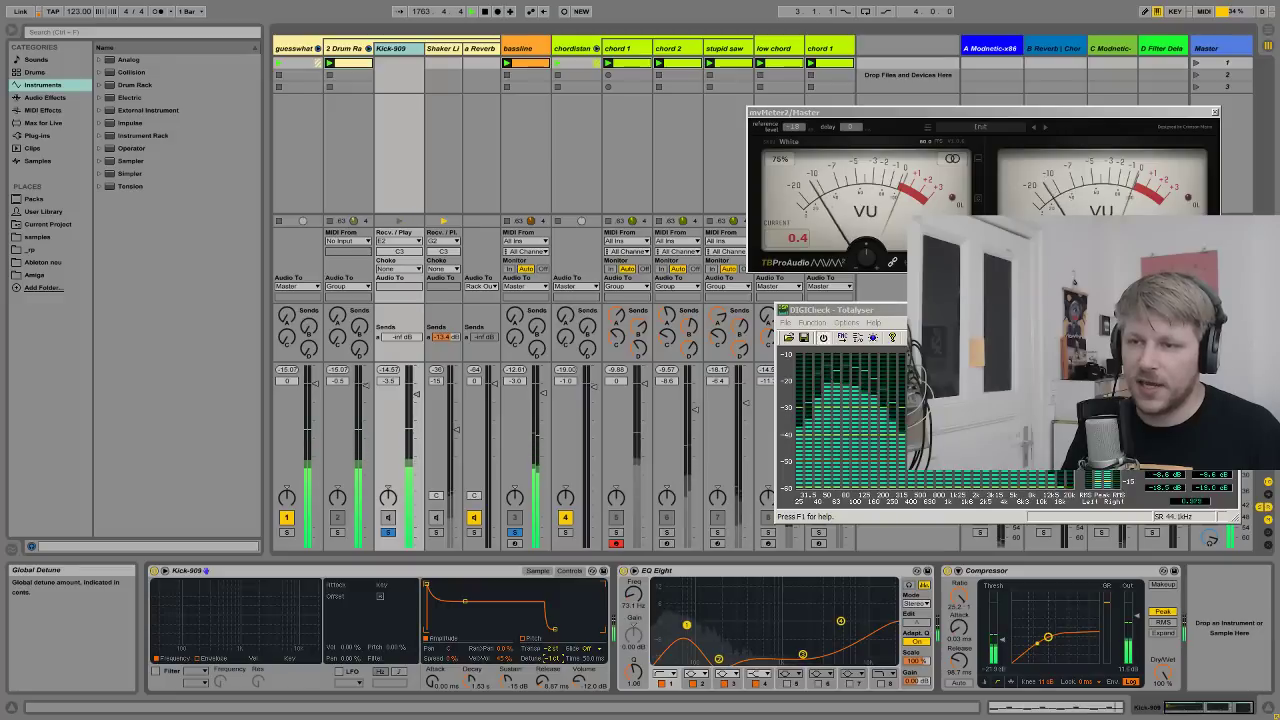
left_click_drag(563, 660, 563, 643)
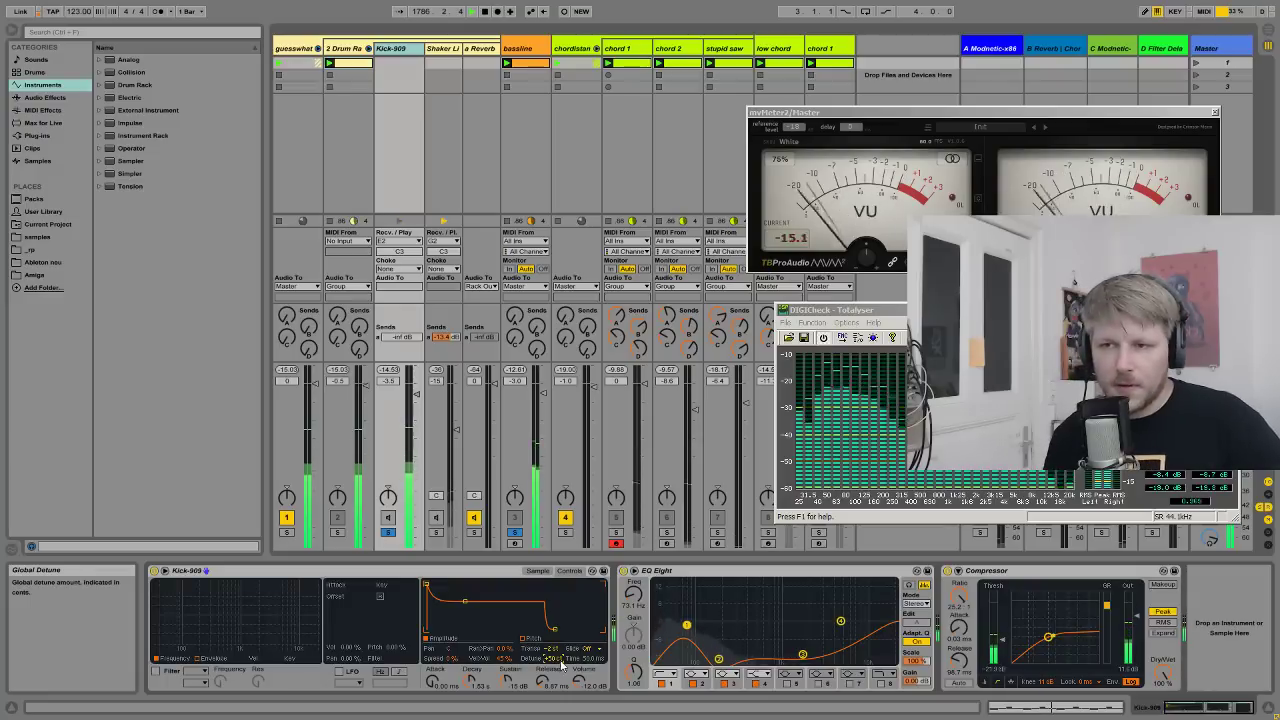
left_click_drag(560, 664, 561, 661)
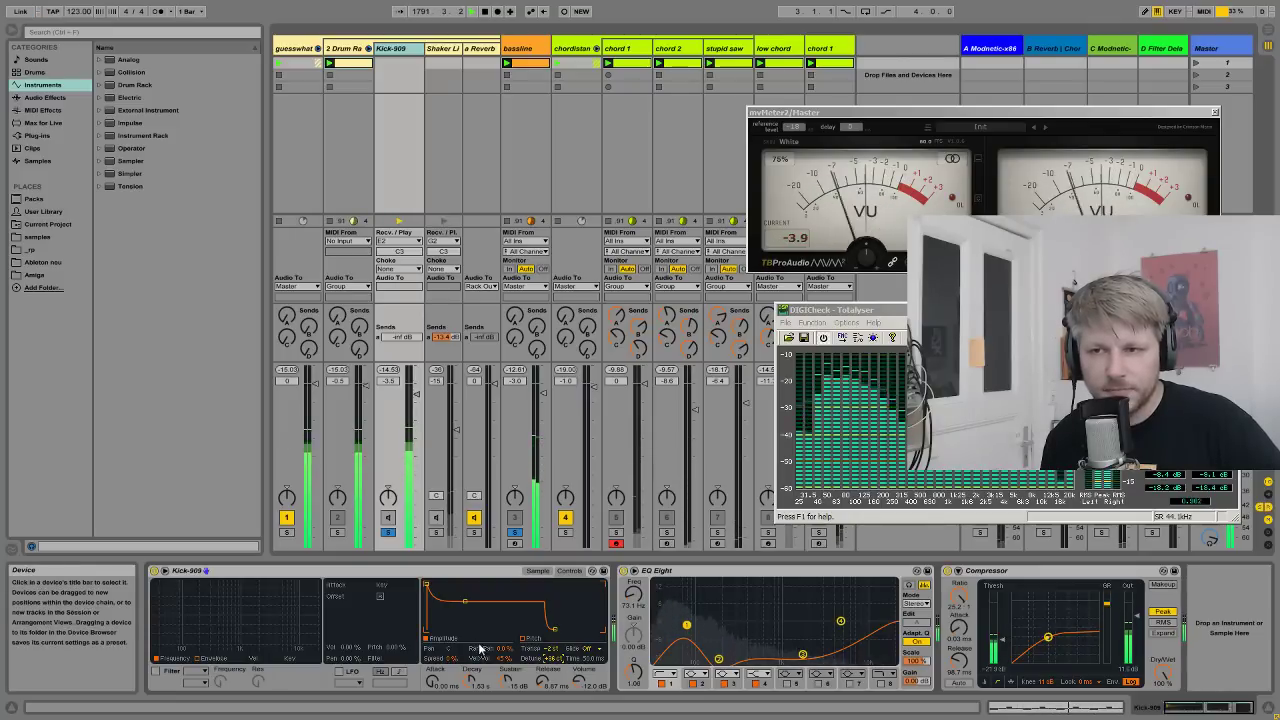
- Try a -11 dB sustain, 762 ms release and +10 ct detune on the Kick-909, and clear the VU meter's overload light
left_click_drag(516, 682, 552, 679)
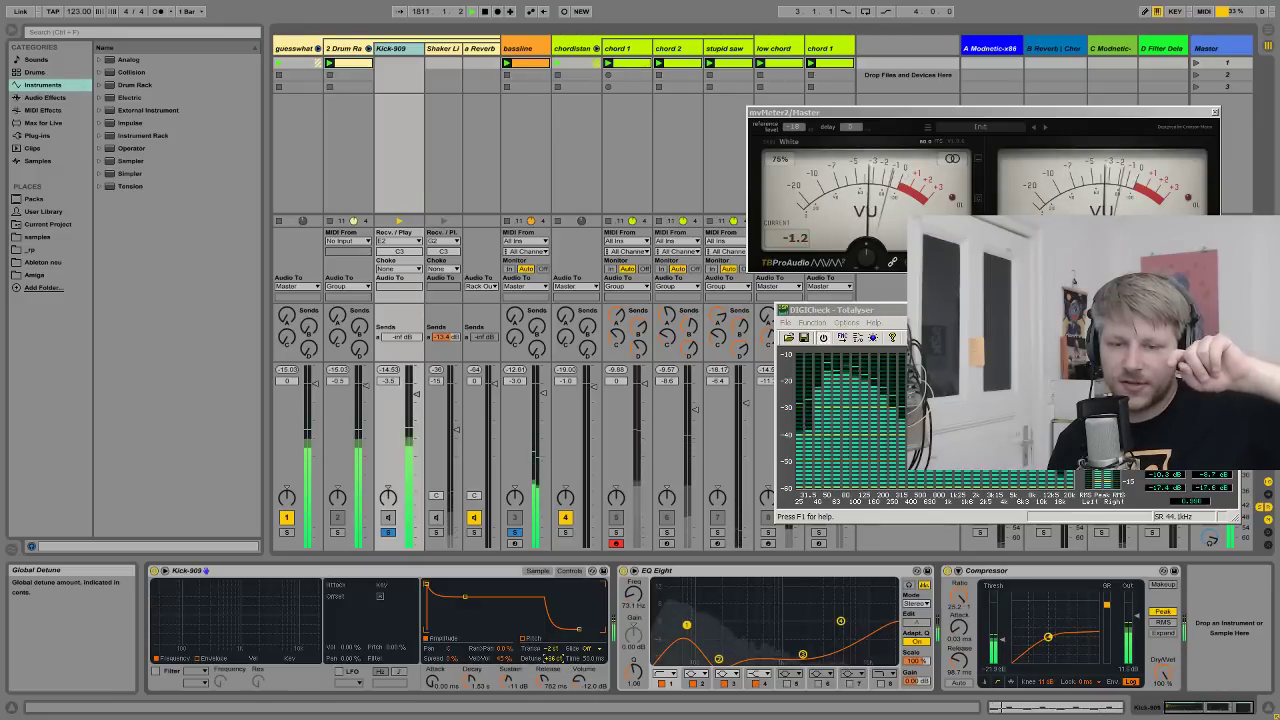
scroll(563, 660, "down", 14)
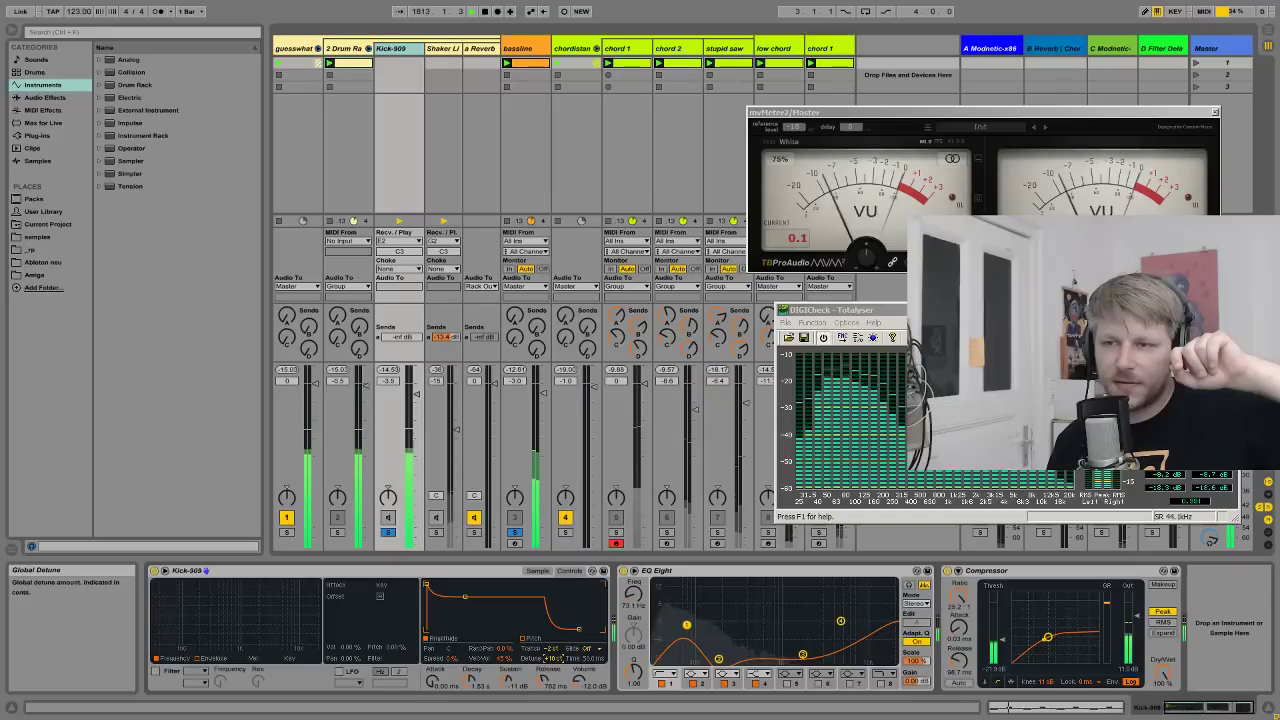
scroll(563, 660, "down", 8)
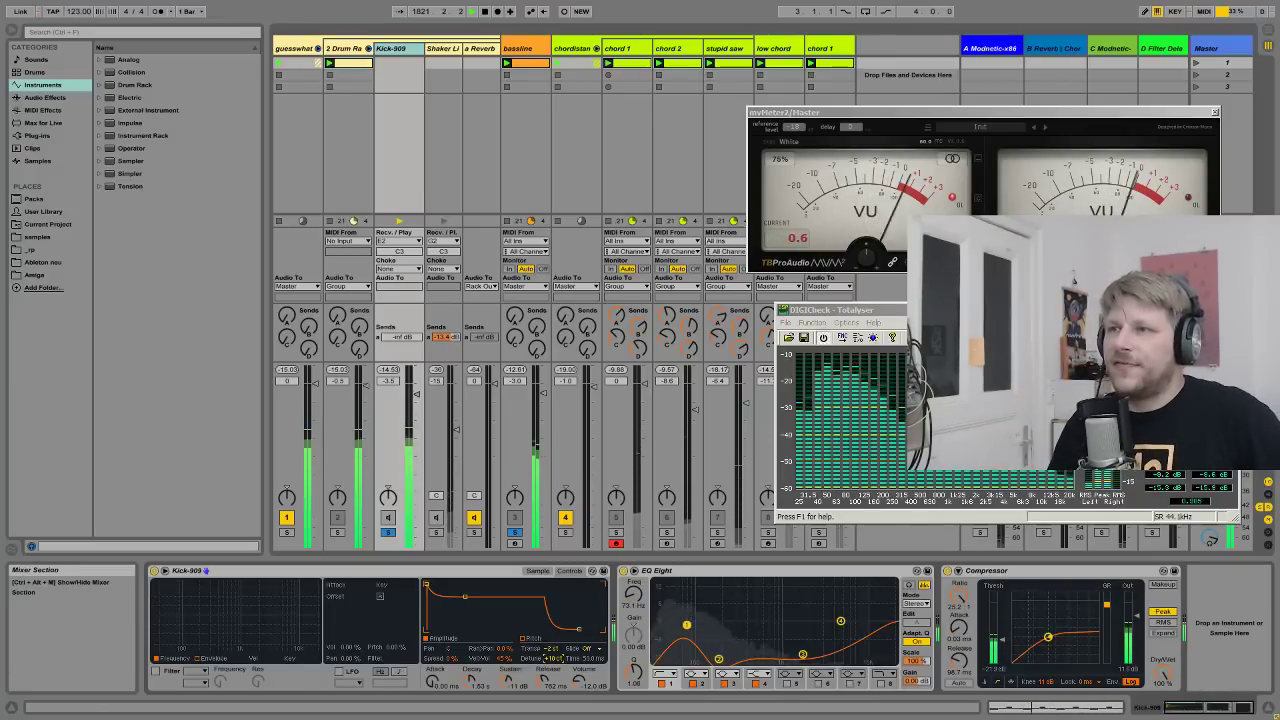
left_click(956, 206)
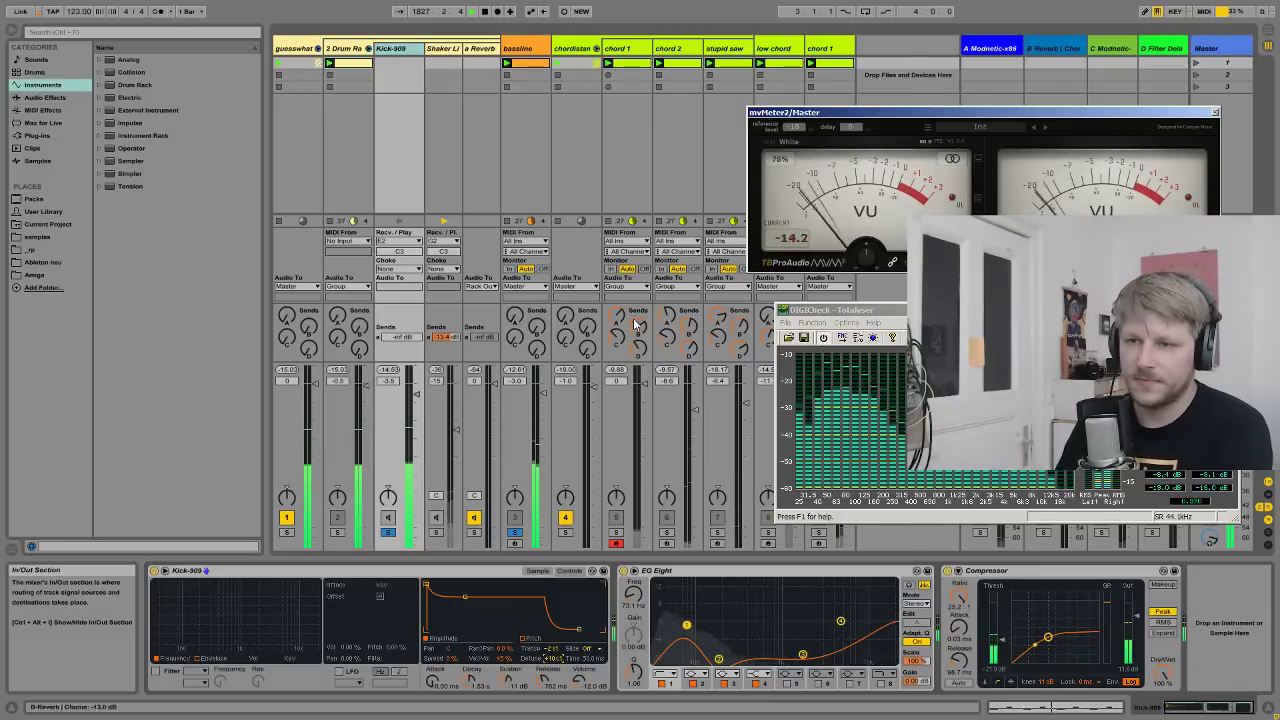
- Set the Kick-909's detune to -50 ct and shape its volume envelope to 2.33 s decay, -26 dB sustain and 25.6 ms release
left_click(609, 555)
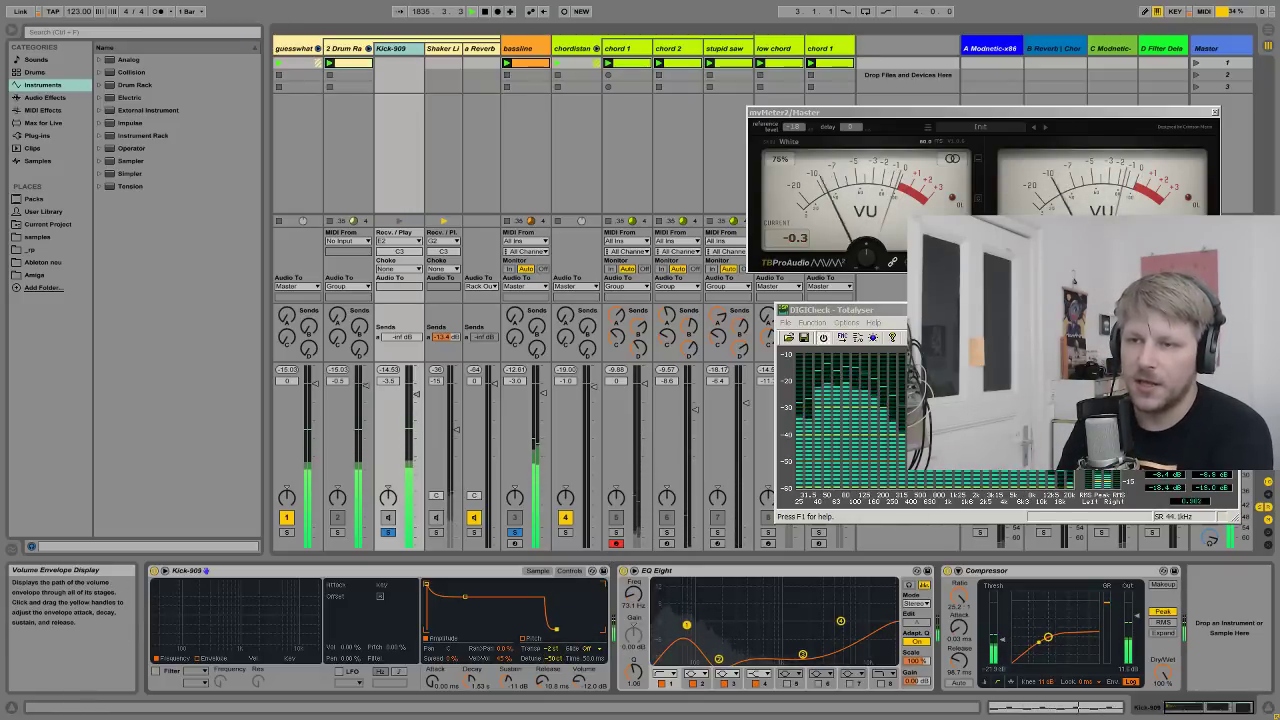
left_click_drag(465, 597, 467, 611)
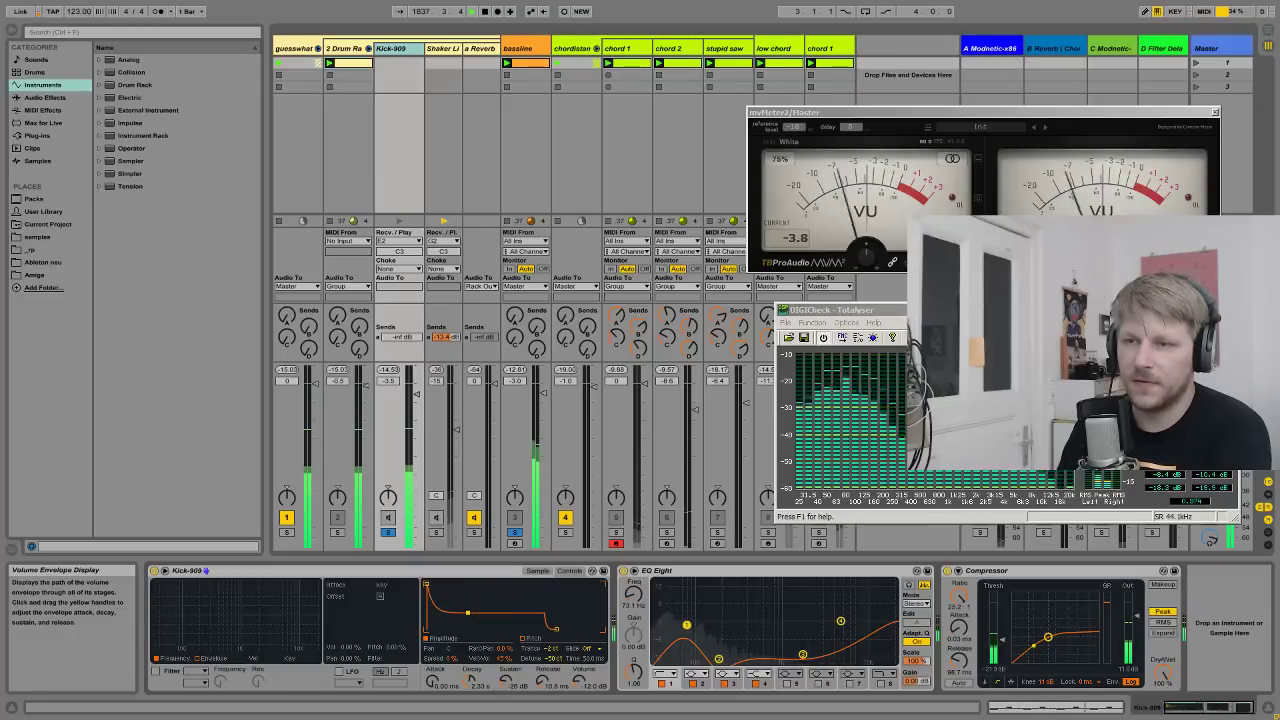
left_click_drag(555, 628, 560, 628)
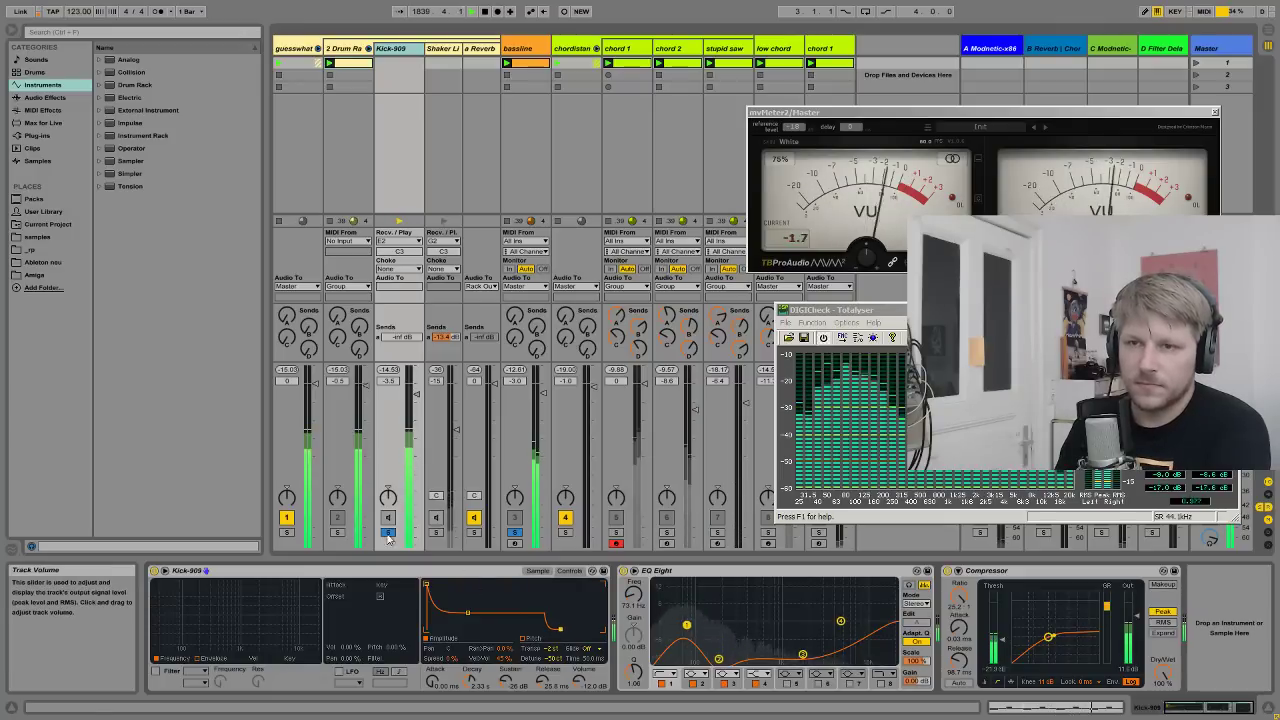
- Unsolo the bassline and Kick-909 and switch the Kick-909 track back on in the full mix
left_click(518, 533)
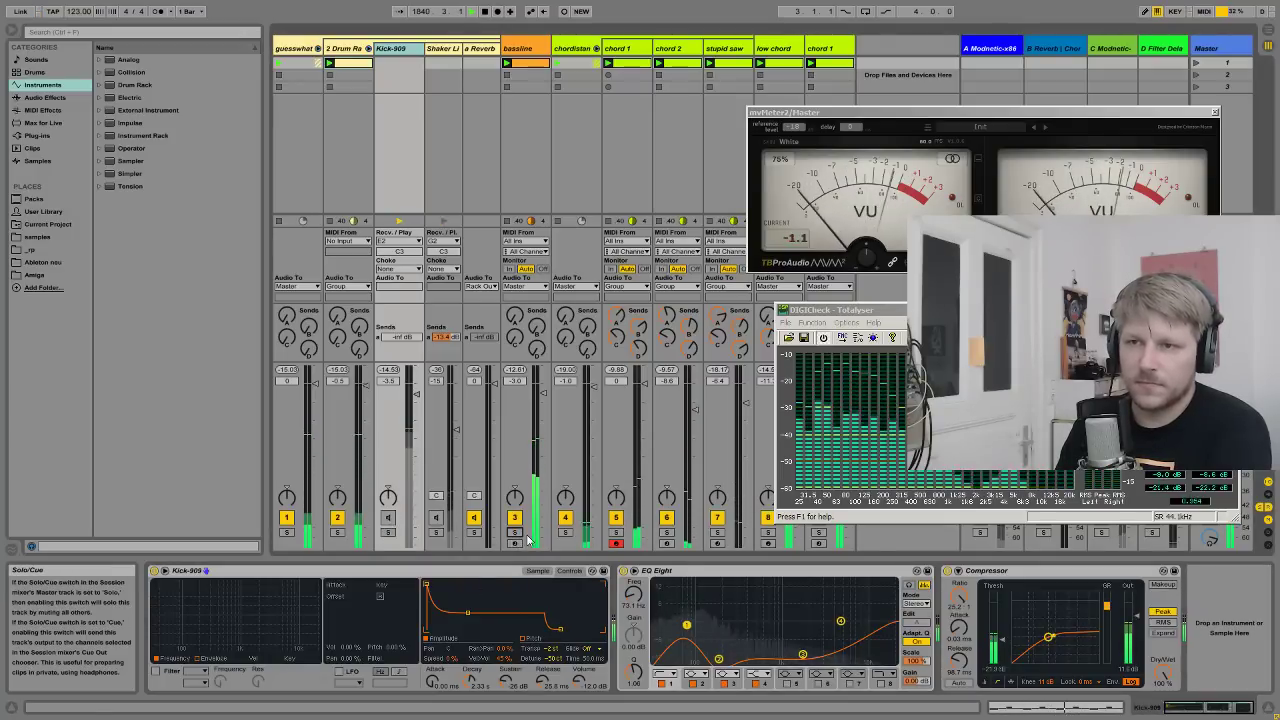
left_click(388, 518)
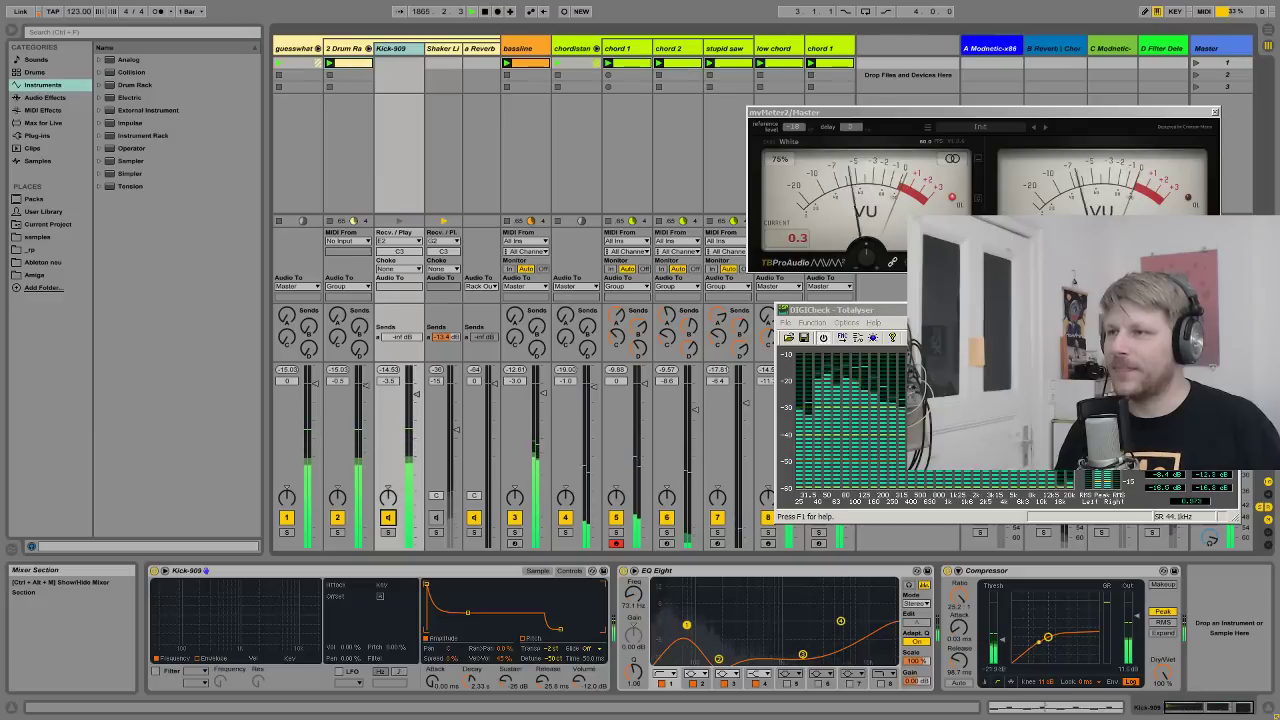
- Stop playback and move the Totalyser window higher so the return tracks' mixer controls are accessible
left_click_drag(840, 310, 840, 226)
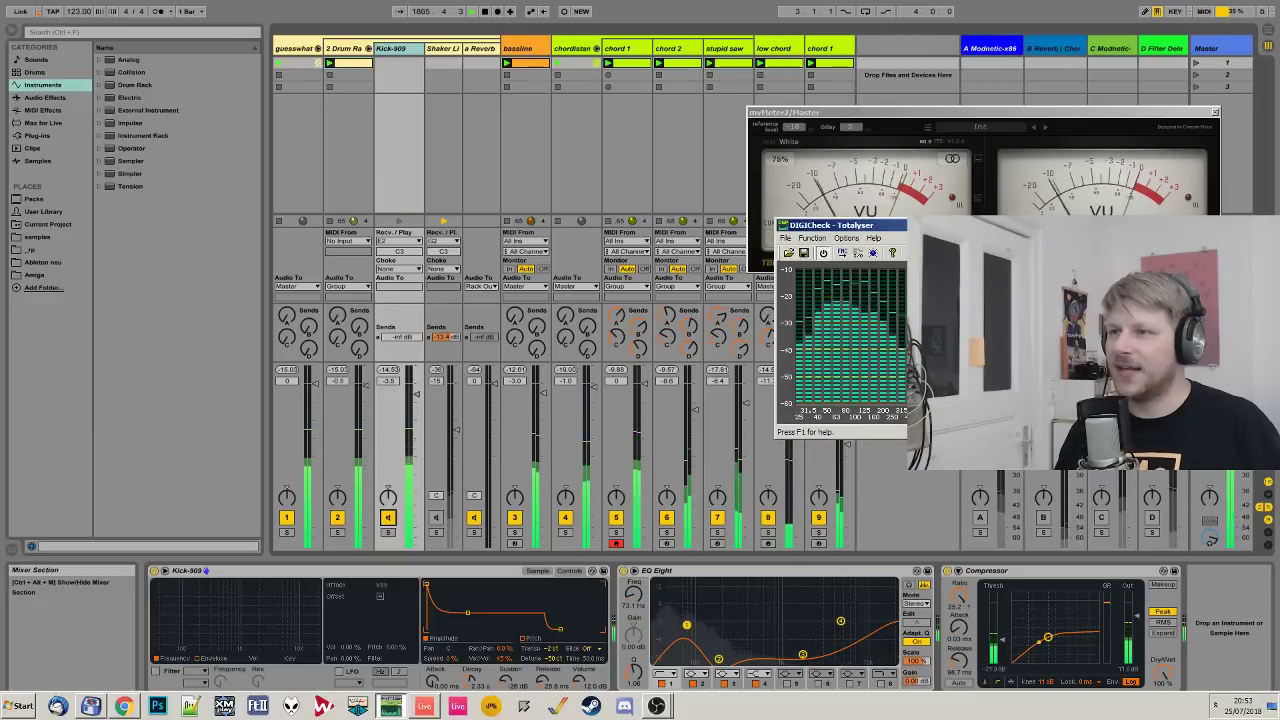
left_click(487, 12)
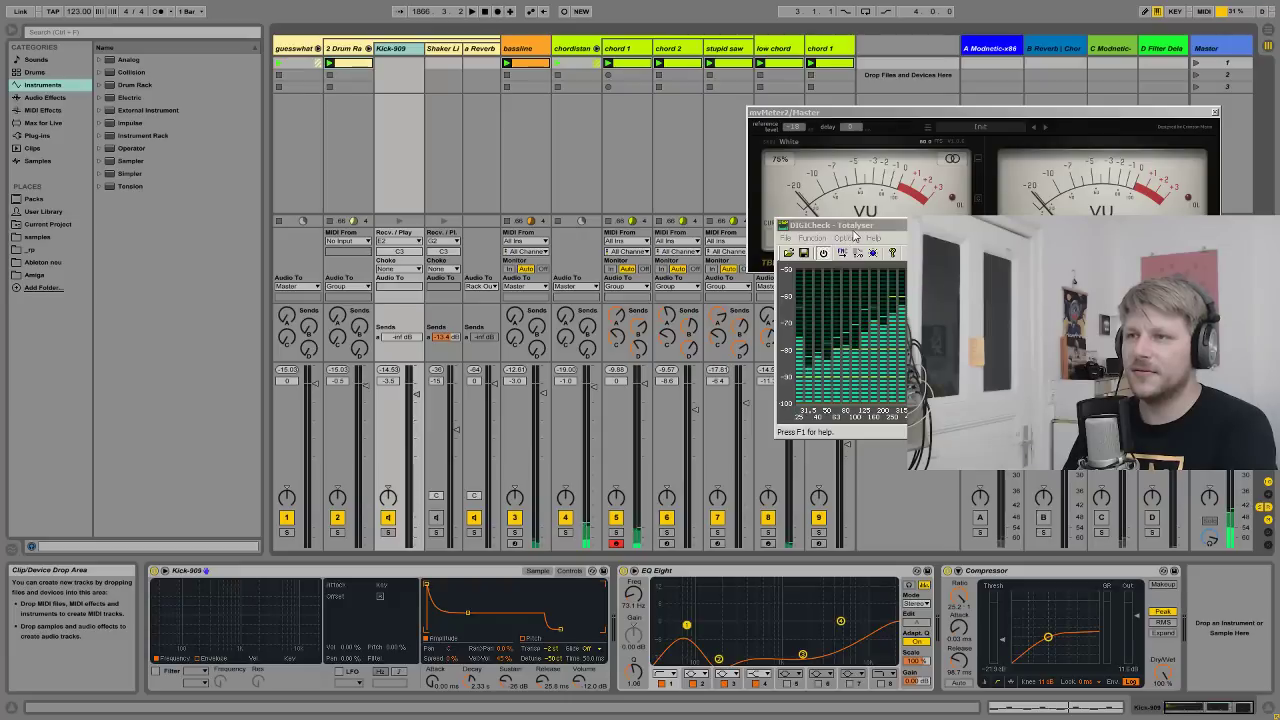
left_click(820, 290)
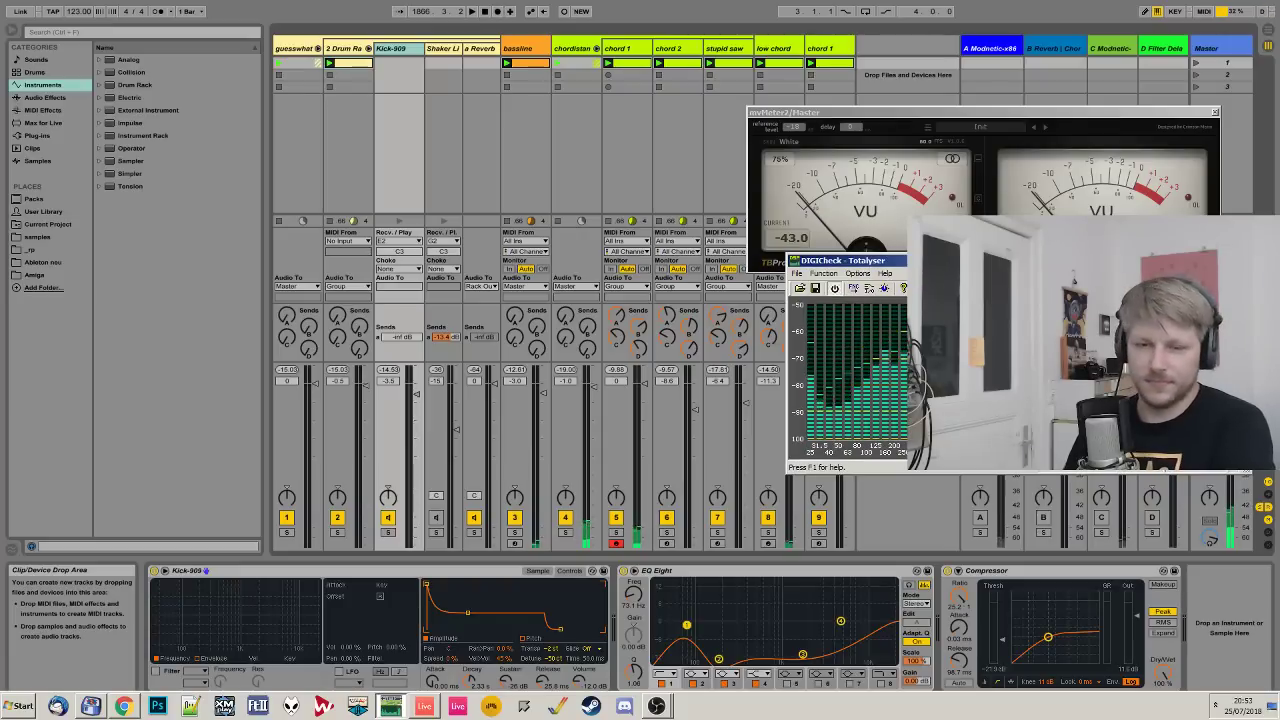
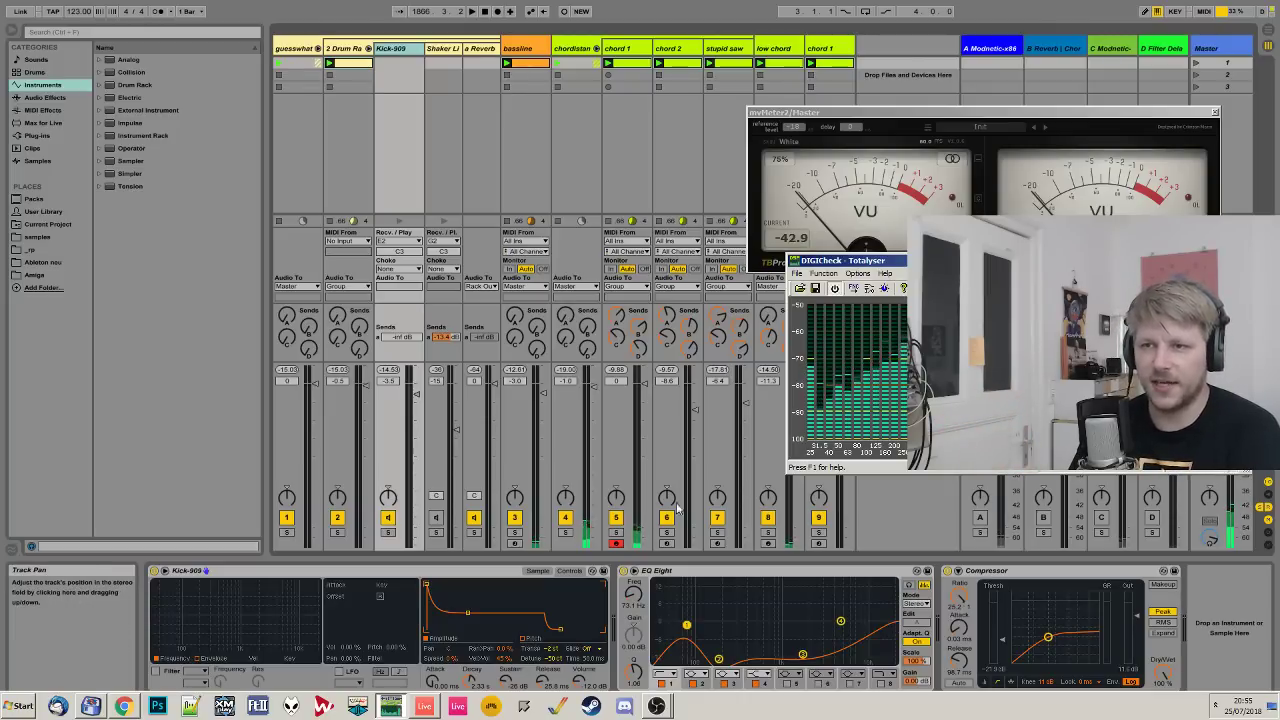
- Solo the chordistan group, restart playback and return to the full mix
left_click(565, 531)
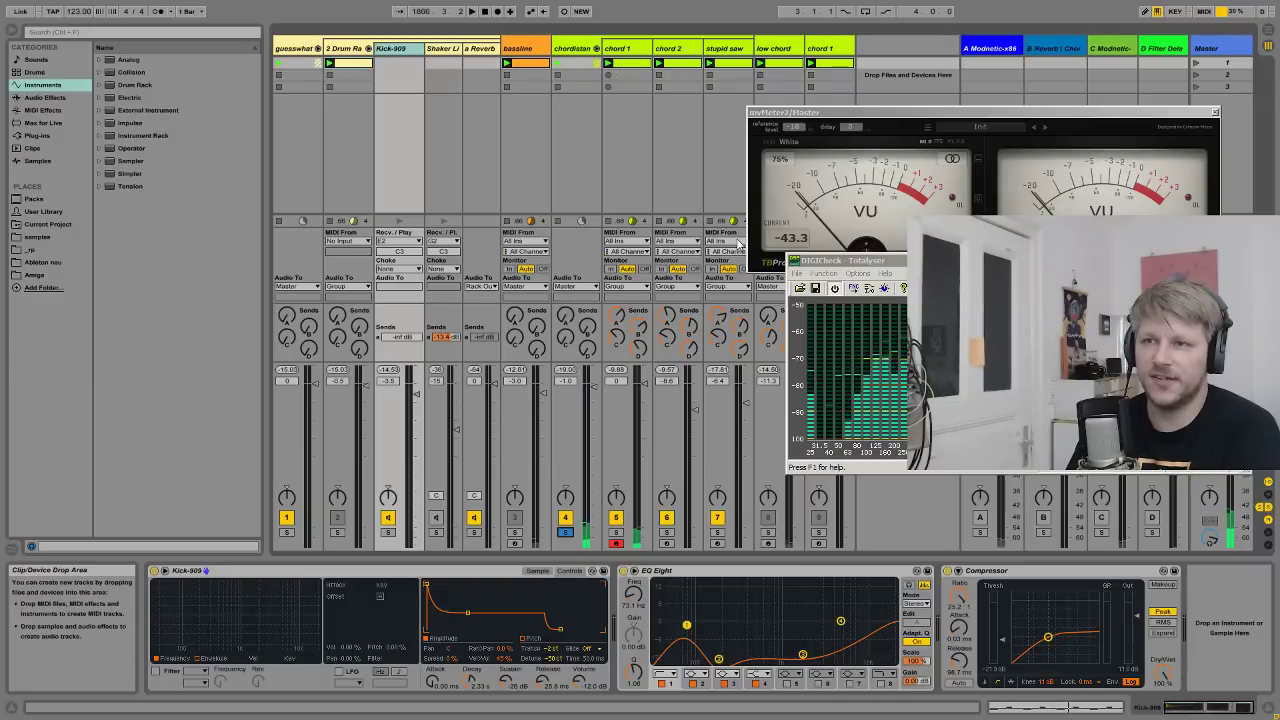
left_click(473, 12)
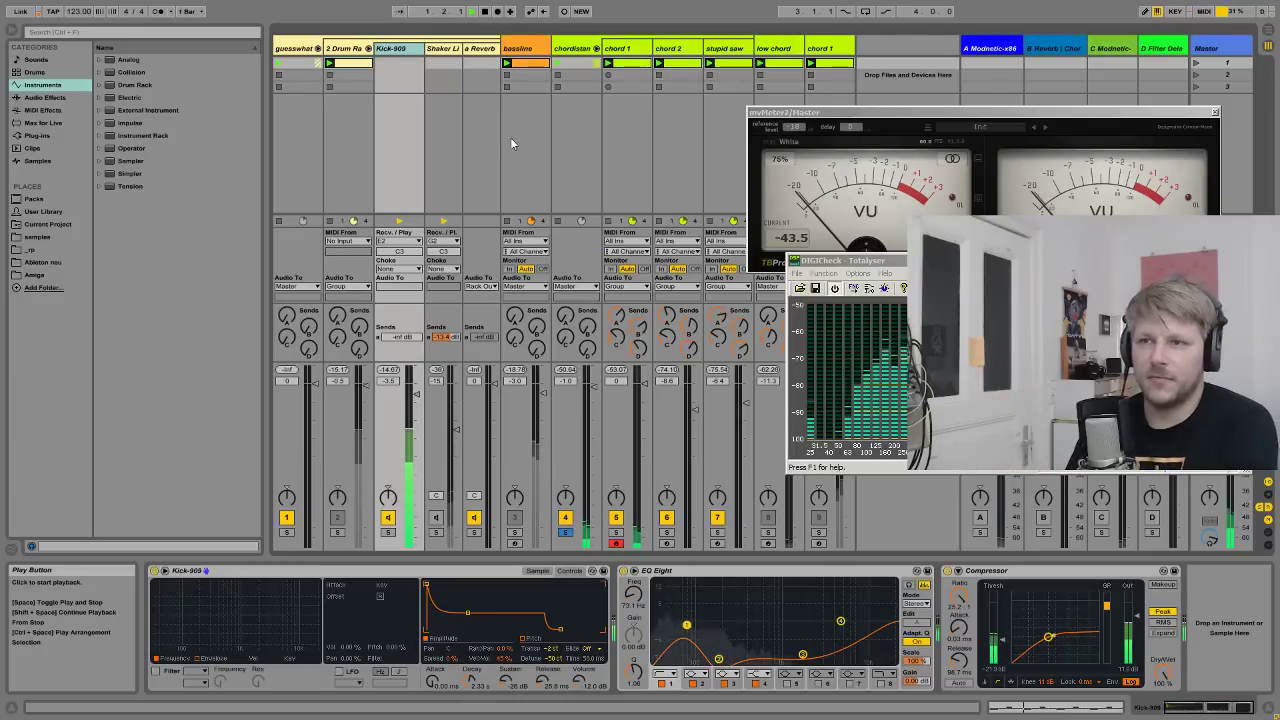
left_click(566, 532)
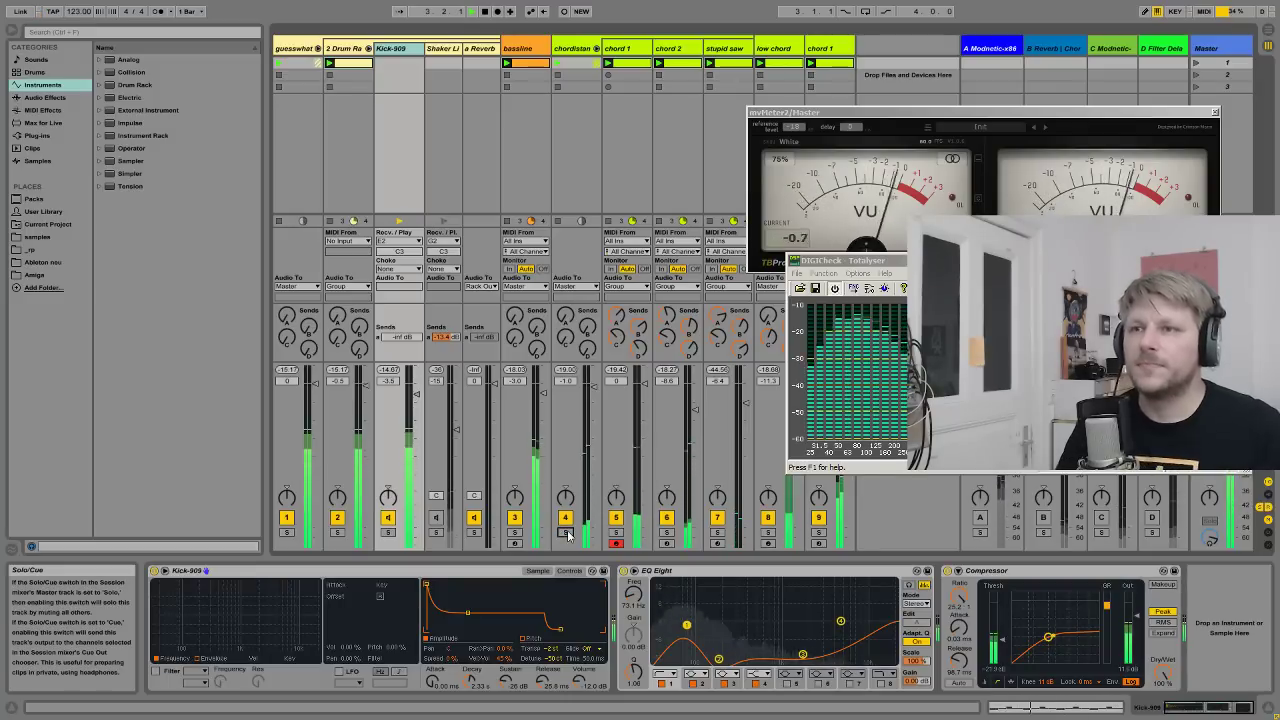
- Switch on return tracks A, B, C and D so the send effects are heard in the mix
left_click(980, 517)
left_click(1043, 517)
left_click(1101, 517)
left_click(1152, 517)
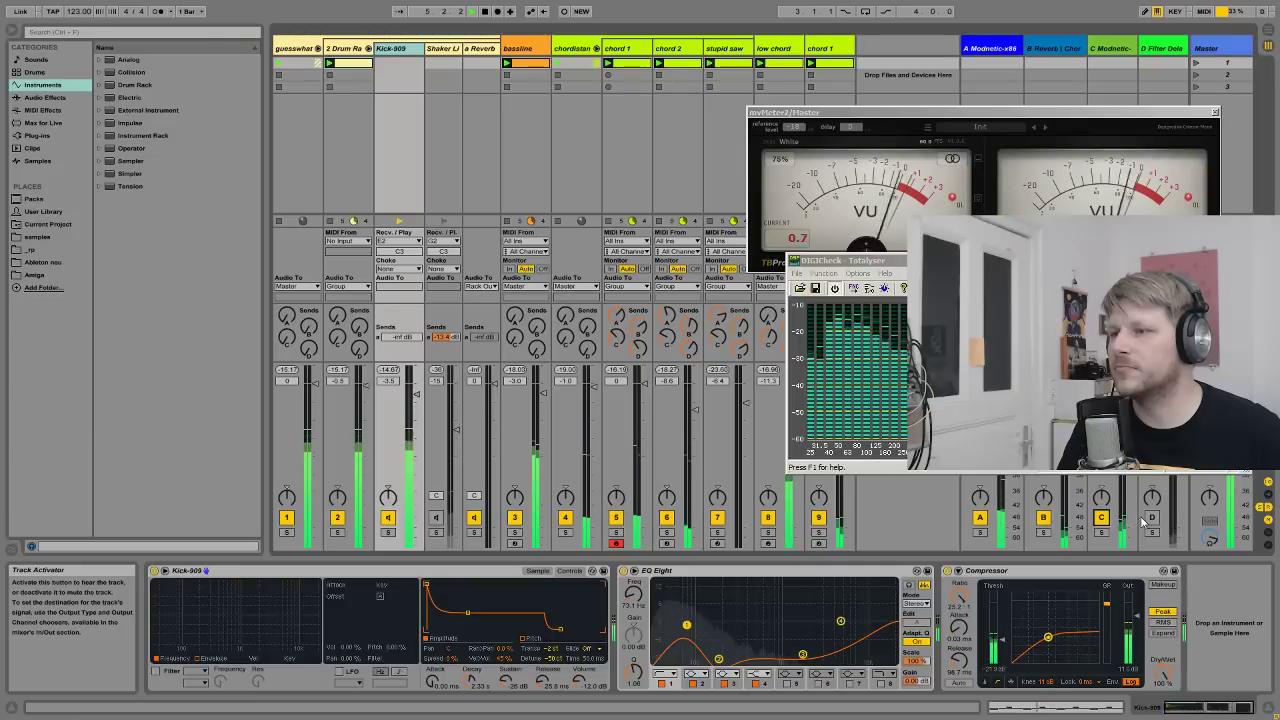
- Solo the chordistan group with its send effects and show the group's device chain
left_click(768, 517)
left_click(818, 517)
left_click(337, 517)
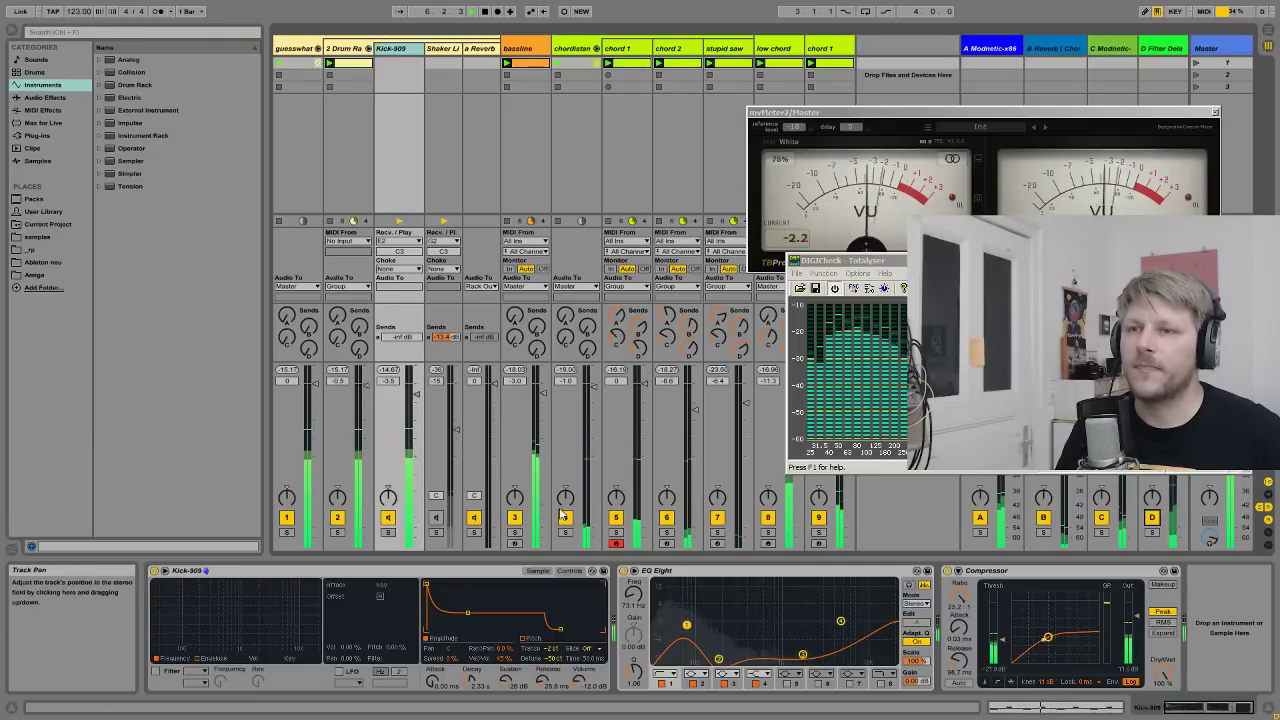
left_click(514, 517)
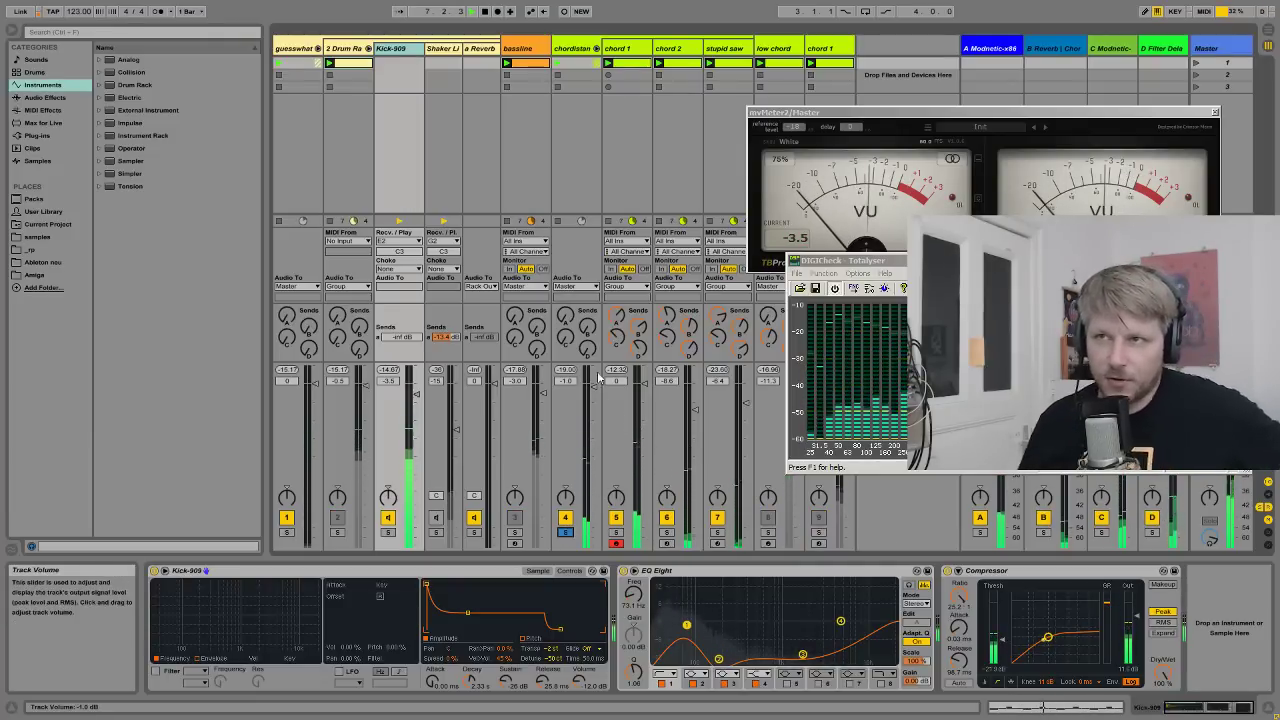
left_click(571, 52)
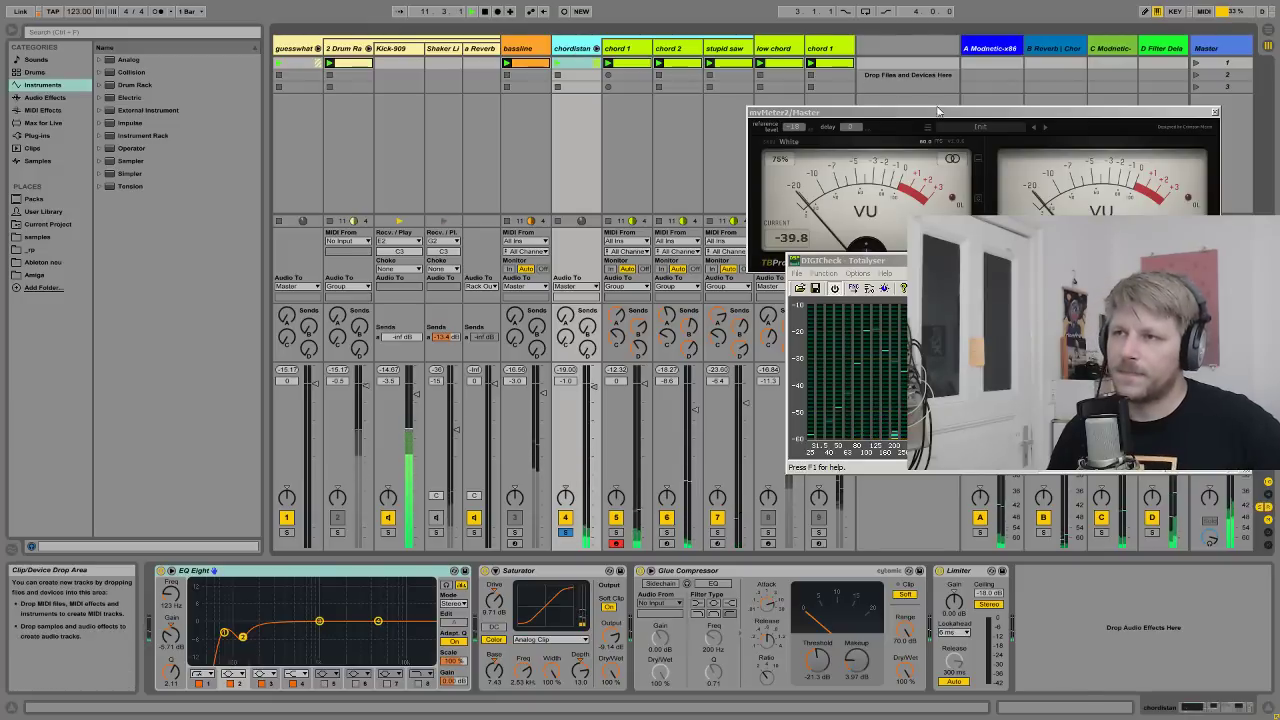
- Move the Totalyser window to reveal more of its spectrum and show the device chain of the first chord 1 track
left_click_drag(974, 270, 886, 240)
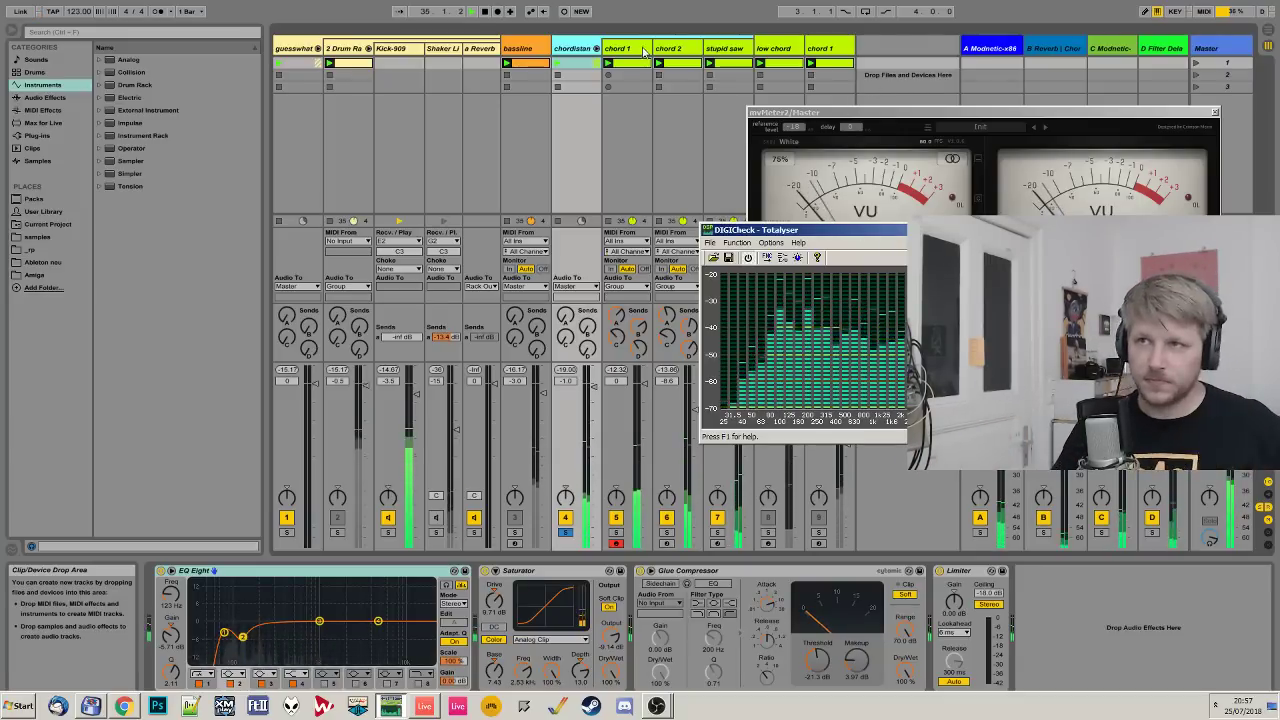
left_click(603, 532)
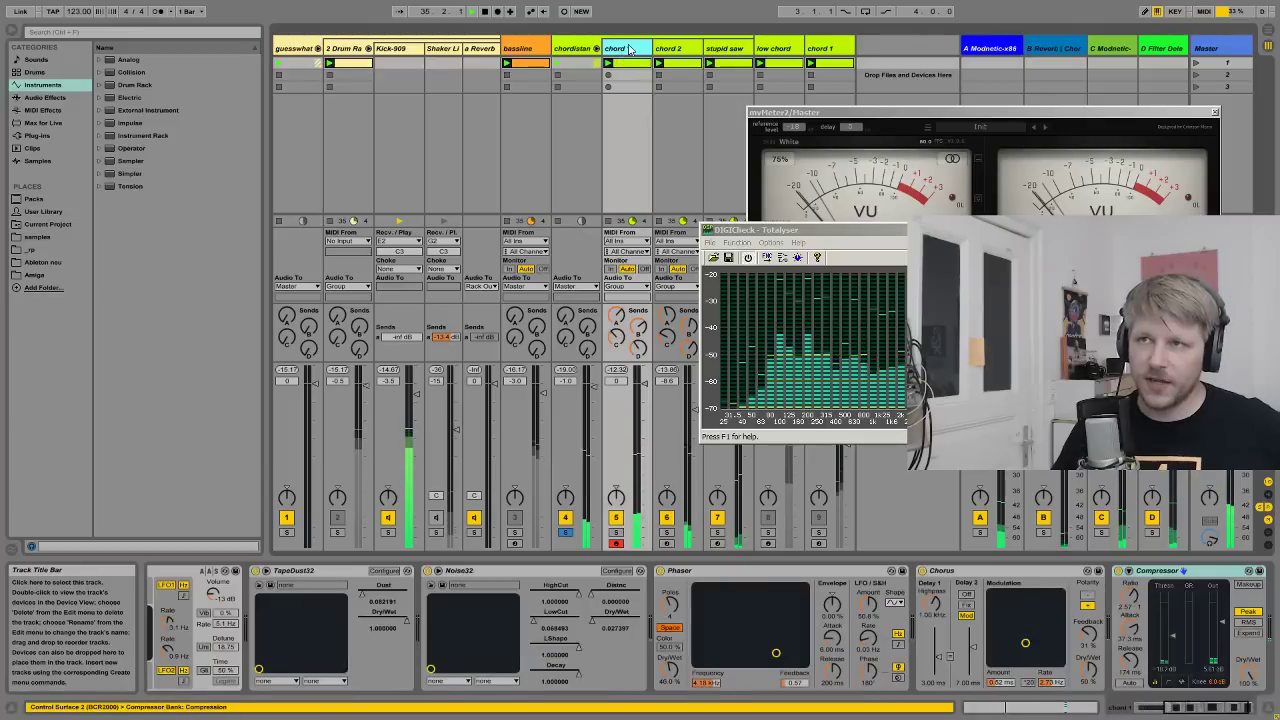
- Isolate the first chord 1 track dry: solo it, switch off returns A to D, and mute chord 2 and stupid saw
left_click(615, 517)
left_click(979, 518)
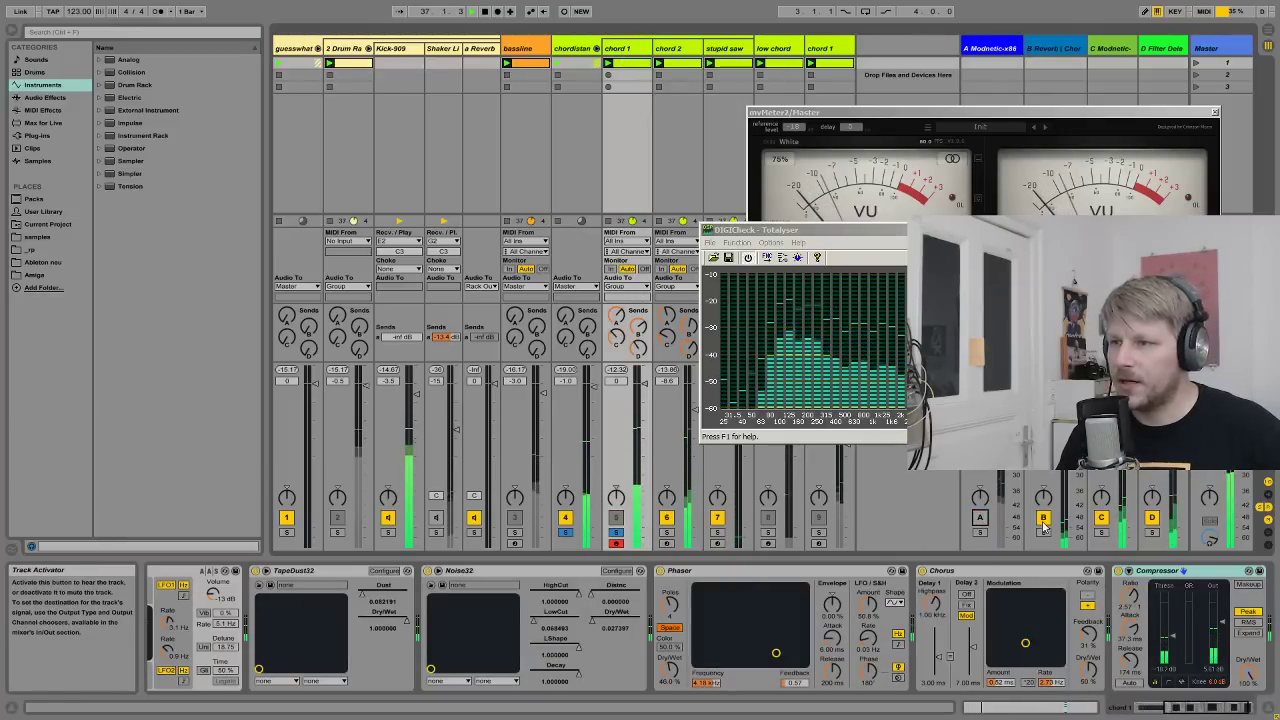
left_click(1043, 518)
left_click(1101, 518)
left_click(1153, 518)
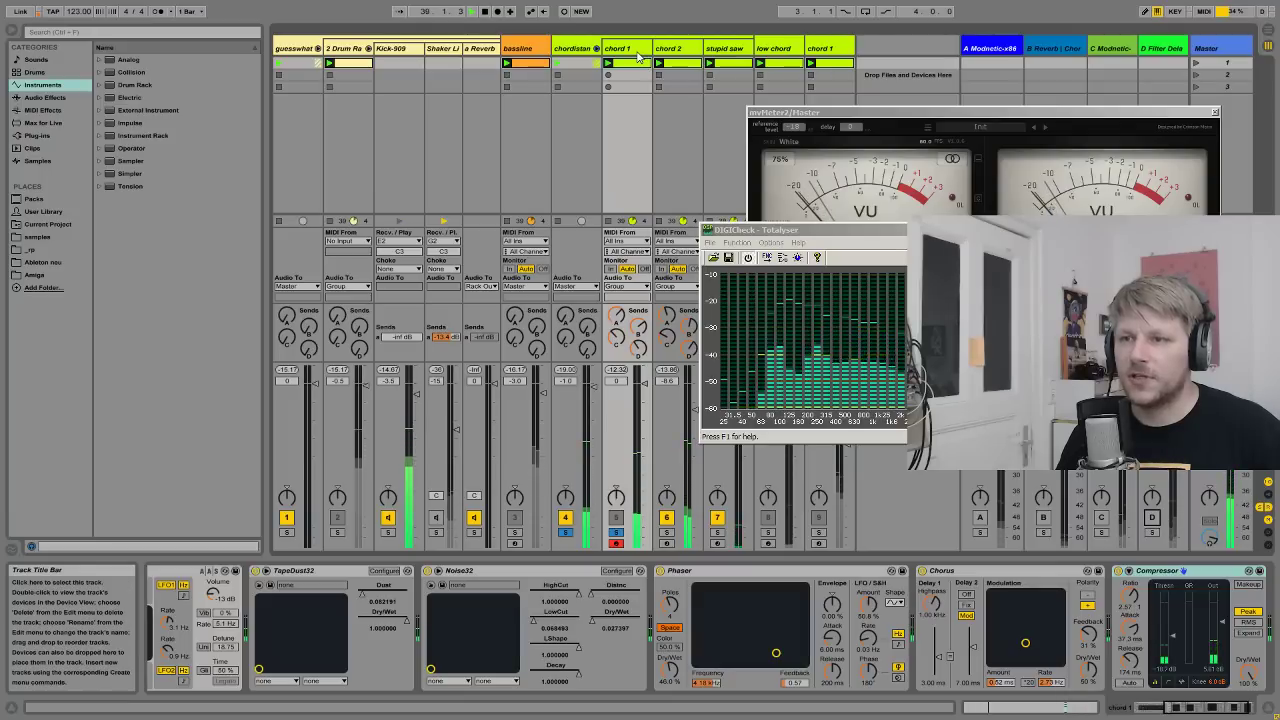
left_click(667, 518)
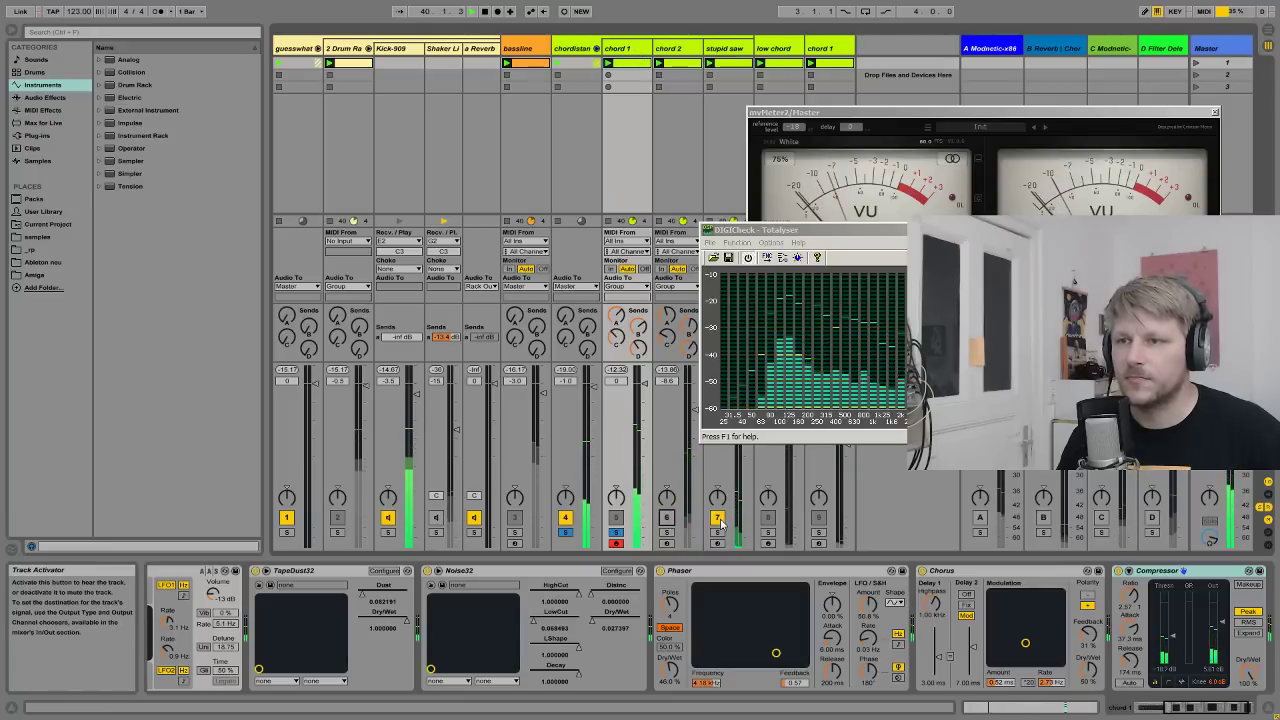
left_click(648, 56)
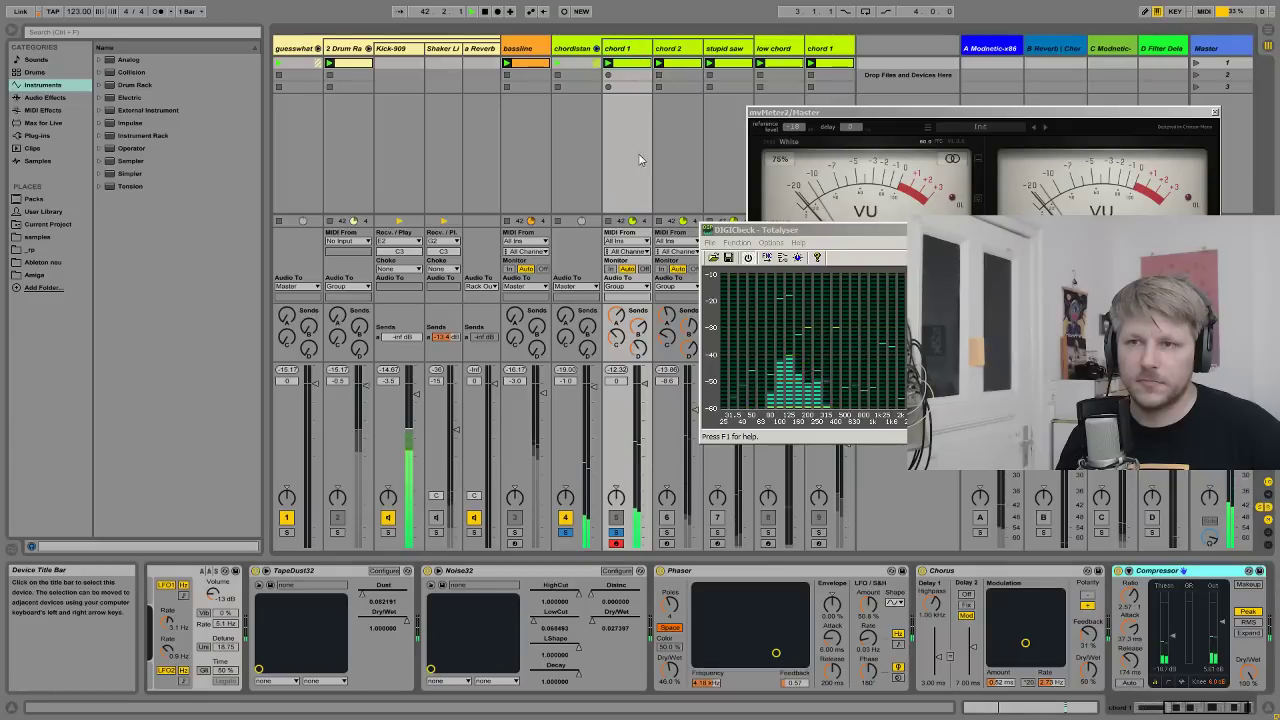
- Examine the Analog synth on the chord 1 track, covering its oscillator pitch and pulse width settings and its filter settings
left_click(1149, 707)
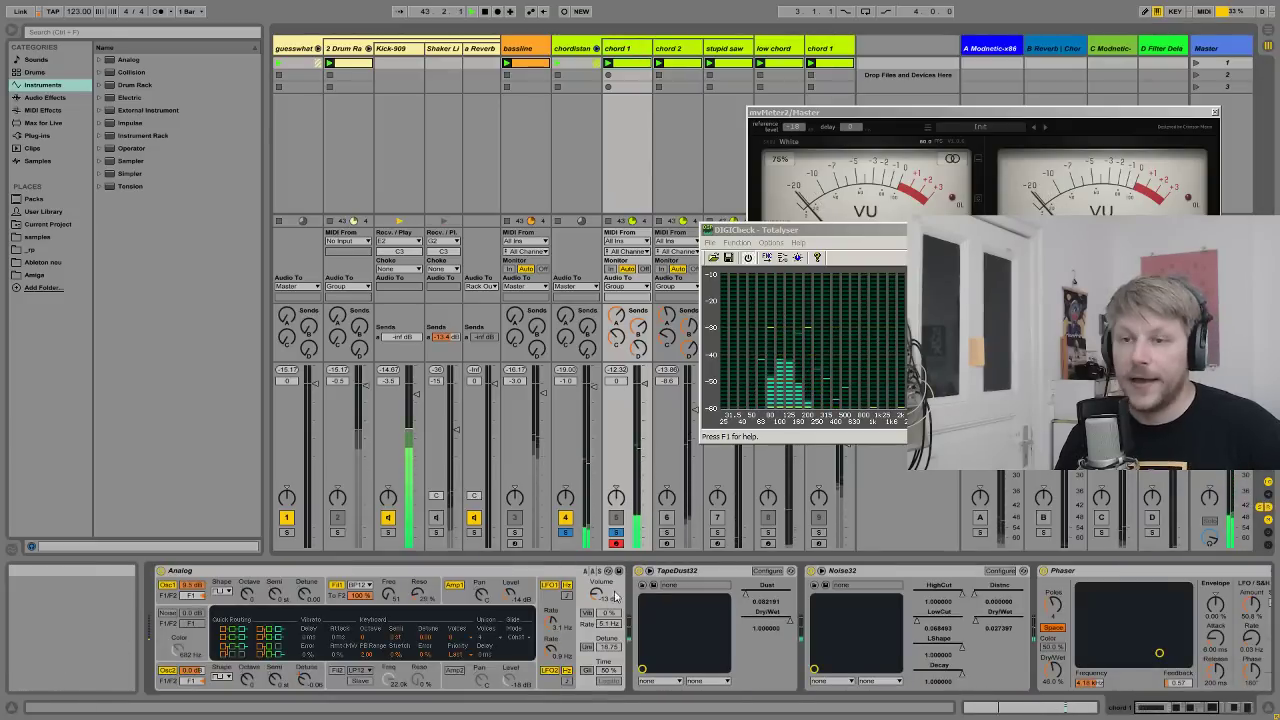
left_click(378, 573)
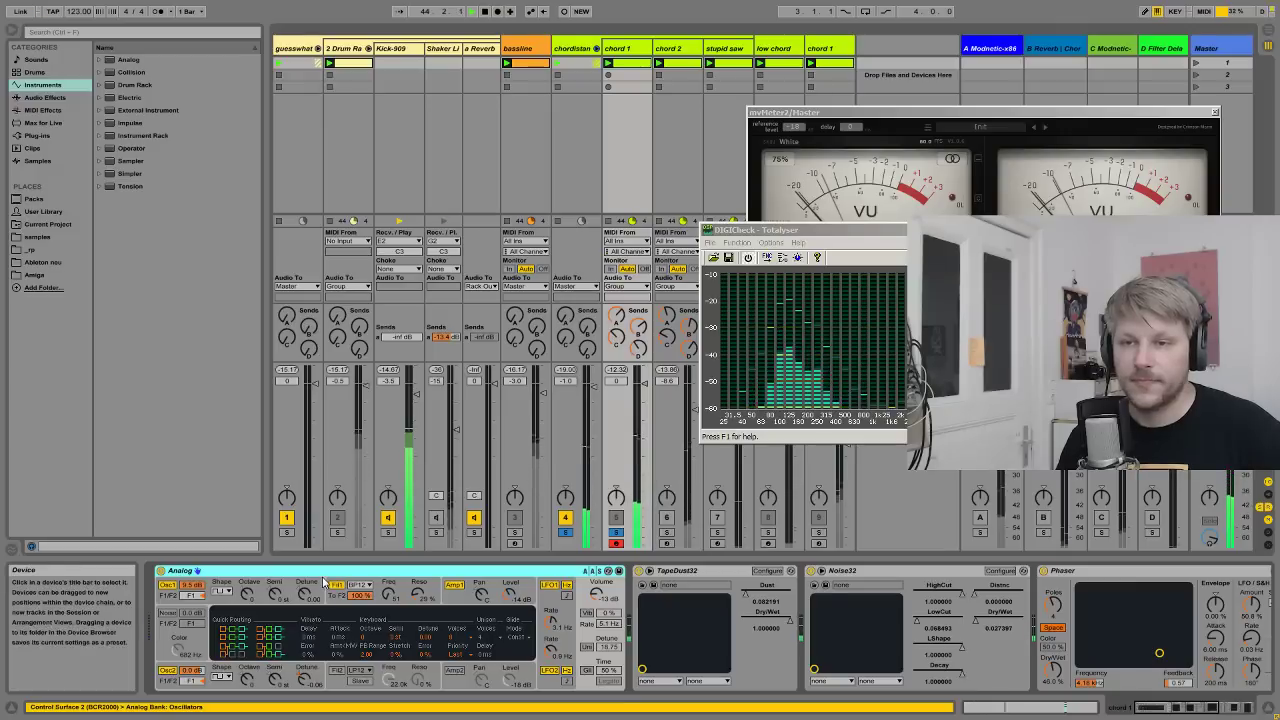
left_click(224, 598)
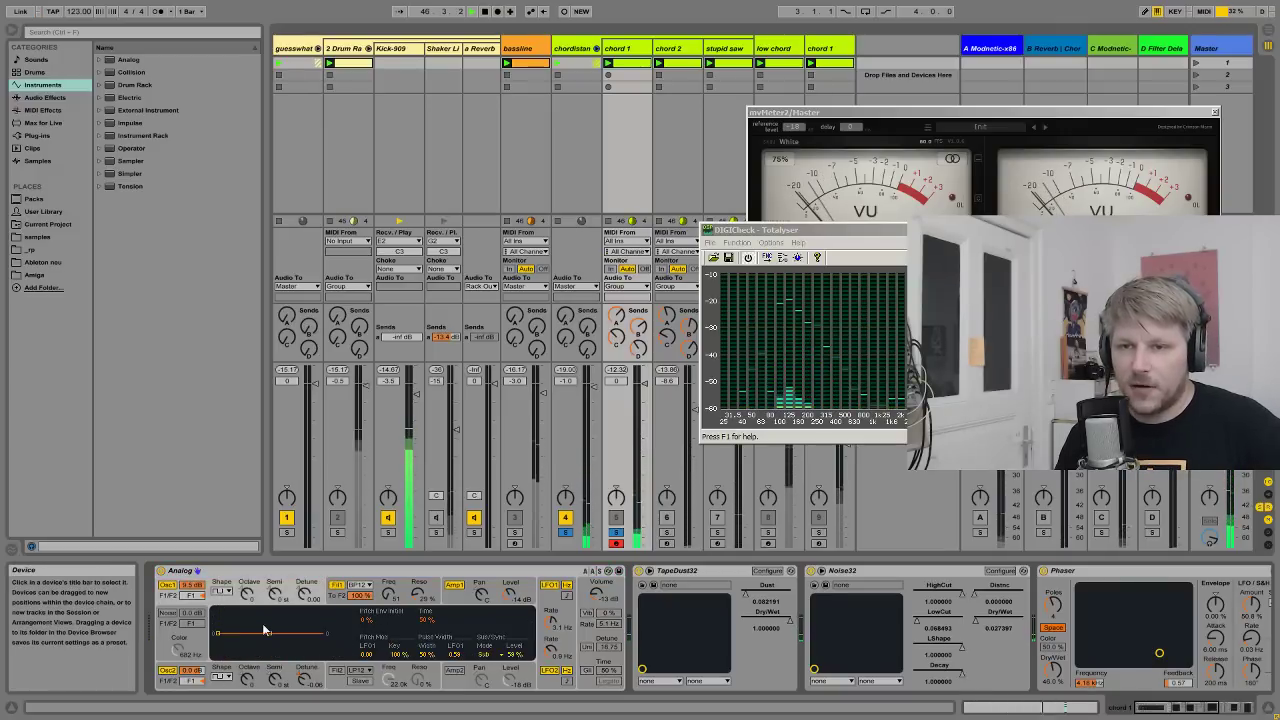
left_click(315, 683)
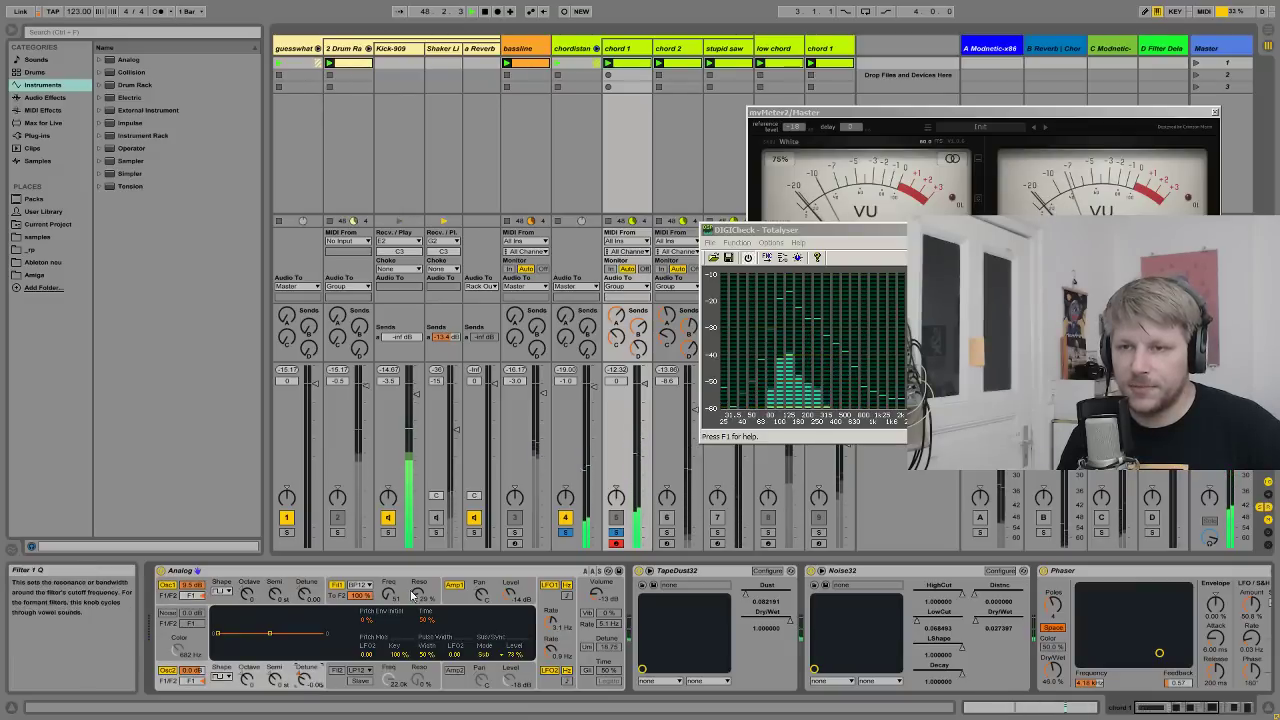
left_click(404, 590)
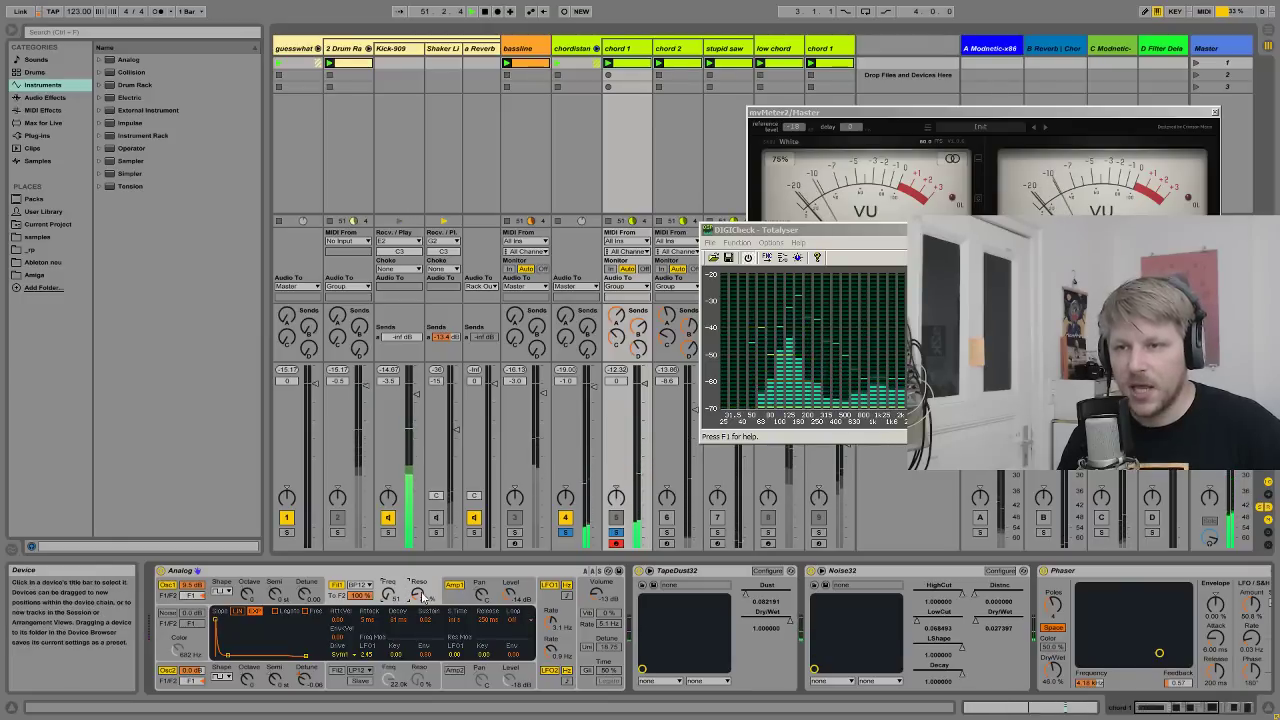
- Display Analog's LFO settings, try the tempo-synced rate mode for LFO 1 and return it to Hertz
left_click(551, 585)
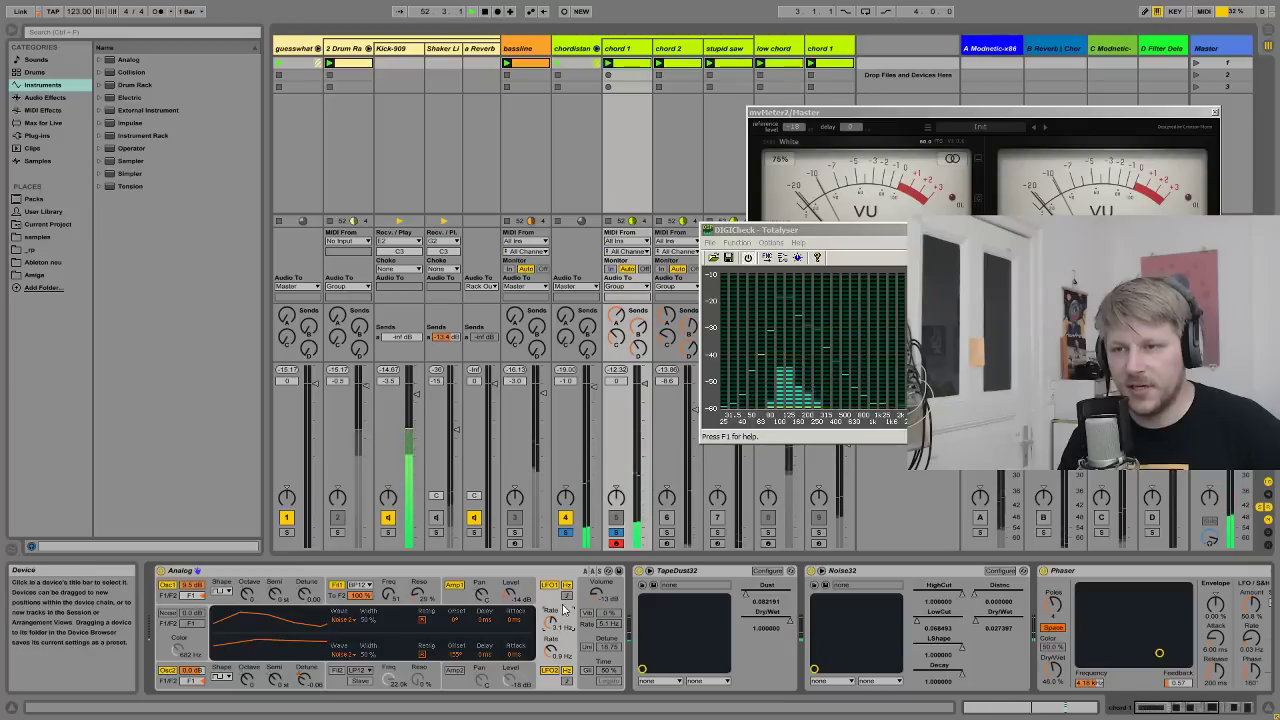
left_click(565, 598)
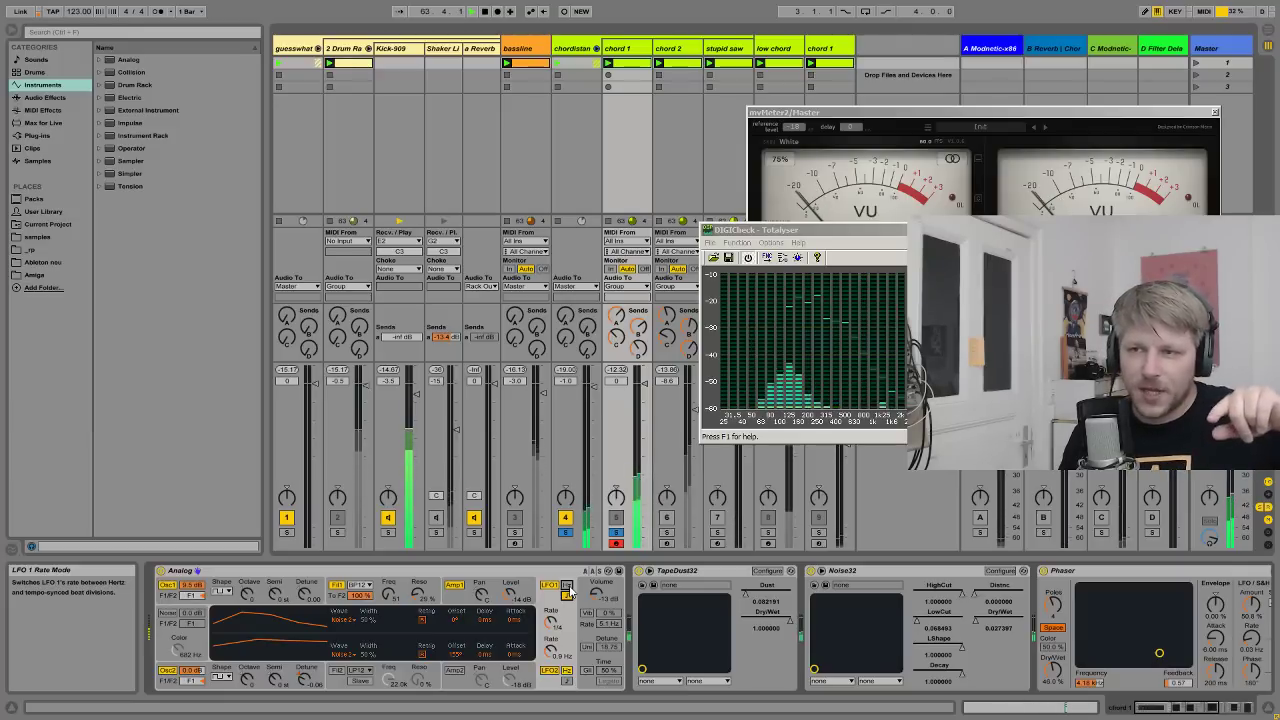
left_click(567, 589)
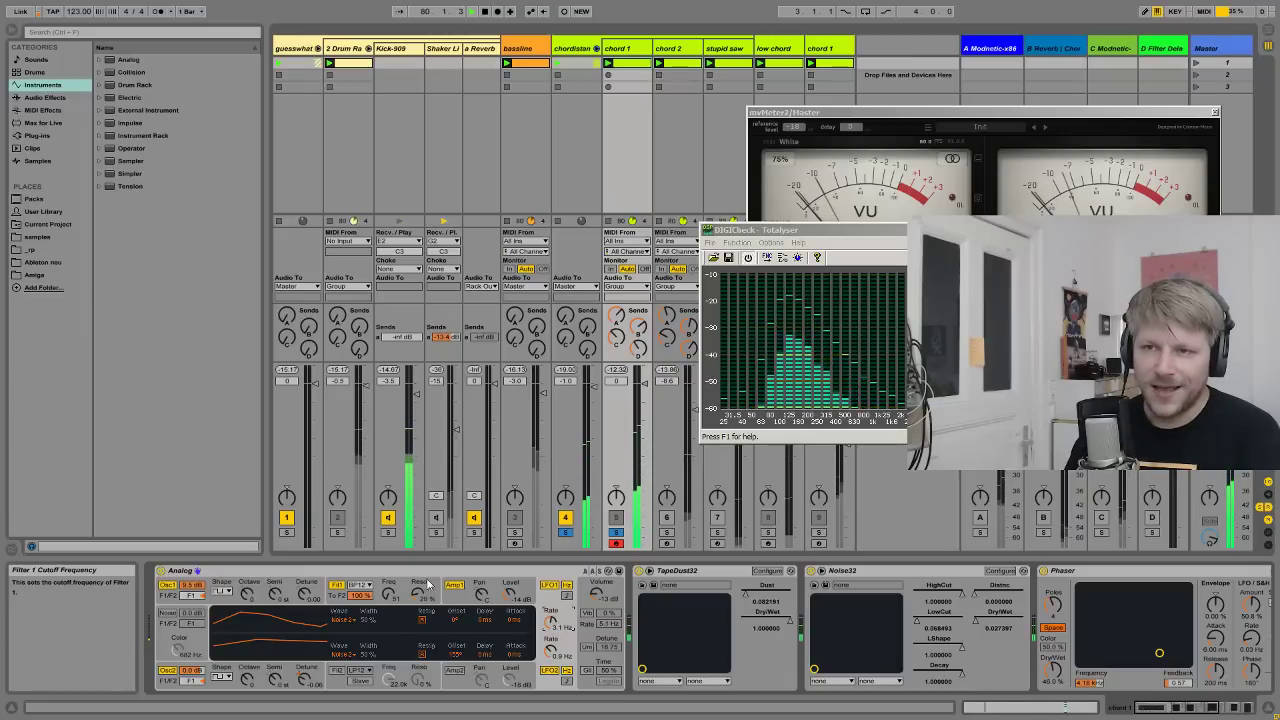
- Review Analog's amp and filter envelopes and the LFO 1 waveform choices, keeping Noise 2
left_click(422, 594)
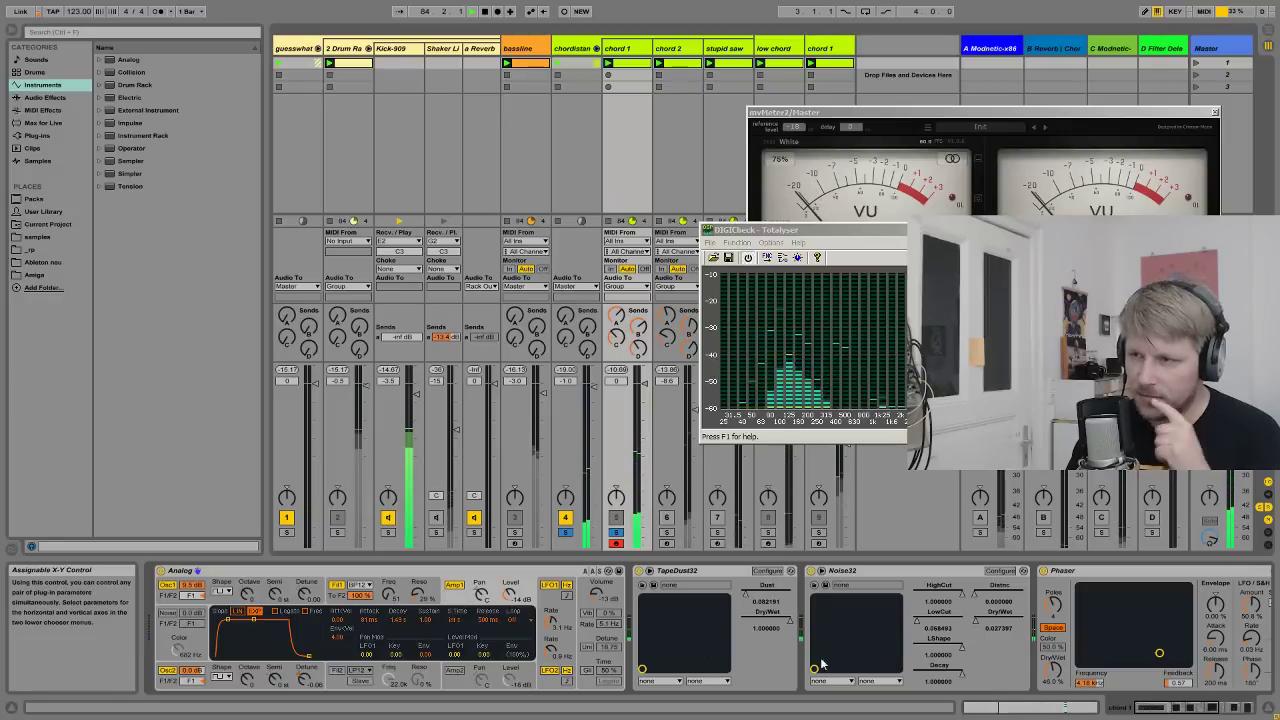
left_click(436, 594)
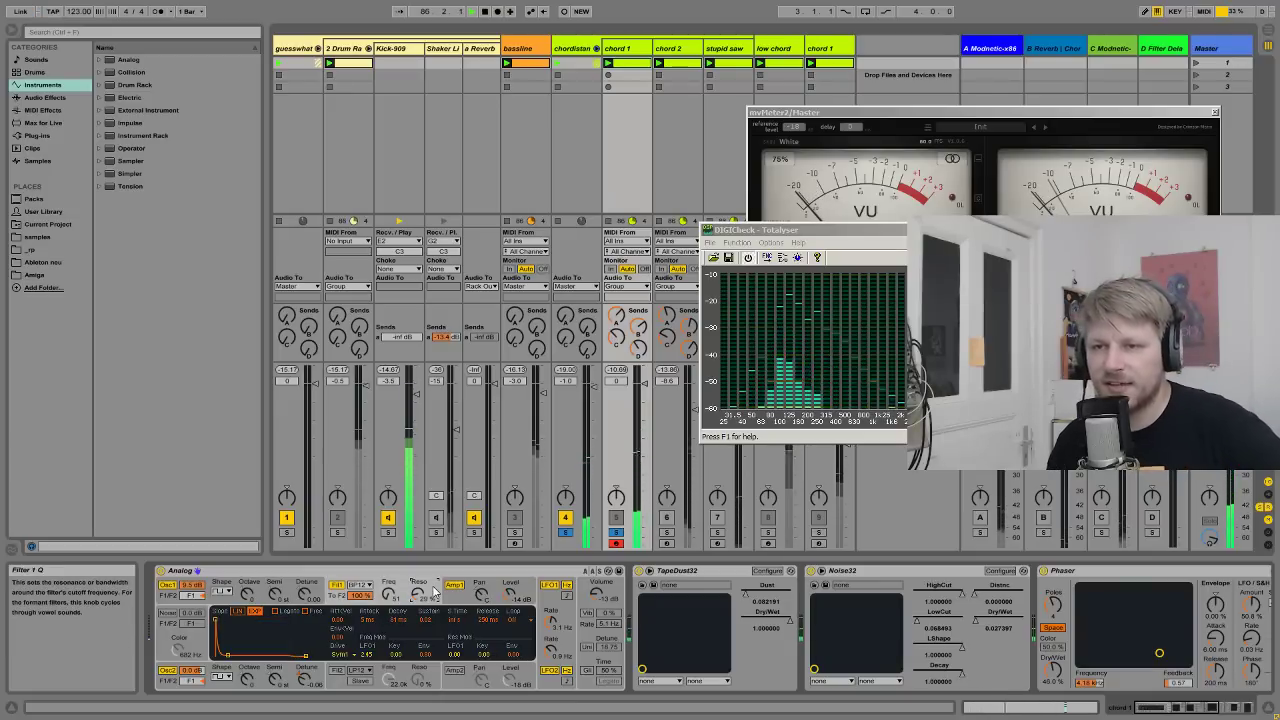
left_click(549, 587)
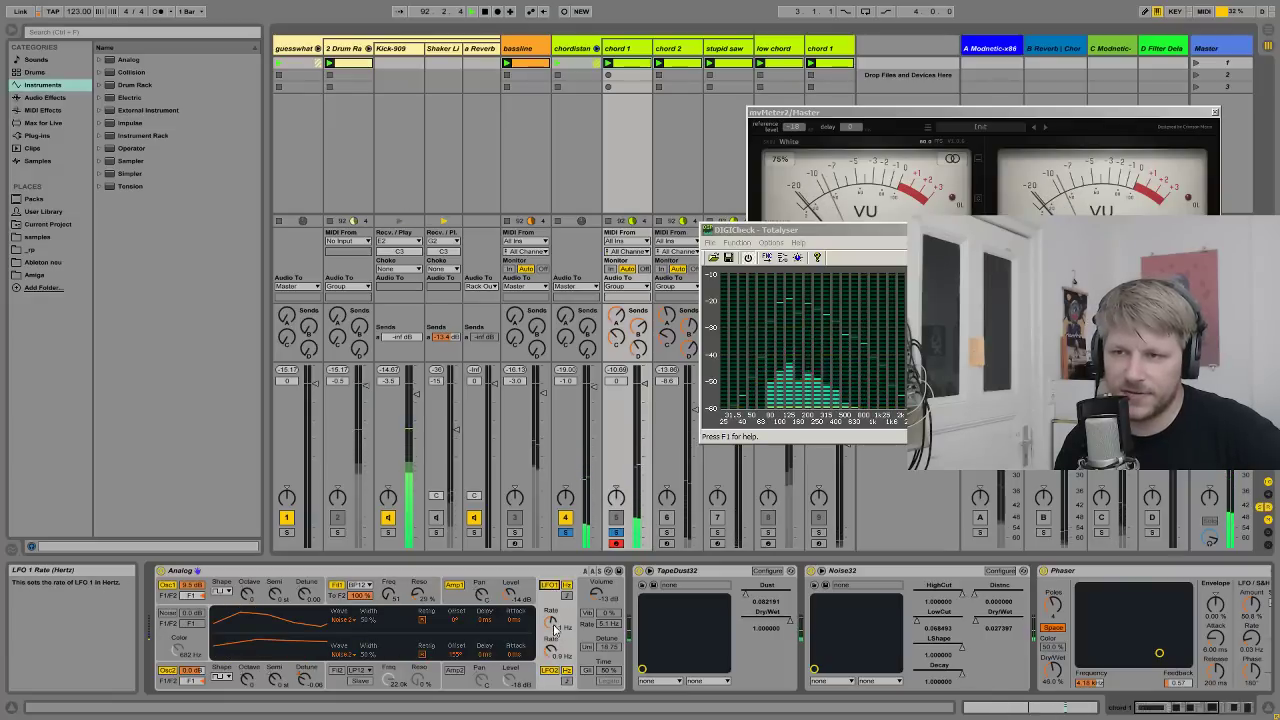
left_click(343, 621)
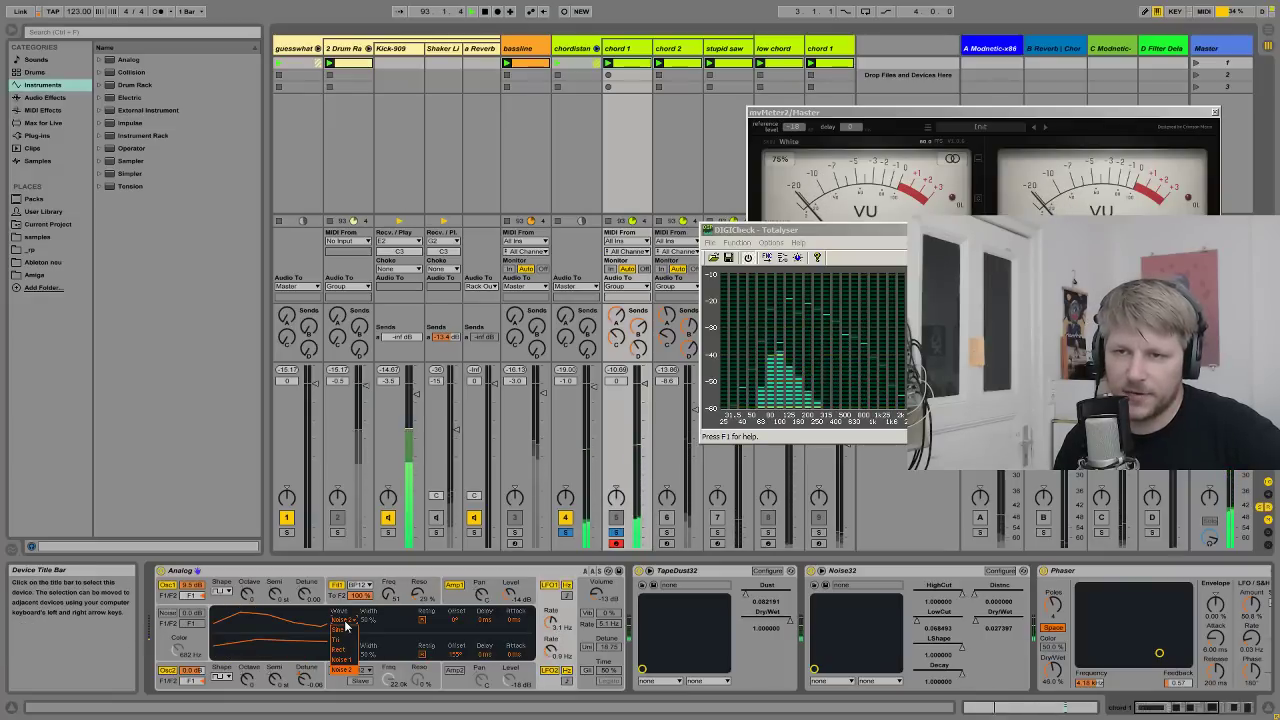
left_click(347, 672)
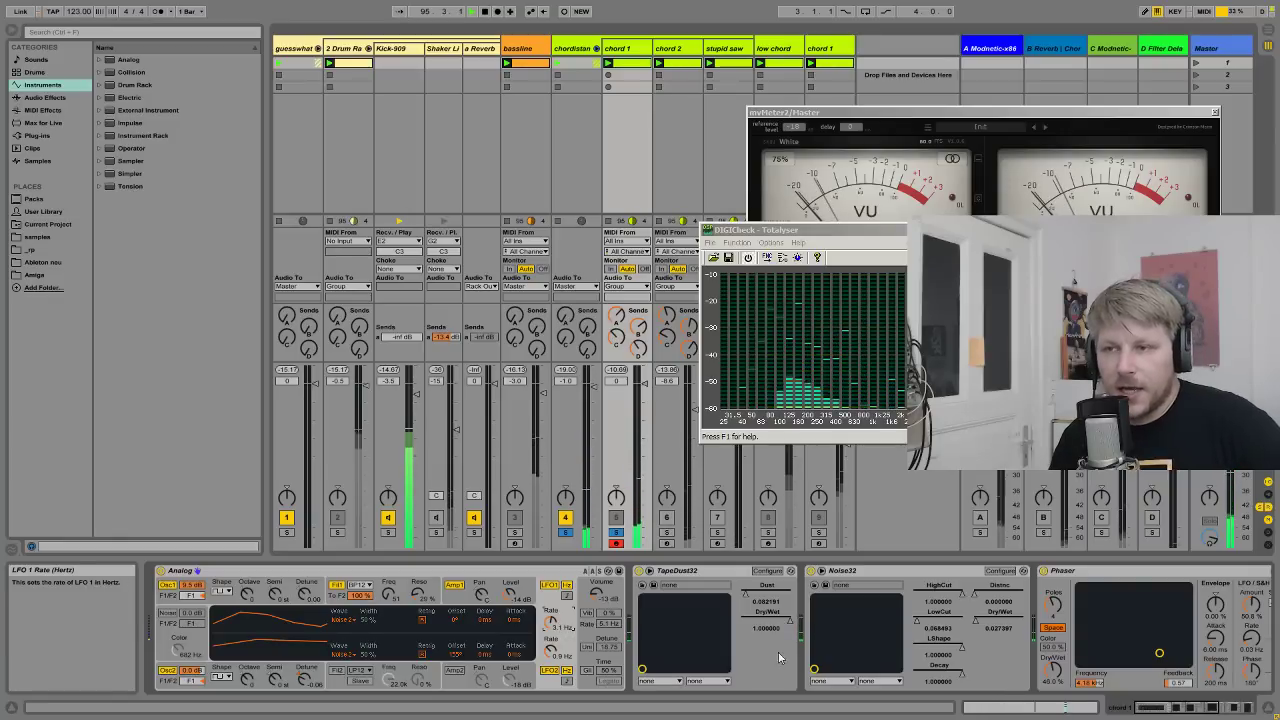
- Bypass Noise32, Phaser and Chorus on the chord 1 track to hear the Analog synth with TapeDust32
left_click(770, 572)
left_click(879, 574)
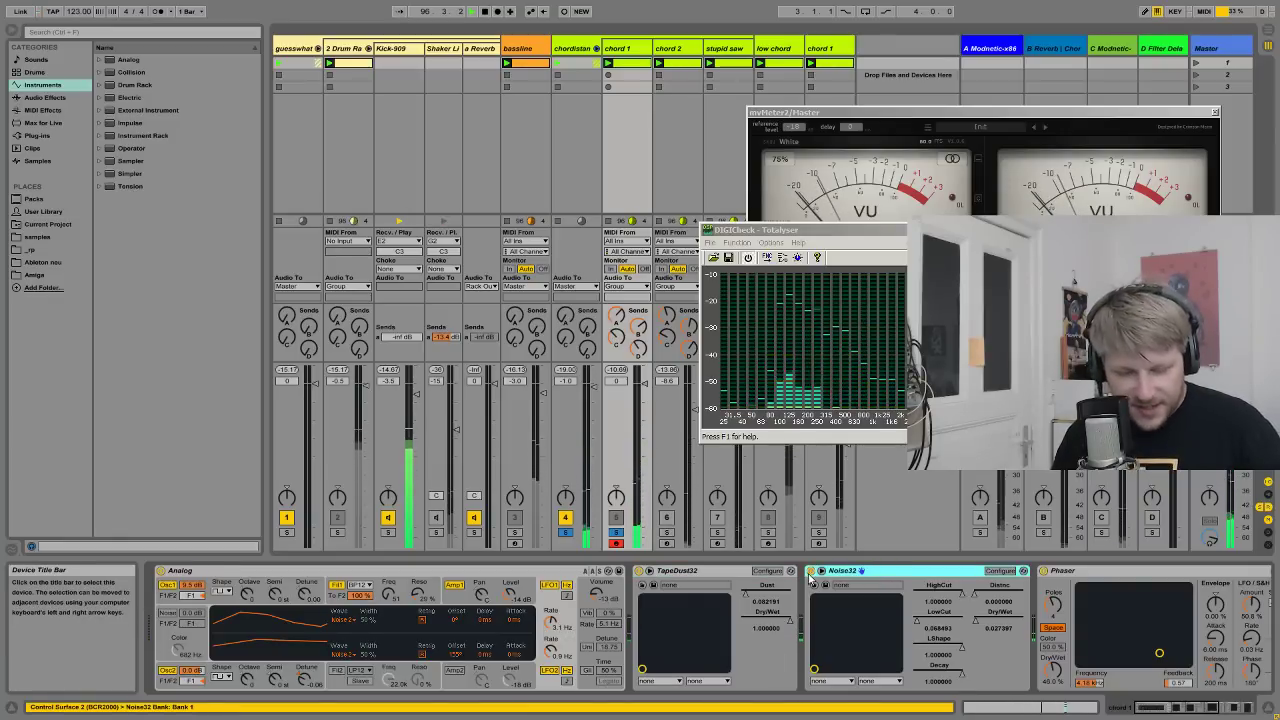
key("Left")
left_click(1192, 710)
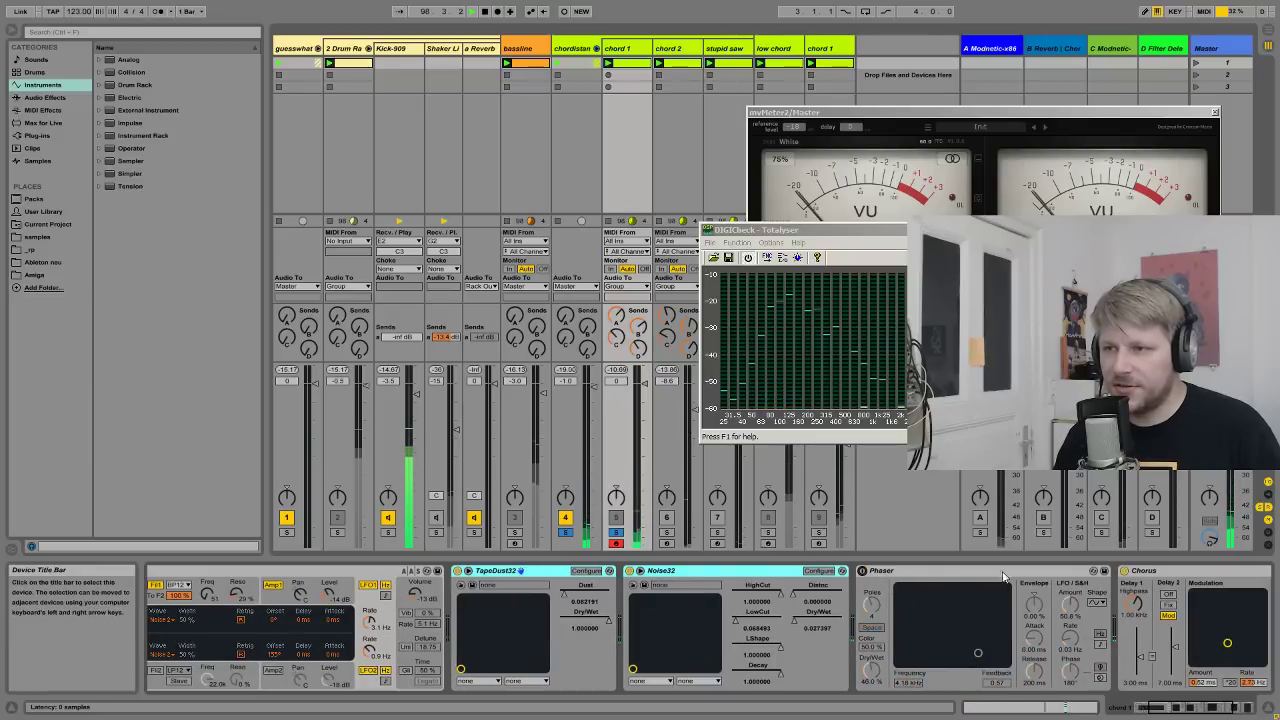
left_click(1082, 700)
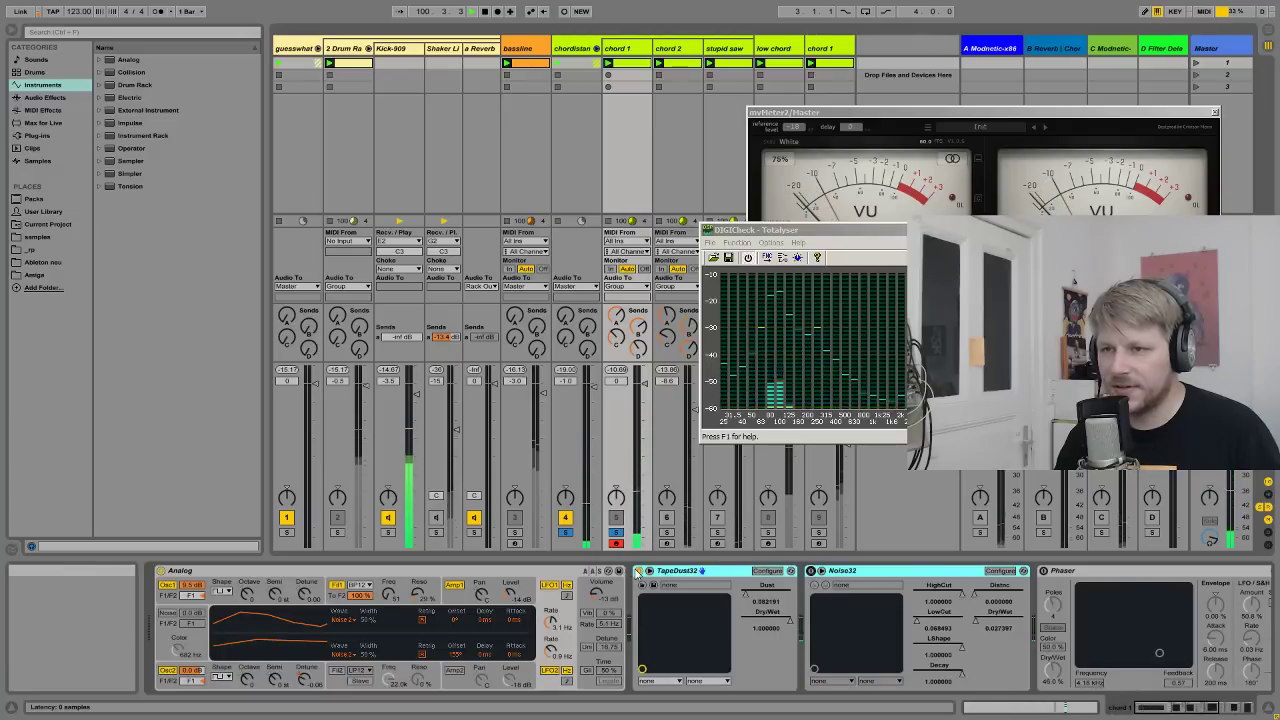
- Compare Noise32 on and off within the full mix and lower its Dry/Wet to 0.013698
left_click(811, 571)
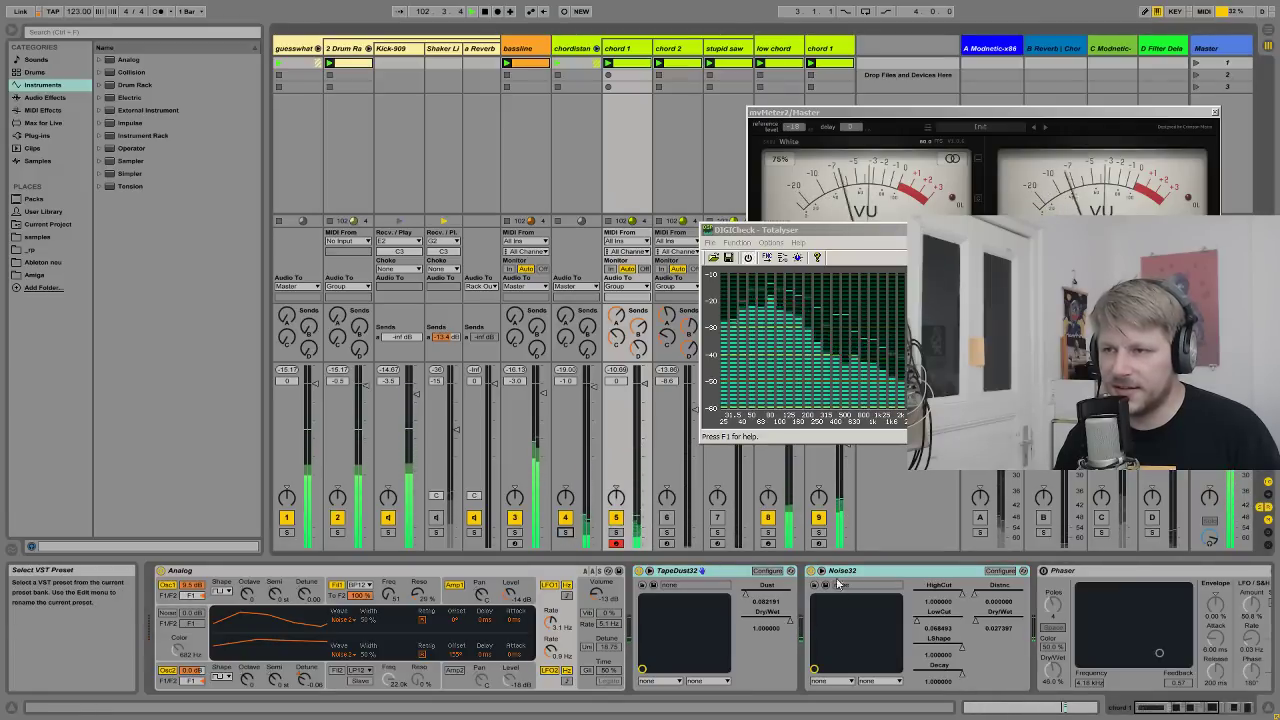
left_click(811, 571)
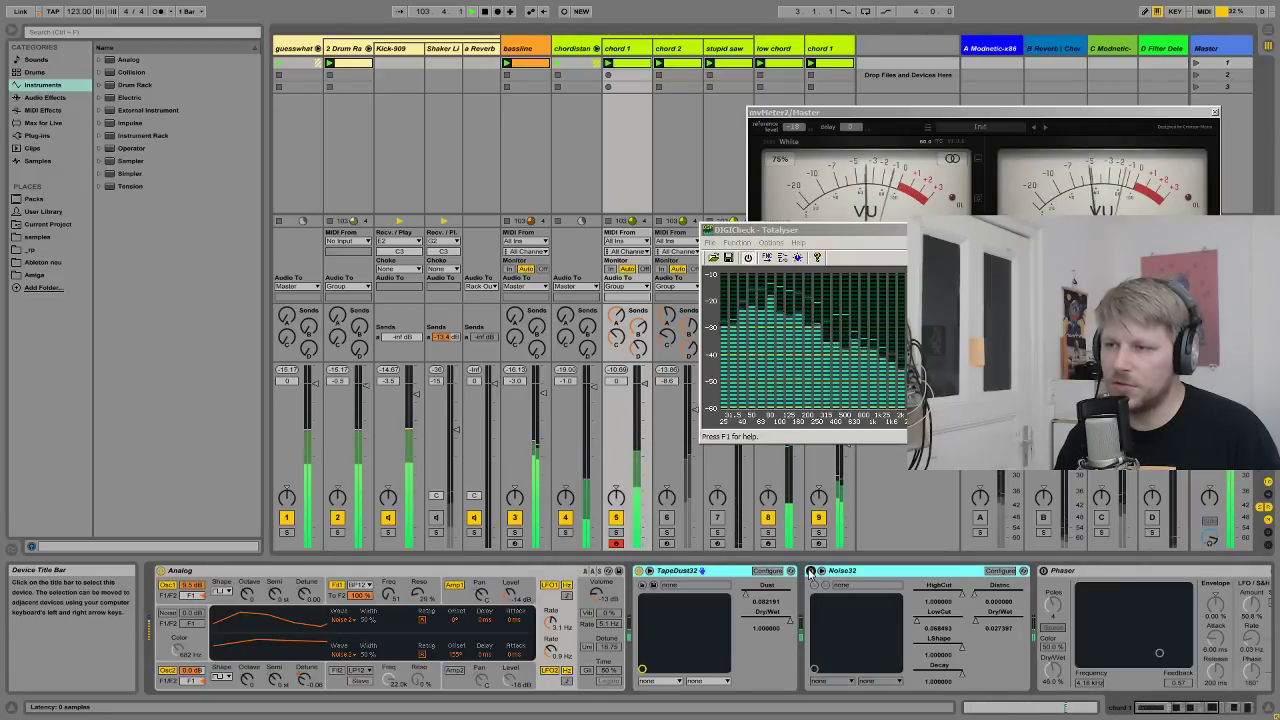
left_click(811, 571)
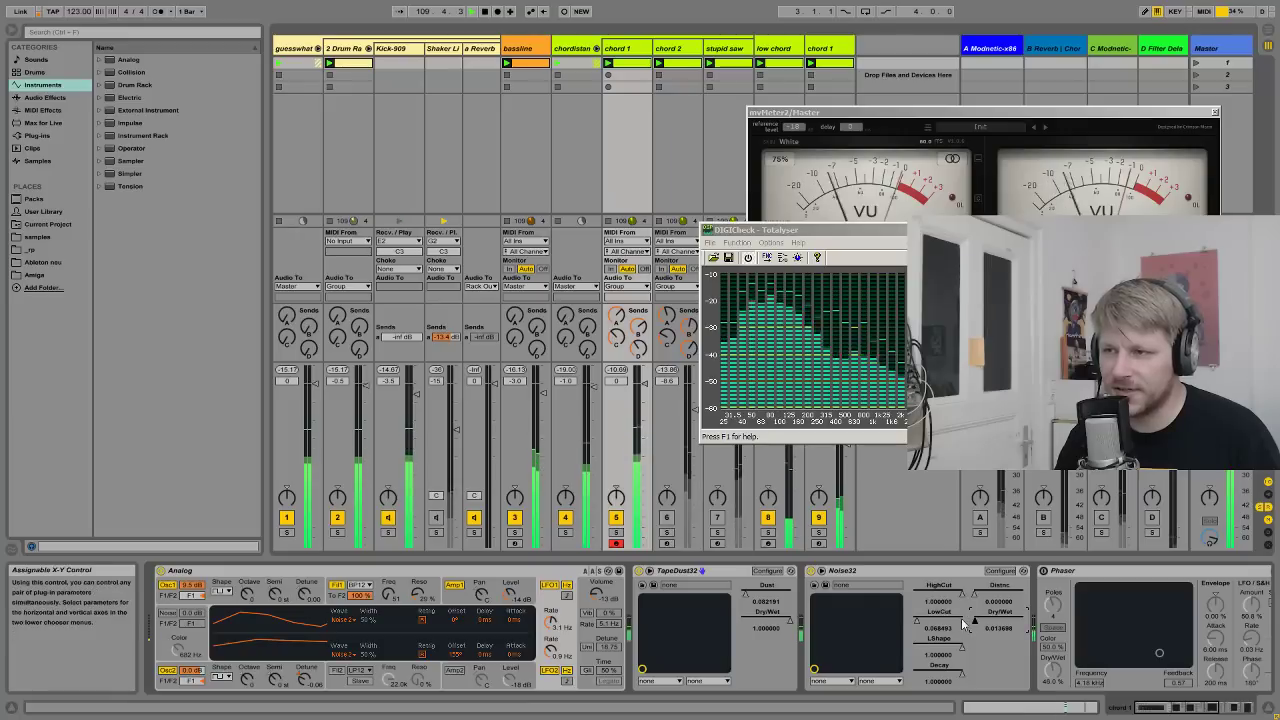
left_click(878, 576)
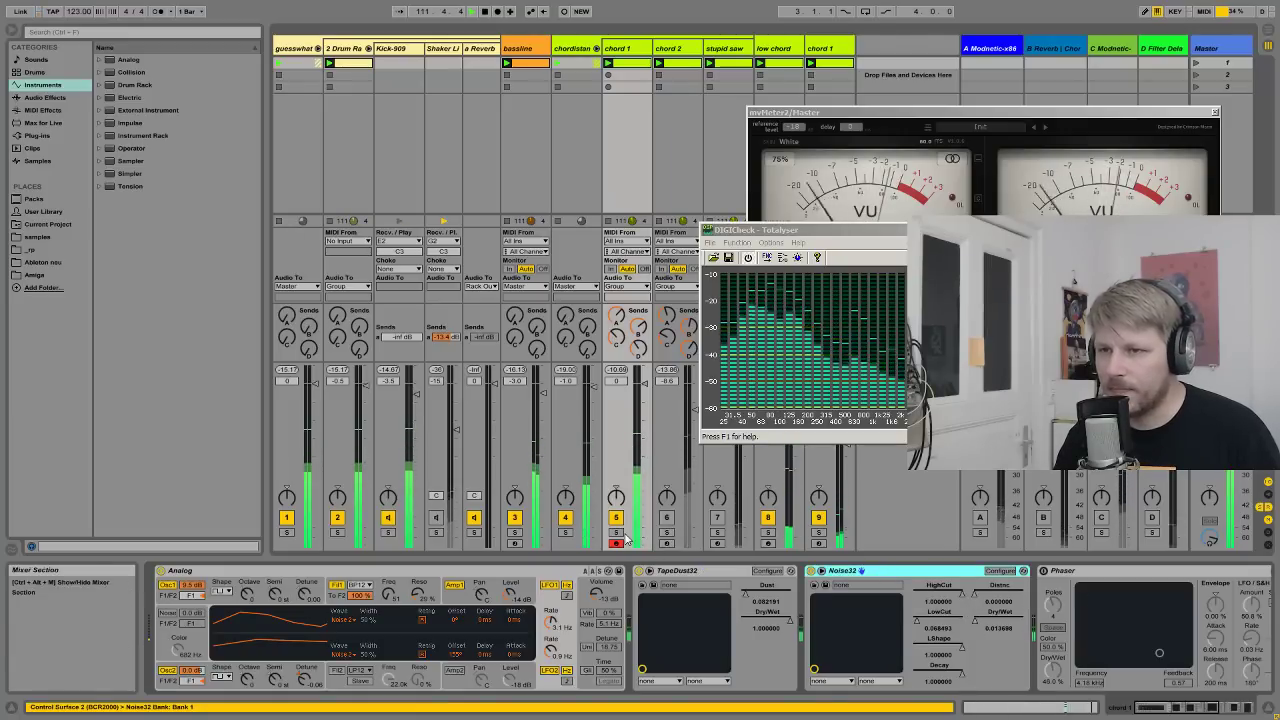
- Solo the chord 1 track again and reactivate its Phaser and Chorus, checking the Phaser's modulation rate
left_click(1212, 708)
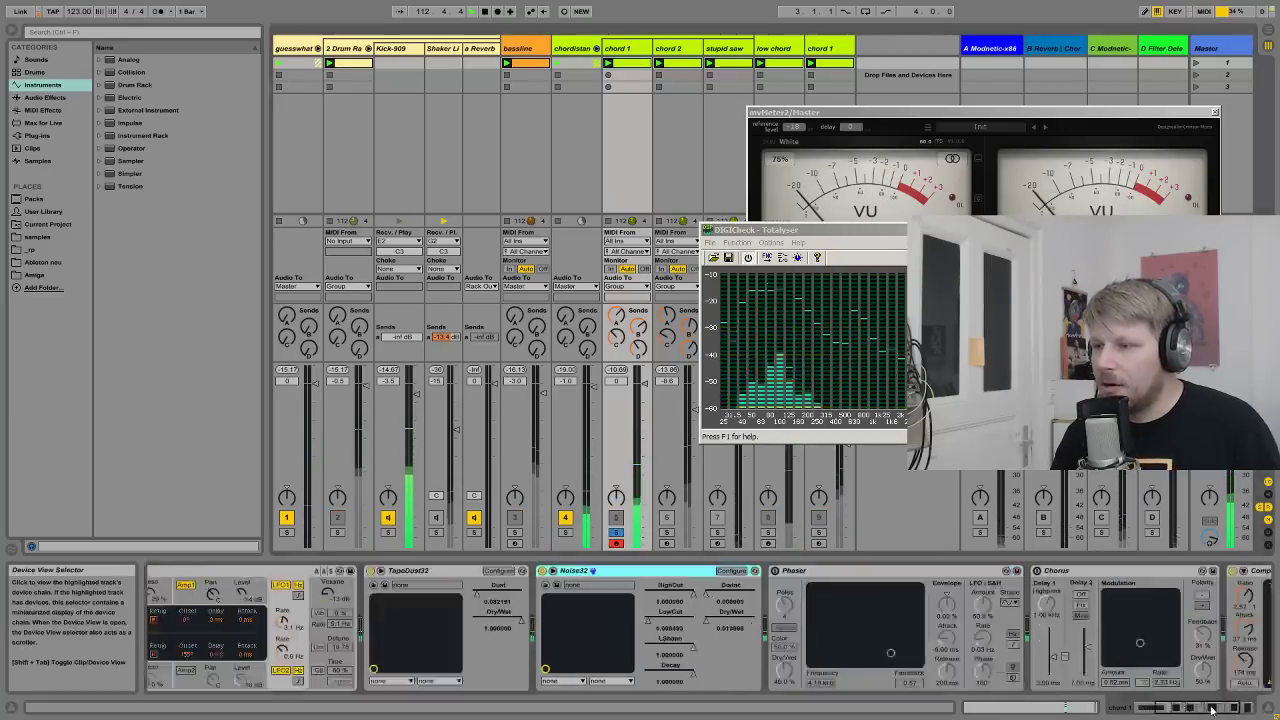
left_click(1212, 708)
left_click(663, 572)
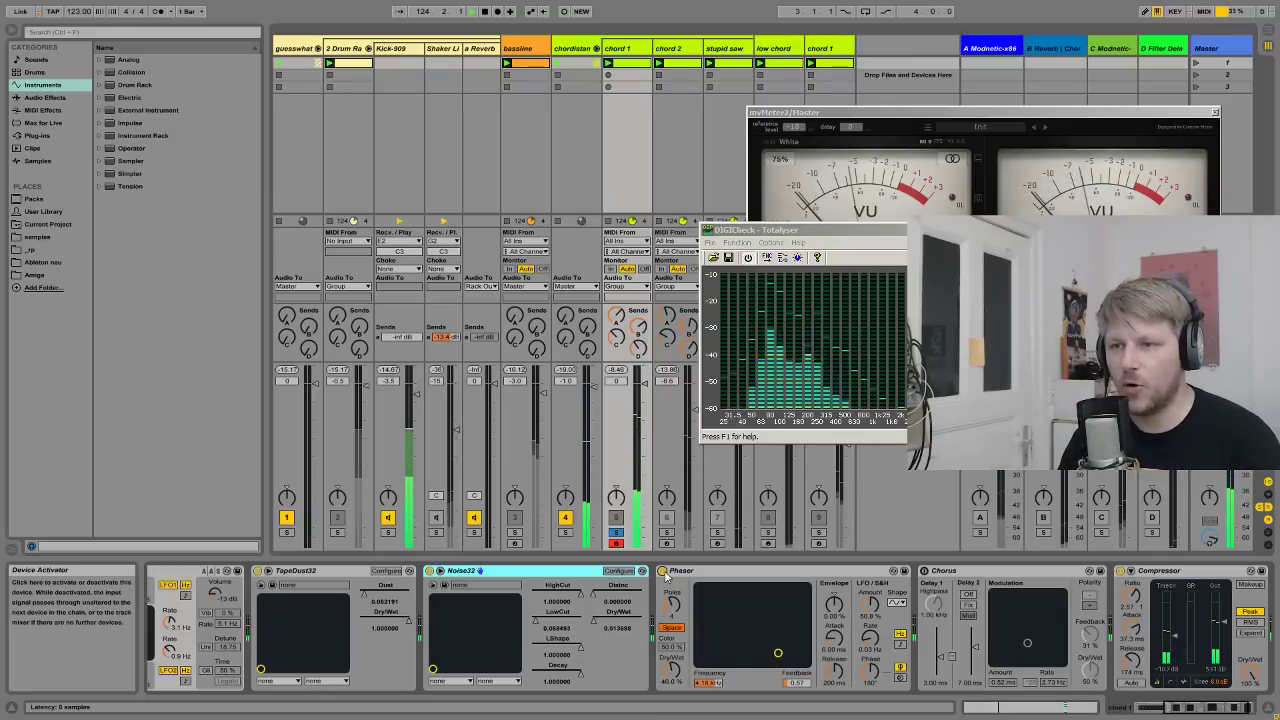
left_click(668, 571)
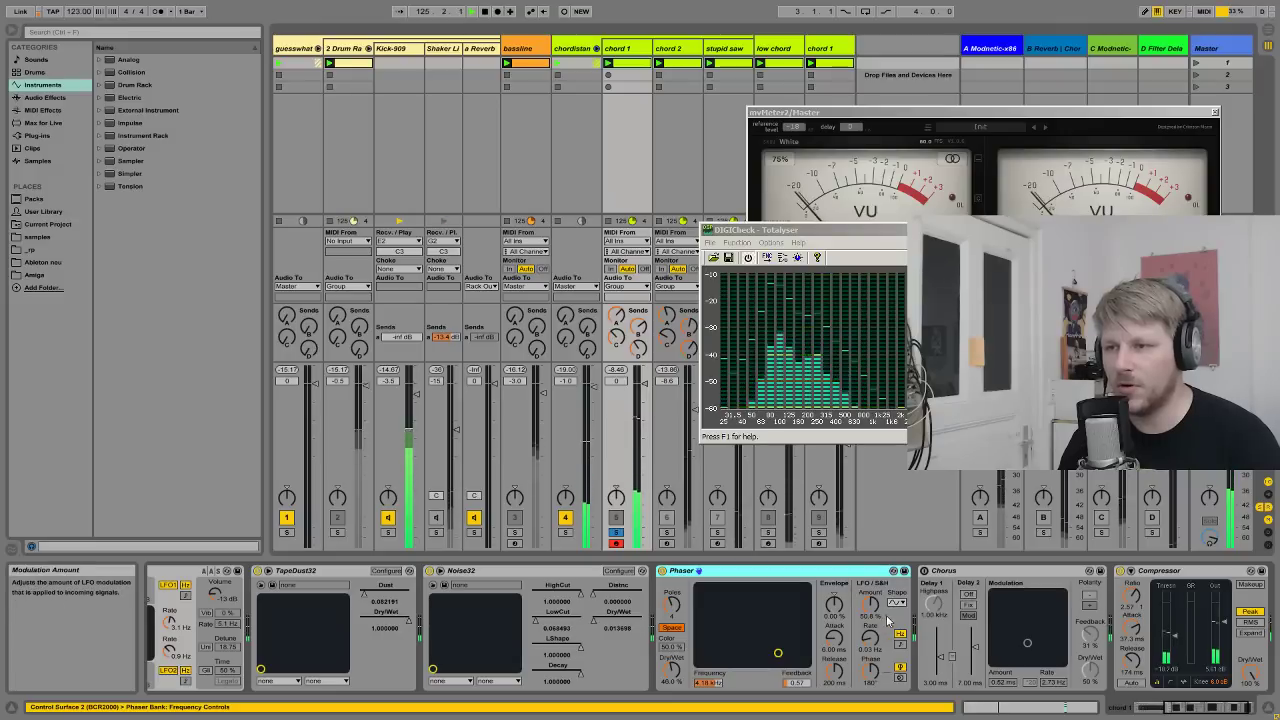
left_click(870, 637)
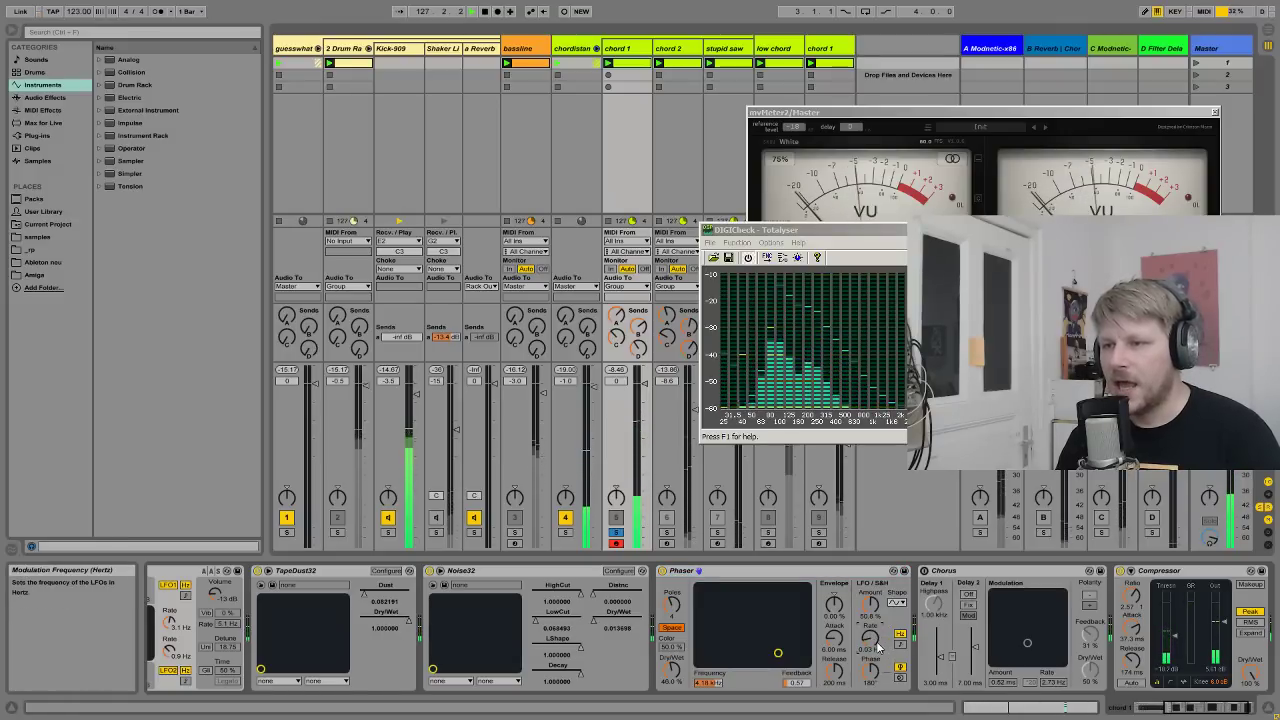
left_click(928, 573)
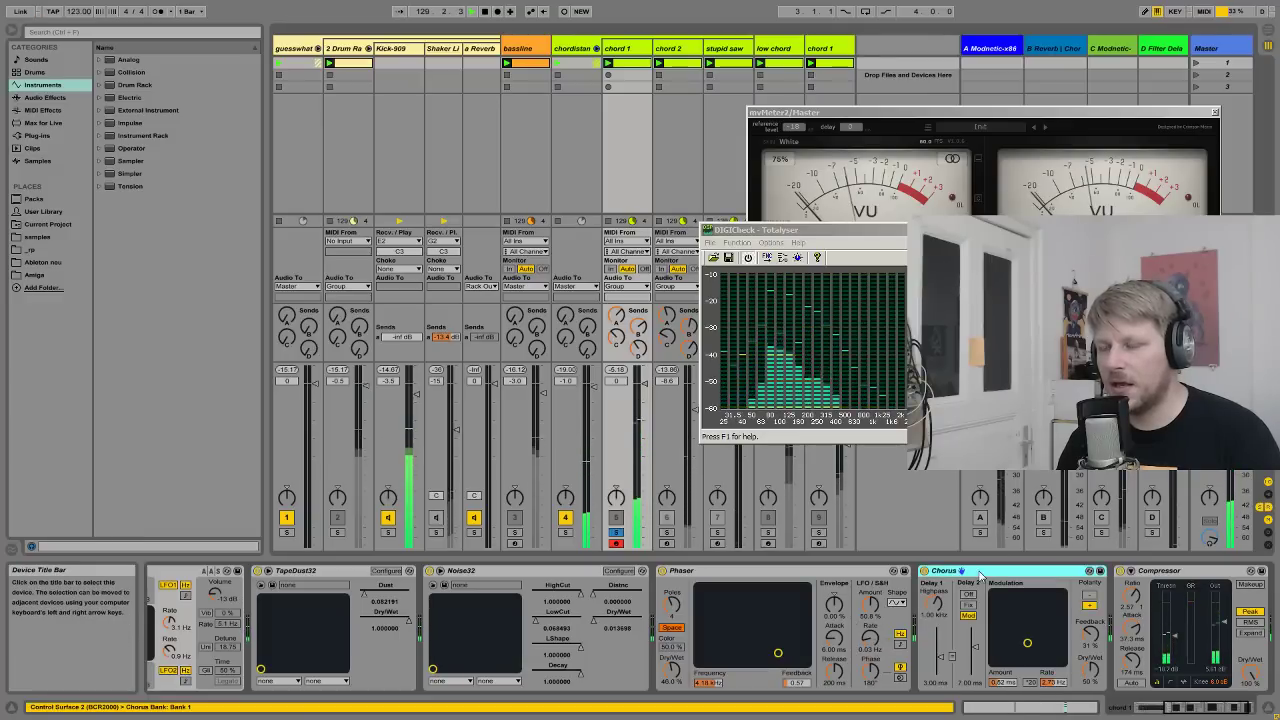
- Inspect the chord 1 Compressor and bypass the whole effect chain from TapeDust32 through the Compressor
left_click(1207, 708)
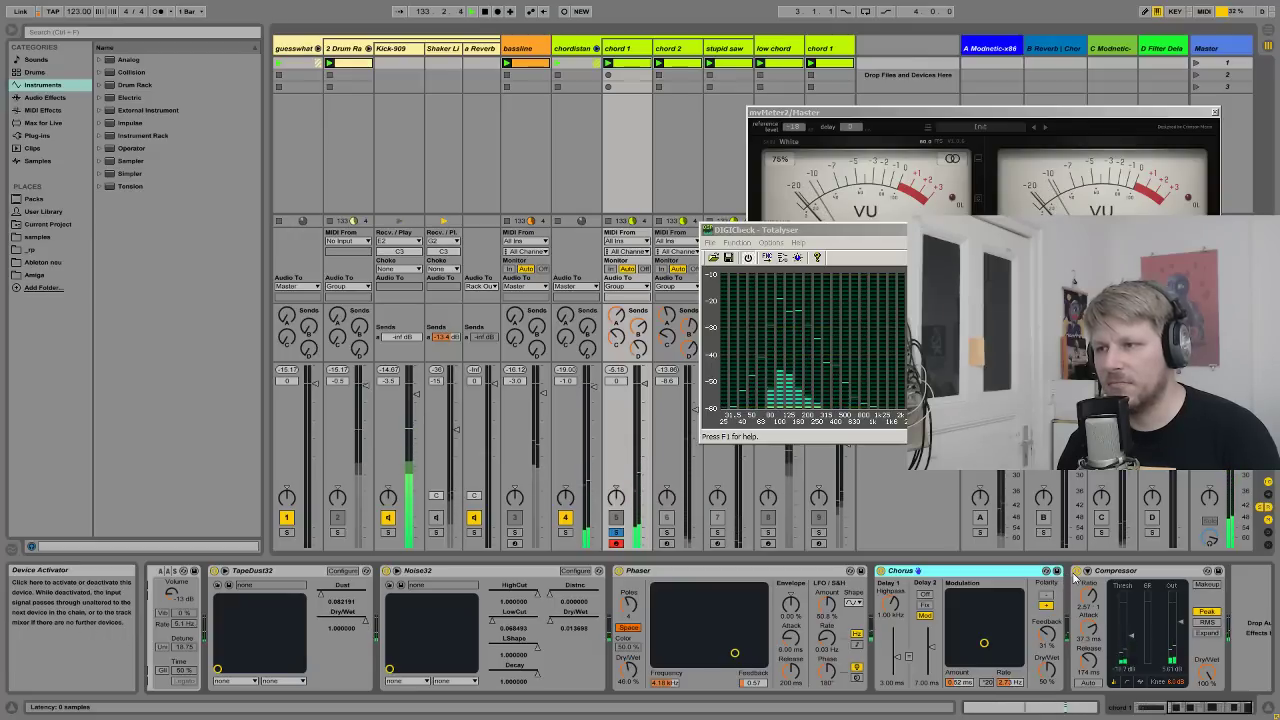
left_click(1133, 575)
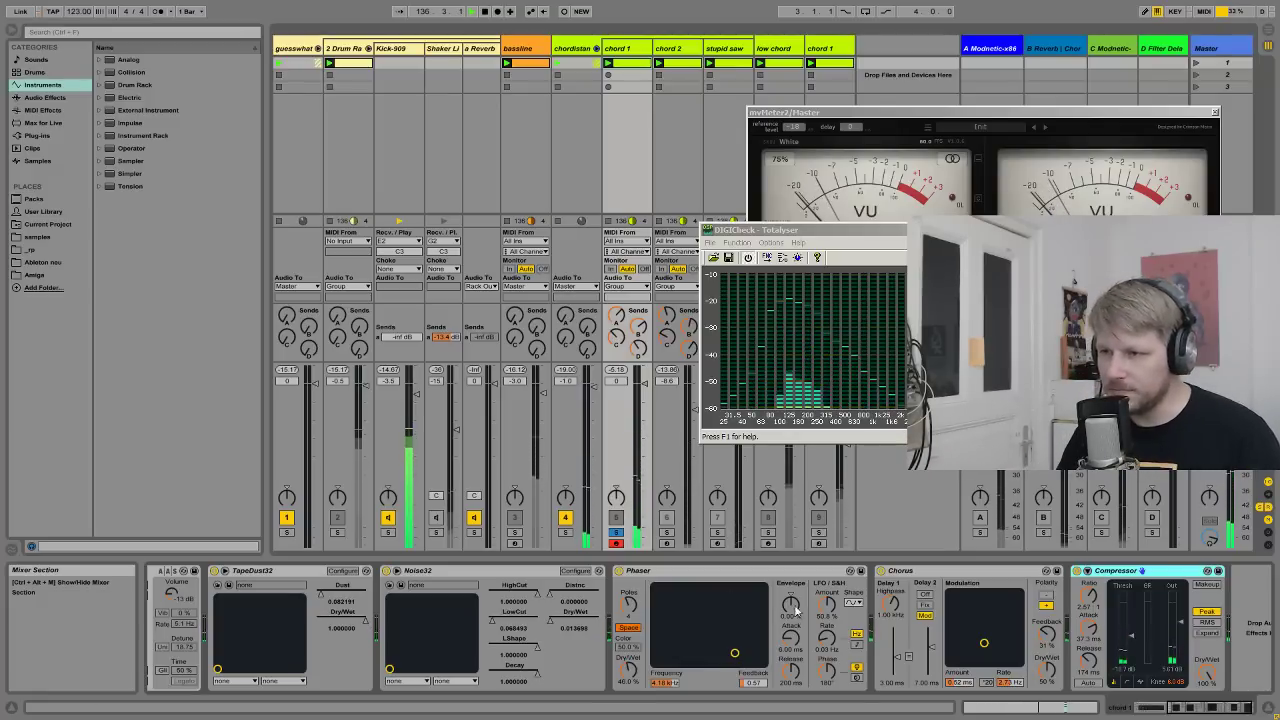
scroll(805, 607, "up", 4)
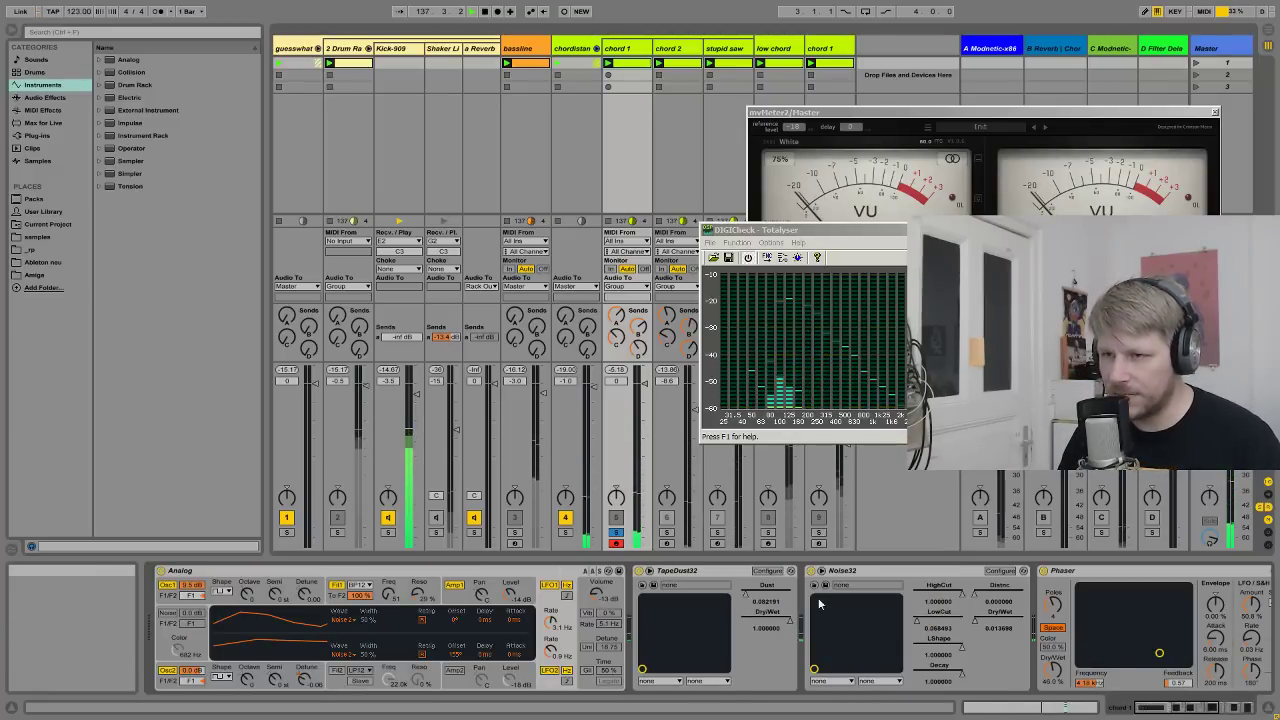
scroll(1140, 605, "down", 4)
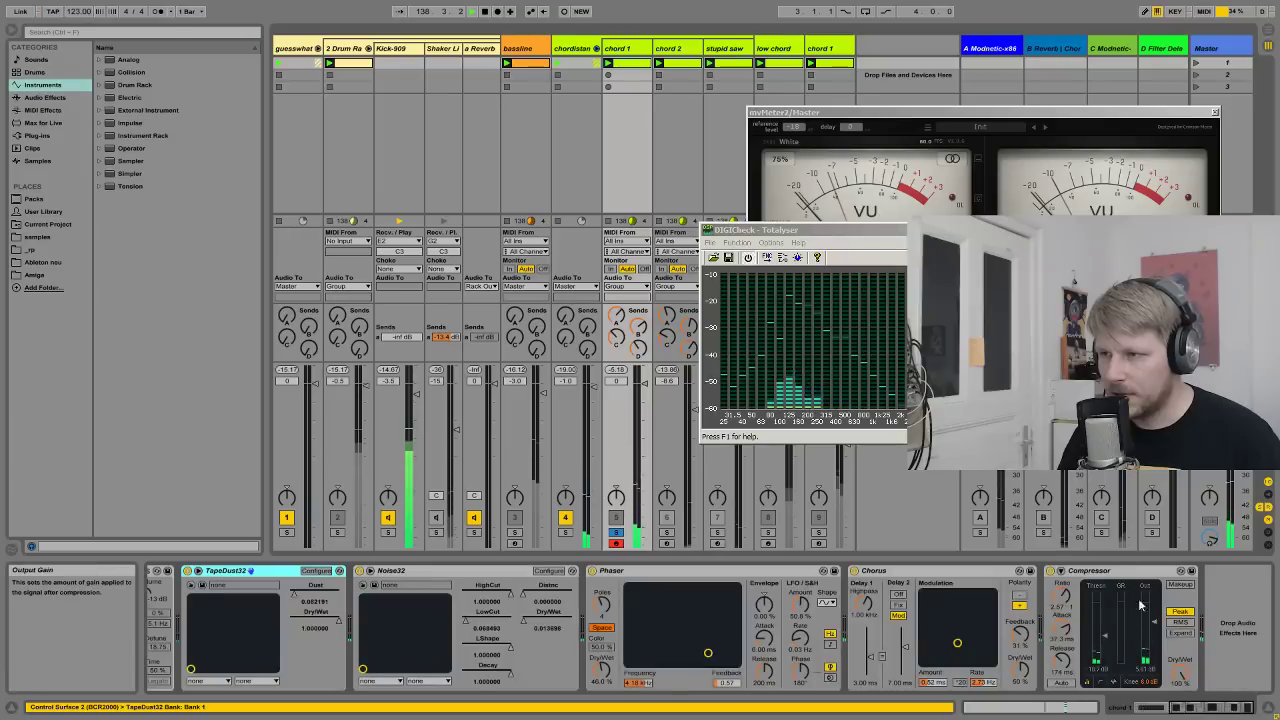
left_click(877, 570)
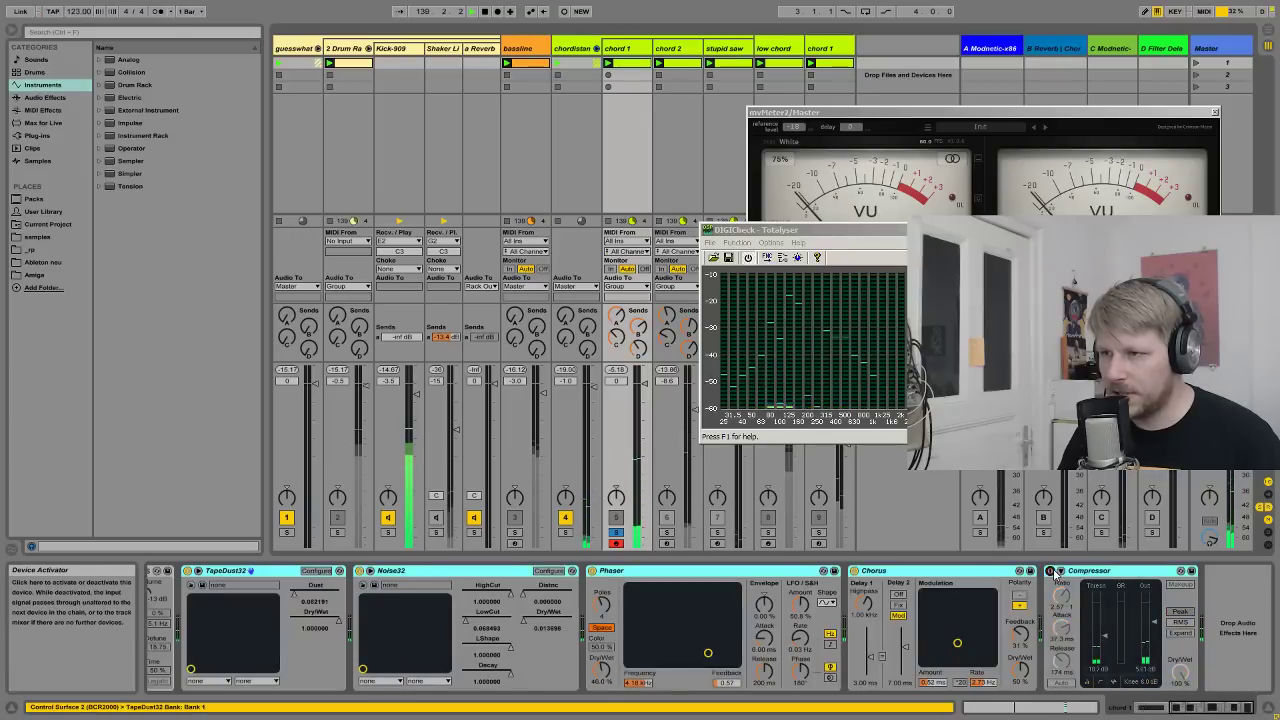
left_click(877, 570)
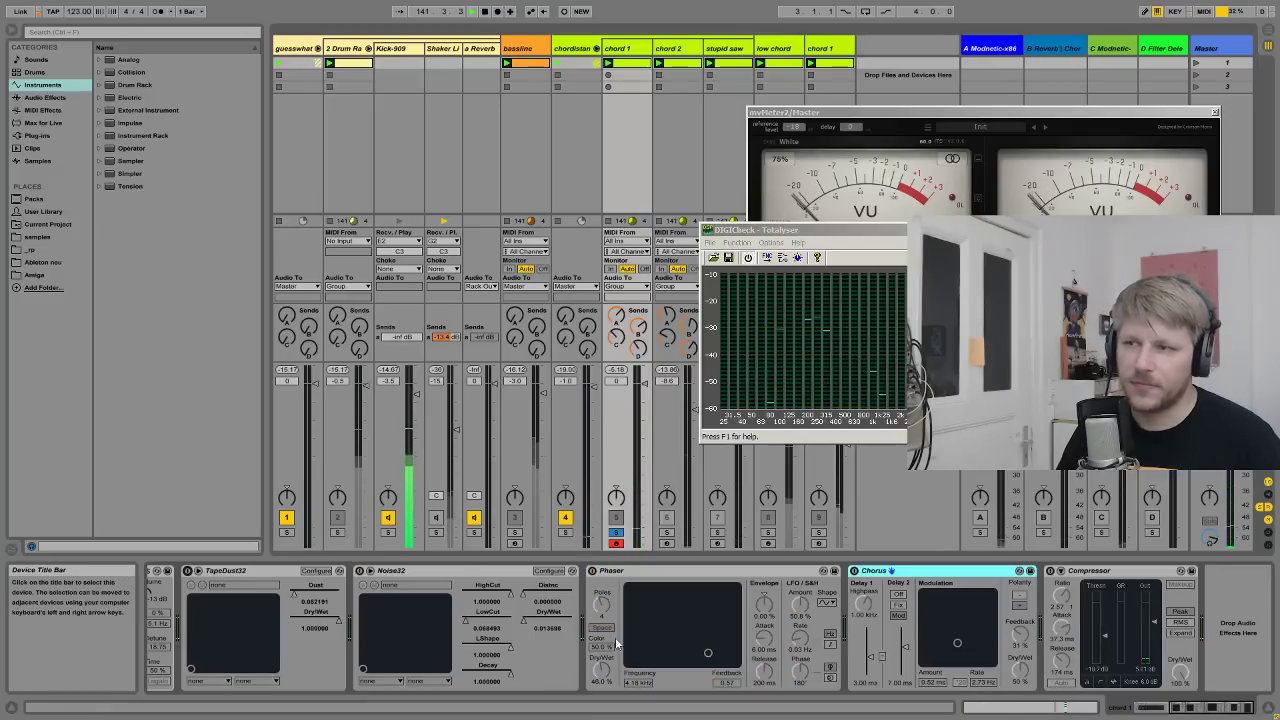
- With Filter 1 bypassed on the chord 1 track's Analog synth, lower its overall volume to -21 dB and adjust Oscillator 2's detune
left_click_drag(1068, 707, 1035, 706)
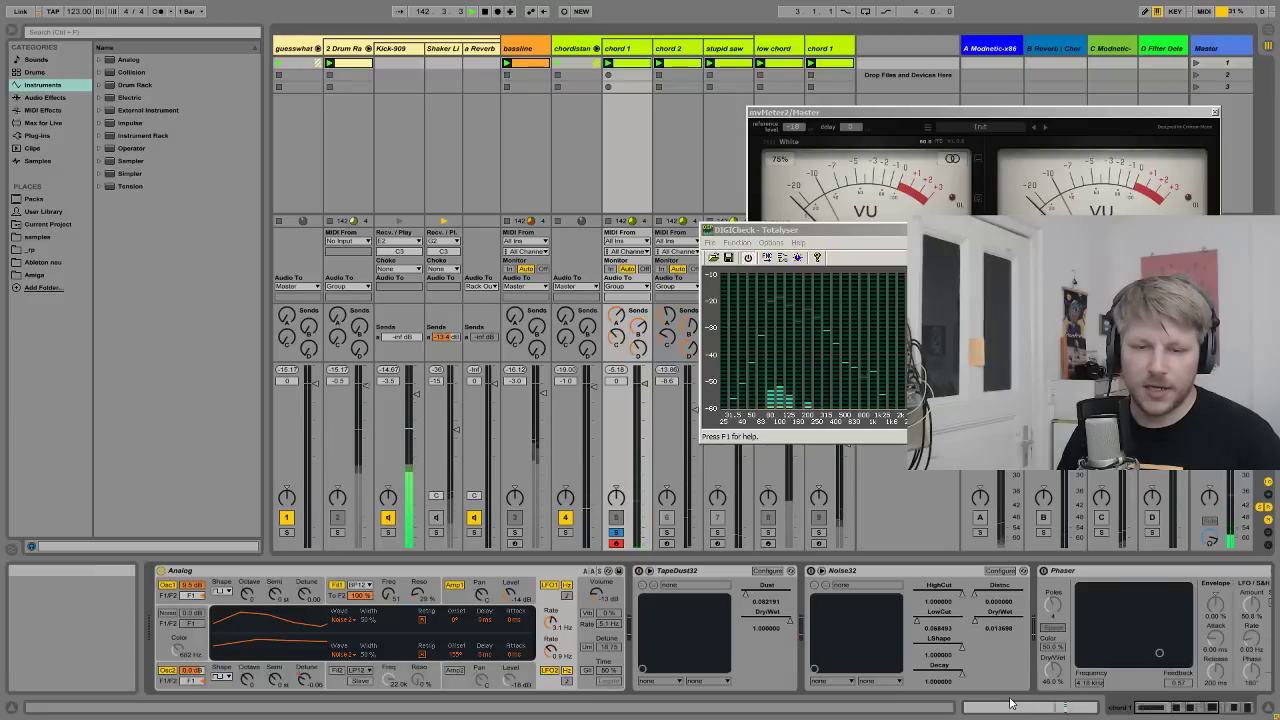
left_click(488, 571)
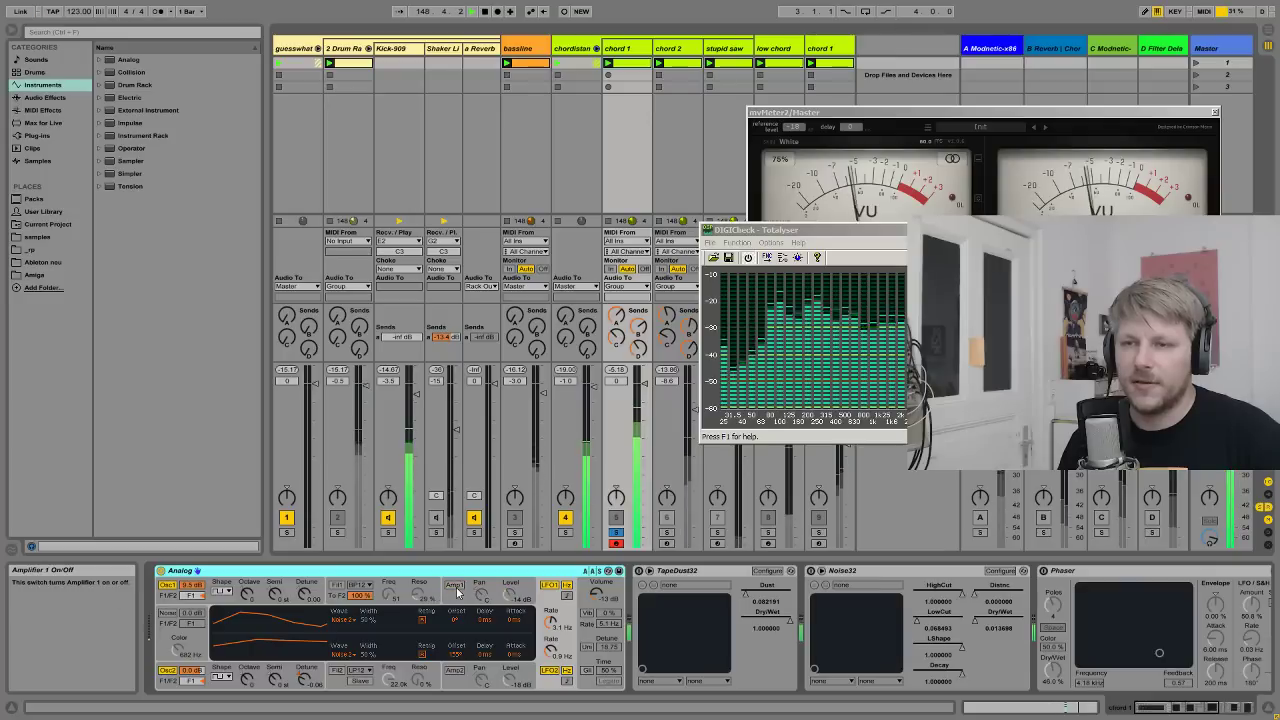
left_click_drag(597, 594, 597, 598)
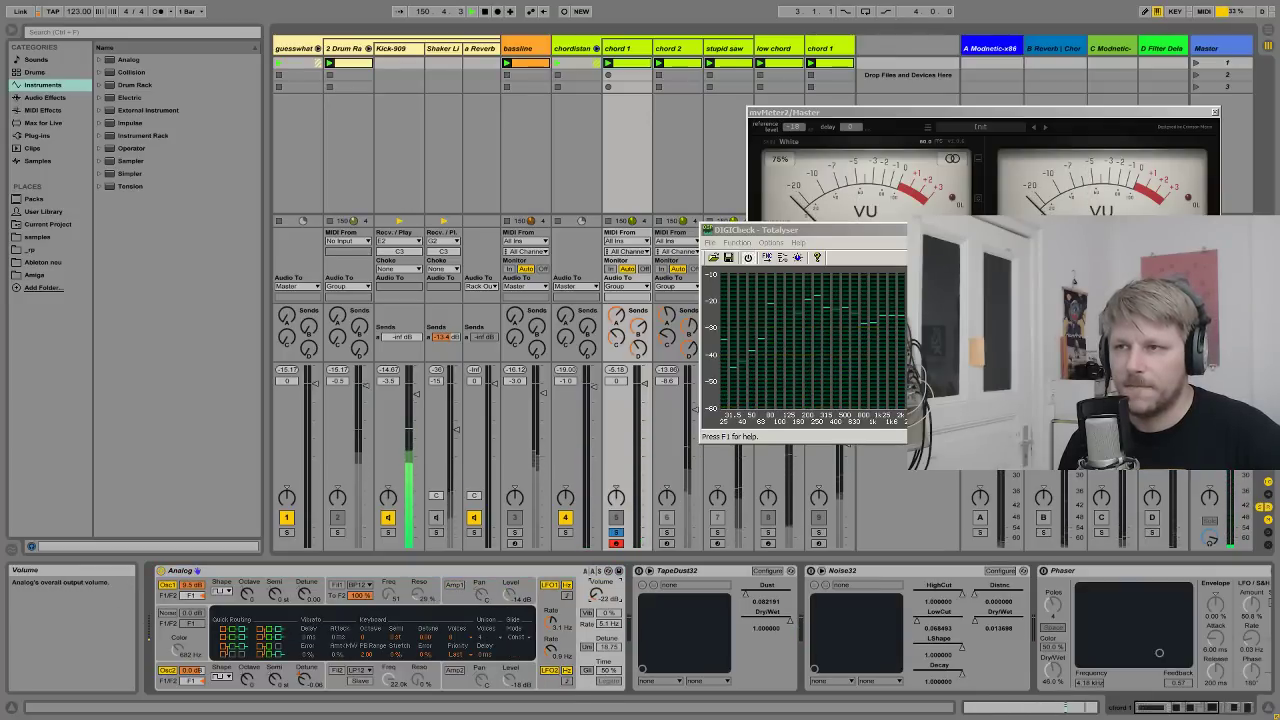
left_click(495, 590)
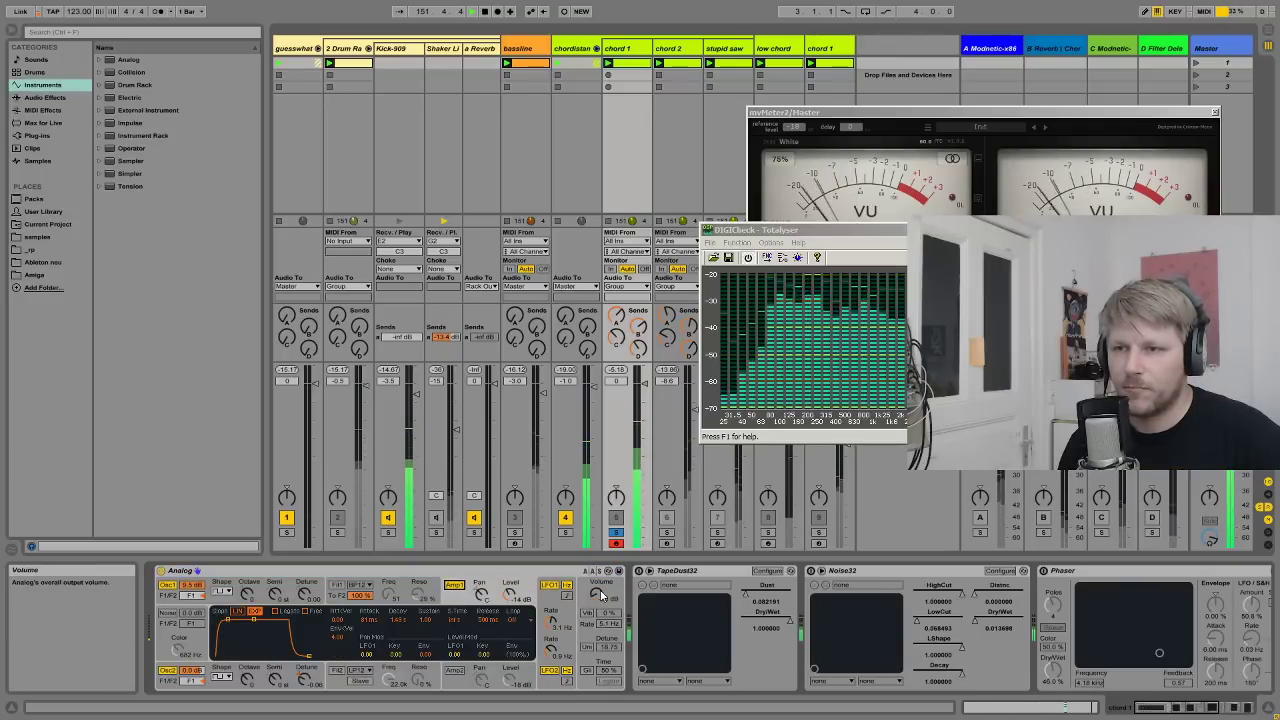
left_click_drag(597, 594, 615, 598)
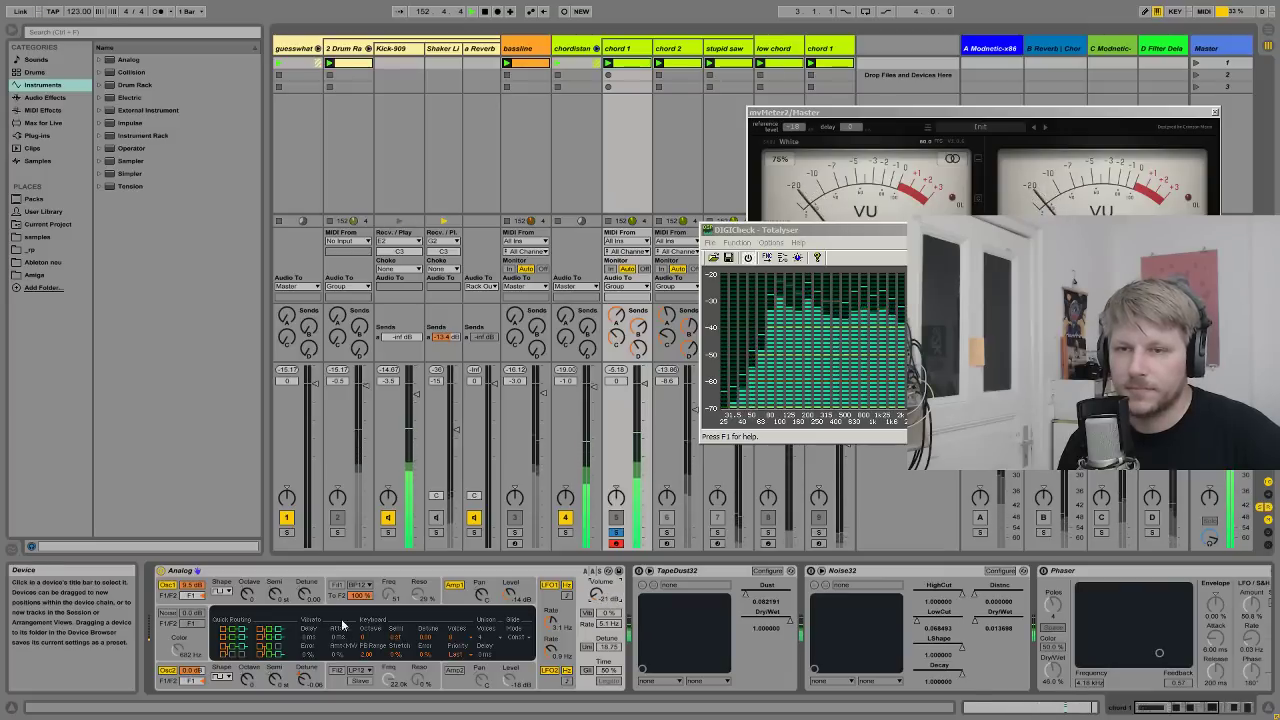
left_click(310, 682)
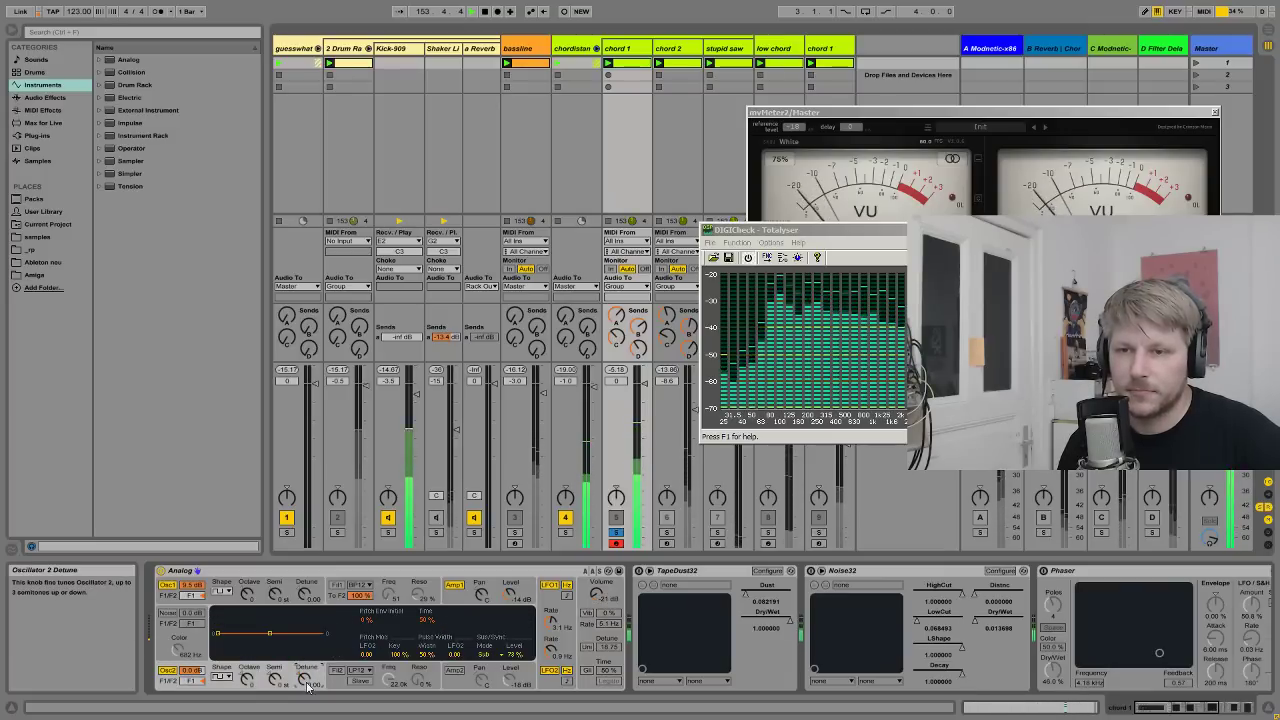
left_click(403, 572)
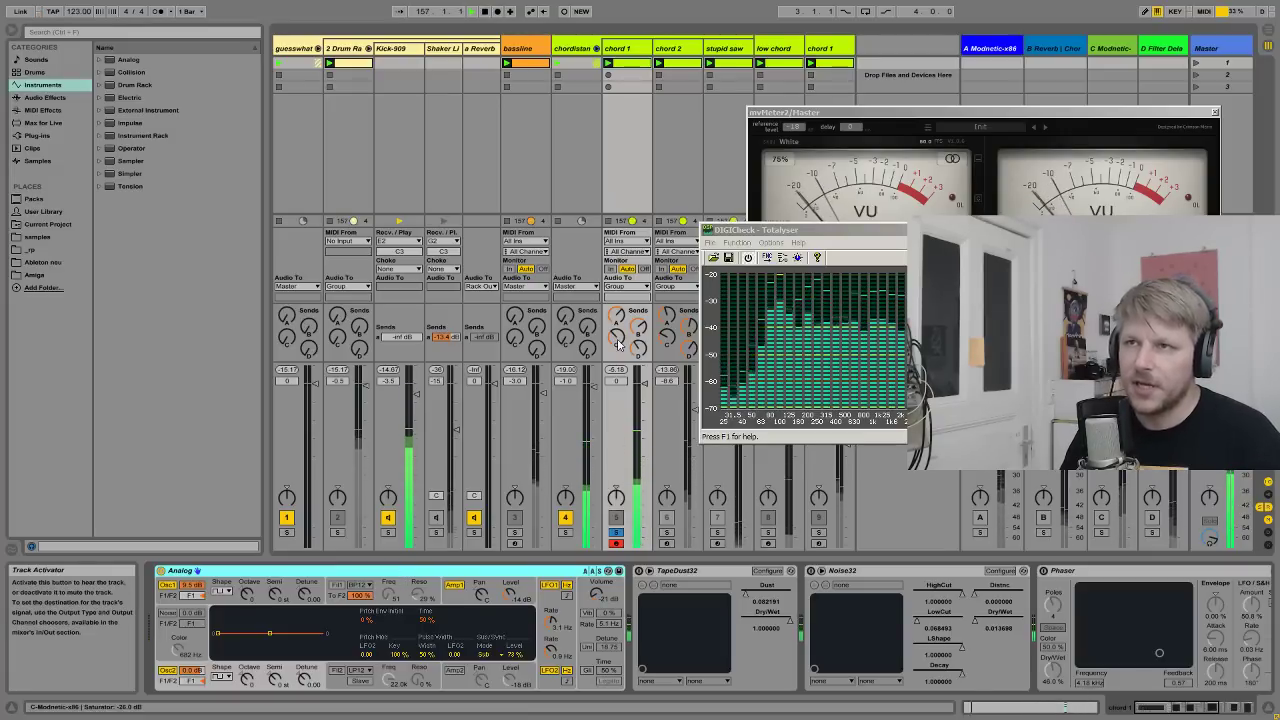
- Open the chord 1 clip's notes in an enlarged note editor and move the VU meter window clear of it
left_click(628, 65)
double_click(628, 65)
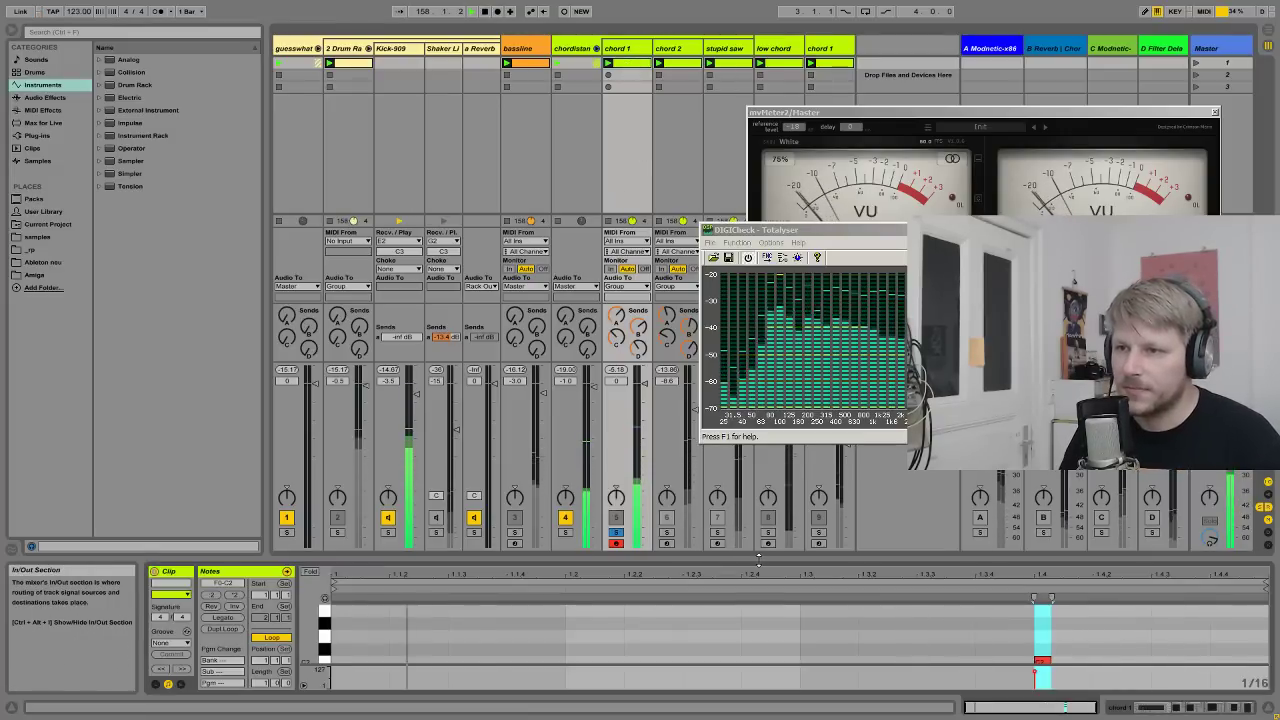
left_click_drag(734, 558, 416, 309)
left_click(814, 311)
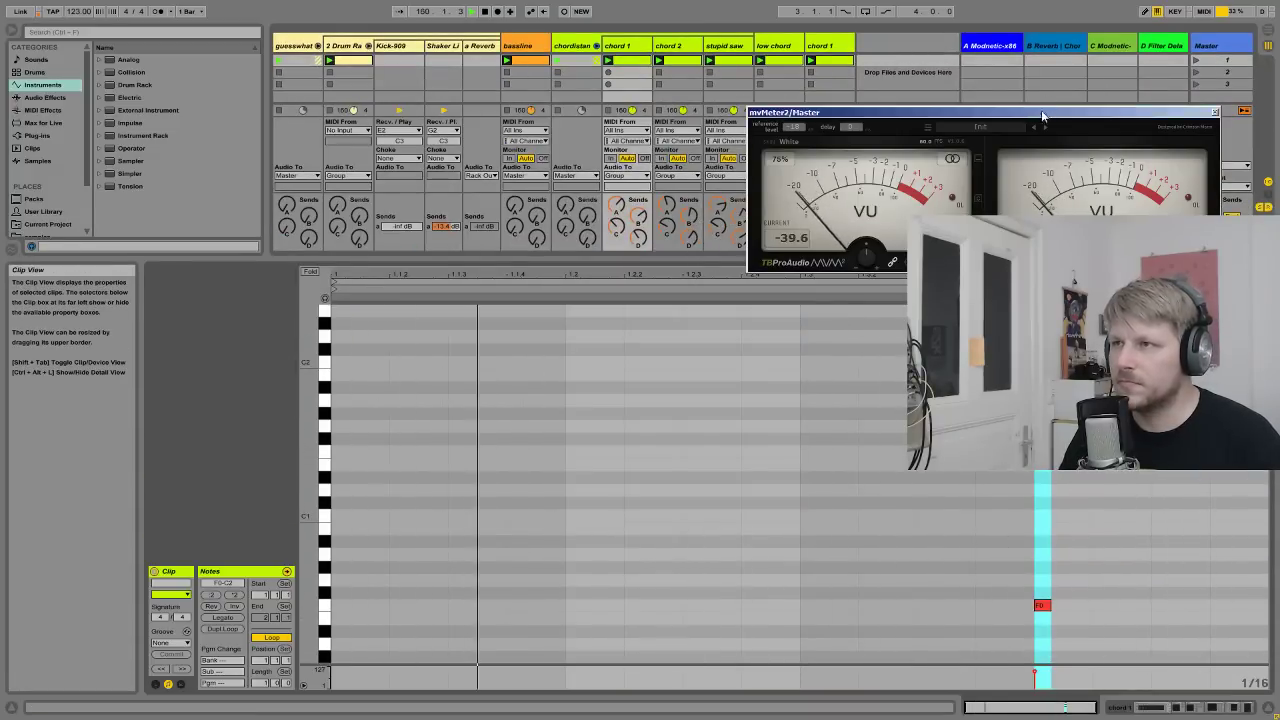
left_click_drag(1041, 110, 1059, 59)
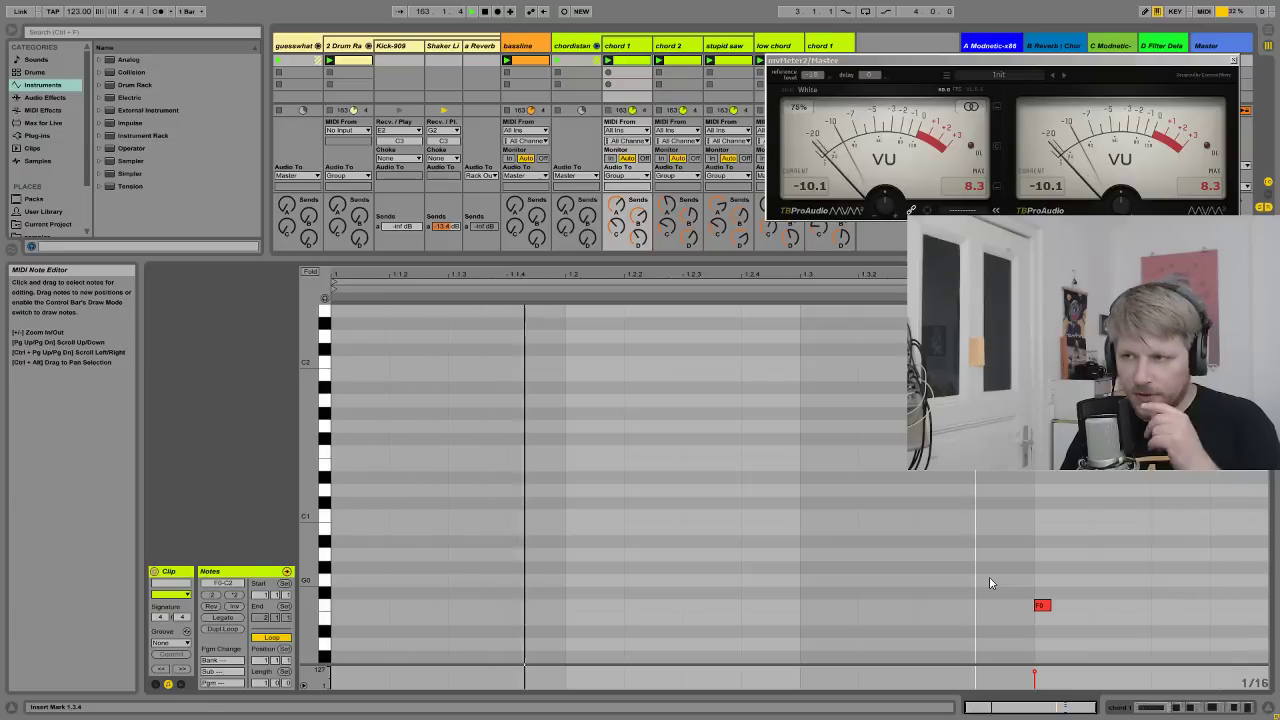
- Delete the low F0 note from the chord 1 clip to hear the chord without it, and undo the deletion
left_click_drag(990, 583, 1094, 624)
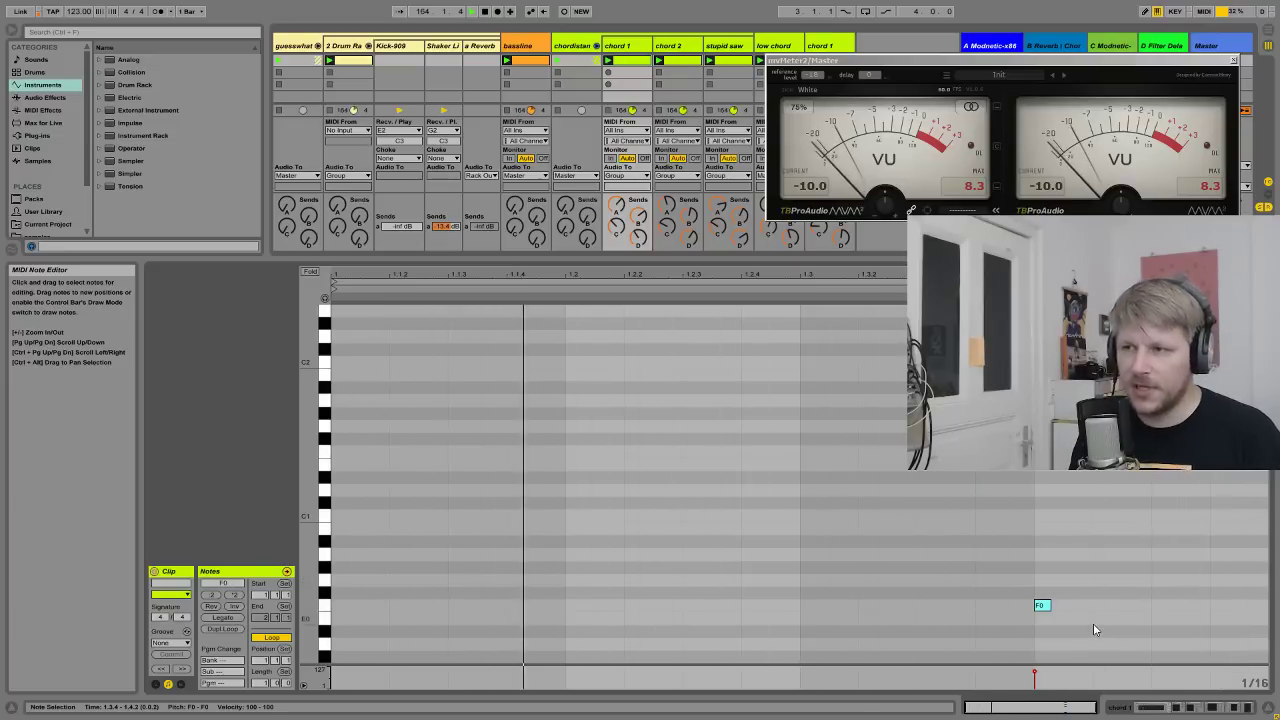
key("Delete")
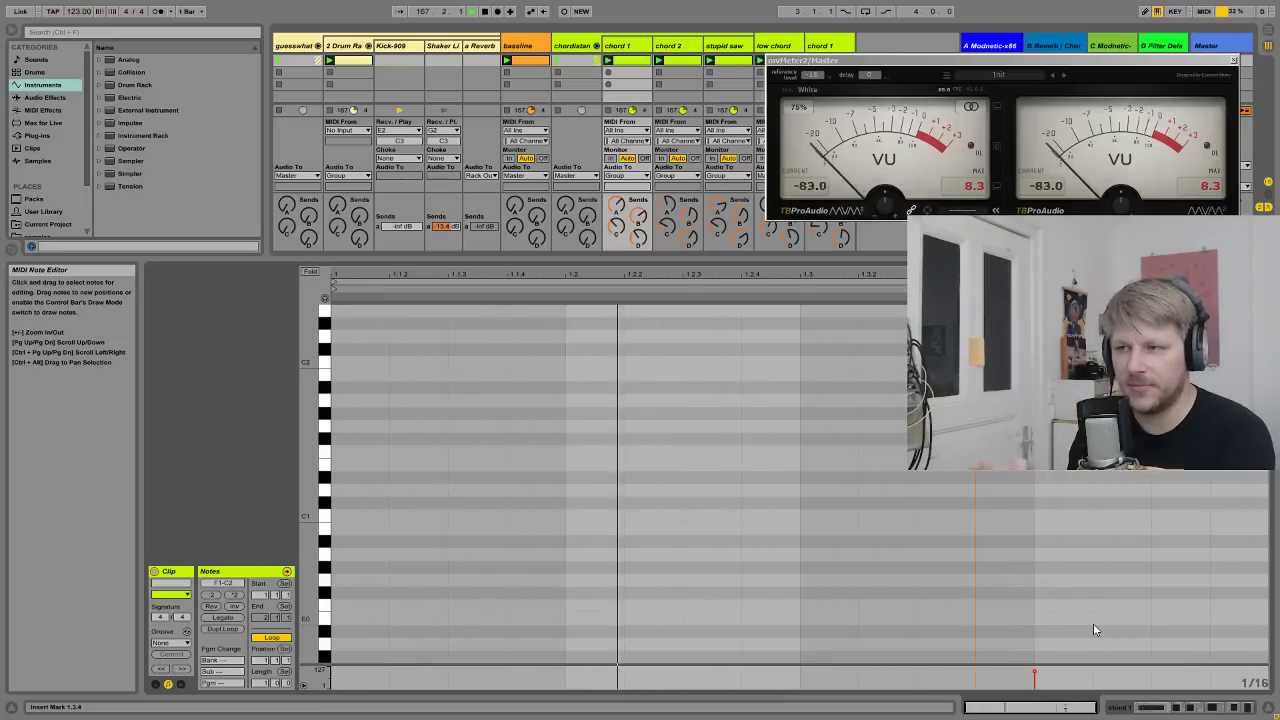
key("f")
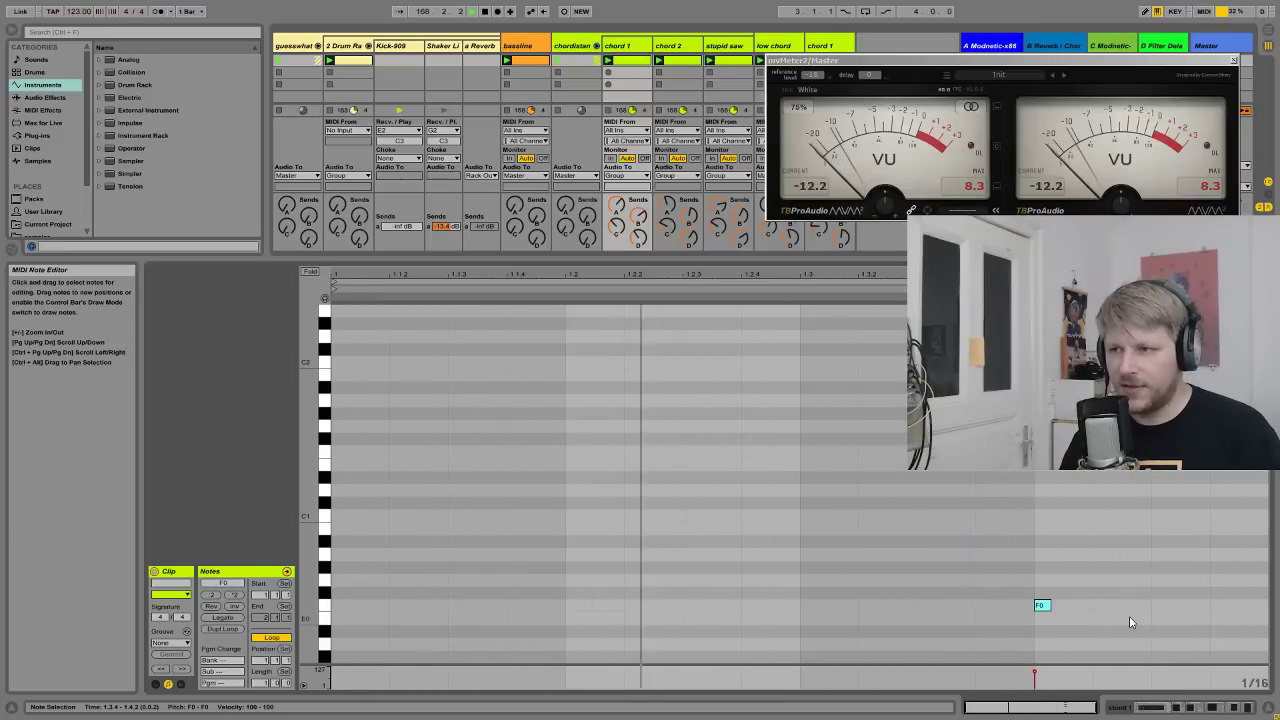
- Return from the note editor to the chord 1 device chain and unsolo the track to hear it in the full mix
key("ctrl+alt+m")
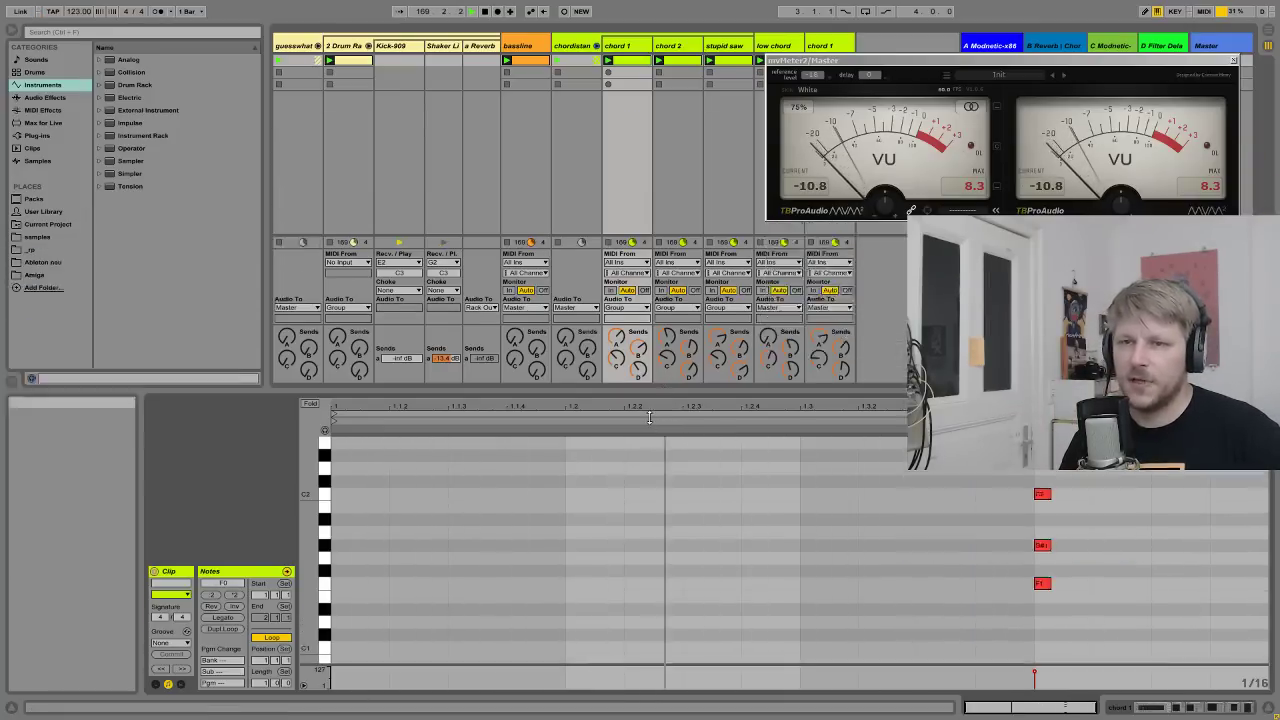
left_click(627, 49)
double_click(627, 49)
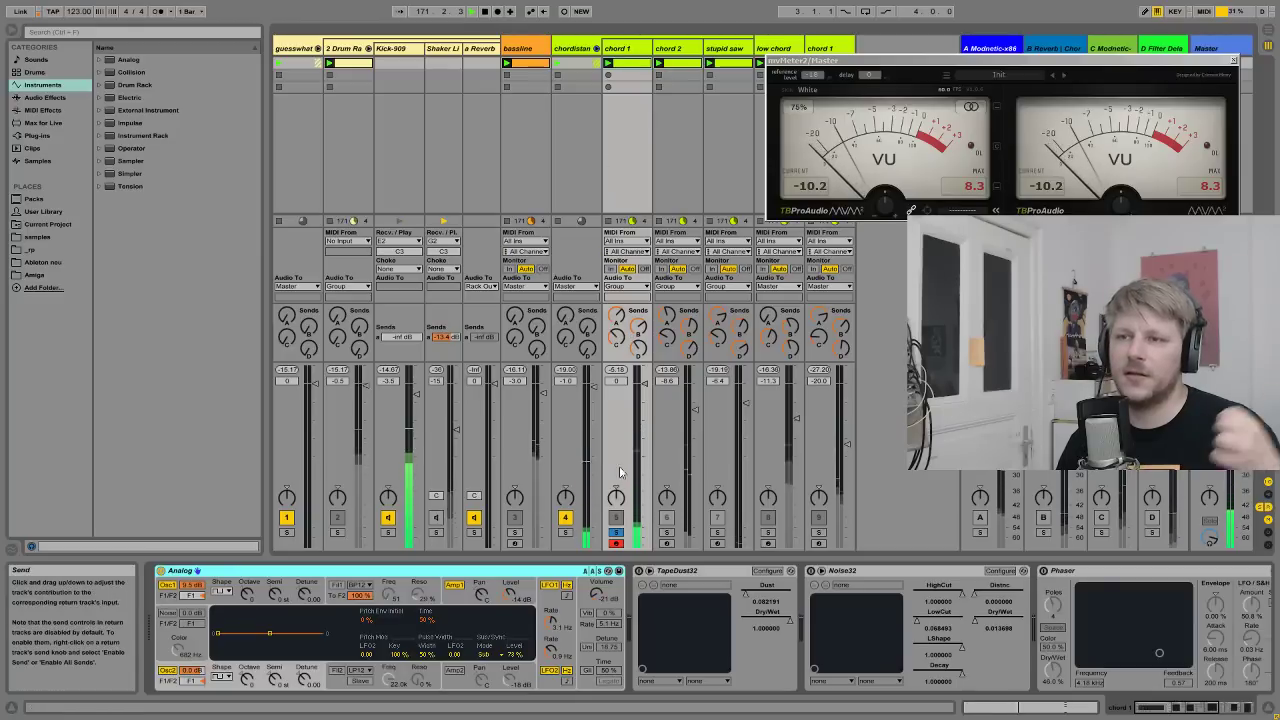
left_click(616, 539)
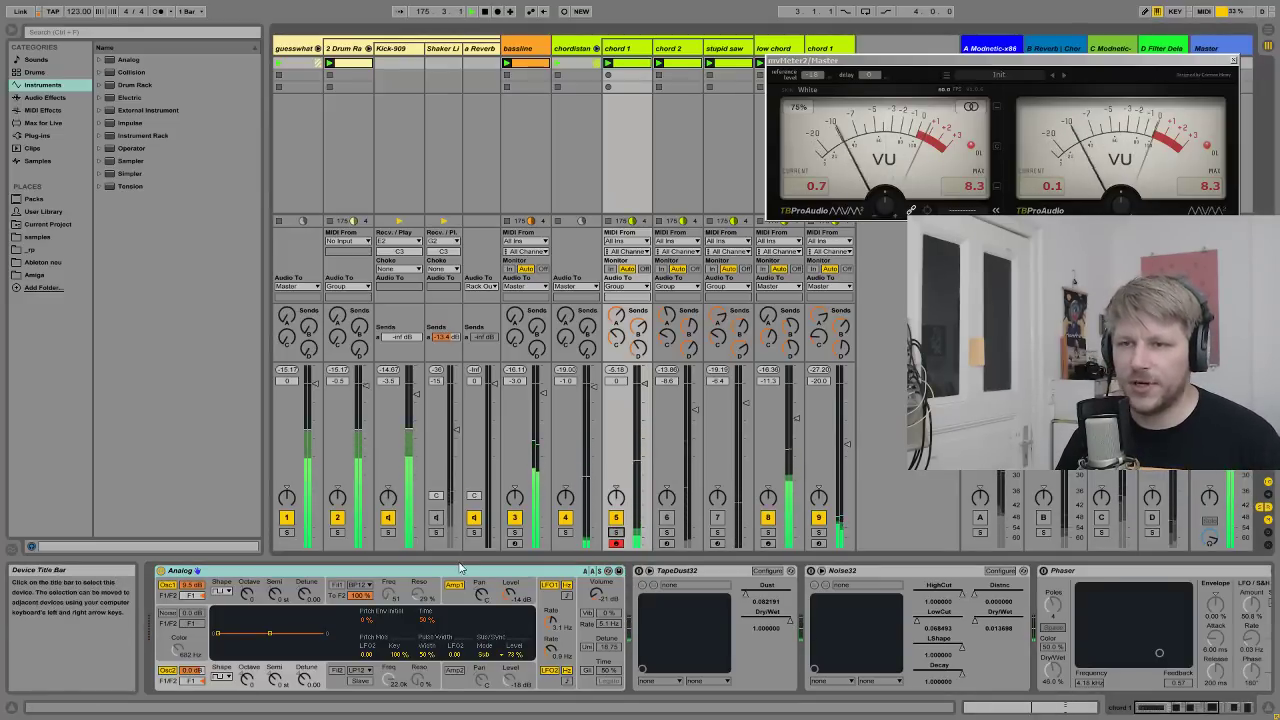
- Reactivate the Analog synth's Filter 1 and the TapeDust32 and Noise32 effects on the chord 1 track
left_click(338, 584)
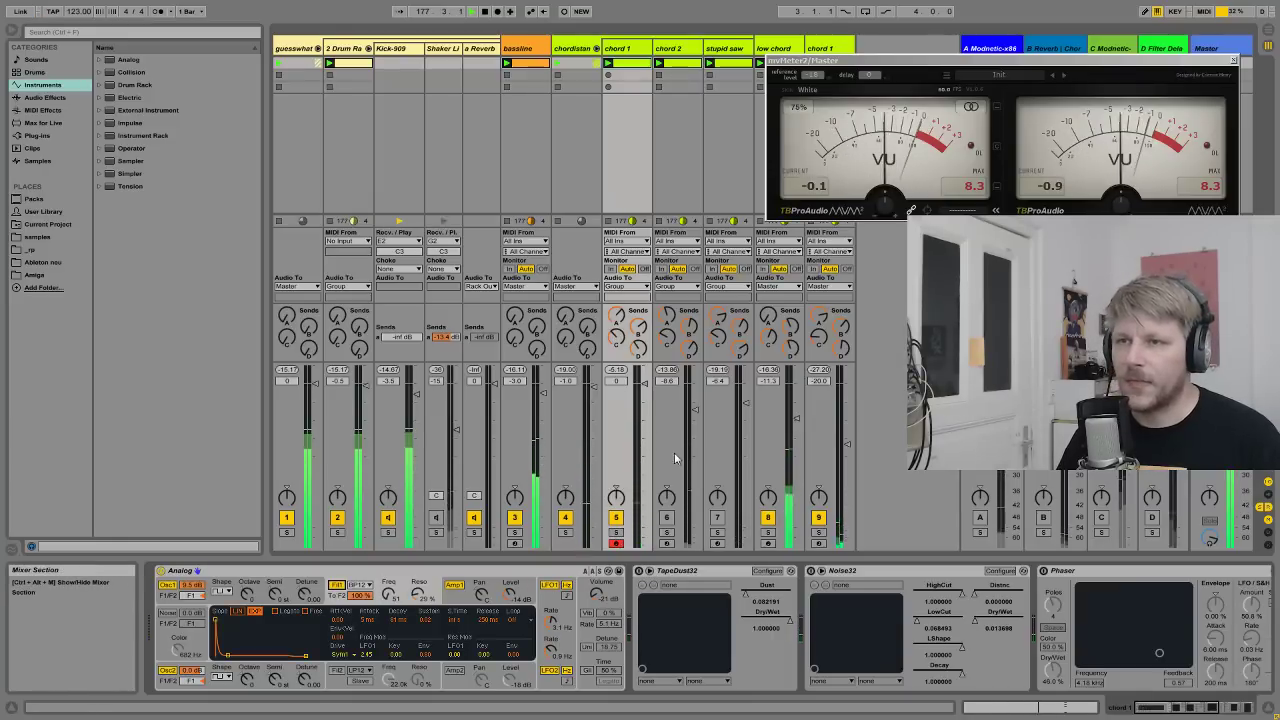
left_click(641, 572)
left_click(812, 571)
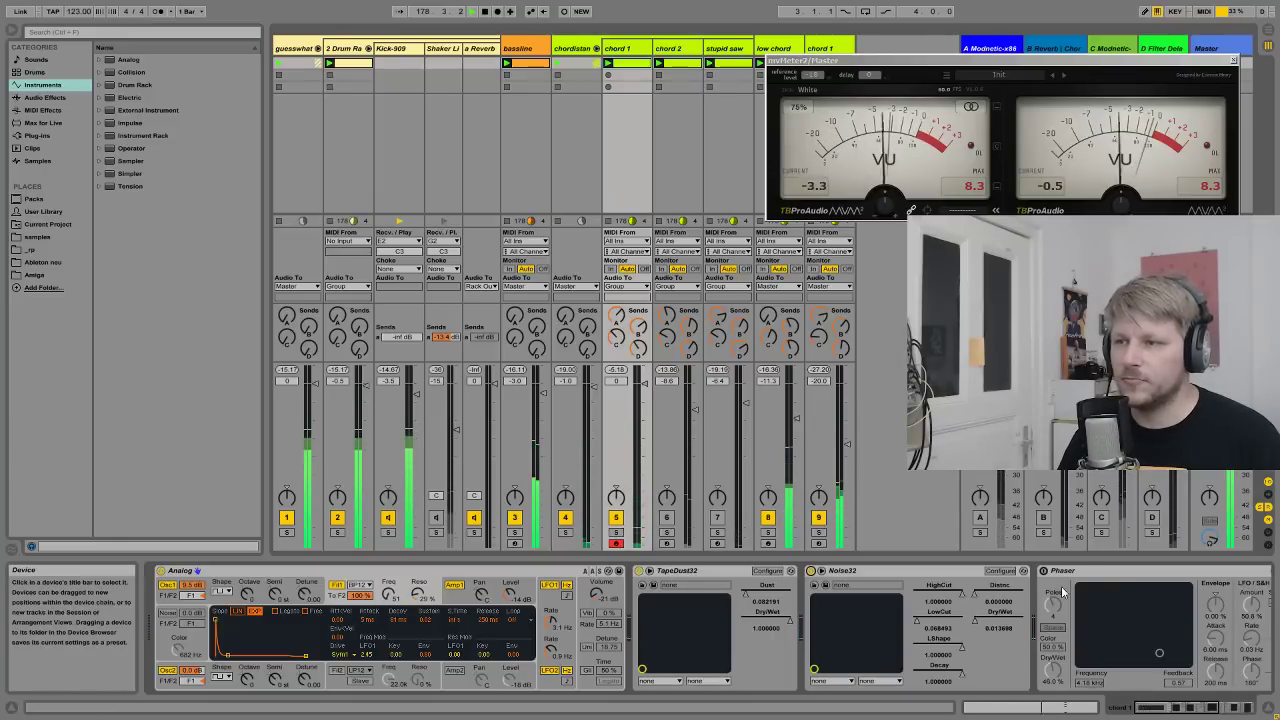
- Review the effect devices on the chord 1 track and its parent chord group, and stop playback
left_click(1177, 707)
left_click(1177, 707)
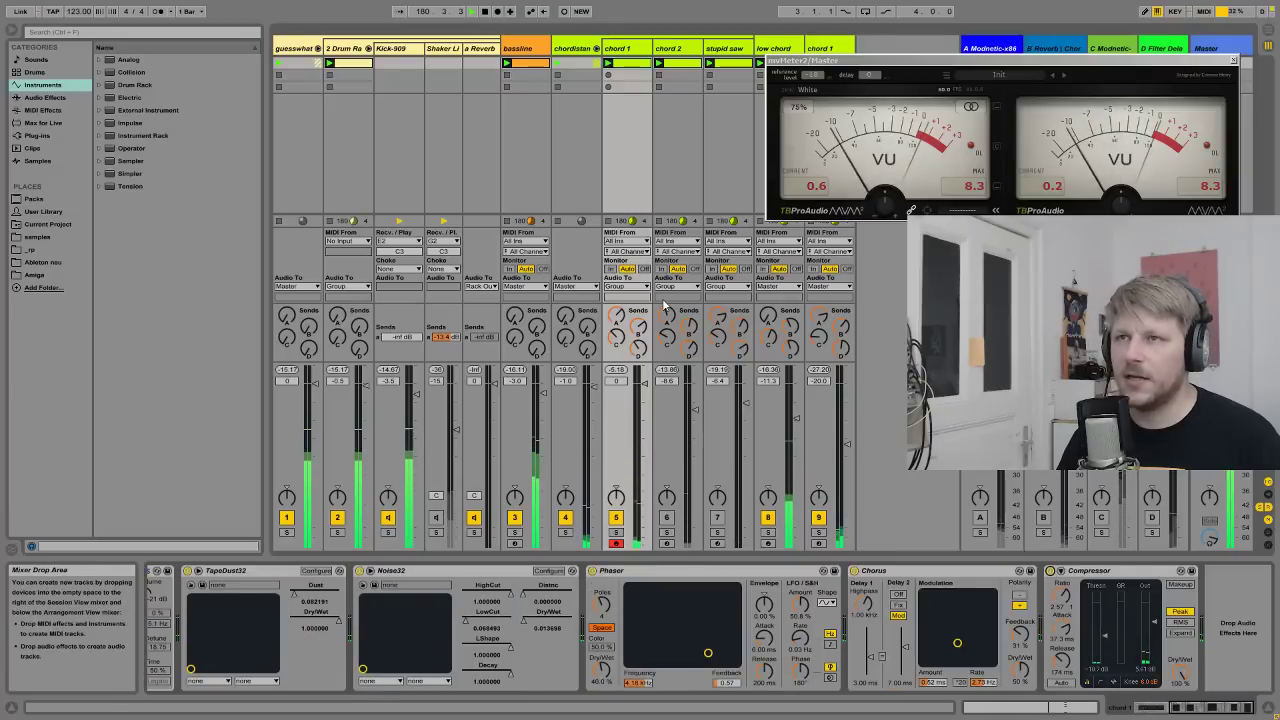
left_click(575, 48)
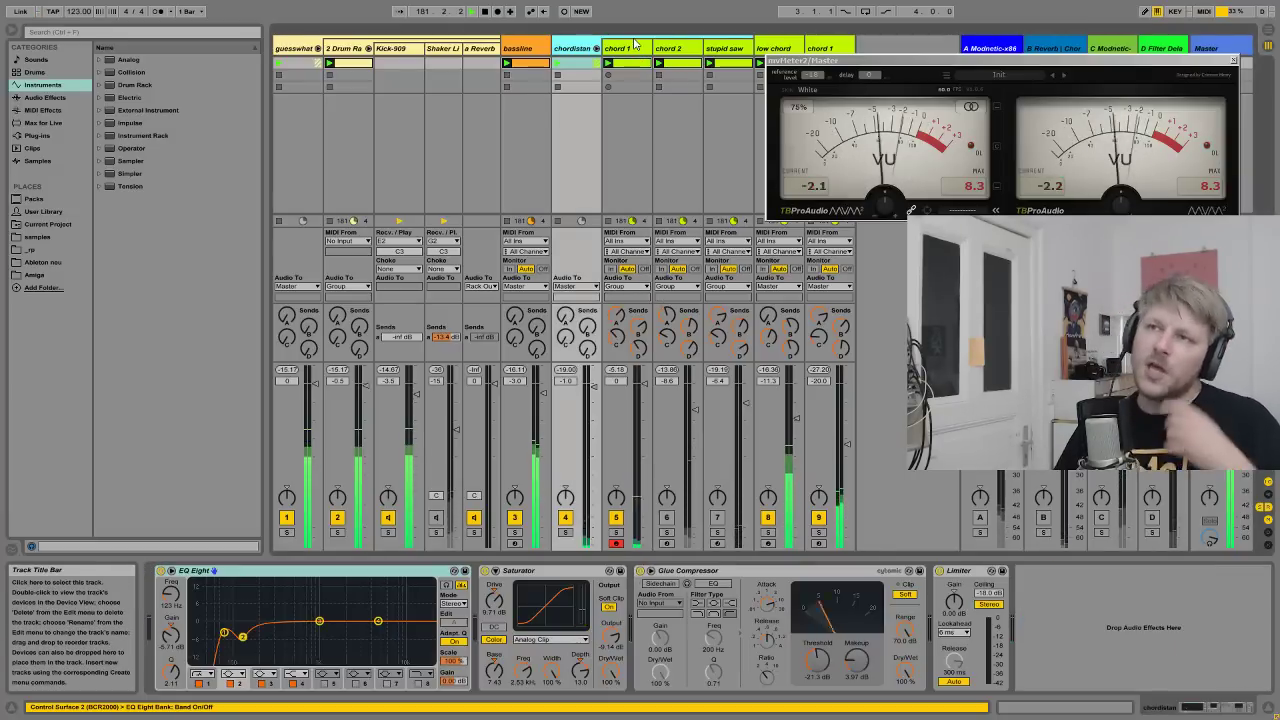
left_click(487, 12)
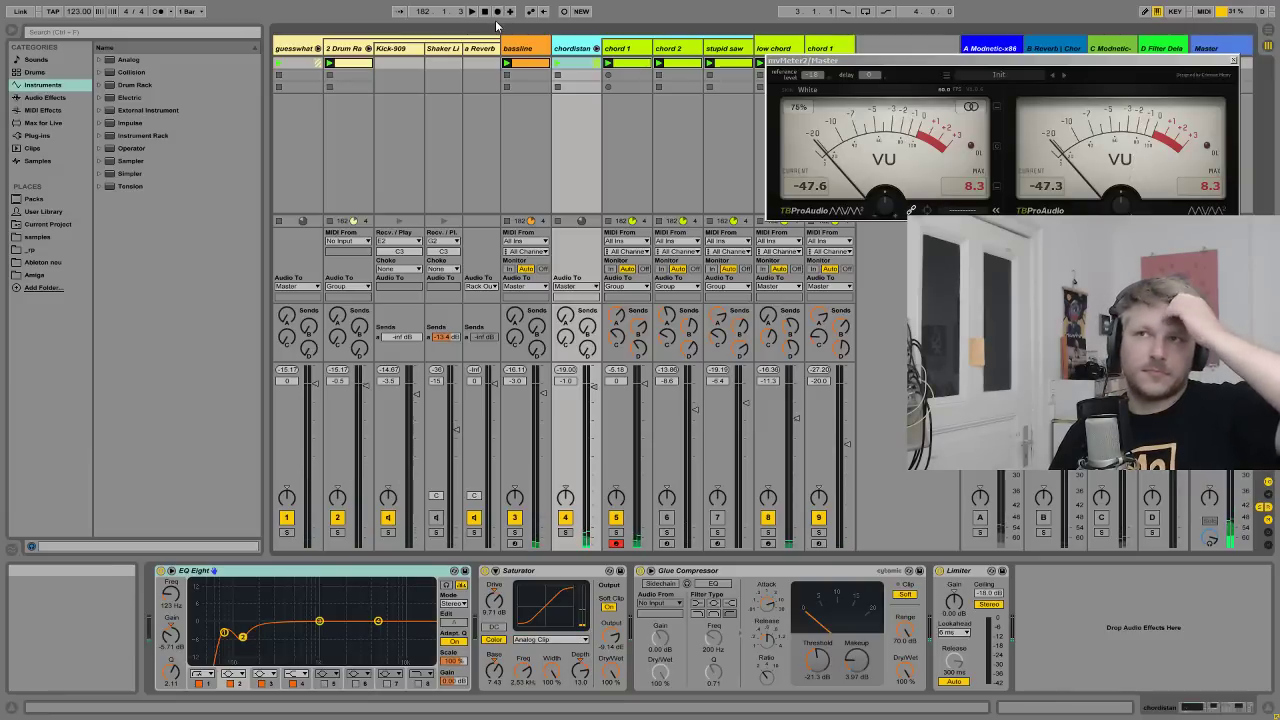
left_click(622, 48)
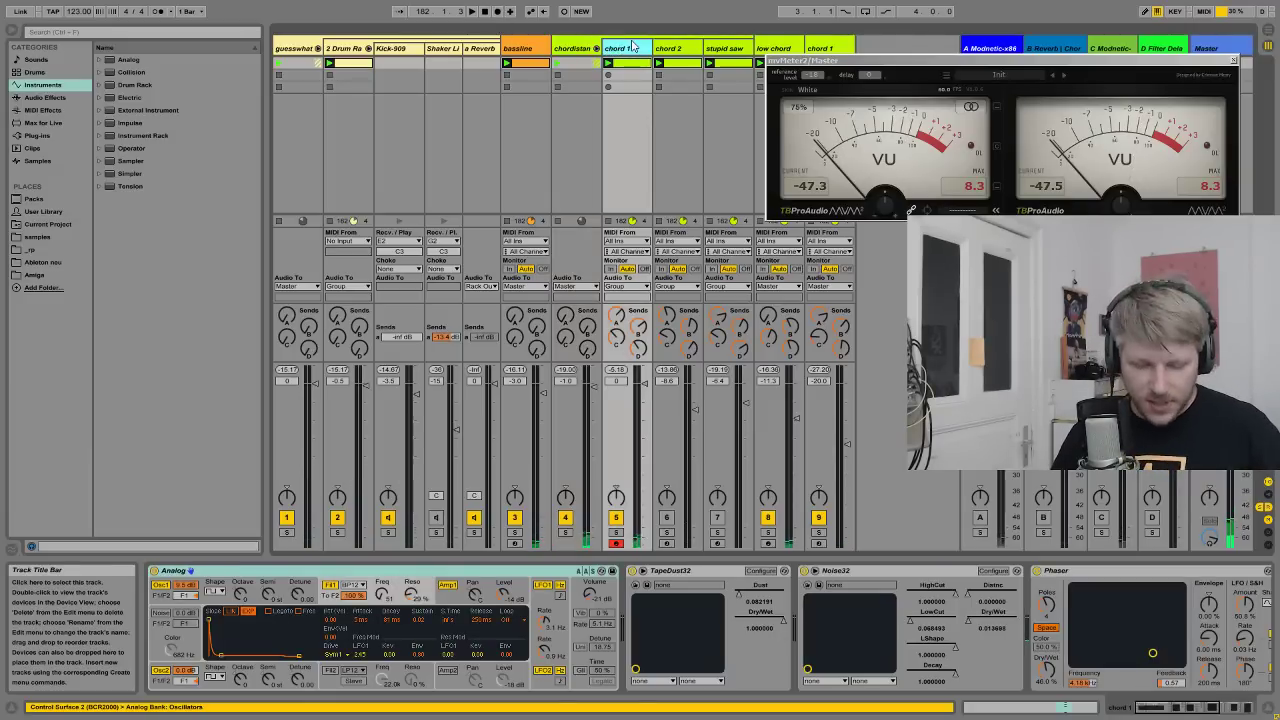
- Show the Analog synth on the chord 2 track, then activate and solo that track
left_click(670, 48)
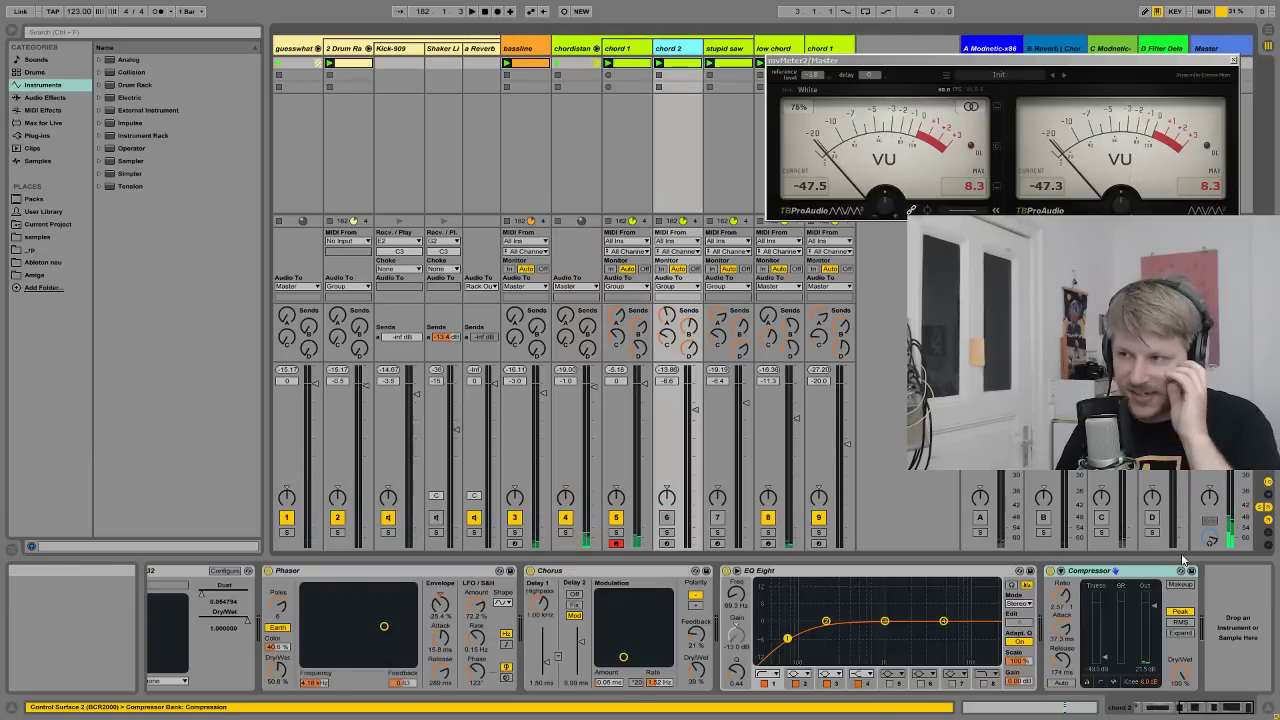
left_click(1152, 710)
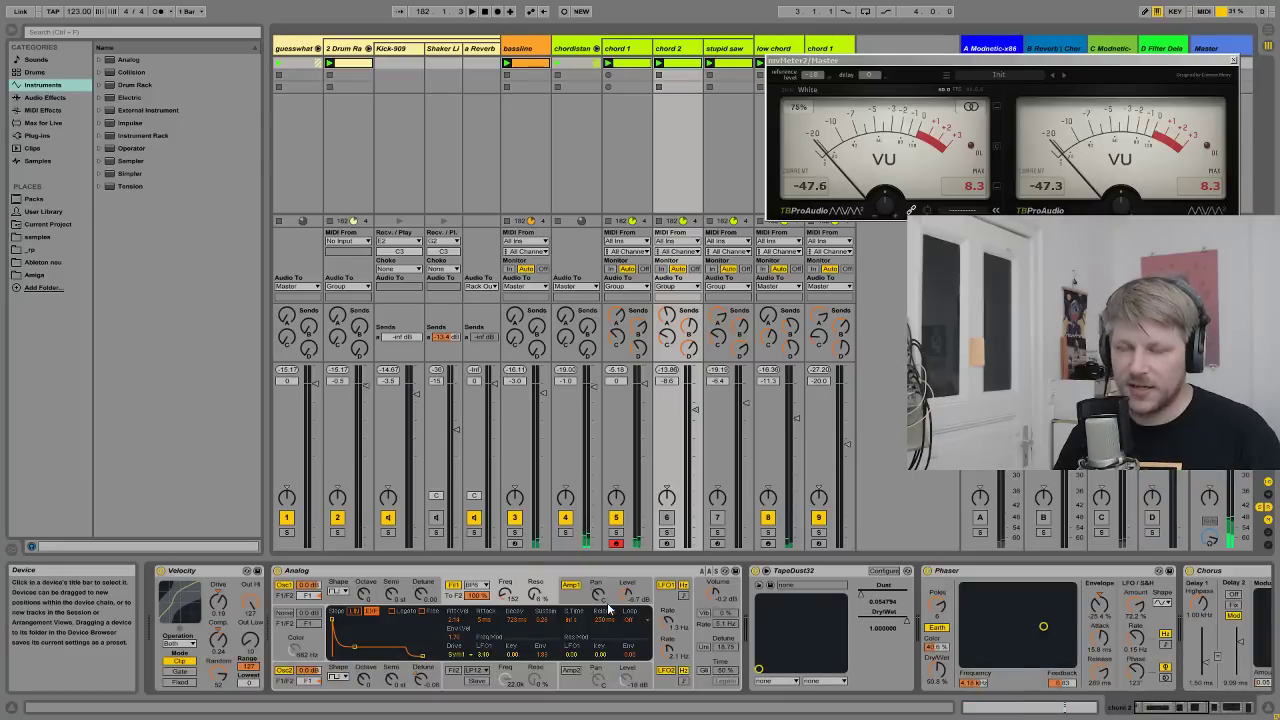
left_click(292, 570)
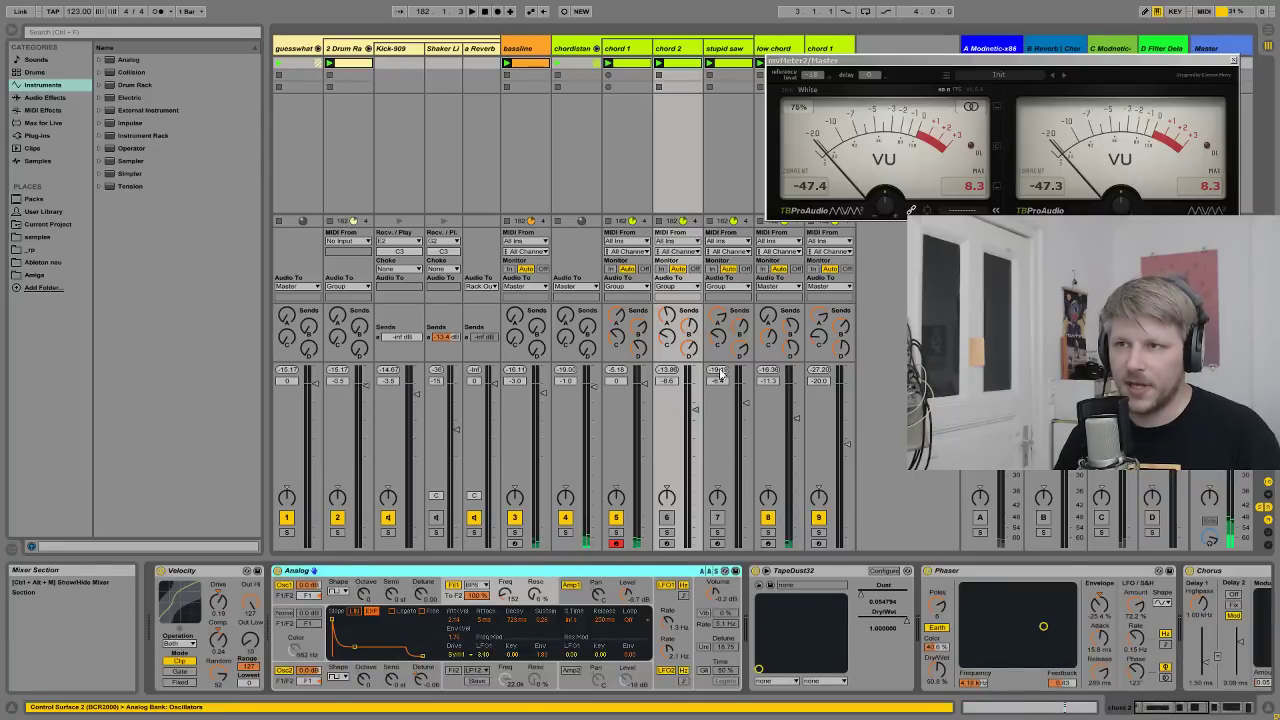
left_click(666, 517)
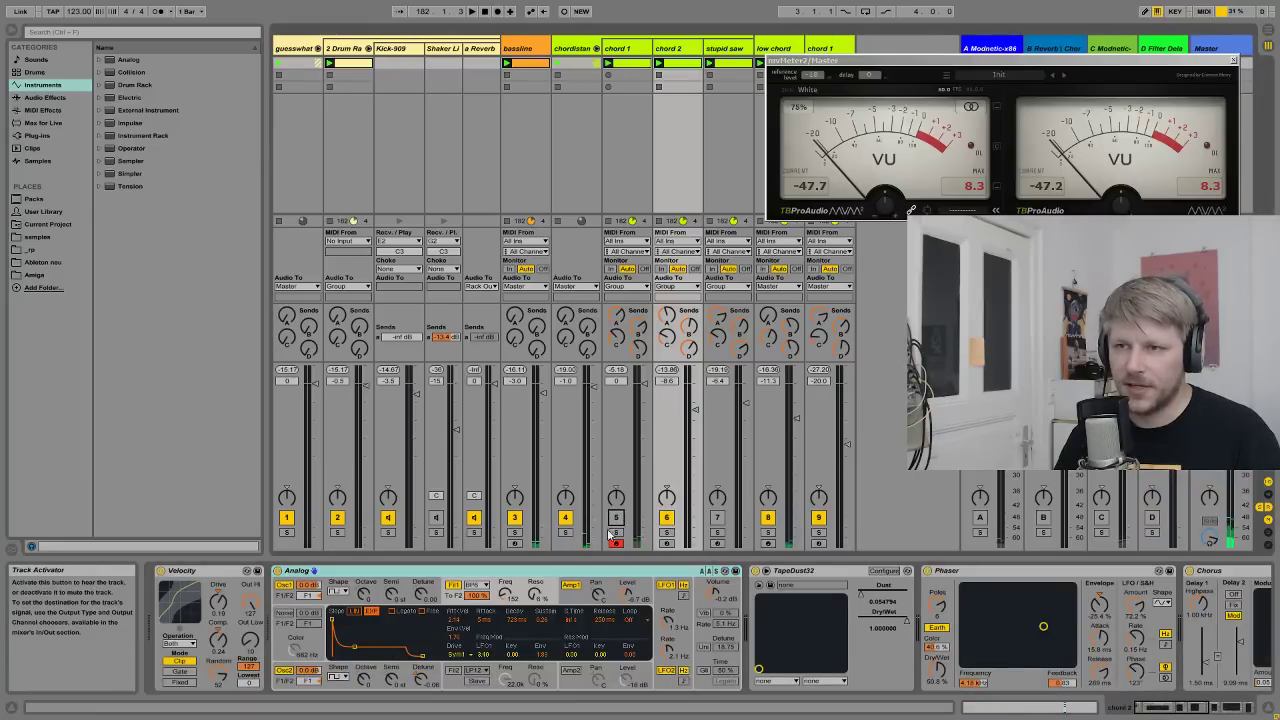
left_click(666, 534)
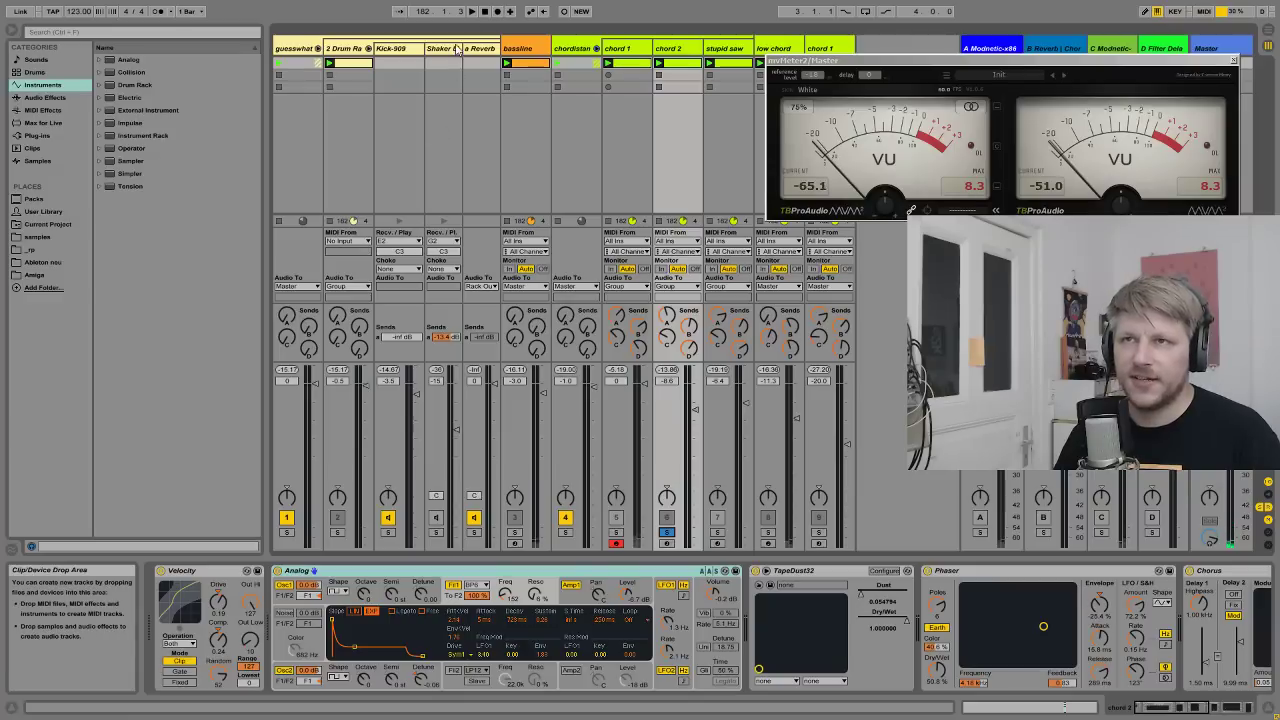
- Set the Dust amount of TapeDust32 on chord 2 to 0.095890
left_click(1155, 710)
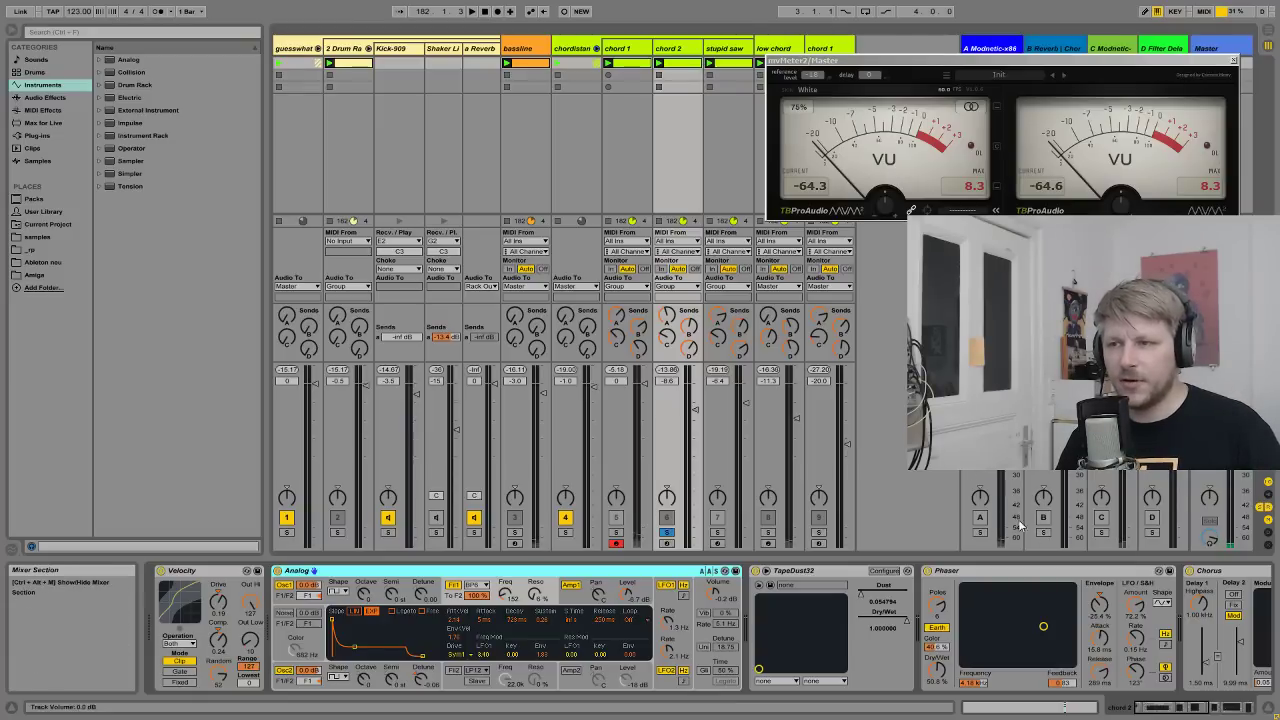
left_click_drag(1190, 710, 1160, 716)
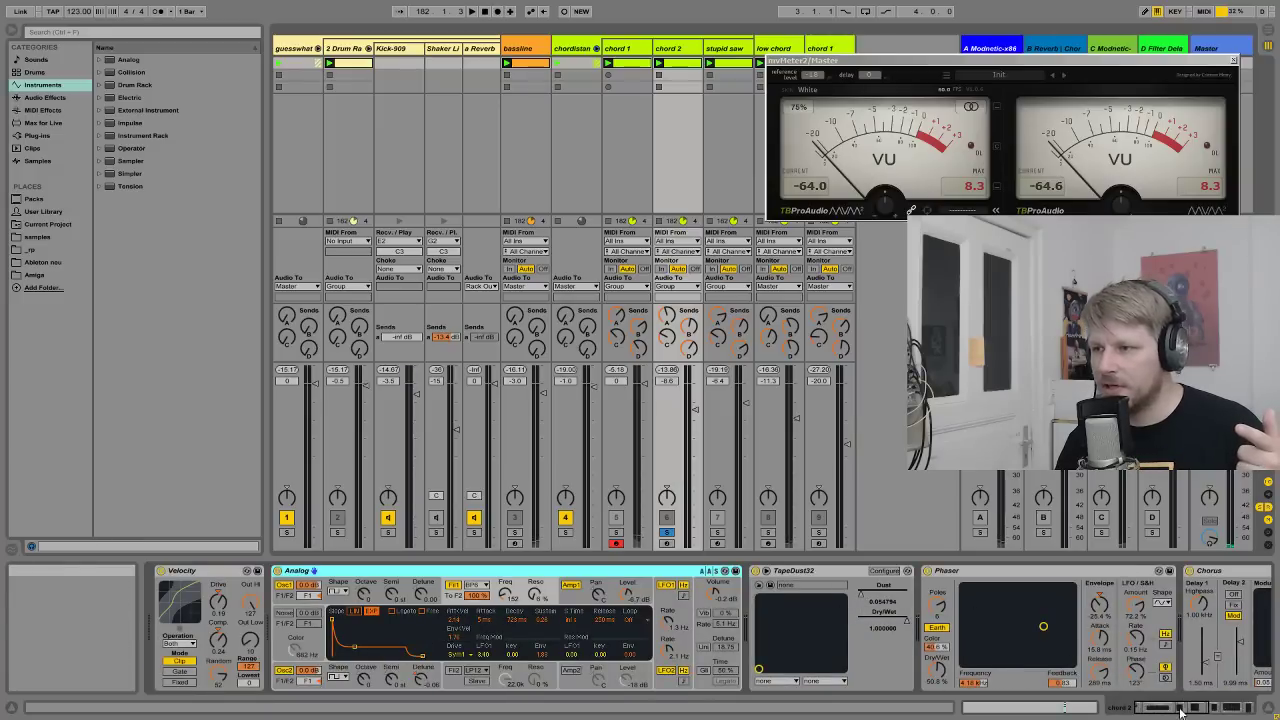
left_click_drag(1189, 709, 1155, 709)
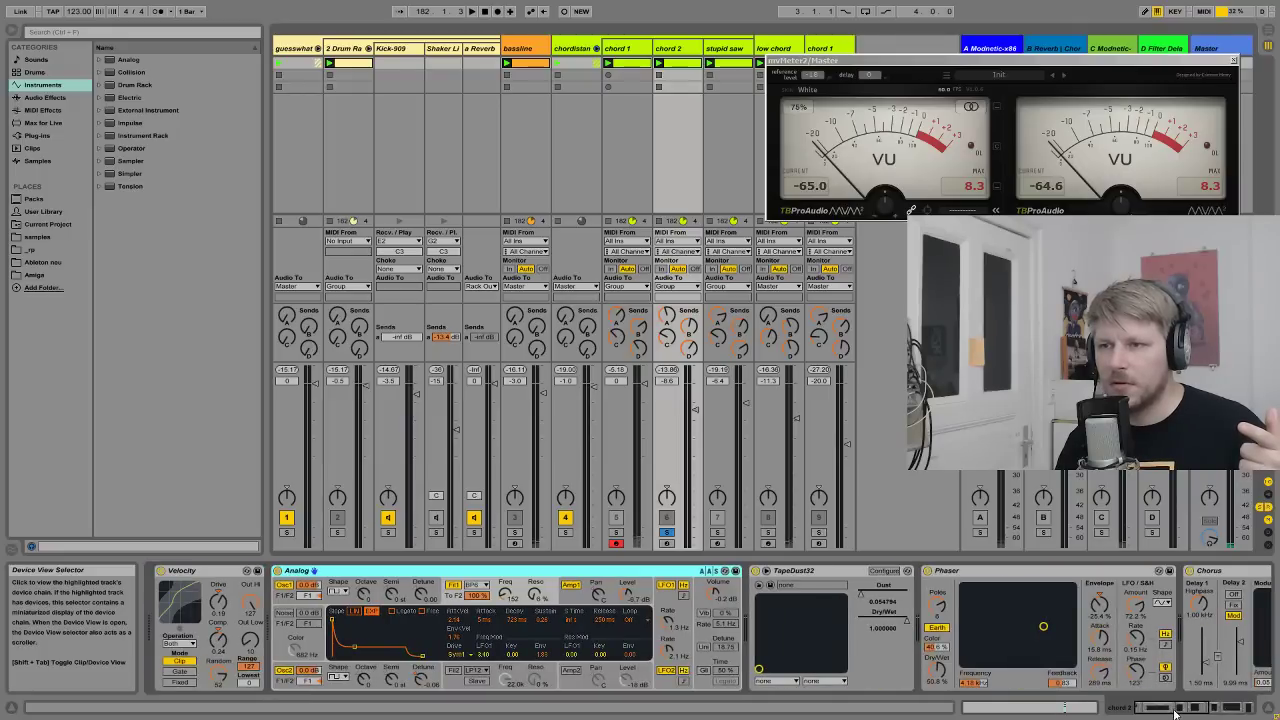
left_click(756, 571)
left_click_drag(862, 598, 862, 594)
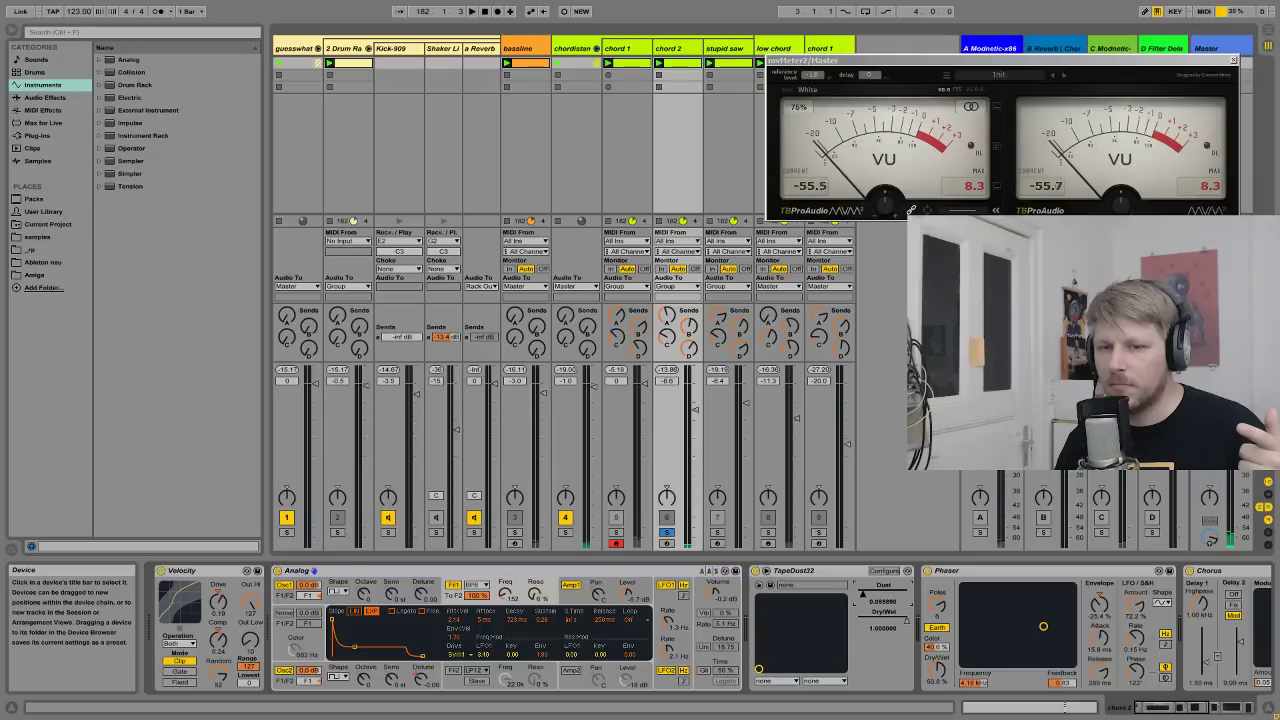
left_click(847, 573)
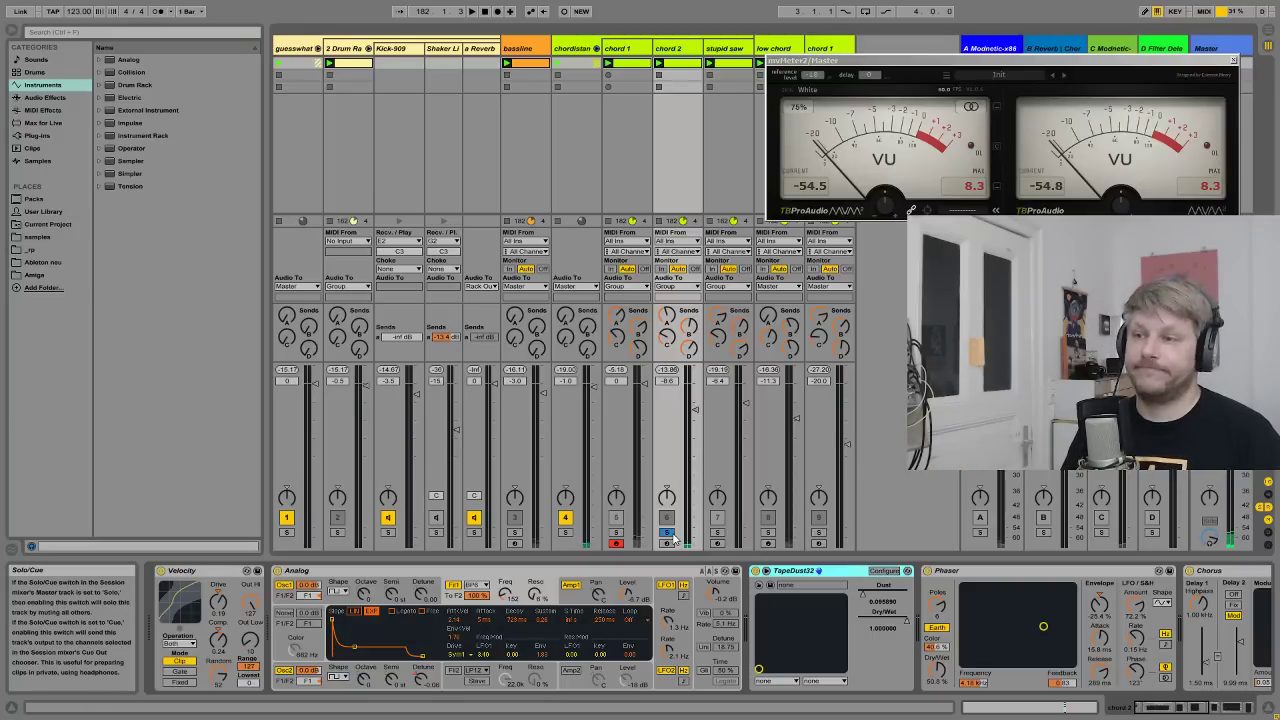
- Start playback and deactivate the Compressor, EQ Eight, Chorus, Phaser and TapeDust32 on the chord 2 track
key("space")
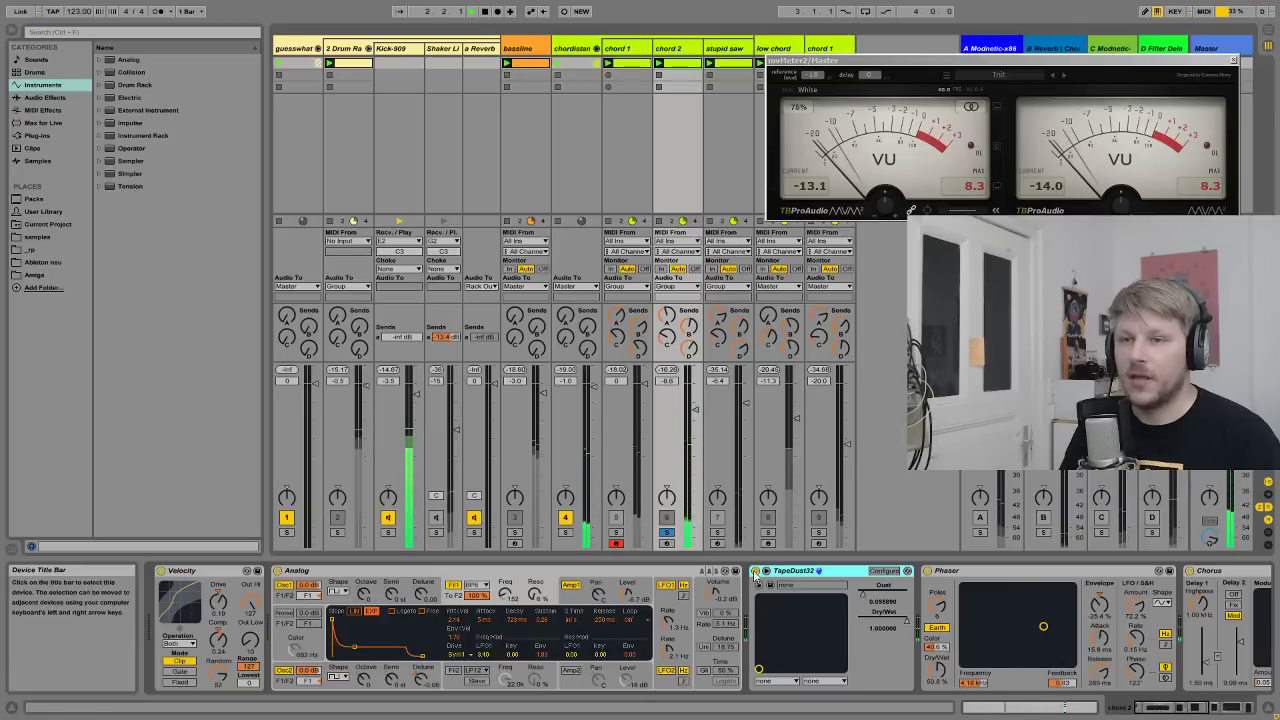
scroll(1162, 680, "right", 5)
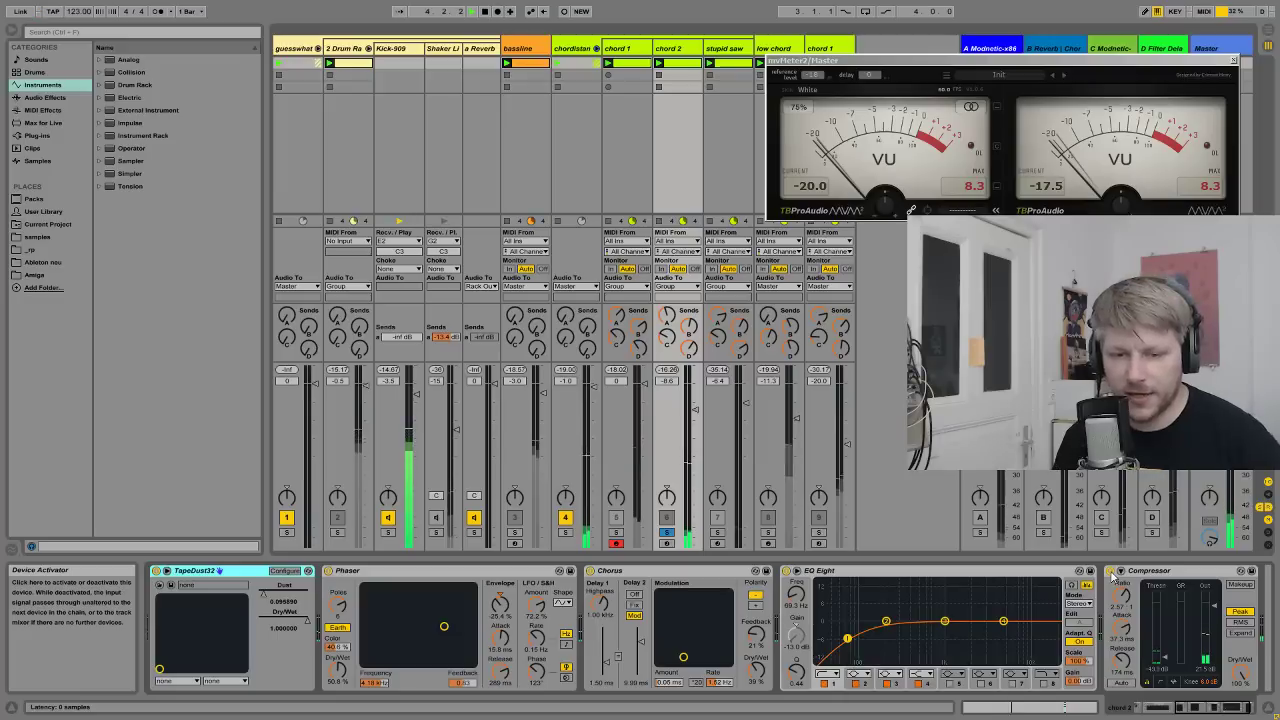
left_click(1111, 570)
left_click(786, 570)
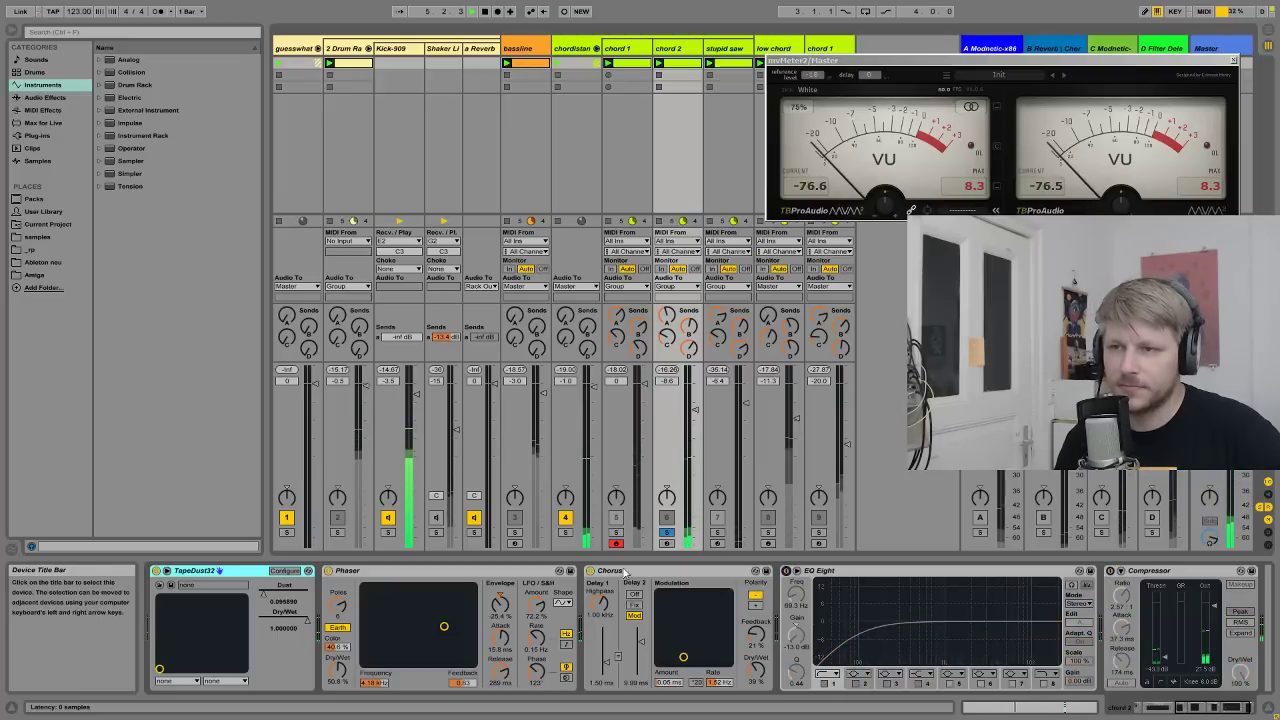
left_click(589, 570)
left_click(327, 570)
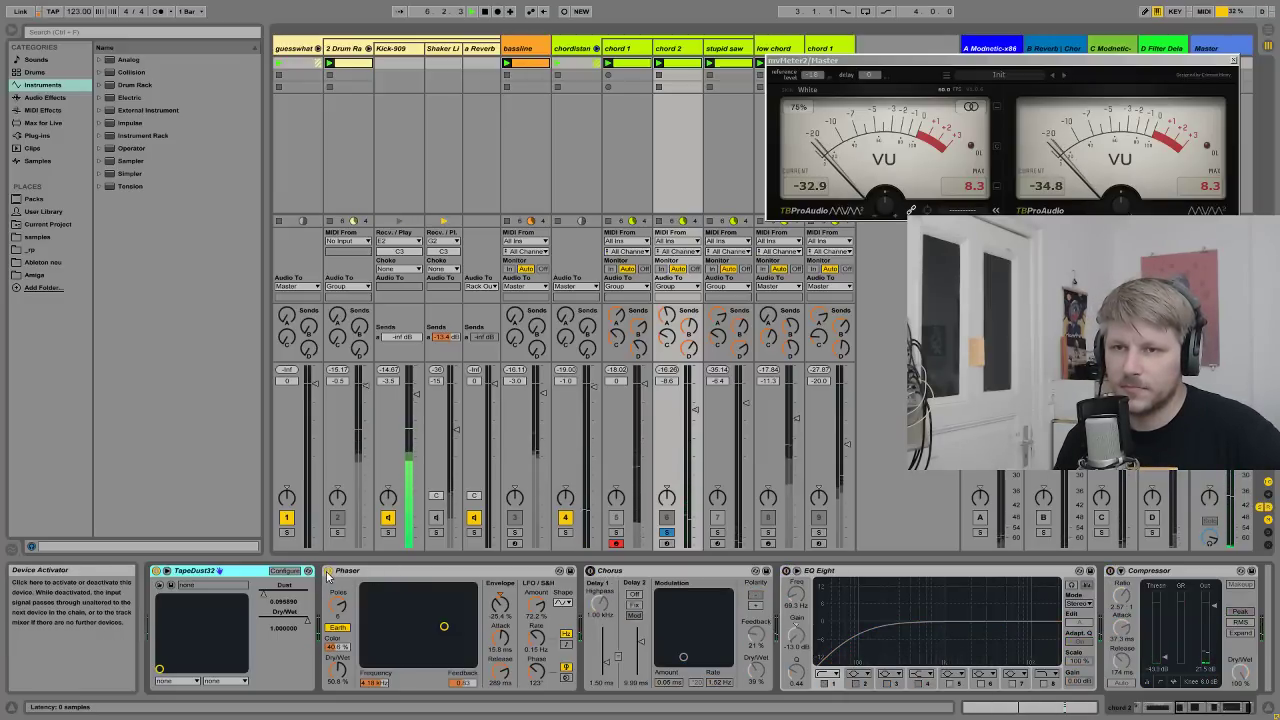
left_click(155, 571)
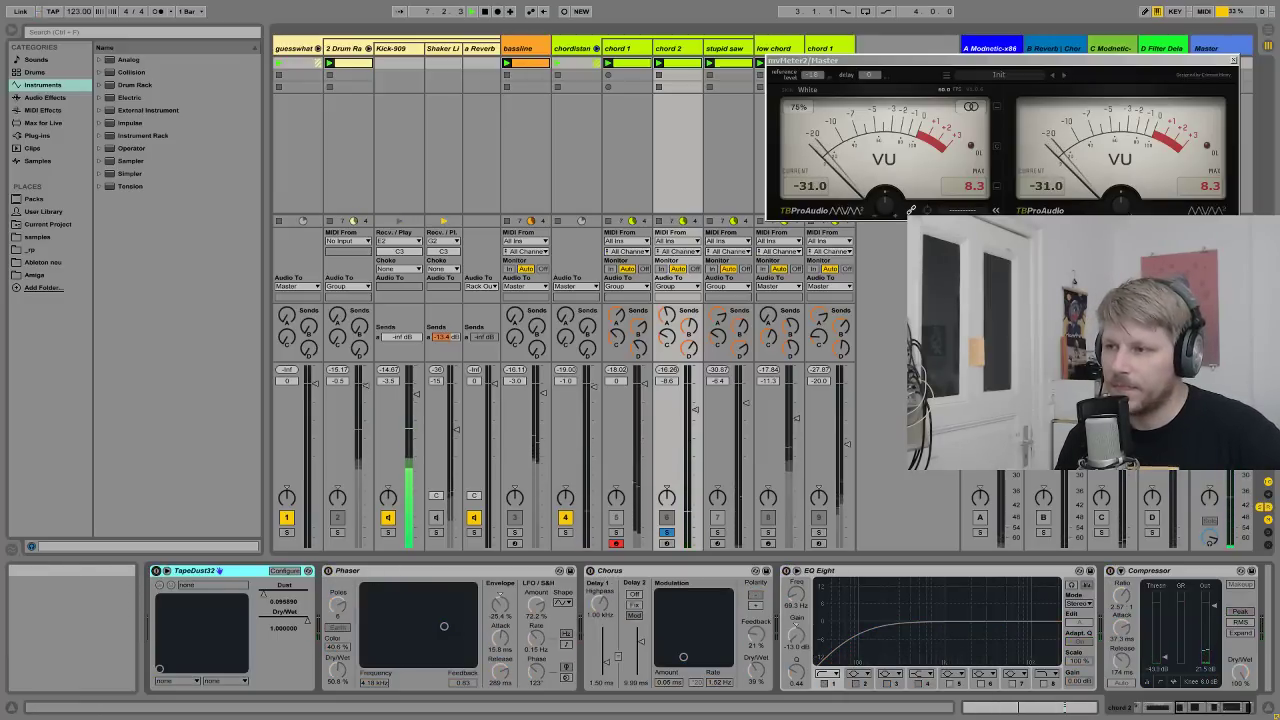
- Compare the Analog LFO settings on the chord 1 and chord 2 tracks, and examine chord 2's filter envelope settings
left_click_drag(1232, 712, 1160, 711)
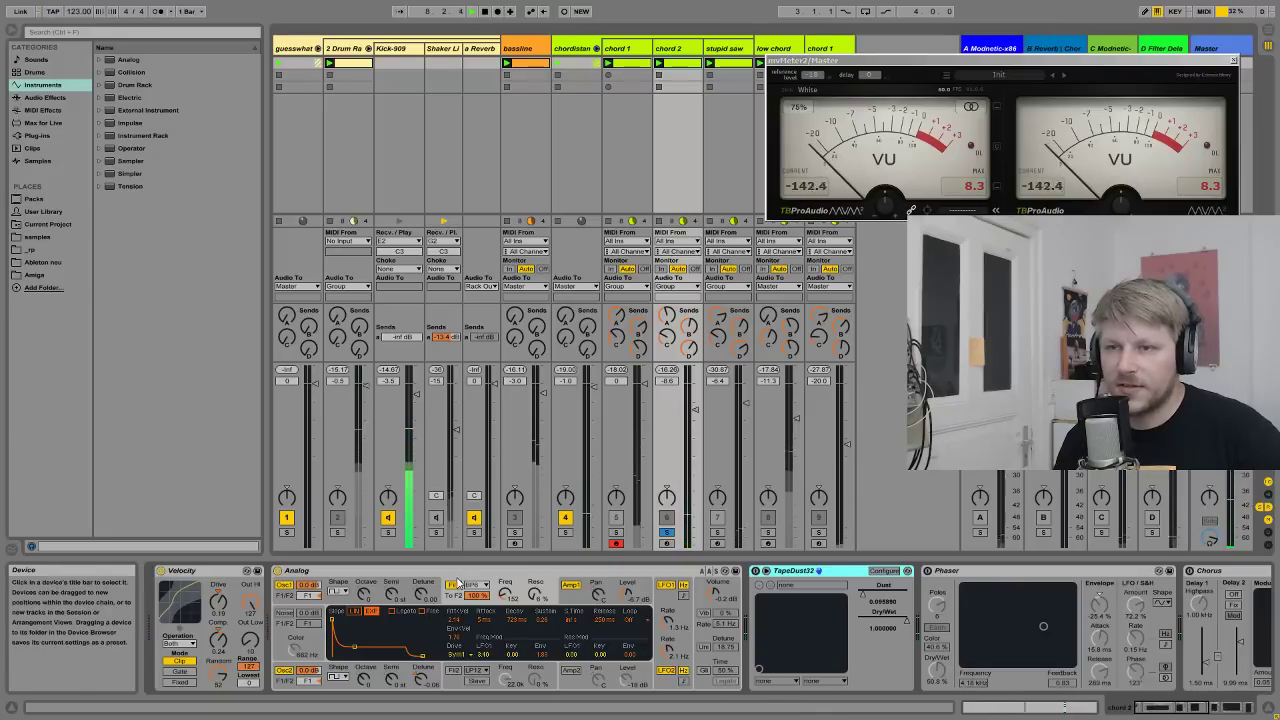
left_click(459, 578)
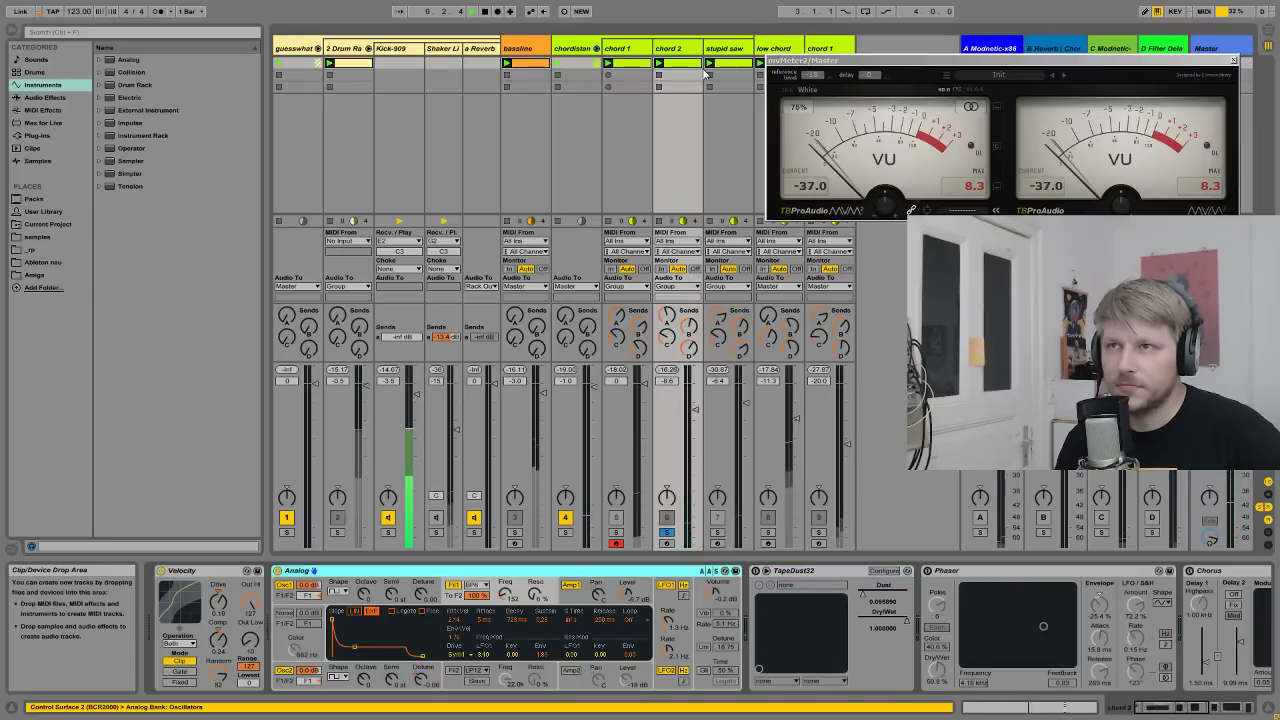
left_click(624, 393)
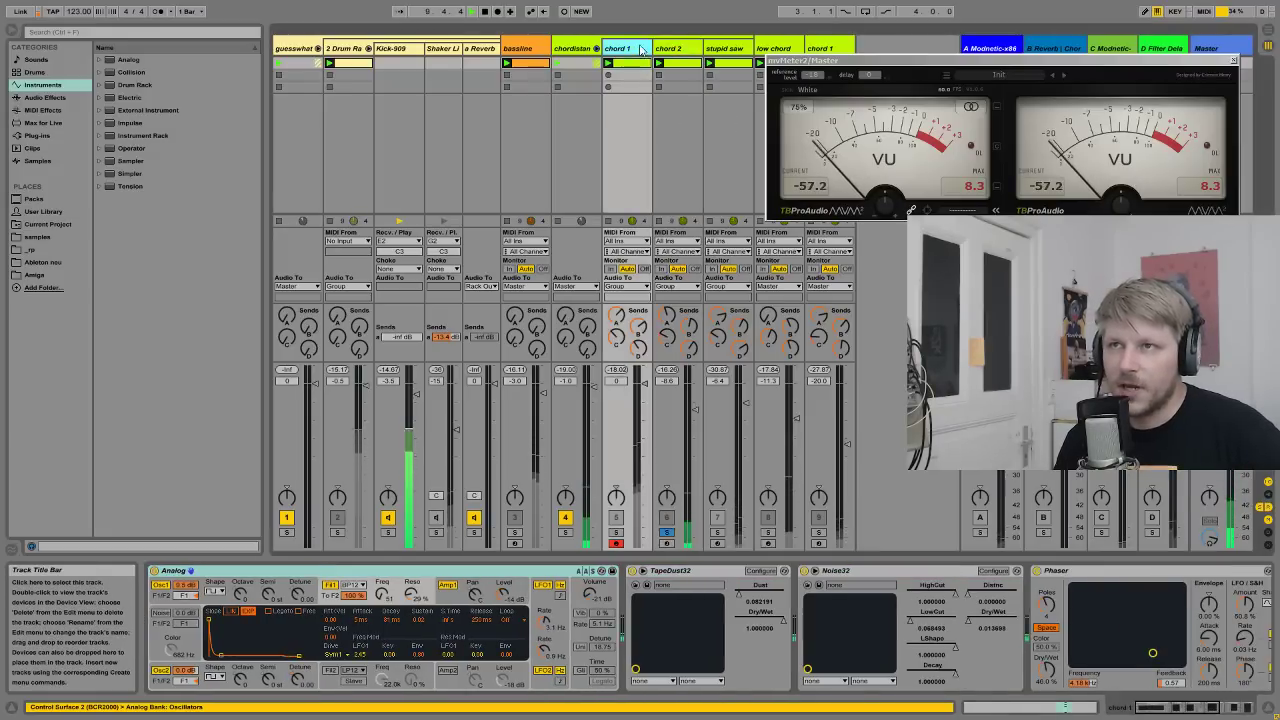
left_click(549, 634)
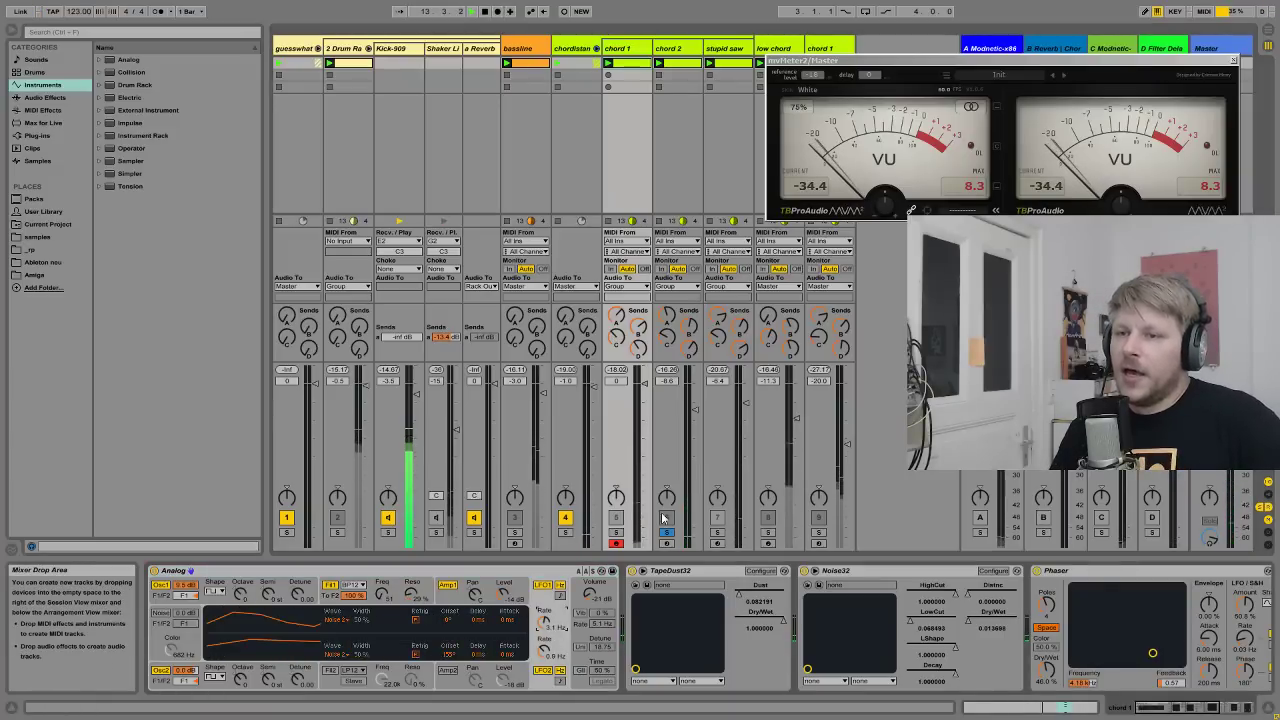
left_click(668, 48)
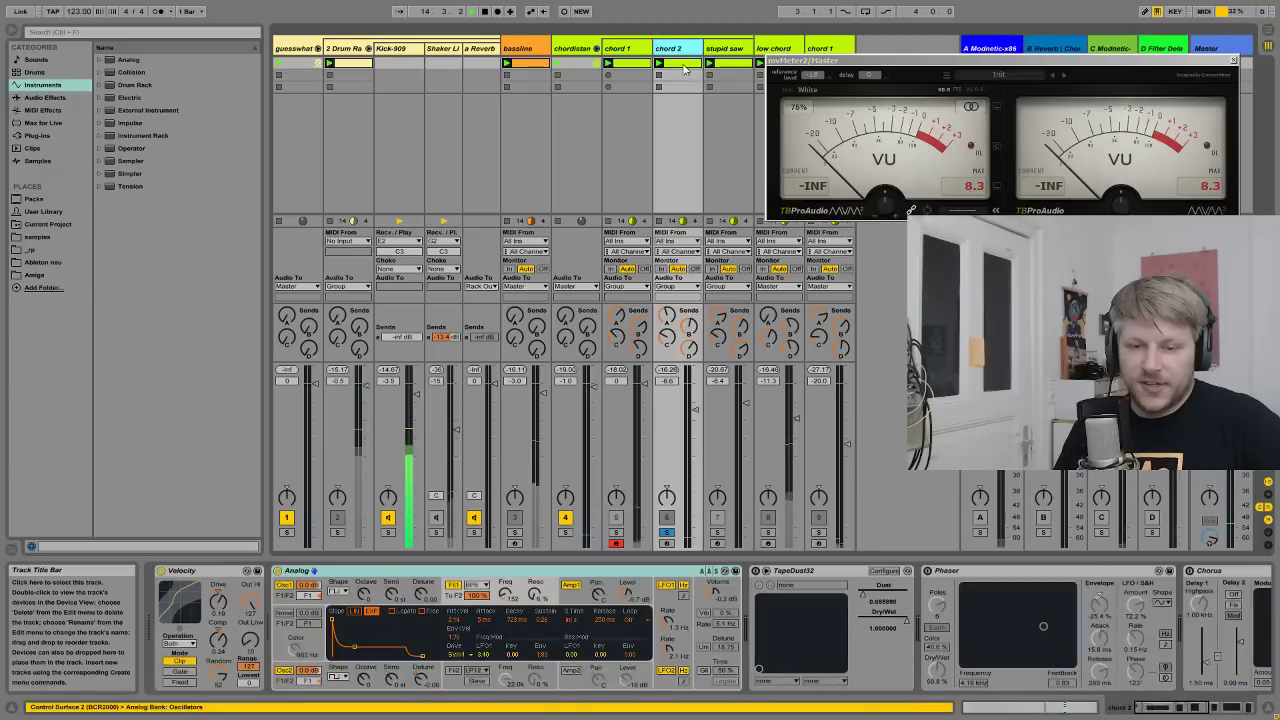
left_click(671, 606)
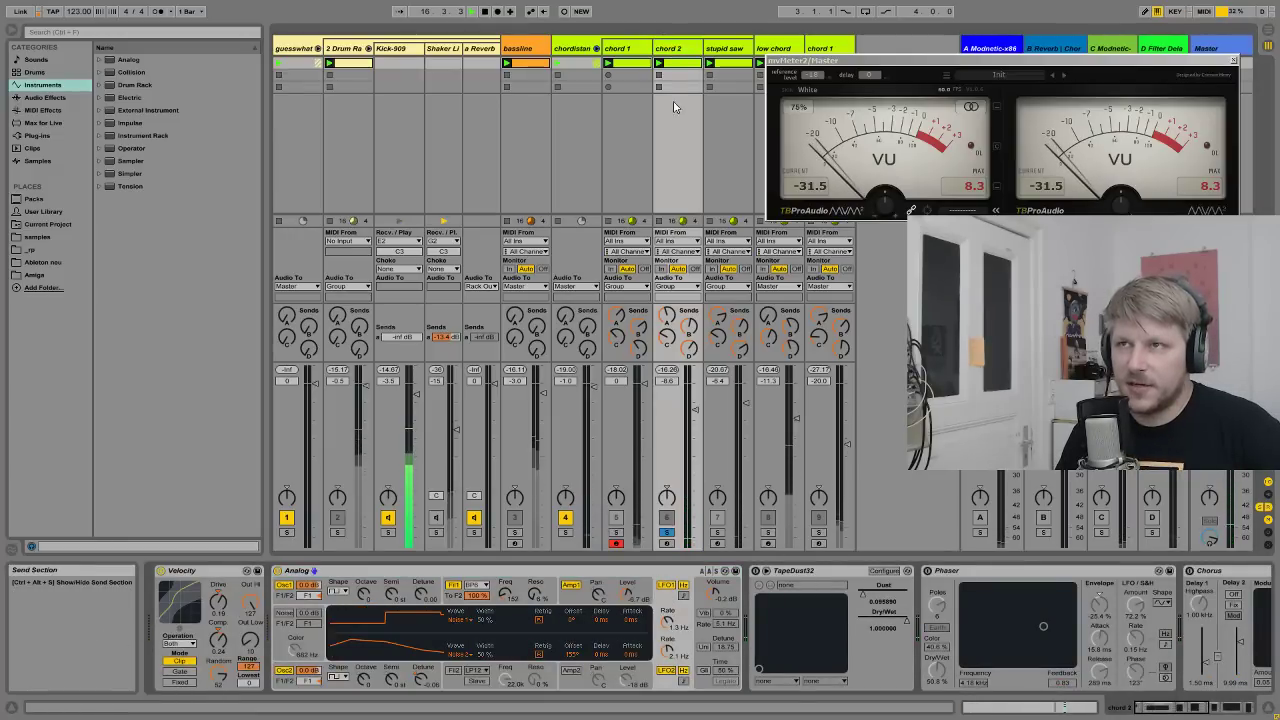
left_click(505, 590)
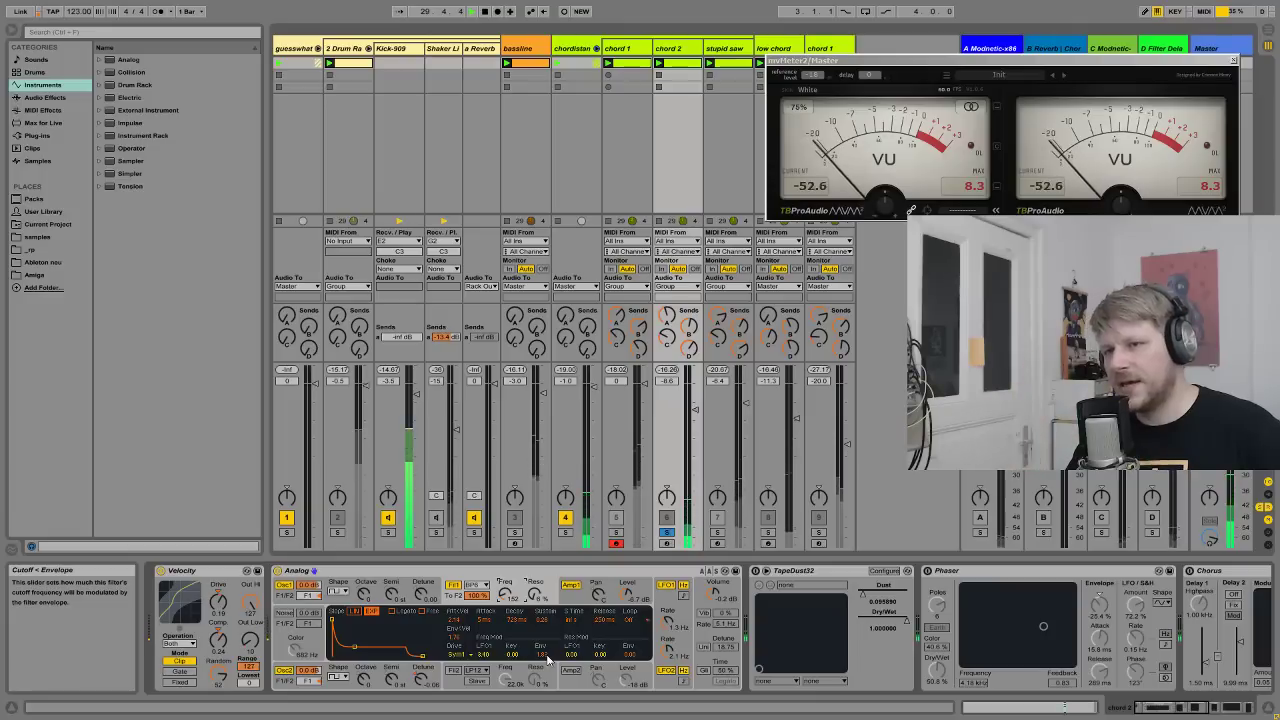
- Briefly solo chord 1 for comparison, then reactivate chord 2's TapeDust32 with Dust at 0.082191 and its Phaser
left_click(615, 531)
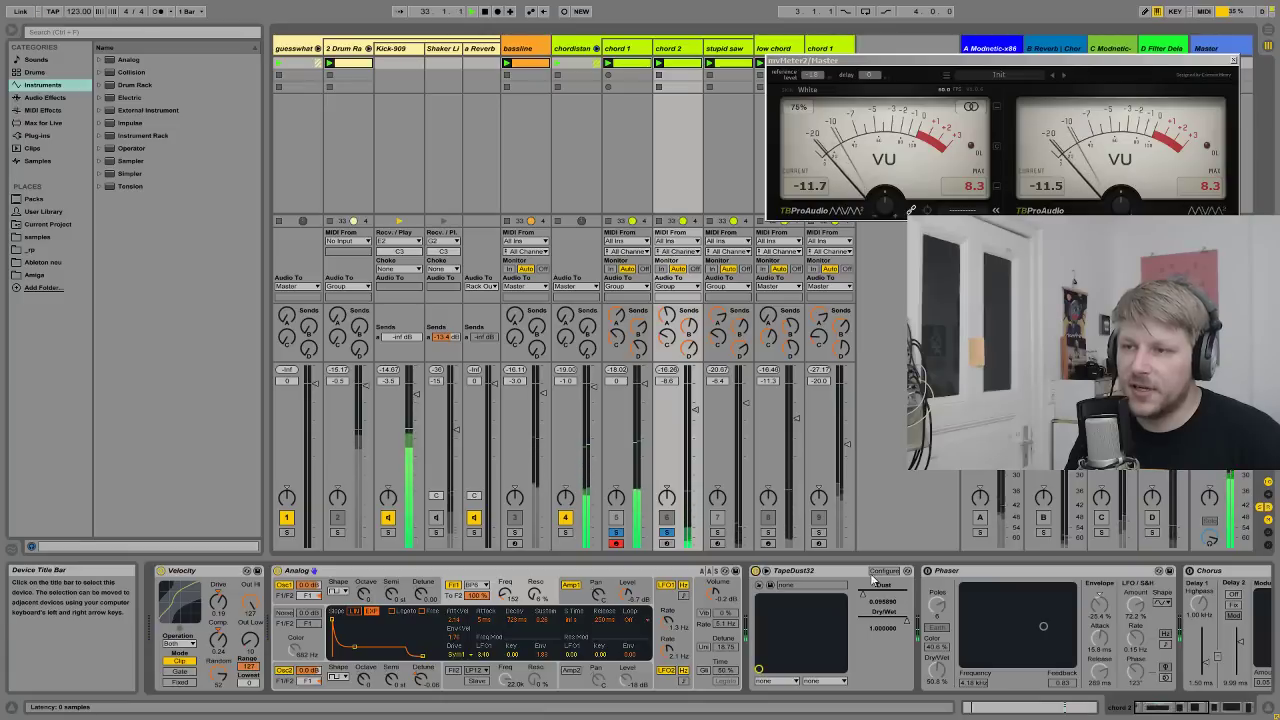
left_click(836, 572)
left_click(964, 578)
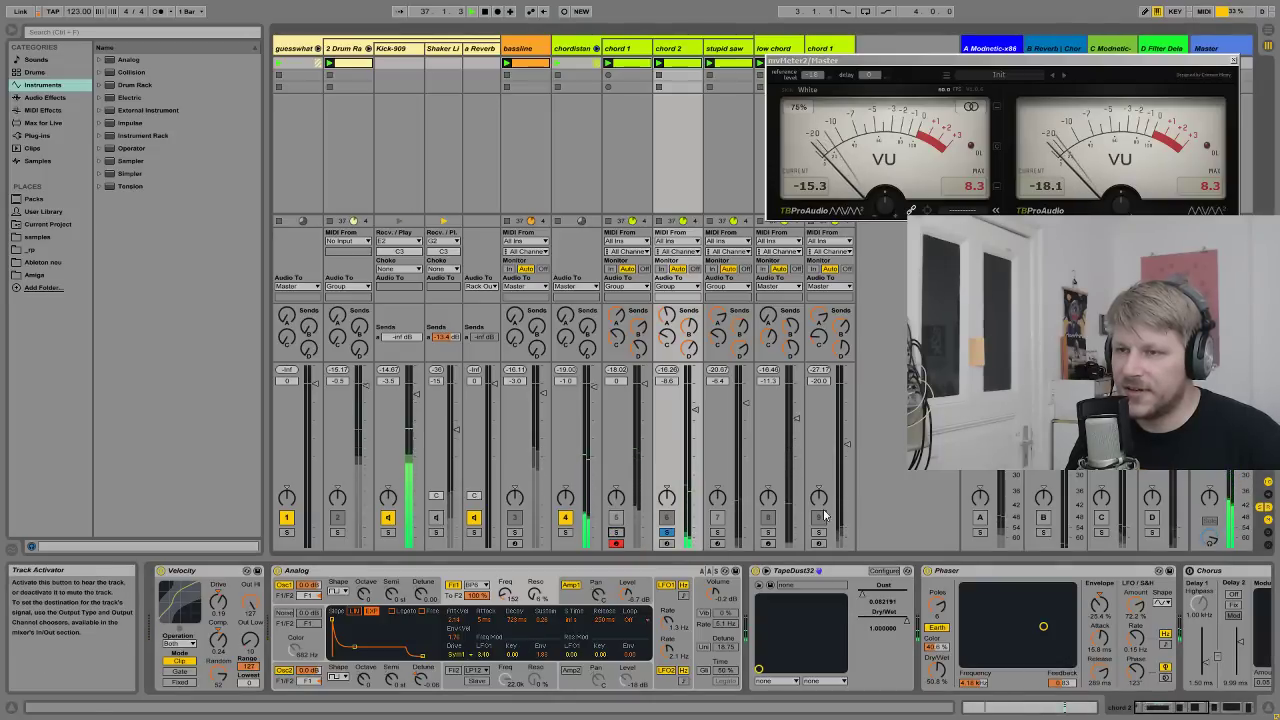
- Set the LFO rate of chord 2's Phaser to 0.16 Hz and display Analog's LFO settings
left_click(978, 576)
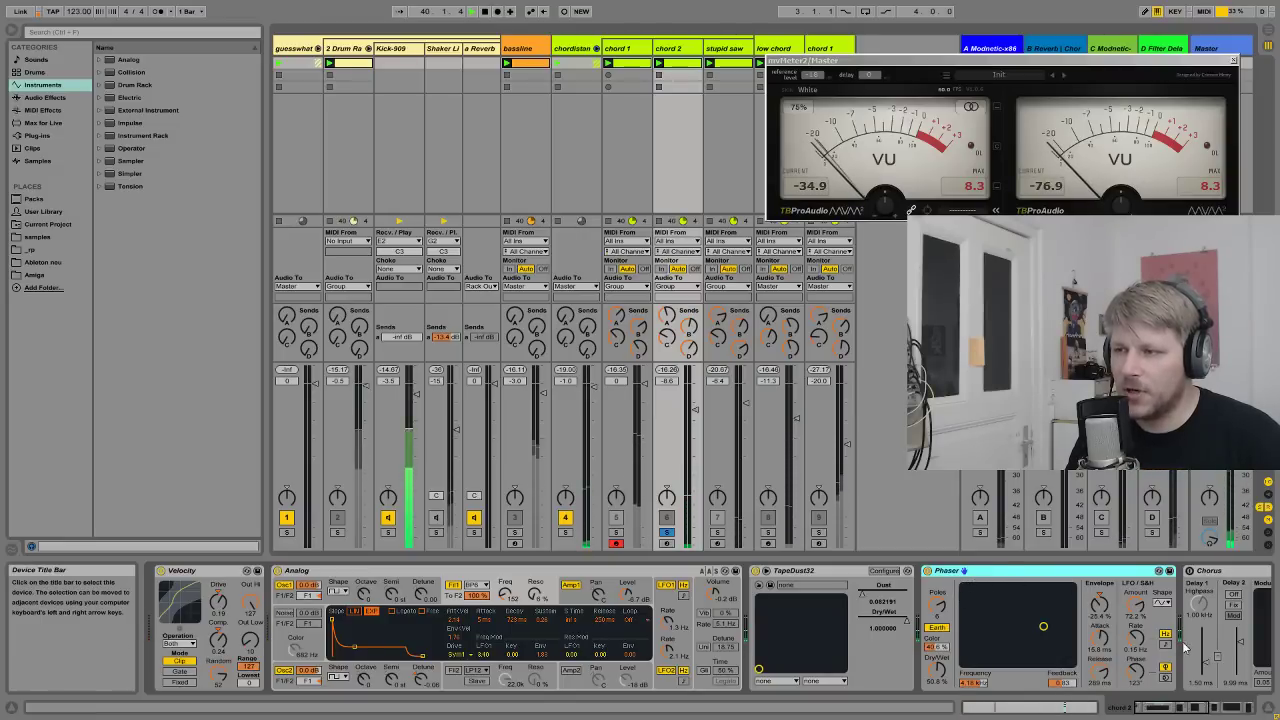
left_click(1136, 641)
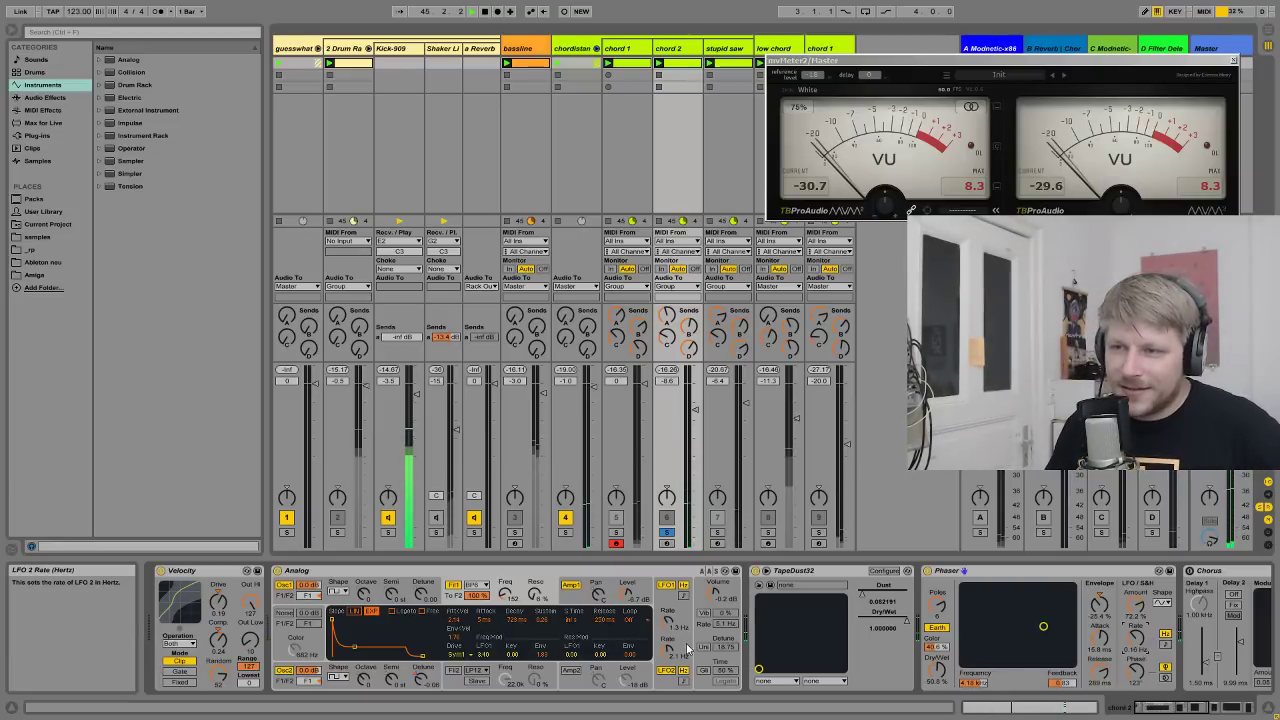
left_click(664, 612)
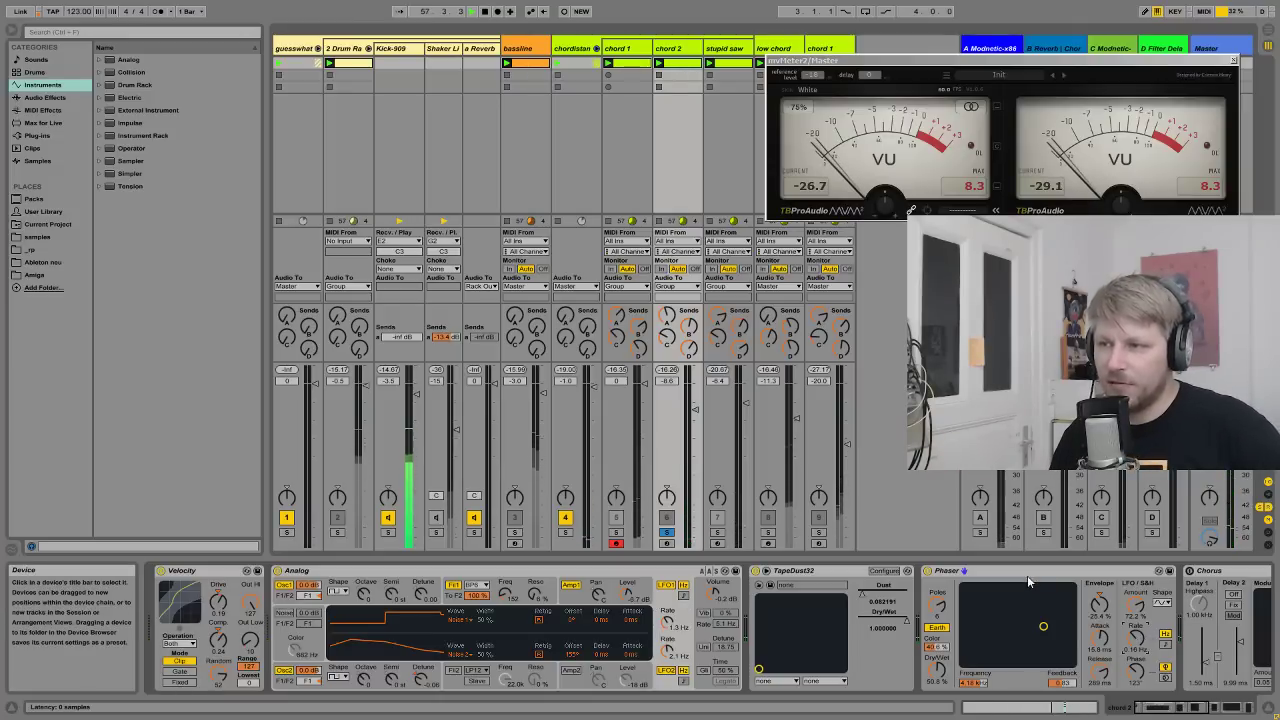
left_click(1135, 645)
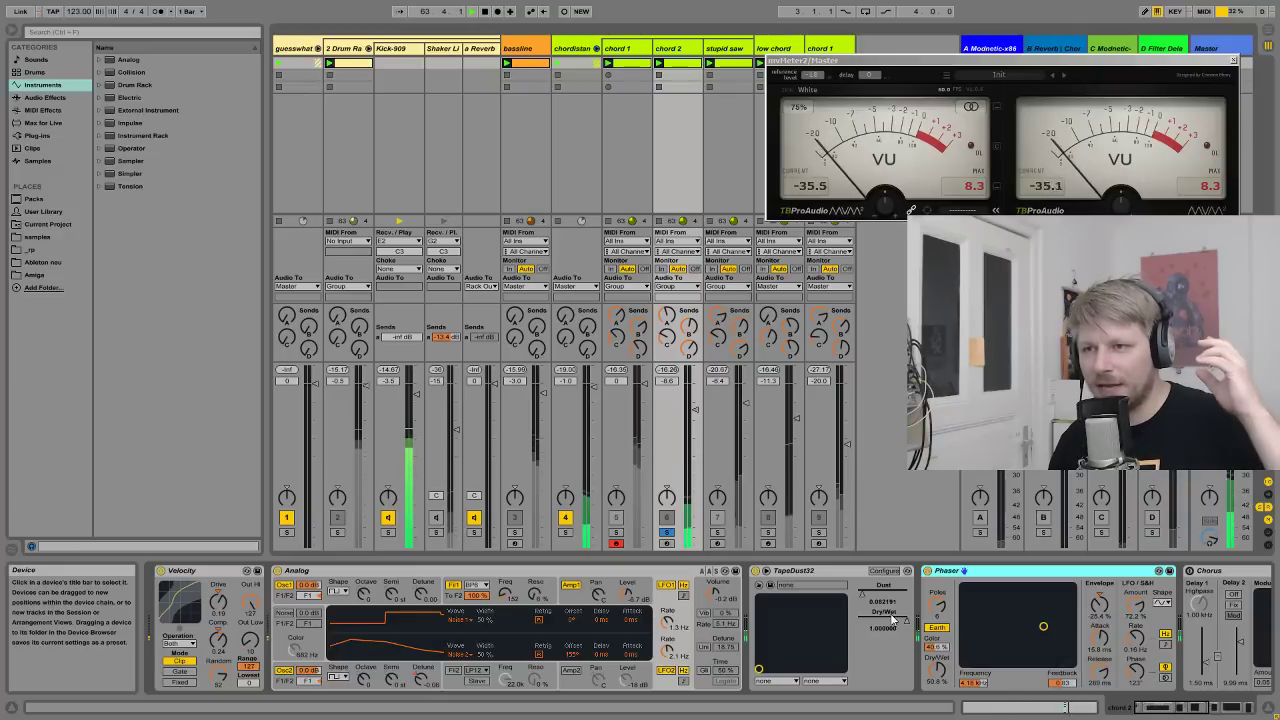
- Reactivate the Chorus that follows the Phaser on the chord 2 track
left_click(1180, 697)
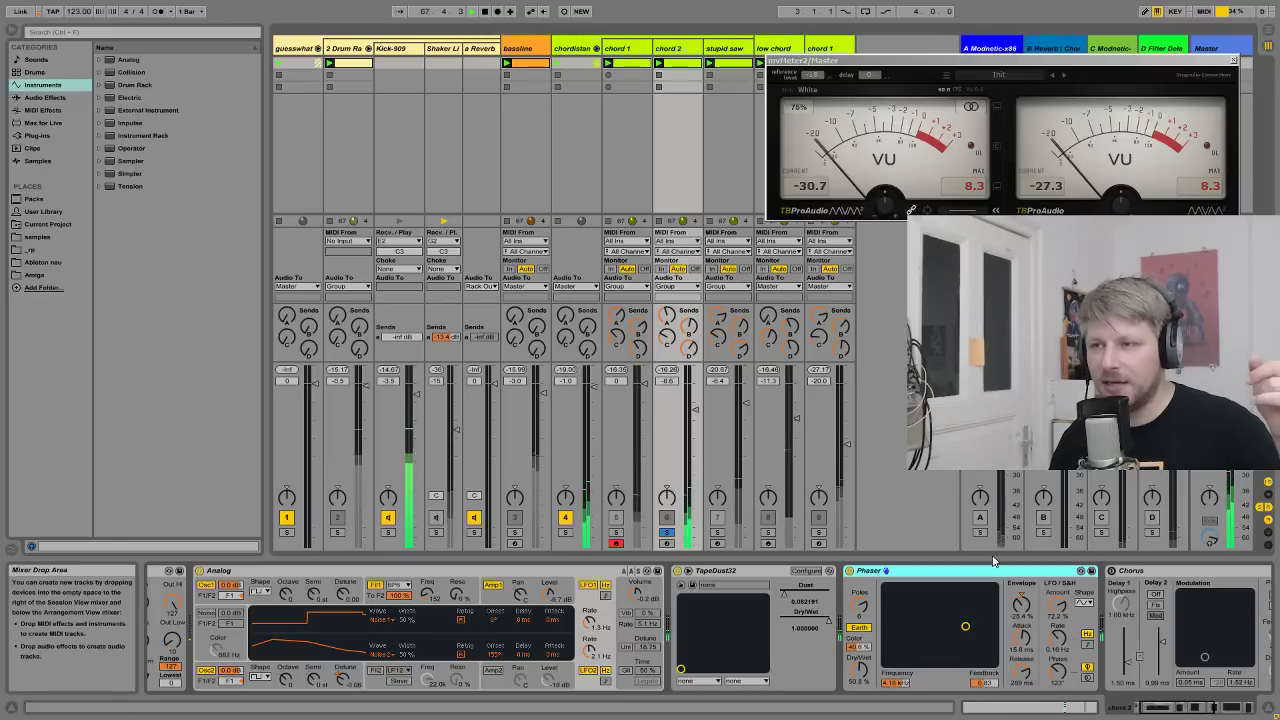
left_click(1186, 710)
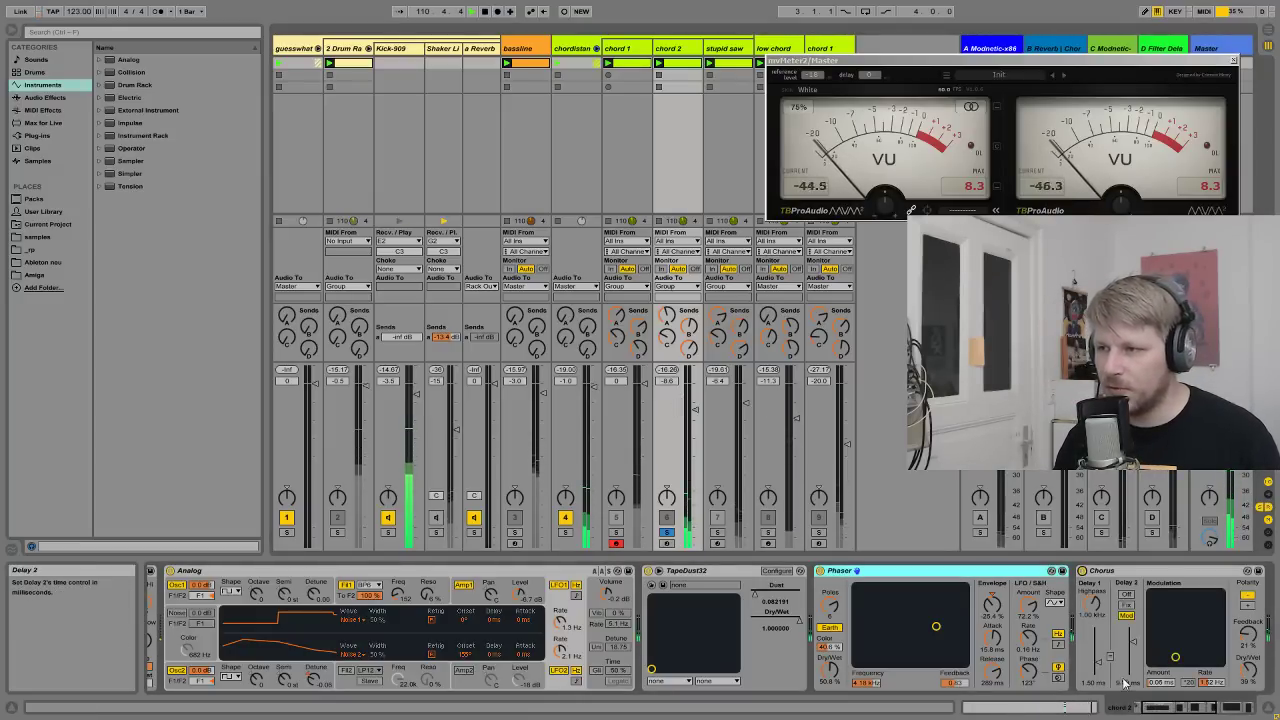
scroll(1125, 683, "right", 5)
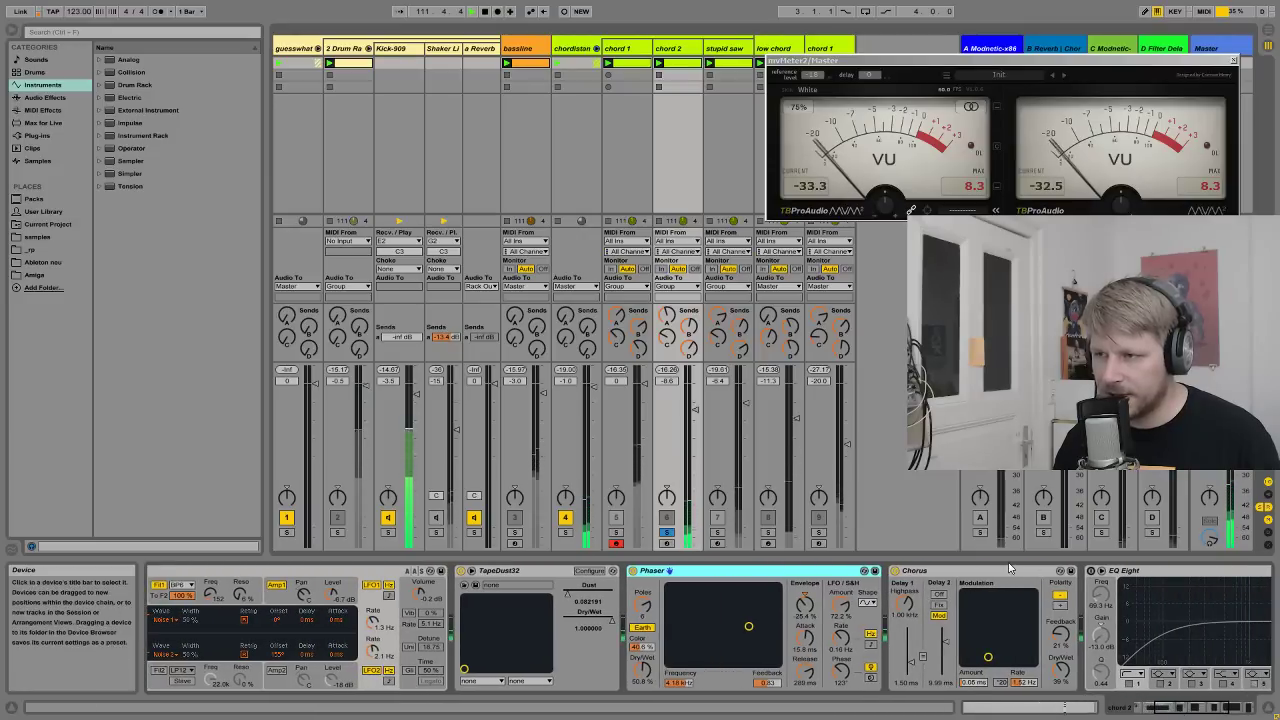
- Reactivate the EQ Eight and Compressor at the end of chord 2's device chain and select the Compressor
left_click(1009, 569)
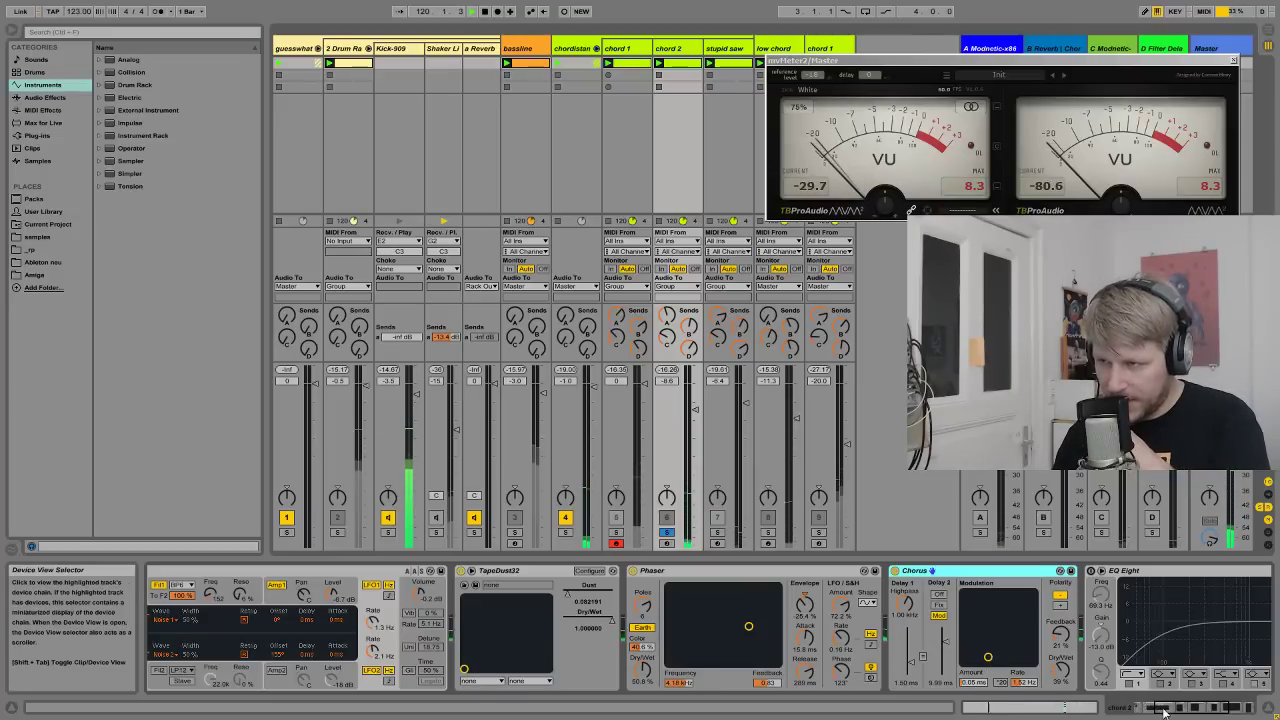
scroll(767, 580, "right", 5)
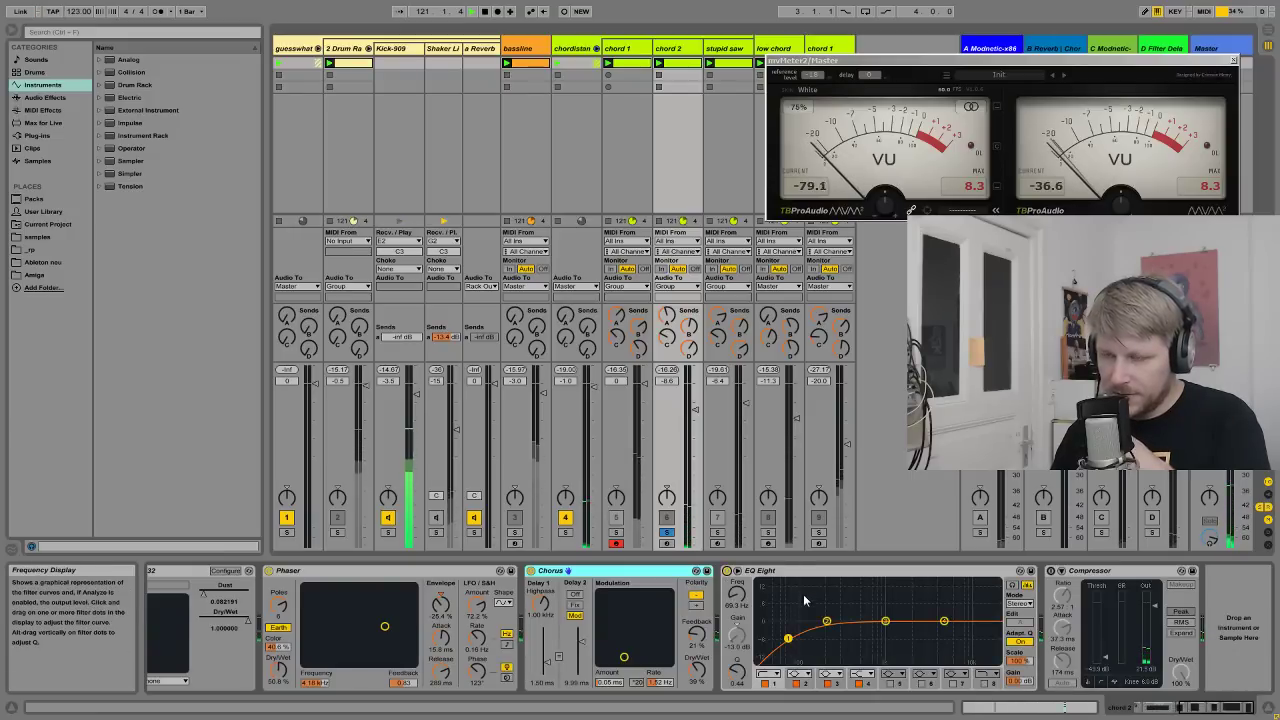
left_click(1051, 571)
left_click(1113, 575)
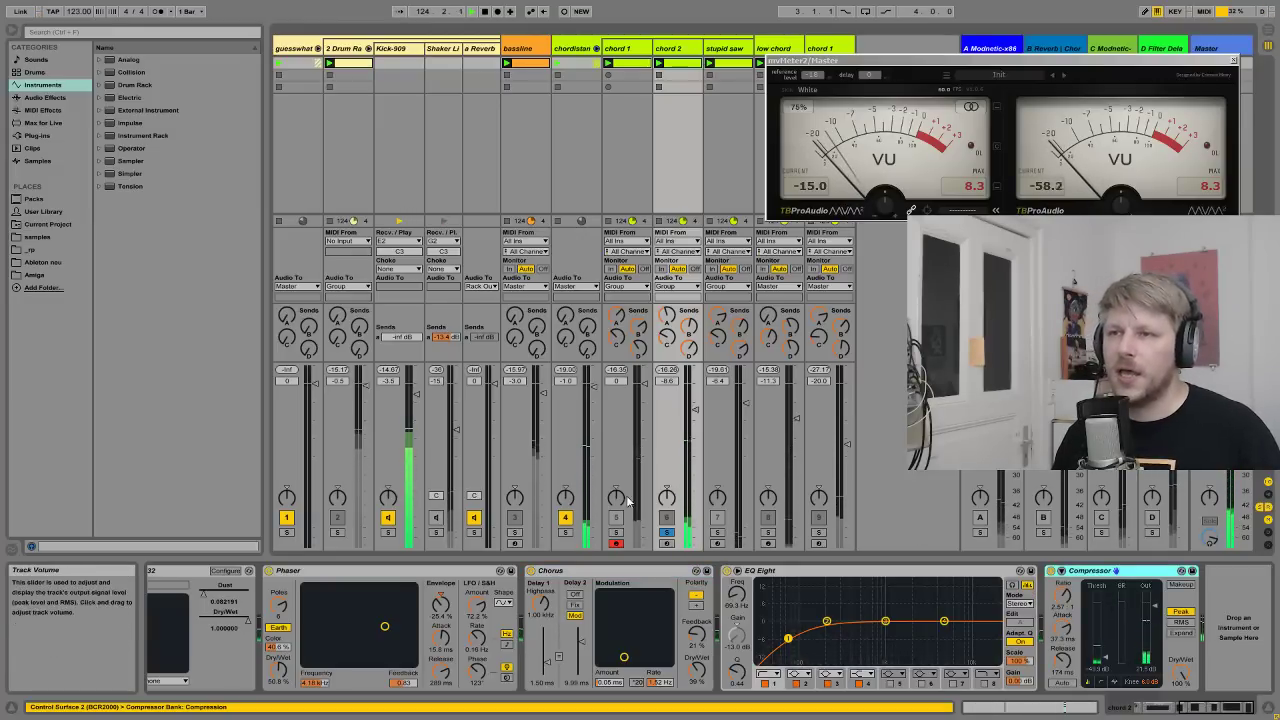
- Solo chord 1 together with chord 2 and reactivate return tracks A, B, C and D
left_click(617, 535)
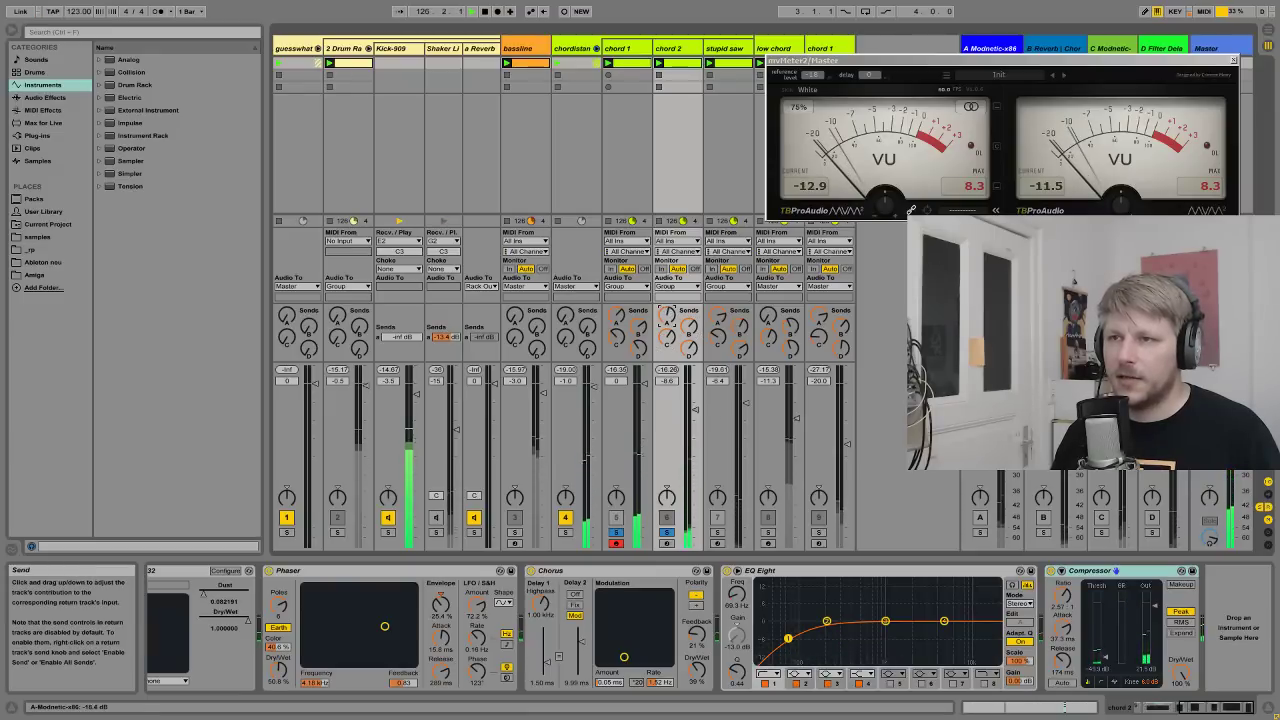
left_click(980, 517)
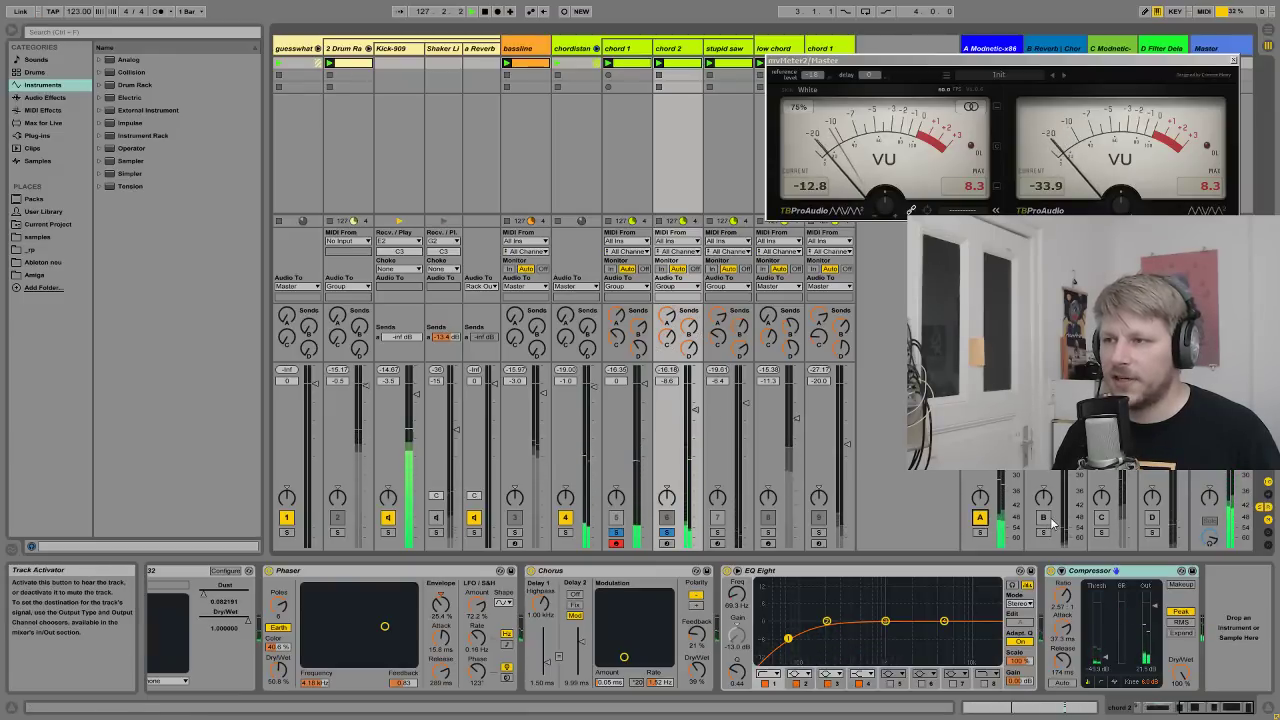
left_click(1101, 517)
left_click(1152, 517)
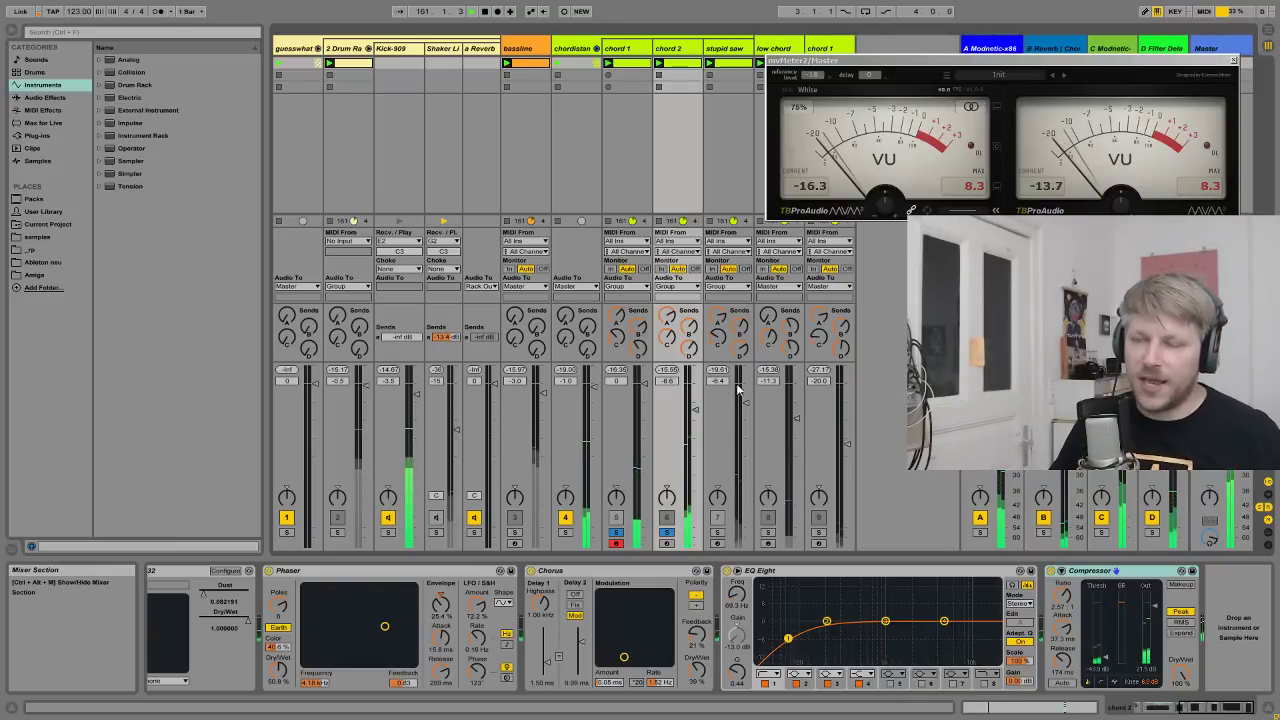
- Clear the solo on the chord tracks and reactivate the Shaker chain to play the full mix
left_click(668, 532)
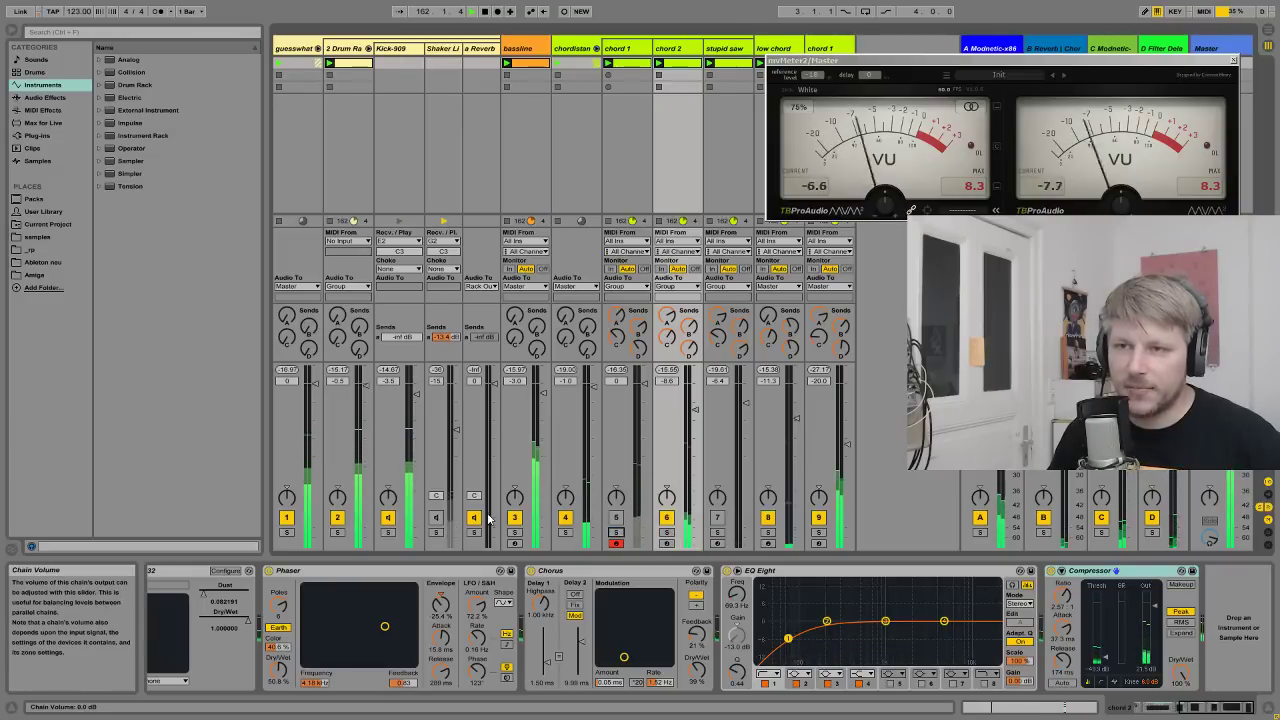
left_click(435, 517)
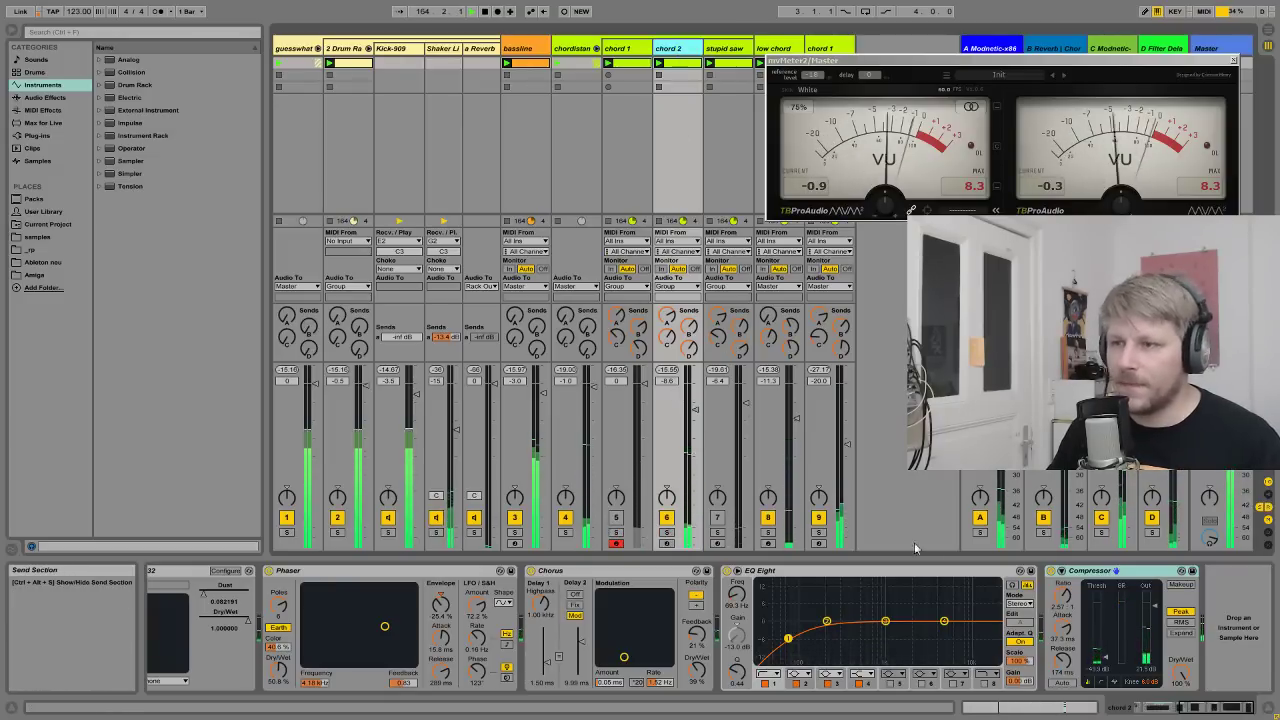
- Display chord 1's Analog synth, then solo the whole chord group and reactivate the chord 1 track
scroll(1210, 673, "left", 5)
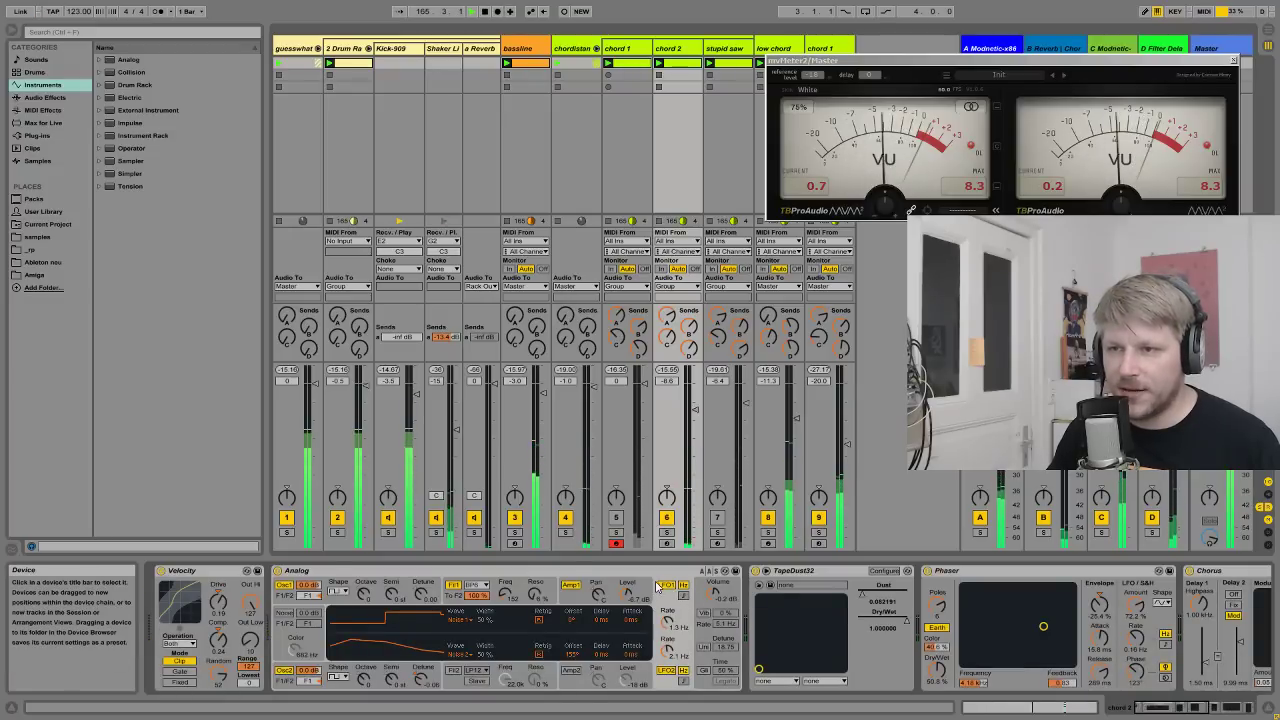
left_click(617, 48)
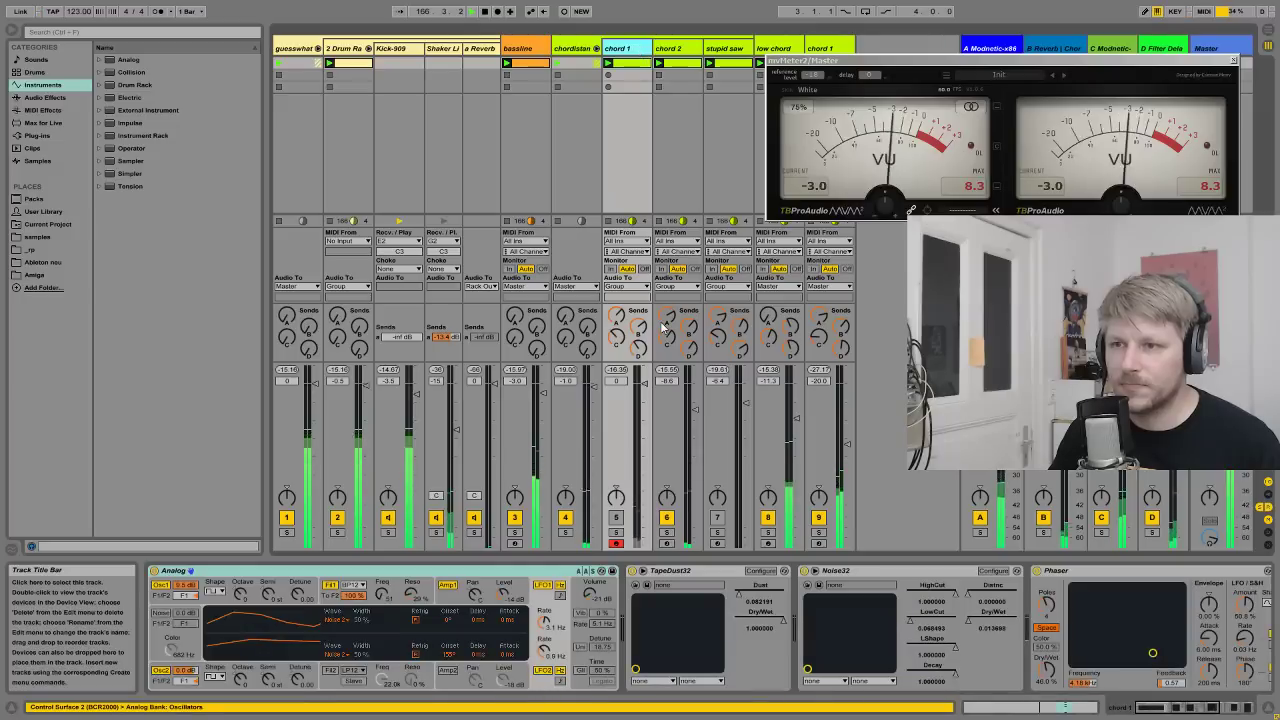
left_click(547, 572)
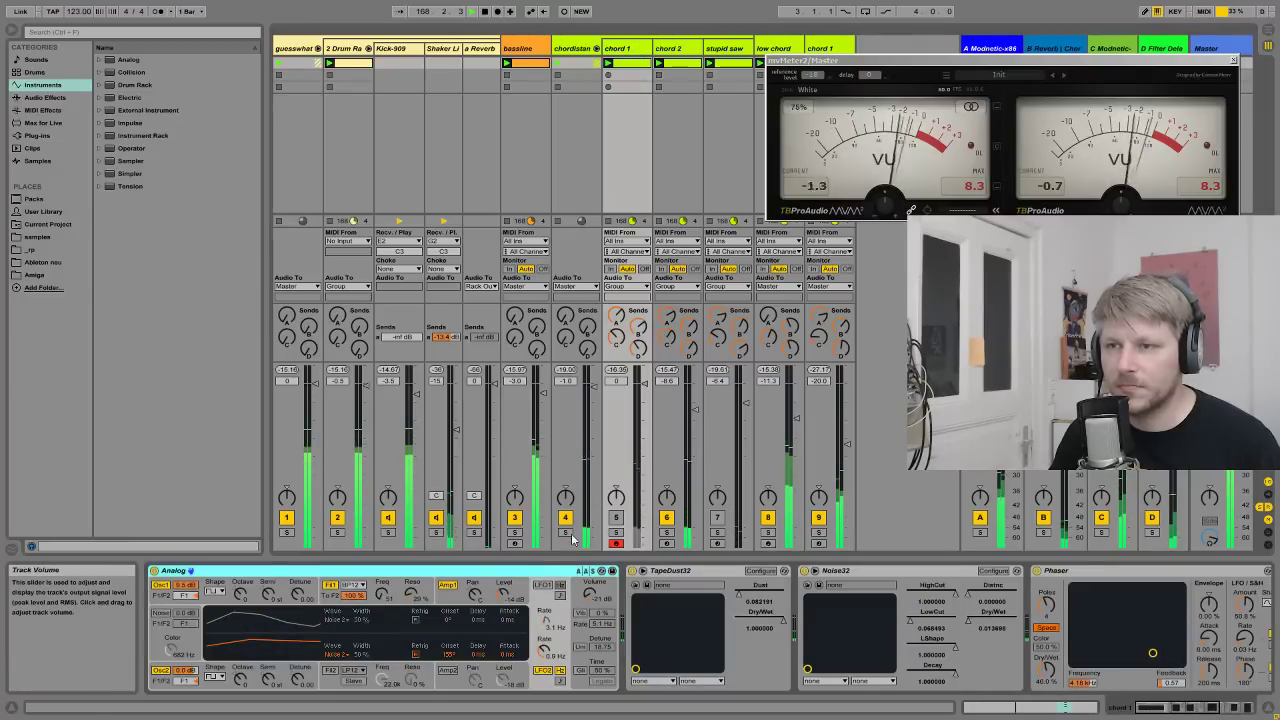
left_click(566, 532)
left_click(616, 517)
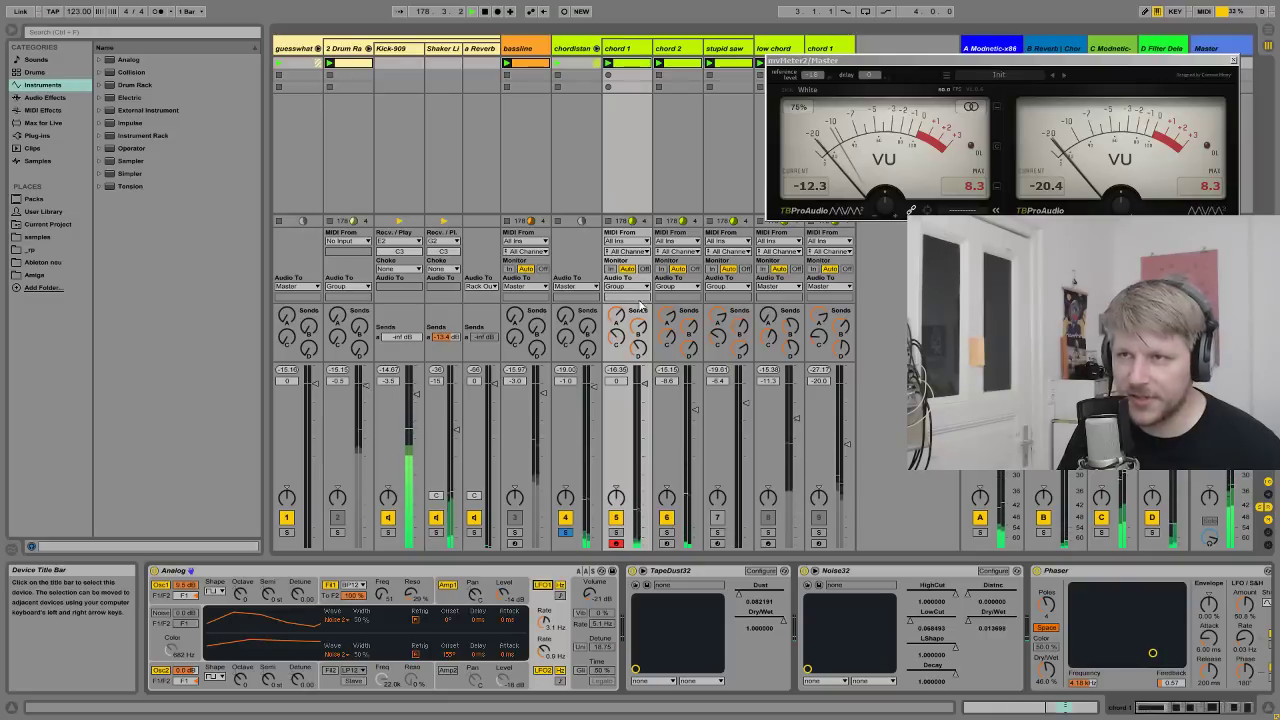
- Return to the start of chord 2's device chain and examine its Analog LFO settings
left_click(660, 55)
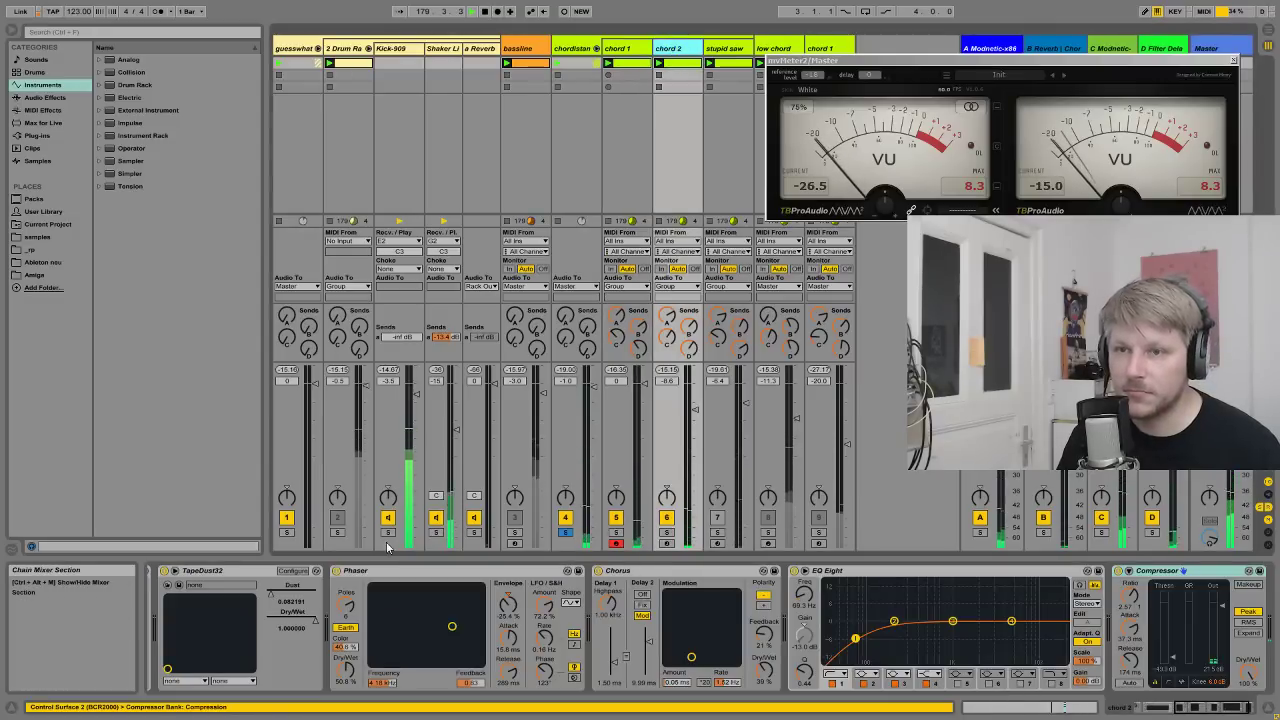
scroll(925, 666, "left", 5)
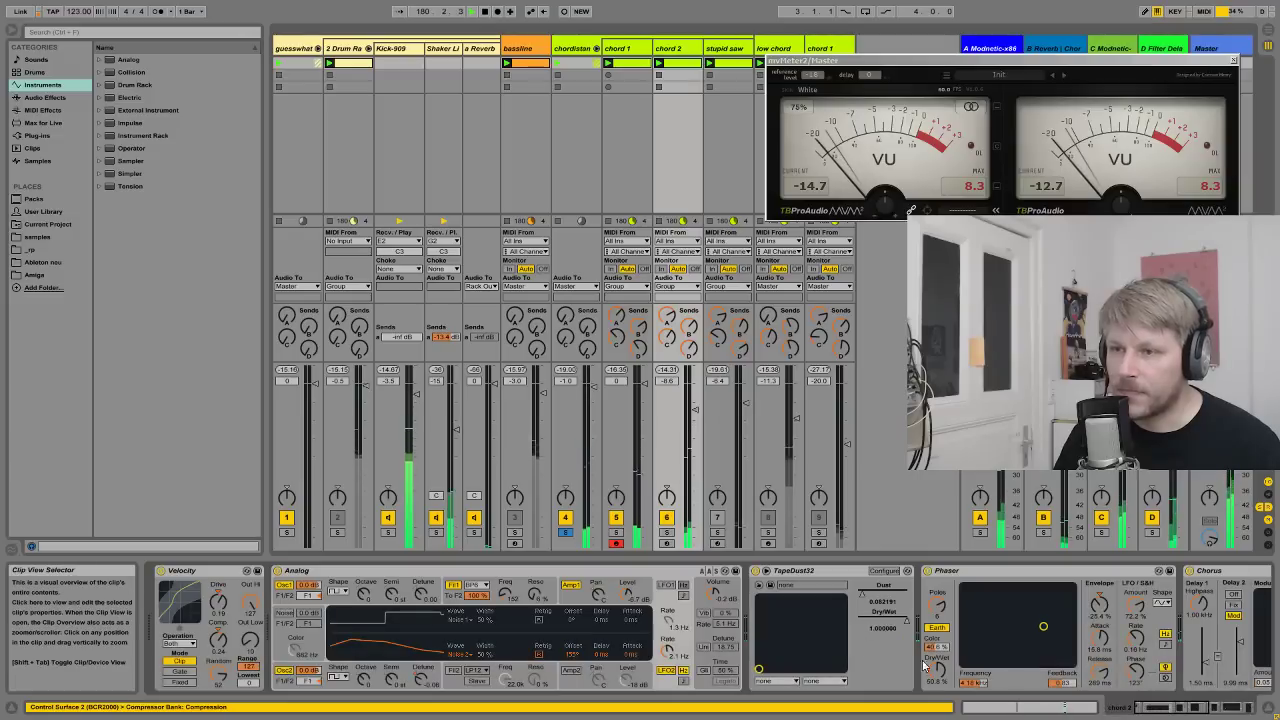
left_click(664, 585)
left_click(661, 576)
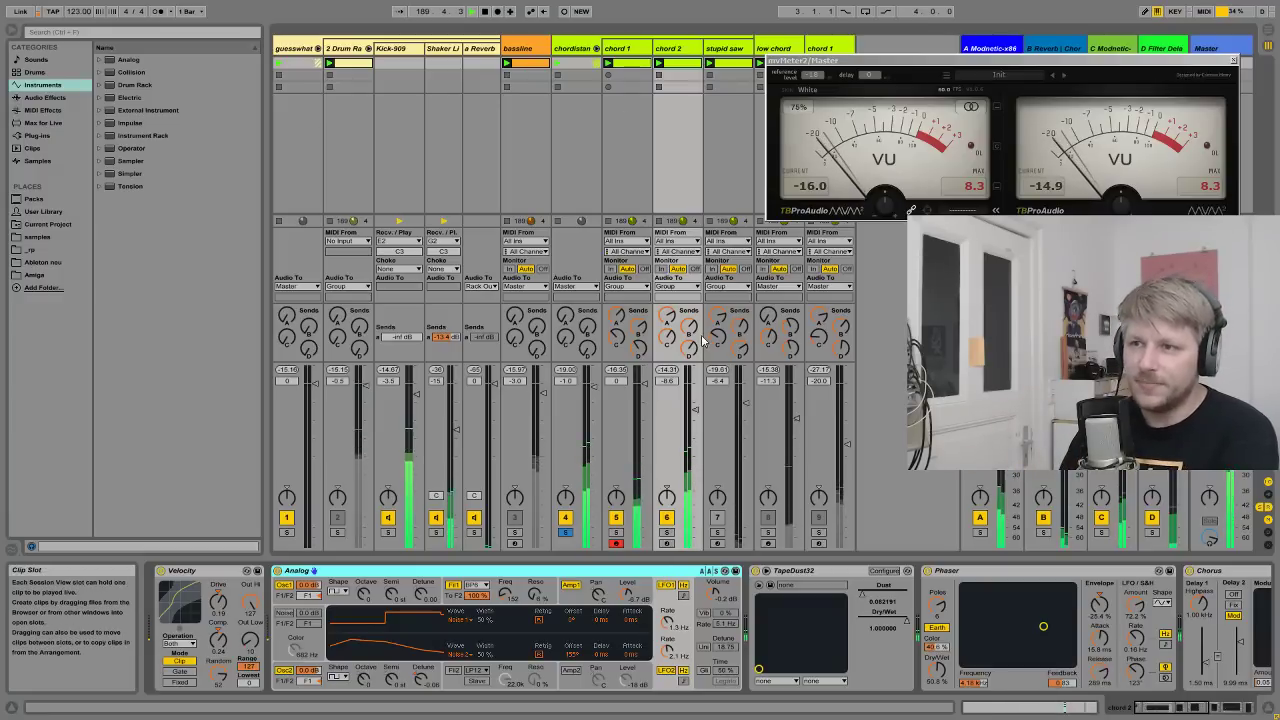
- Bypass and re-enable the Saturator on the chord group track twice to compare the sound, and select the Glue Compressor
left_click(585, 49)
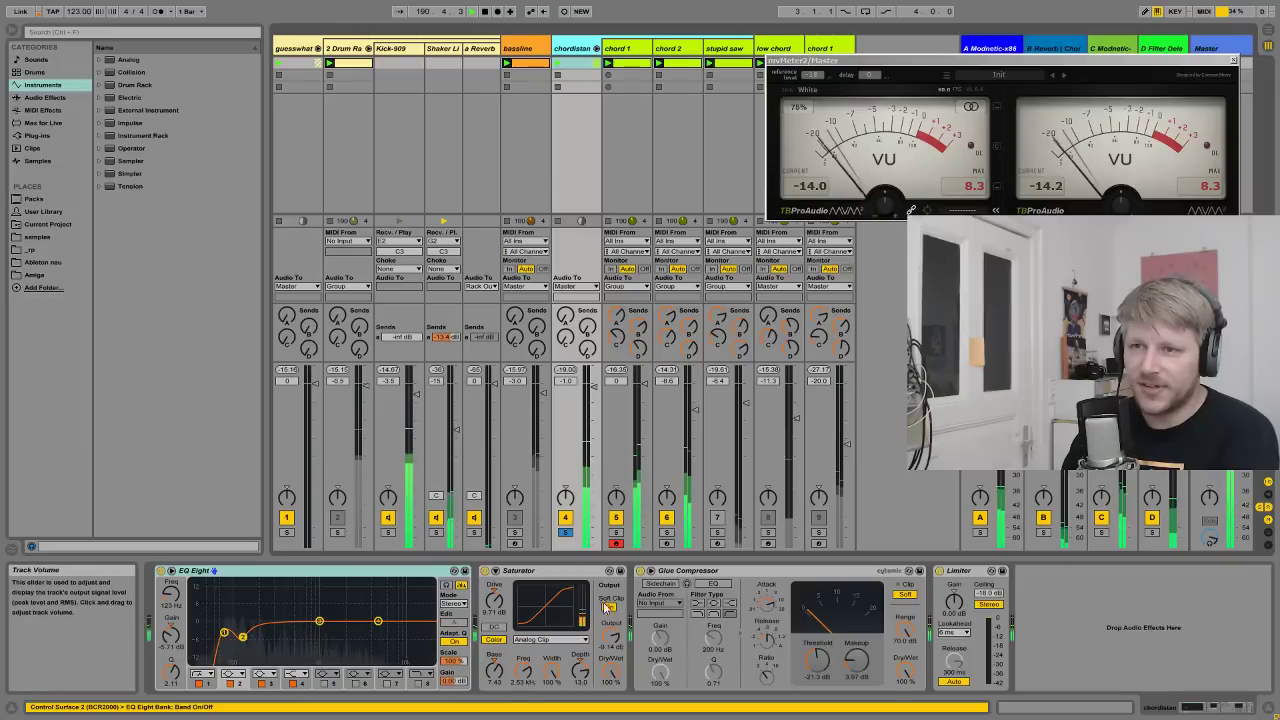
left_click(532, 573)
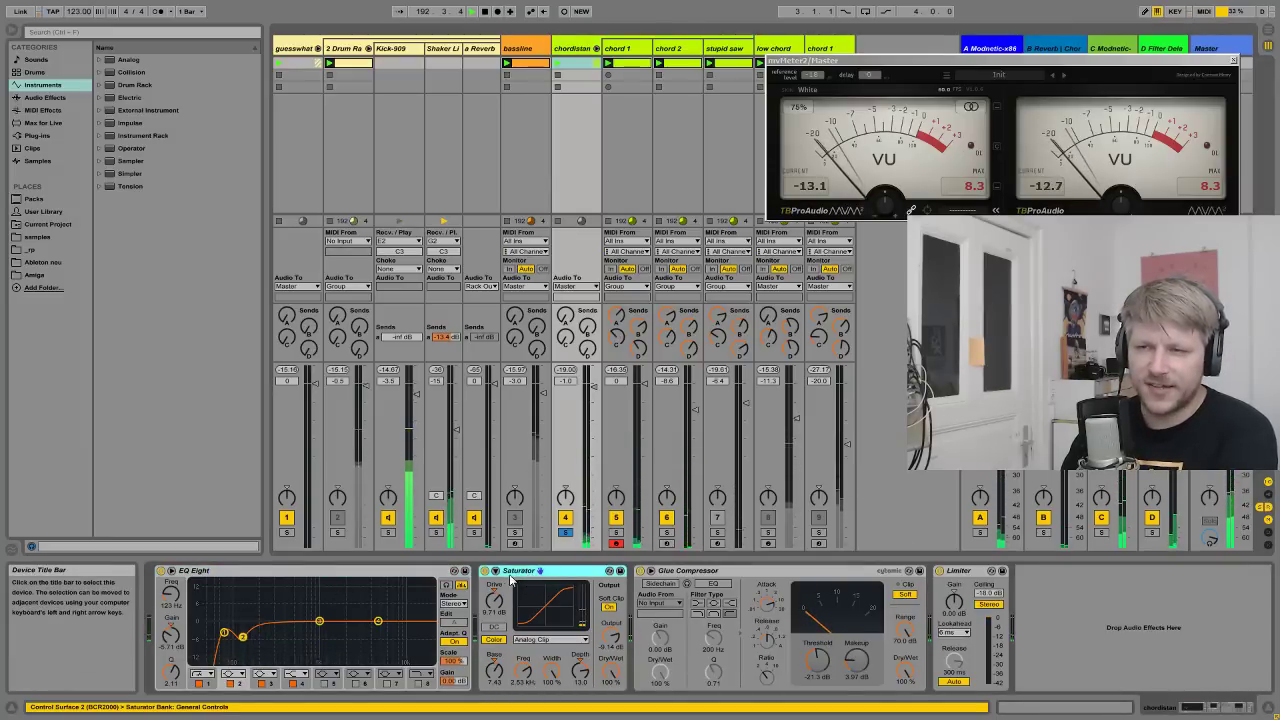
left_click(485, 571)
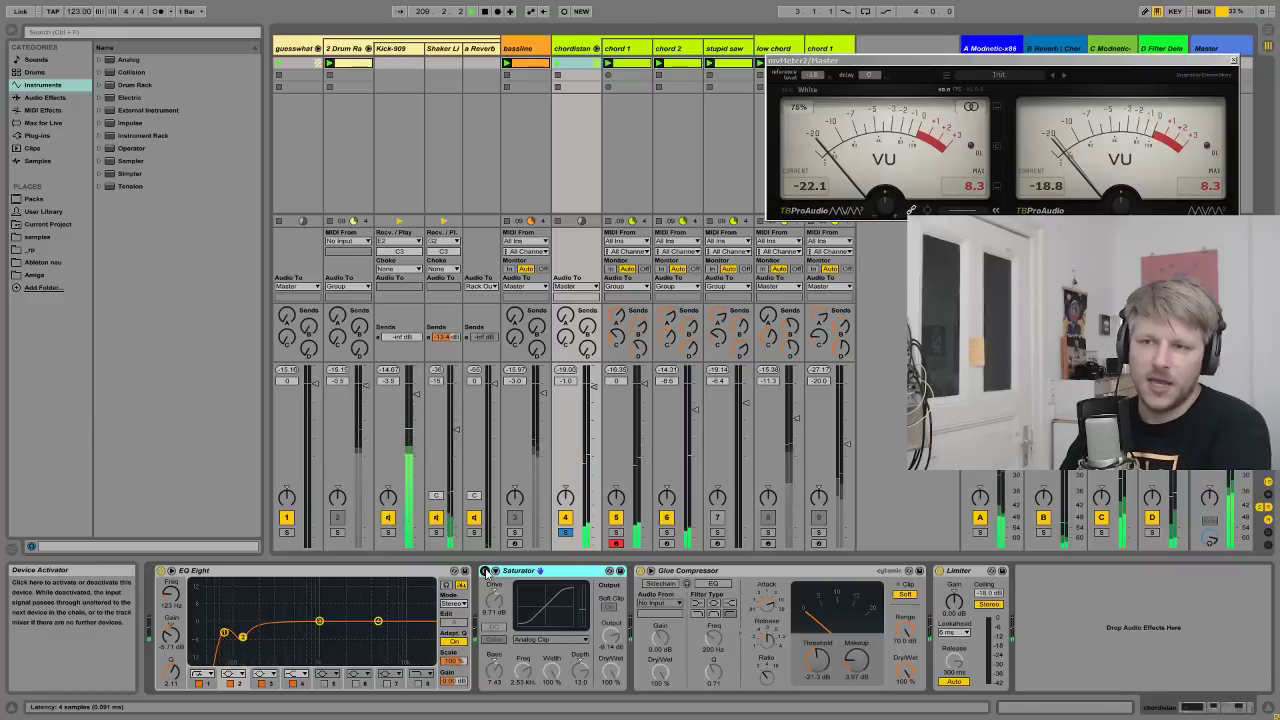
left_click(485, 571)
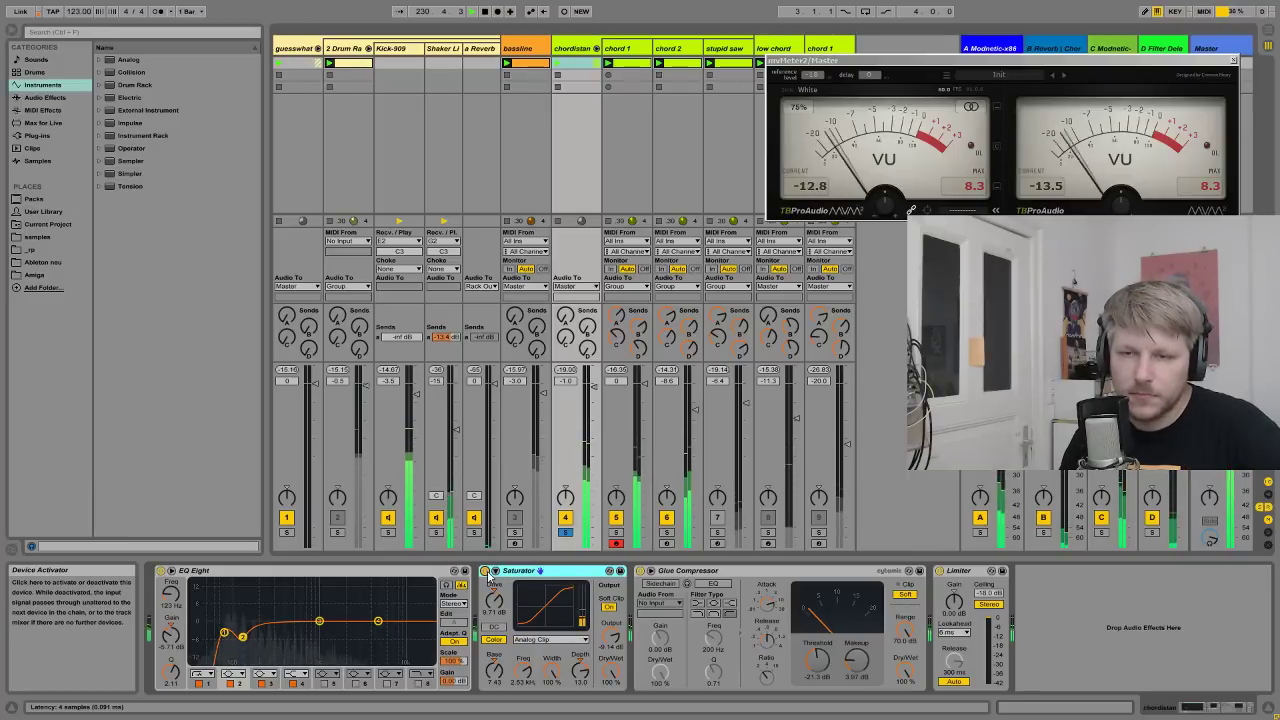
left_click(485, 571)
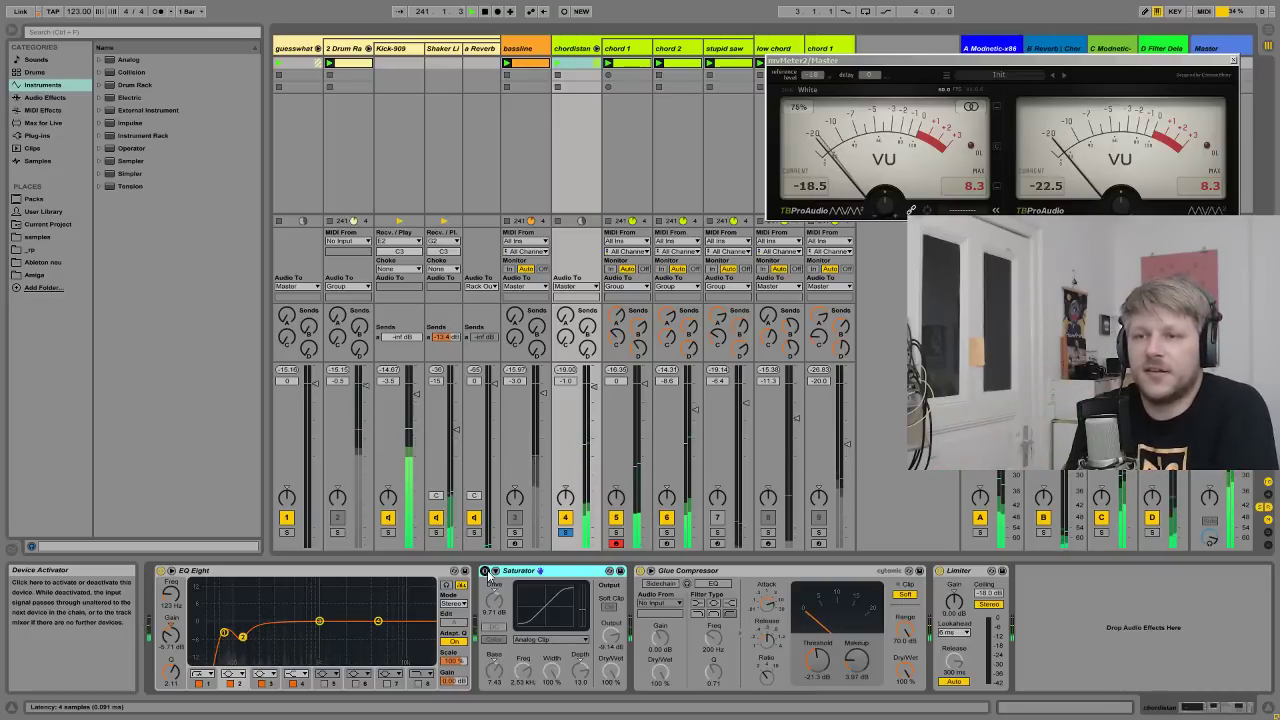
left_click(485, 571)
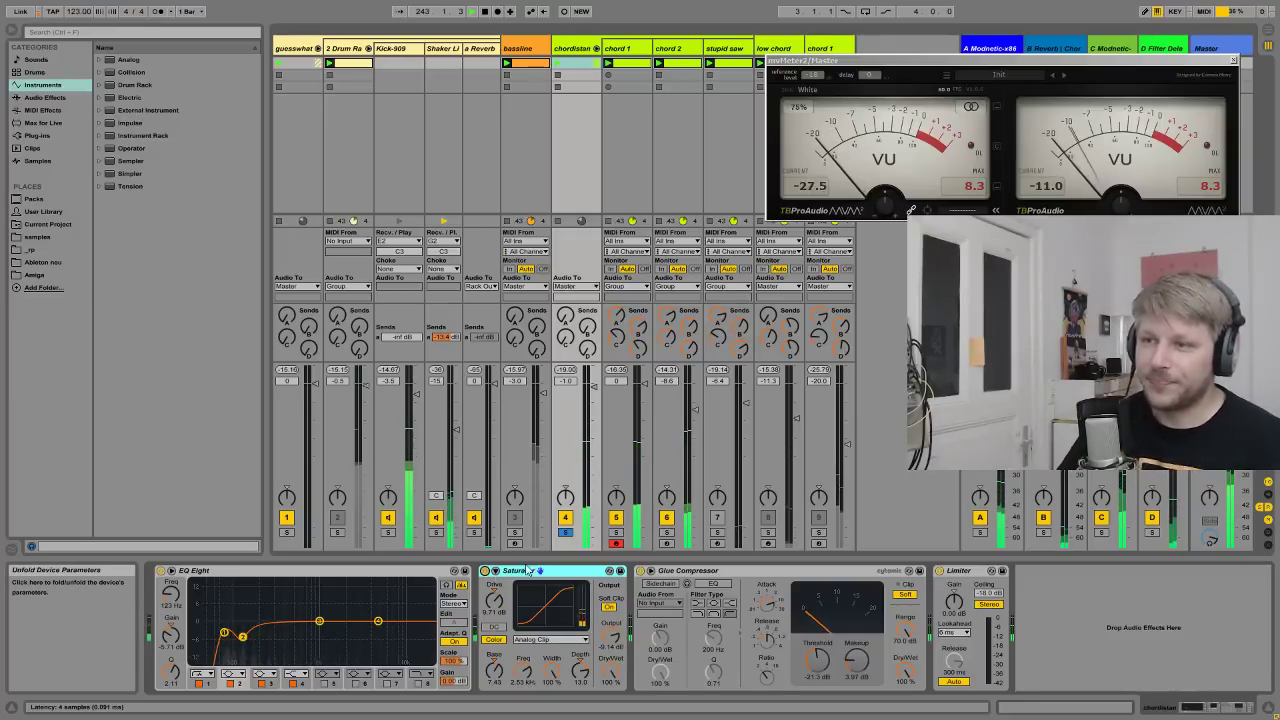
left_click(767, 574)
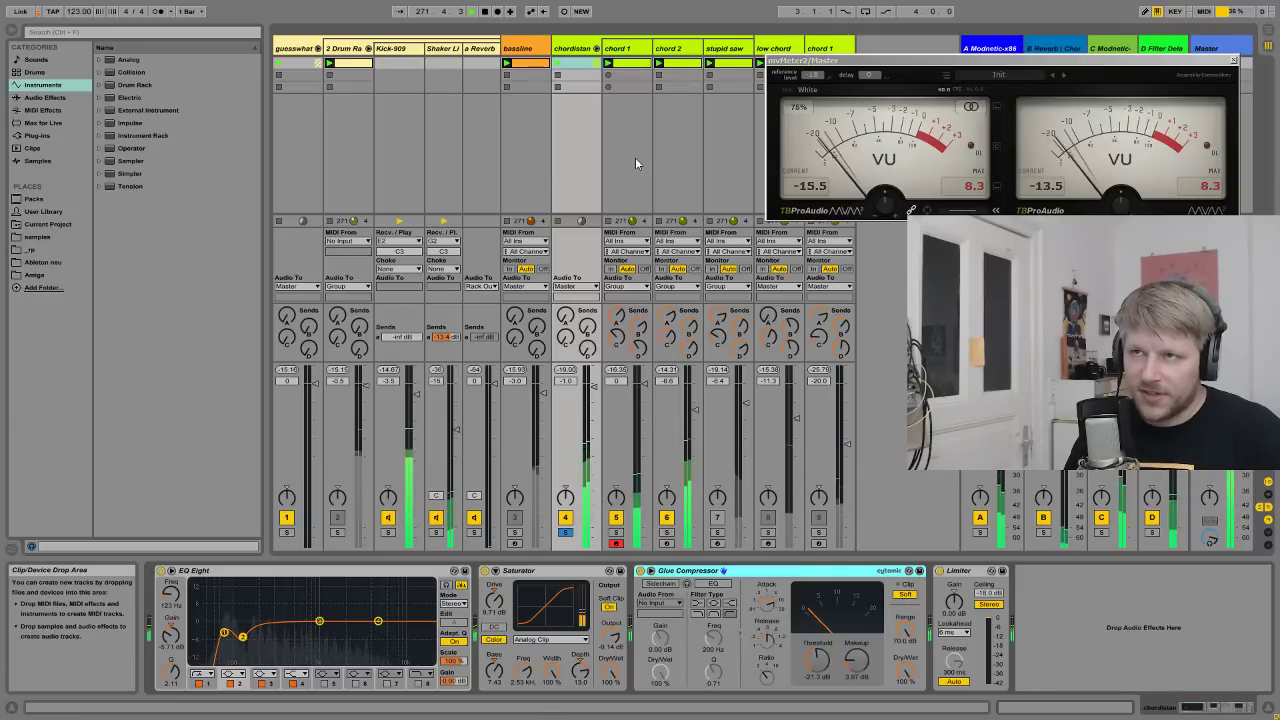
- Switch between the chord 1 and chord 2 tracks to compare their Analog synths and effect chains
left_click(619, 50)
left_click(688, 50)
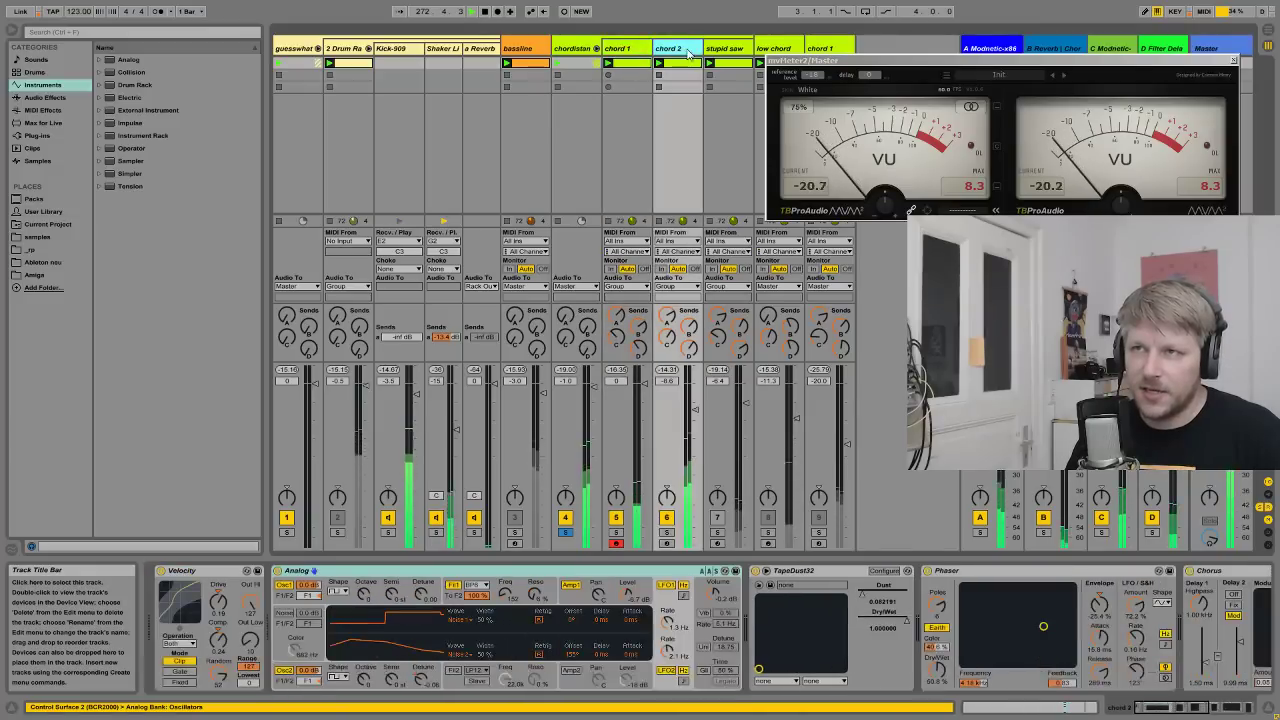
left_click(629, 55)
left_click(680, 50)
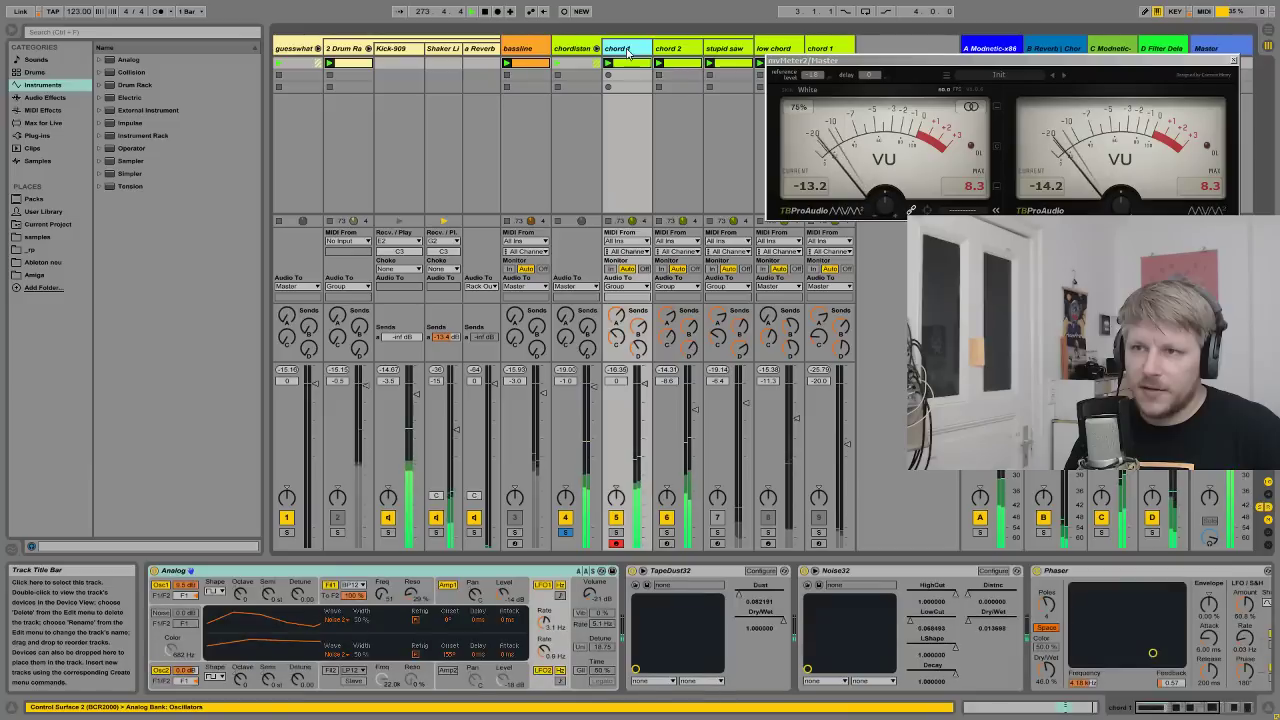
left_click(625, 50)
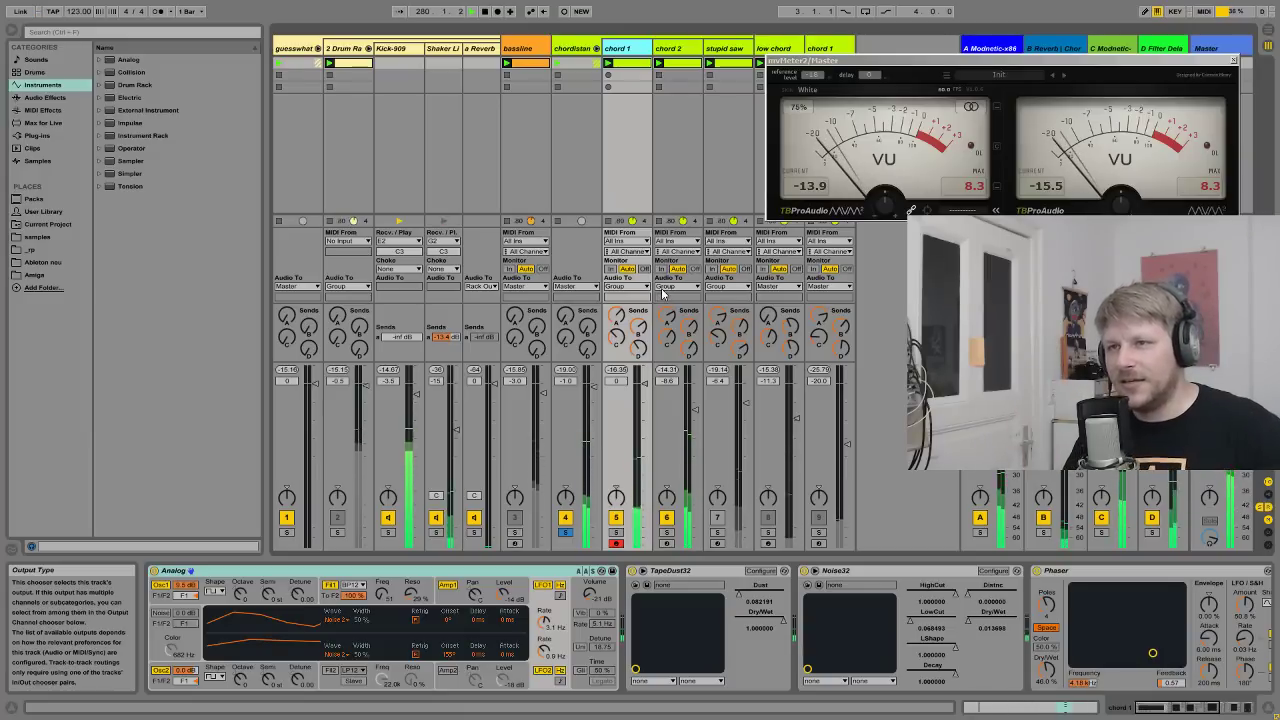
- Select the chord group's Limiter and briefly unsolo the group to compare it with the full mix
left_click(574, 48)
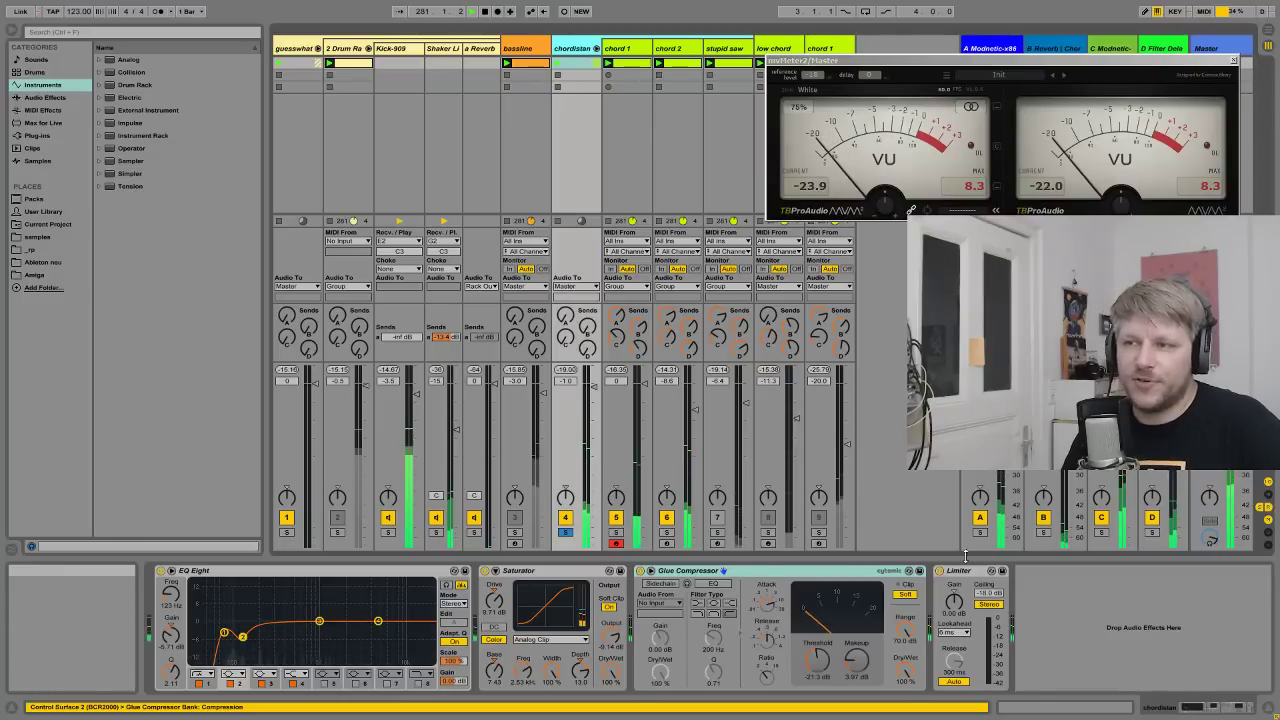
left_click(976, 640)
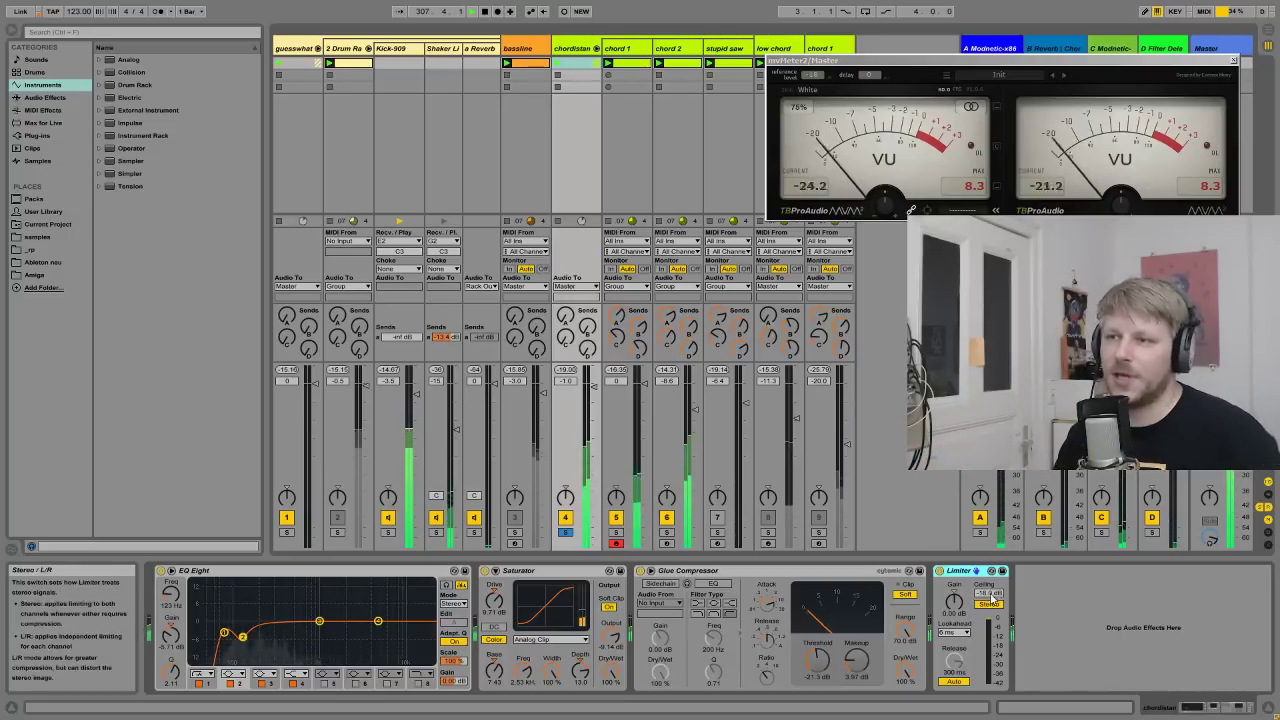
left_click(566, 532)
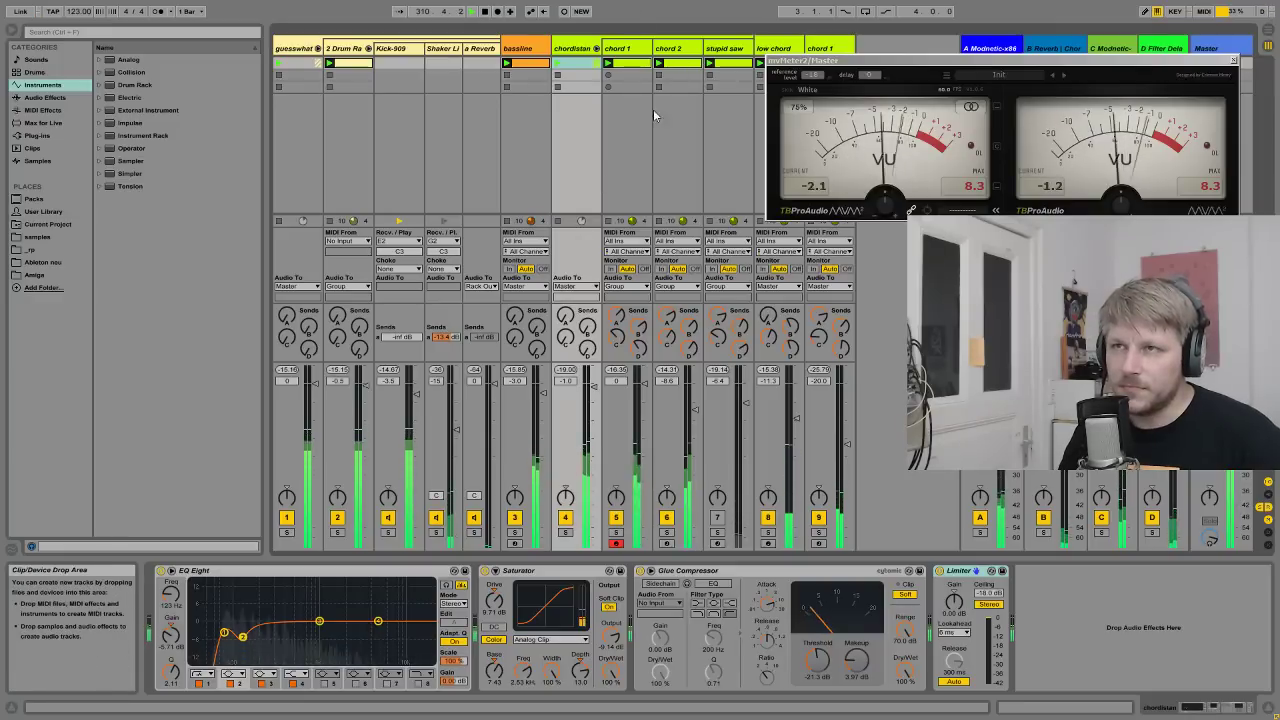
left_click(566, 532)
- Solo the stupid saw track and deactivate the chord 1 and chord 2 tracks to isolate it
left_click(716, 520)
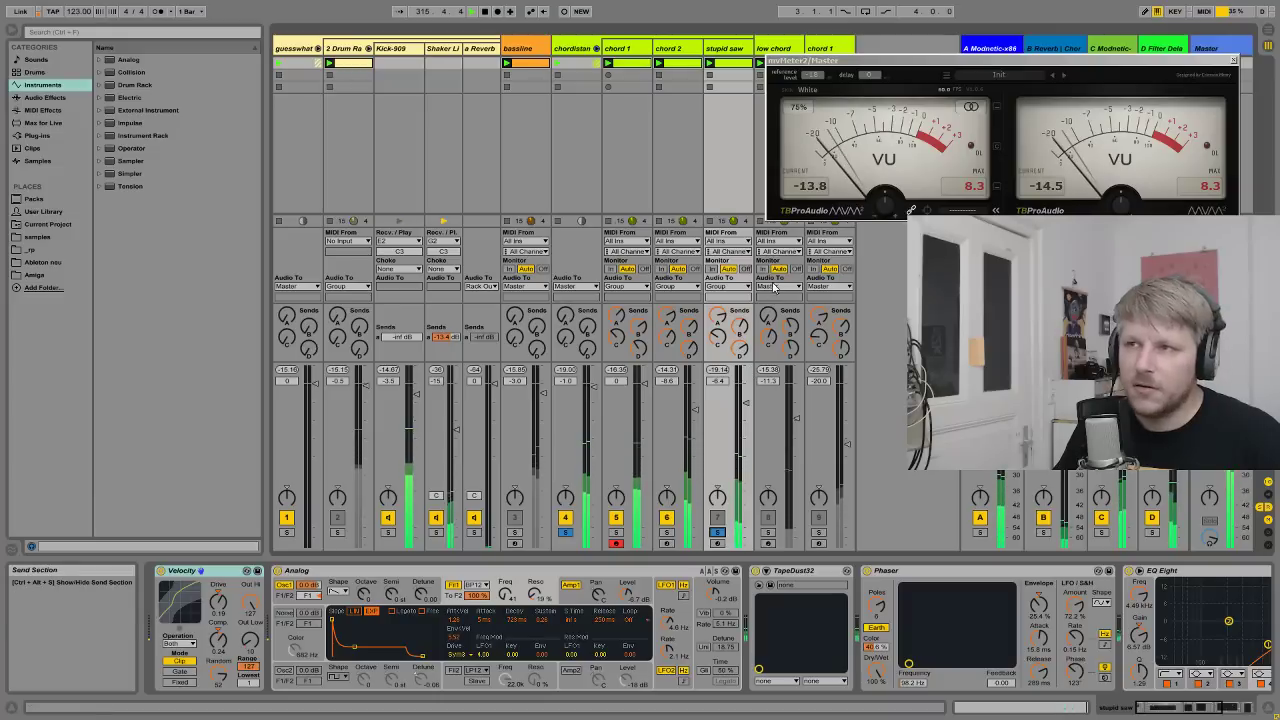
left_click(615, 517)
left_click(666, 517)
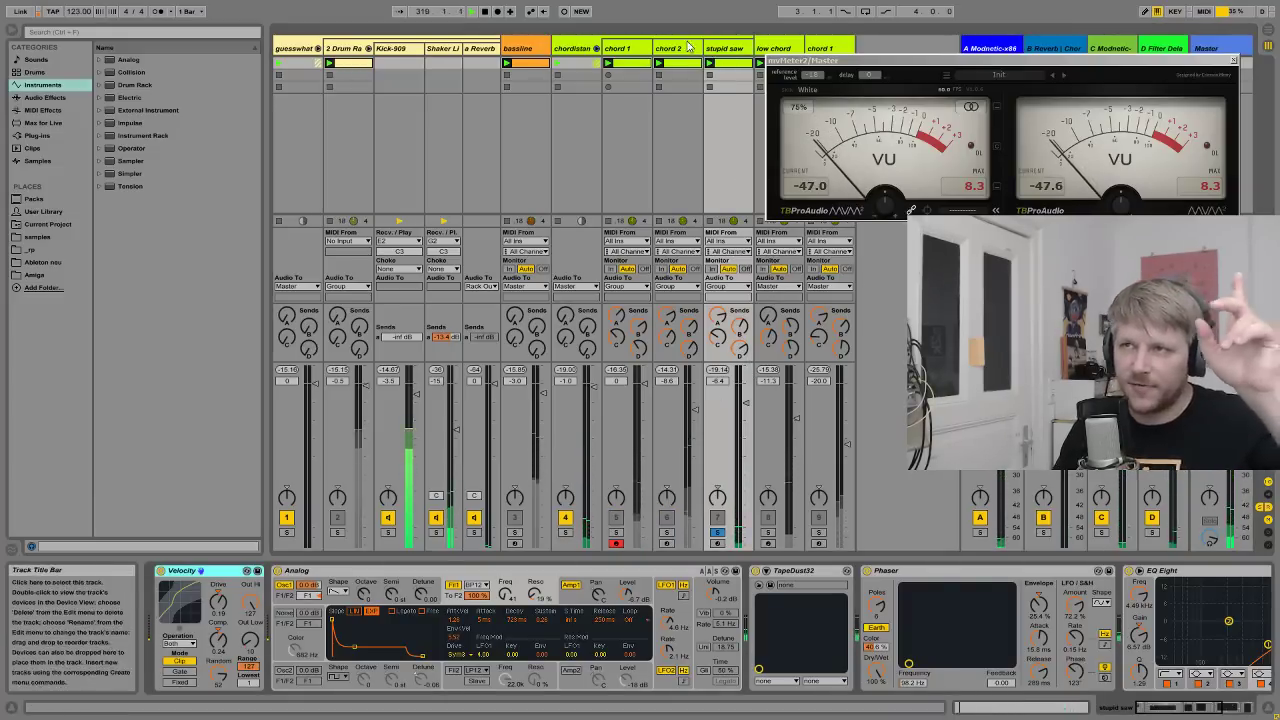
- Select the chord 2 track and switch the solo from stupid saw to chord 2
key("Left")
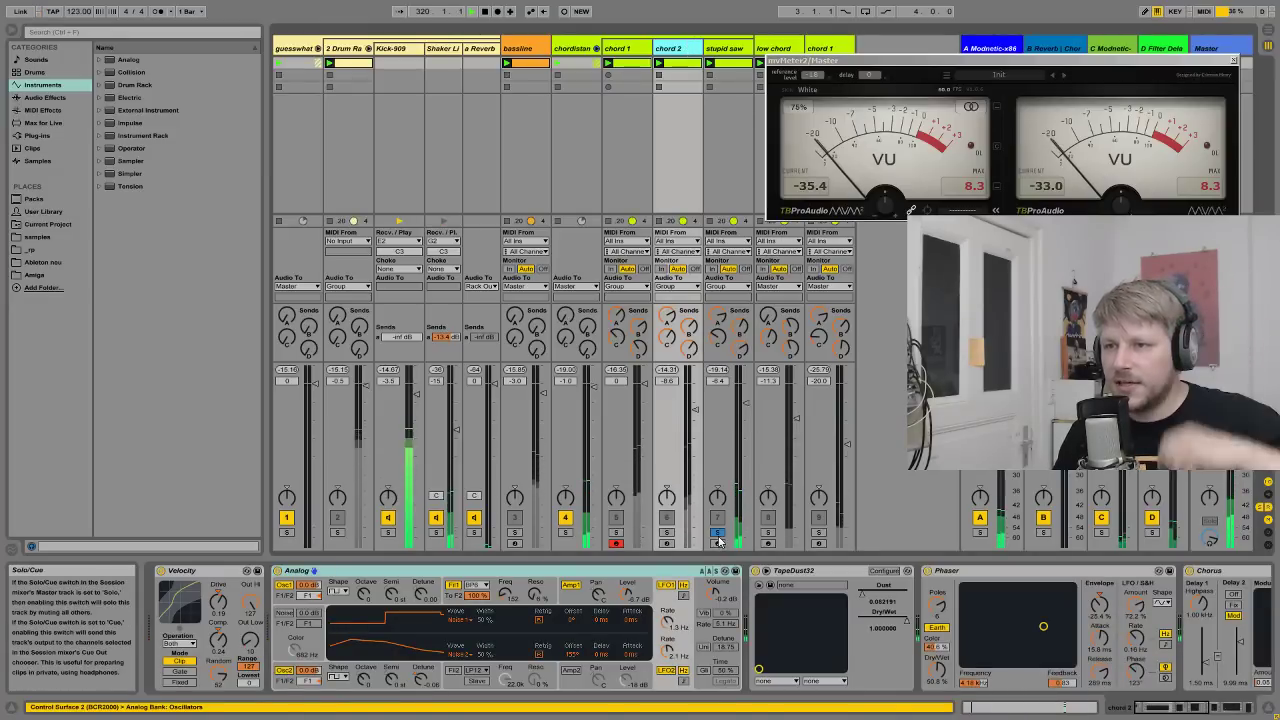
left_click(717, 532)
left_click(667, 532)
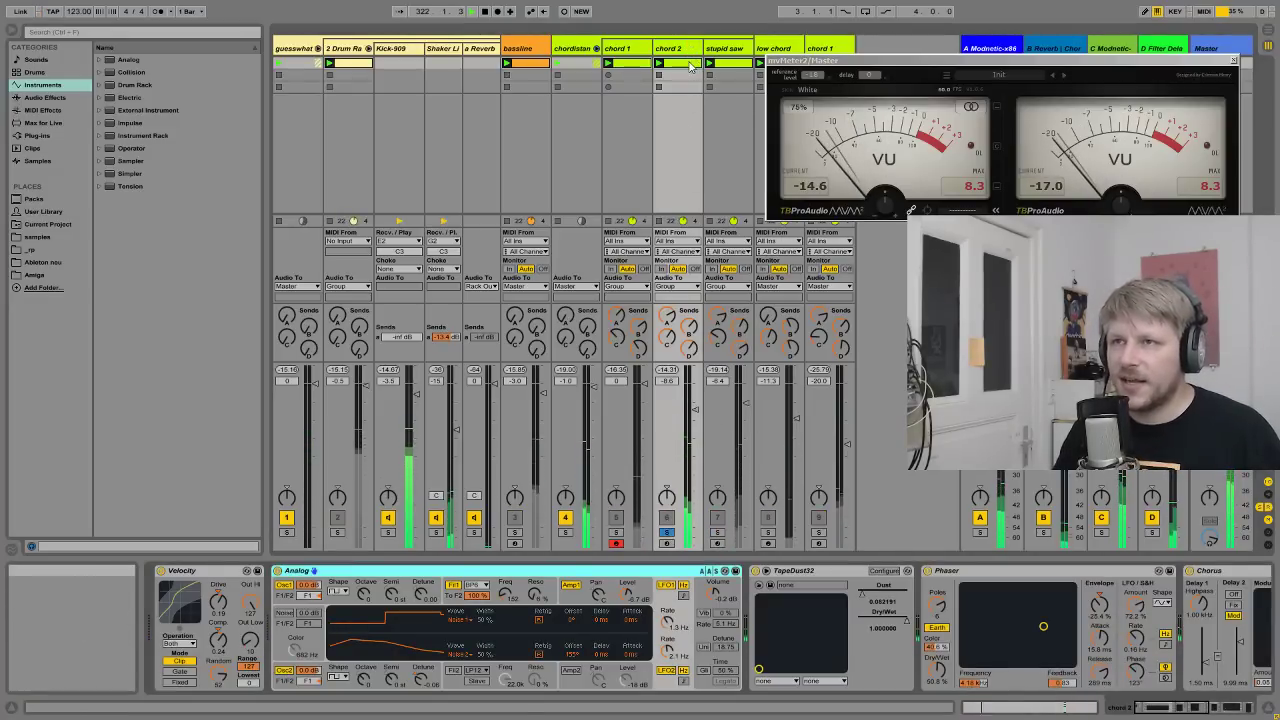
- Show chord 2's MIDI clip in an enlarged note editor to examine its F0 note, then restore the smaller editor height
key("shift+Tab")
left_click_drag(864, 556, 864, 205)
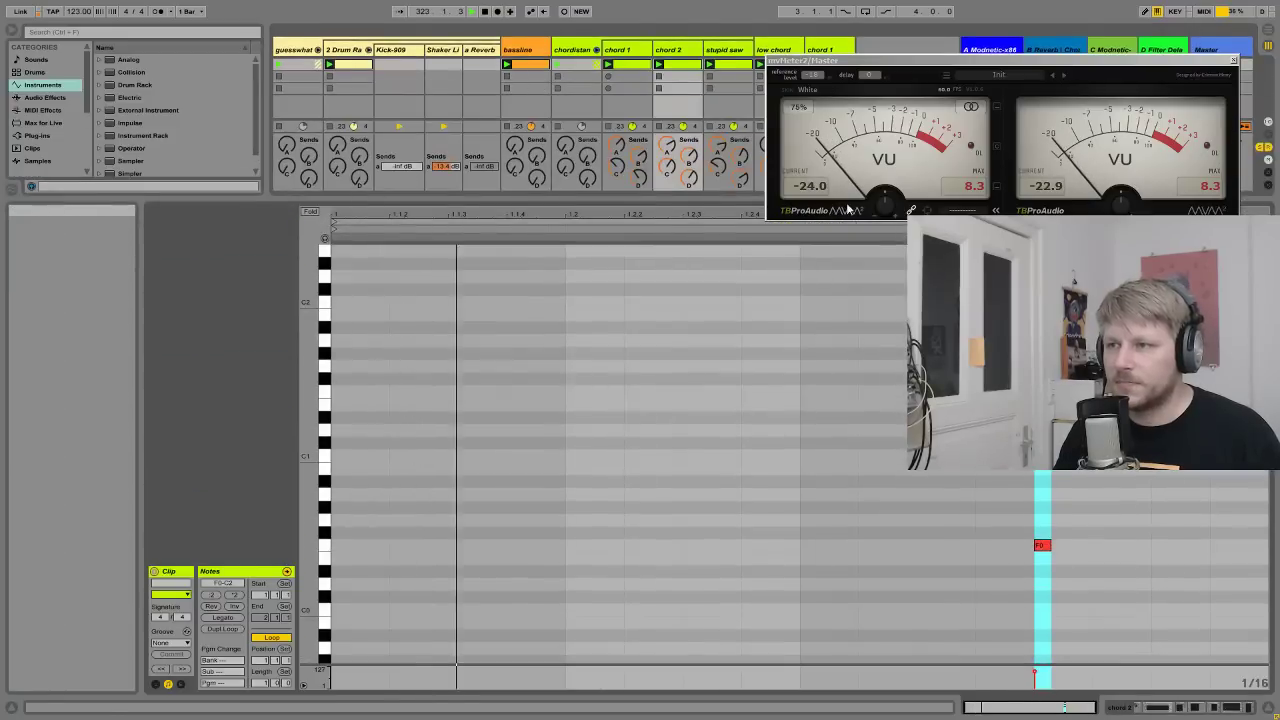
left_click(1035, 400)
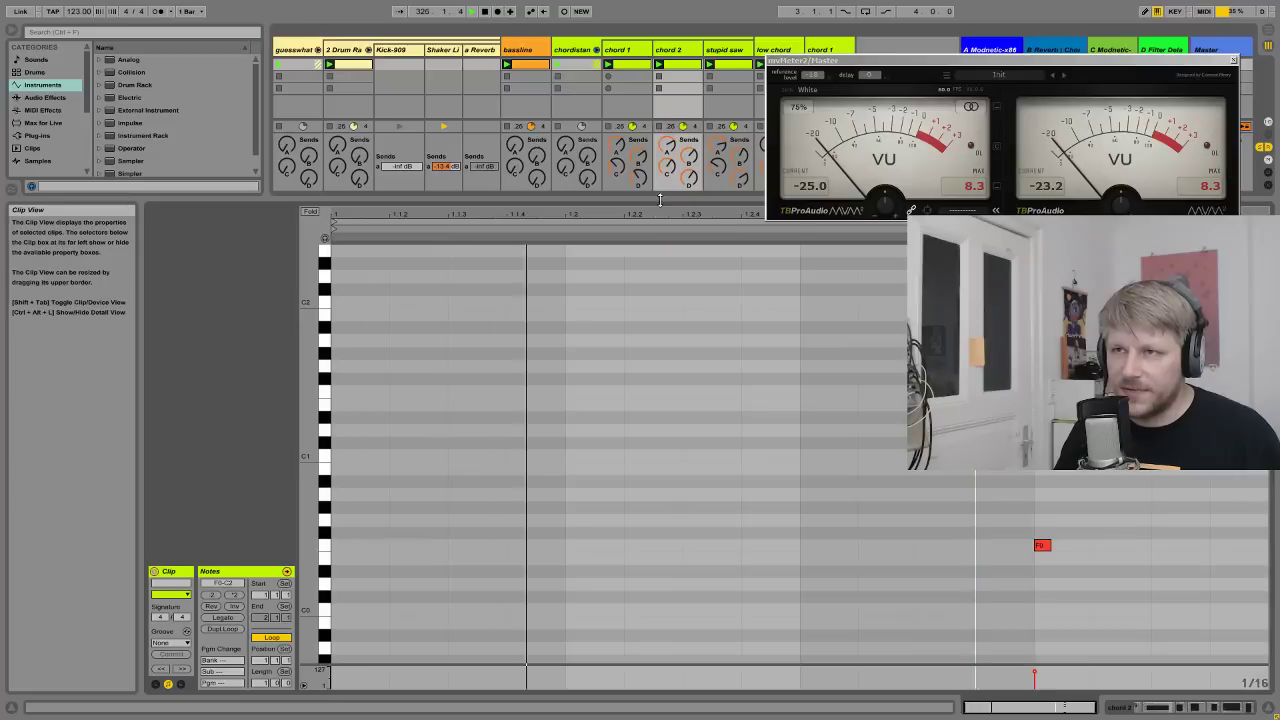
left_click_drag(660, 206, 625, 560)
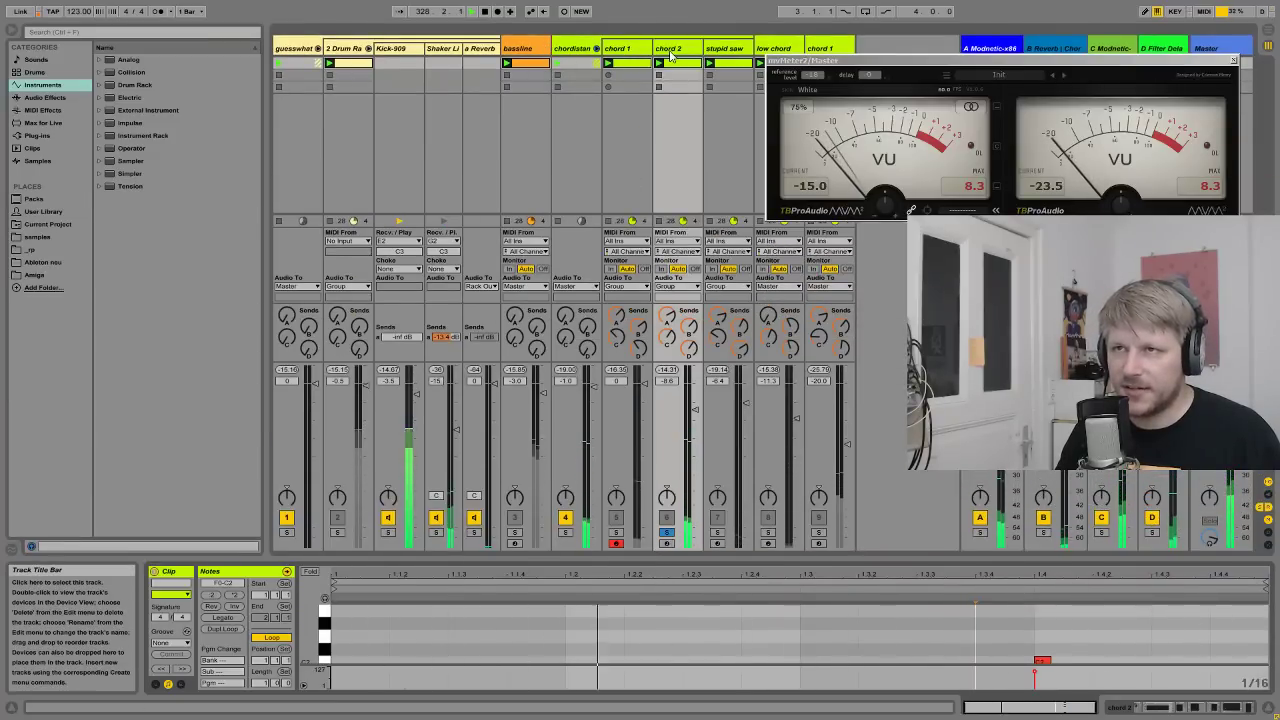
- Show chord 2's device chain to examine its Analog amplifier envelope and Velocity device, and check the track's MIDI clip
double_click(636, 50)
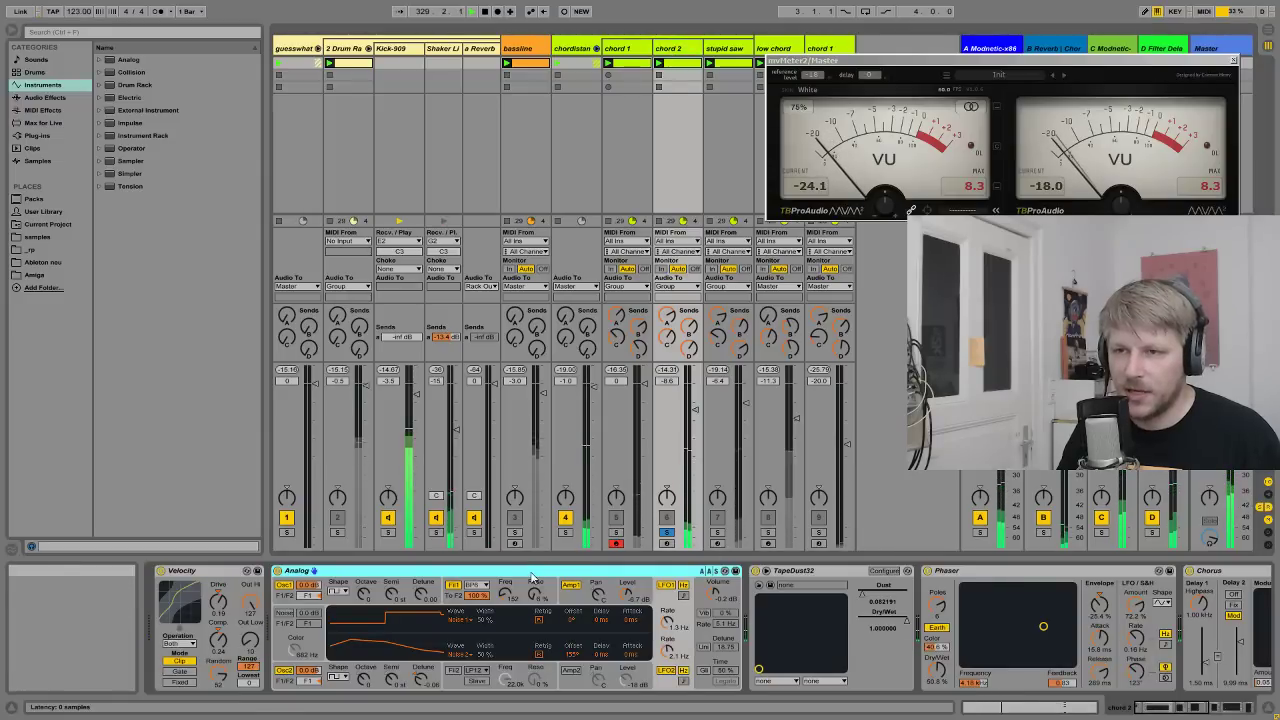
left_click(535, 598)
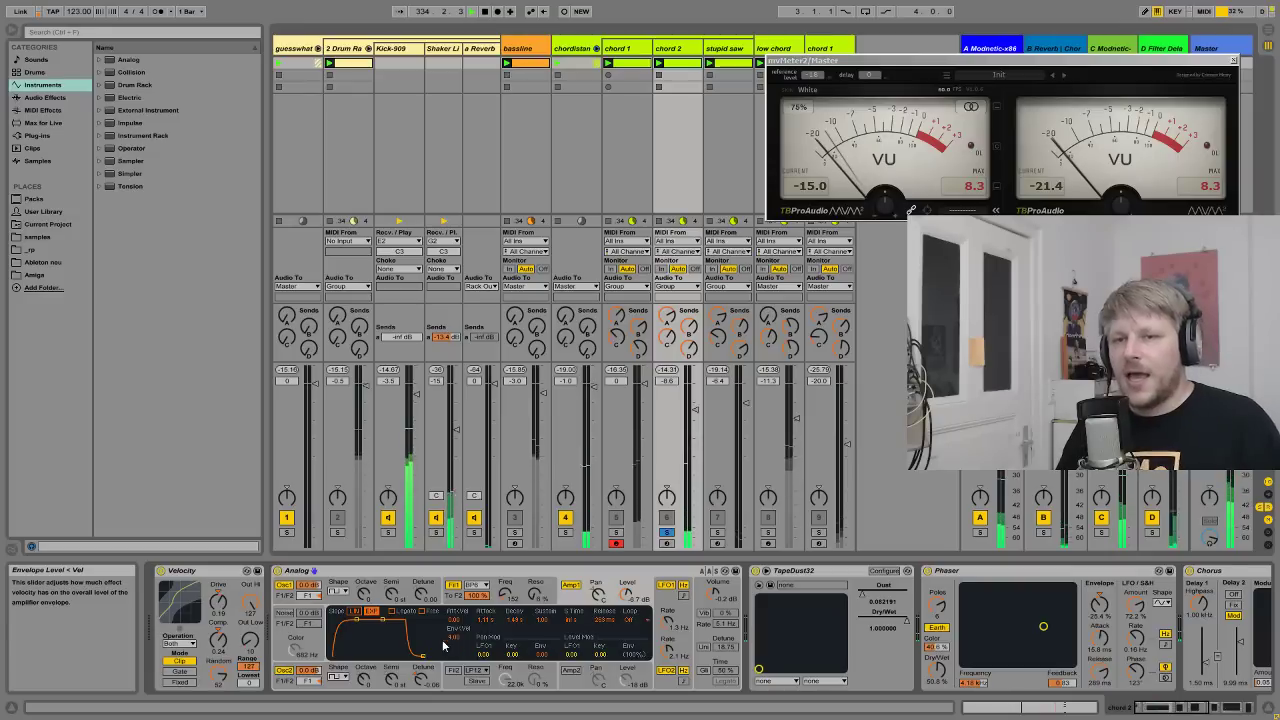
left_click(182, 574)
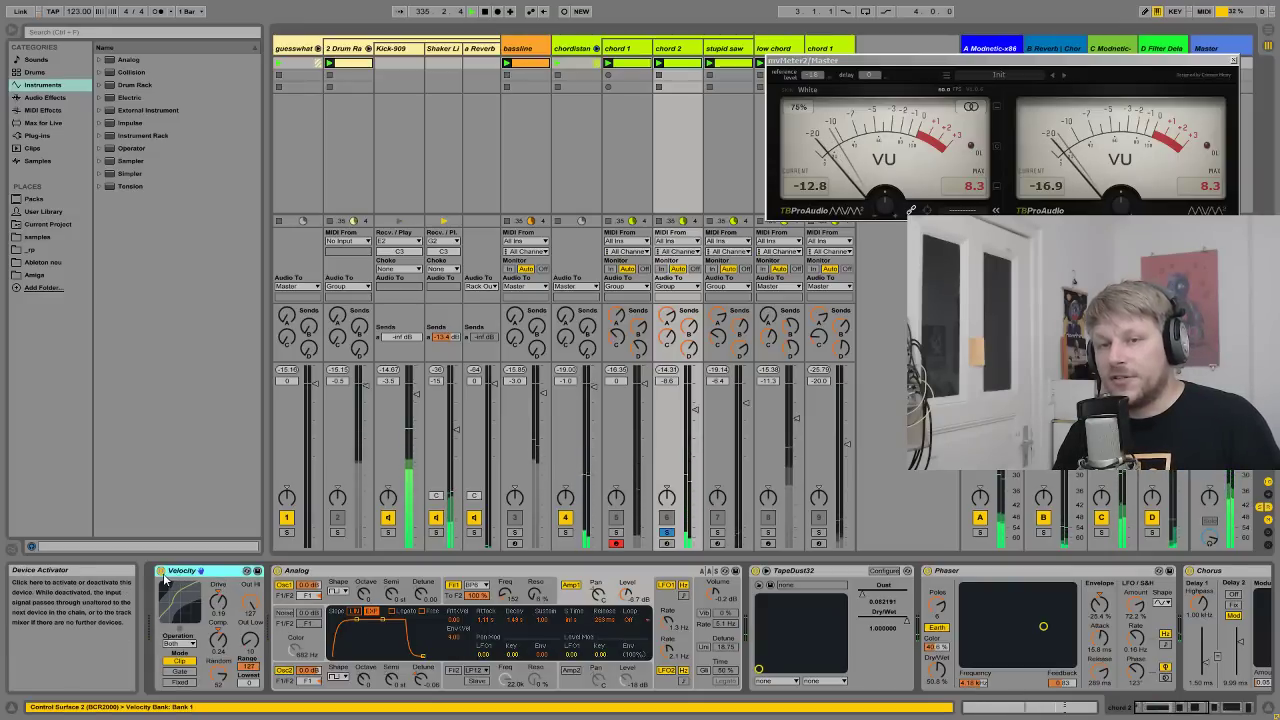
left_click(683, 64)
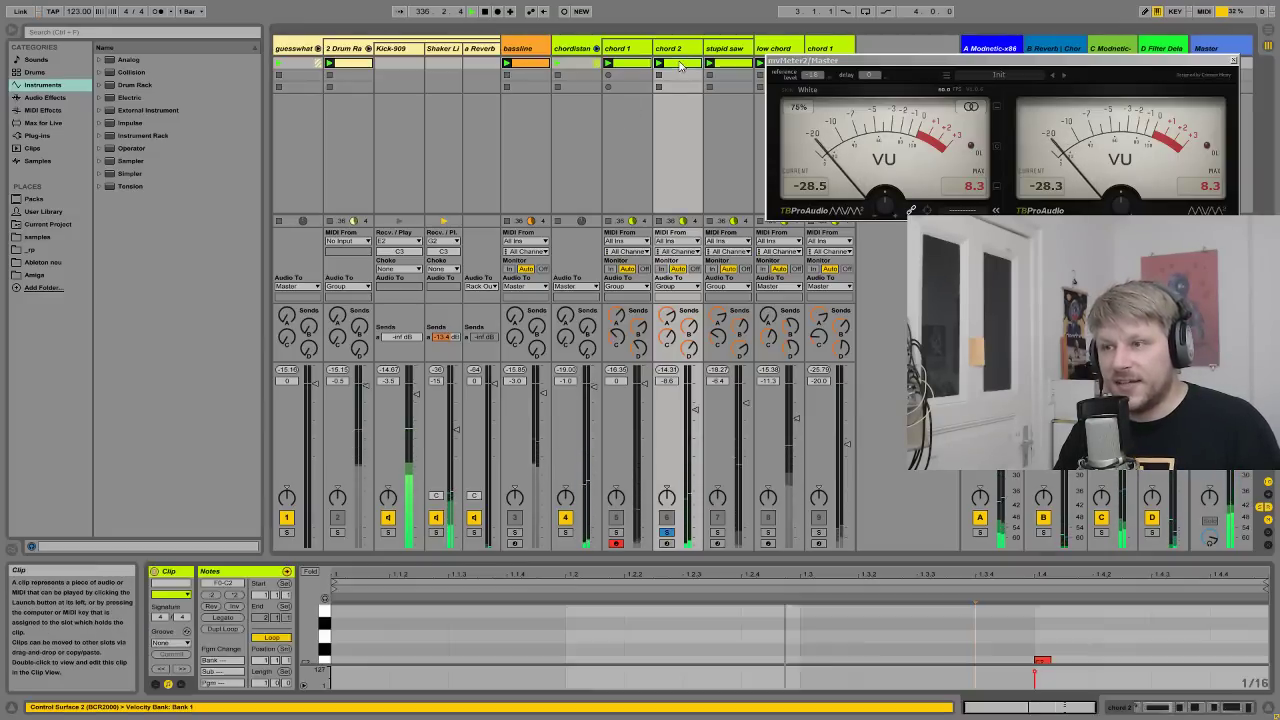
- Return to chord 2's devices and slightly shorten the release of the Analog amplifier envelope
key("shift+Tab")
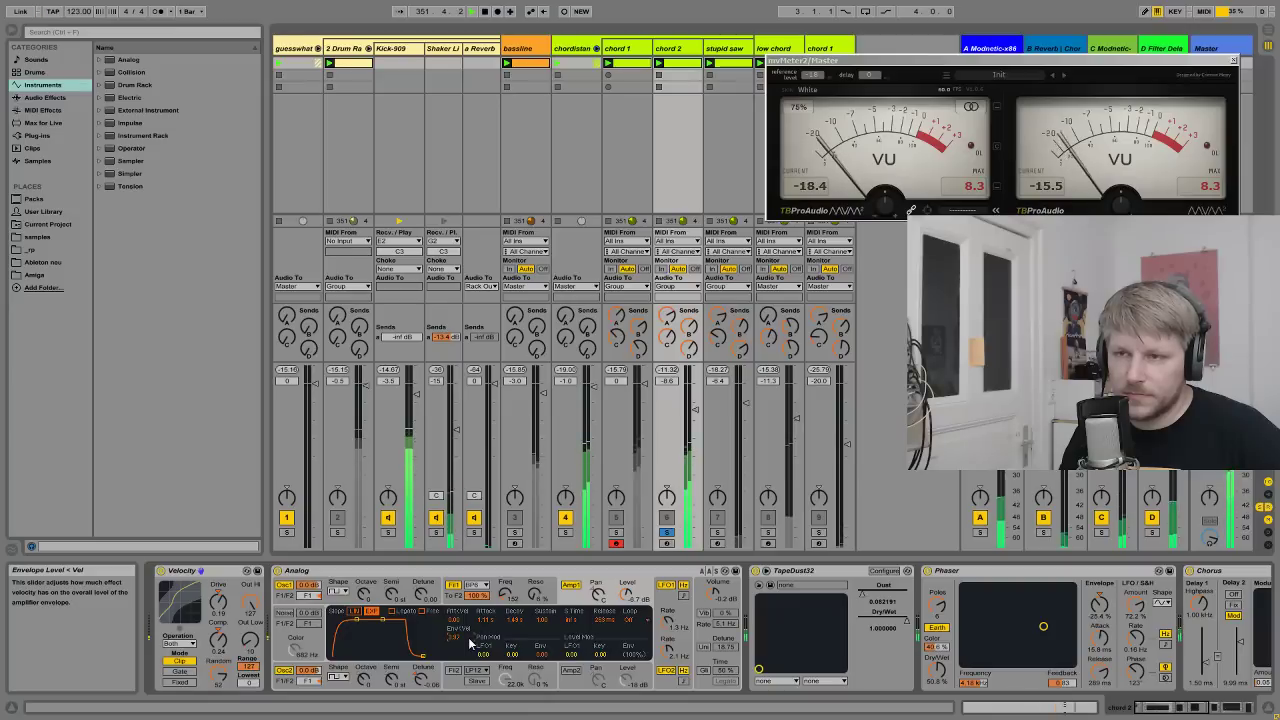
left_click(533, 573)
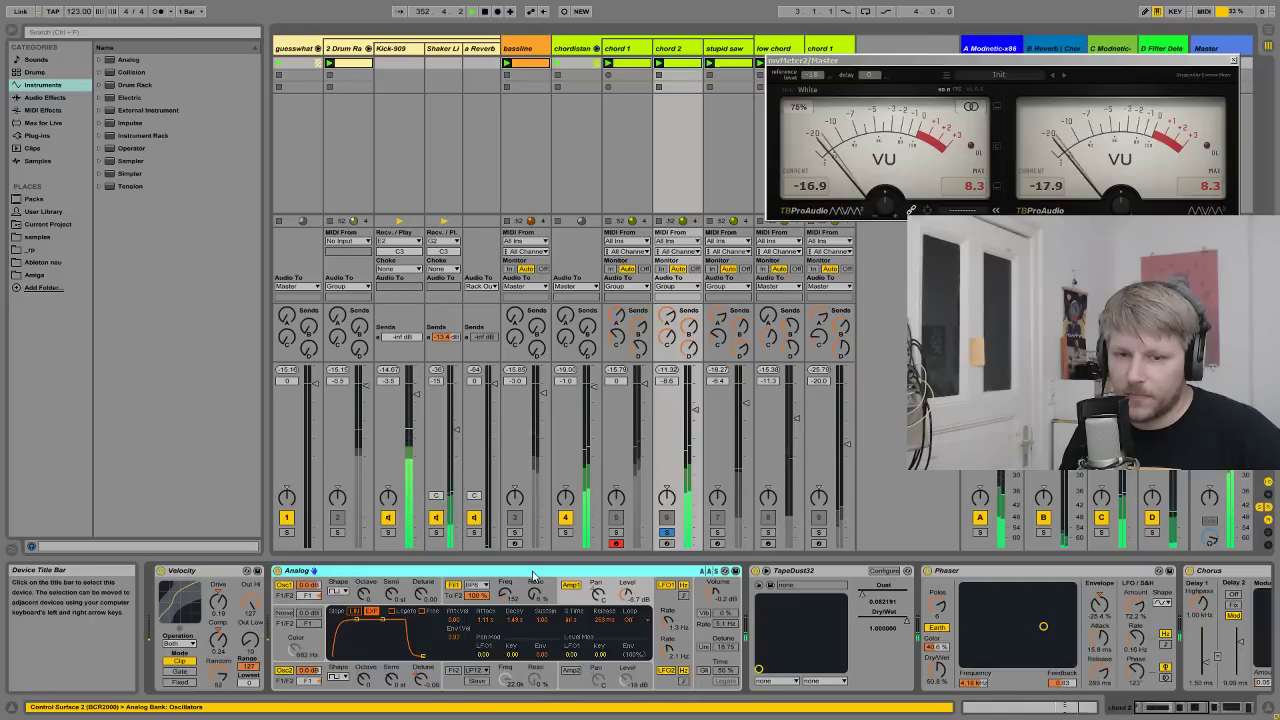
left_click_drag(424, 660, 413, 657)
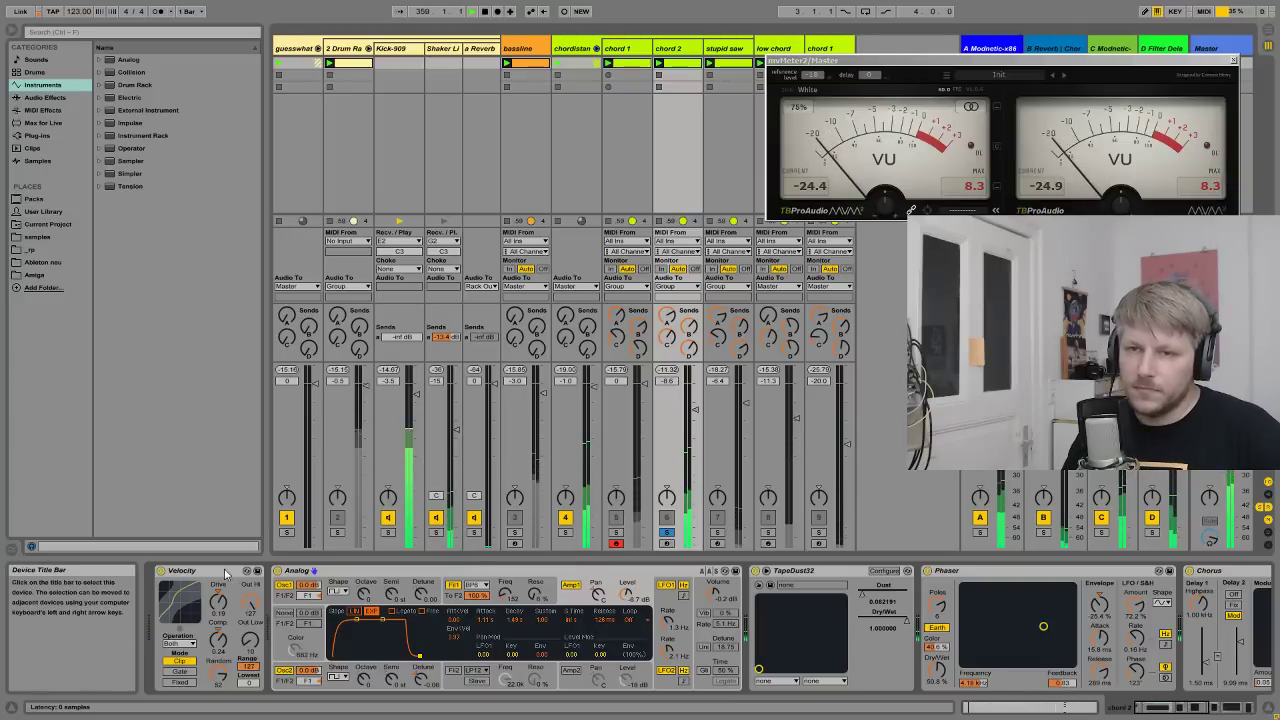
left_click(211, 577)
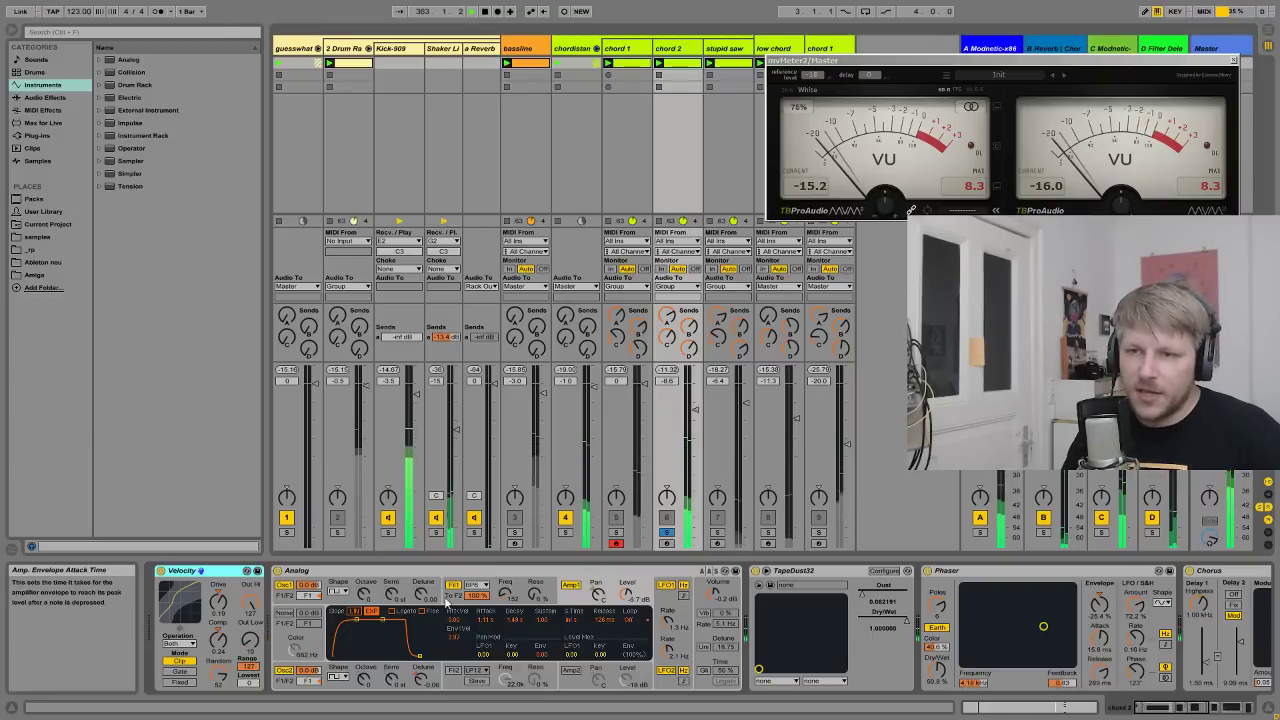
left_click(500, 630)
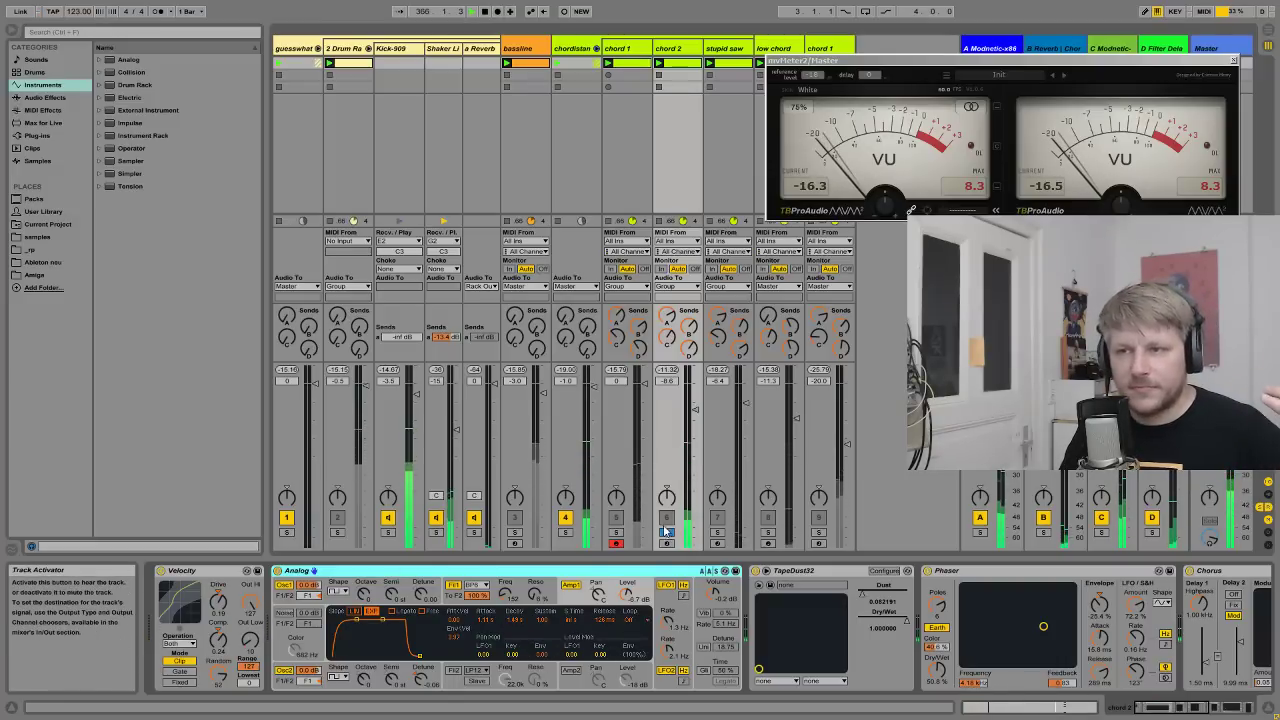
- Switch the solo from chord 2 to stupid saw and select the stupid saw track
left_click(716, 532)
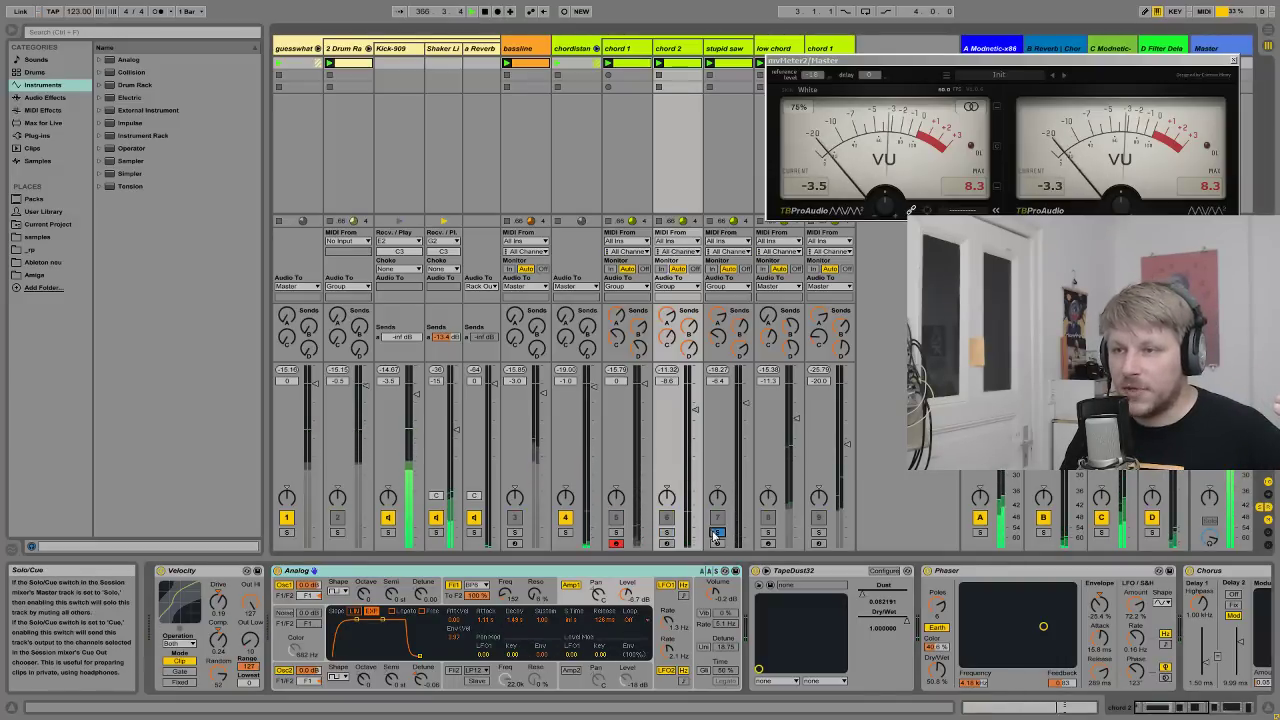
left_click(752, 188)
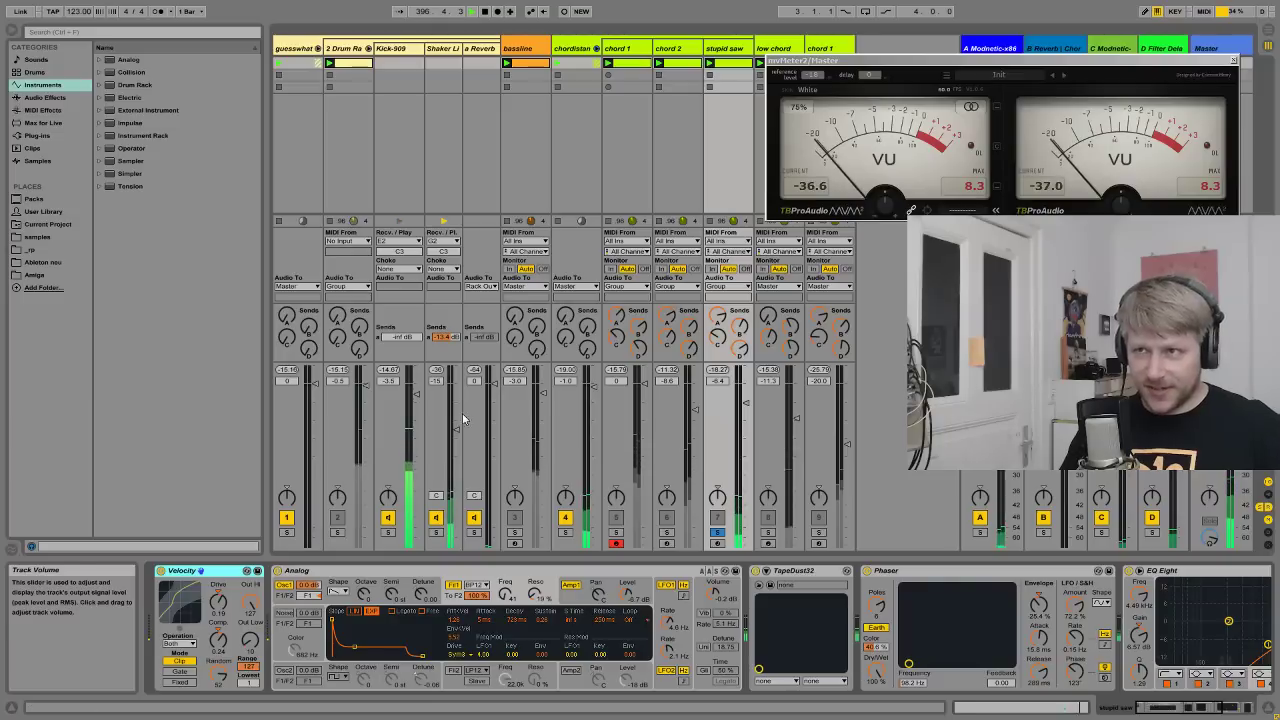
left_click(720, 50)
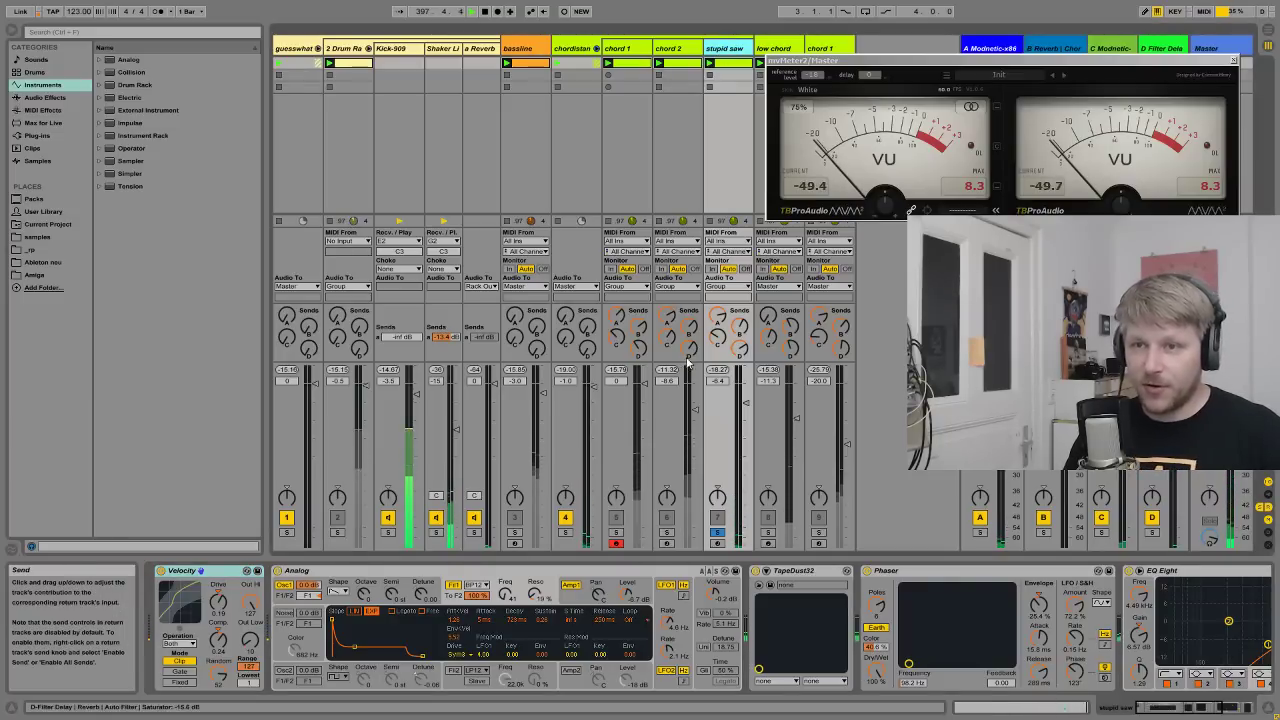
- Examine stupid saw's TapeDust32 and Phaser, bypassing the Phaser briefly to compare the sound
left_click(765, 575)
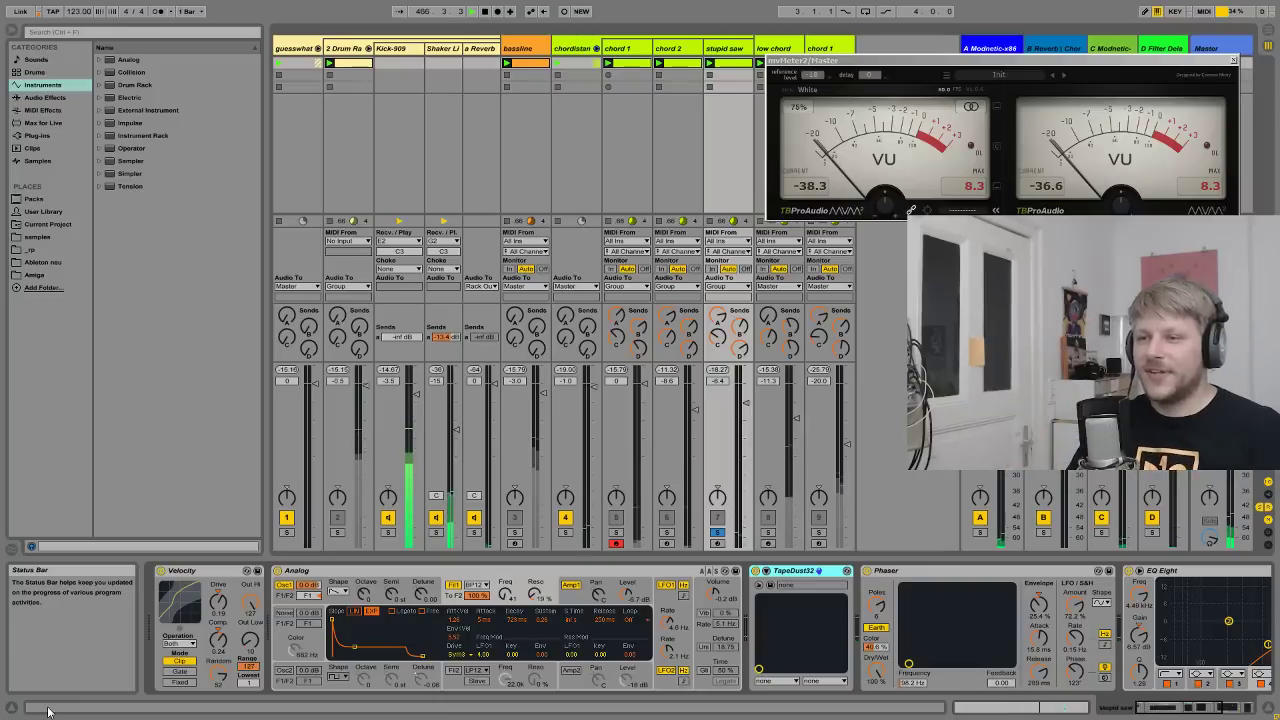
left_click(911, 596)
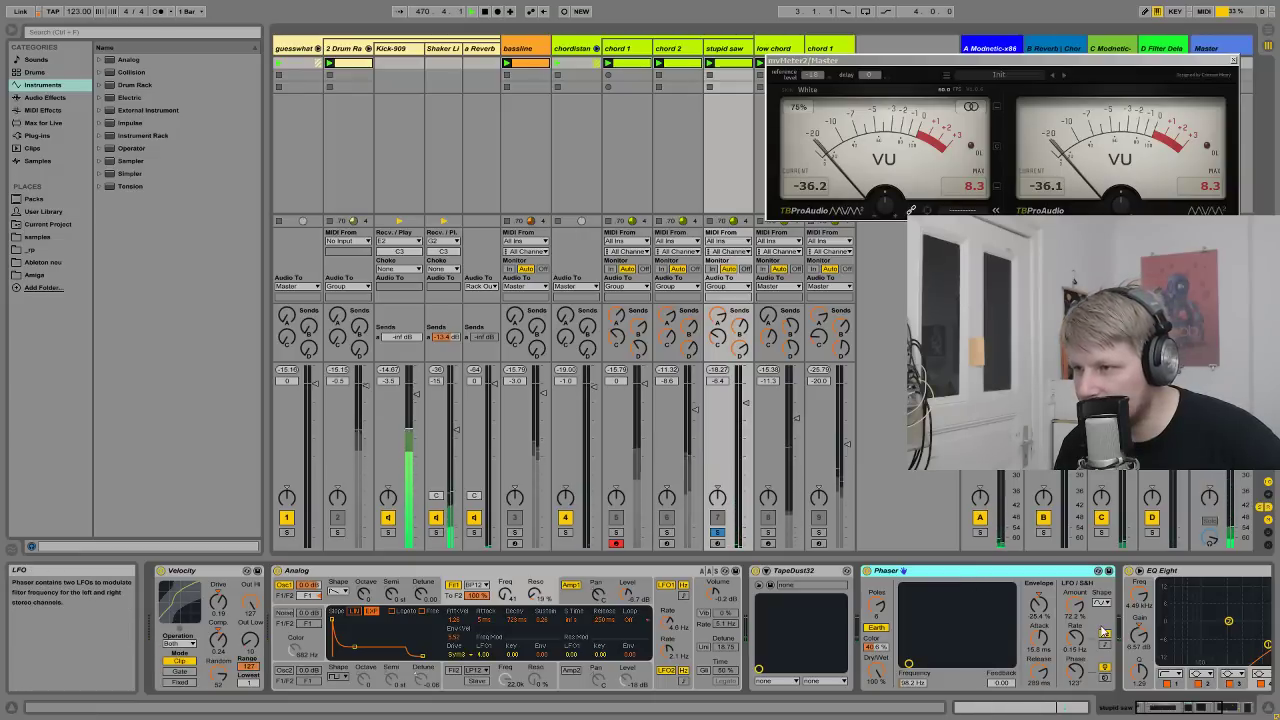
left_click(925, 572)
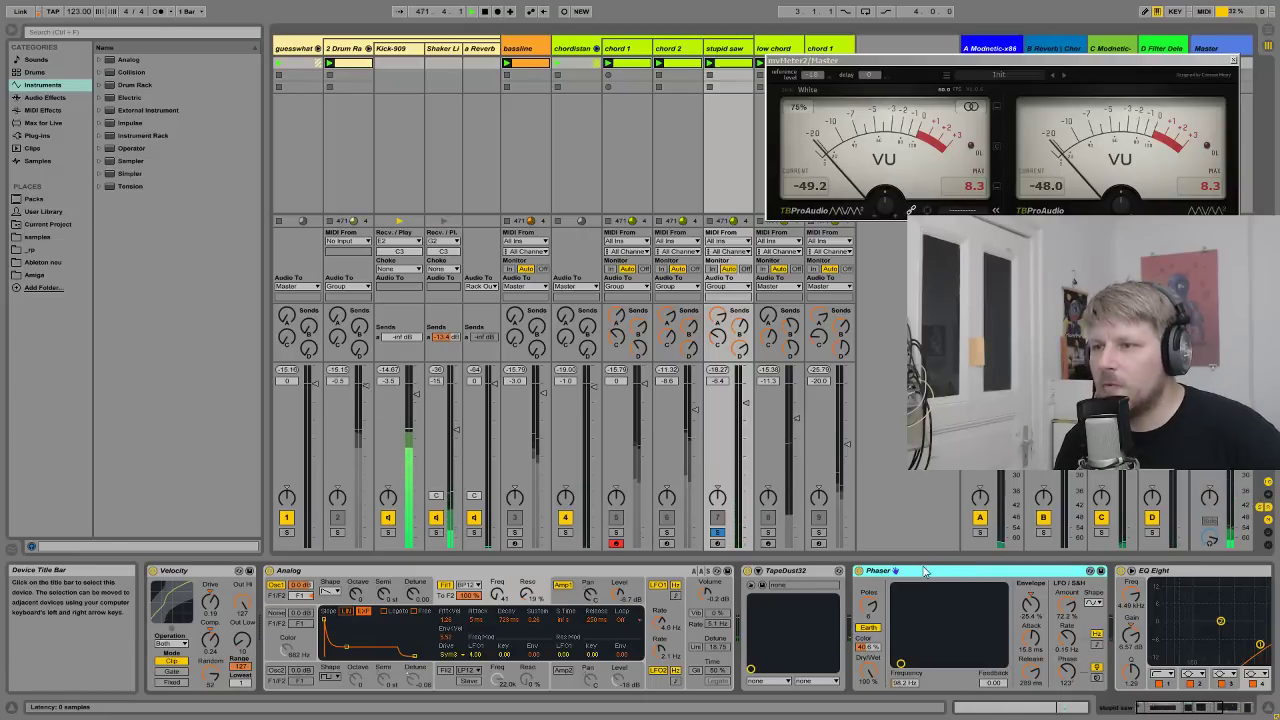
left_click(860, 571)
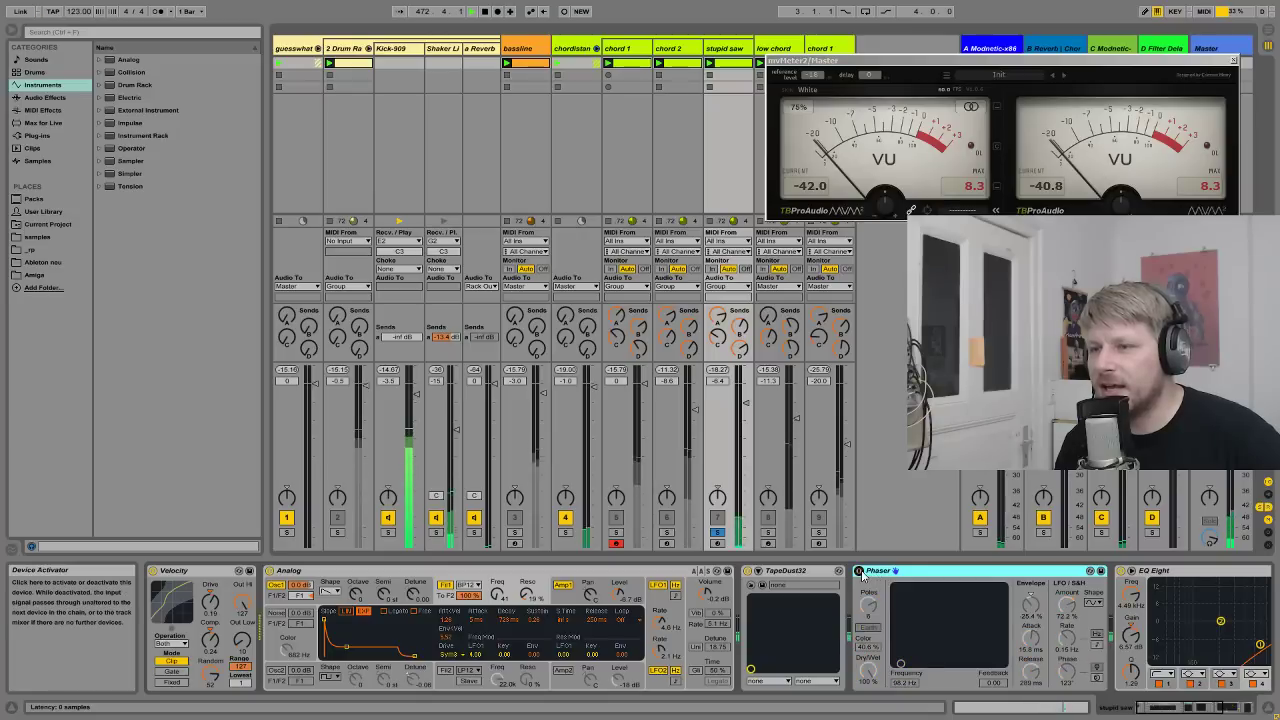
left_click(859, 571)
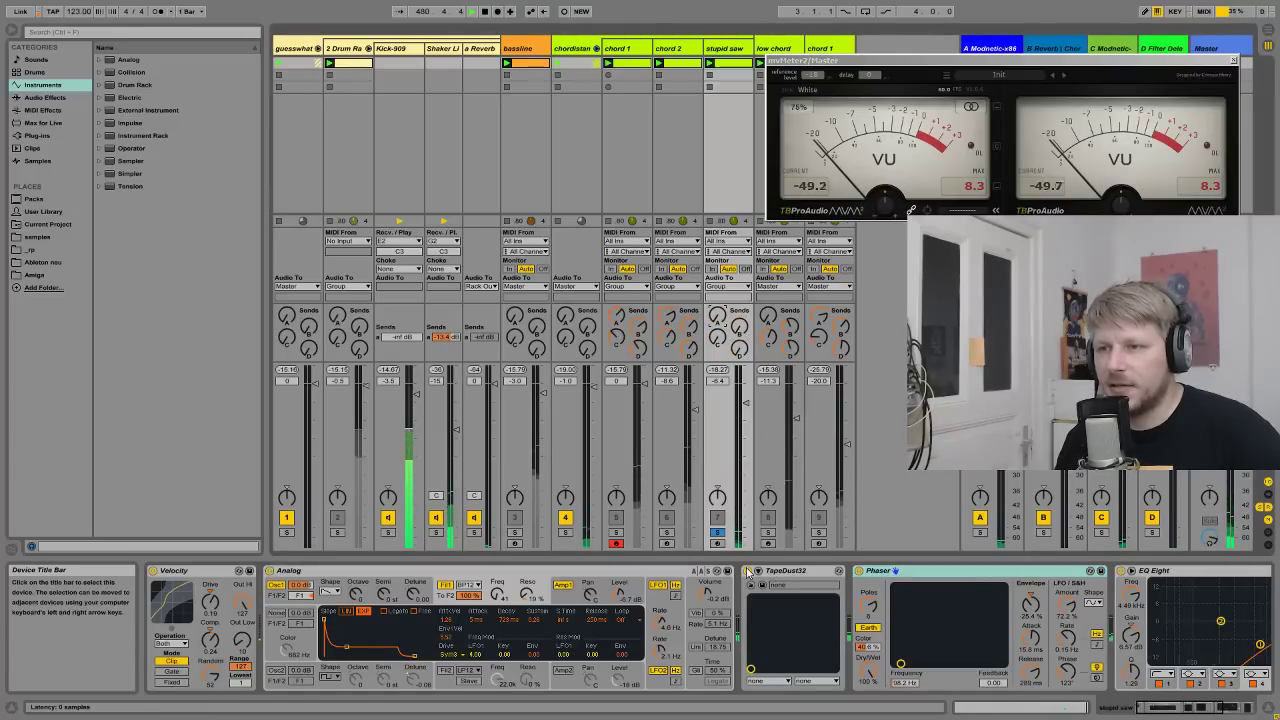
- Disable Filter 1 in stupid saw's Analog and lower the instrument's volume to -29 dB
left_click(1190, 707)
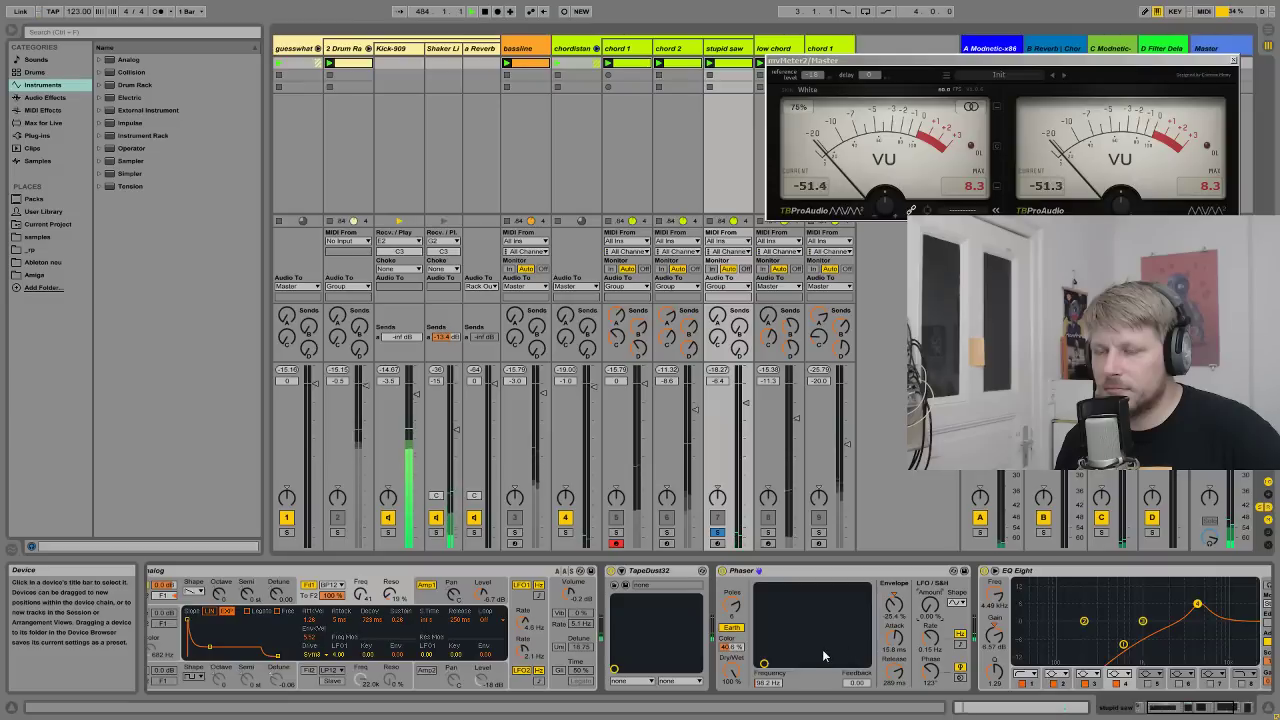
left_click(568, 573)
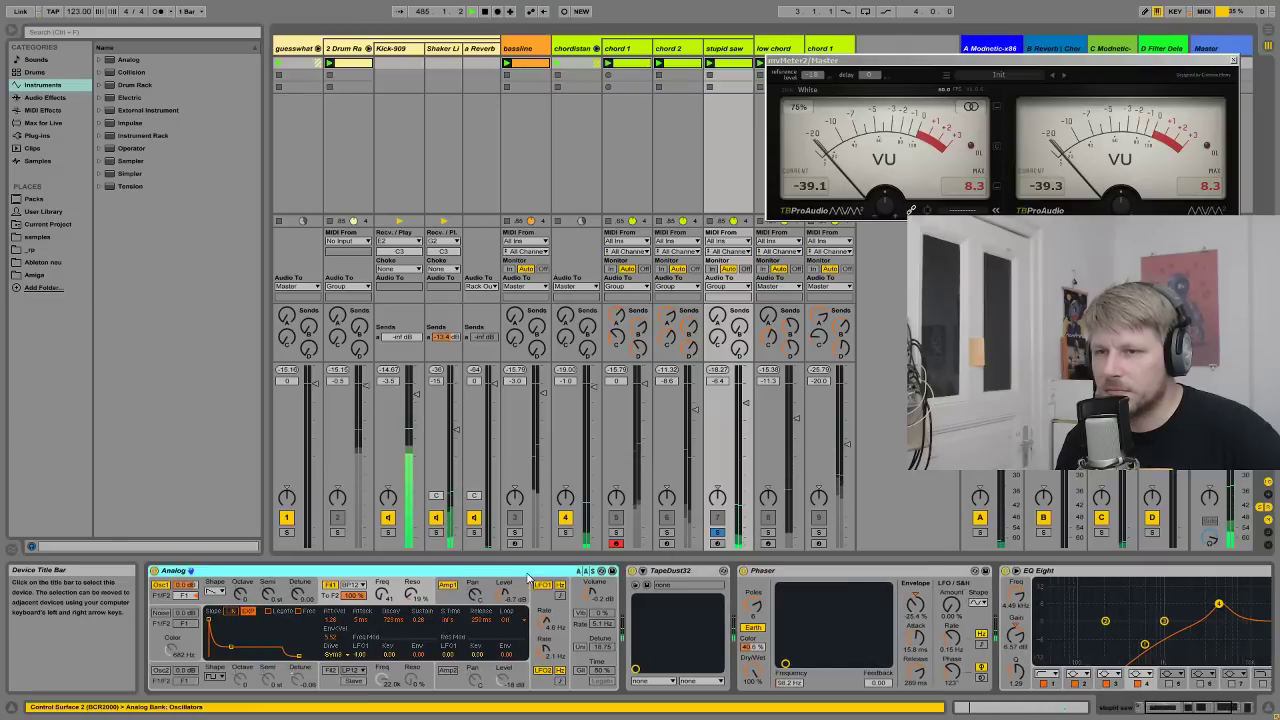
scroll(560, 612, "up", 2)
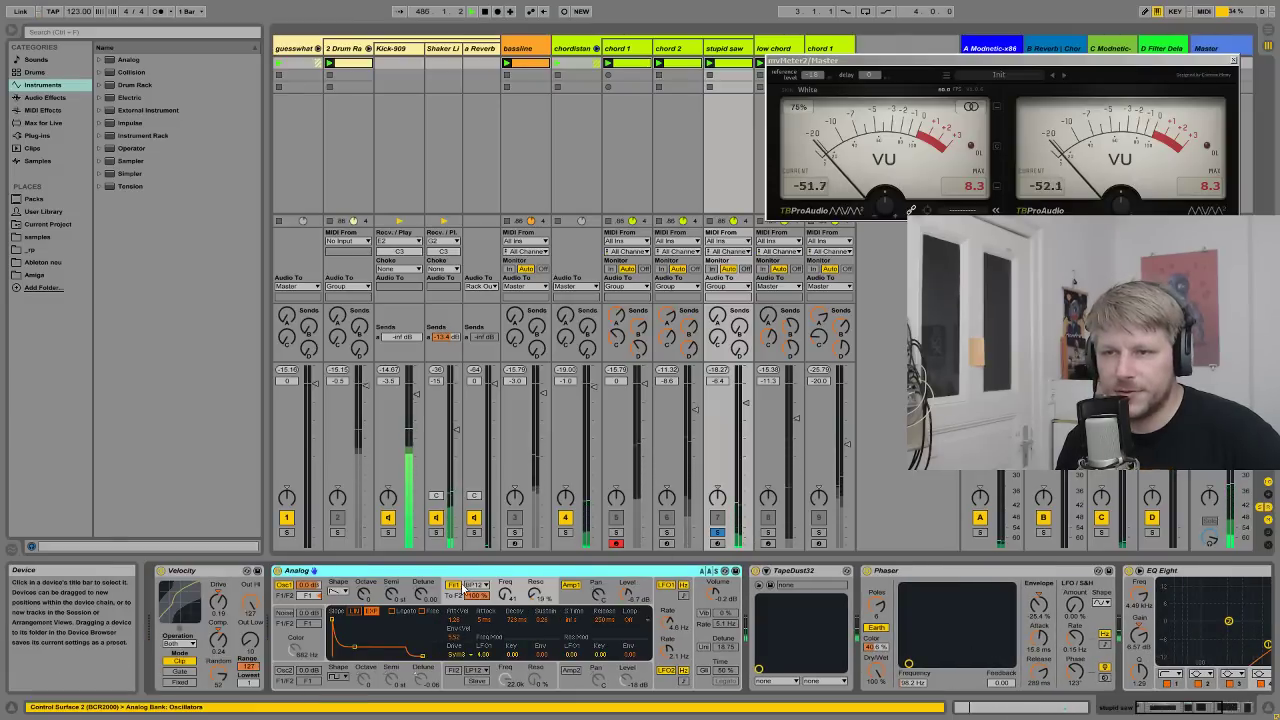
left_click(455, 585)
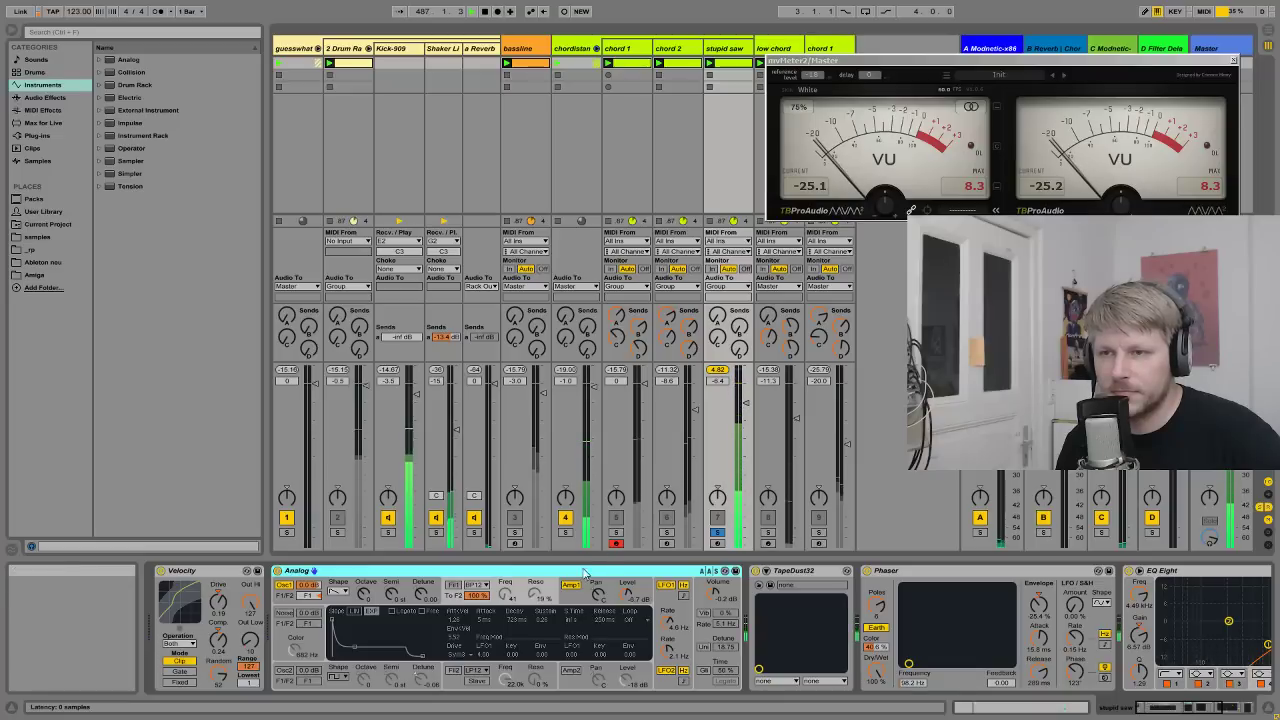
left_click(738, 600)
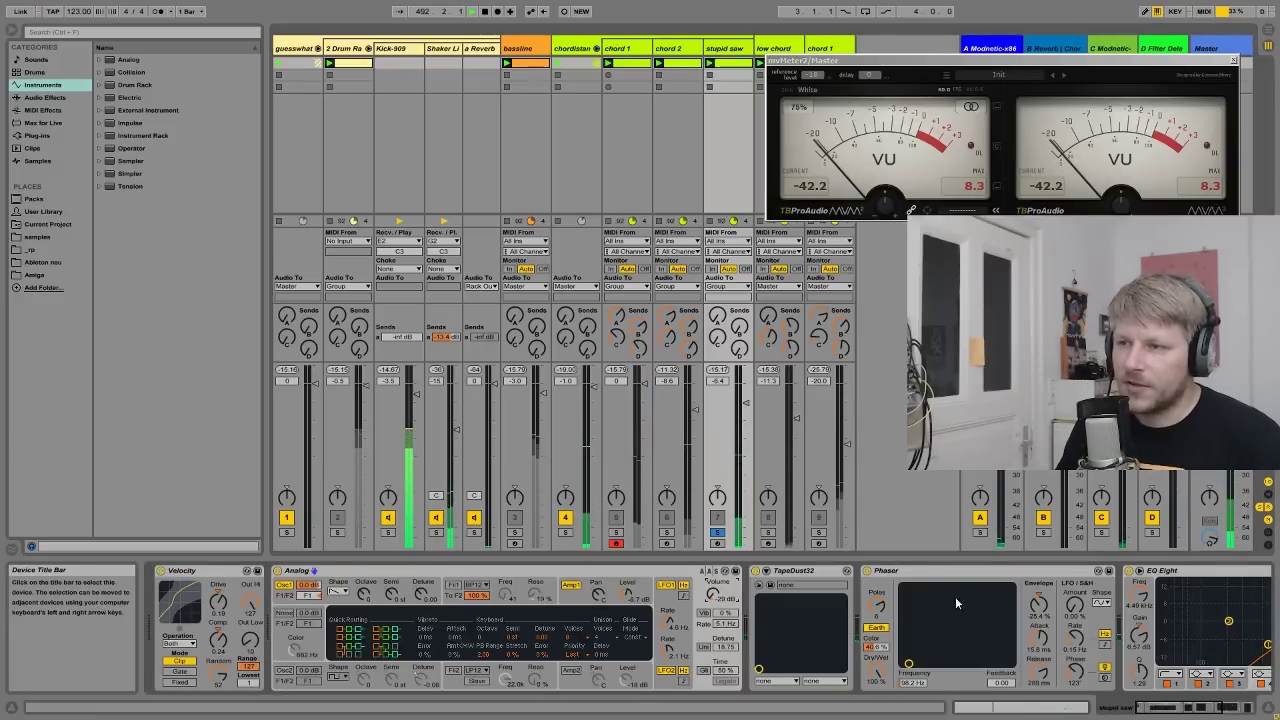
- Bypass and re-enable the Phaser on the unfiltered saw to compare, leaving the Phaser selected
scroll(895, 589, "right", 2)
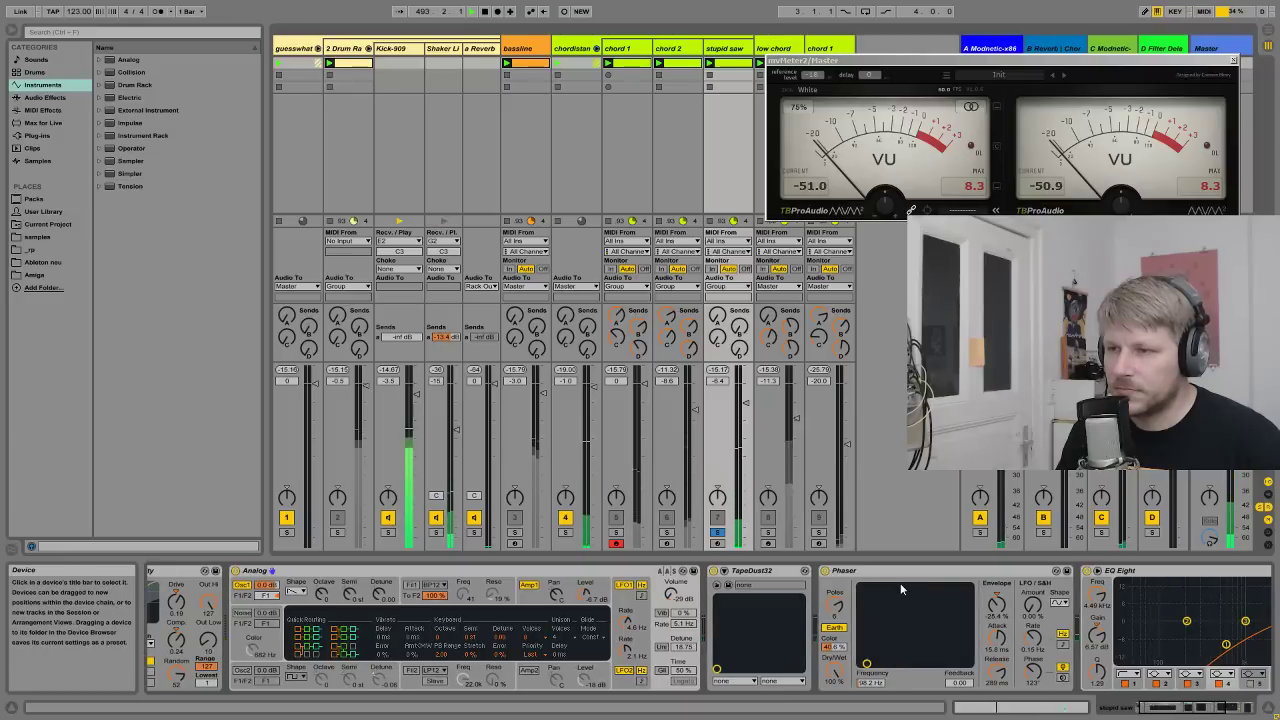
left_click(824, 571)
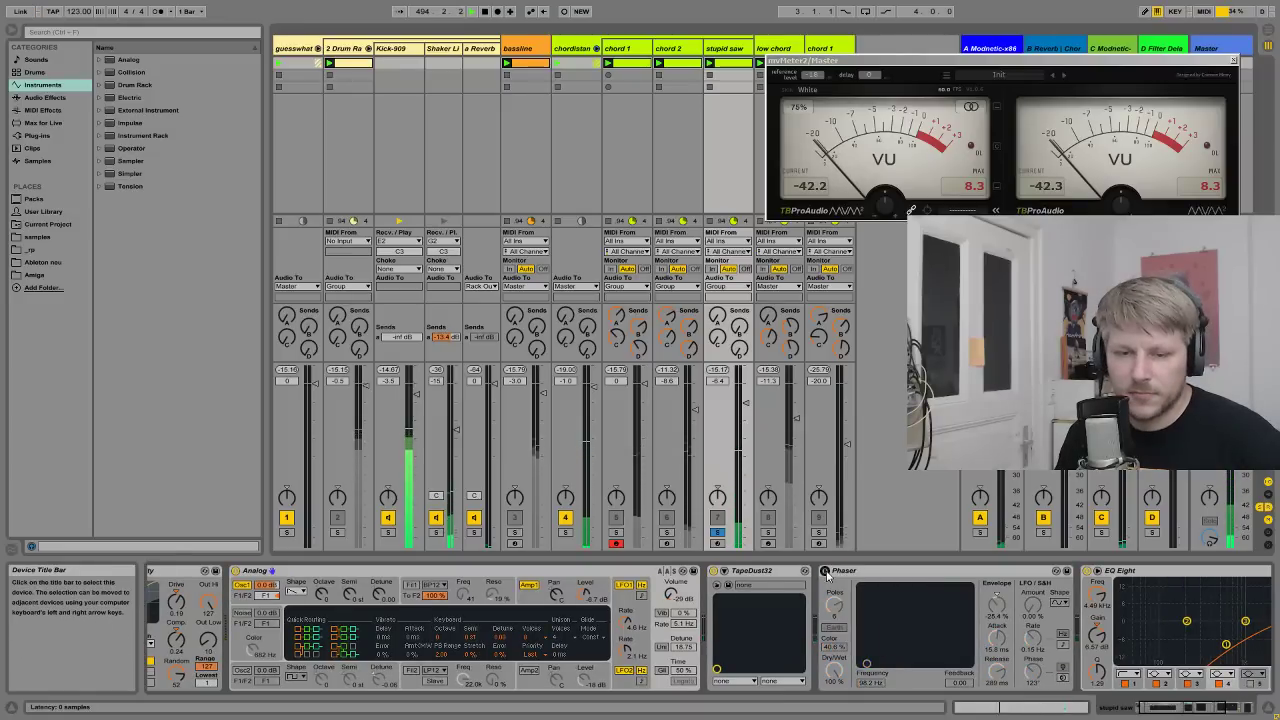
left_click(825, 571)
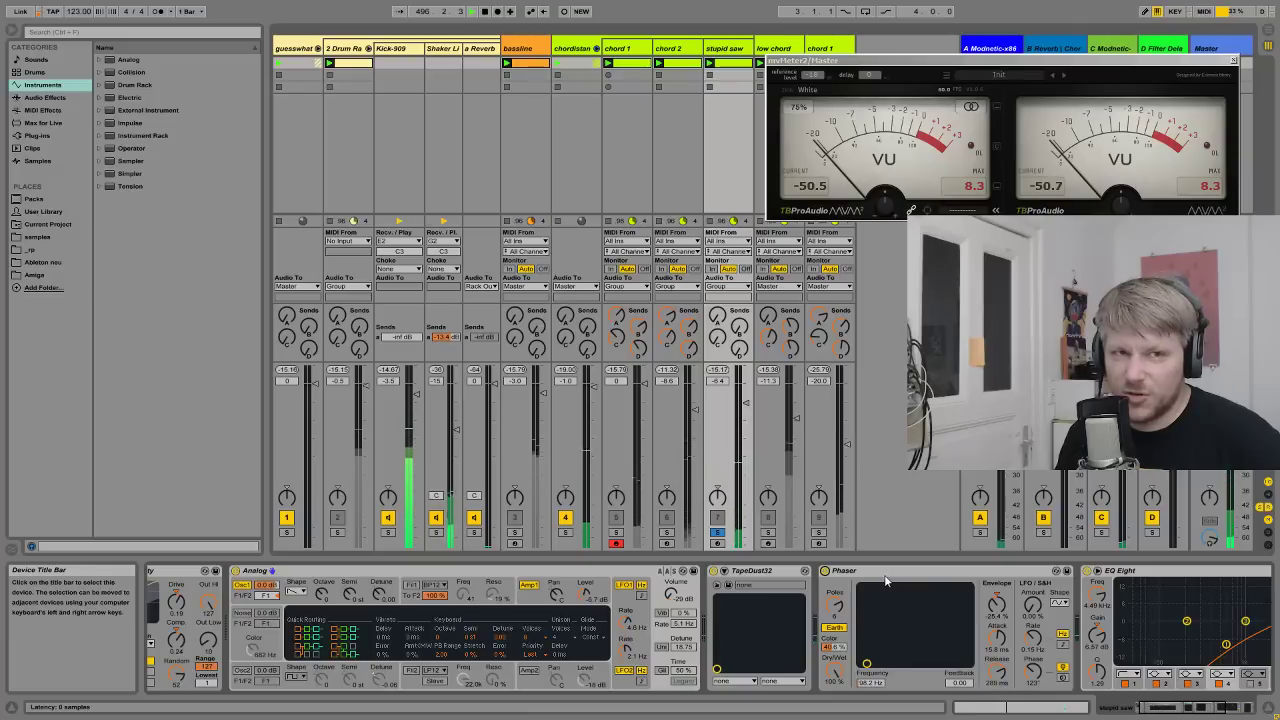
left_click(886, 580)
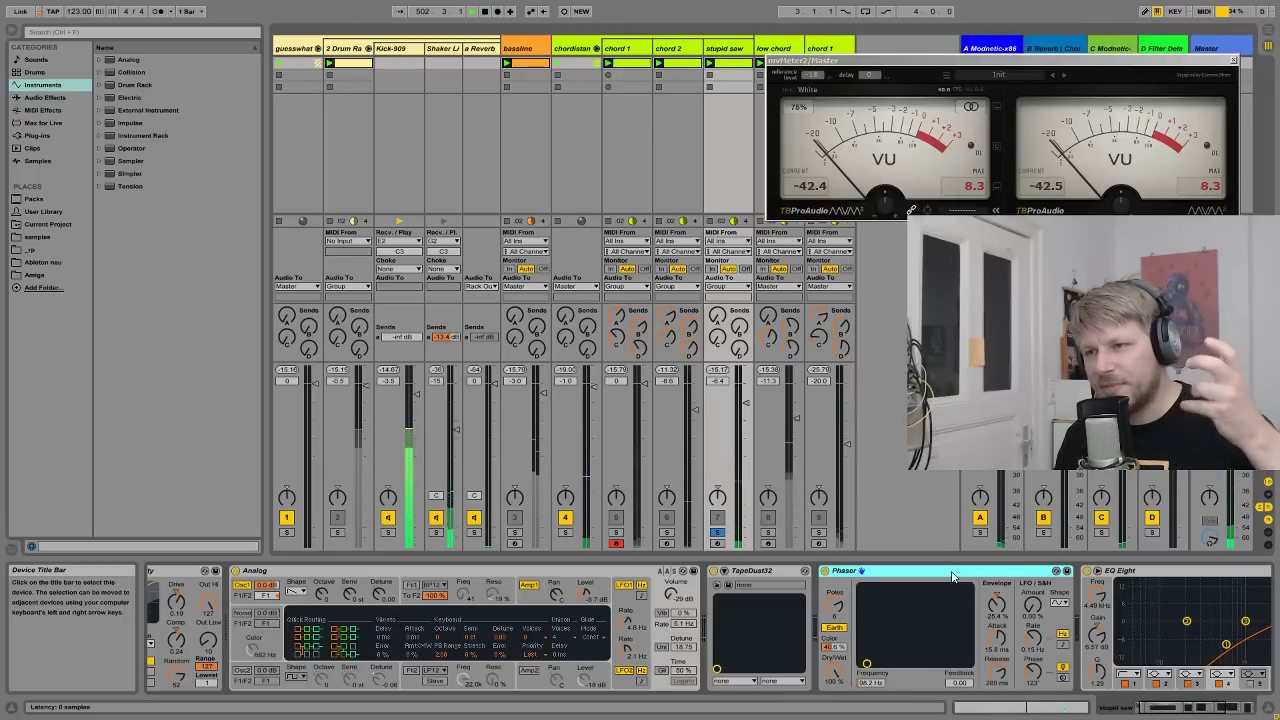
- Select stupid saw's Analog instrument and solo the whole chord group
scroll(848, 560, "right", 3)
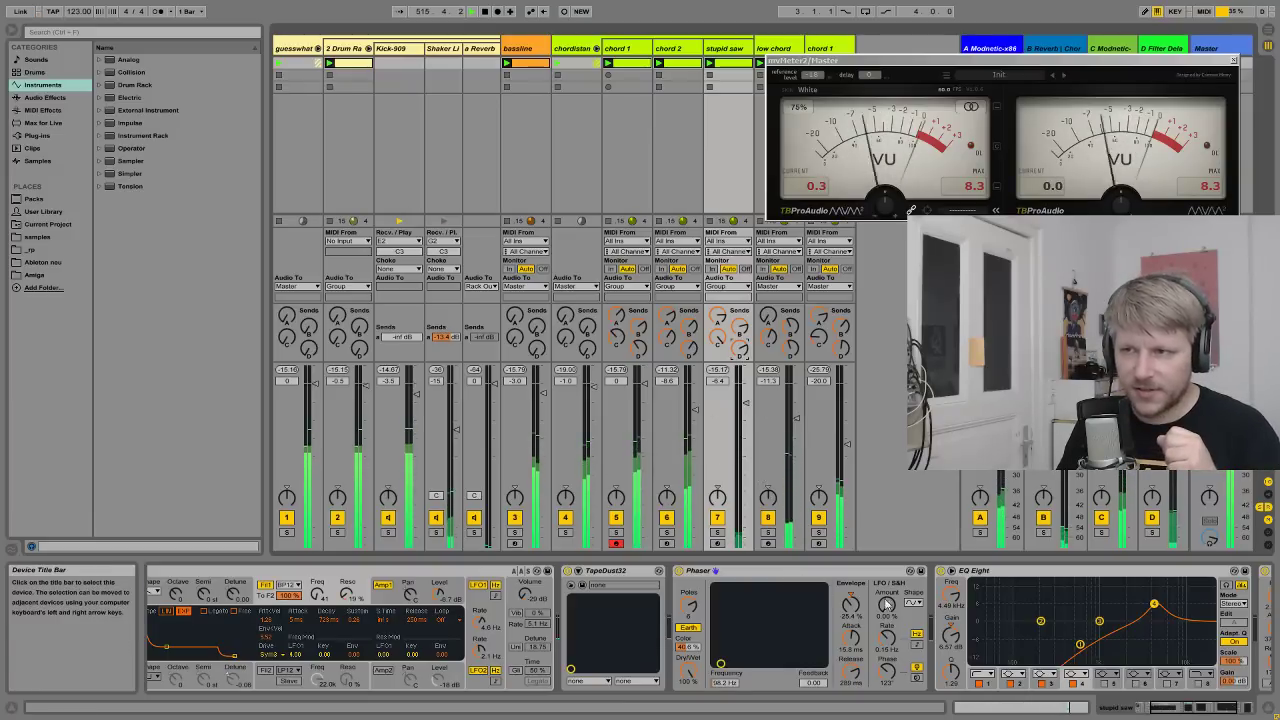
scroll(605, 582, "left", 3)
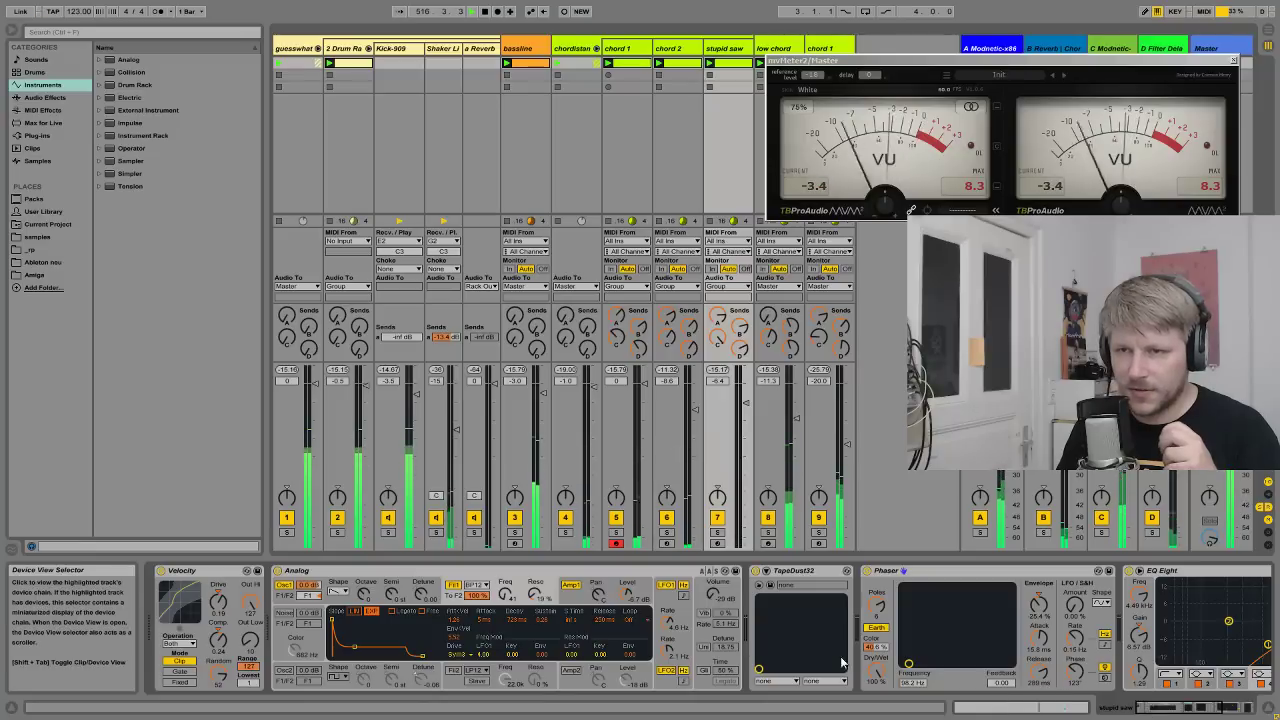
left_click(605, 582)
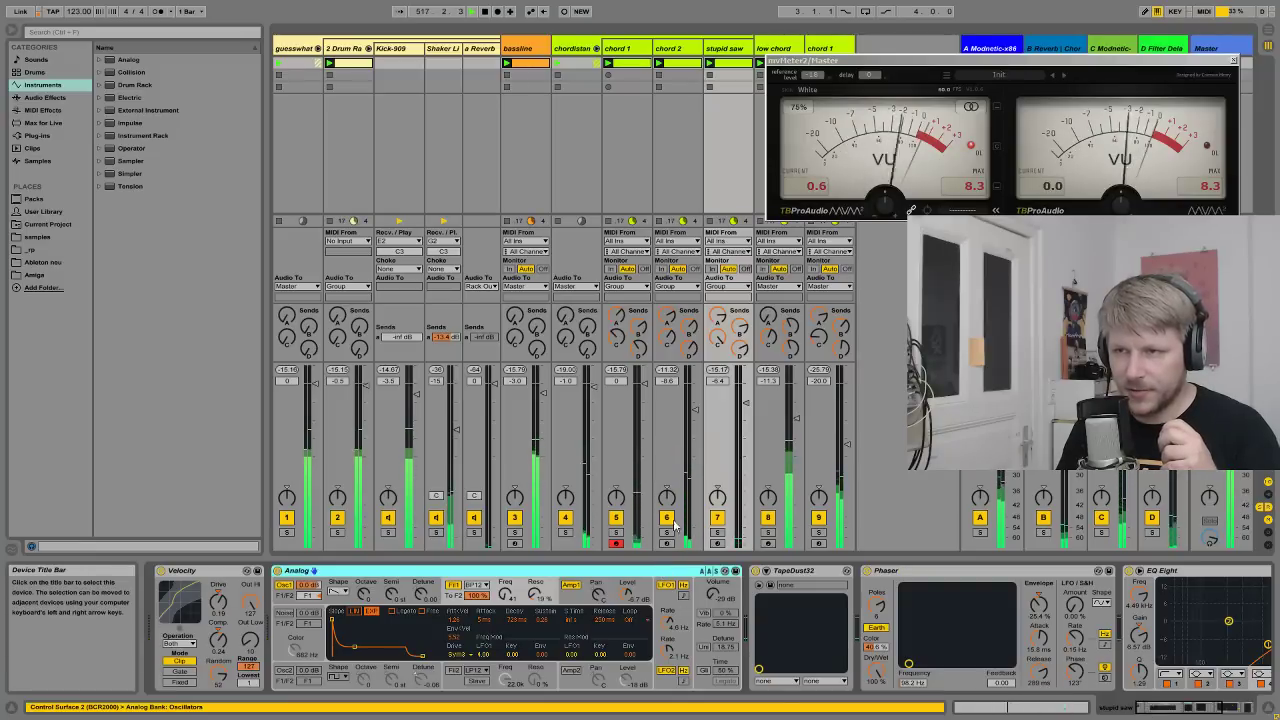
left_click(565, 532)
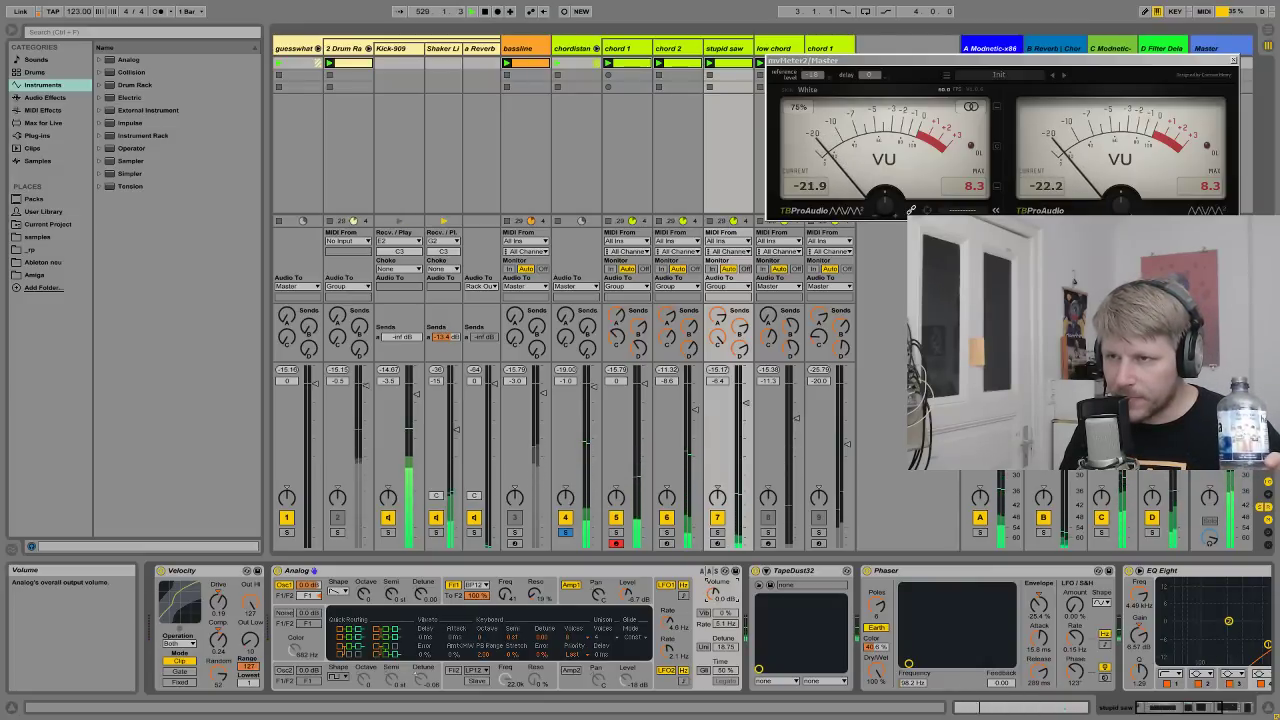
- Set the output volume of stupid saw's Analog to -1.8 dB and show its Filter 1 settings
left_click(506, 595)
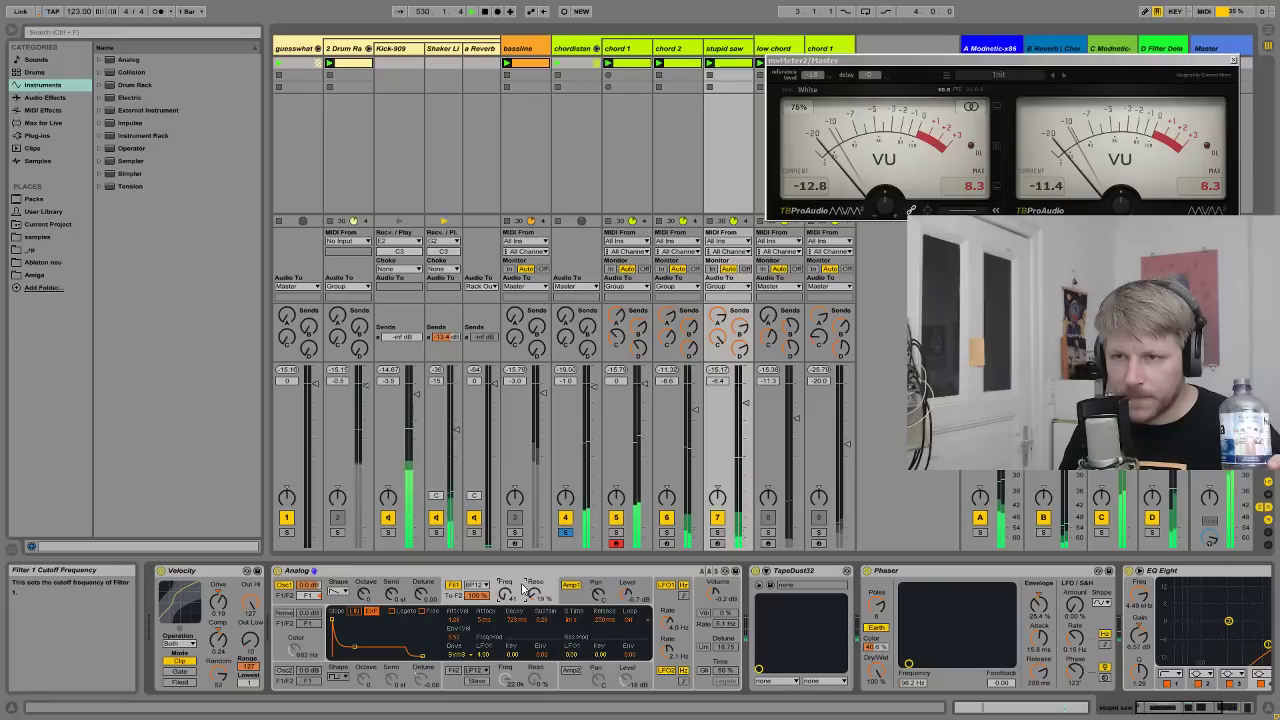
left_click_drag(713, 595, 715, 601)
left_click(506, 595)
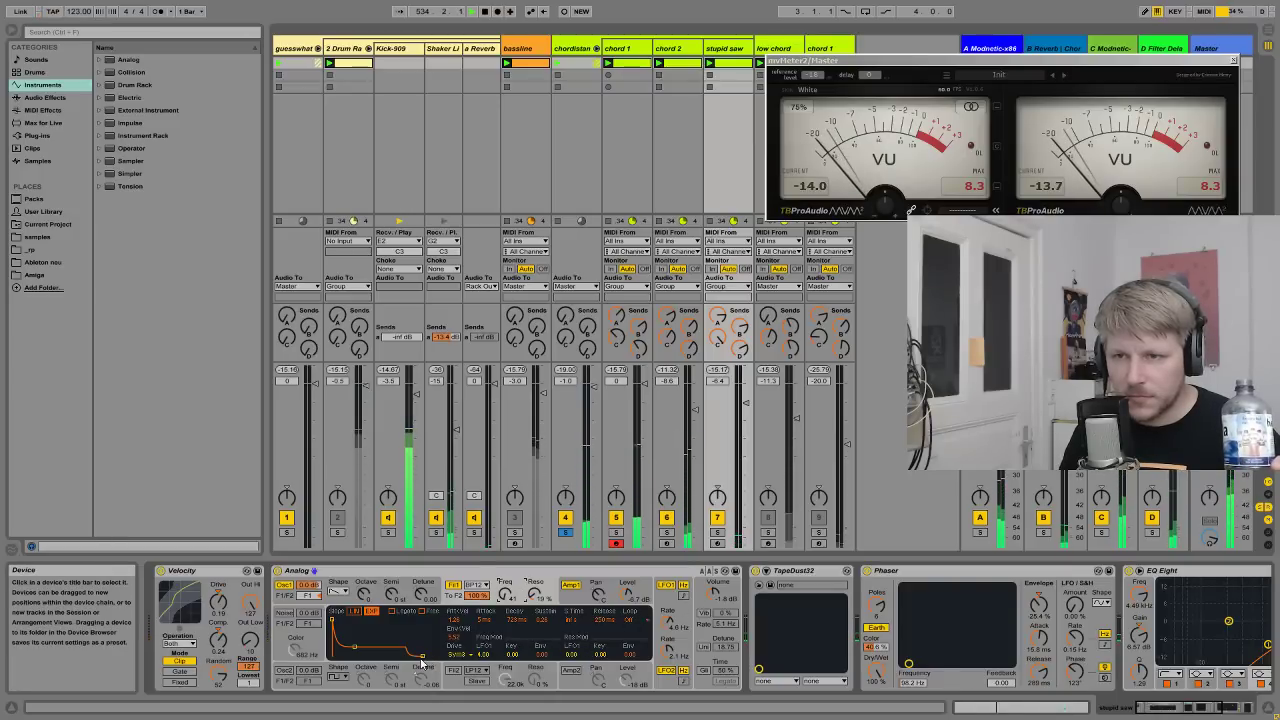
- Examine the Phaser's modulation settings on stupid saw and return to the Analog filter envelope
left_click(565, 538)
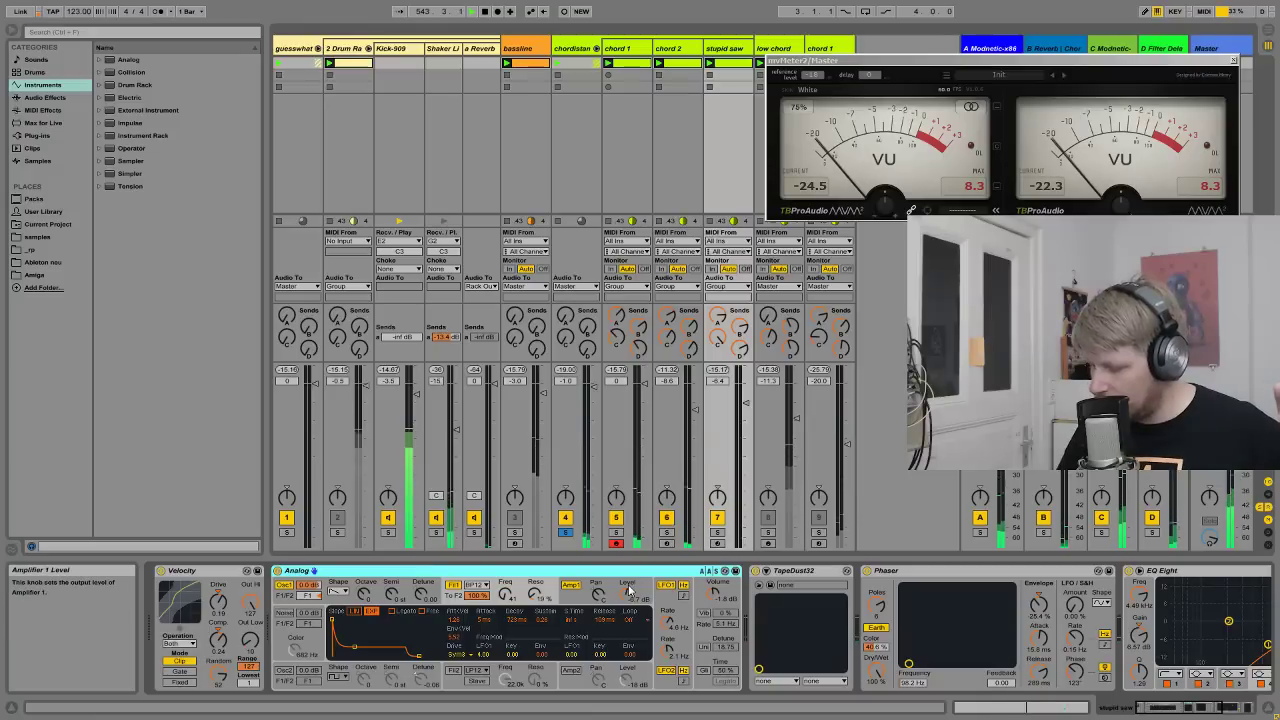
left_click(943, 614)
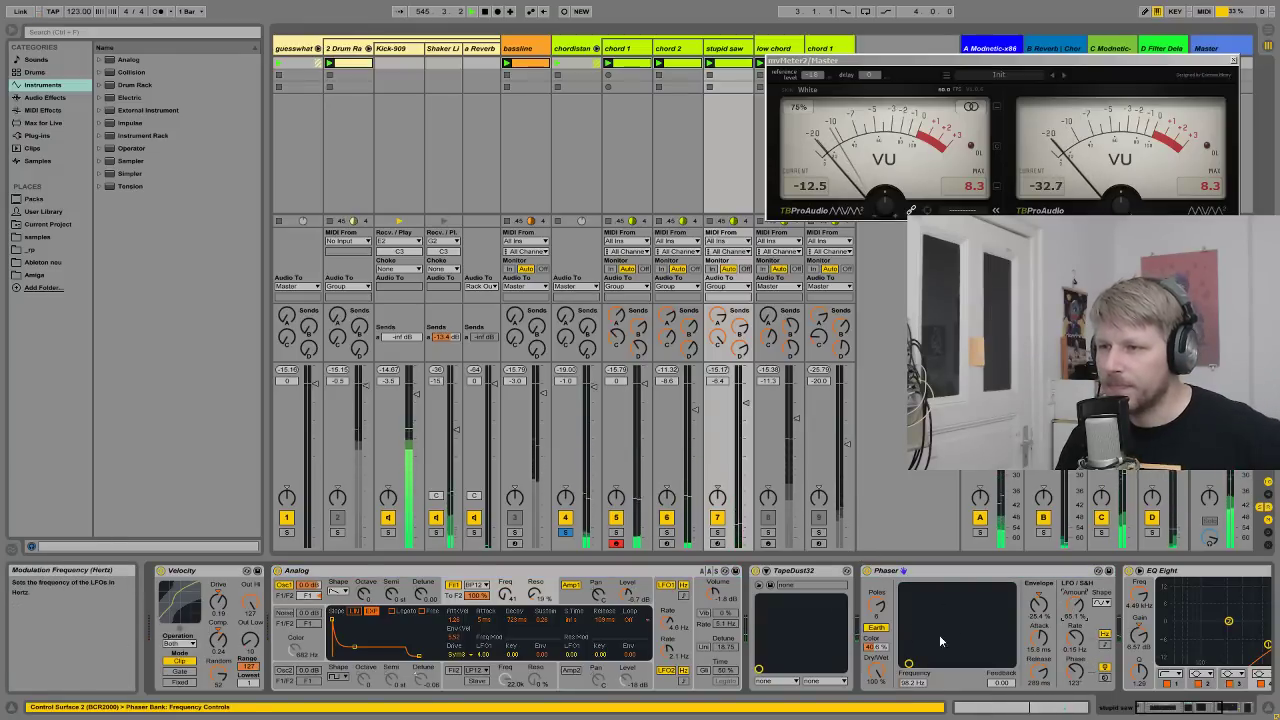
left_click(578, 600)
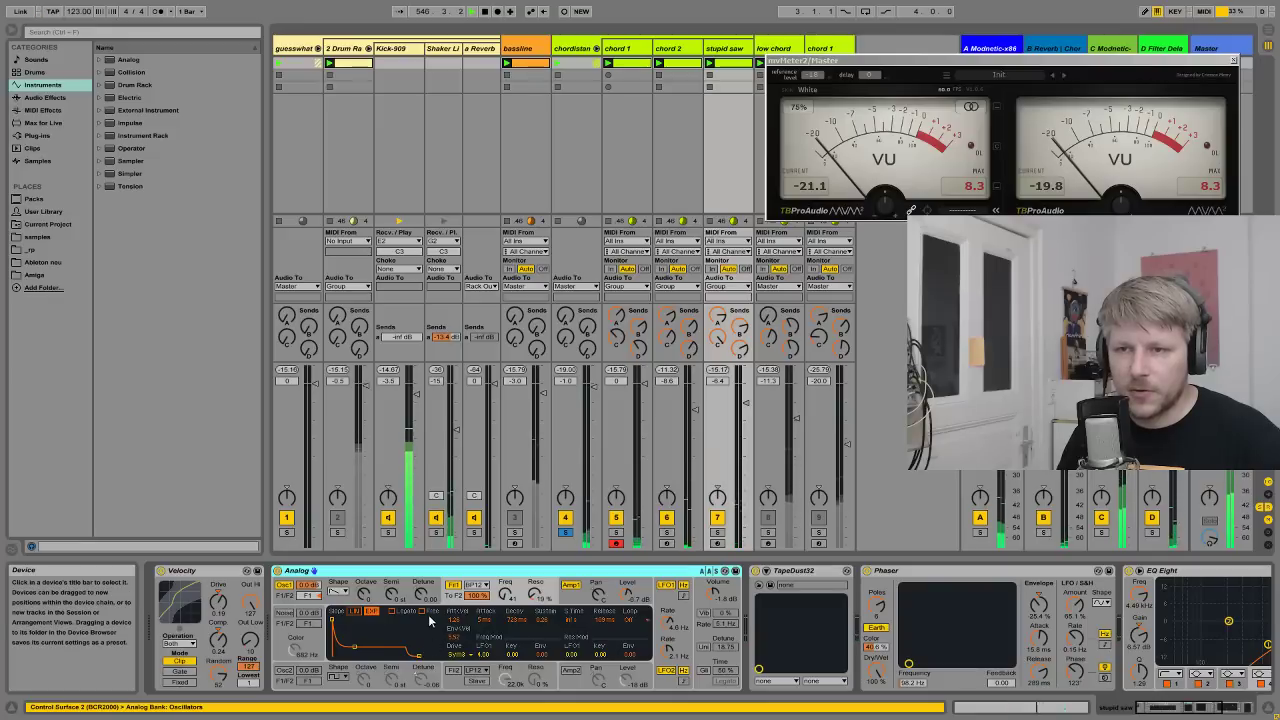
- Show the Amp 1 envelope settings of stupid saw's Analog and select the Velocity device
left_click(585, 603)
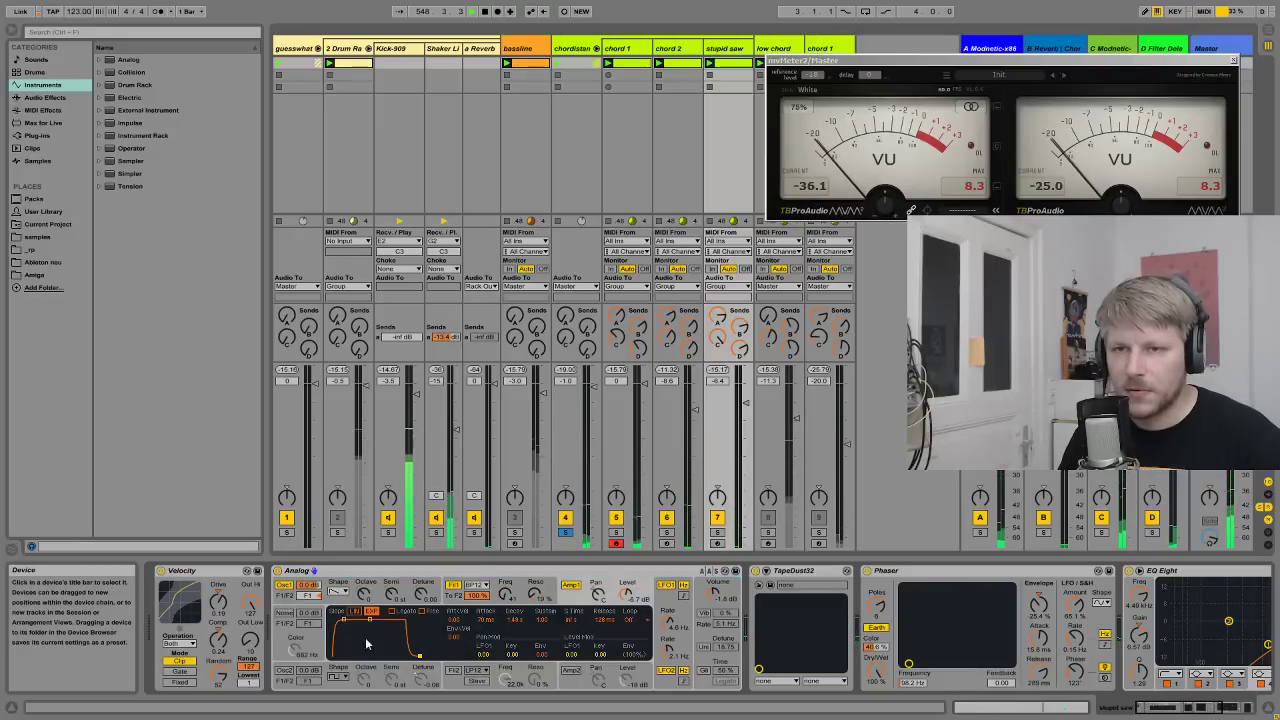
left_click(233, 593)
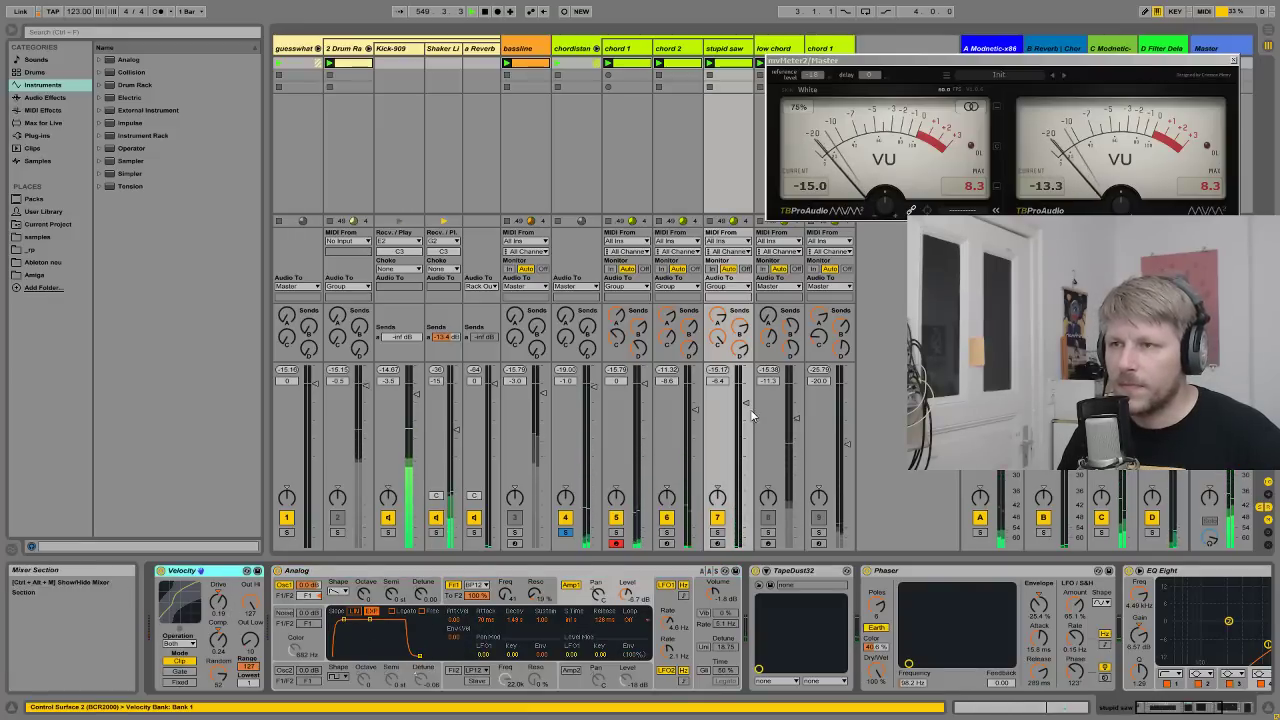
- Lower stupid saw's track volume to -23.7 dB and unsolo the chord group
left_click_drag(745, 421, 745, 453)
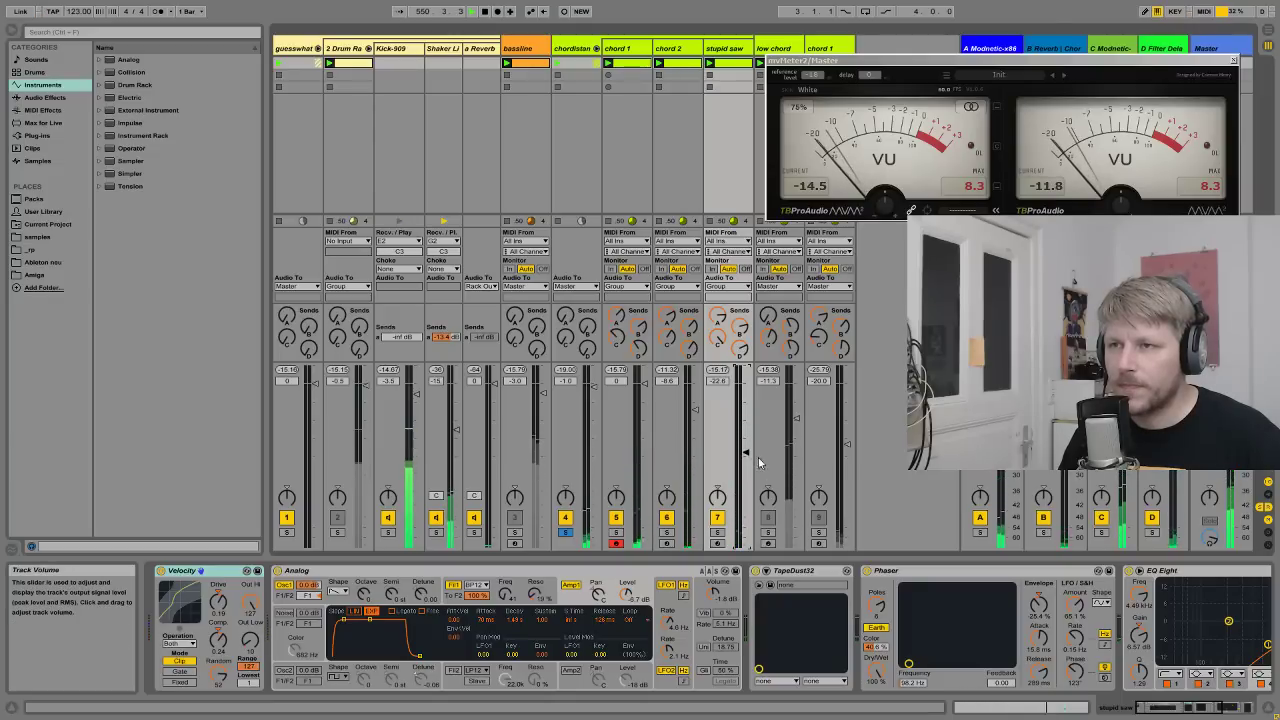
left_click(565, 533)
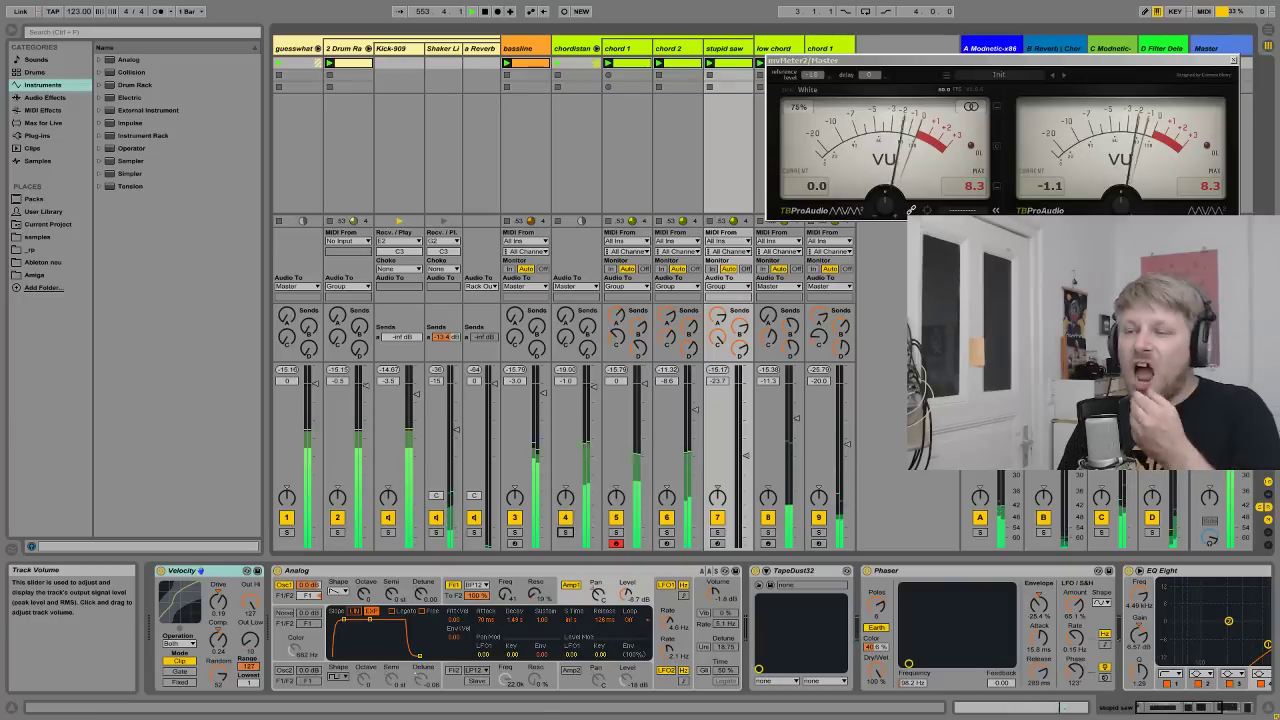
- Close the mvMeter2 VU meter and open the Modnetic plug-in on return A
left_click_drag(963, 64, 859, 92)
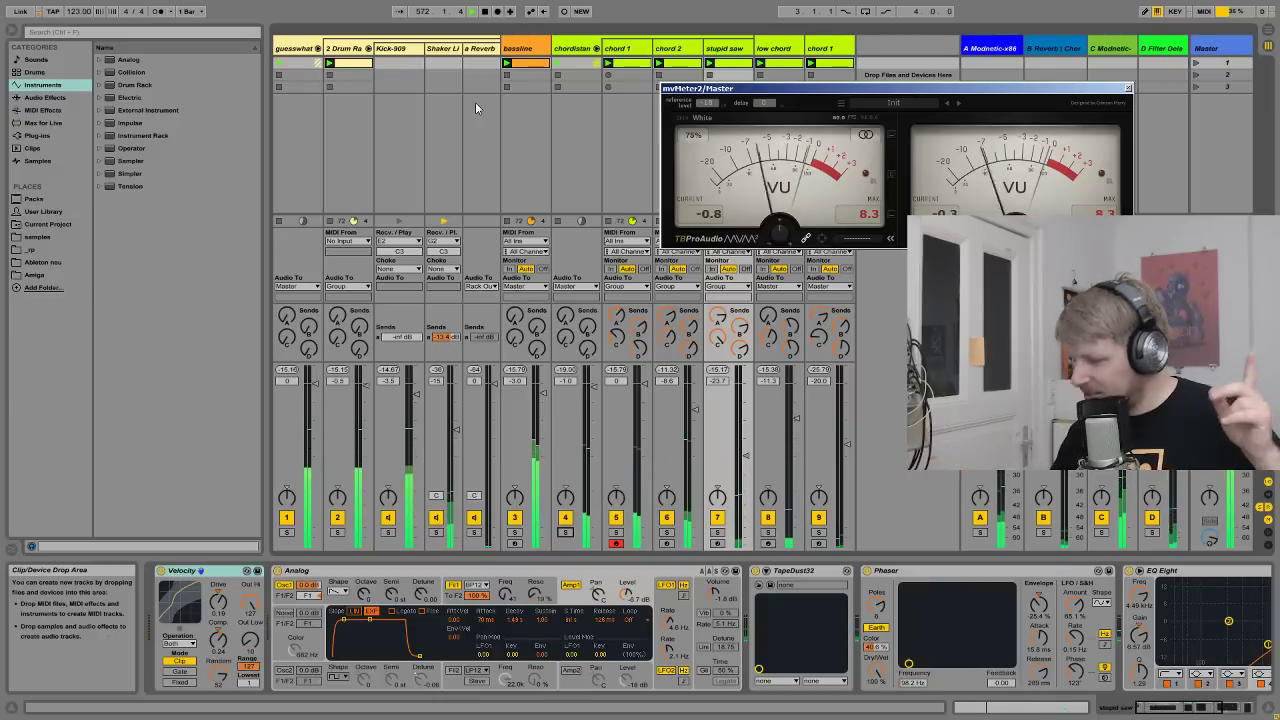
left_click(1128, 89)
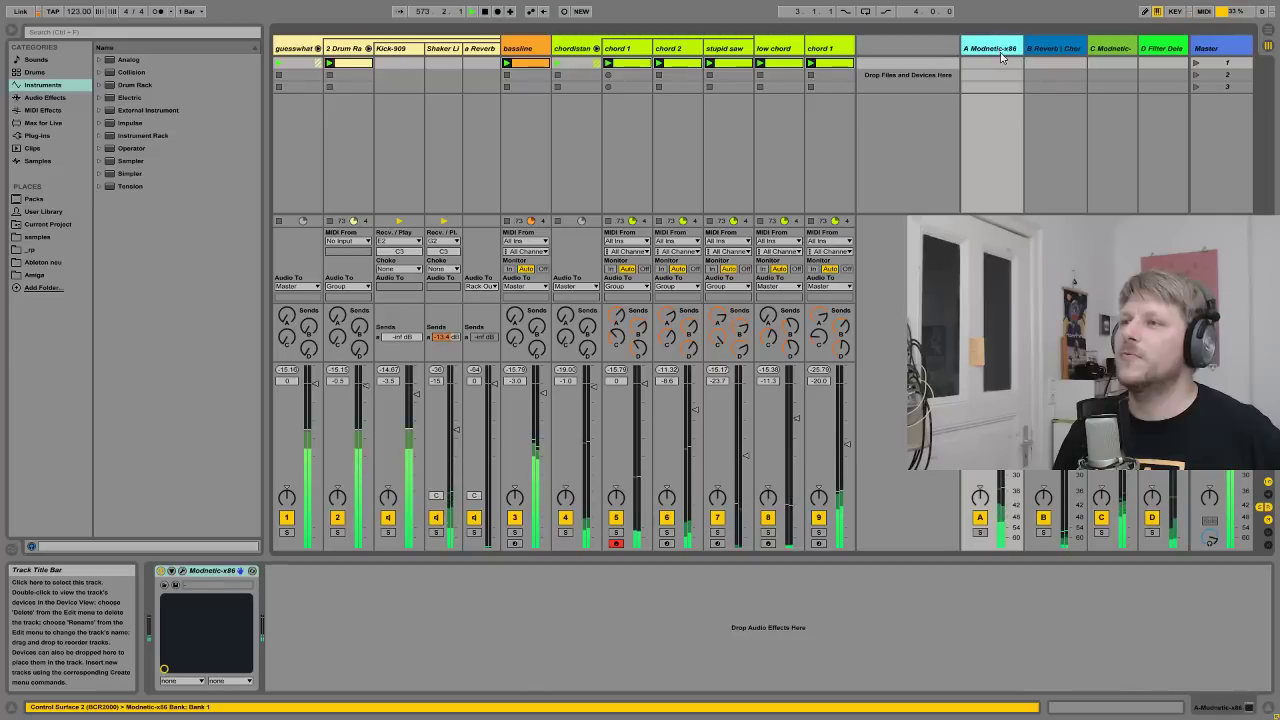
left_click(990, 140)
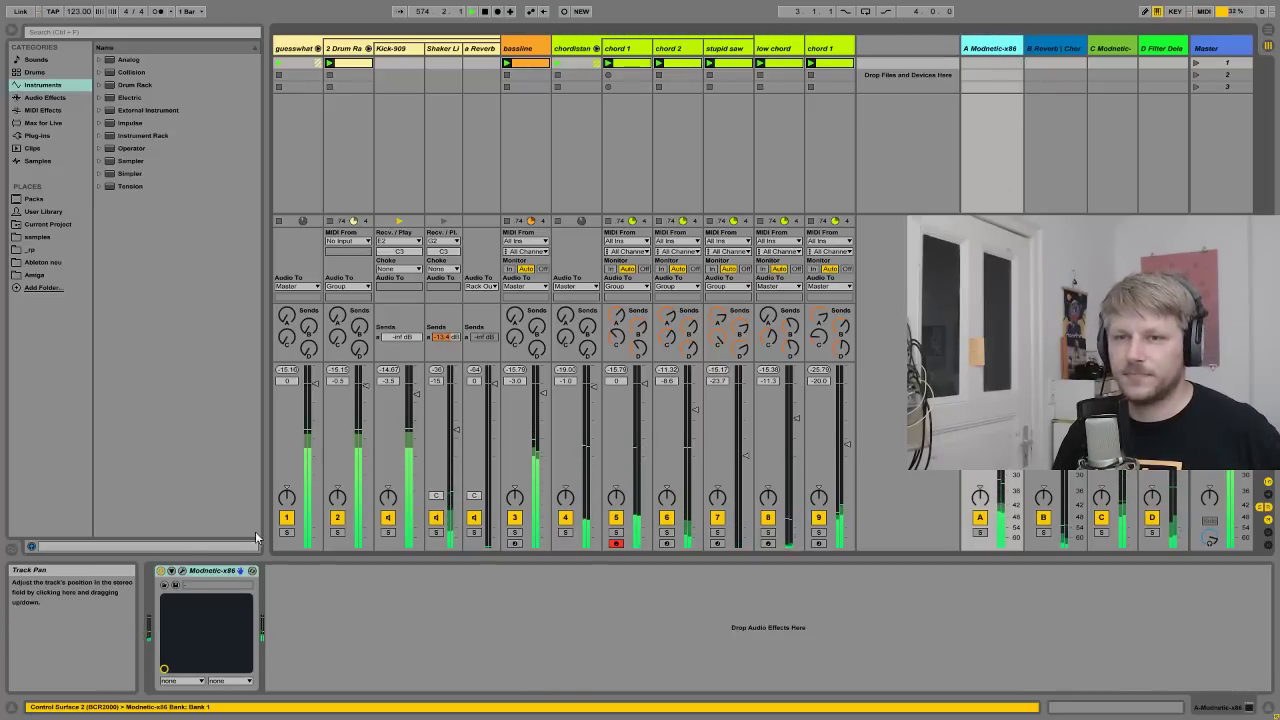
left_click(183, 571)
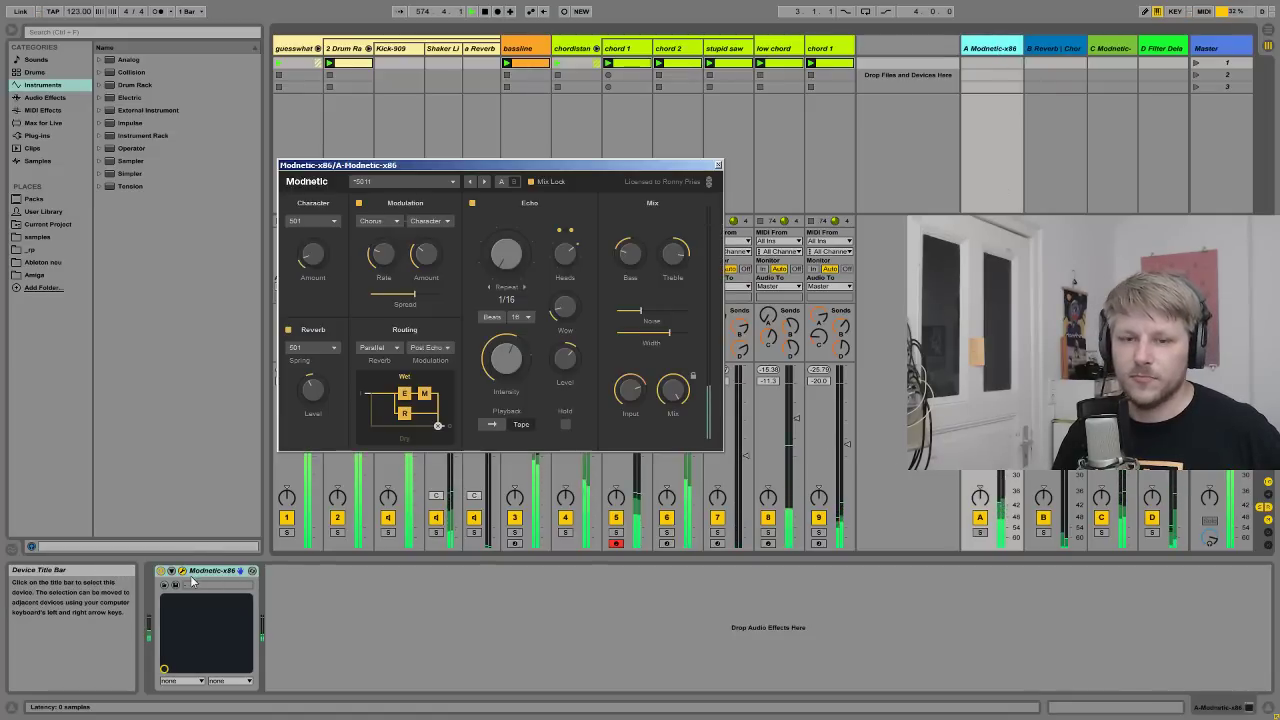
- Audition return A in solo, mute the chord 1 layer on track 9, and solo return A again
left_click(888, 601)
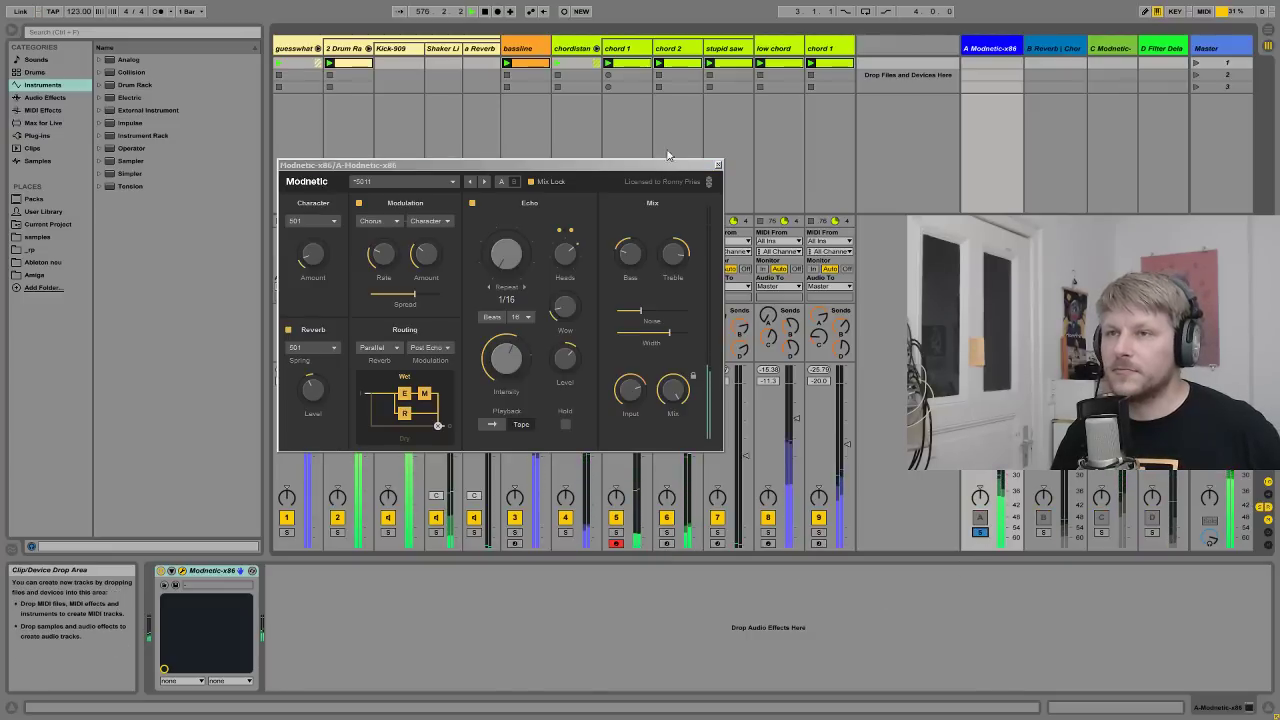
left_click_drag(593, 168, 645, 169)
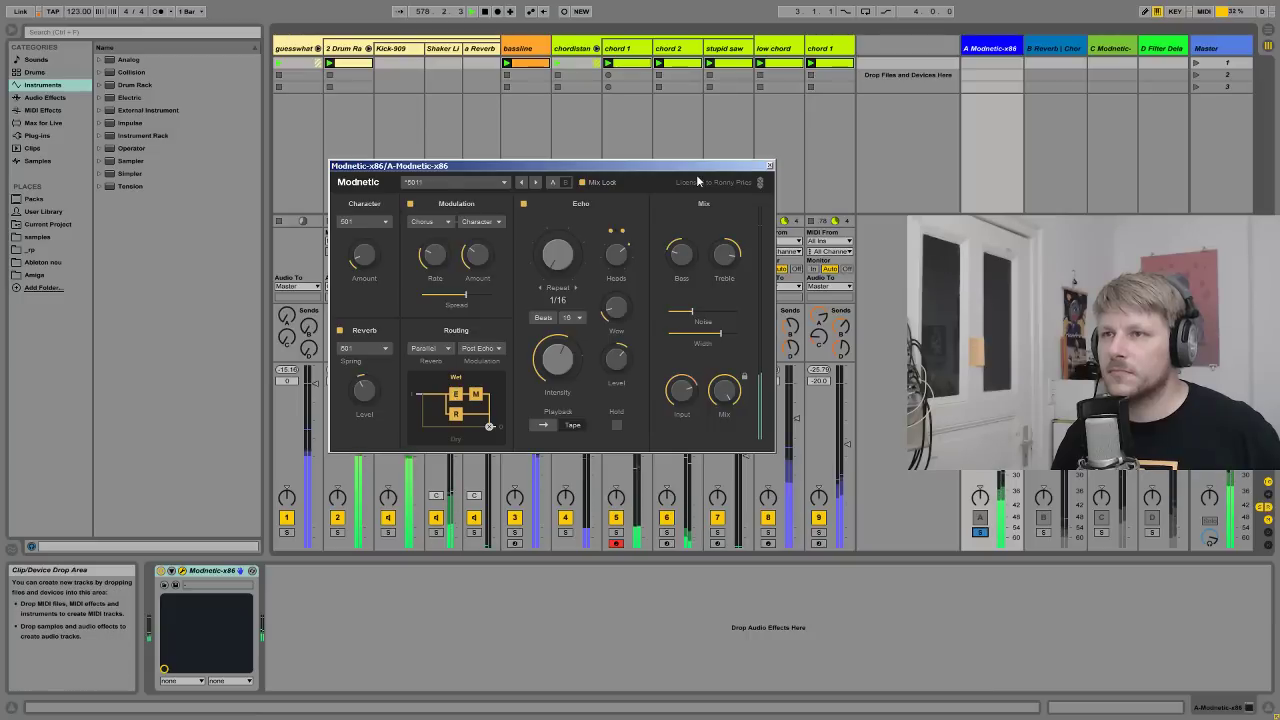
left_click_drag(693, 170, 649, 160)
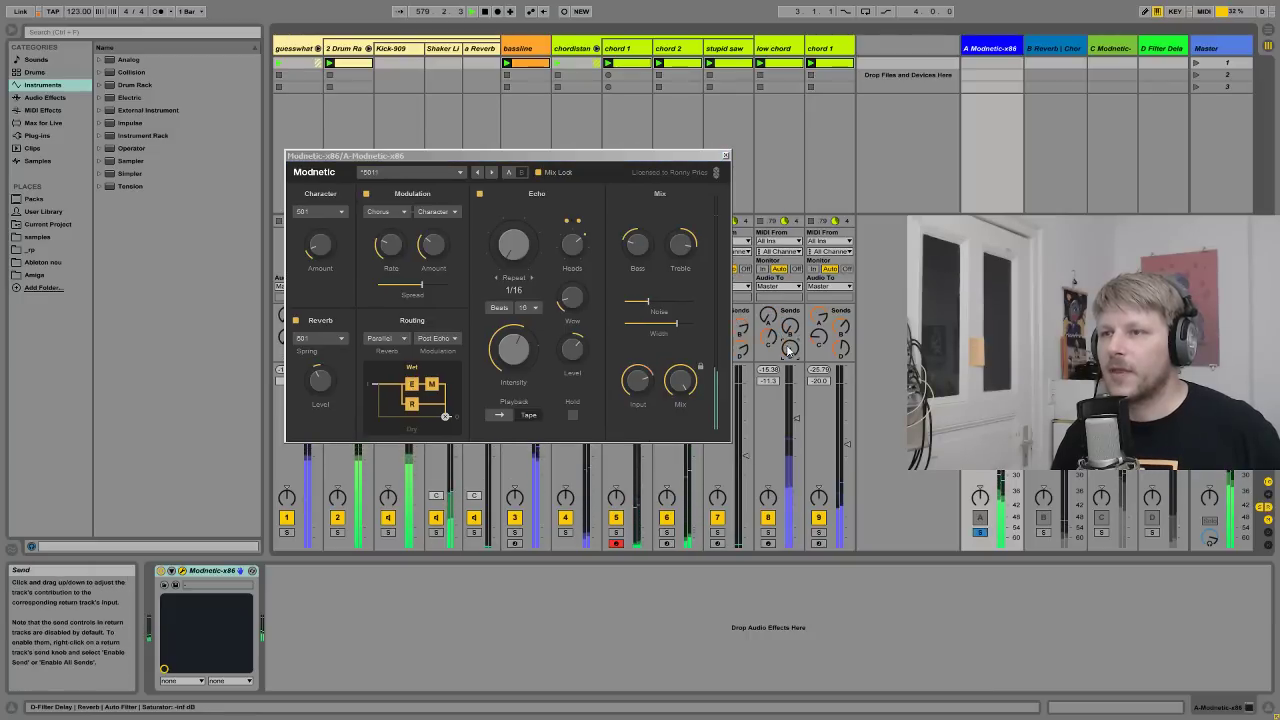
left_click_drag(574, 156, 635, 155)
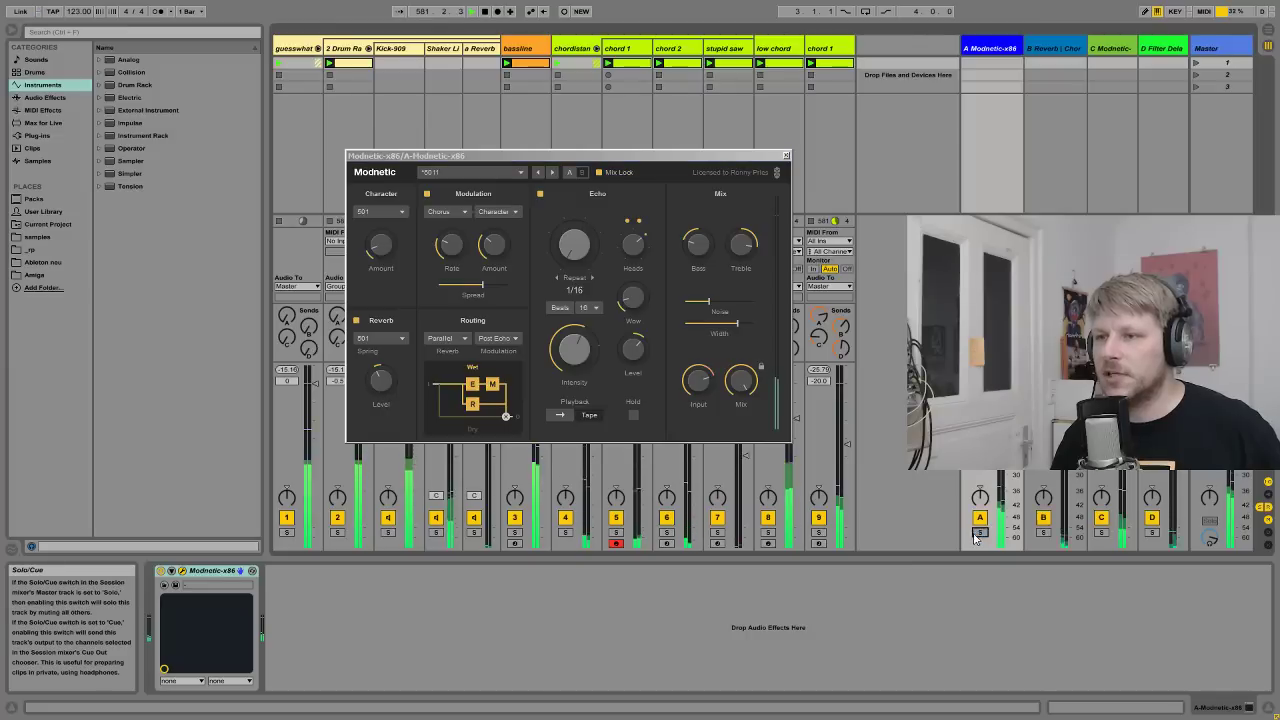
left_click(818, 518)
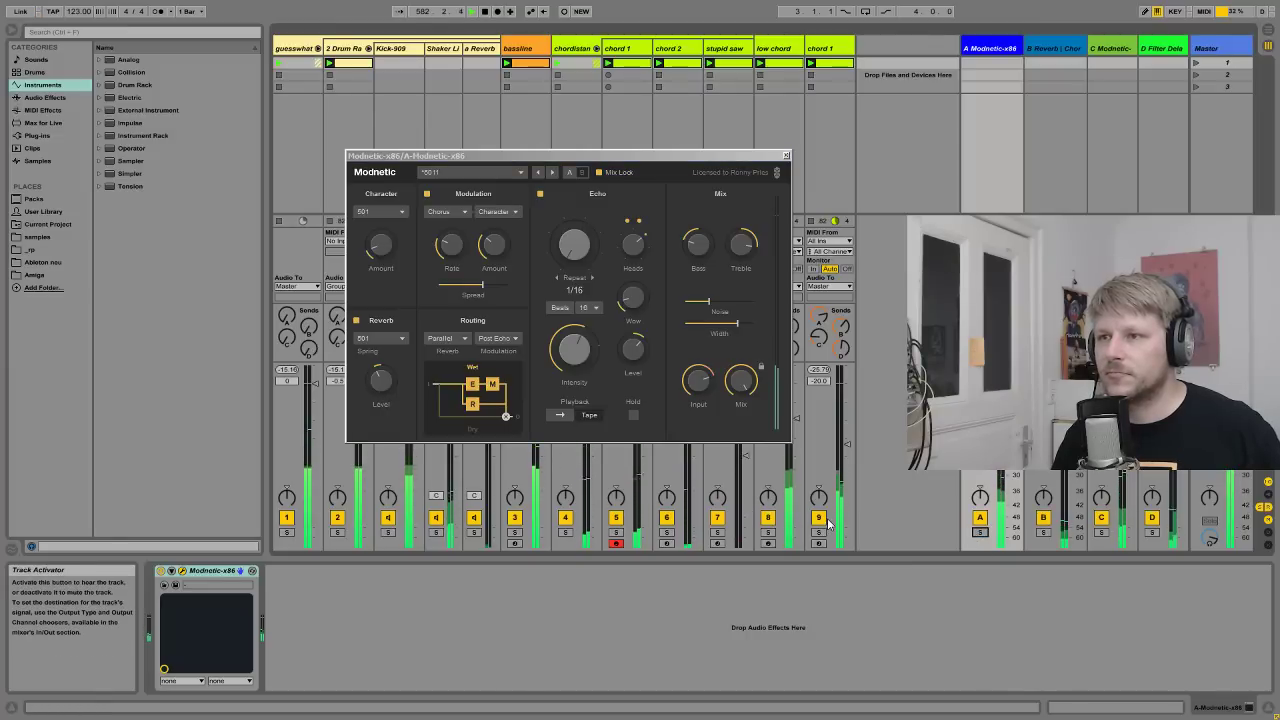
left_click(980, 532)
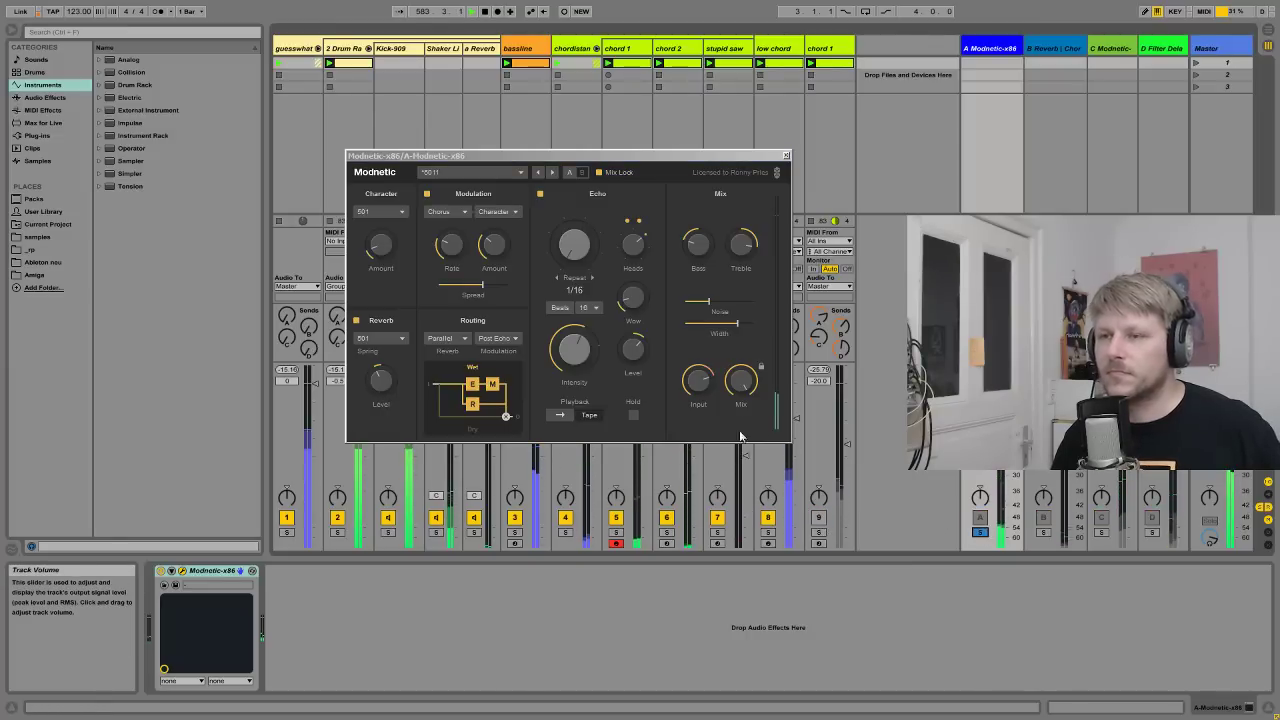
- Examine Modnetic's echo Level and Wow settings on the soloed return A, and unsolo the return
left_click_drag(782, 157, 774, 113)
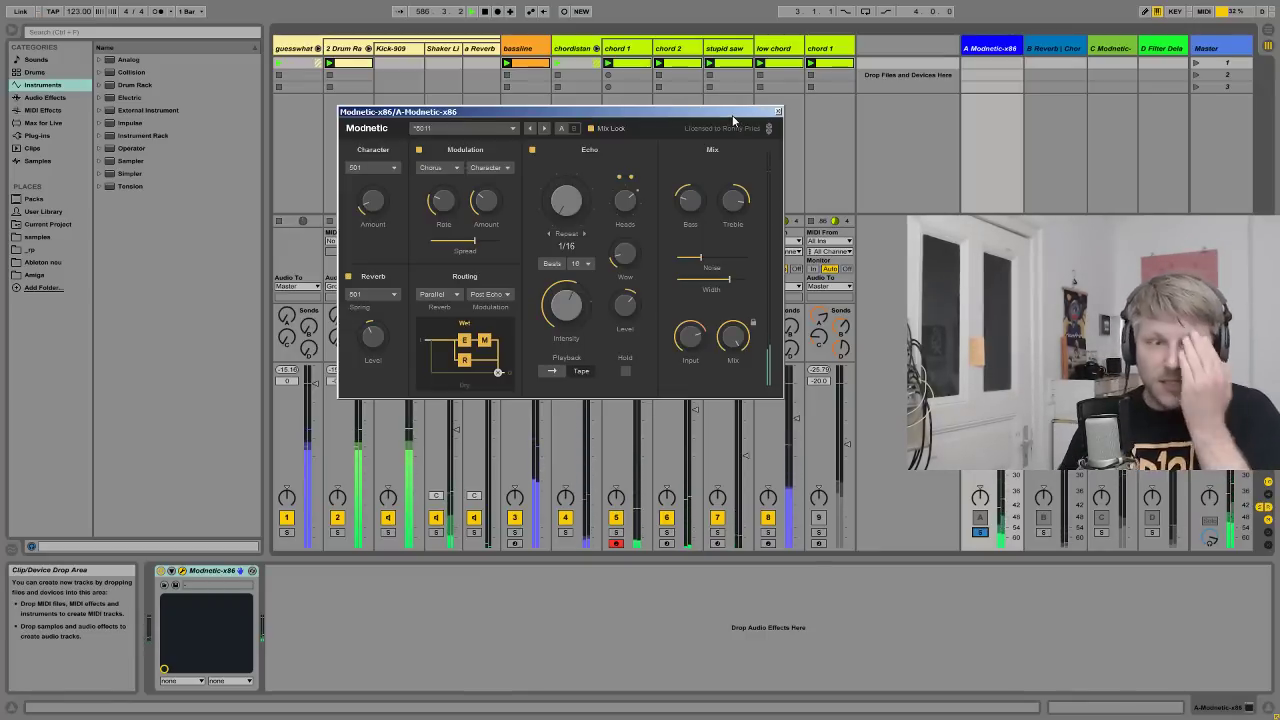
left_click_drag(733, 116, 748, 116)
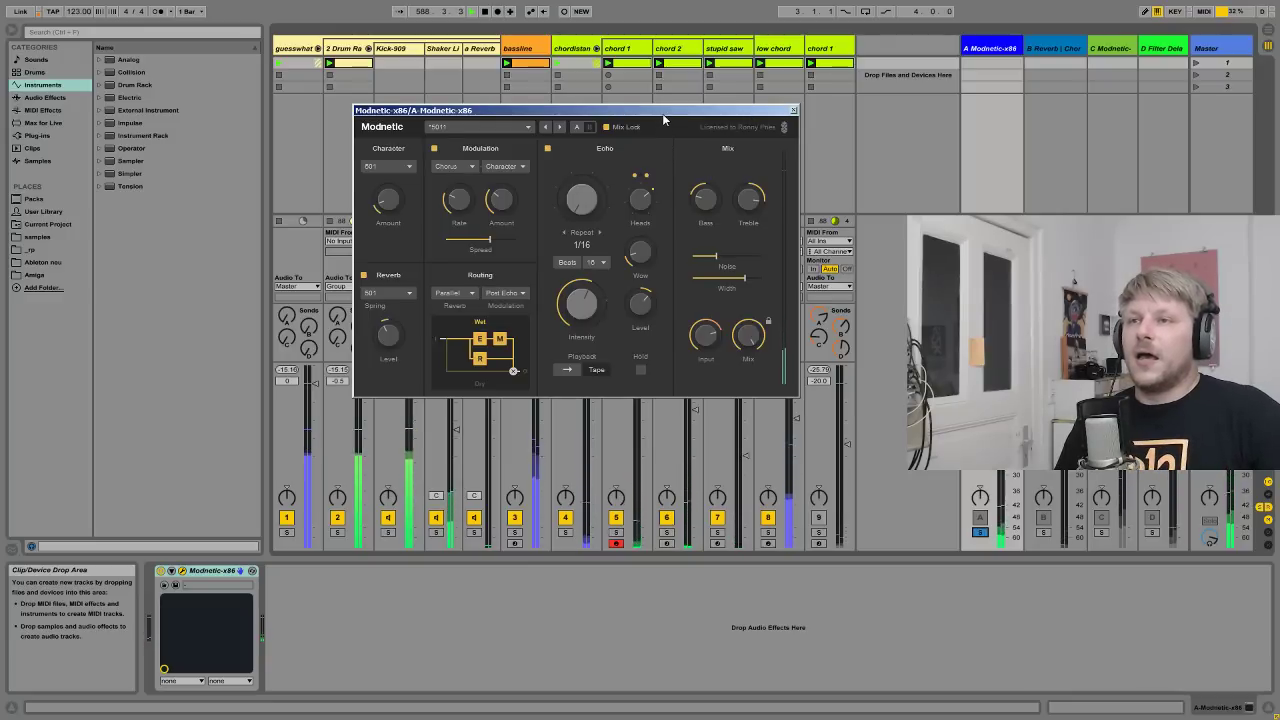
left_click_drag(663, 119, 697, 115)
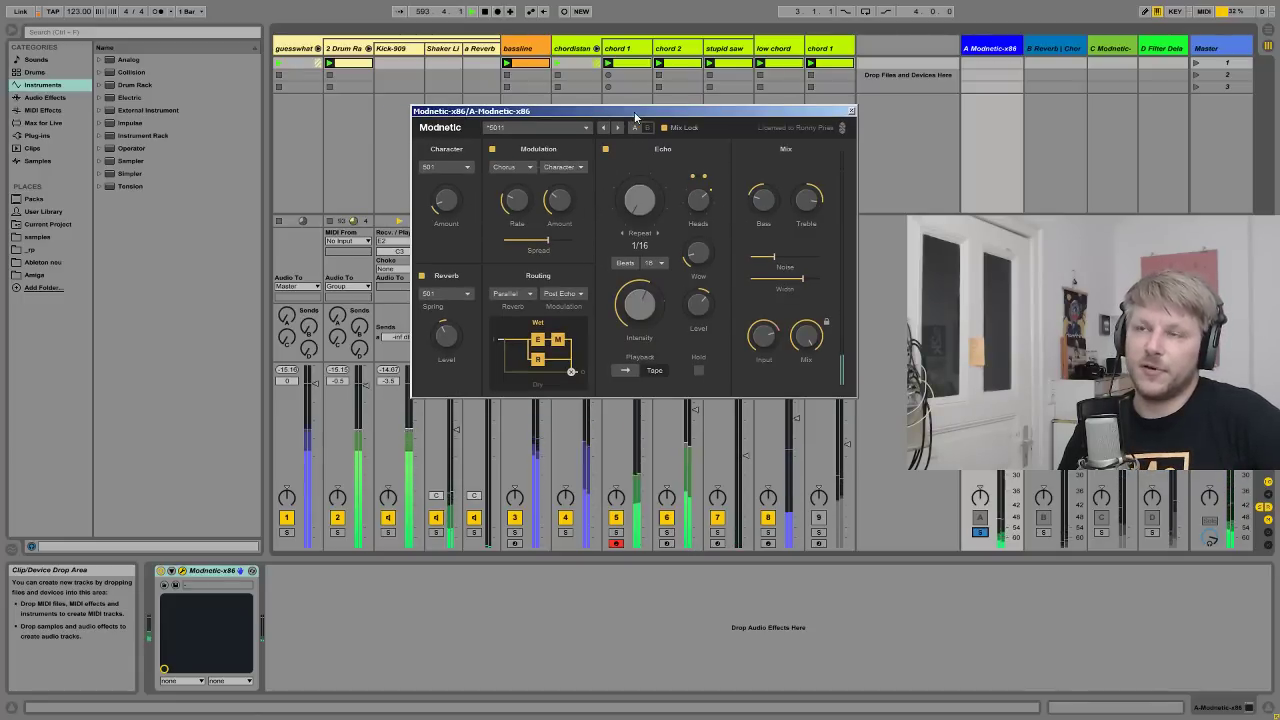
left_click_drag(635, 114, 646, 116)
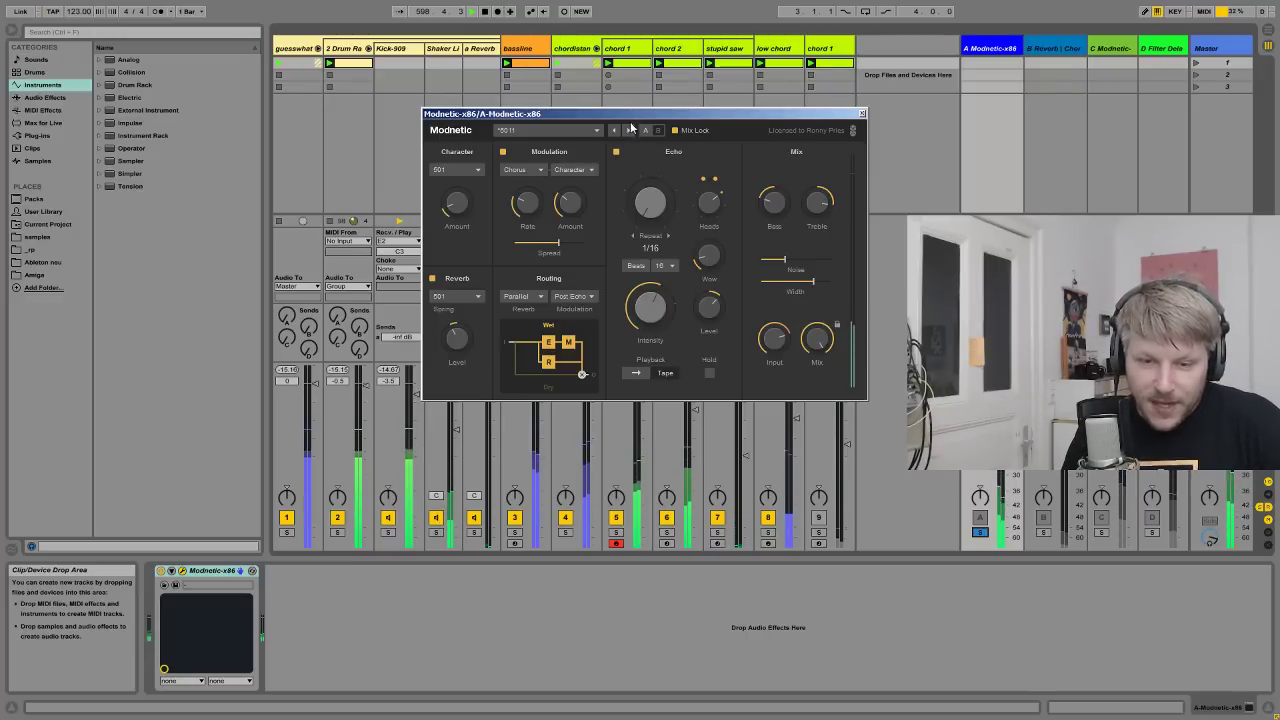
left_click_drag(631, 117, 662, 141)
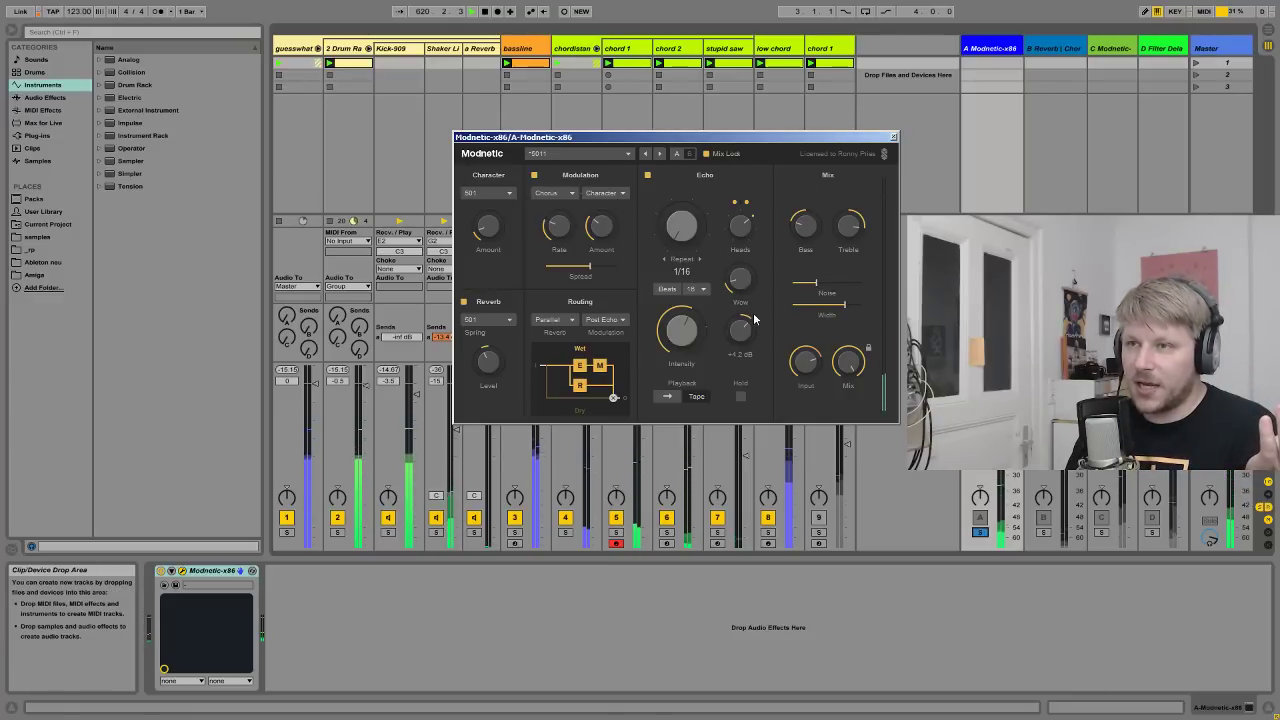
mouse_move(751, 285)
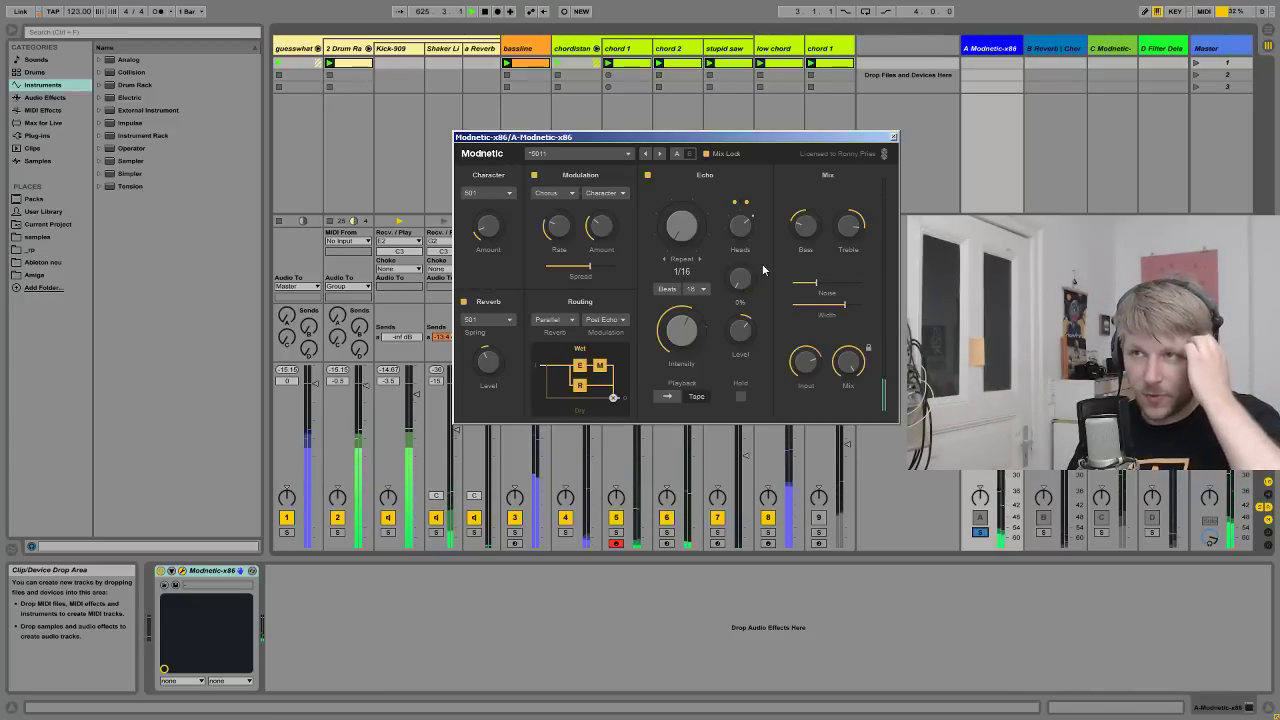
left_click_drag(740, 143, 725, 141)
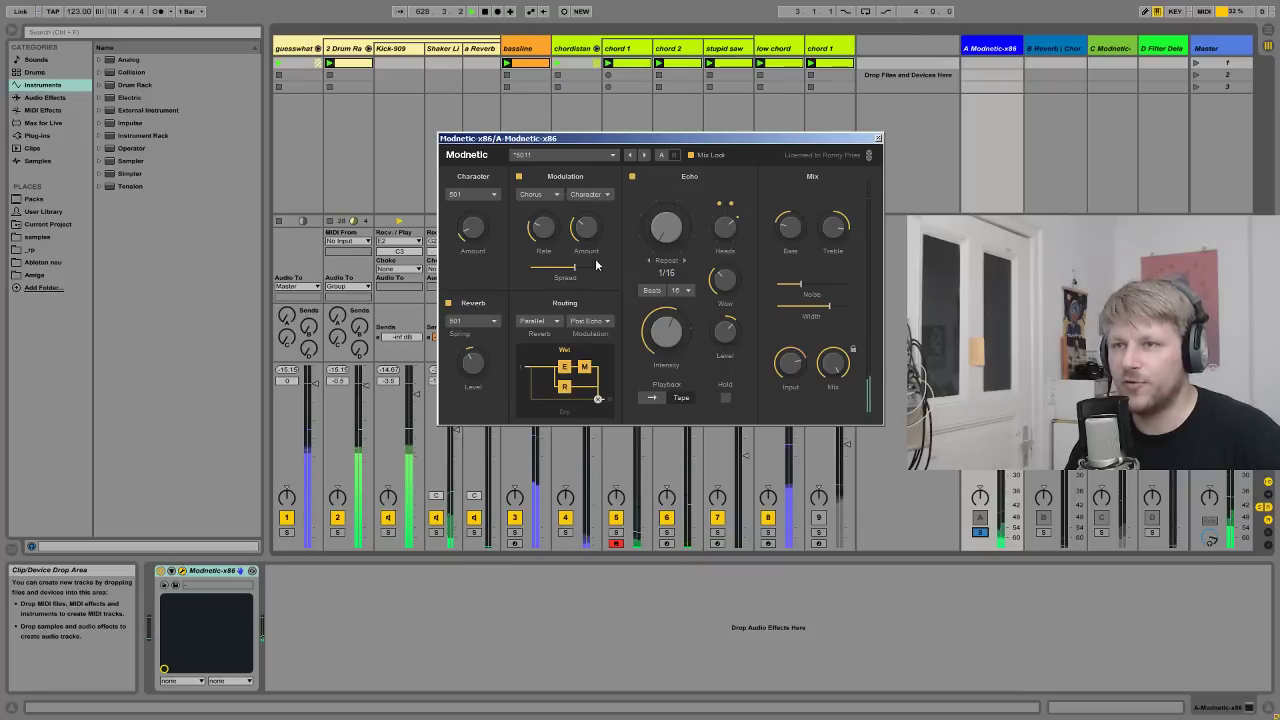
left_click(981, 531)
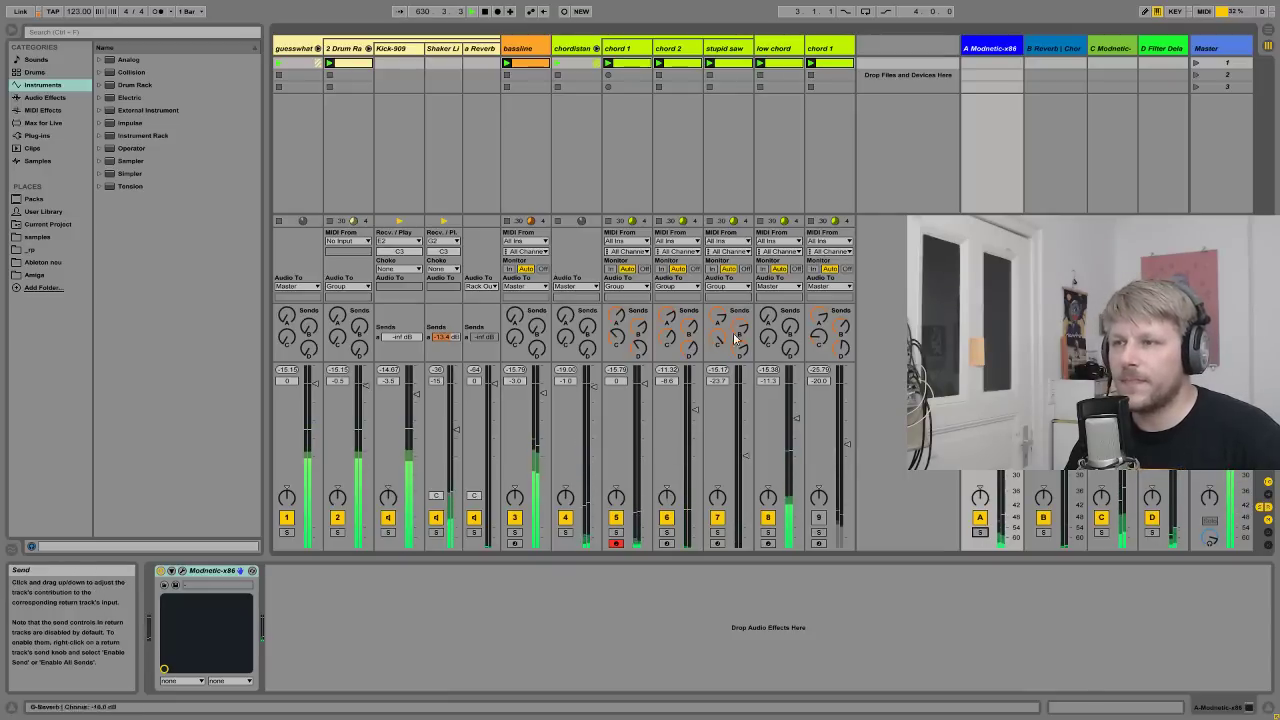
- Solo return D and set its Filter Delay time offsets to 1.04% for L+R and 1.56% for R, ending with the return unsoloed
left_click(1171, 76)
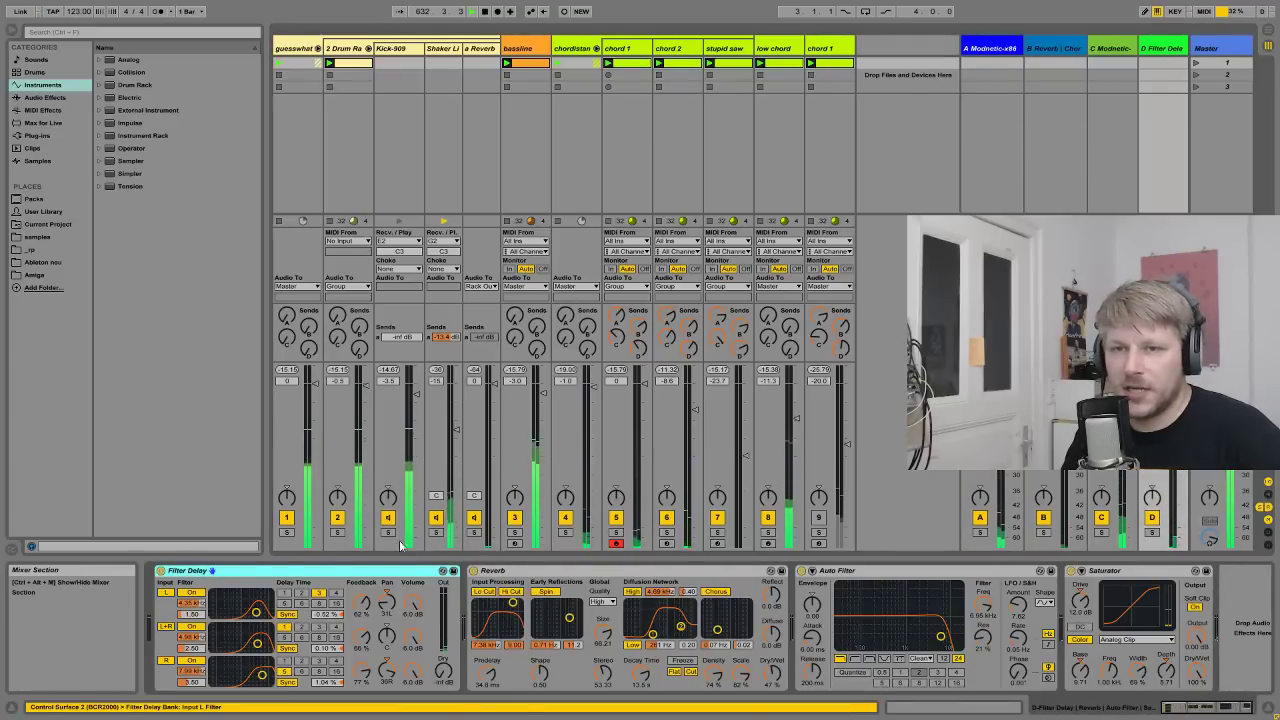
left_click(1151, 532)
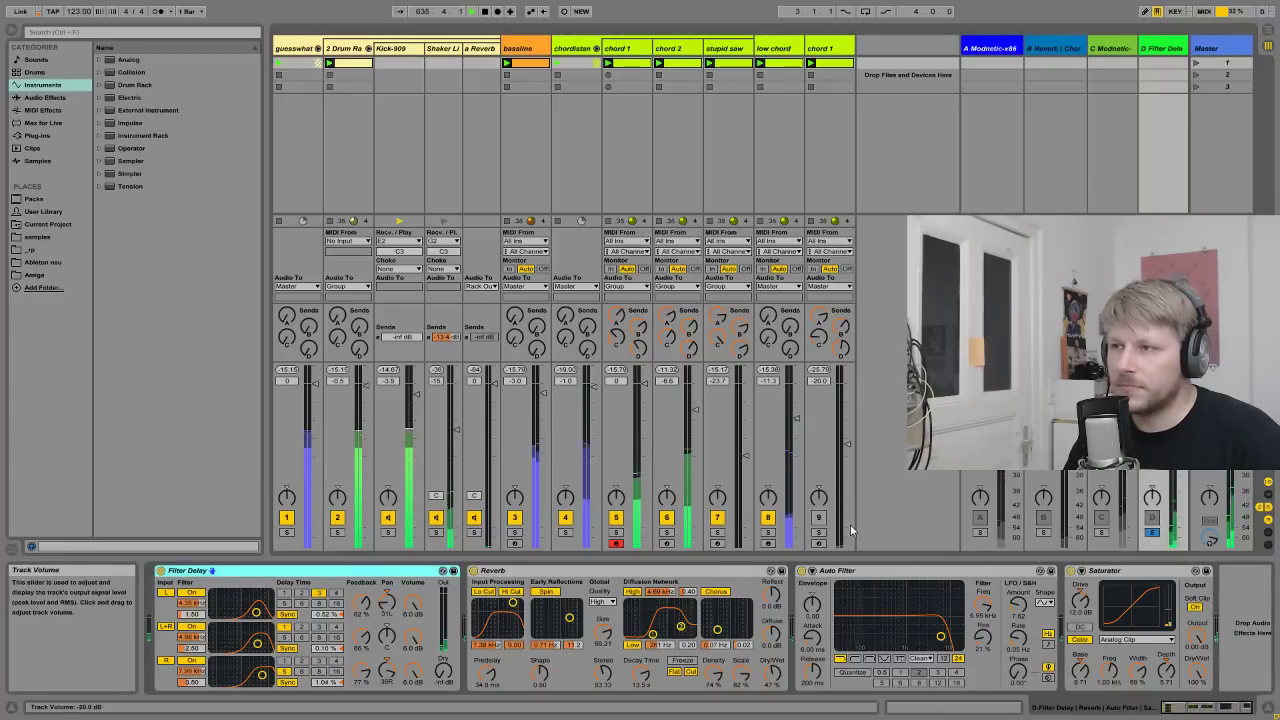
left_click(332, 619)
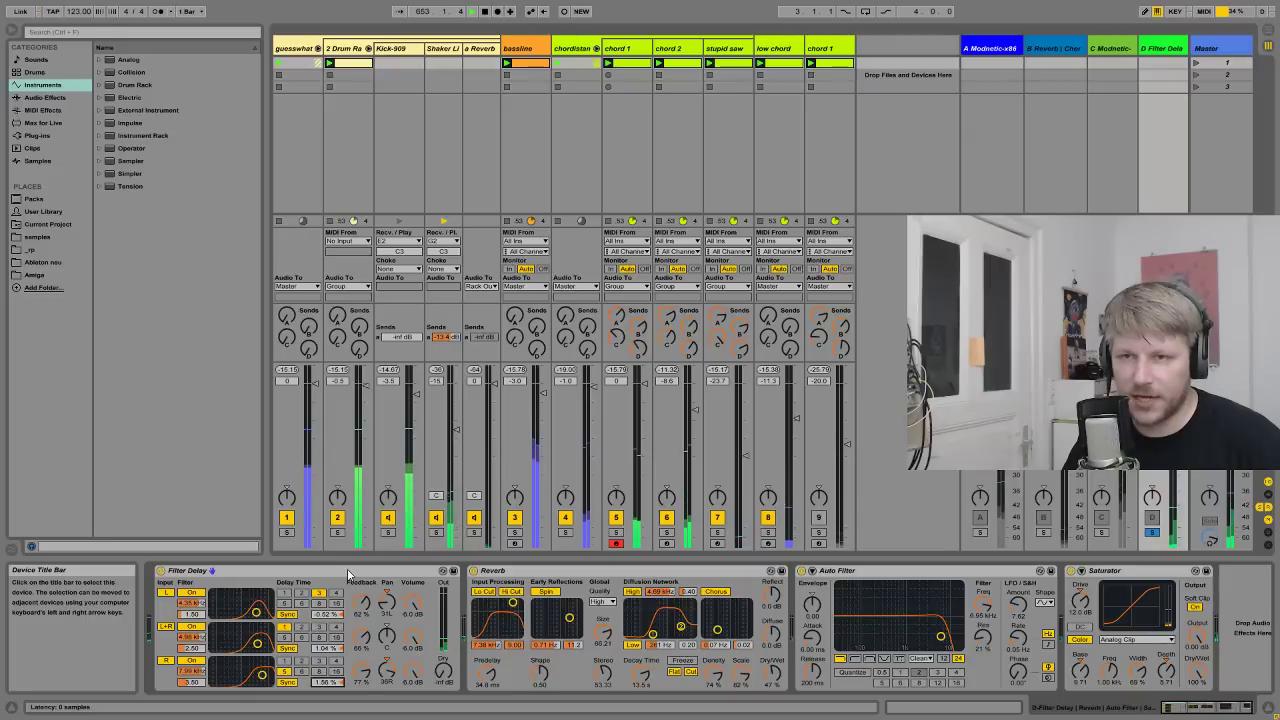
left_click(318, 574)
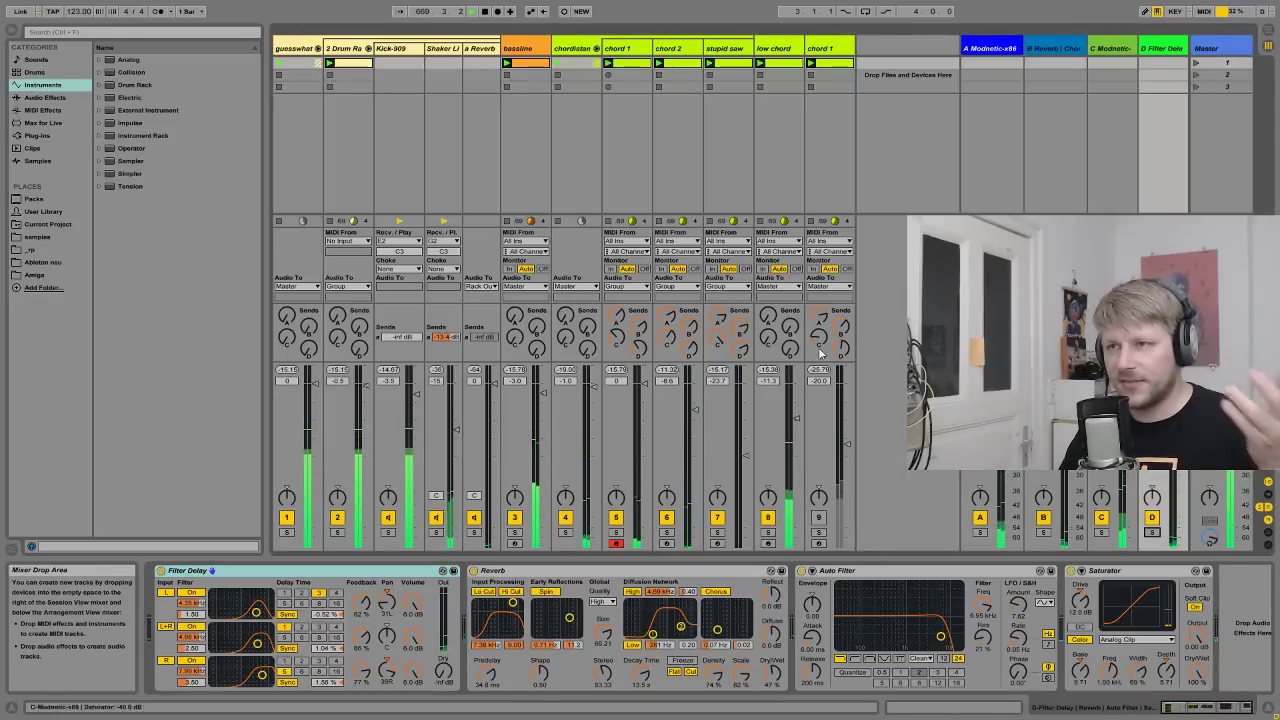
- Lower the effect sends on stupid saw and chord 2, setting chord 2's send C to -24.0 dB, and mute the Shaker track
left_click_drag(748, 334, 748, 380)
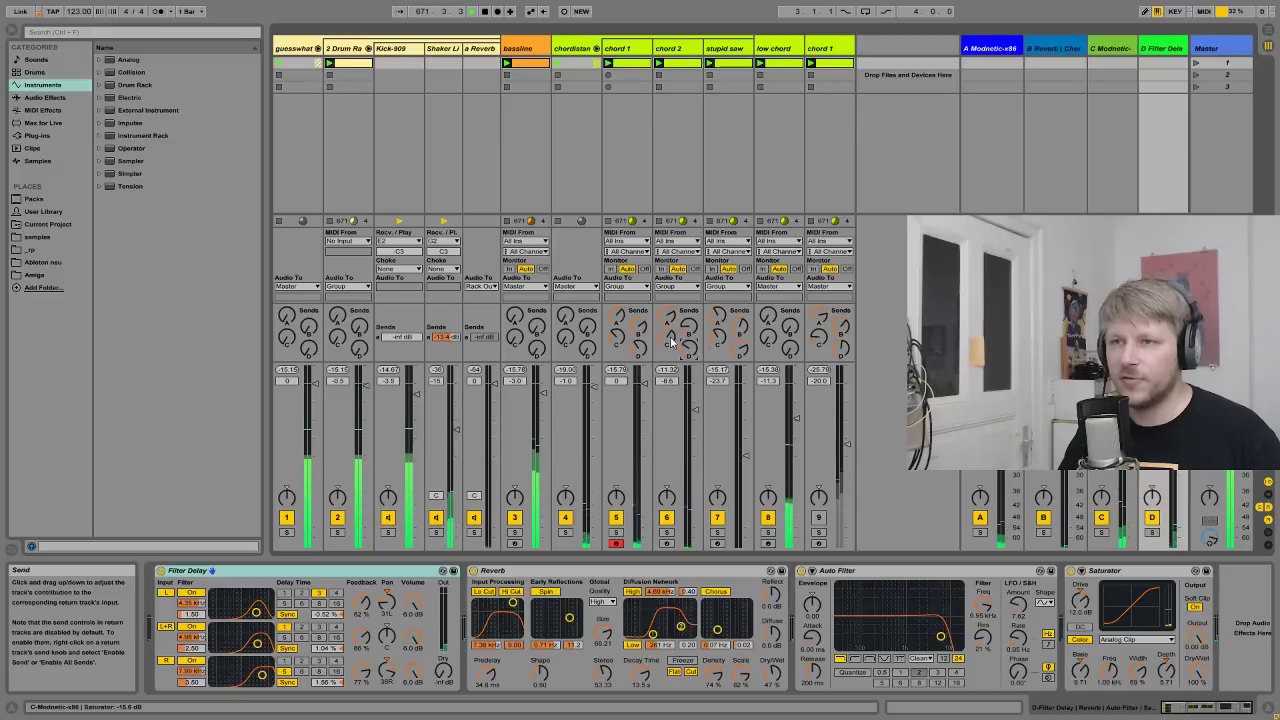
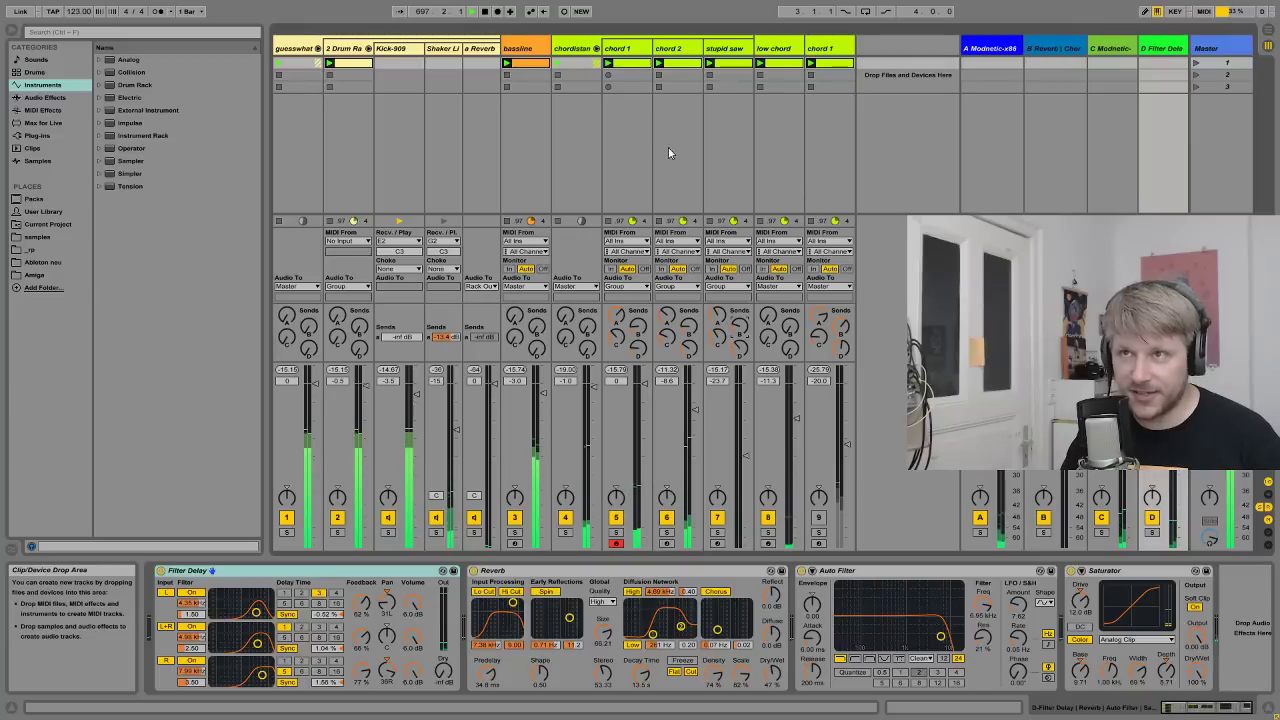
left_click(436, 517)
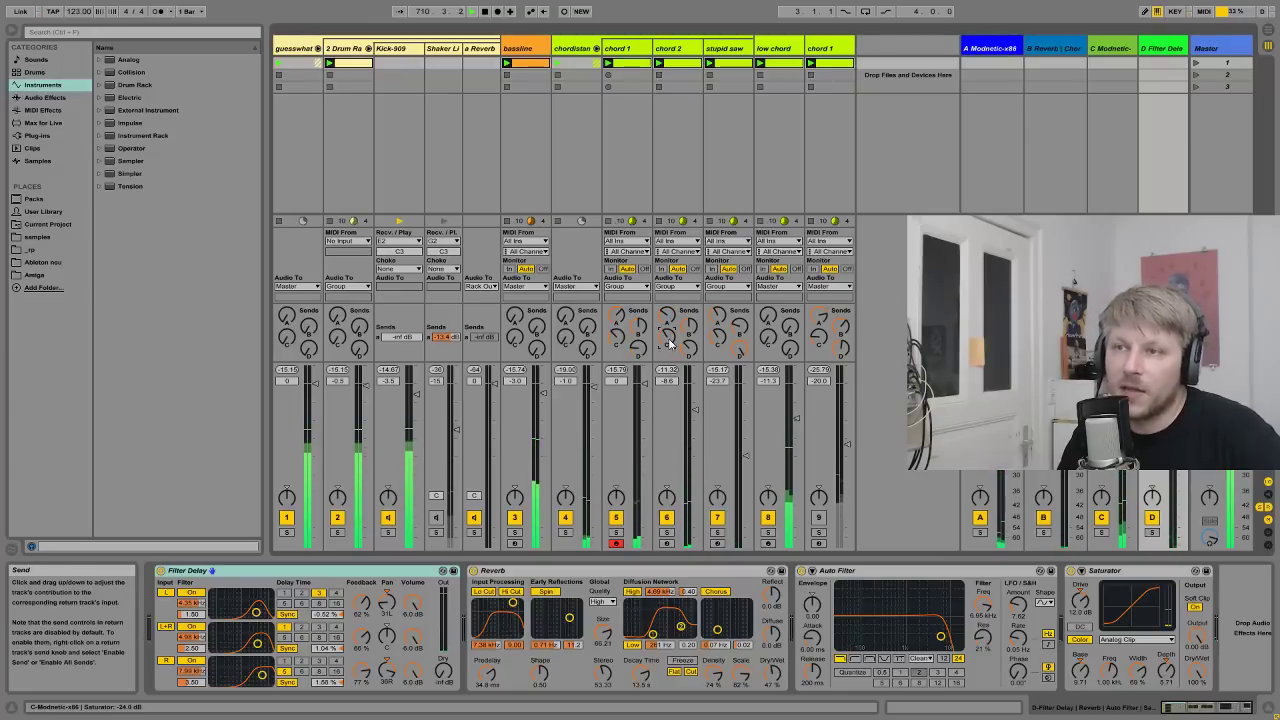
- Set the echo Intensity of return C's Modnetic to 78% and close the plug-in
left_click(1122, 66)
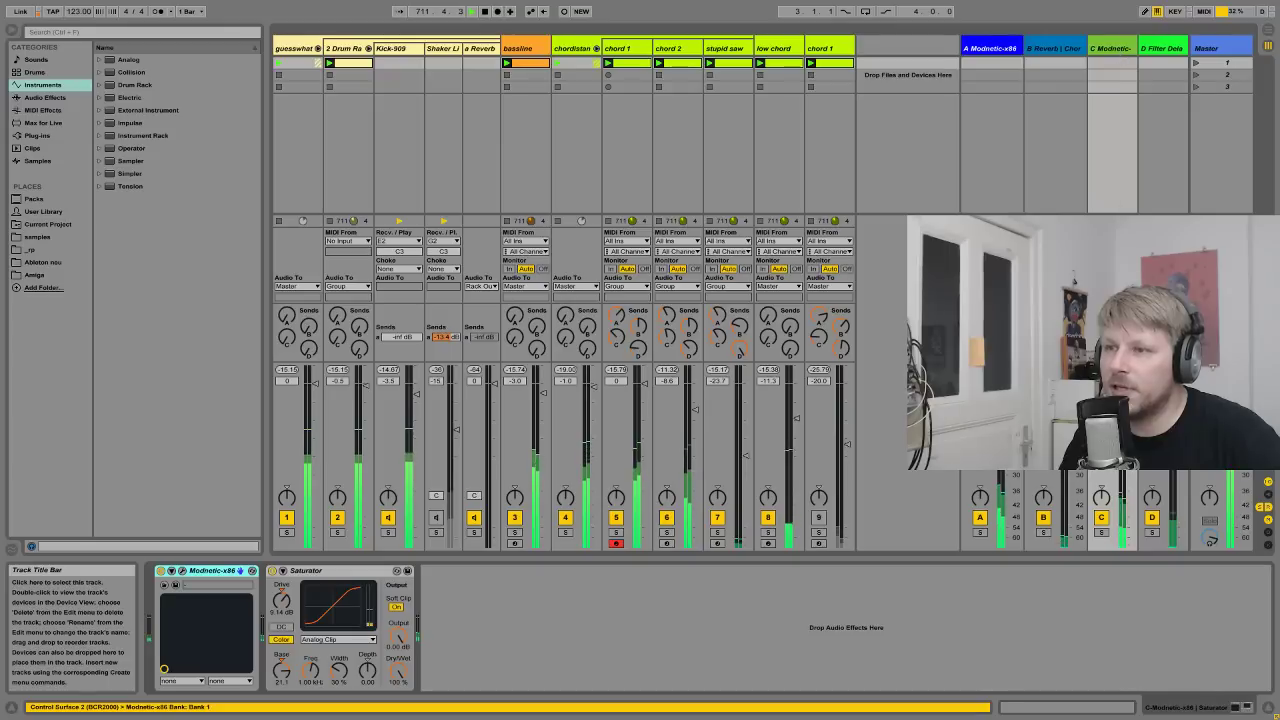
left_click(181, 570)
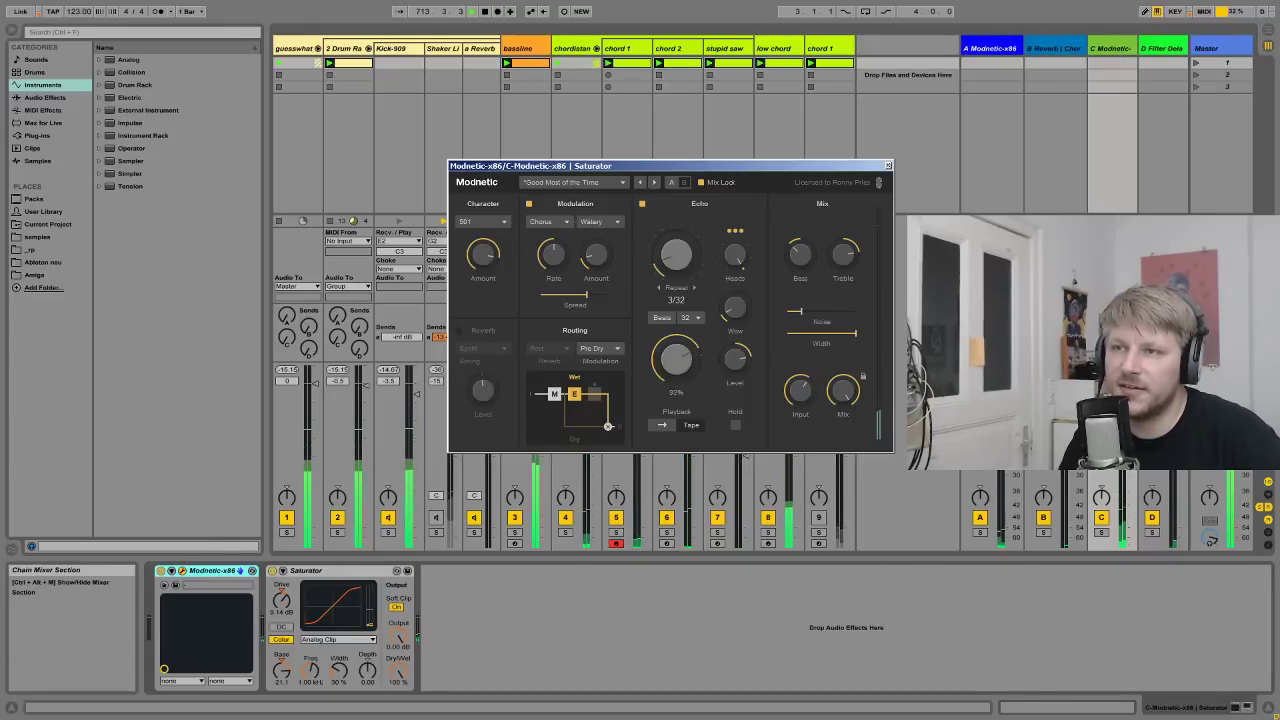
left_click_drag(676, 358, 676, 342)
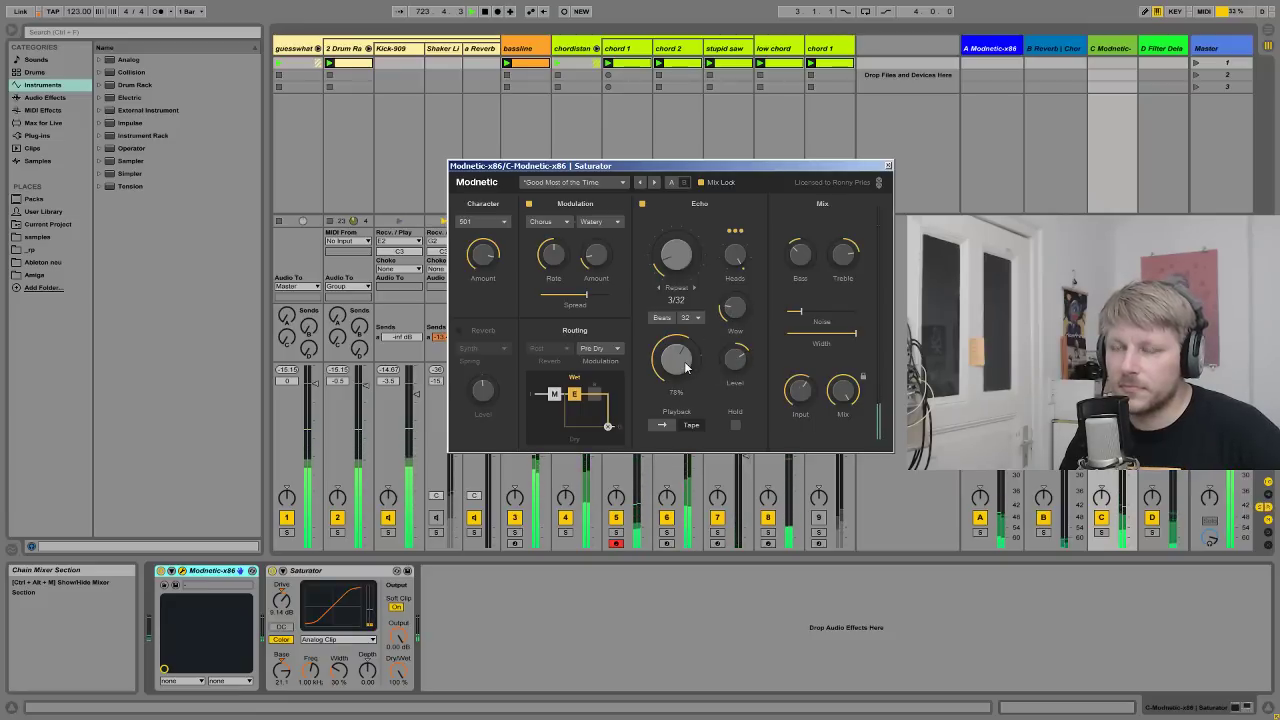
left_click(888, 166)
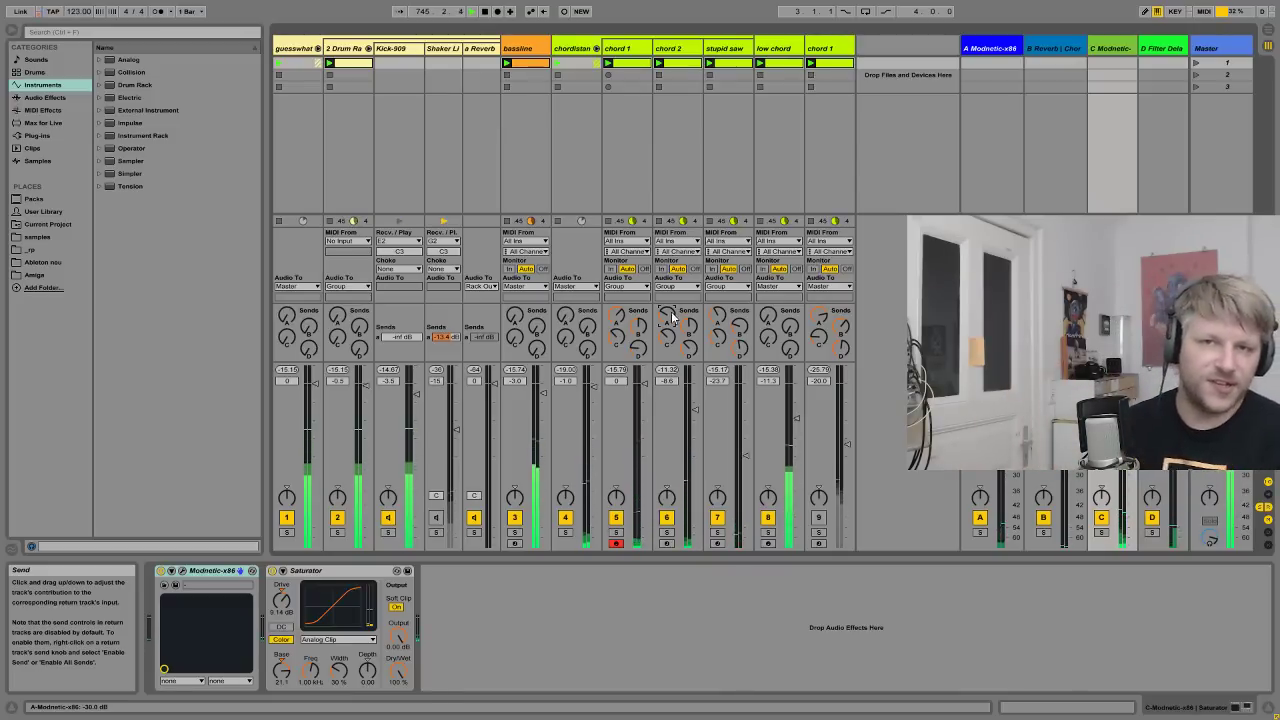
- Unmute the Shaker track and bring up the DIGICheck Totalyser to check the mix's spectrum
left_click(437, 519)
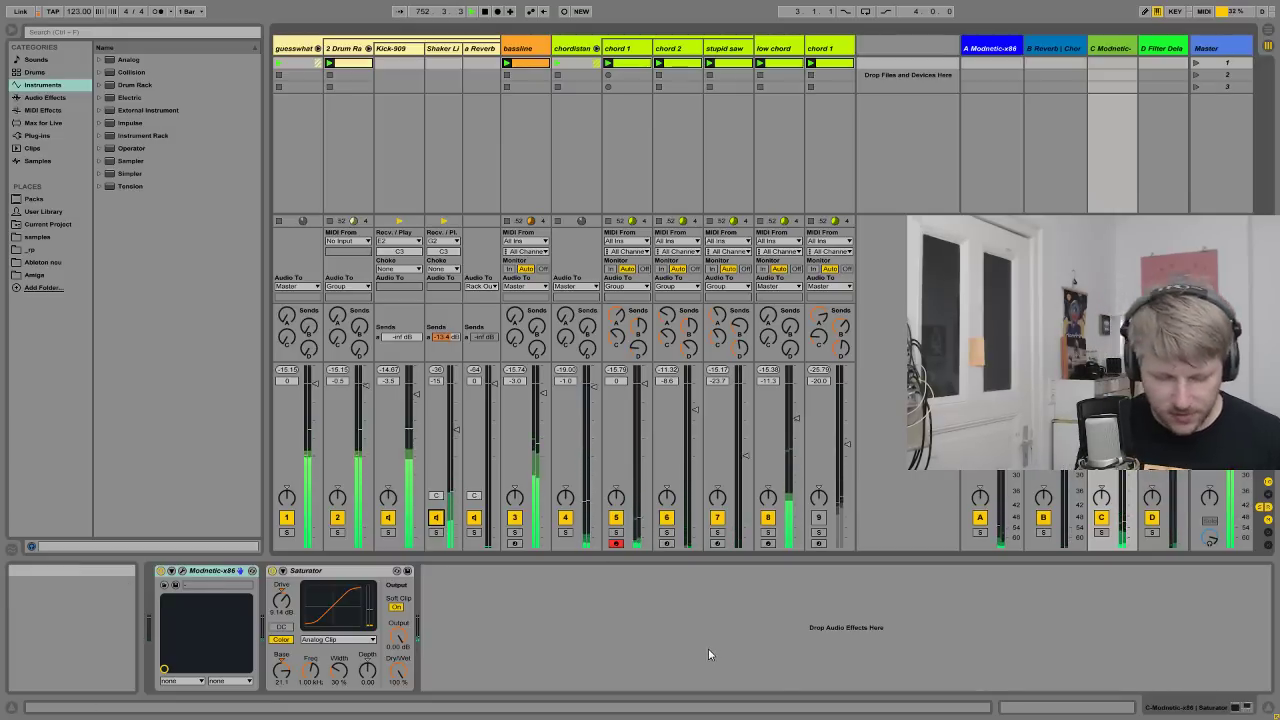
key("super")
left_click(400, 708)
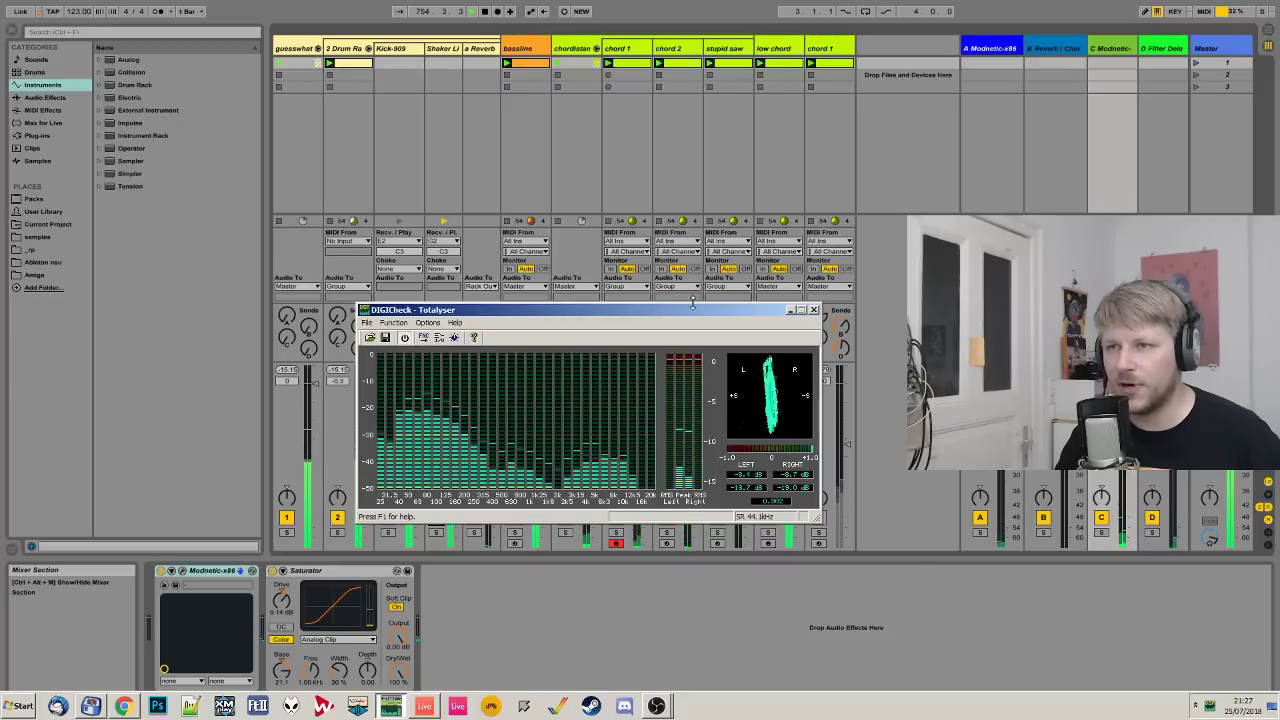
- Move the Totalyser window aside, show the Master track's device chain, and switch off its Oszillos and Spectrum analyser devices
left_click_drag(728, 310, 813, 292)
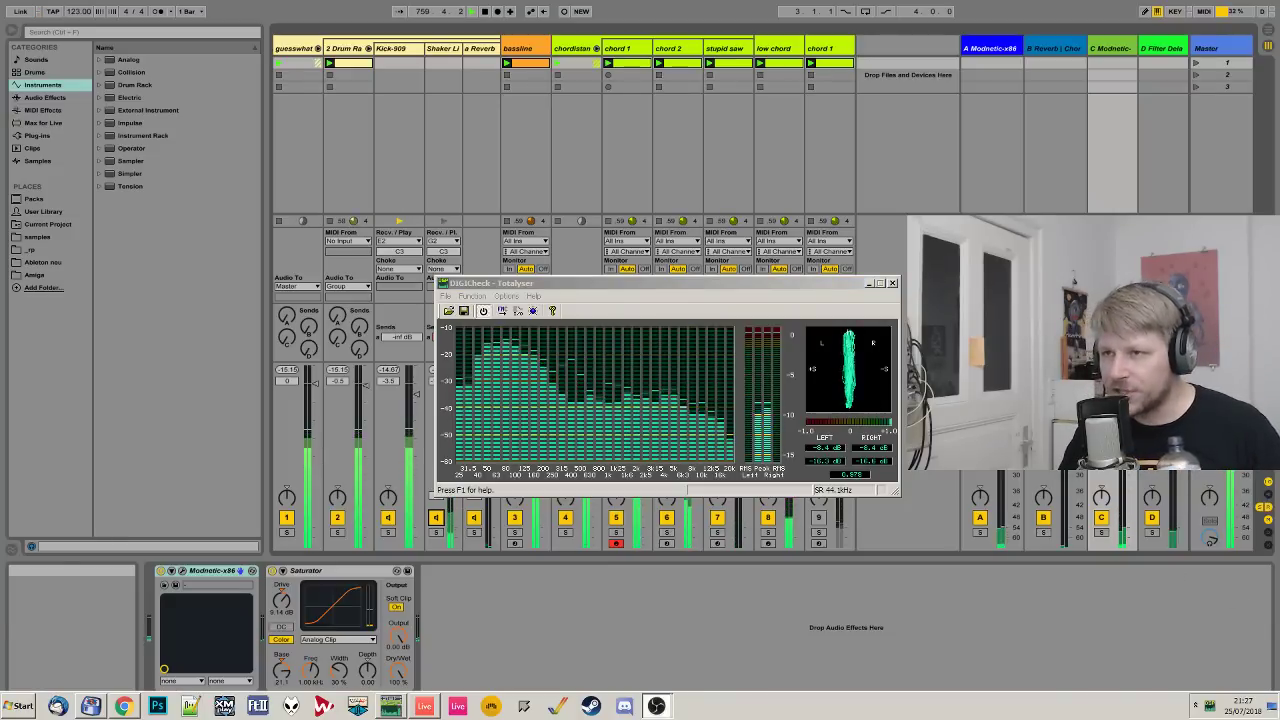
left_click_drag(797, 284, 801, 244)
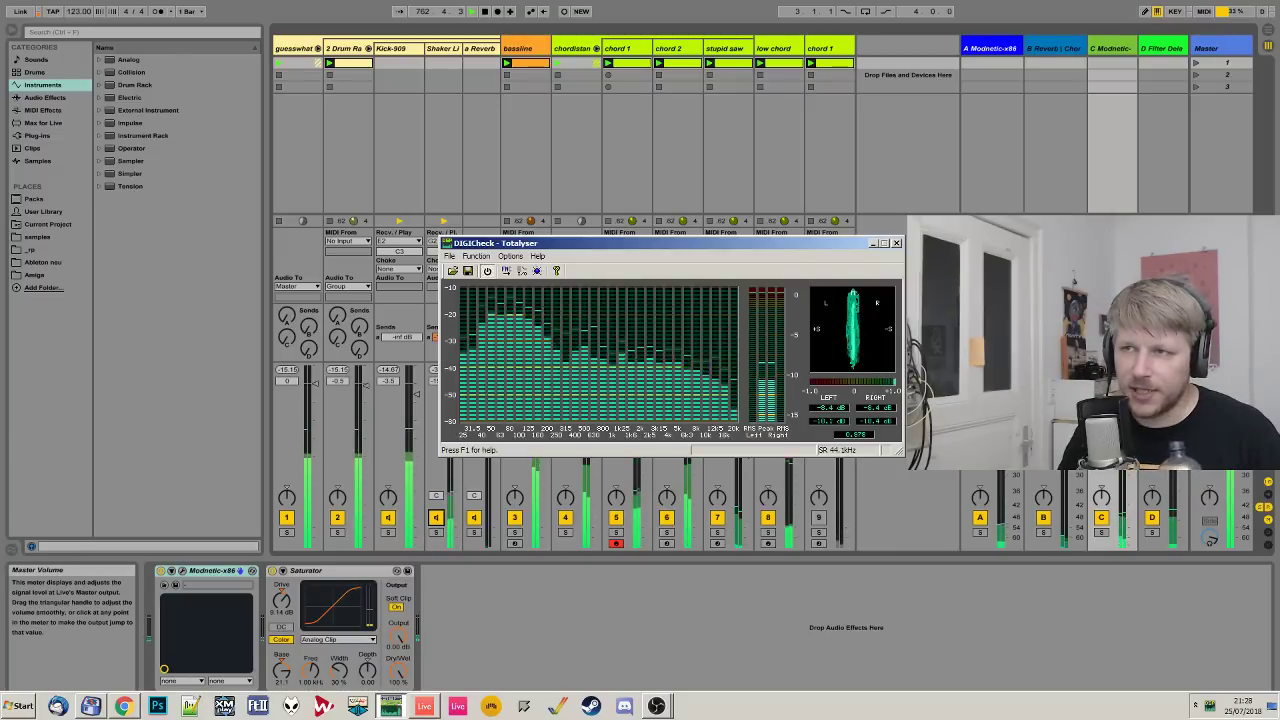
left_click_drag(820, 245, 825, 240)
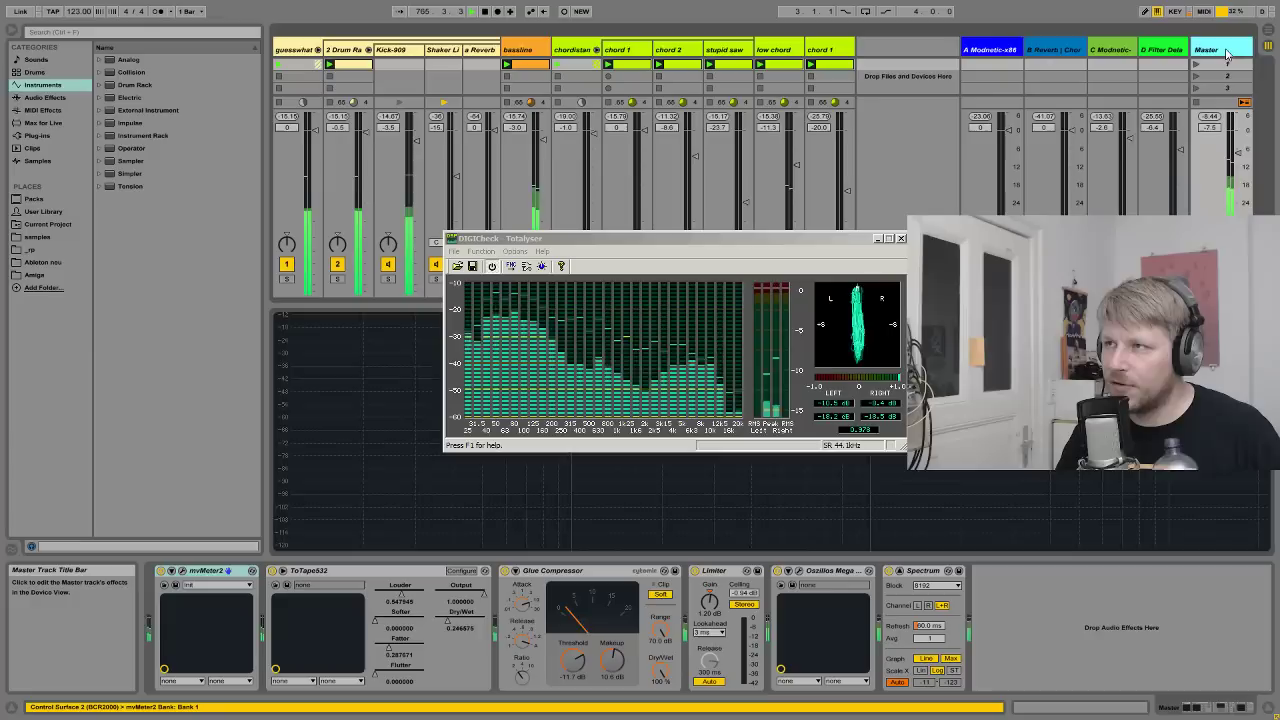
left_click(1210, 540)
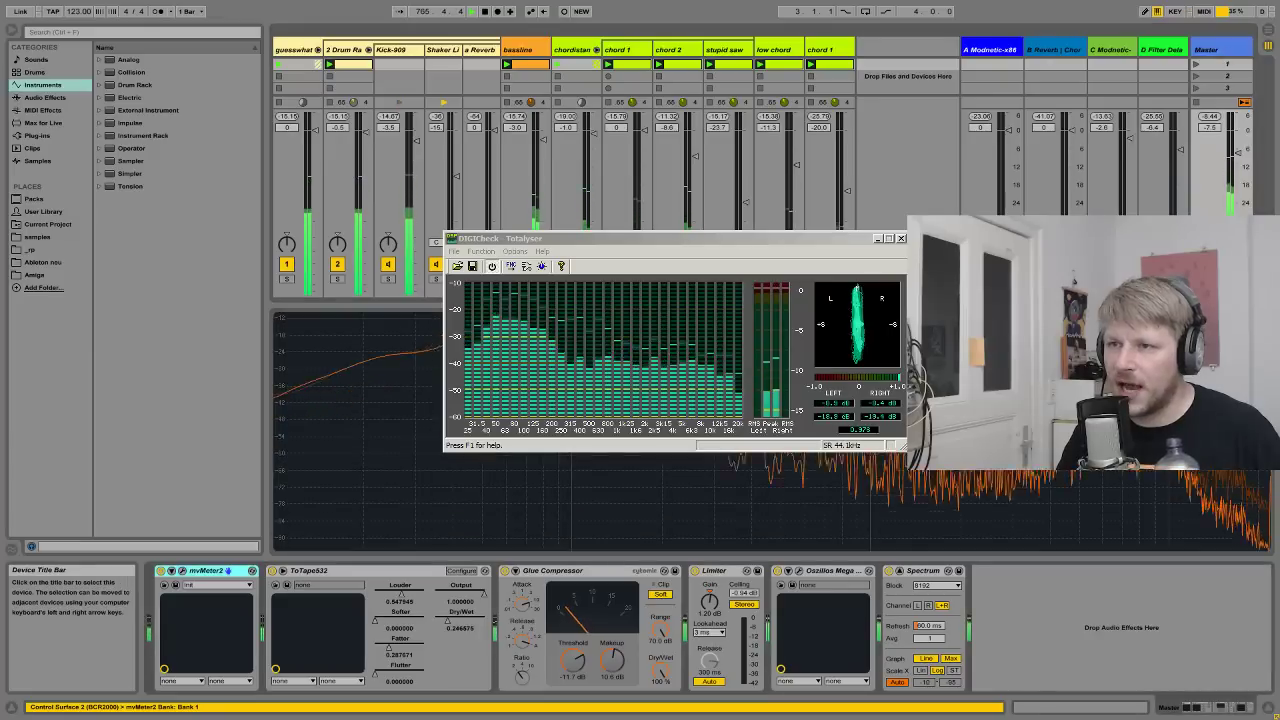
left_click(1218, 58)
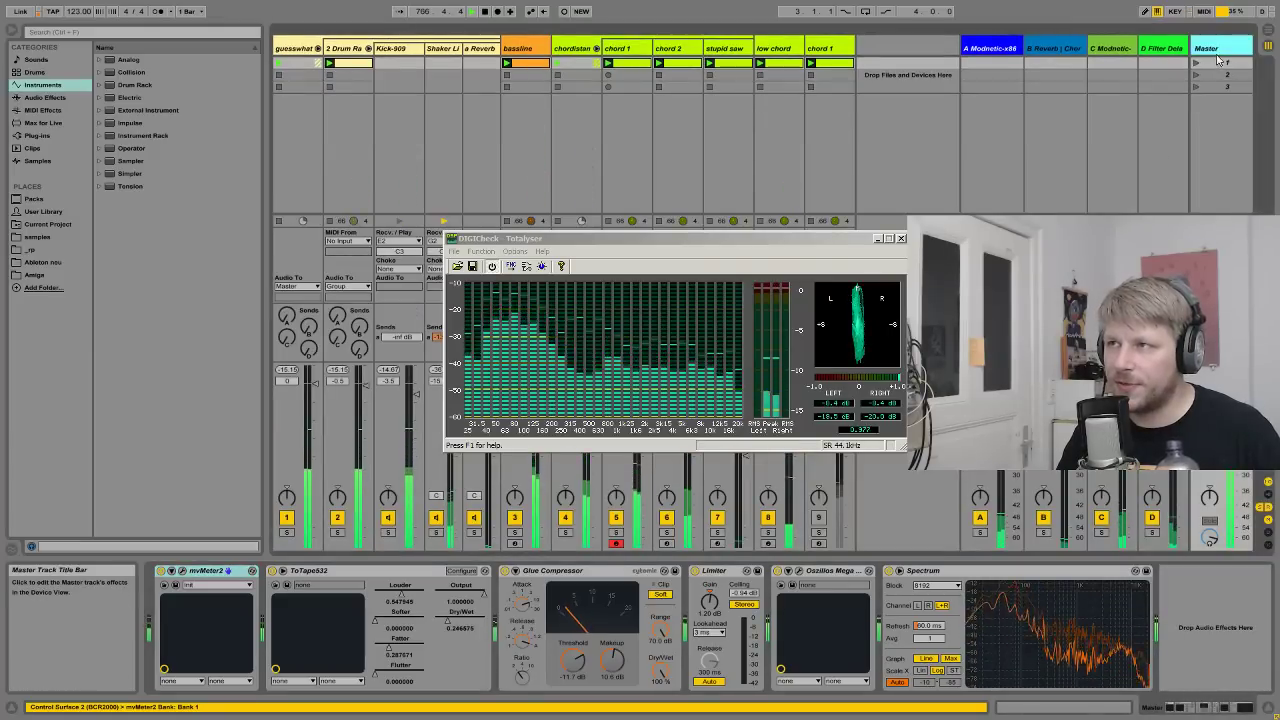
left_click(900, 571)
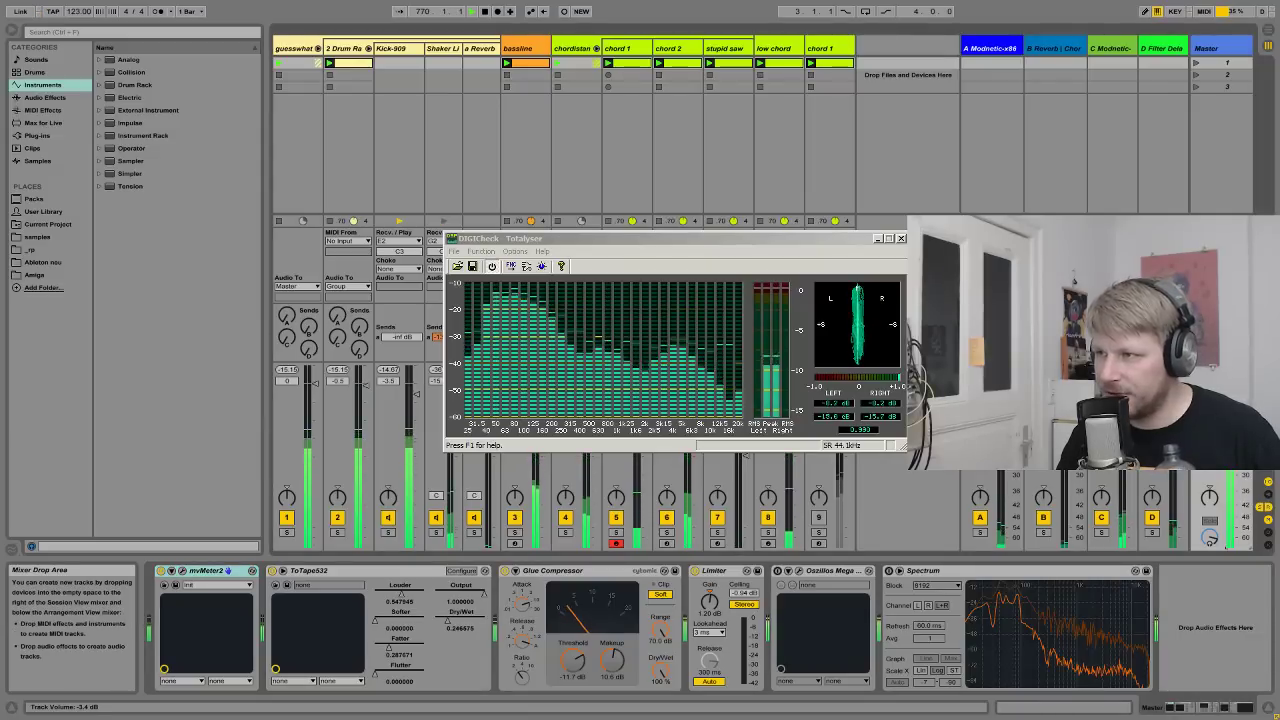
- Raise the master volume to -0.4 dB while checking the output in the Totalyser
scroll(1210, 538, "up", 3)
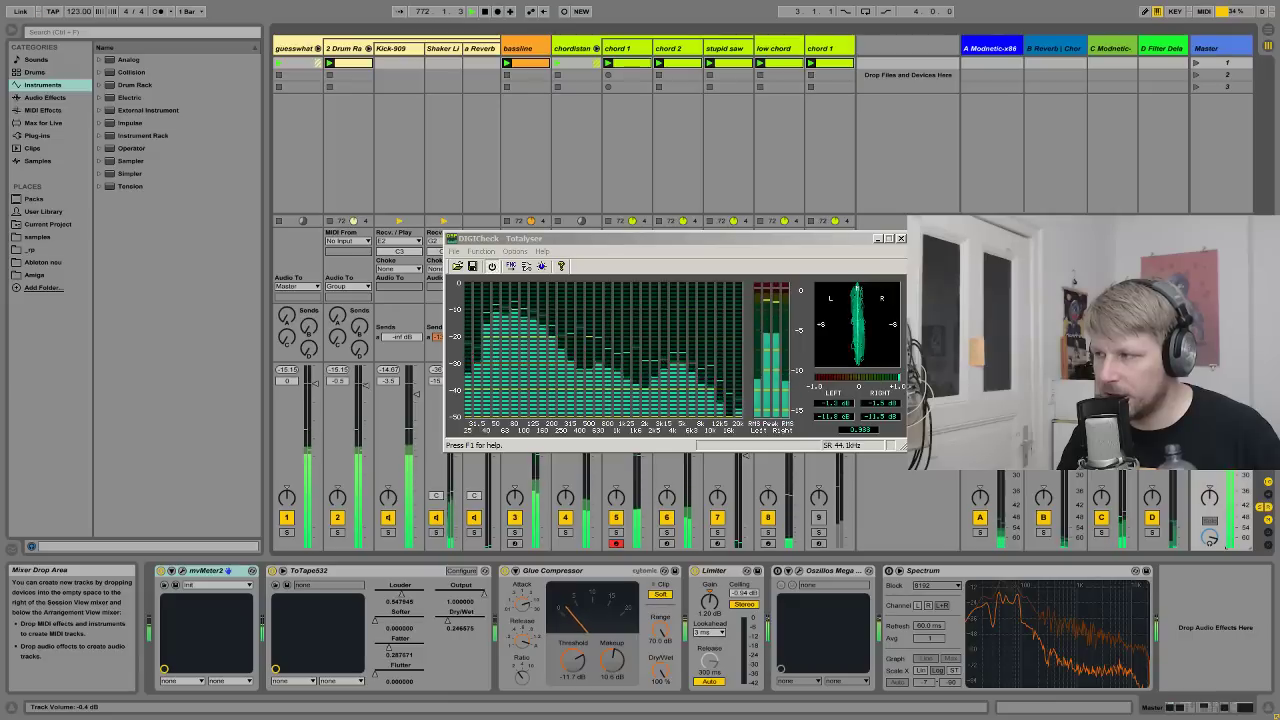
scroll(1210, 538, "down", 1)
scroll(1210, 538, "up", 2)
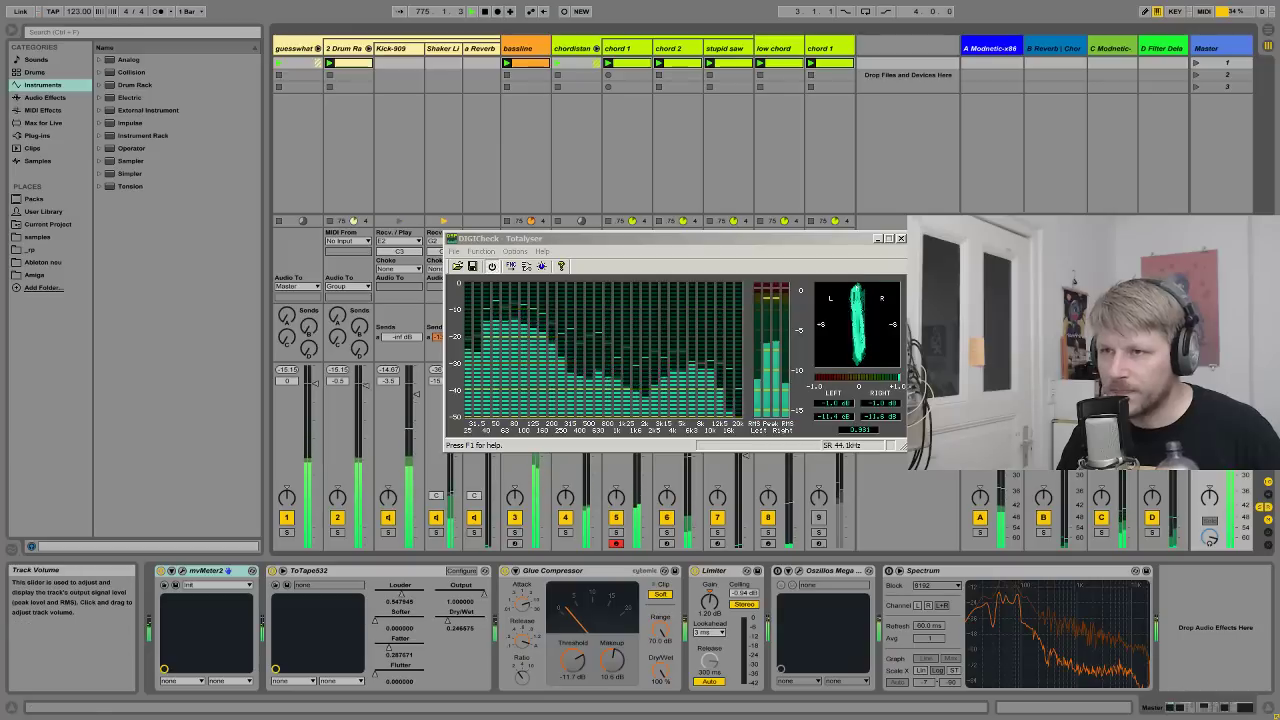
left_click(560, 440)
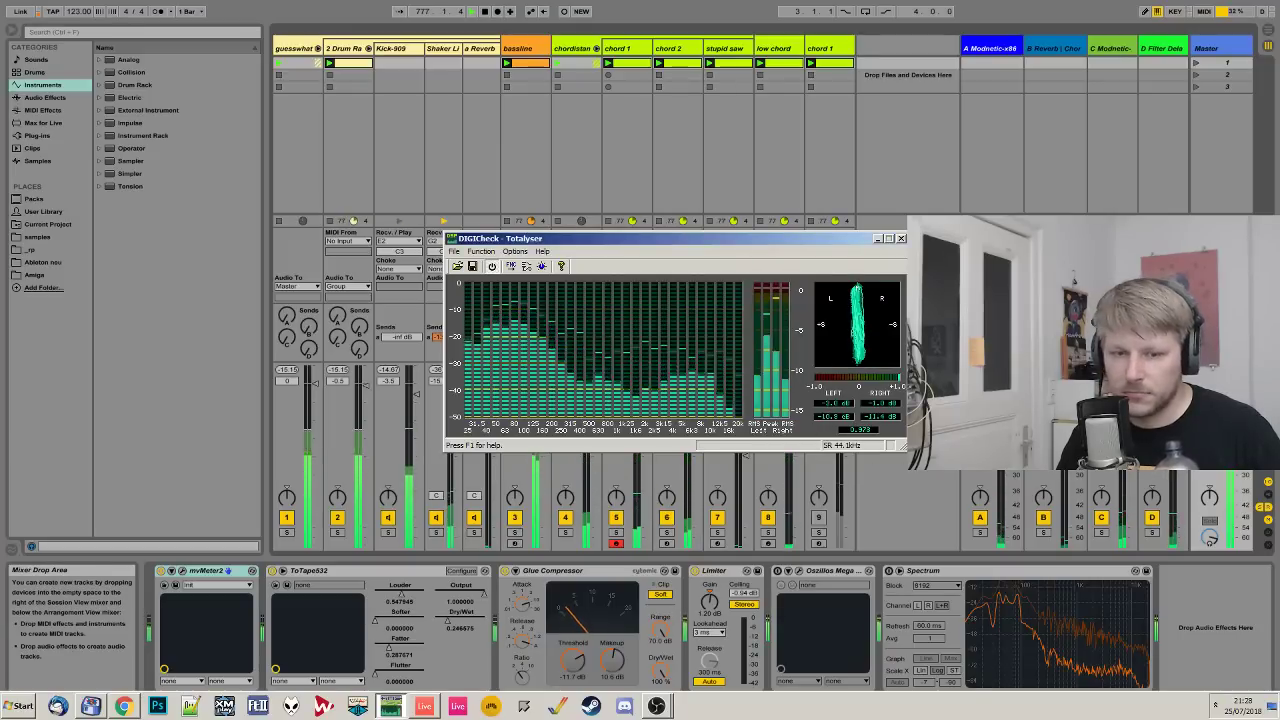
left_click_drag(740, 241, 809, 200)
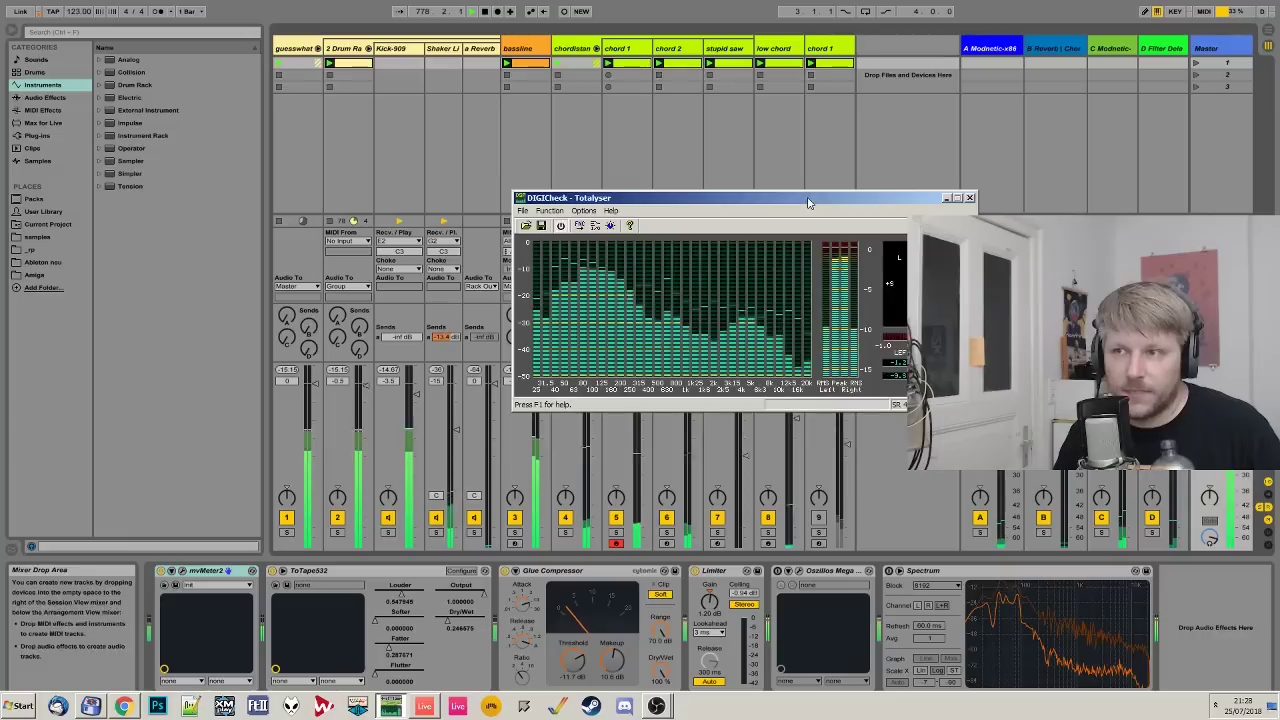
- Open the mvMeter2 window from the Master chain and arrange it beside the Totalyser to compare both meters
left_click(422, 570)
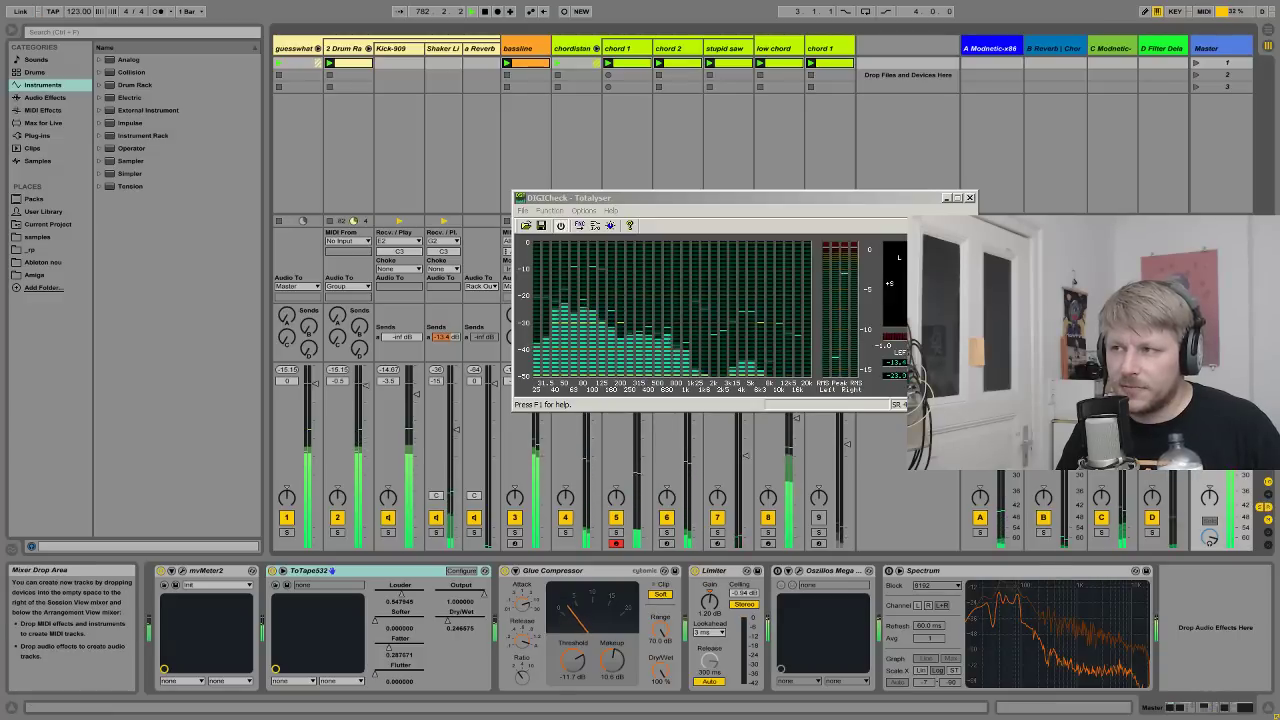
left_click_drag(778, 197, 828, 157)
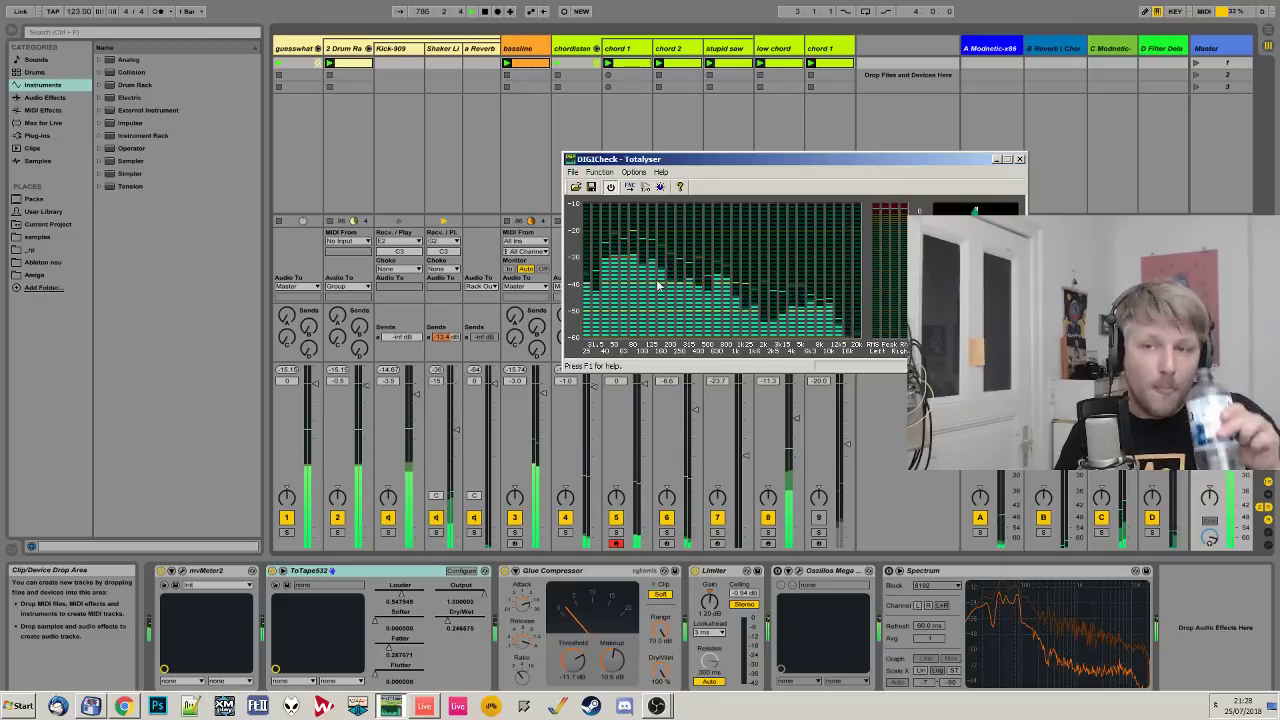
left_click(344, 507)
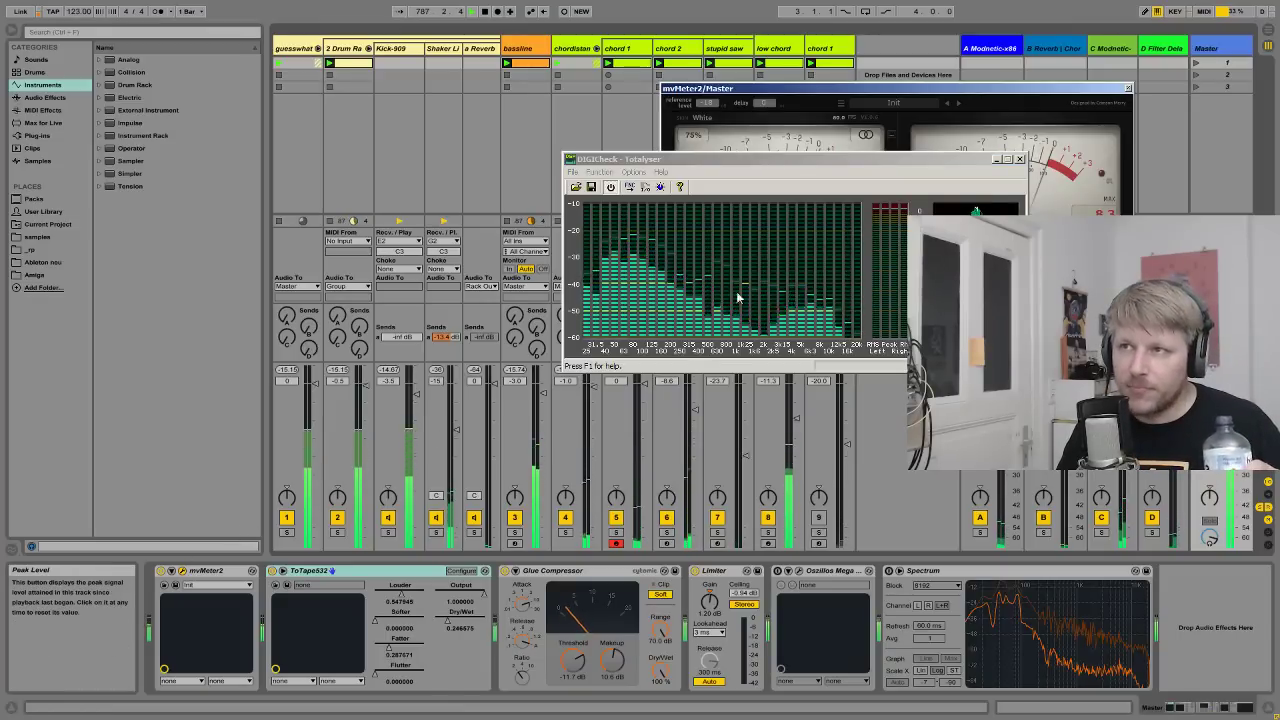
left_click_drag(784, 160, 406, 150)
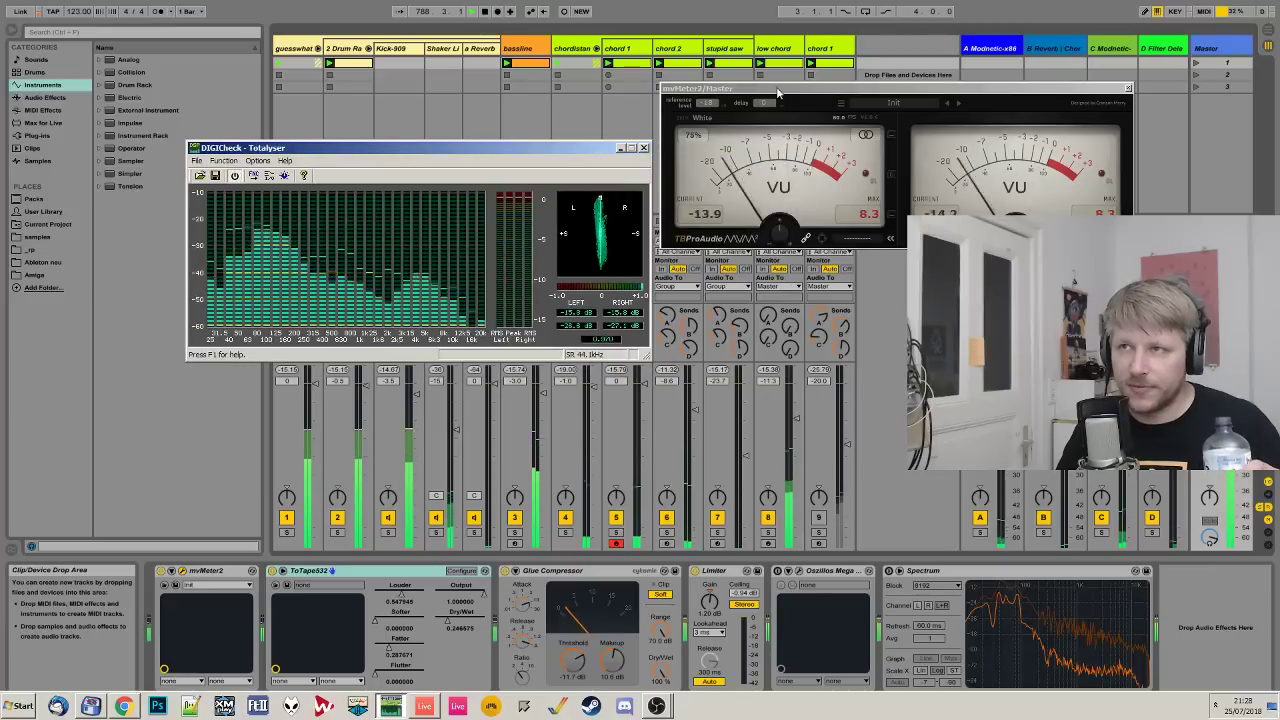
left_click(549, 122)
left_click_drag(528, 150, 561, 105)
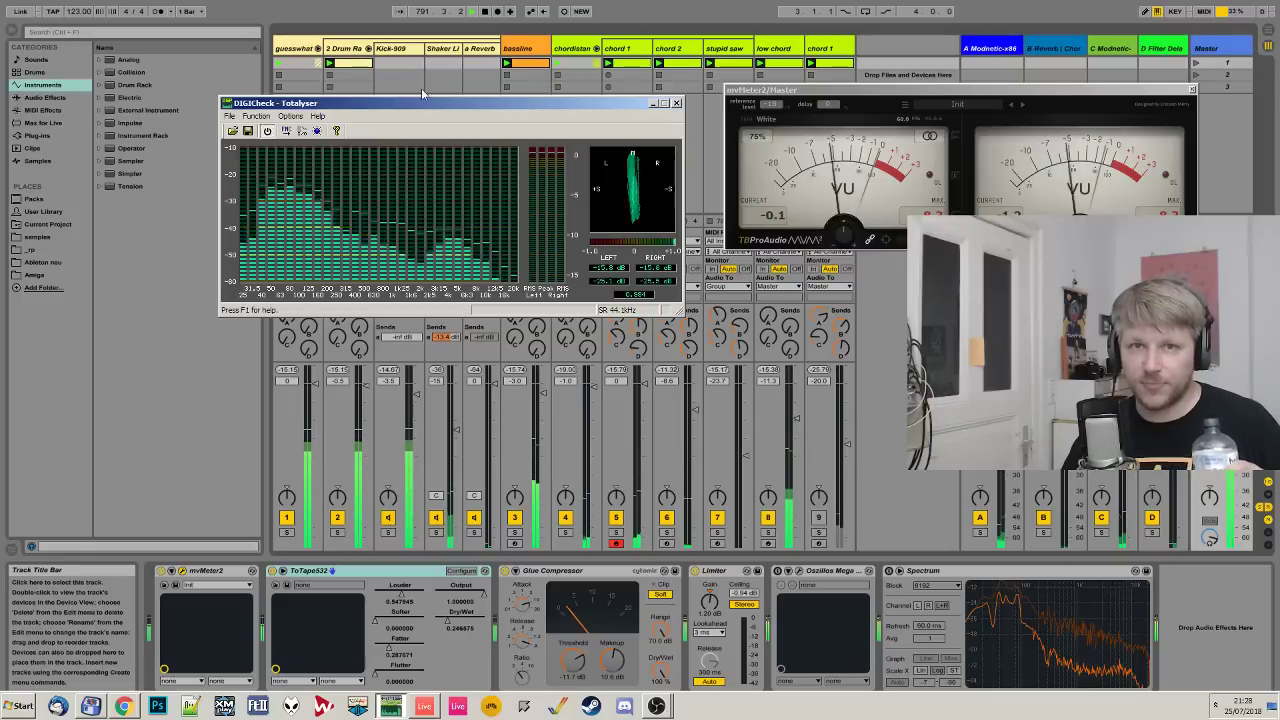
left_click_drag(507, 112, 520, 104)
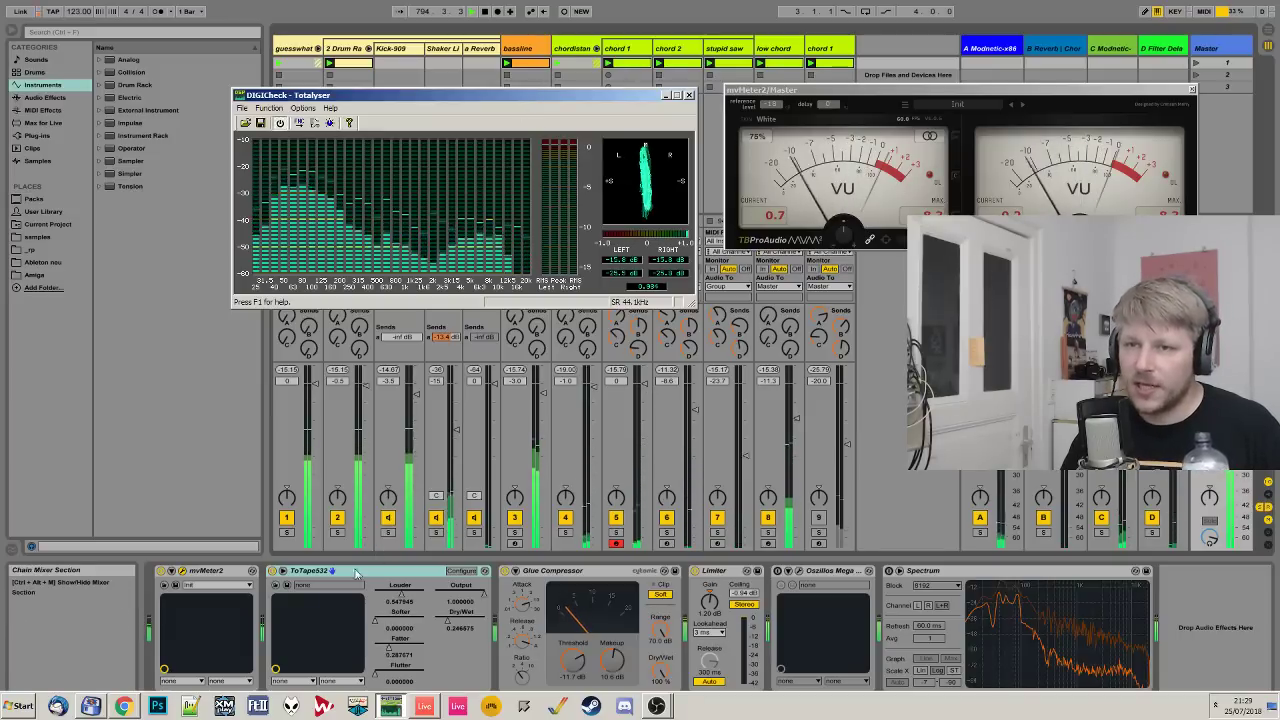
- Bypass the Master chain's Glue Compressor and switch ToTape532 off and back on to compare the sound
left_click(275, 575)
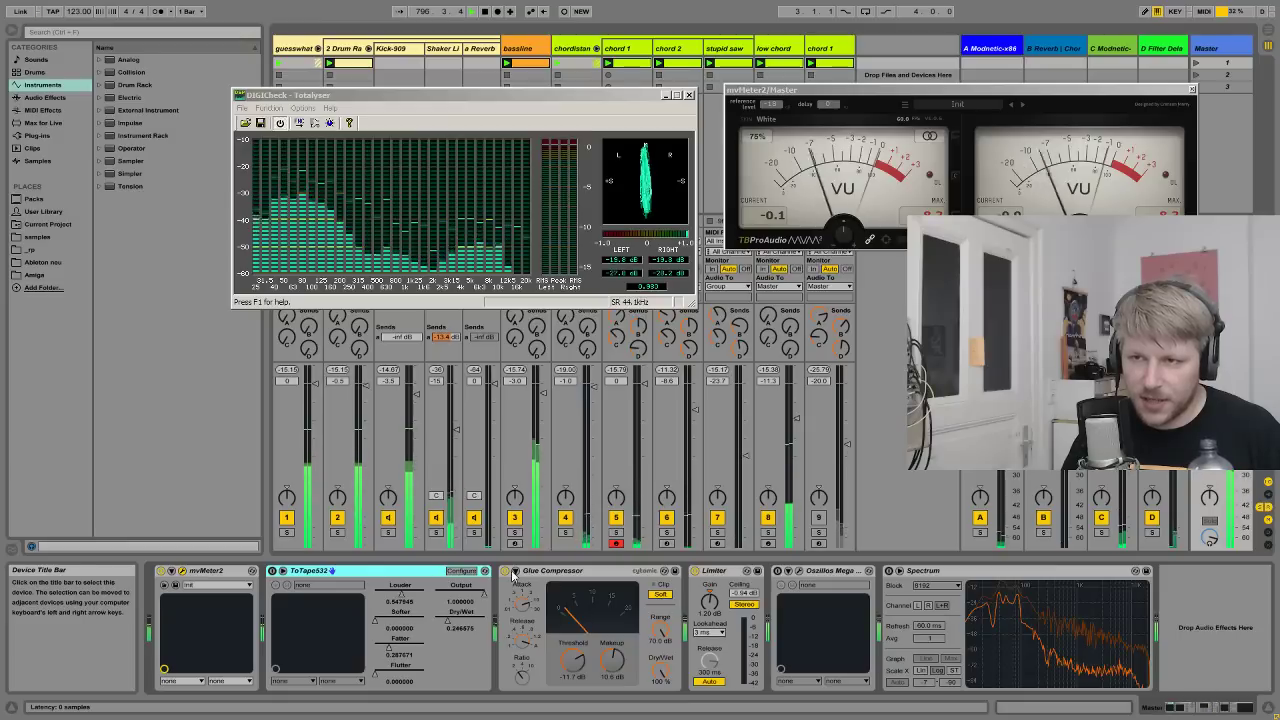
left_click(636, 574)
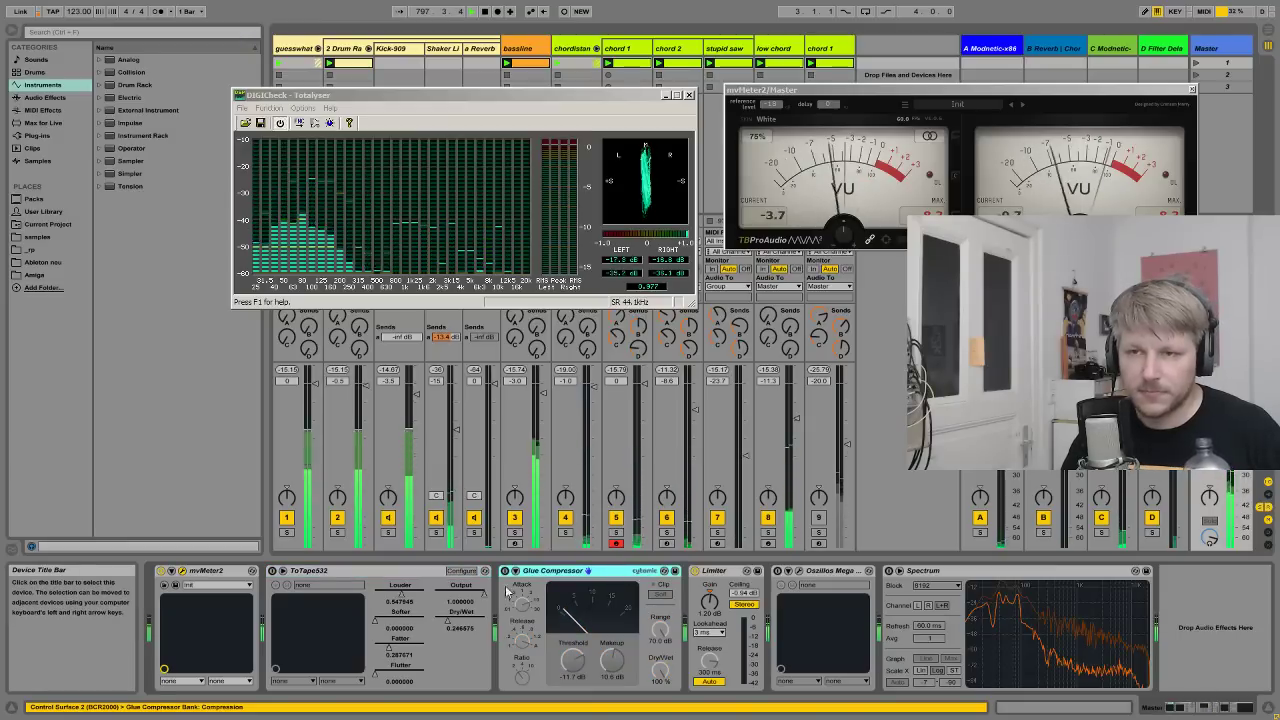
left_click(349, 574)
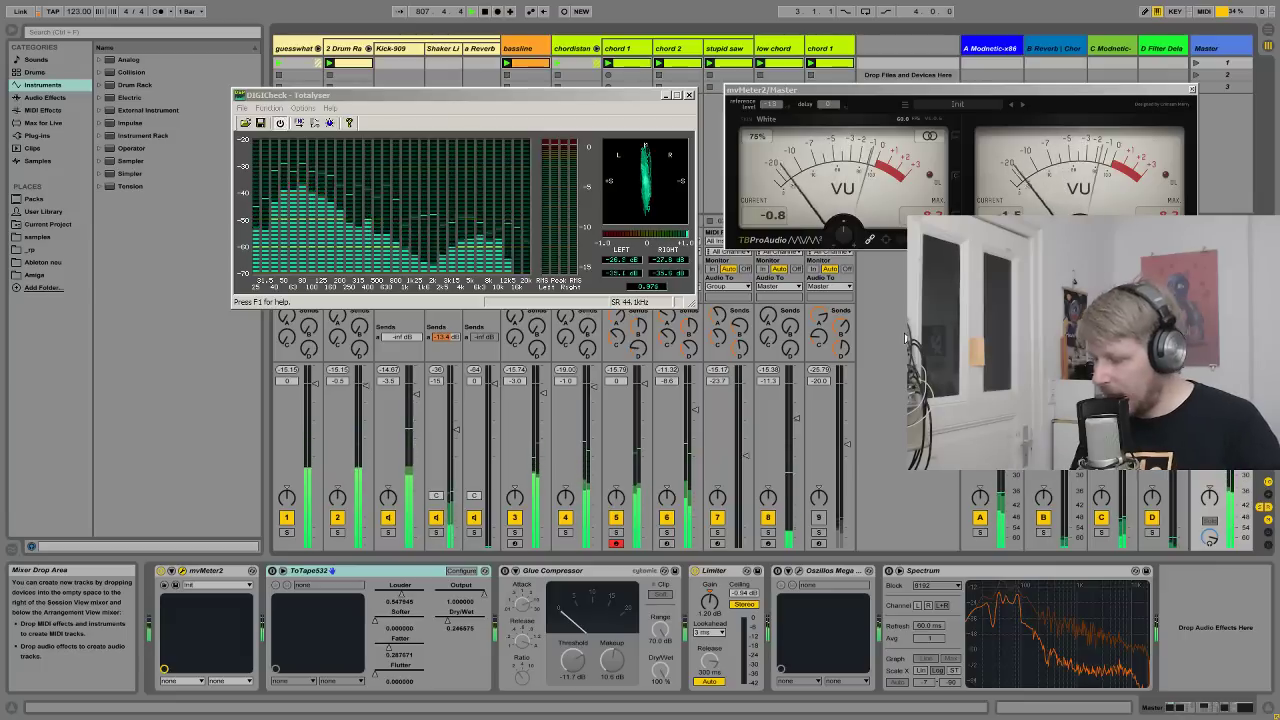
left_click(375, 570)
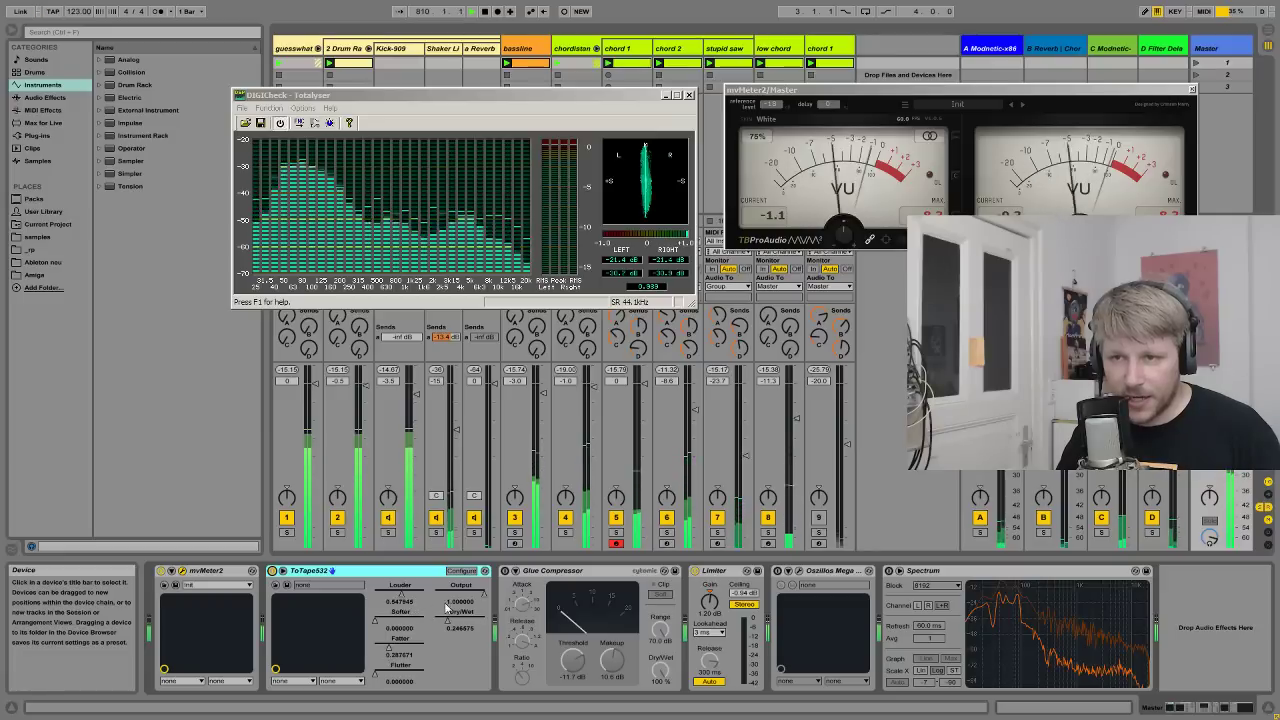
- Make ToTape532 fully wet, zero its Louder and Fatter, and try Louder at about 0.945 and Fatter at 1.0
left_click_drag(450, 626, 450, 645)
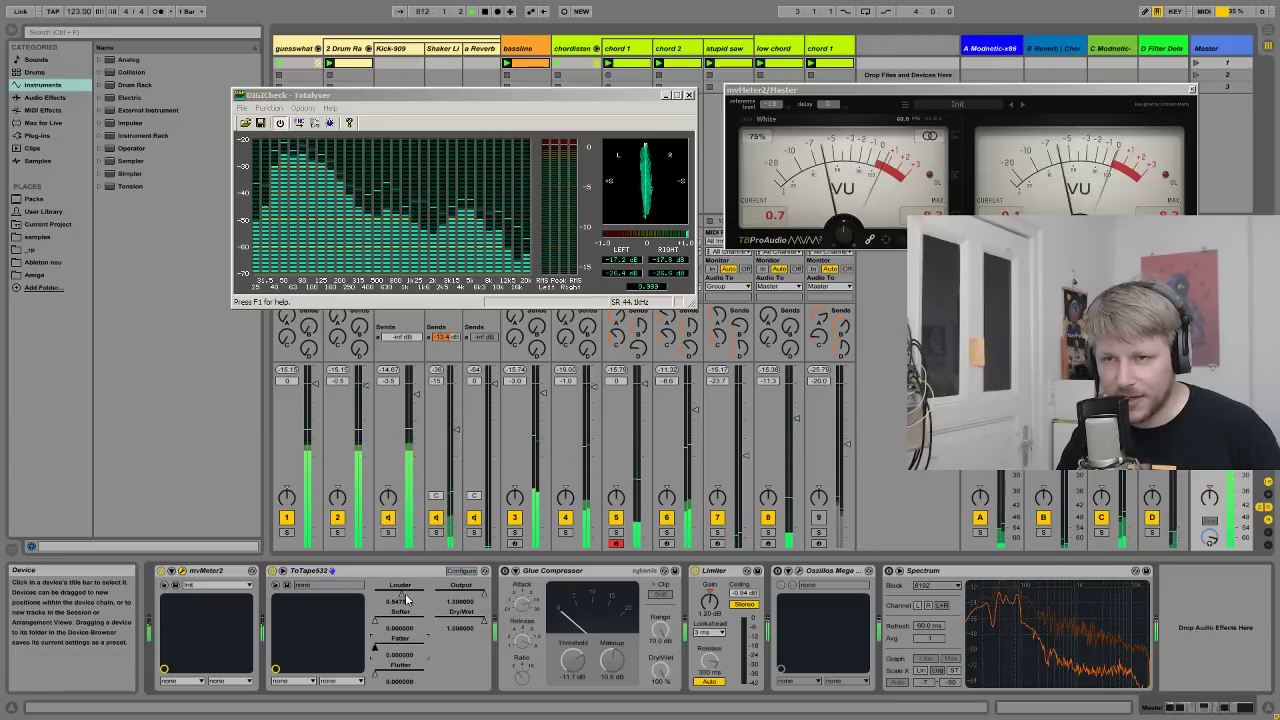
left_click(385, 571)
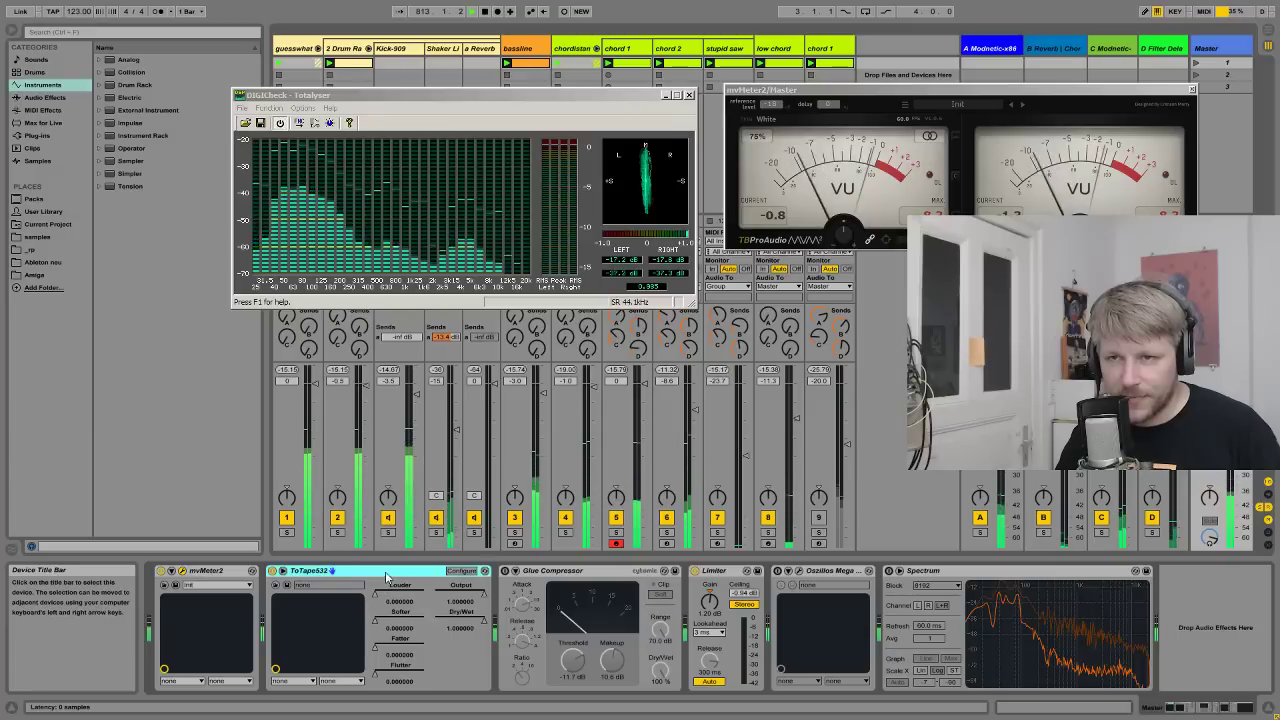
left_click_drag(377, 594, 392, 594)
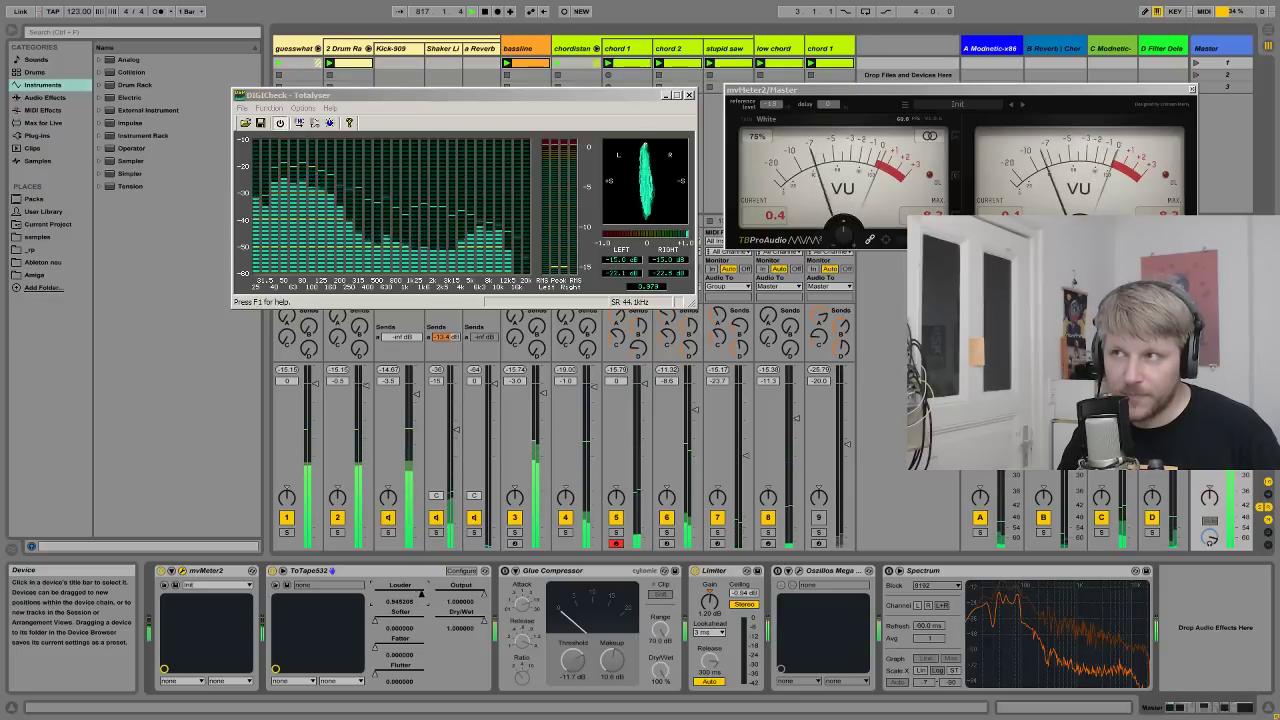
left_click_drag(422, 594, 424, 594)
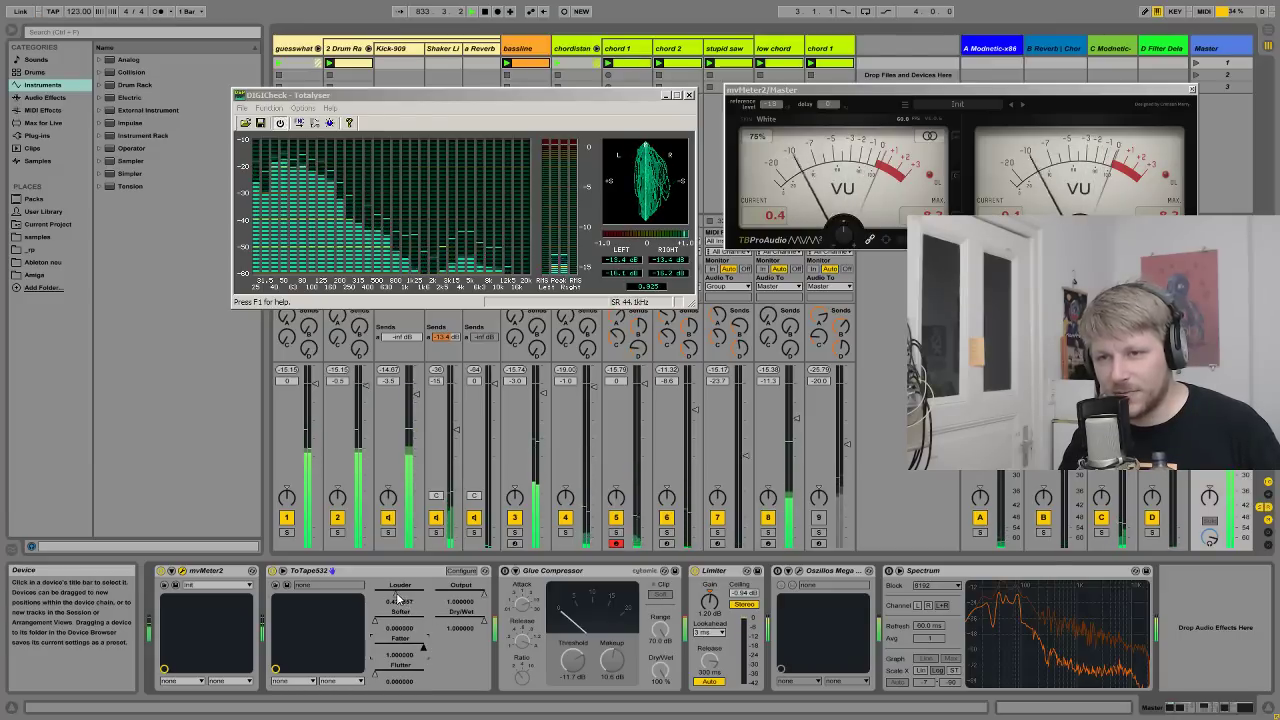
- Set ToTape532's Fatter to about 0.589, Louder to about 0.726 and Dry/Wet to about 0.164
left_click_drag(420, 652, 420, 675)
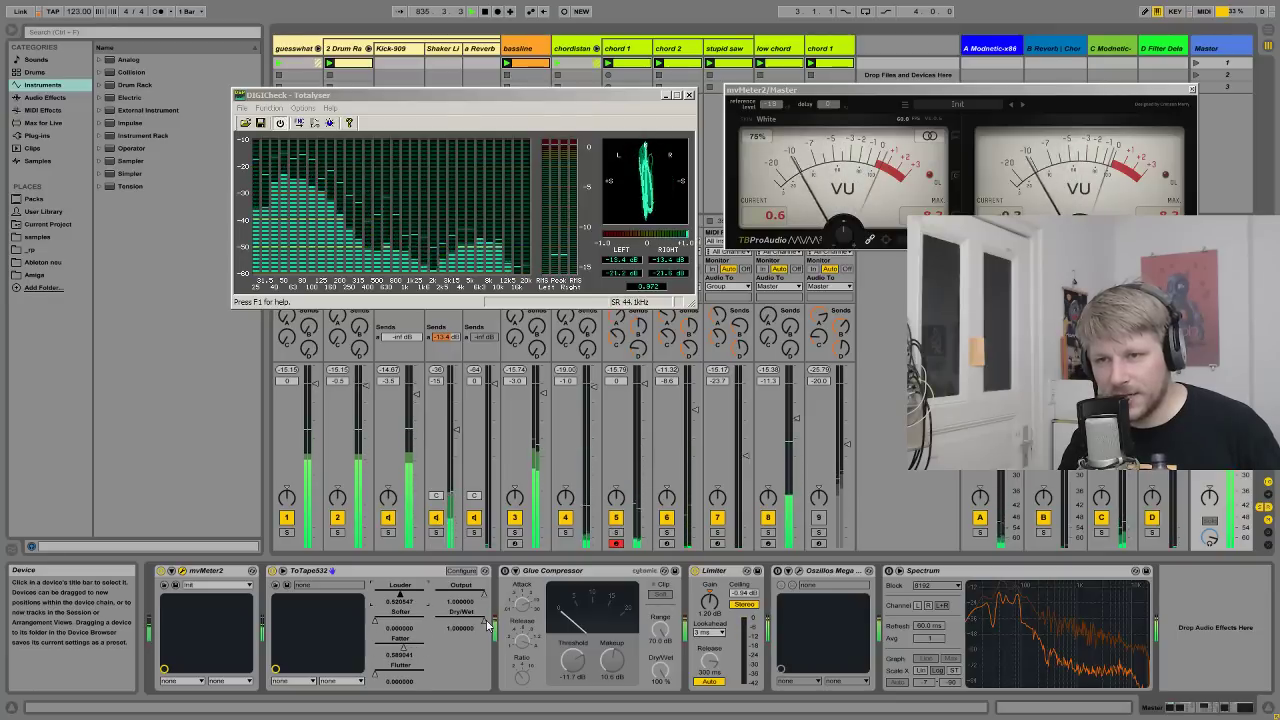
left_click_drag(461, 627, 461, 646)
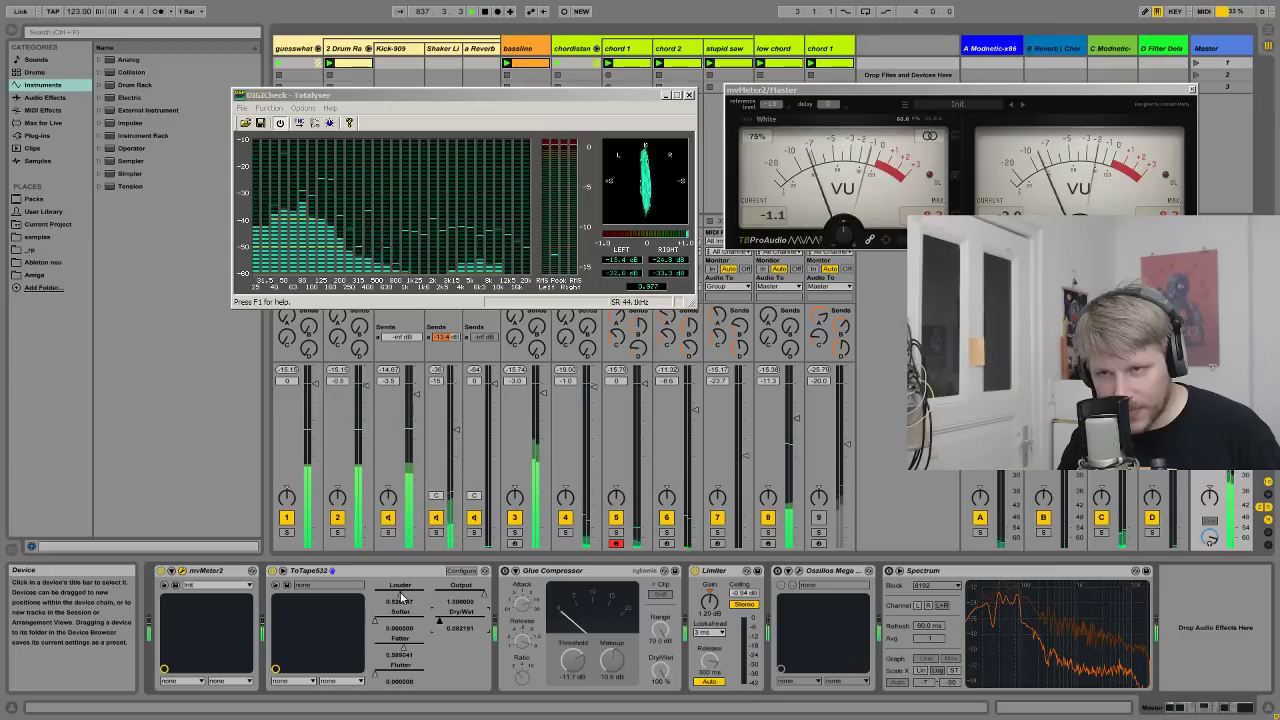
mouse_move(400, 601)
left_mouse_down()
mouse_move(400, 580)
mouse_move(460, 616)
left_mouse_up()
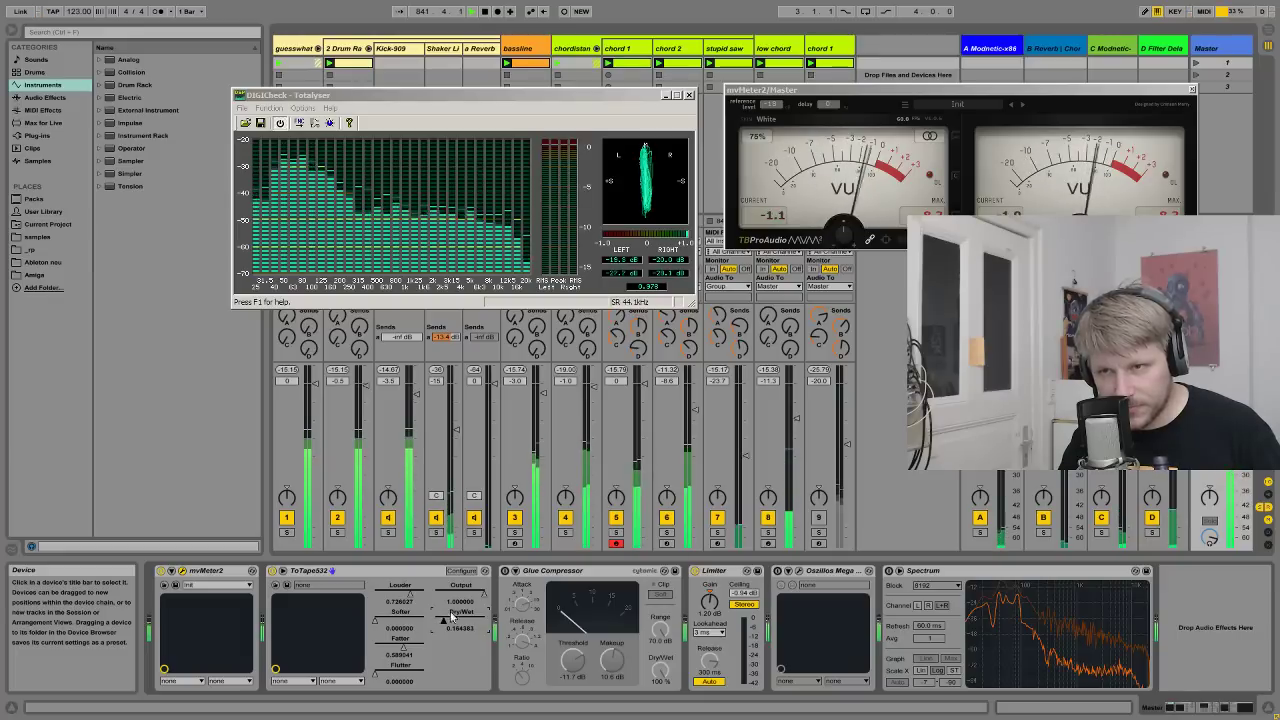
- Turn the Glue Compressor back on, set ToTape532's Dry/Wet to about 0.205, and raise the master volume to -0.1 dB
left_click(549, 618)
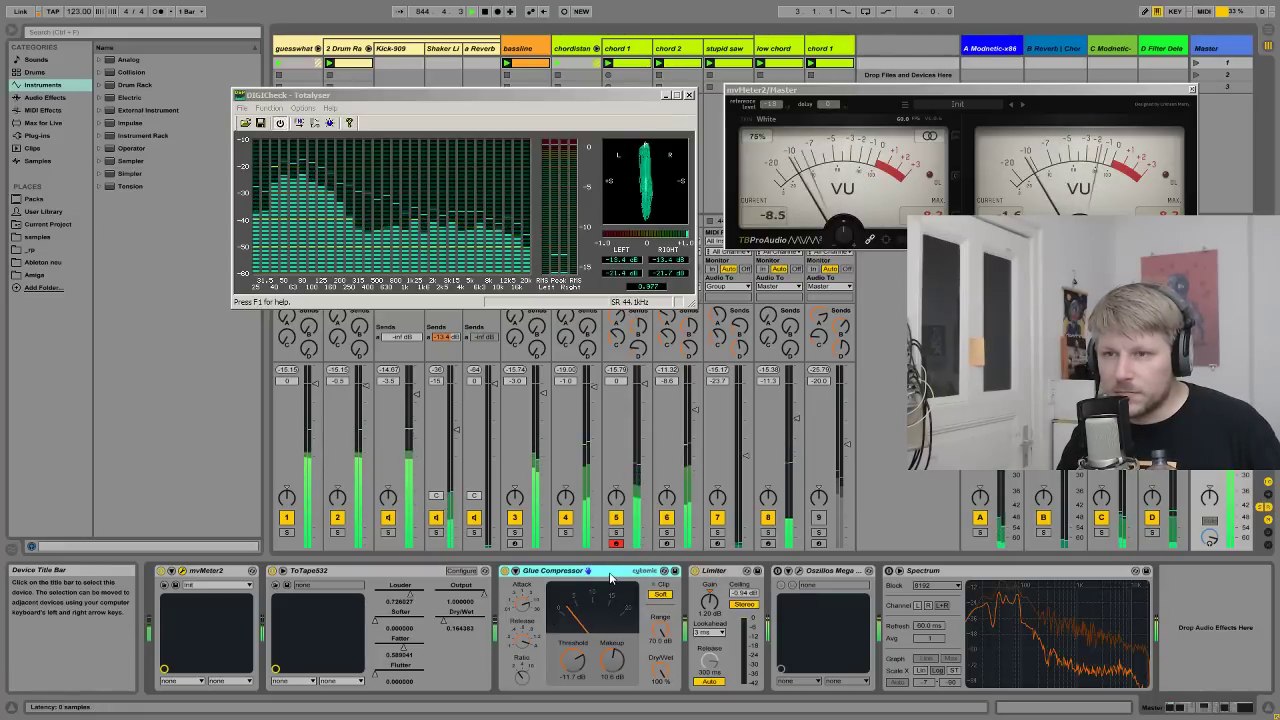
left_click_drag(446, 622, 446, 660)
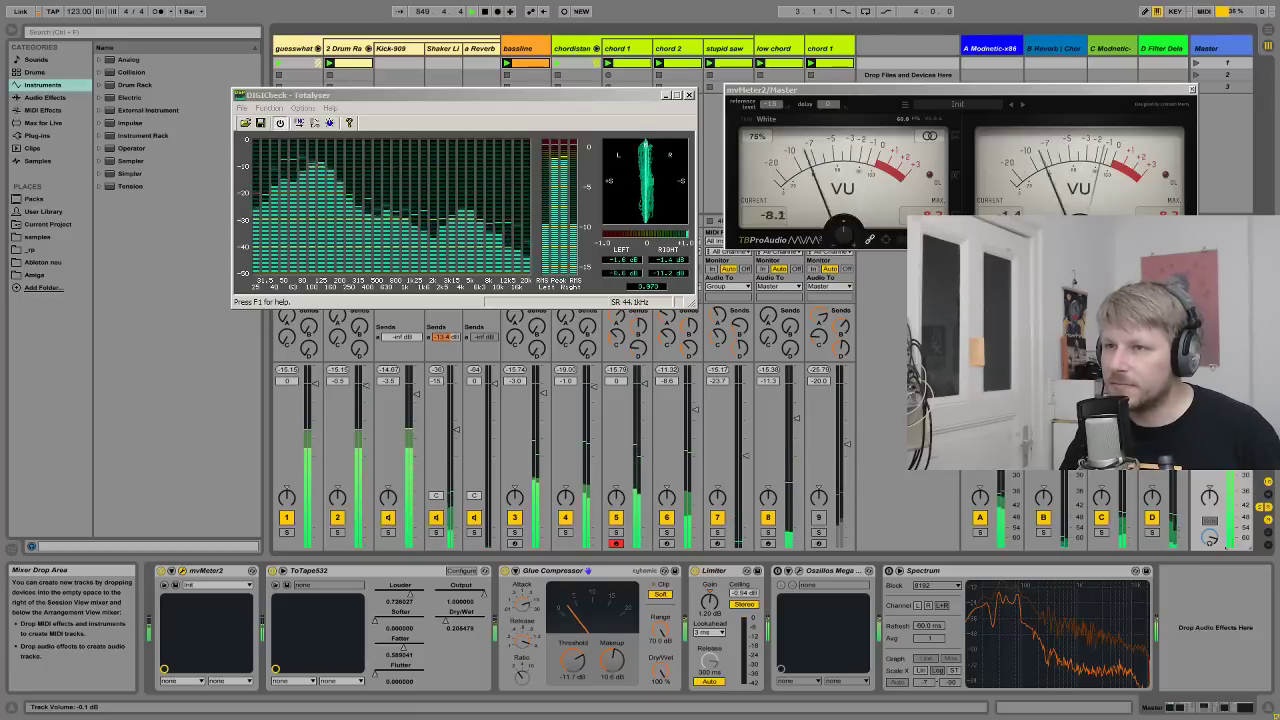
left_click(493, 625)
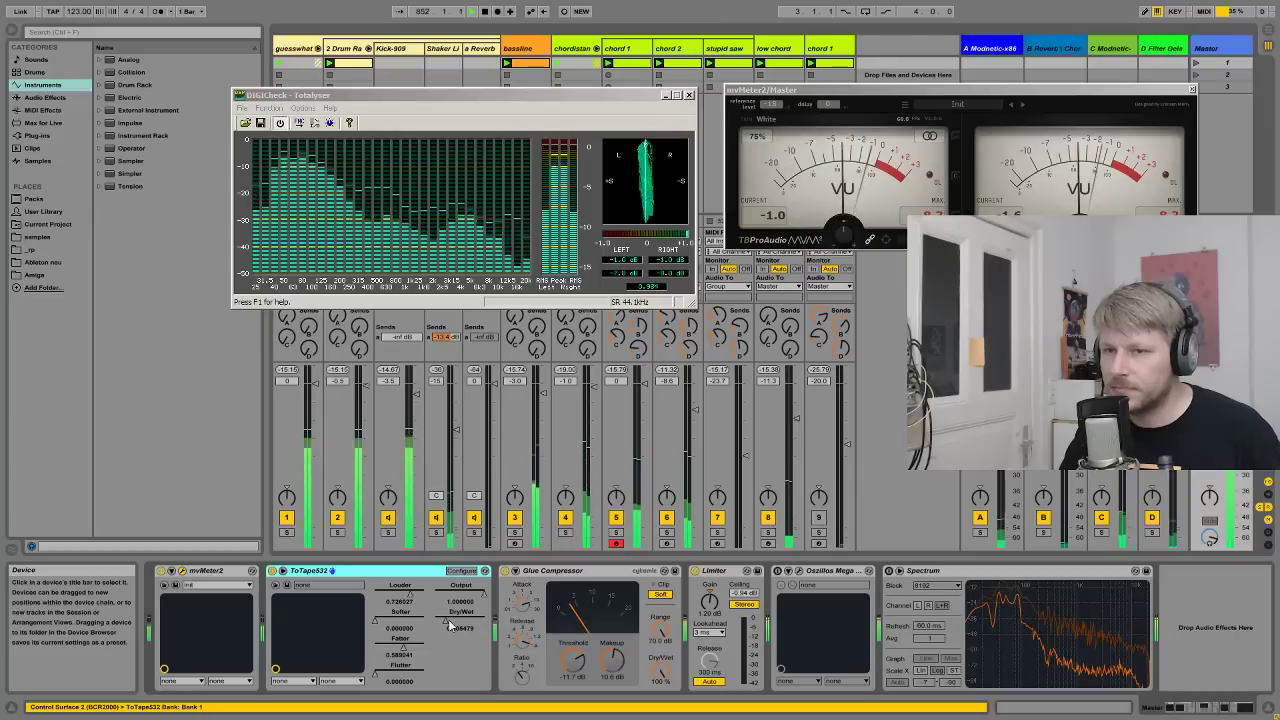
- Fine-tune ToTape532 to Fatter about 0.247, Dry/Wet about 0.164 and Louder about 0.438, and stop playback
left_click_drag(452, 627, 444, 625)
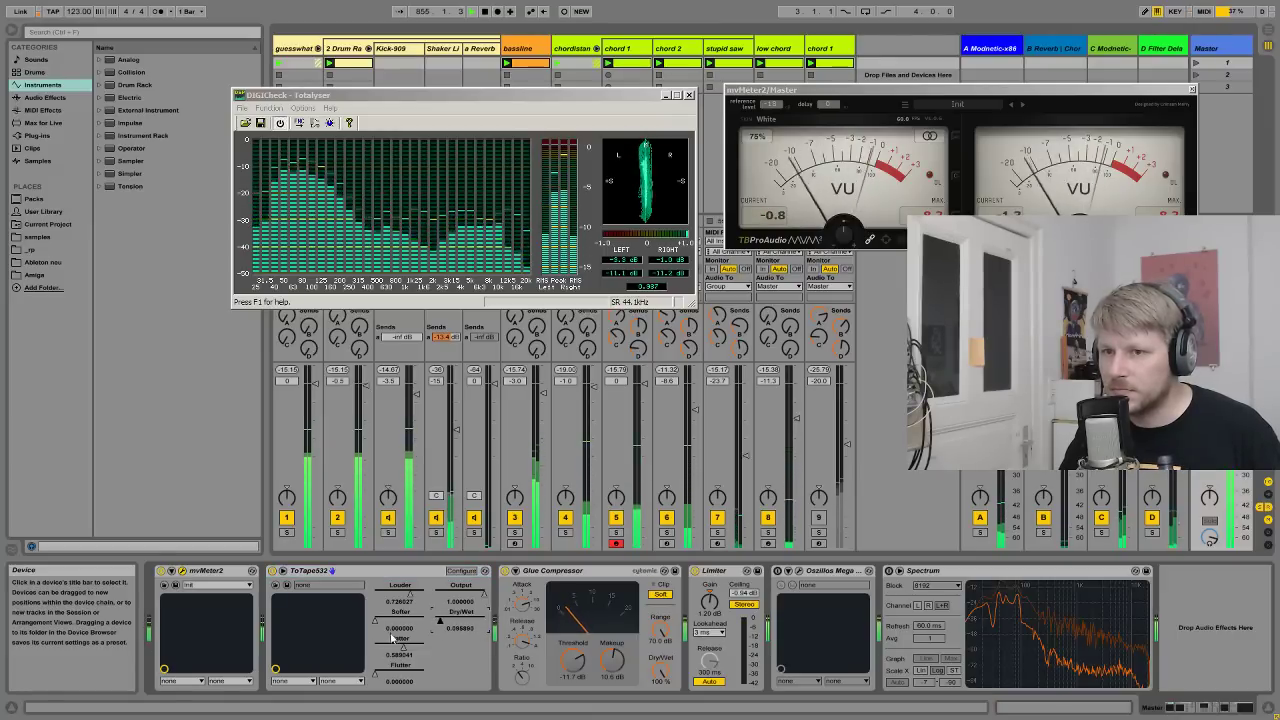
left_click_drag(406, 652, 388, 650)
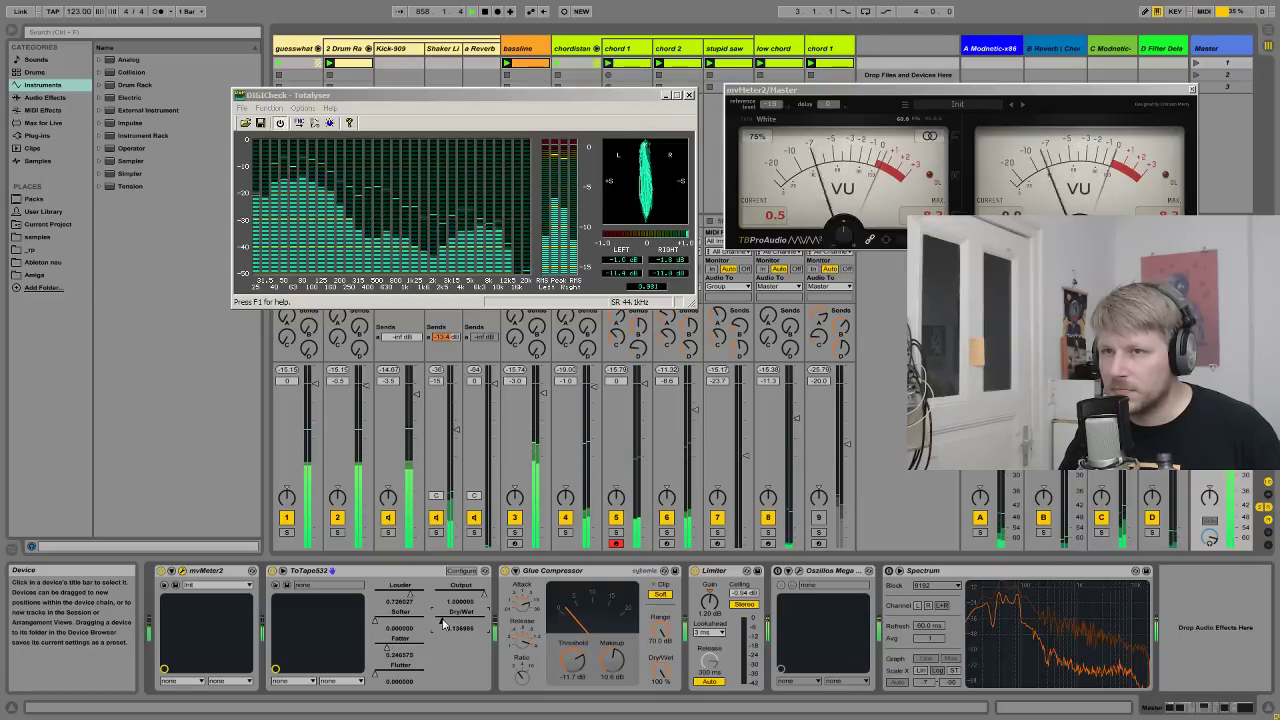
left_click_drag(441, 623, 444, 624)
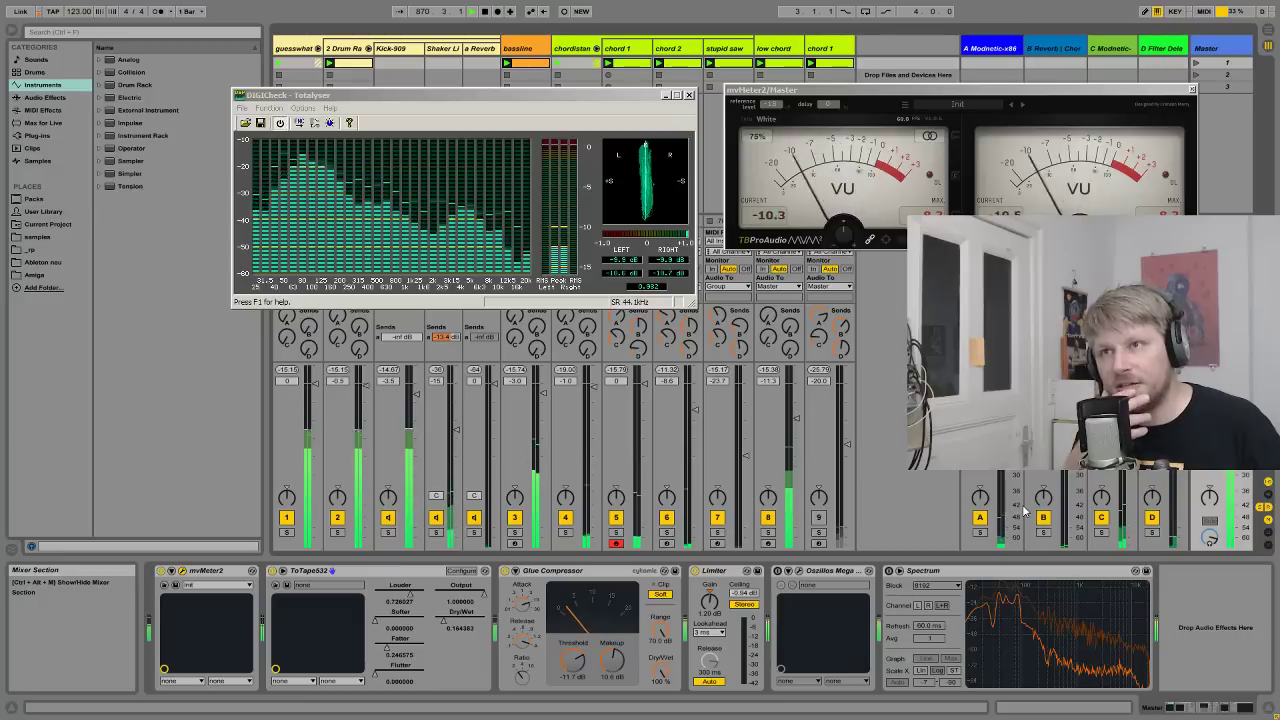
left_click(409, 571)
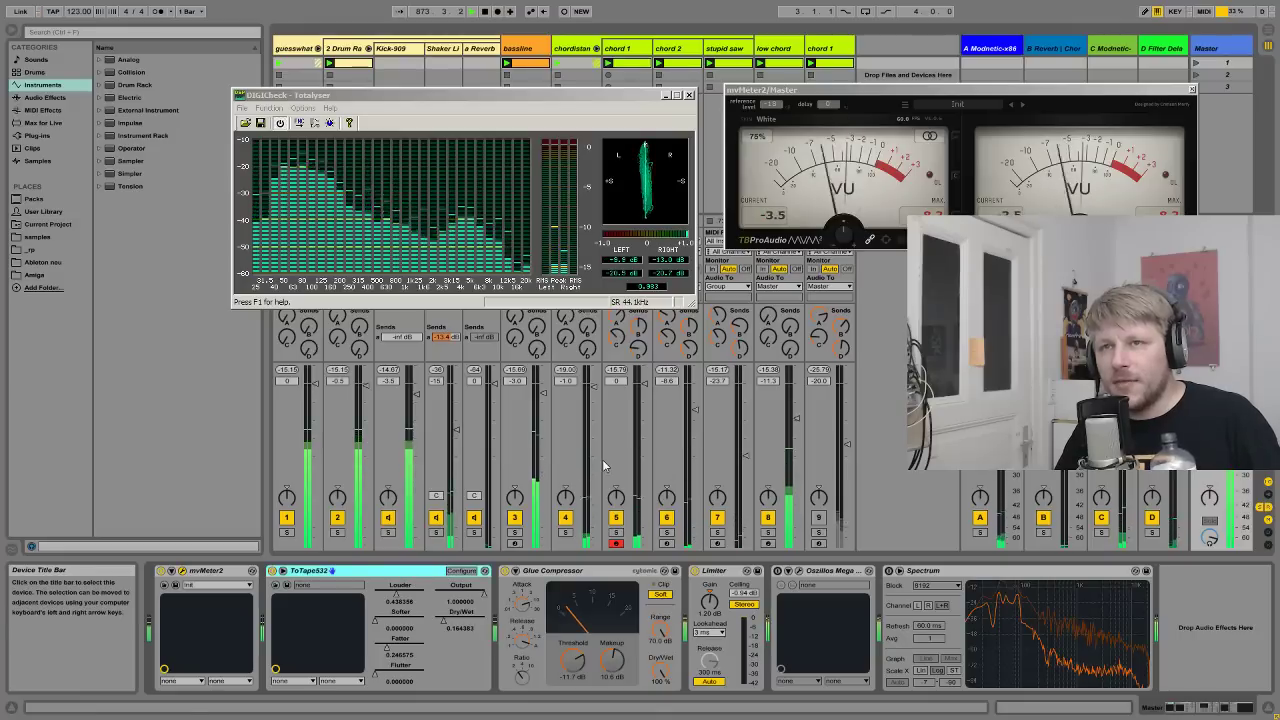
left_click(854, 91)
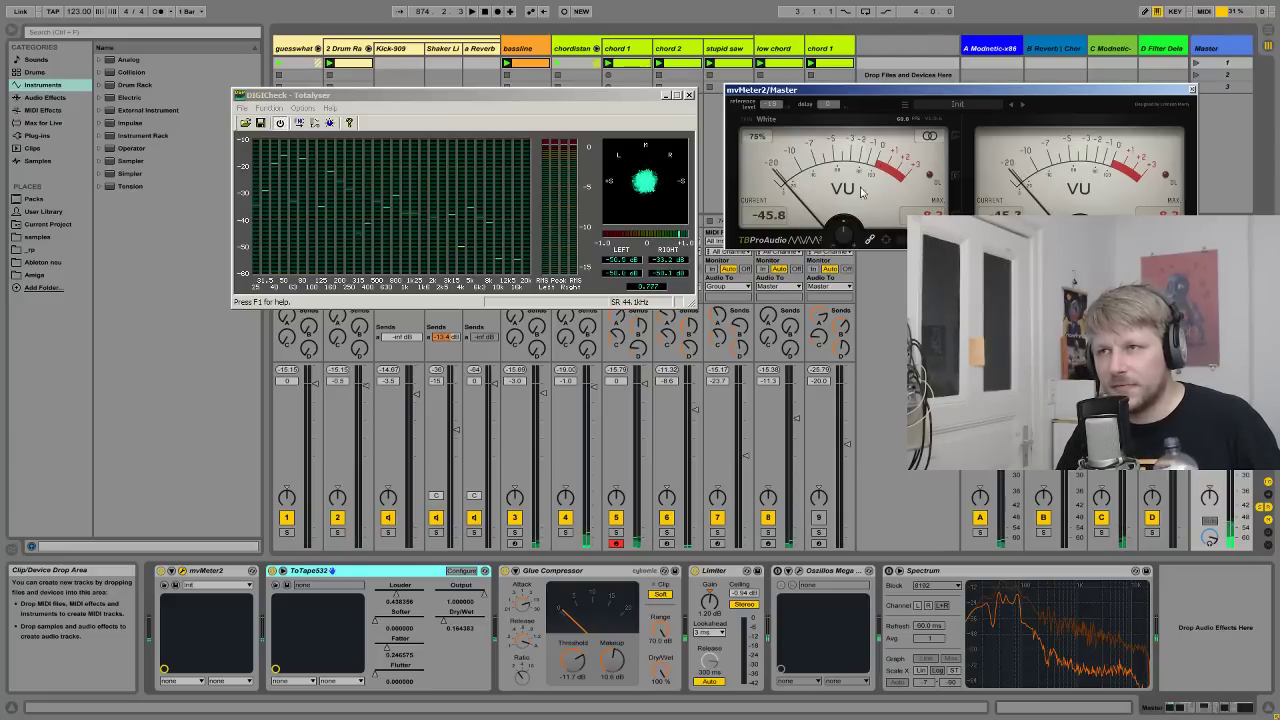
- Show the device chain of the chordistan group, followed by that of the first chord 1 track
left_click_drag(860, 92, 864, 92)
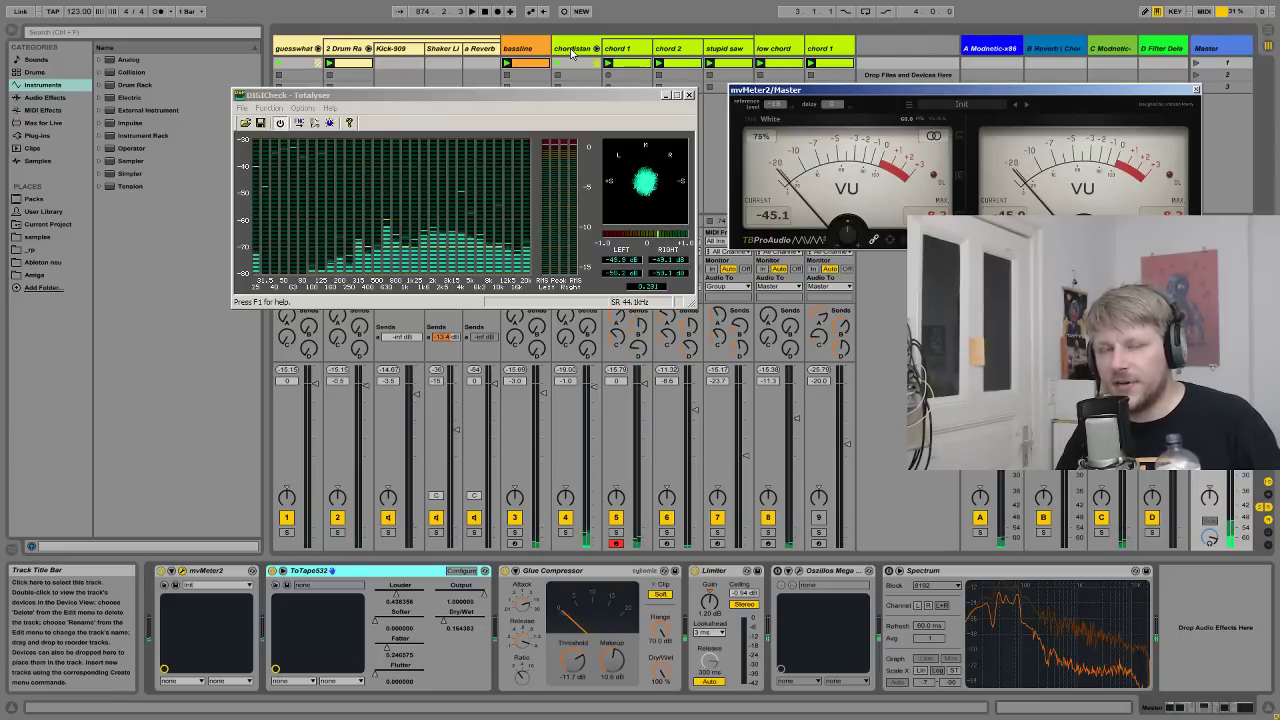
left_click(572, 49)
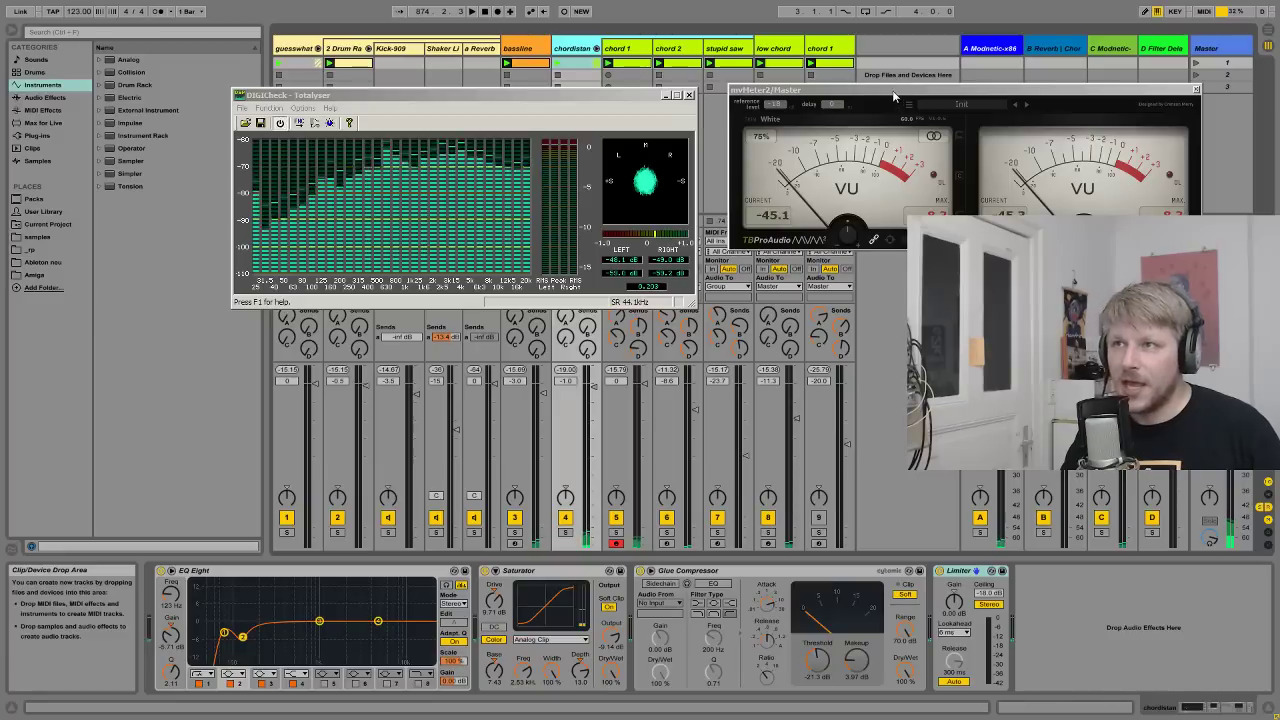
left_click(973, 211)
left_click(1231, 60)
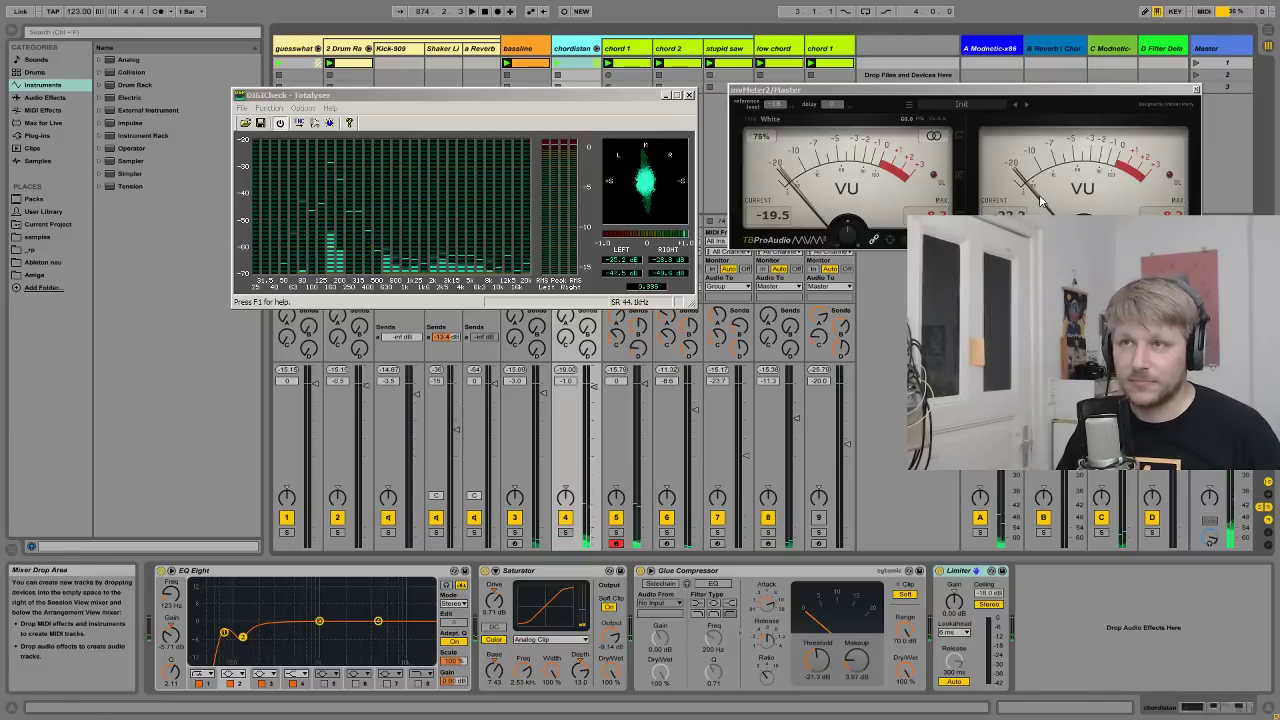
left_click(632, 48)
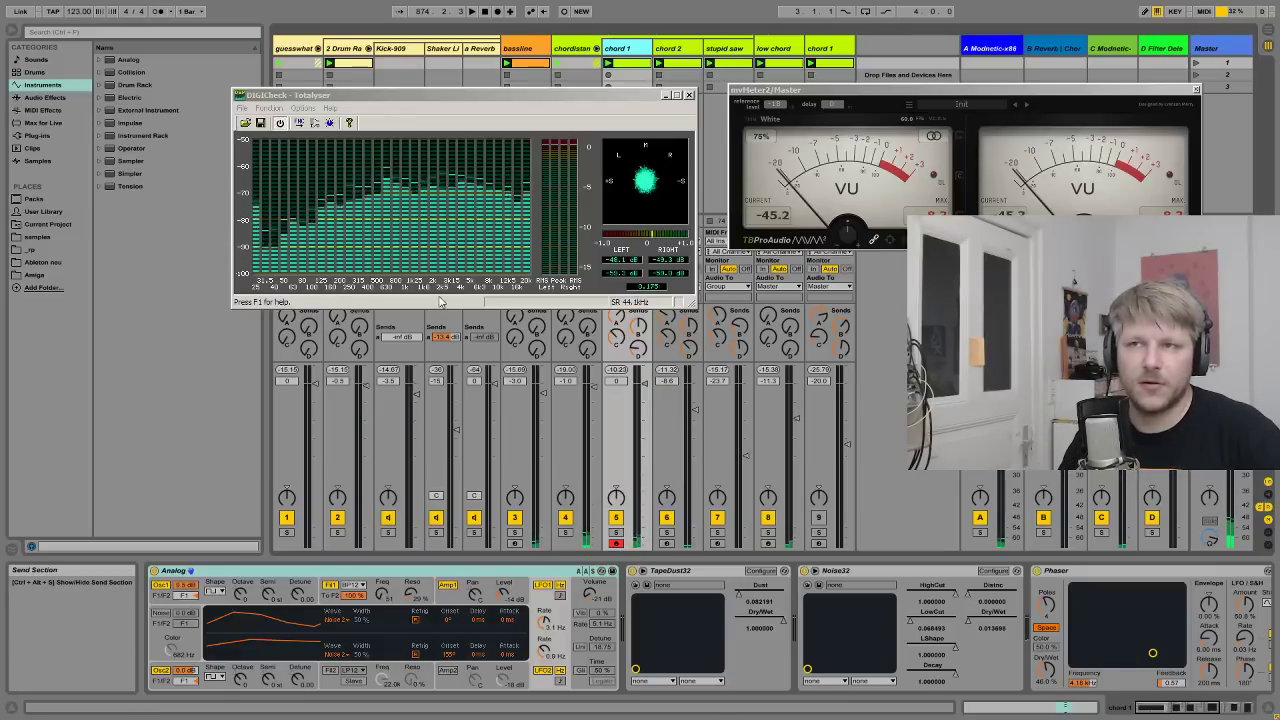
- Minimize the DIGICheck Totalyser window, show the master's device chain and close the mvMeter2 window
left_click_drag(494, 103, 509, 173)
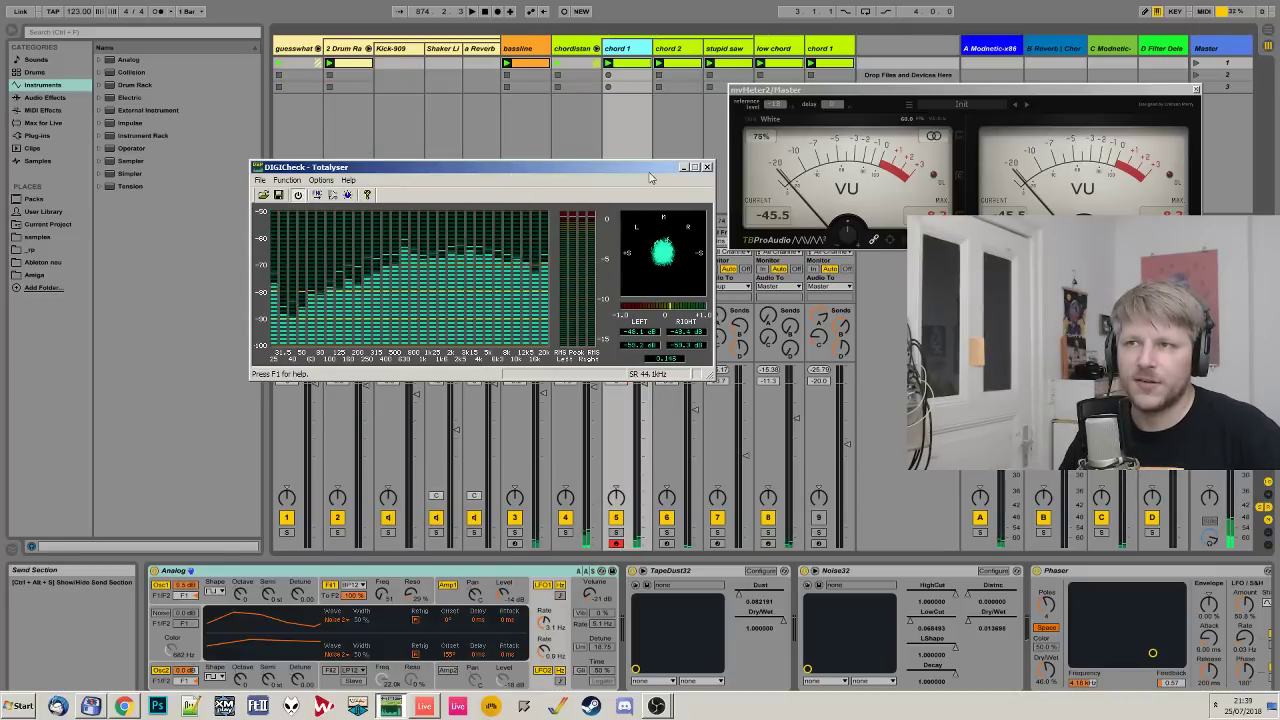
left_click(682, 167)
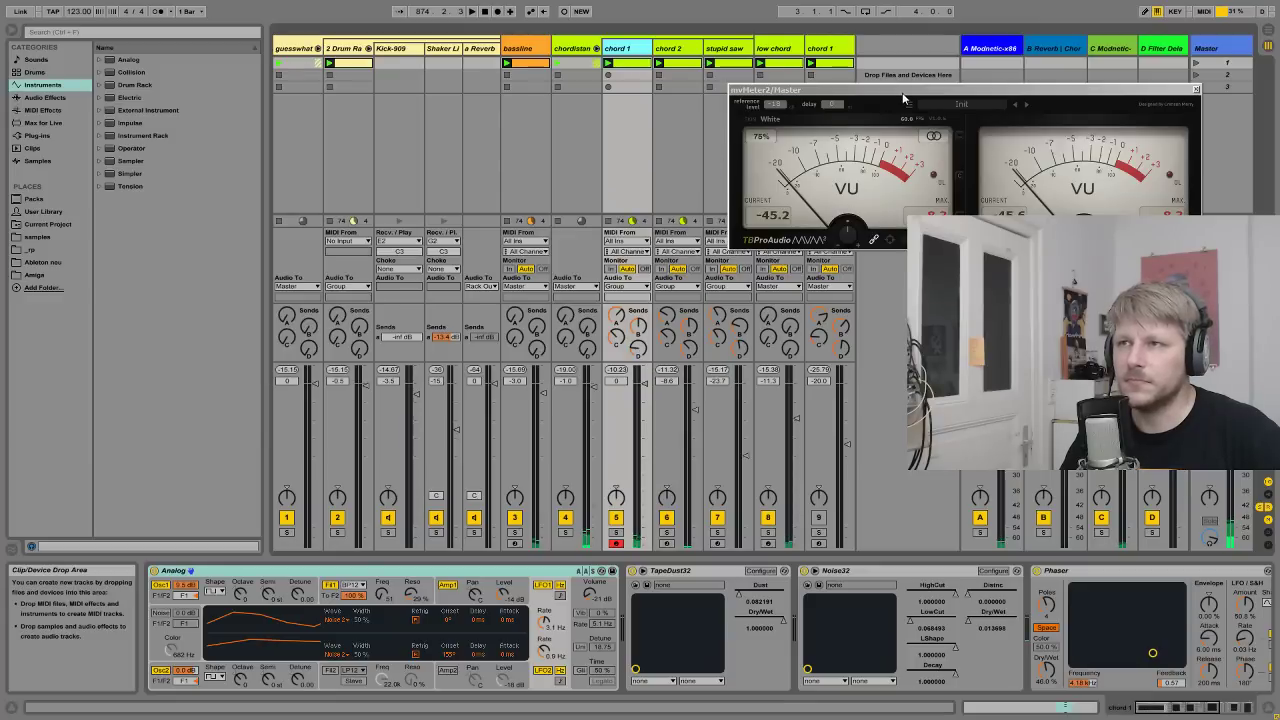
left_click_drag(903, 98, 821, 103)
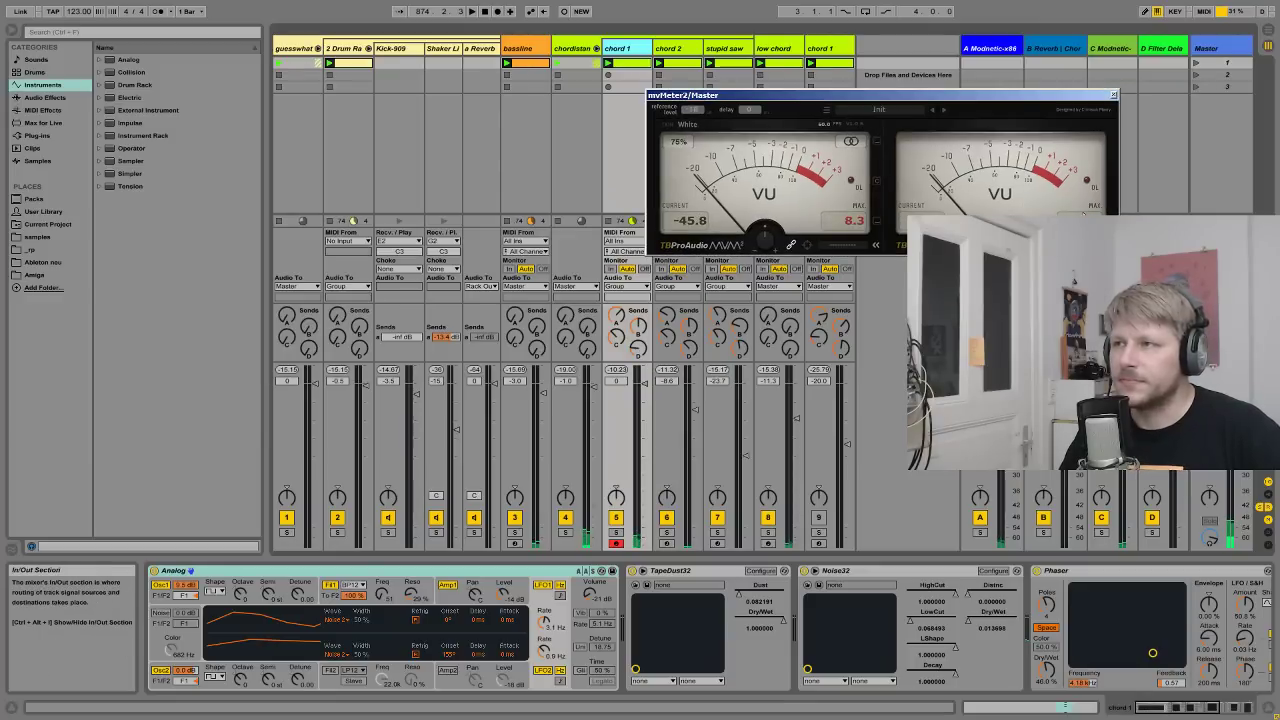
left_click(1218, 62)
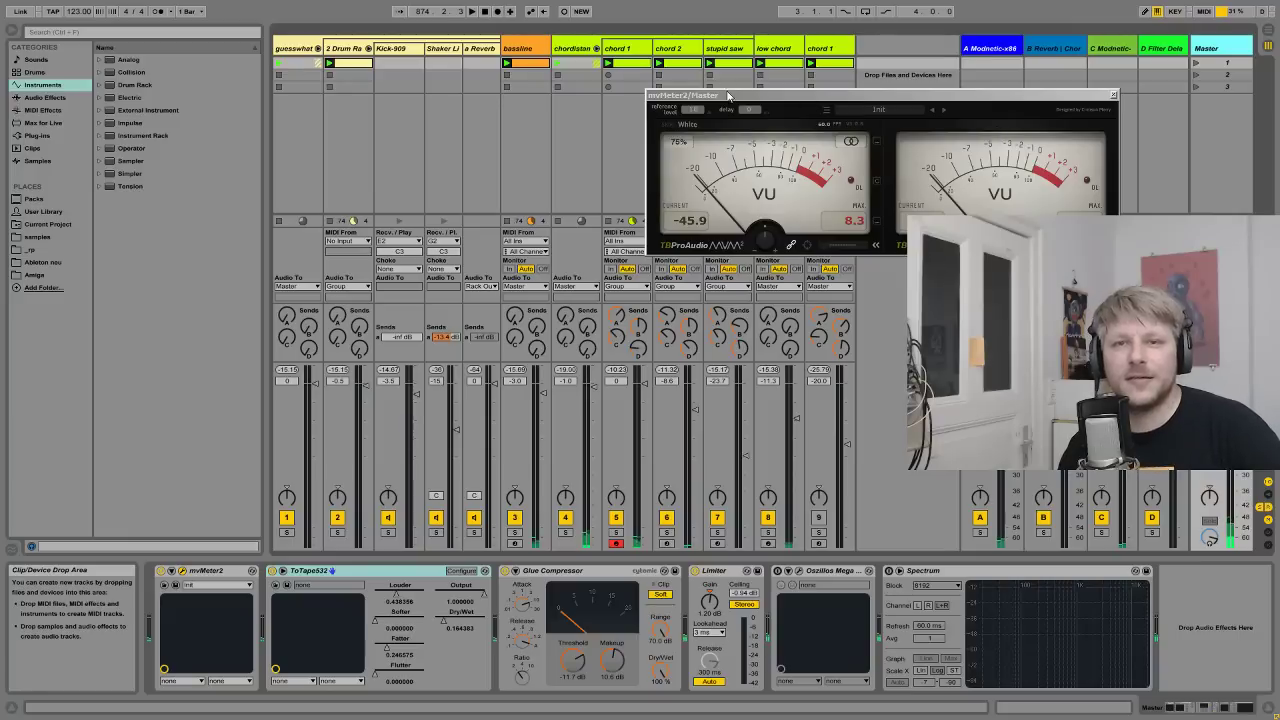
left_click_drag(773, 93, 778, 116)
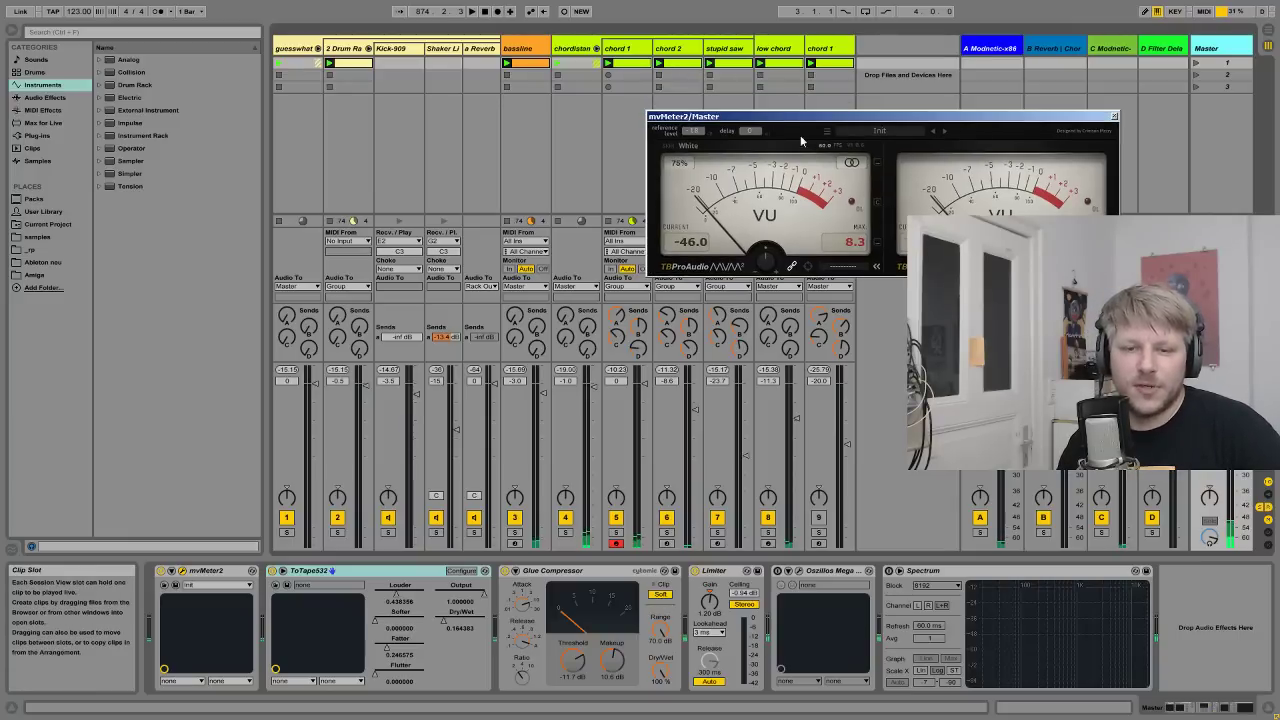
left_click_drag(884, 119, 844, 137)
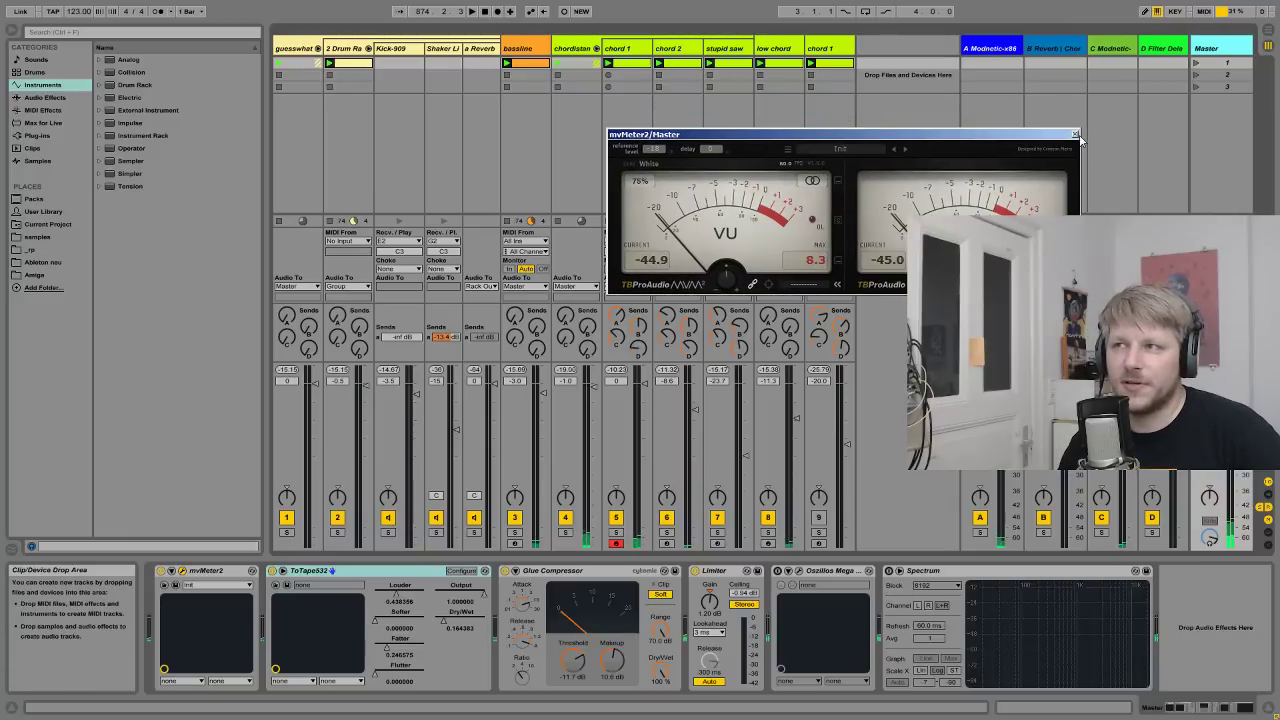
left_click(1075, 134)
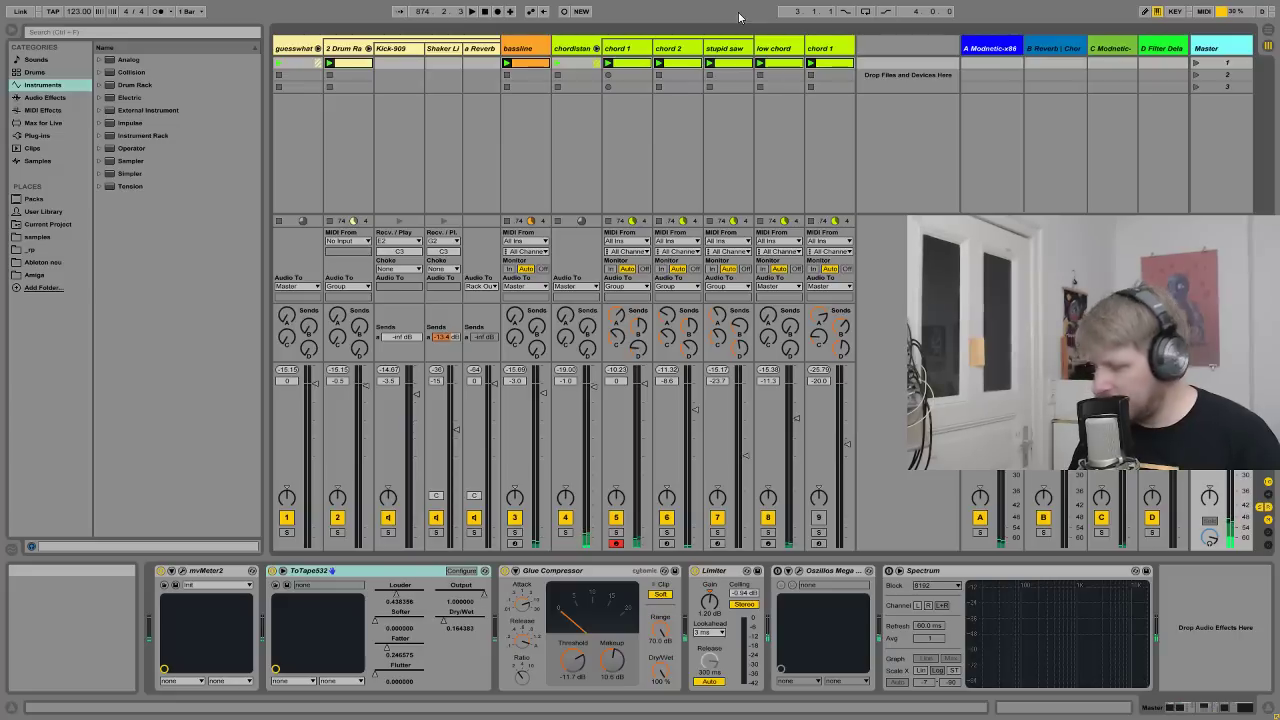
- Start playback and solo the chordistan group to audition the chord layers by themselves
key("space")
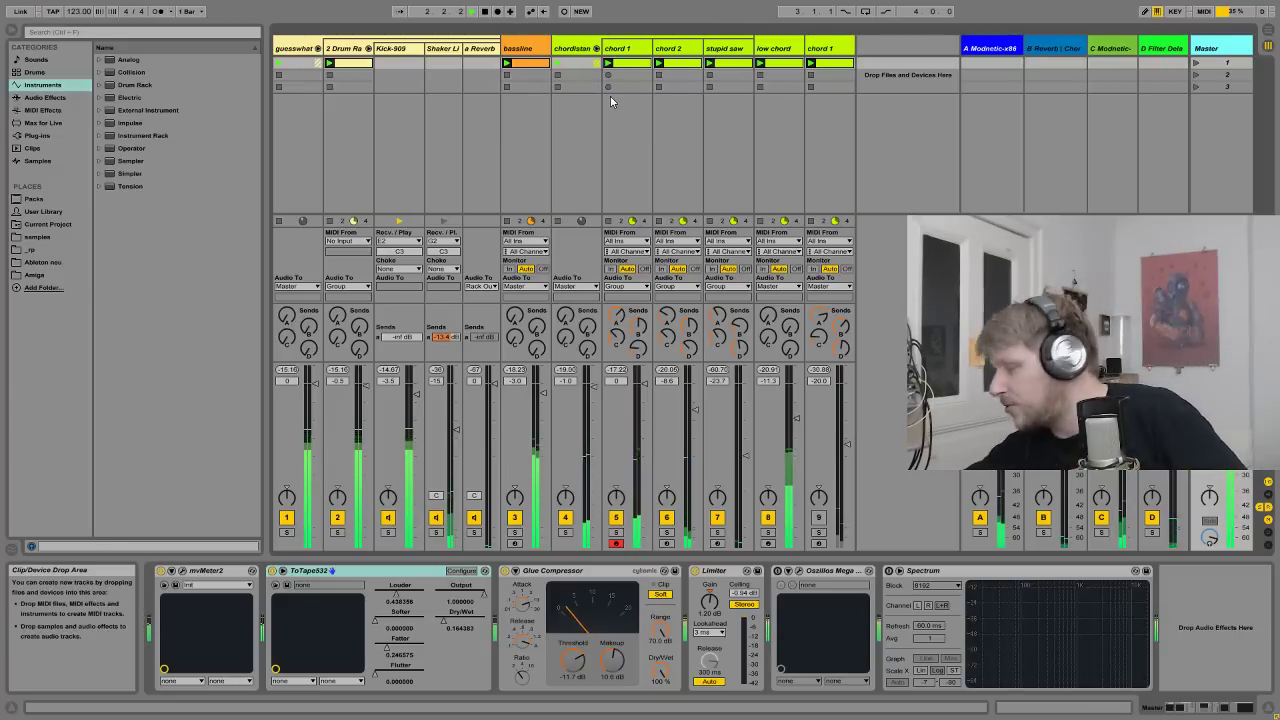
left_click(573, 530)
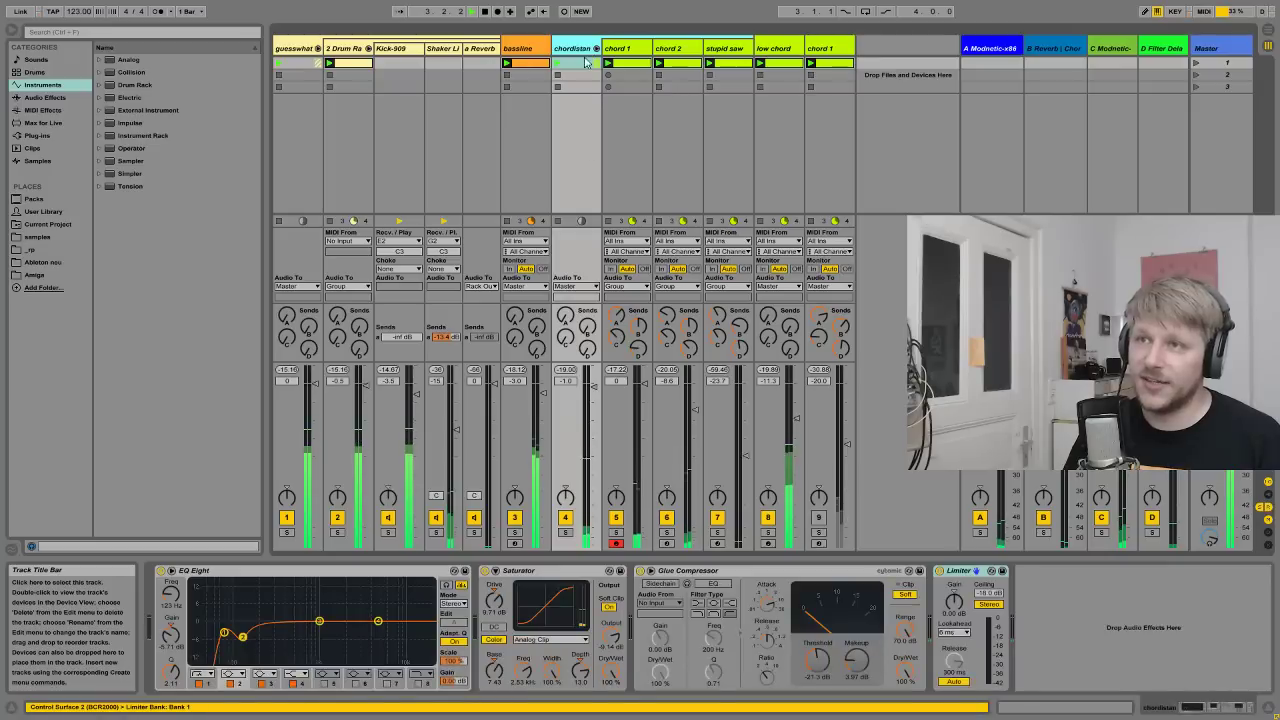
left_click(567, 532)
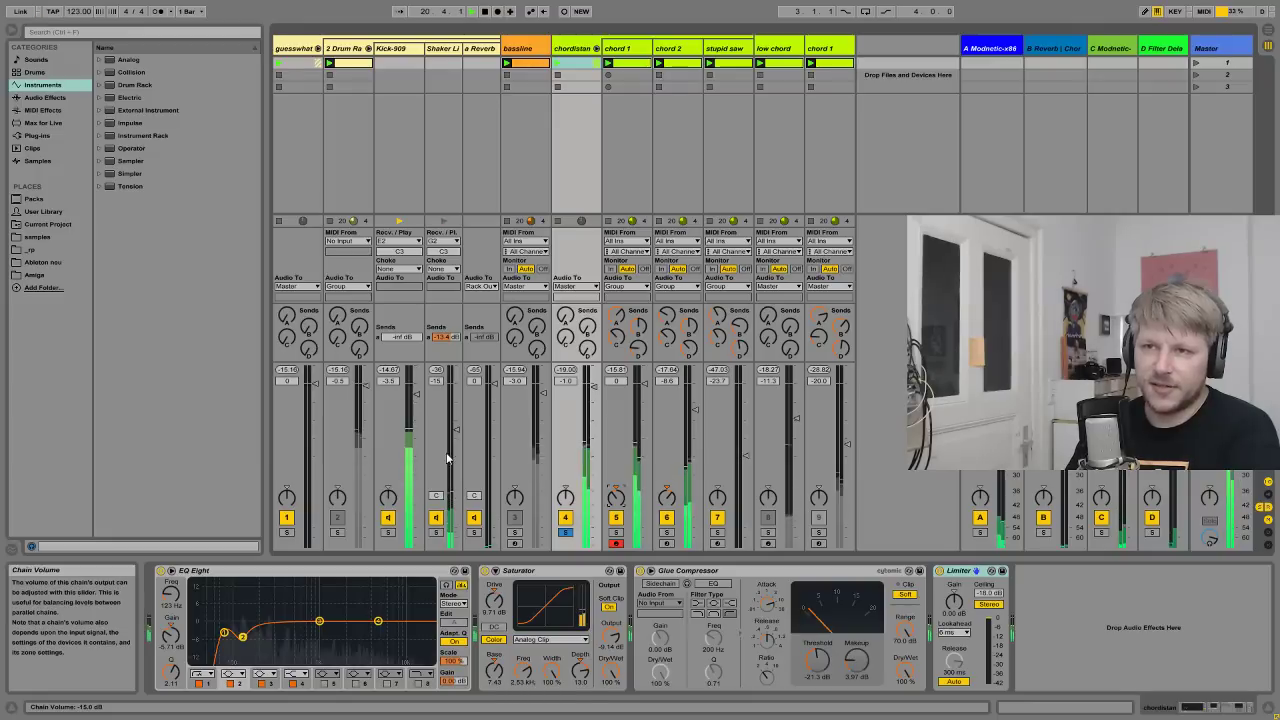
- Audition the drum rack group soloed alongside the chords, switching its Shaker chain off and on, and release the drum solo
left_click(436, 518)
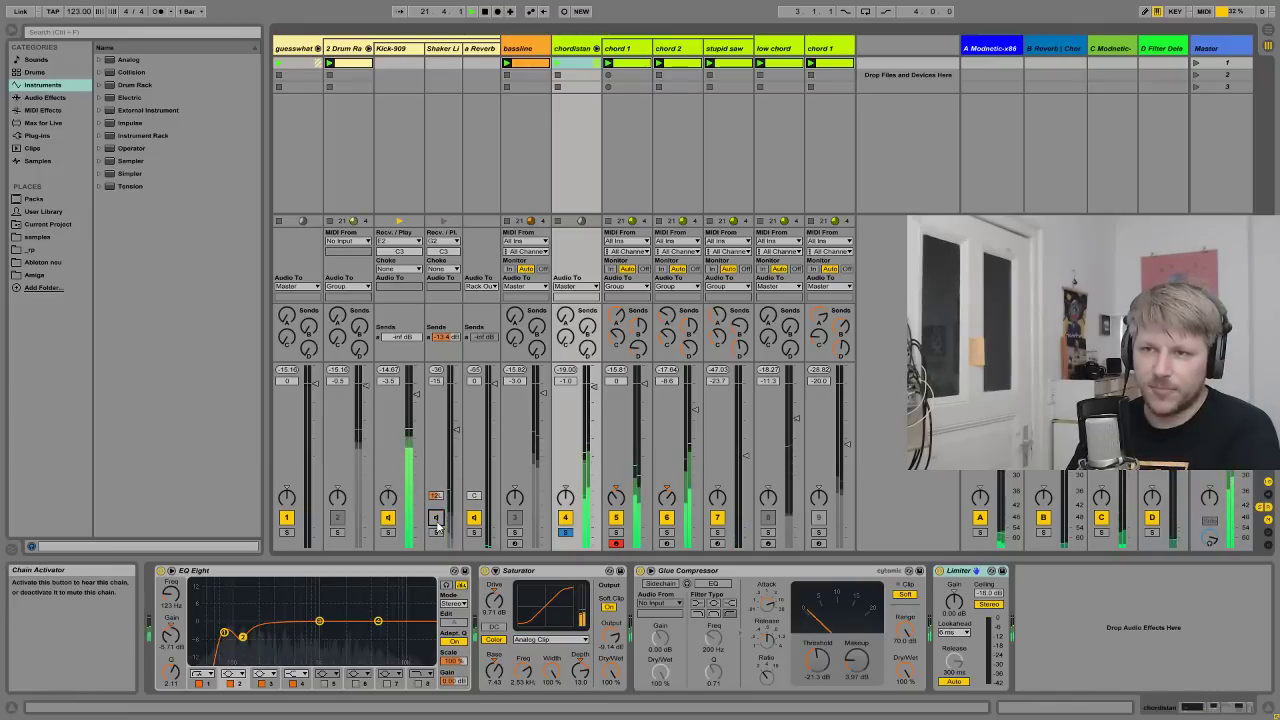
left_click(337, 532)
left_click(436, 518)
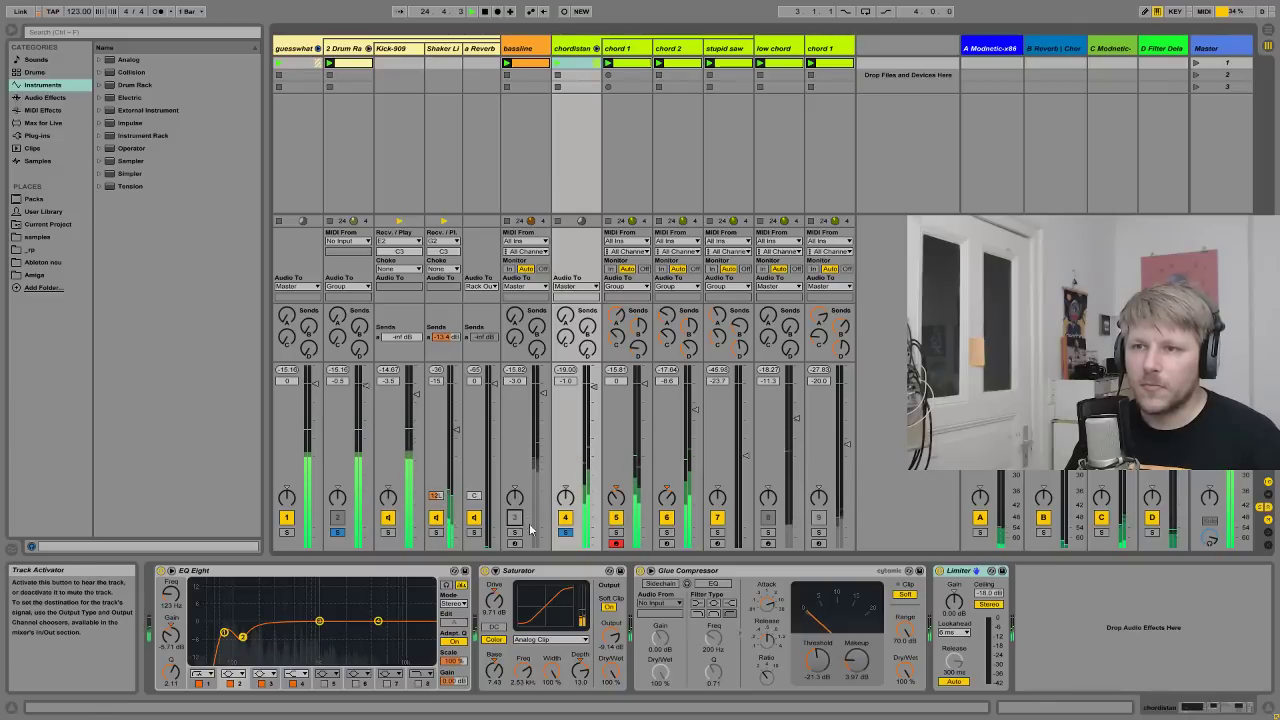
left_click(343, 532)
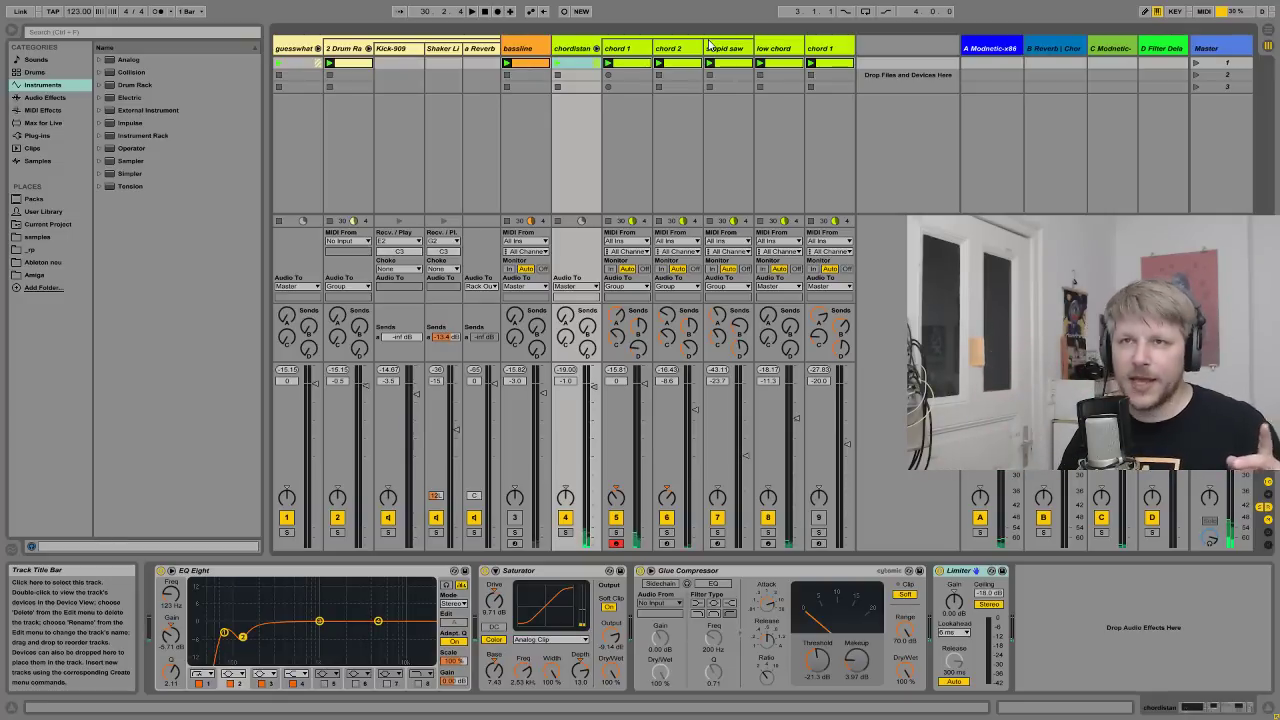
- Switch to the Chrome browser and close the Facebook, Twitter and Reddit tabs, leaving a single new tab
key("super")
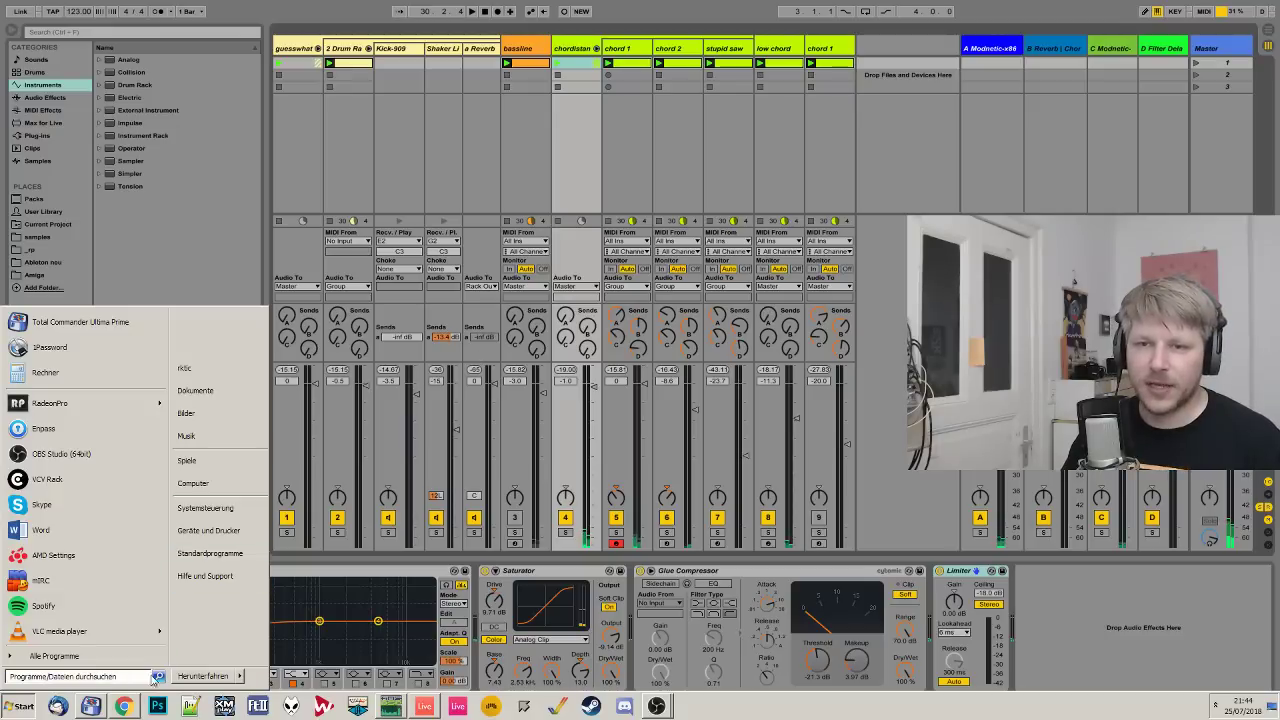
key("Escape")
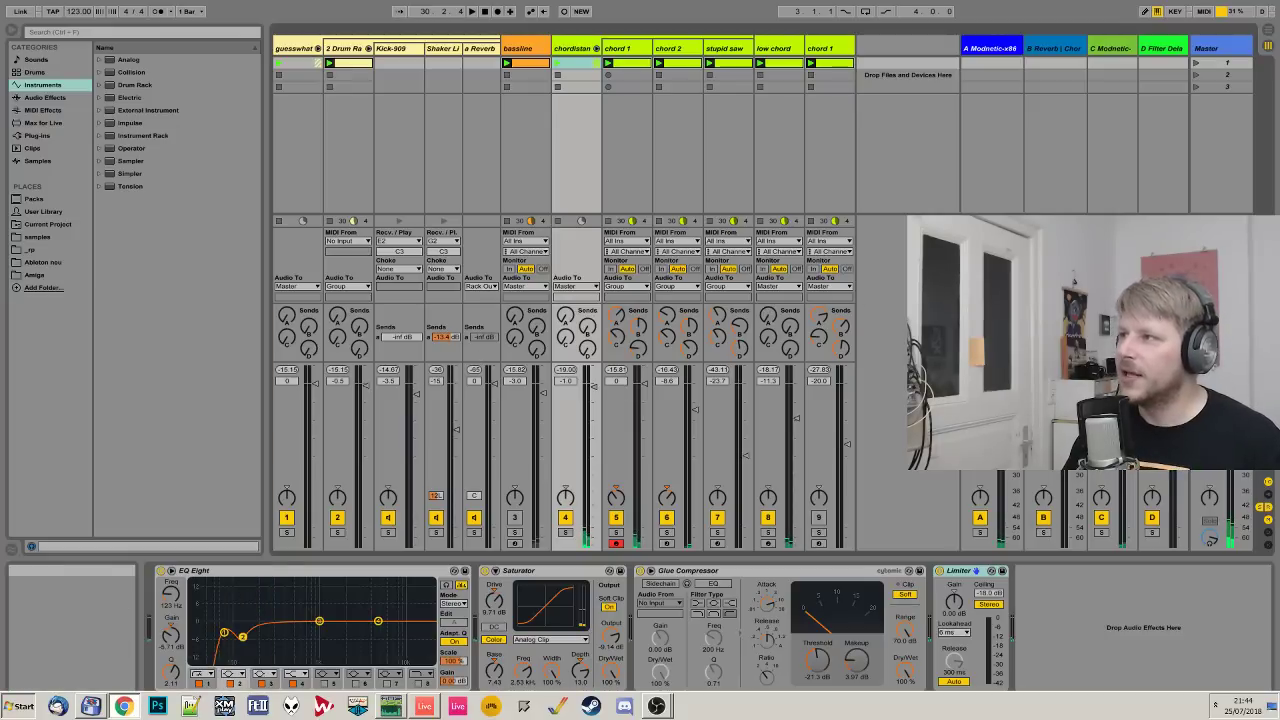
key("alt+Tab")
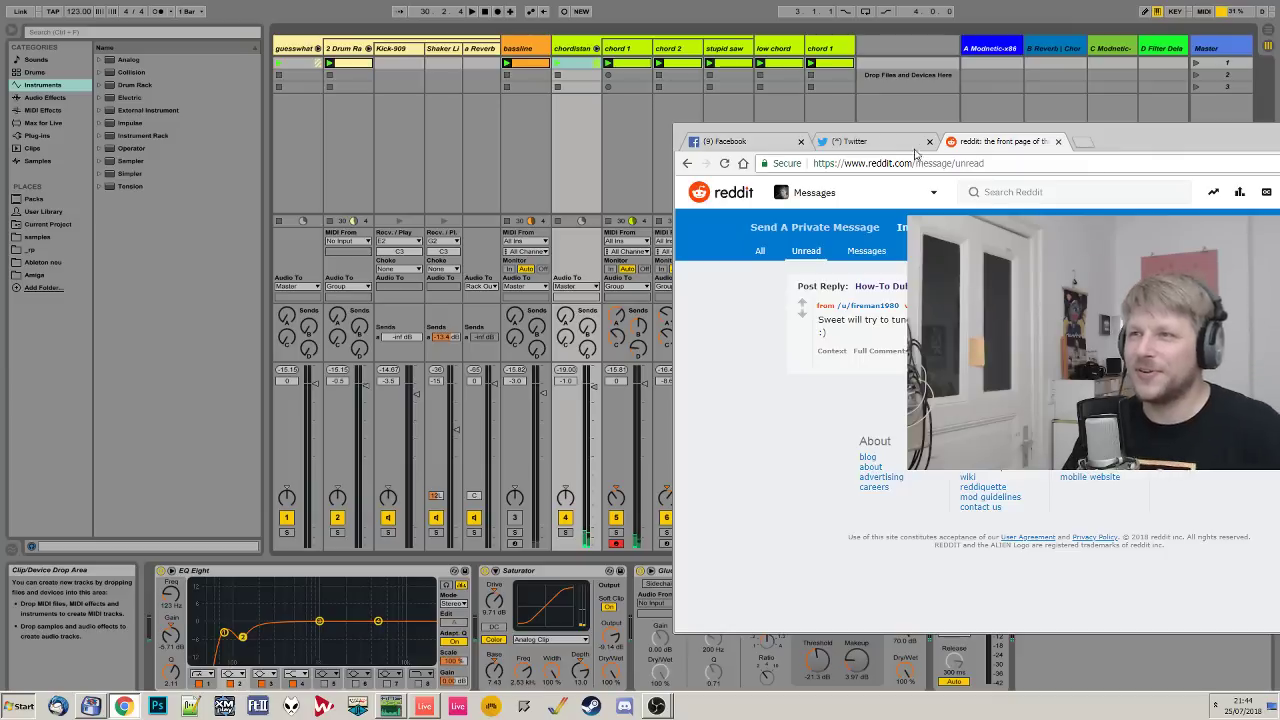
left_click(770, 138)
left_click(800, 141)
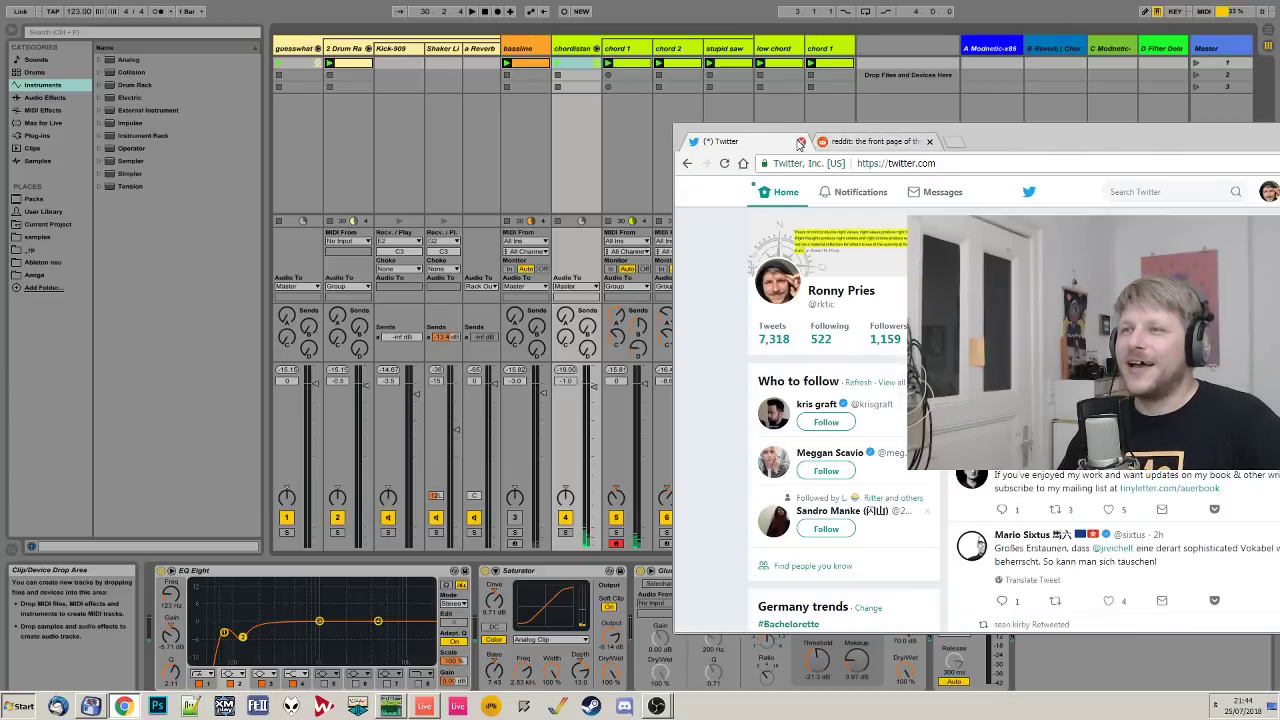
left_click(800, 141)
left_click(829, 141)
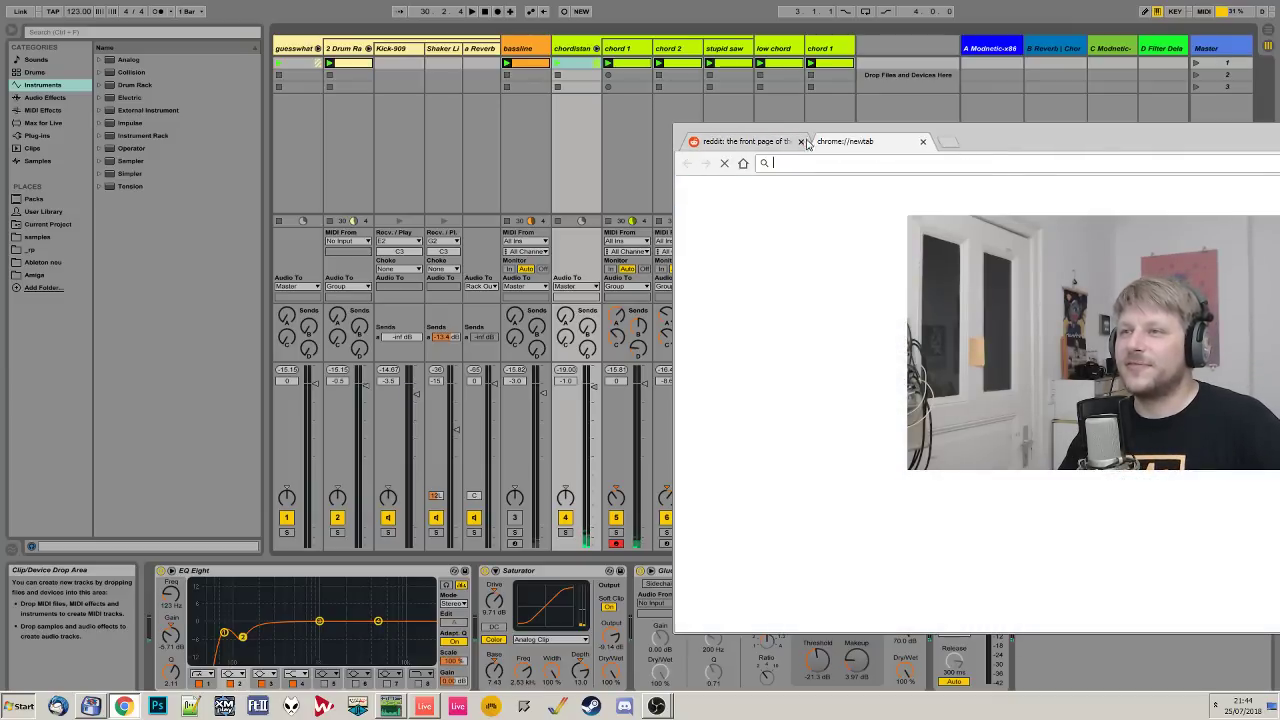
left_click(806, 141)
- Load airwindows.com, maximize the browser window and look over the top of the home page
left_click_drag(938, 146, 690, 117)
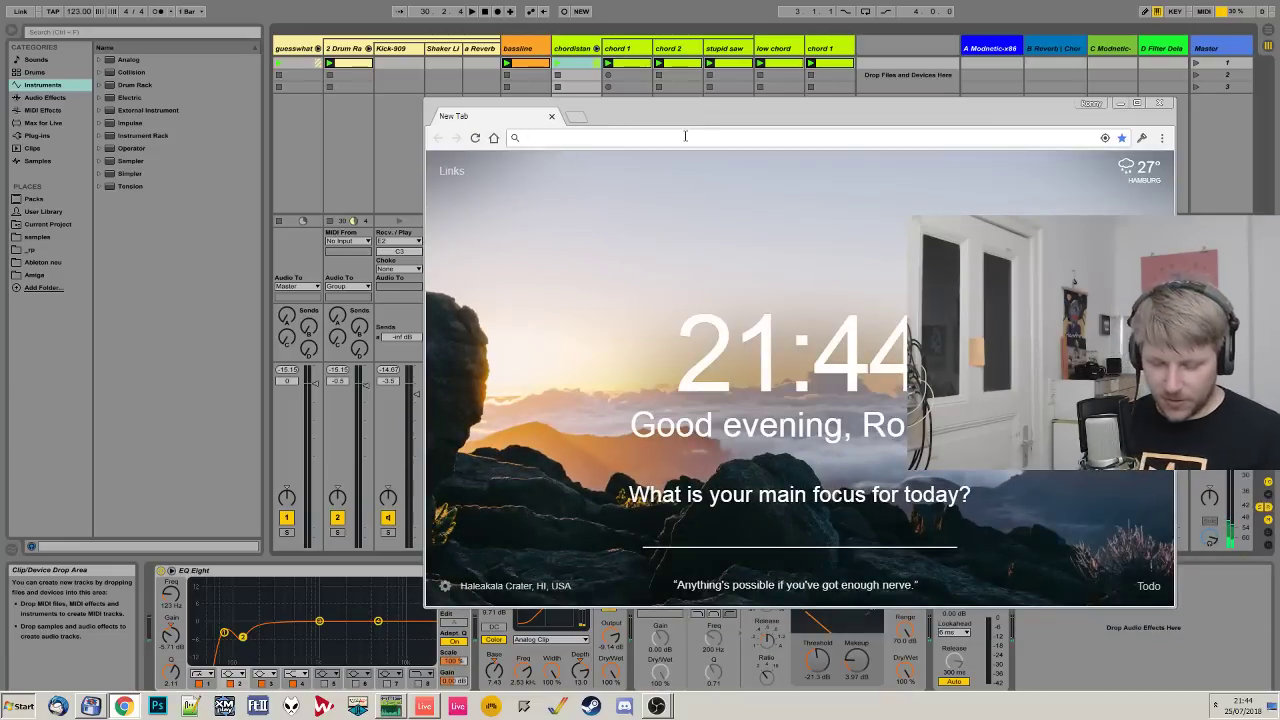
type("airwindows.com")
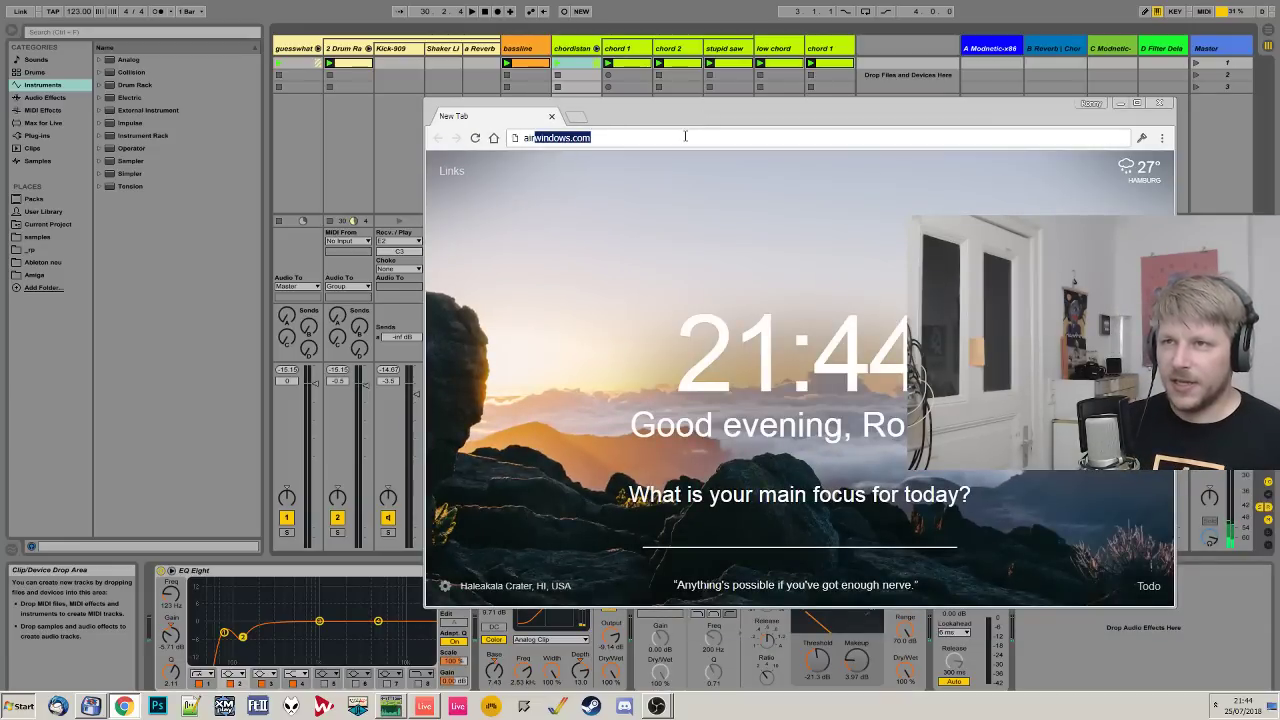
key("Return")
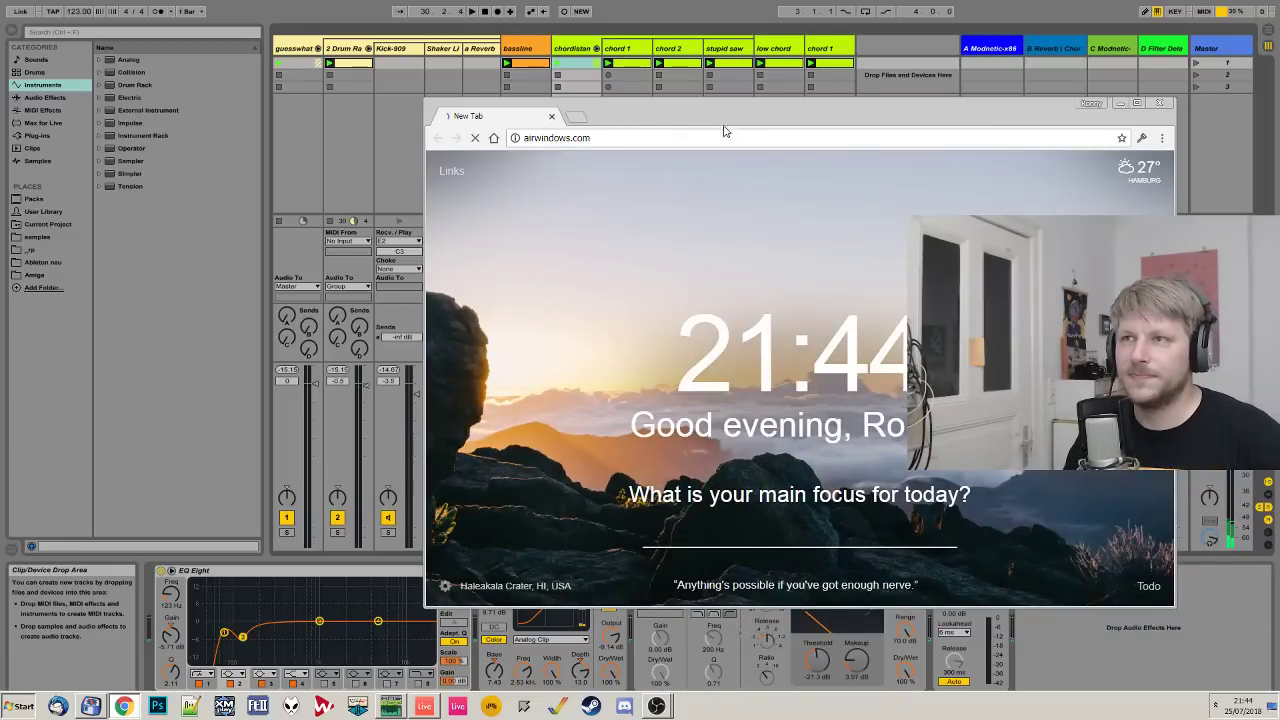
double_click(722, 108)
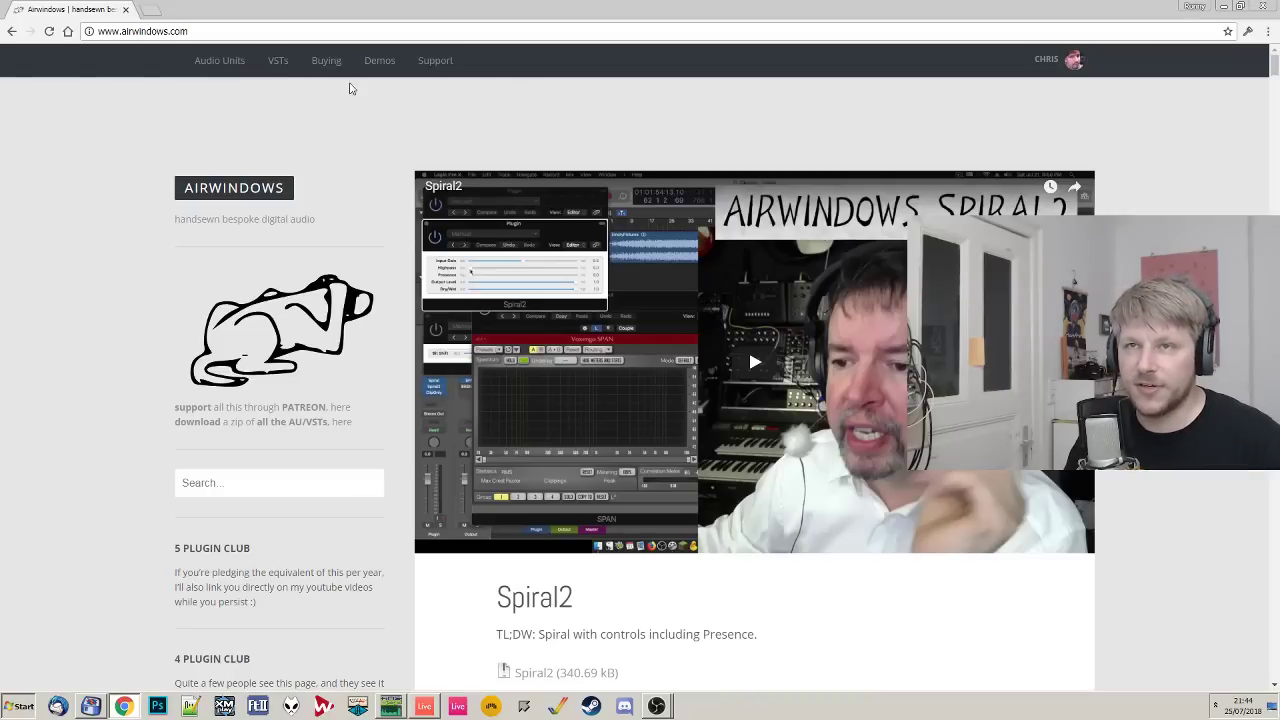
scroll(126, 200, "down", 3)
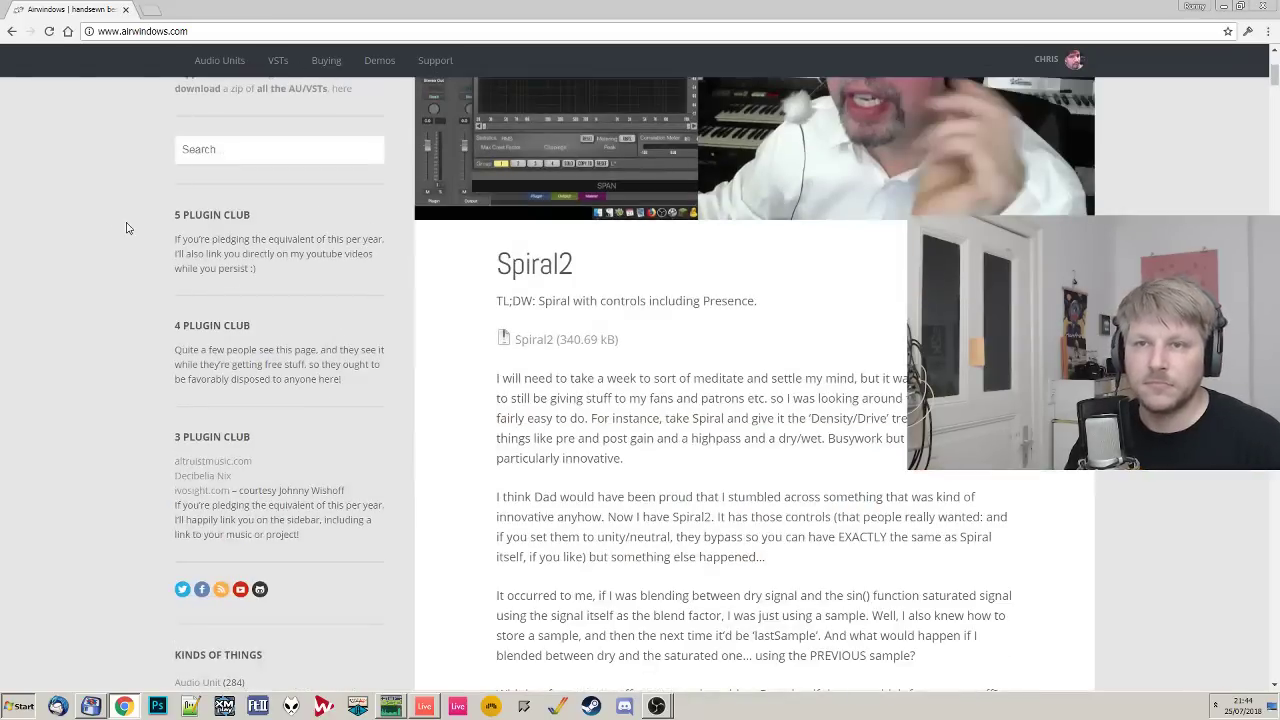
scroll(198, 410, "up", 2)
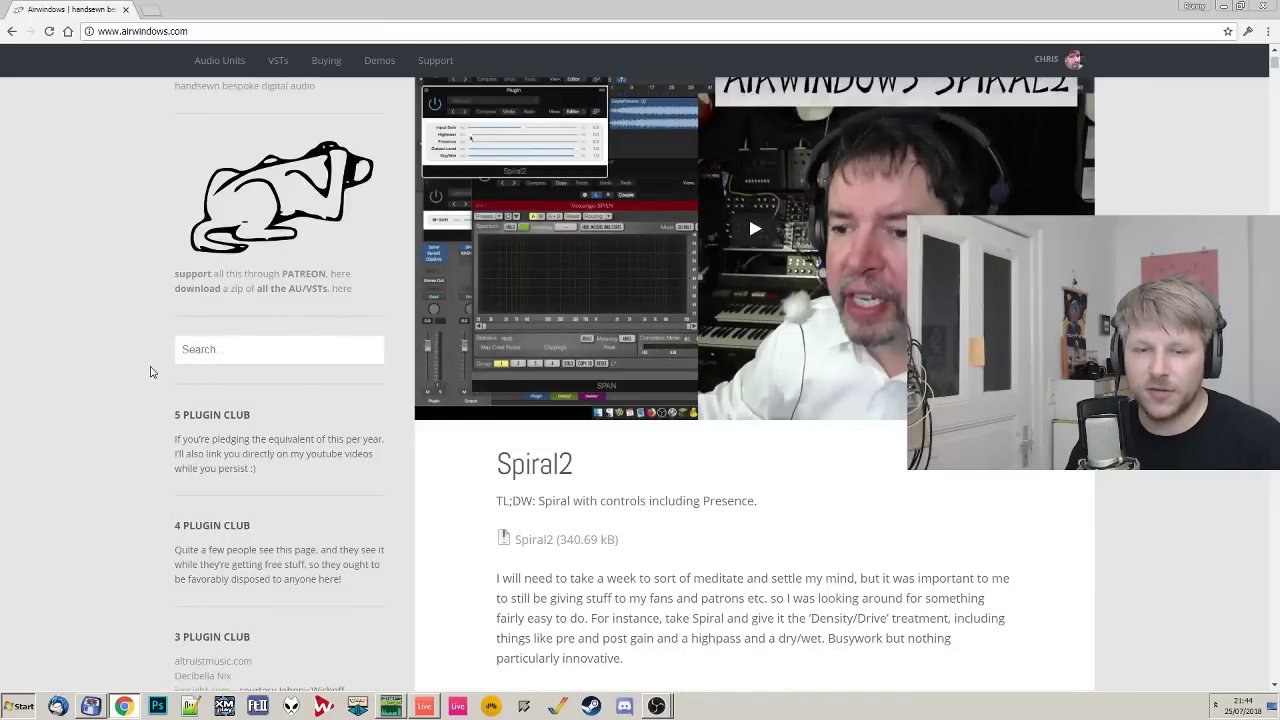
scroll(150, 370, "up", 2)
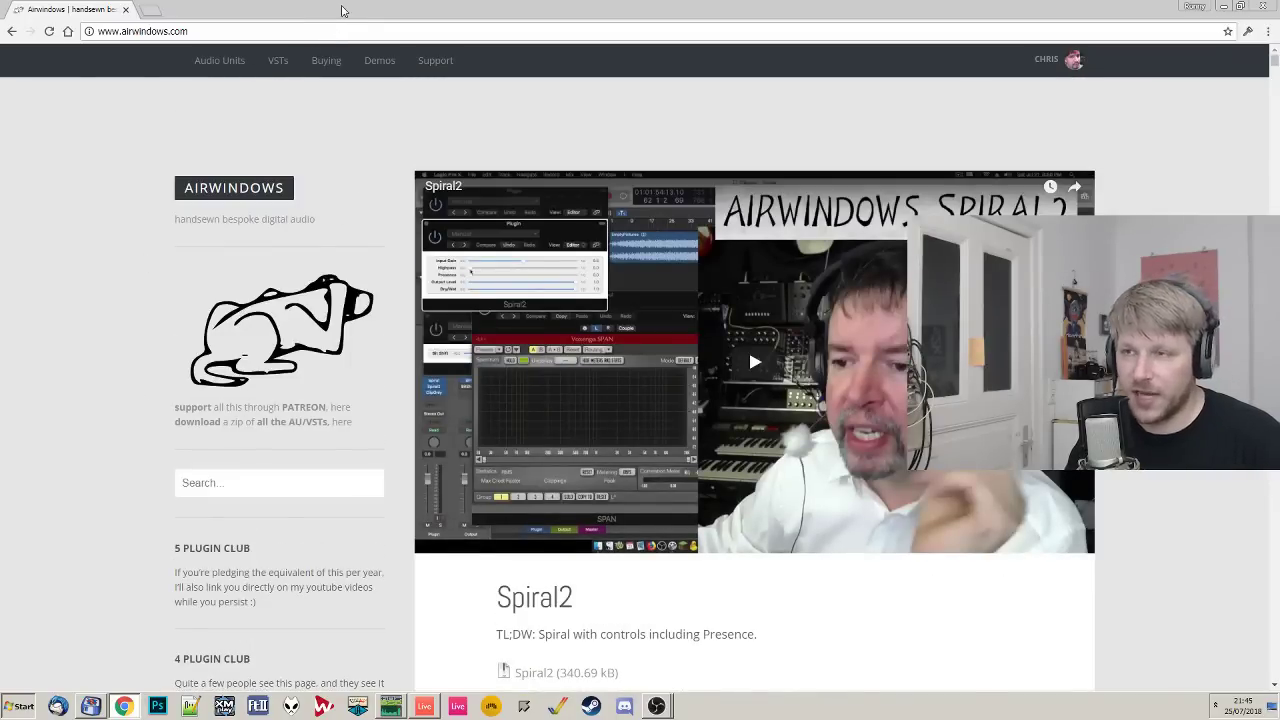
- Restore the browser window to a floating size, make it somewhat taller and wider, and reposition it clear of the webcam area
double_click(341, 10)
left_click_drag(699, 121, 551, 123)
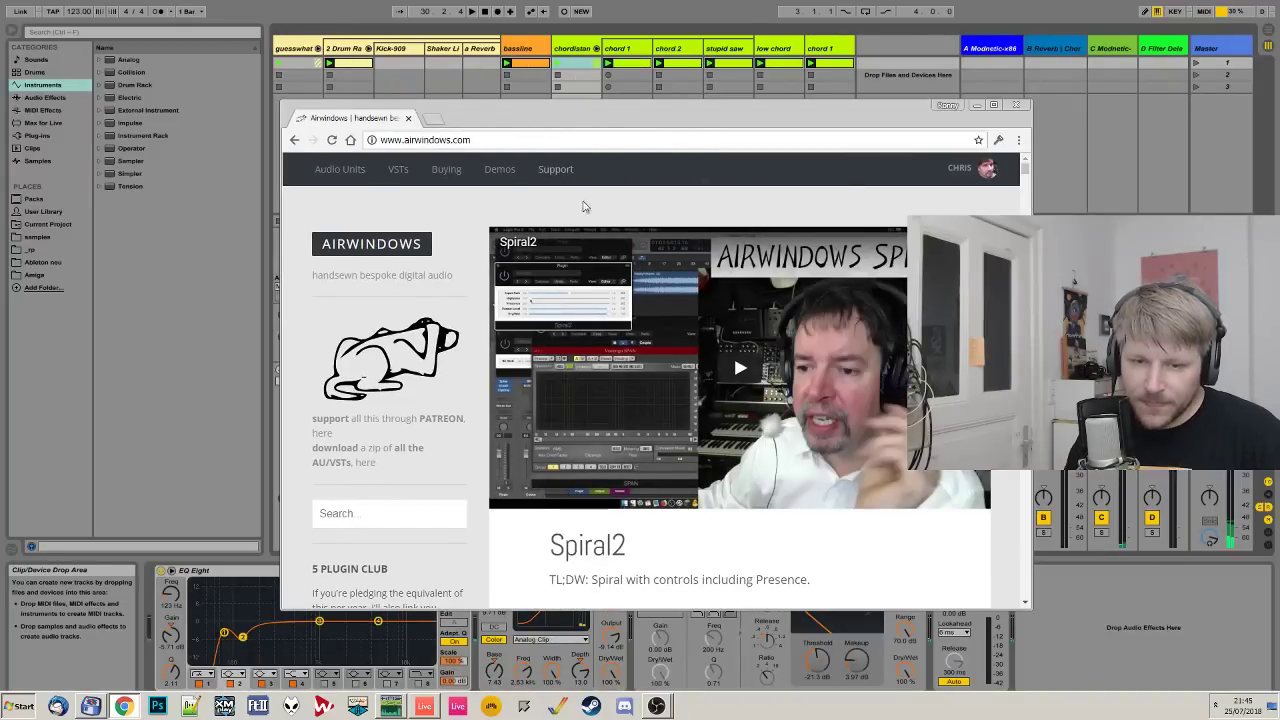
left_click_drag(629, 120, 622, 95)
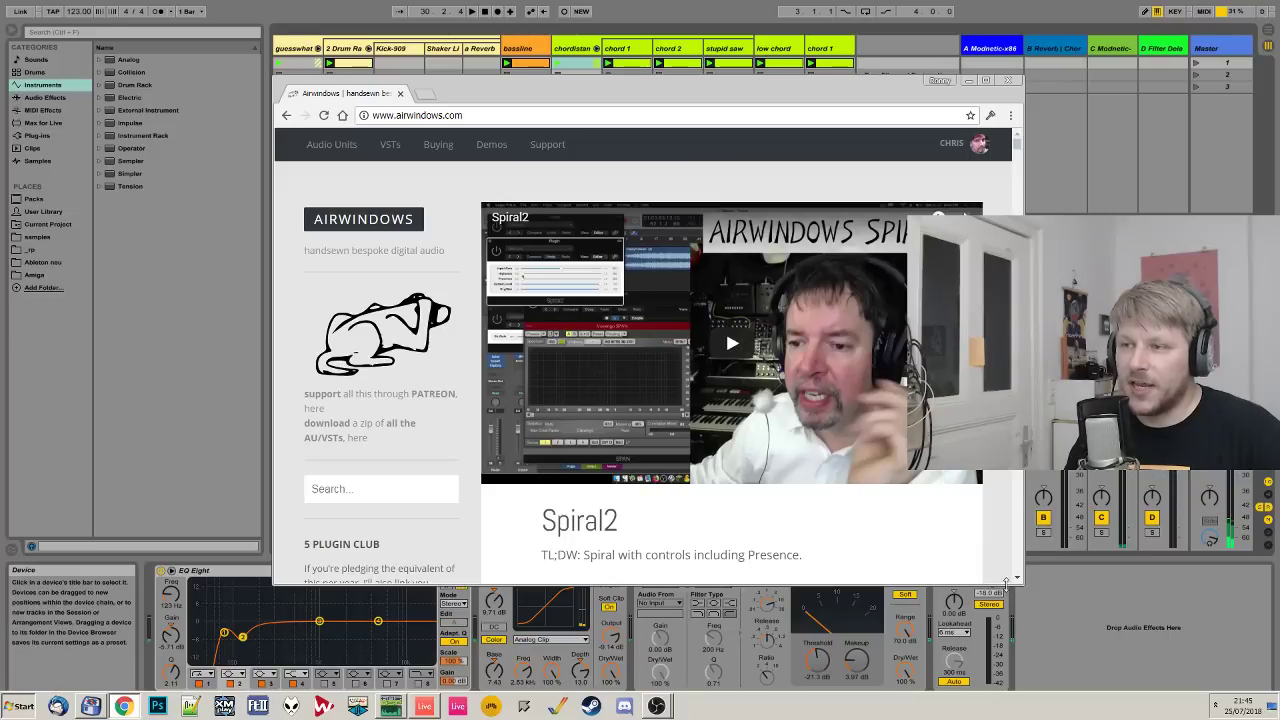
left_click_drag(1005, 584, 998, 660)
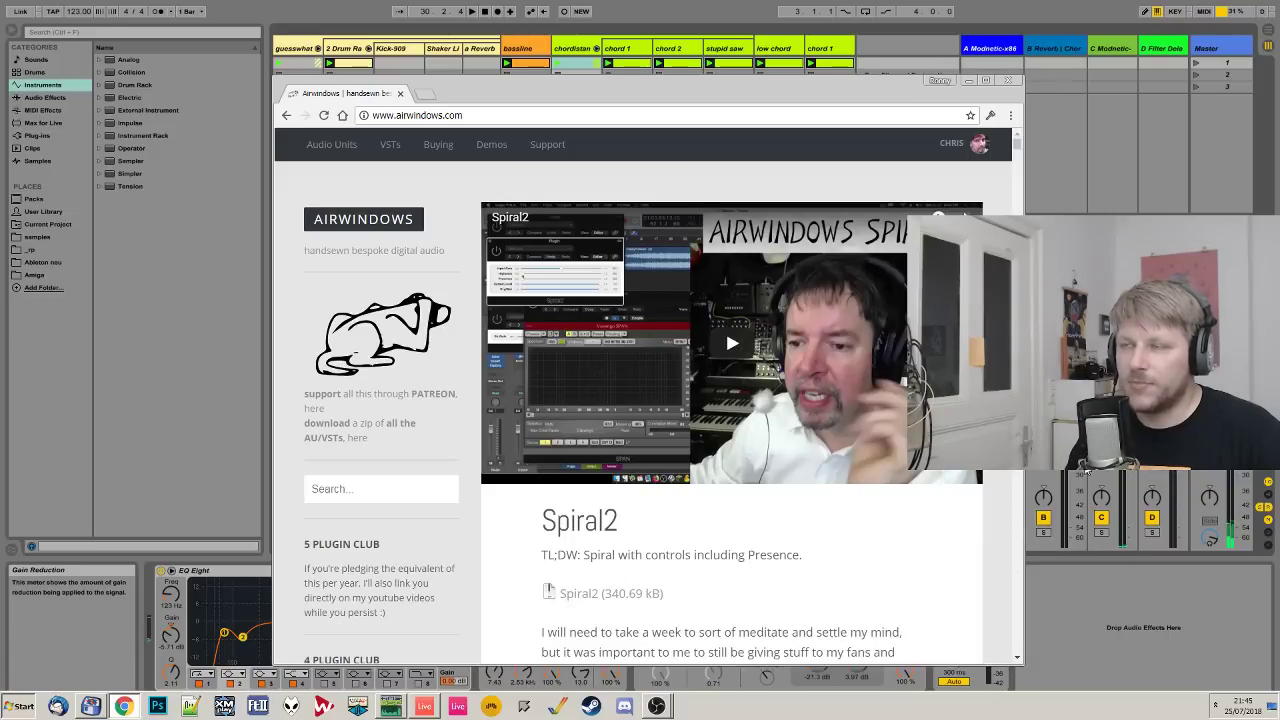
left_click_drag(1021, 486, 1080, 486)
left_click_drag(877, 92, 884, 92)
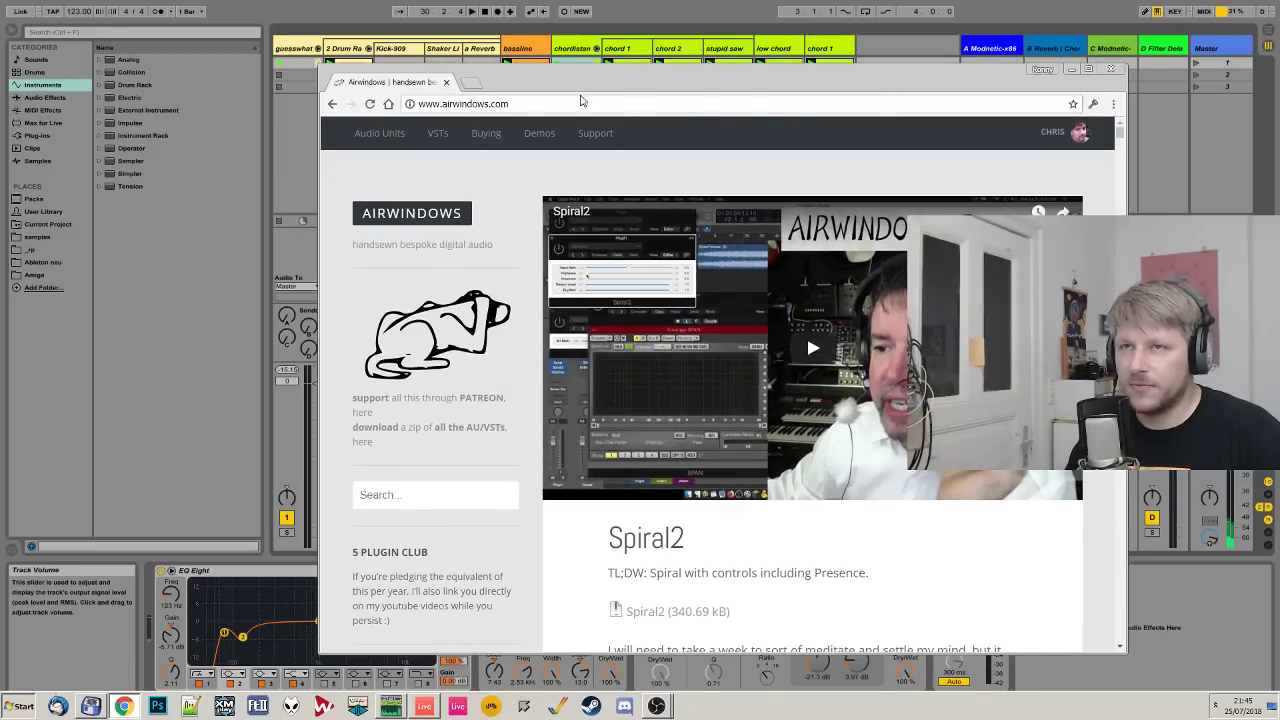
left_click_drag(623, 94, 554, 69)
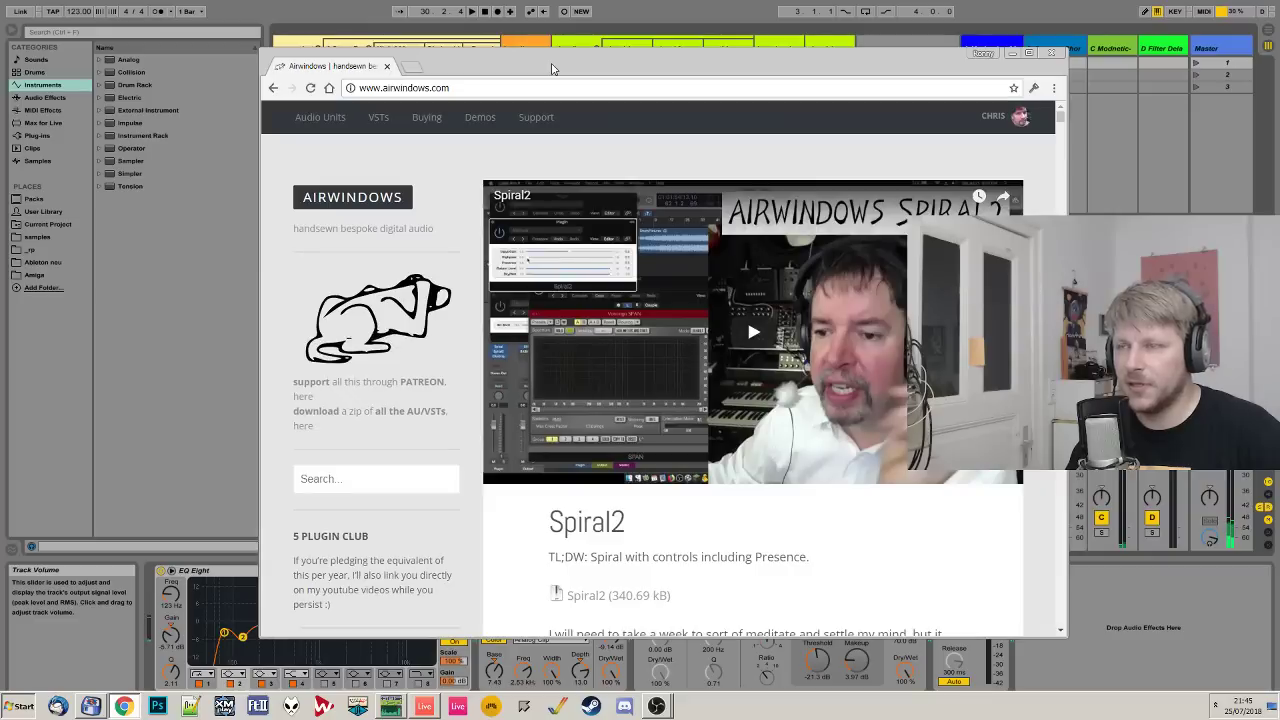
left_click_drag(779, 72, 697, 74)
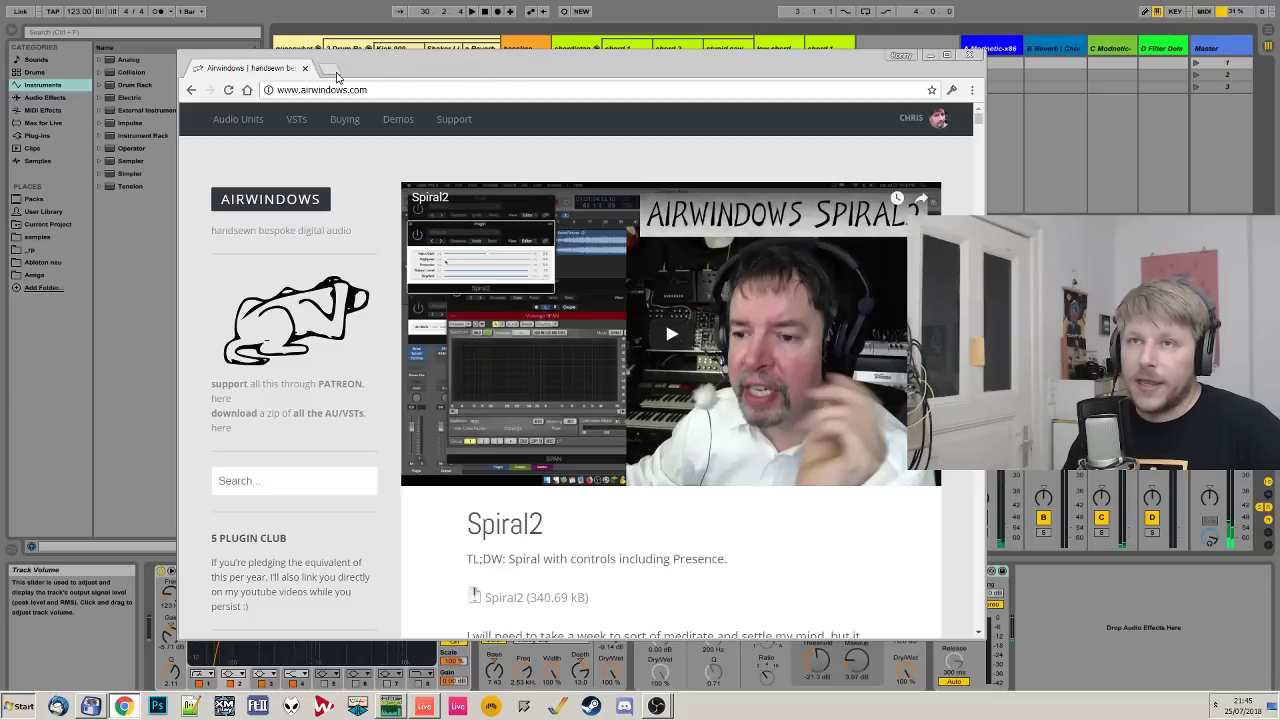
- Nudge the browser window slightly and replace the Airwindows tab with a new empty tab
left_click_drag(493, 73, 496, 78)
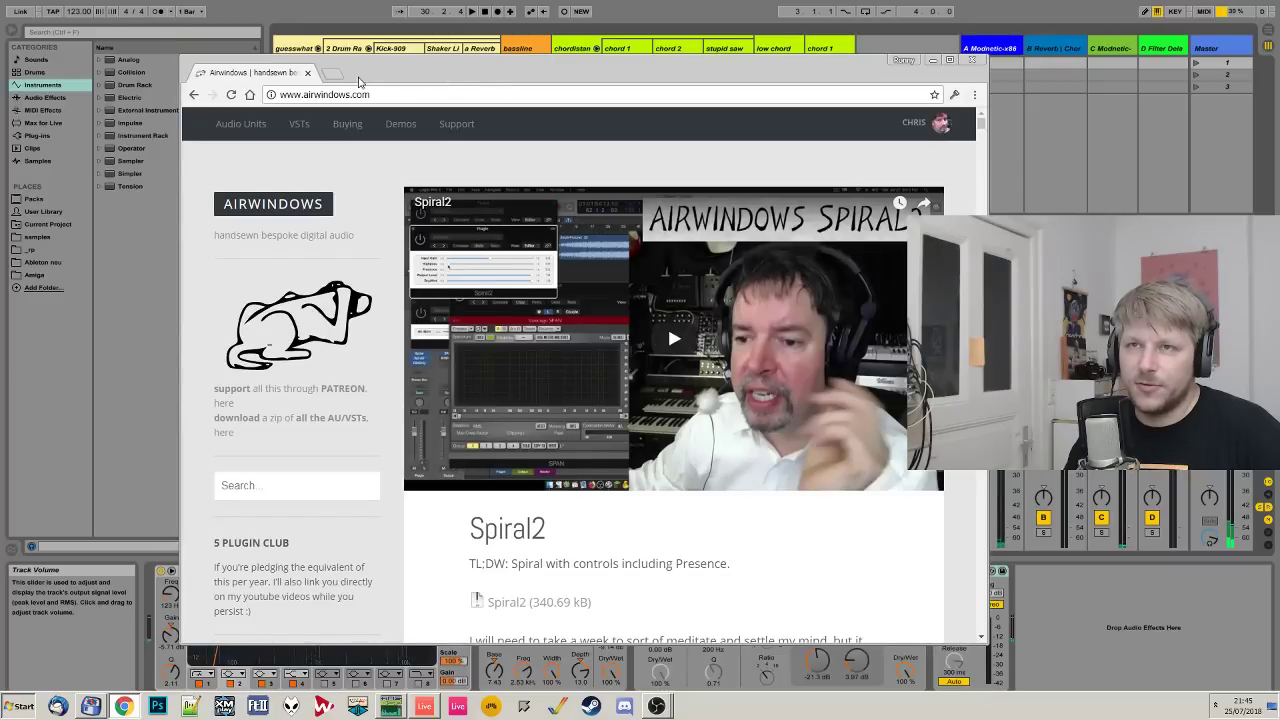
left_click(333, 74)
left_click(307, 73)
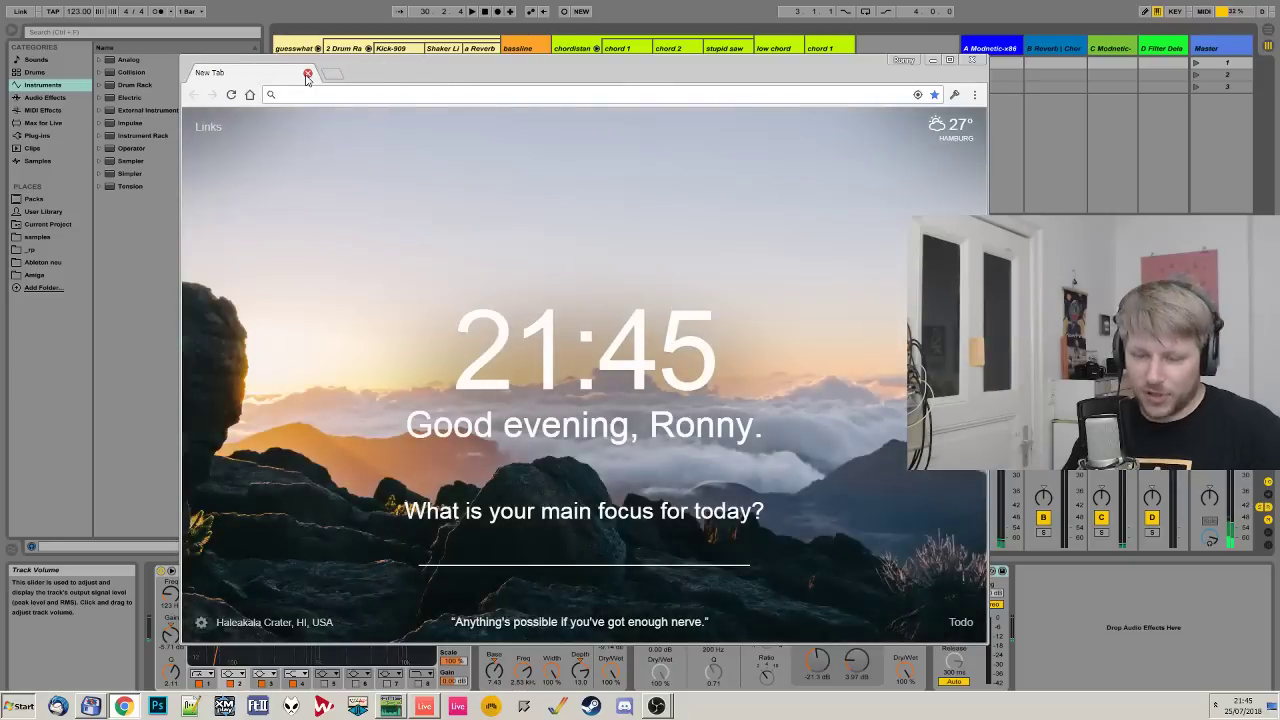
- Try to load ubkhappytimehour.com in the new tab
type("ubkhauy")
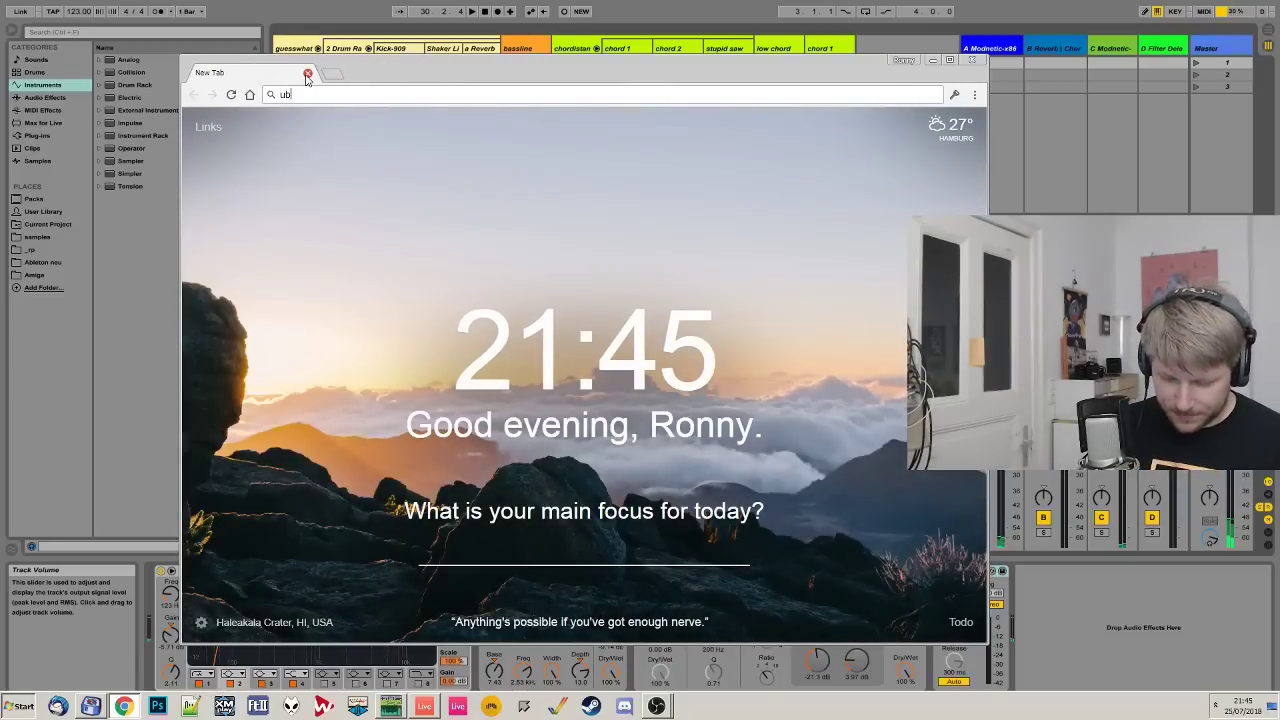
key("BackSpace")
key("BackSpace")
type("ppy")
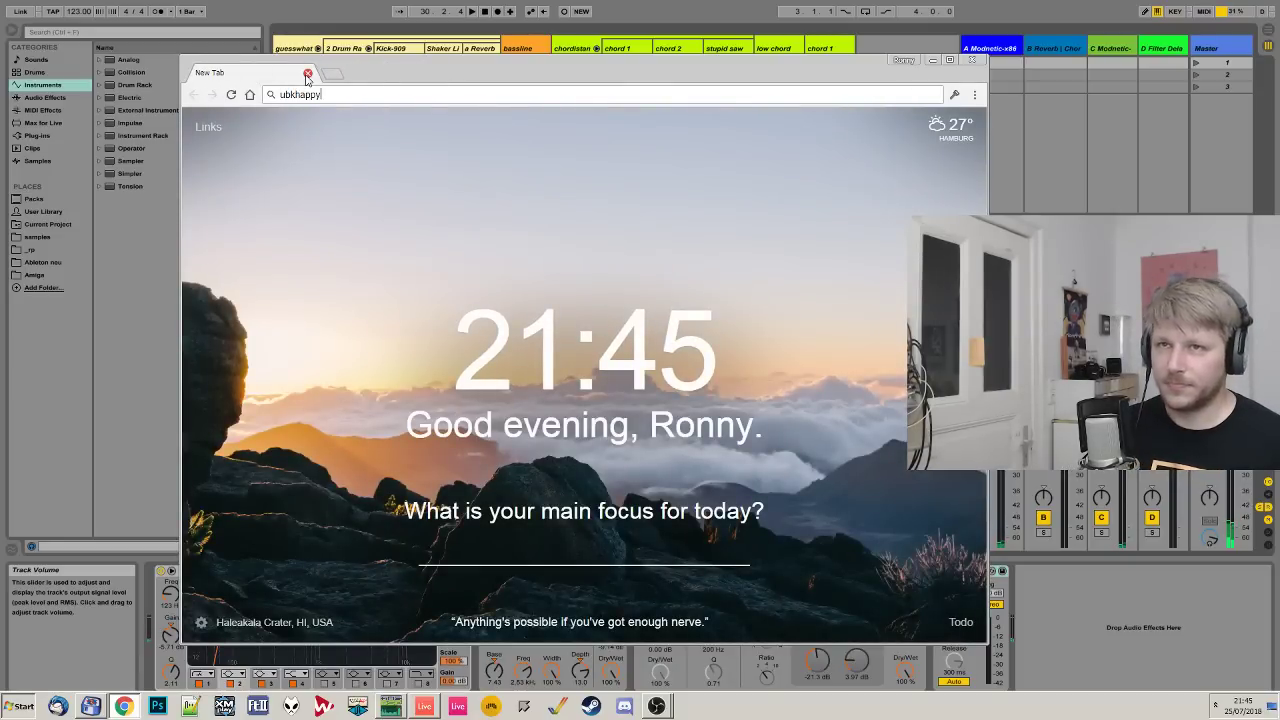
type("timehour.com")
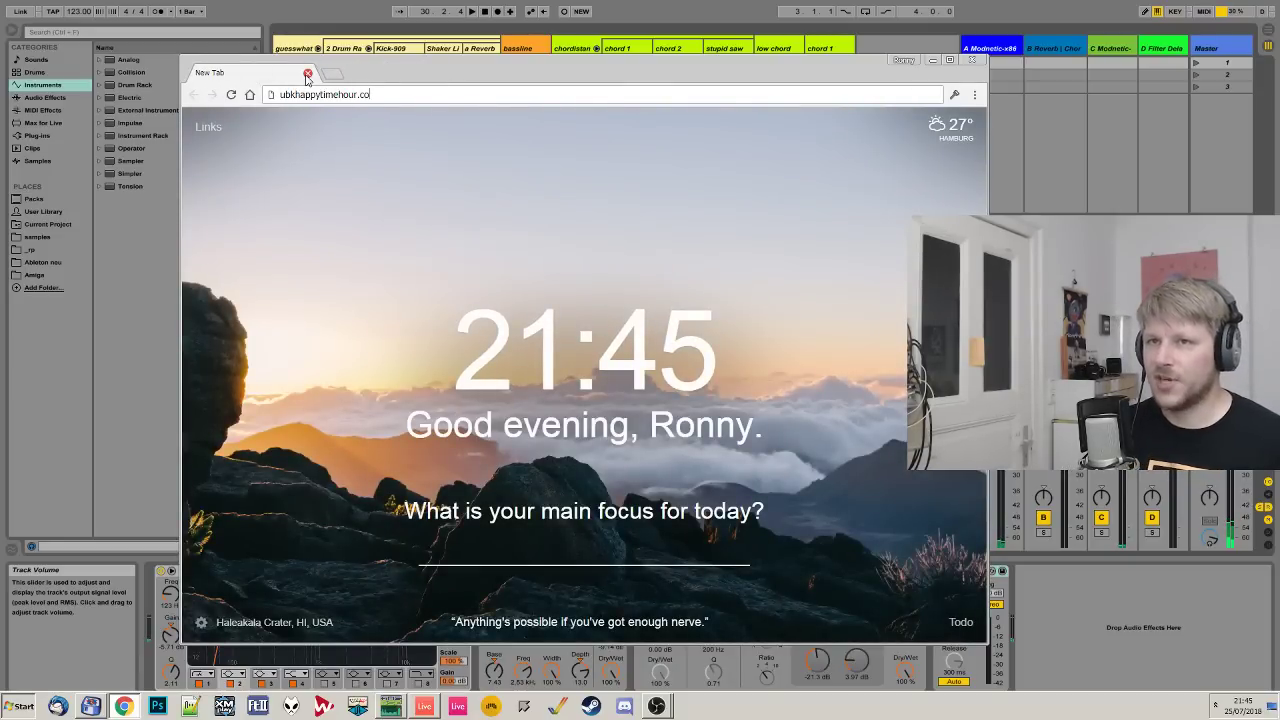
key("Return")
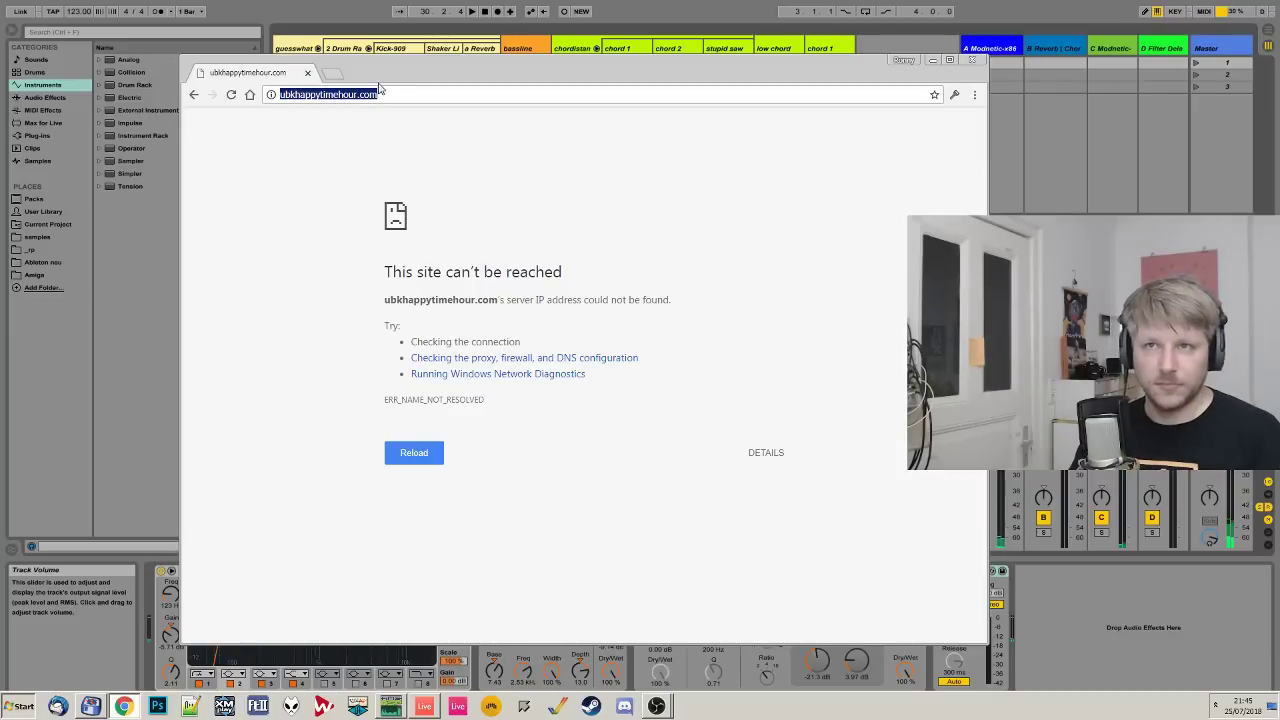
- Correct the web address to ubkhappyfuntimehour.com, load the home page and reposition the browser window for viewing
left_click(322, 94)
type("fun")
key("Return")
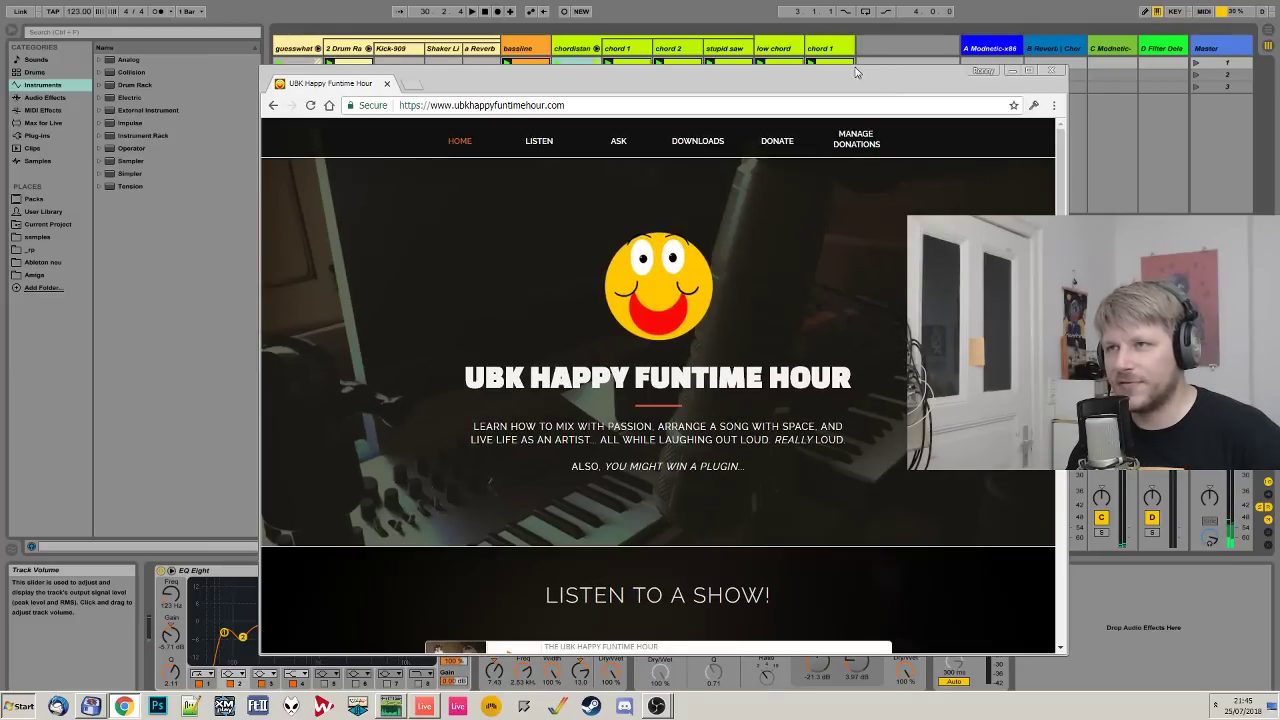
left_click_drag(858, 62, 809, 46)
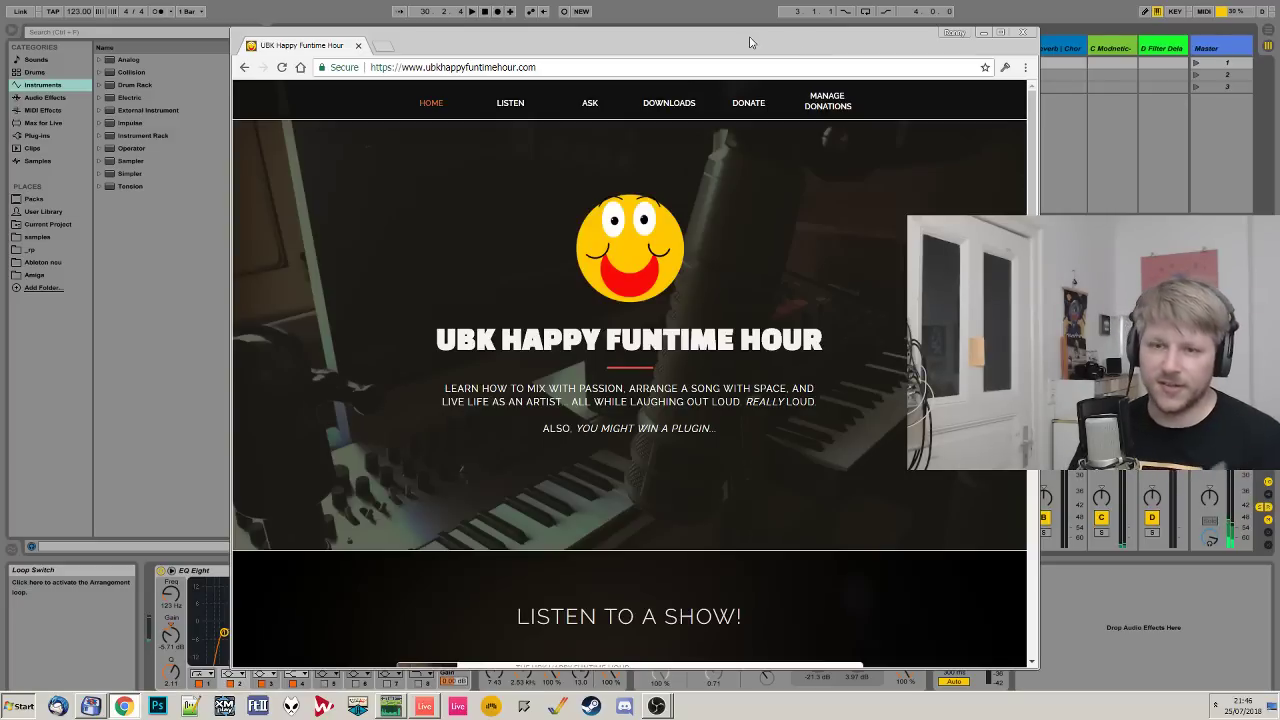
- Replace the UBK Happy Funtime Hour tab with a new empty tab and minimize the browser to return to Ableton Live
left_click(381, 46)
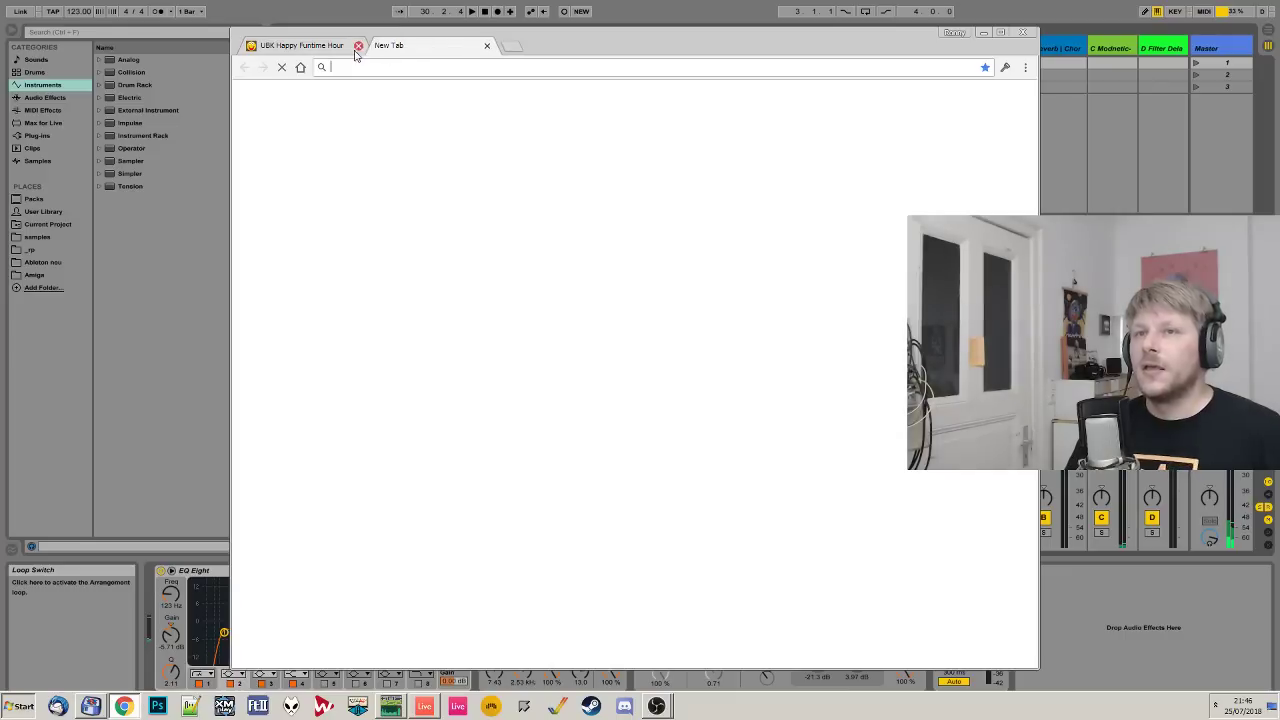
left_click(357, 45)
left_click_drag(509, 46, 609, 47)
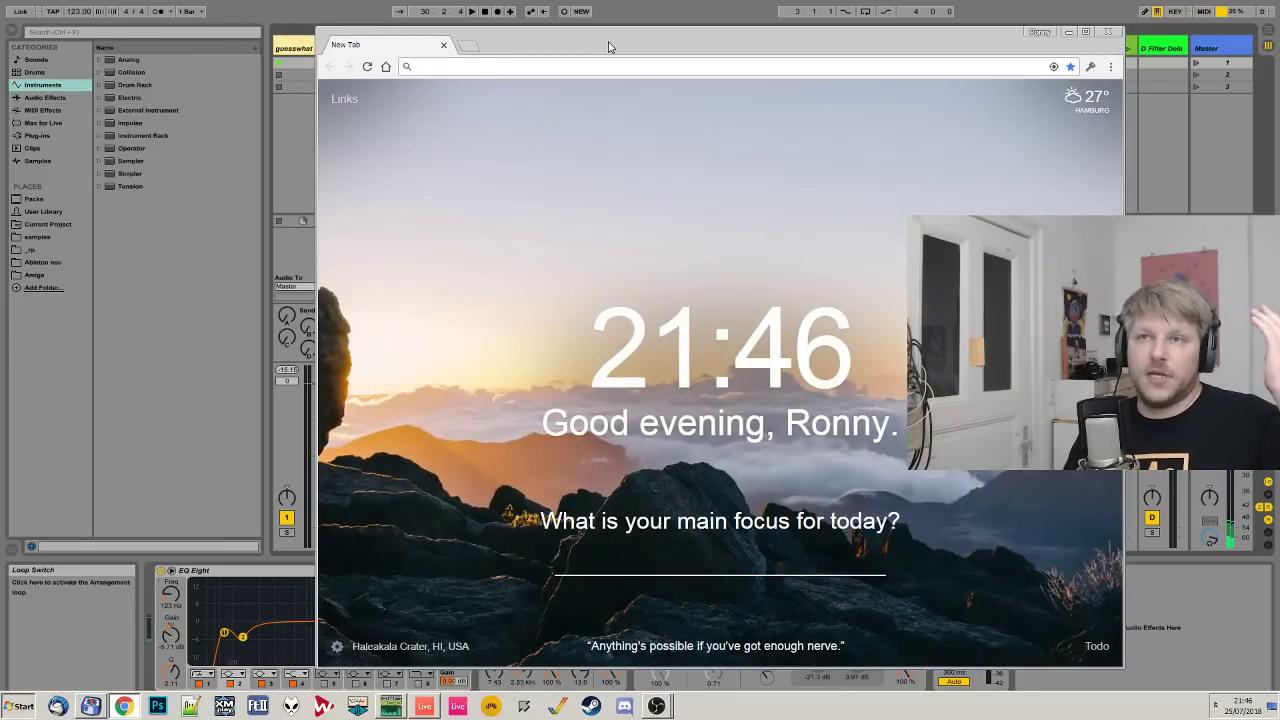
left_click_drag(609, 47, 565, 50)
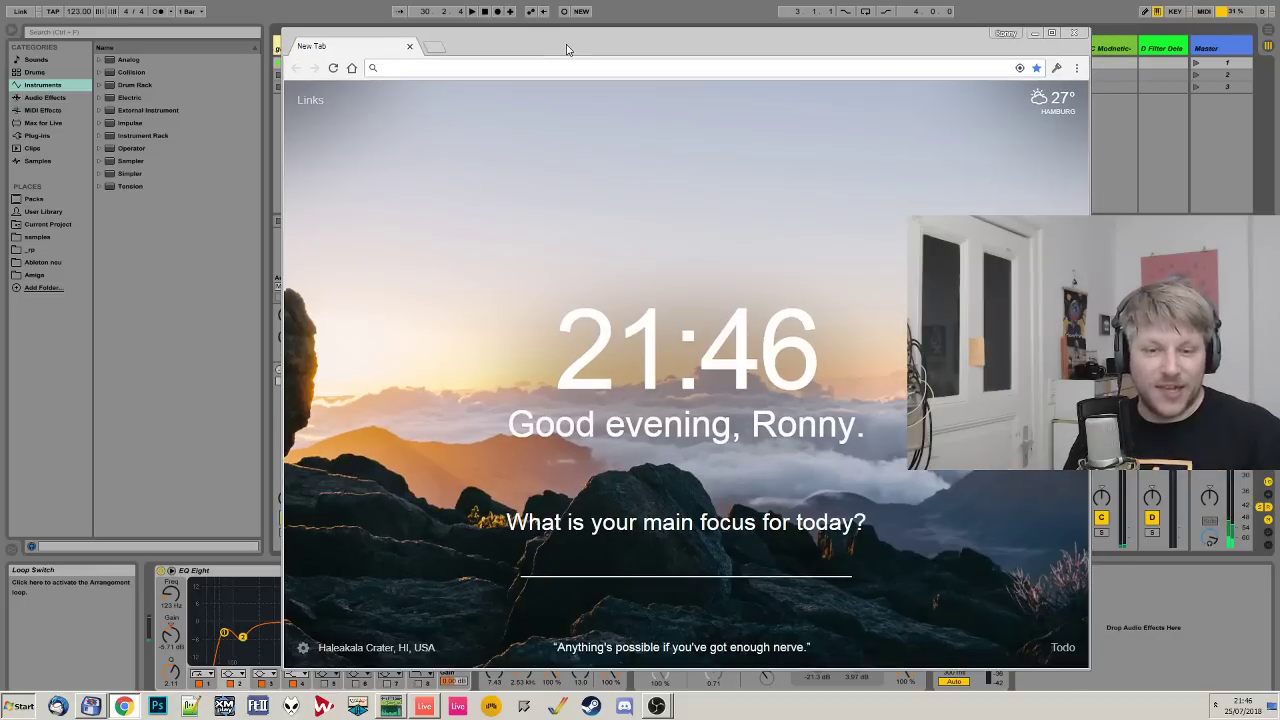
left_click(1036, 35)
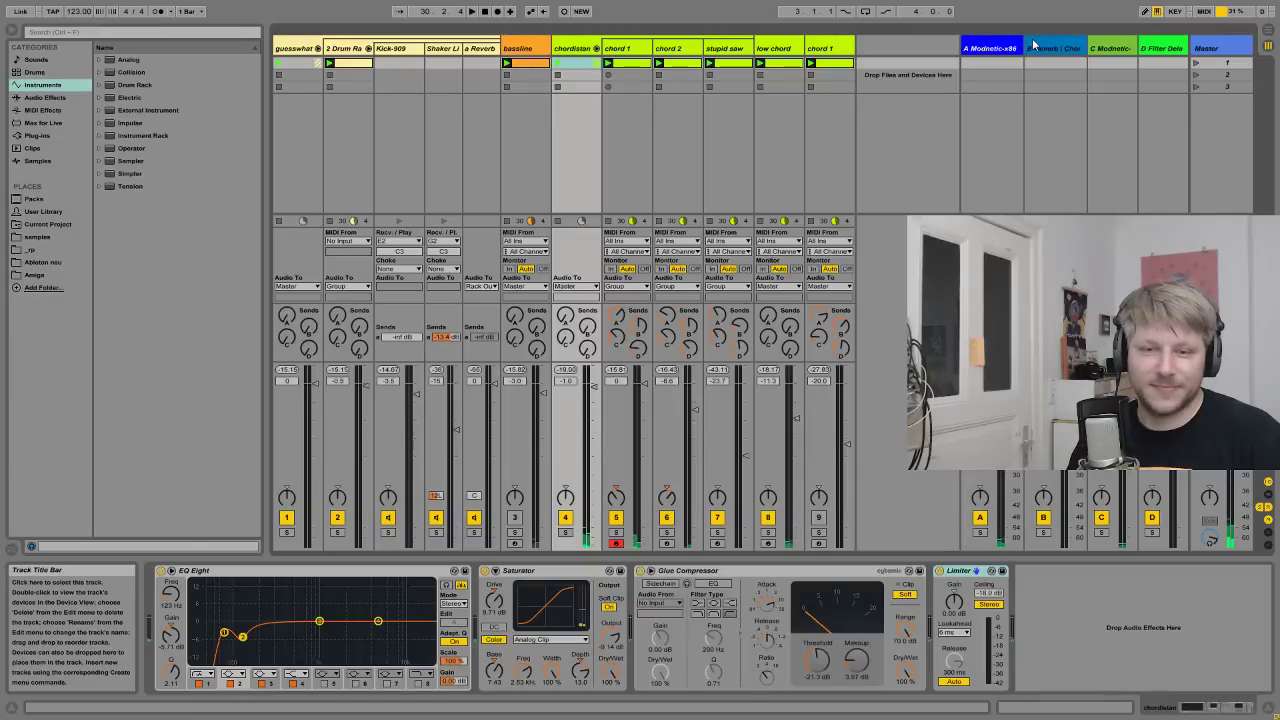